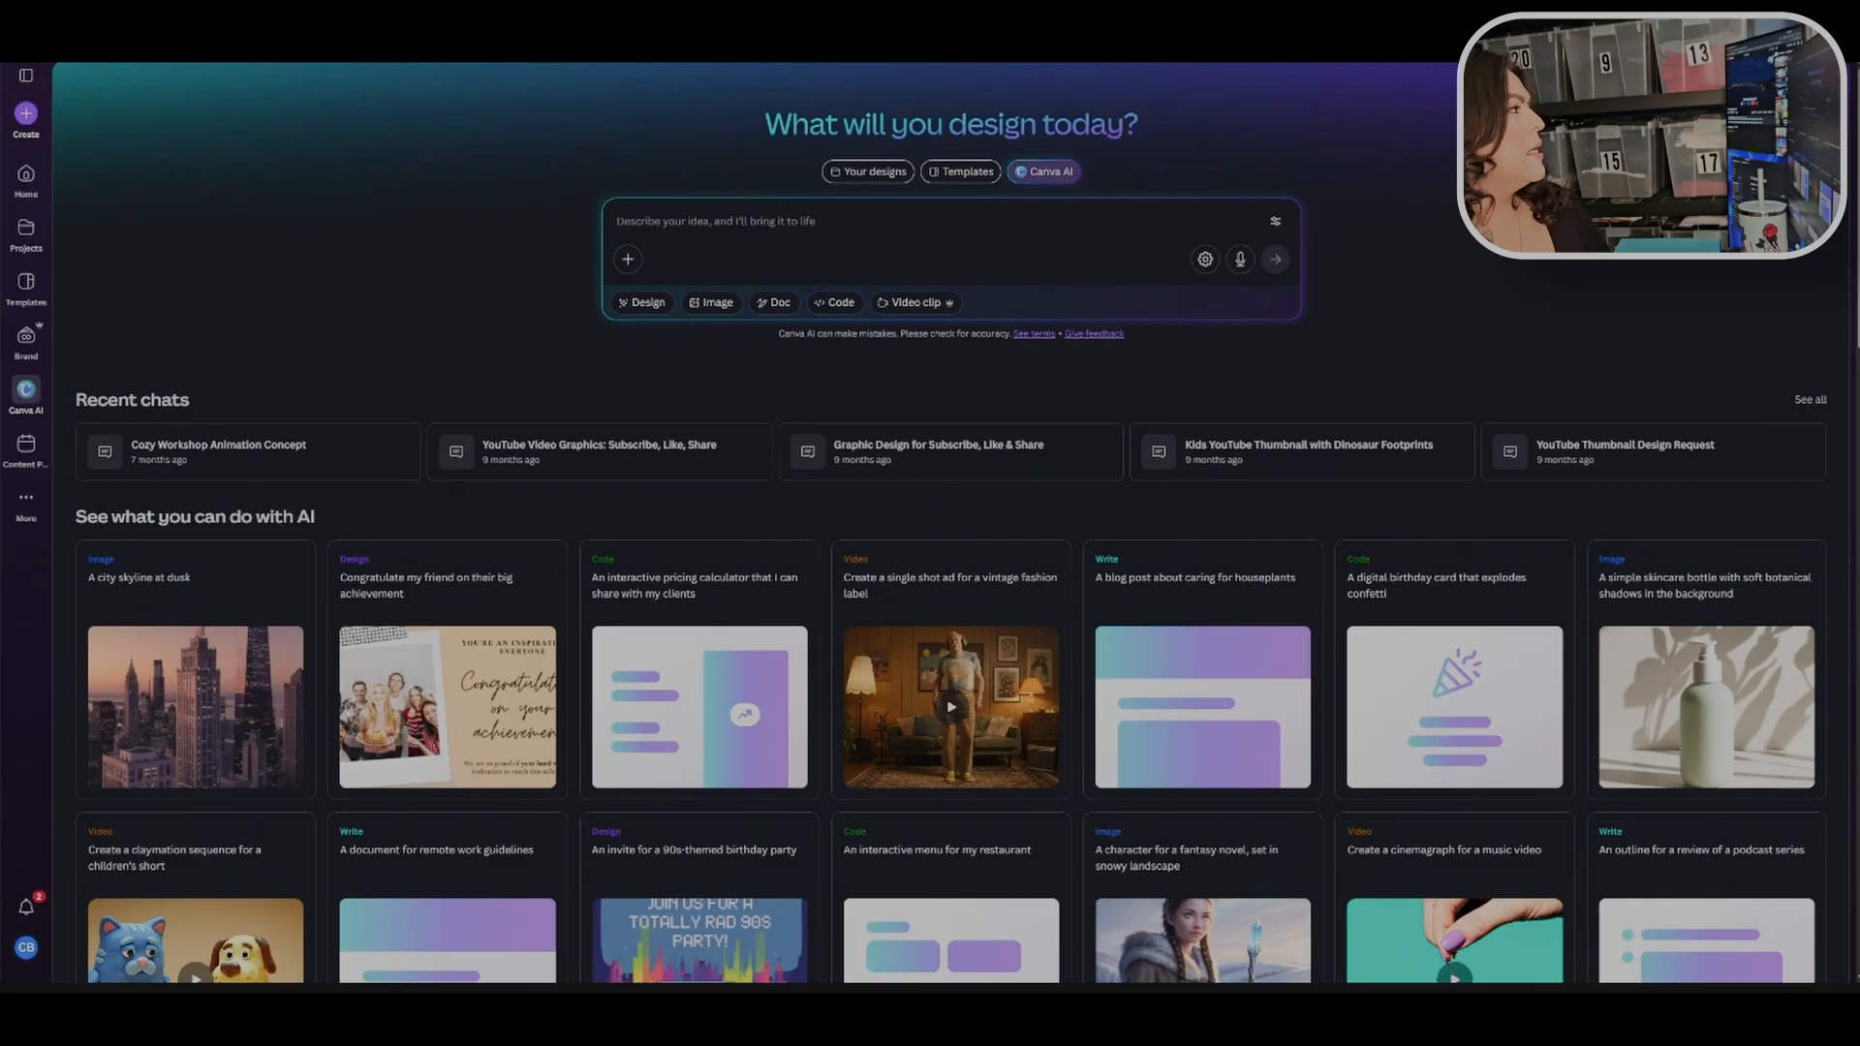
Step: Switch the Canva home search between Templates and Your designs, returning to Canva AI
{"action": "left_click", "coordinate": [961, 171]}
{"action": "left_click", "coordinate": [868, 172]}
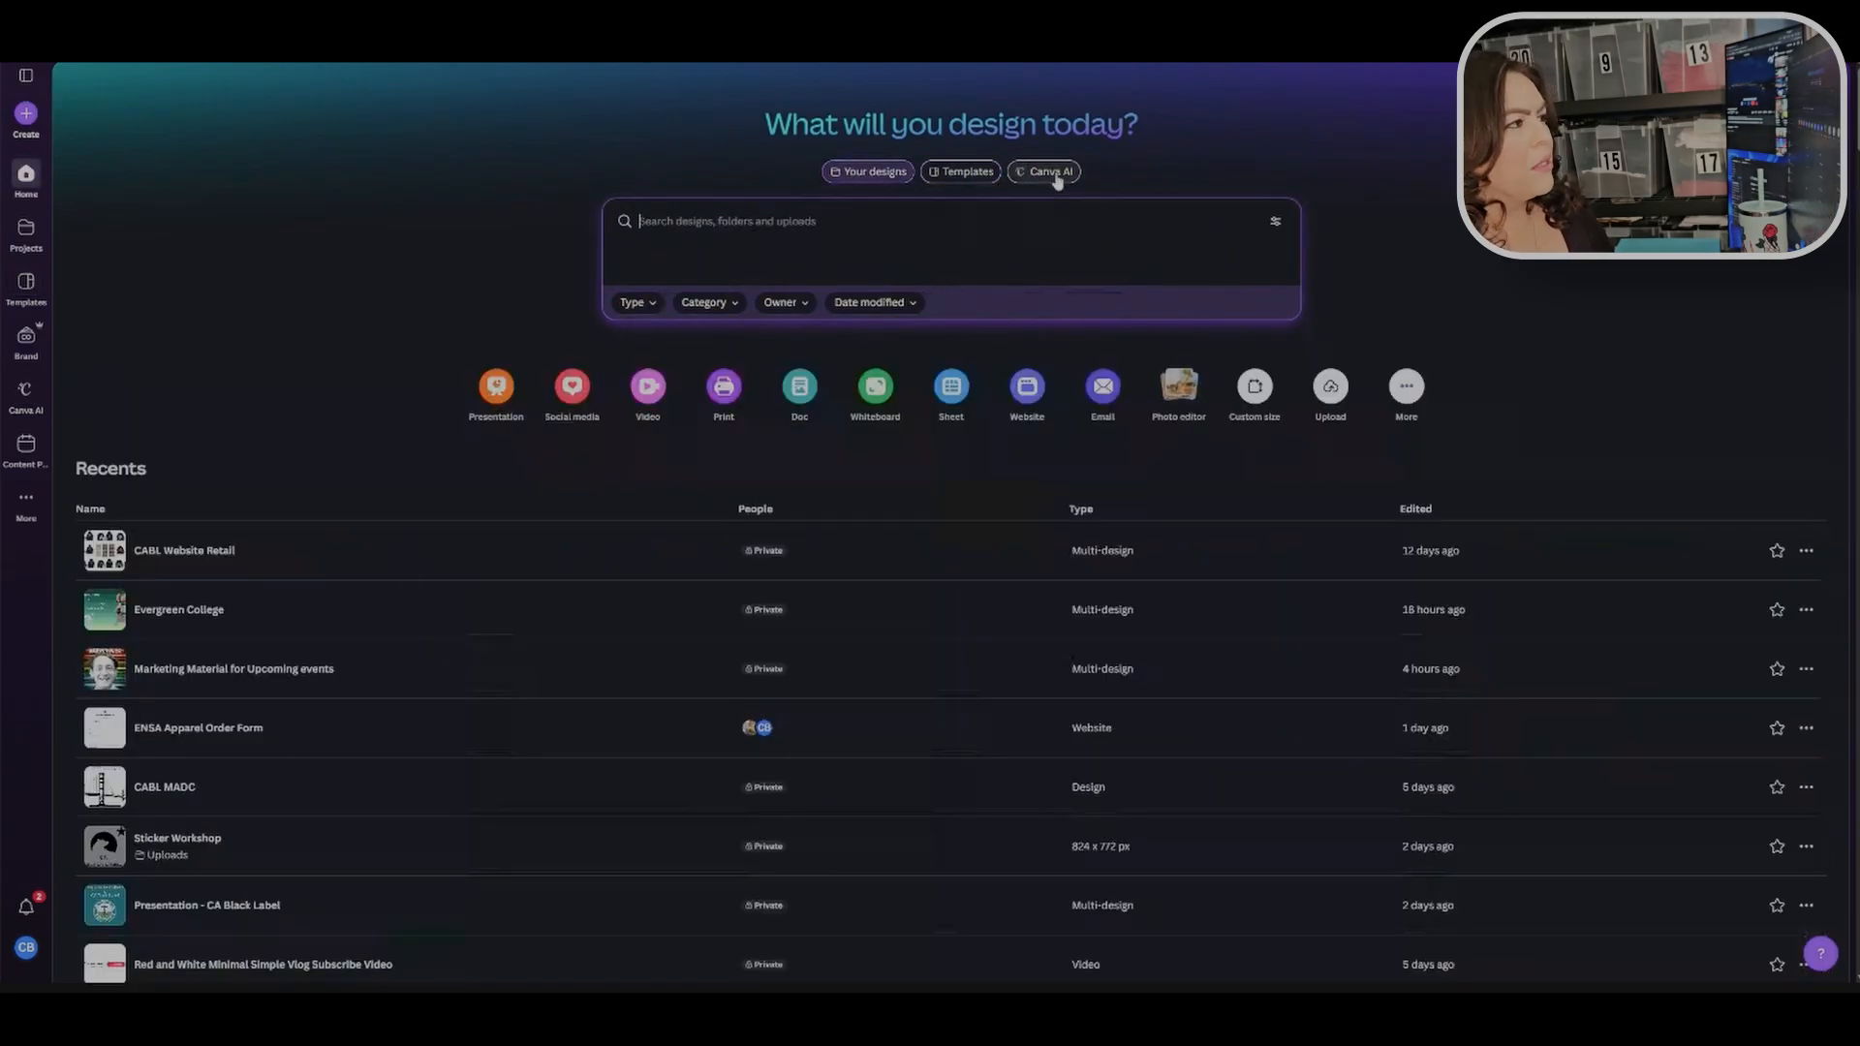
{"action": "left_click", "coordinate": [1055, 179]}
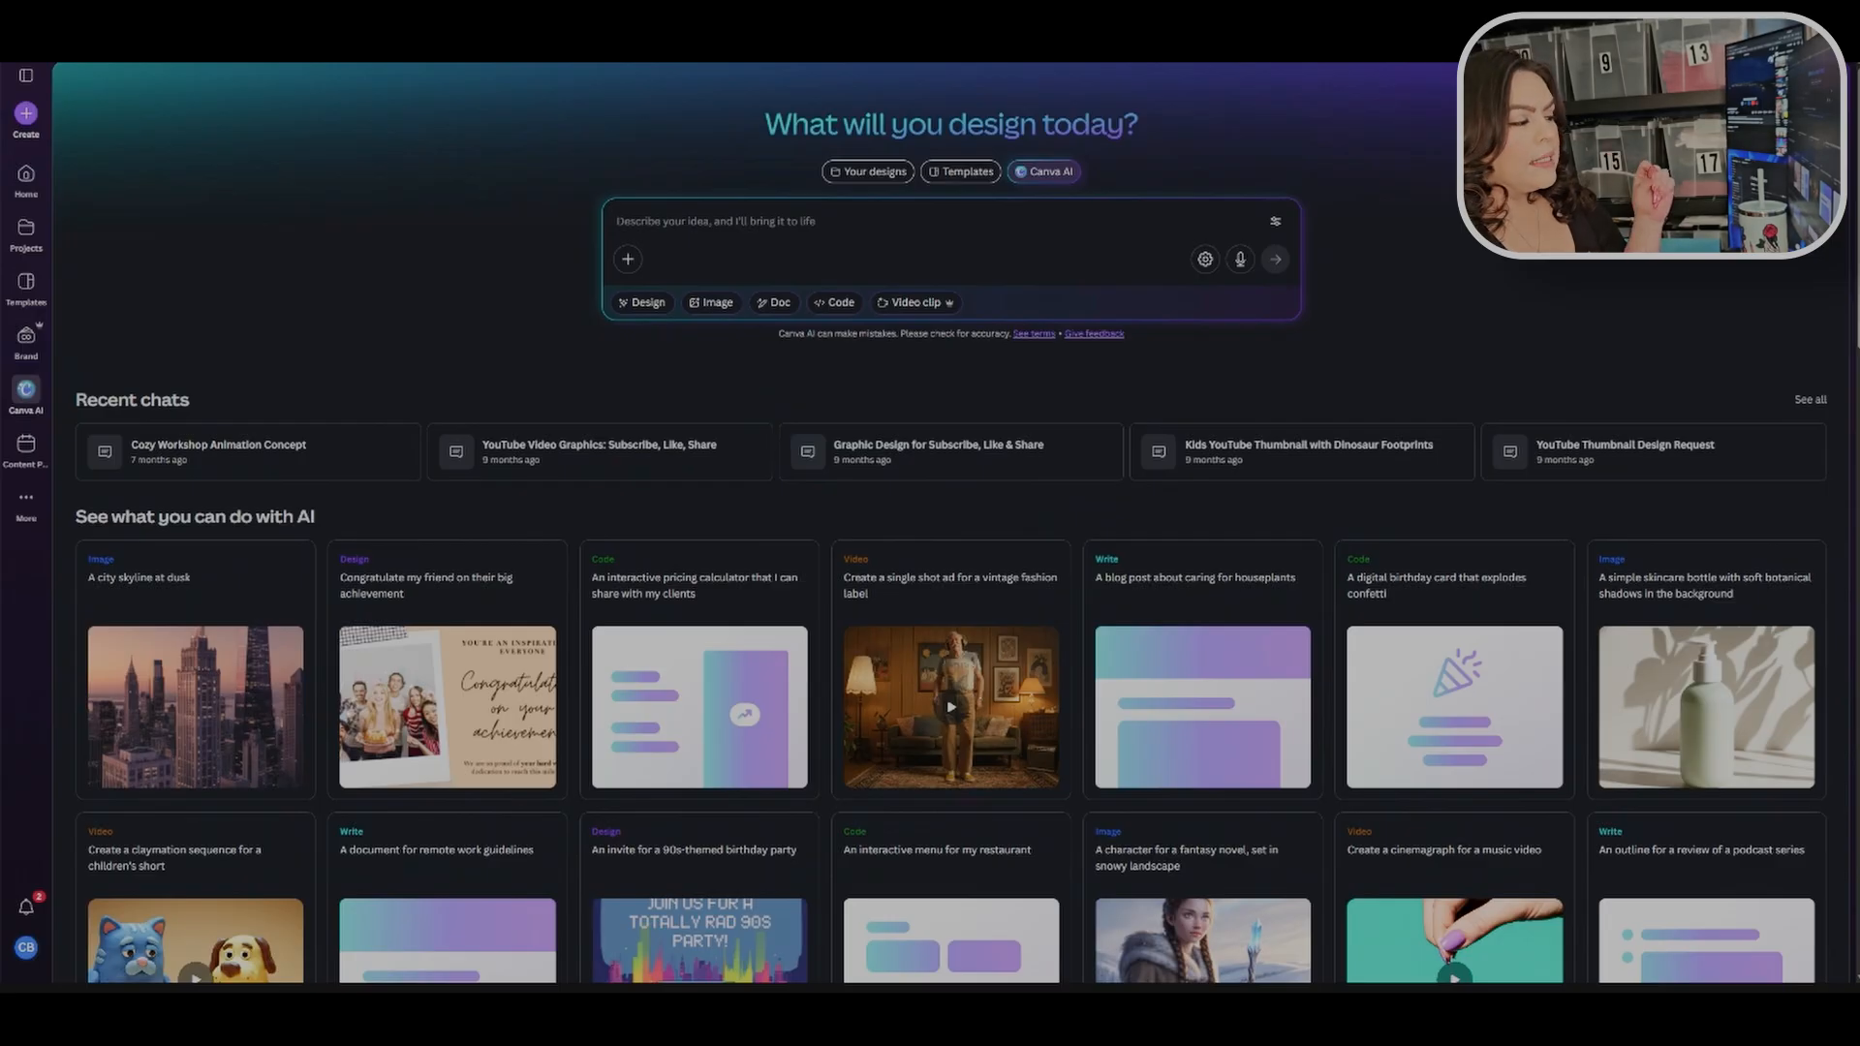
Step: Open a new browser tab, search Google for chatgpt, and open the ChatGPT site
{"action": "key", "text": "ctrl+t"}
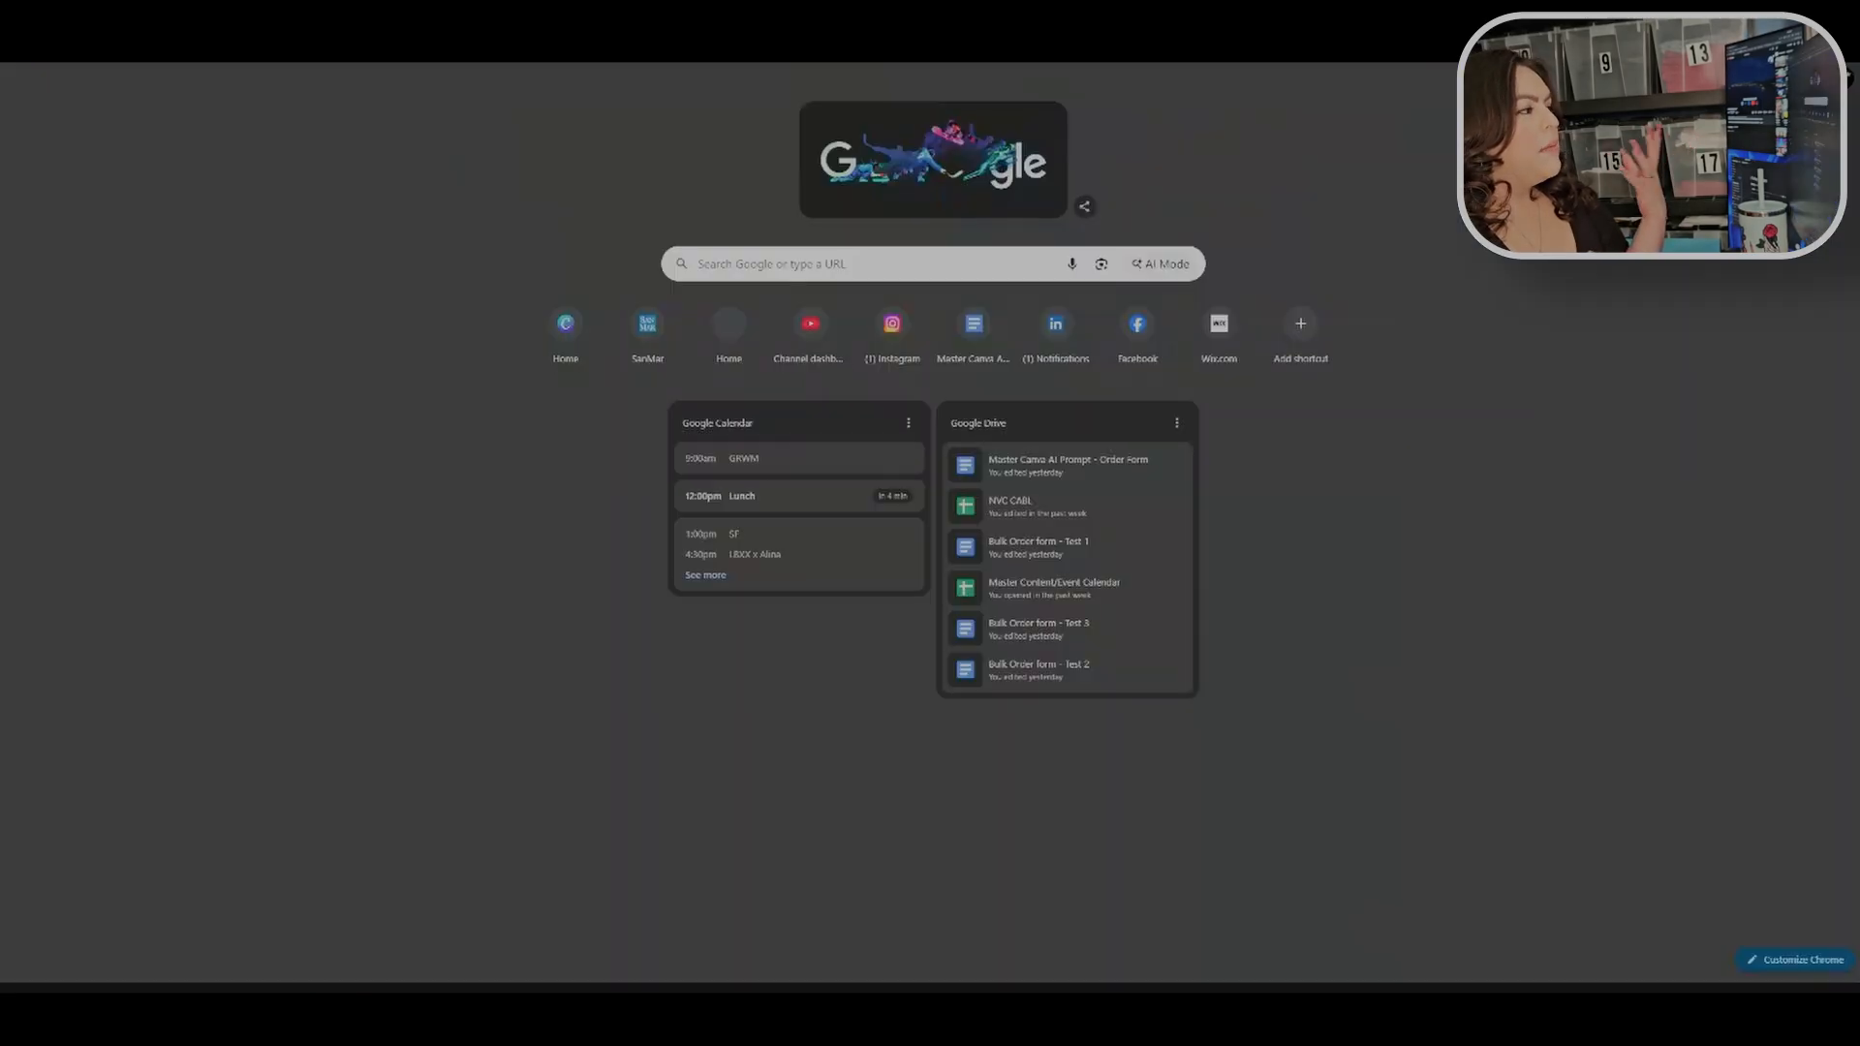
{"action": "left_click", "coordinate": [271, 45]}
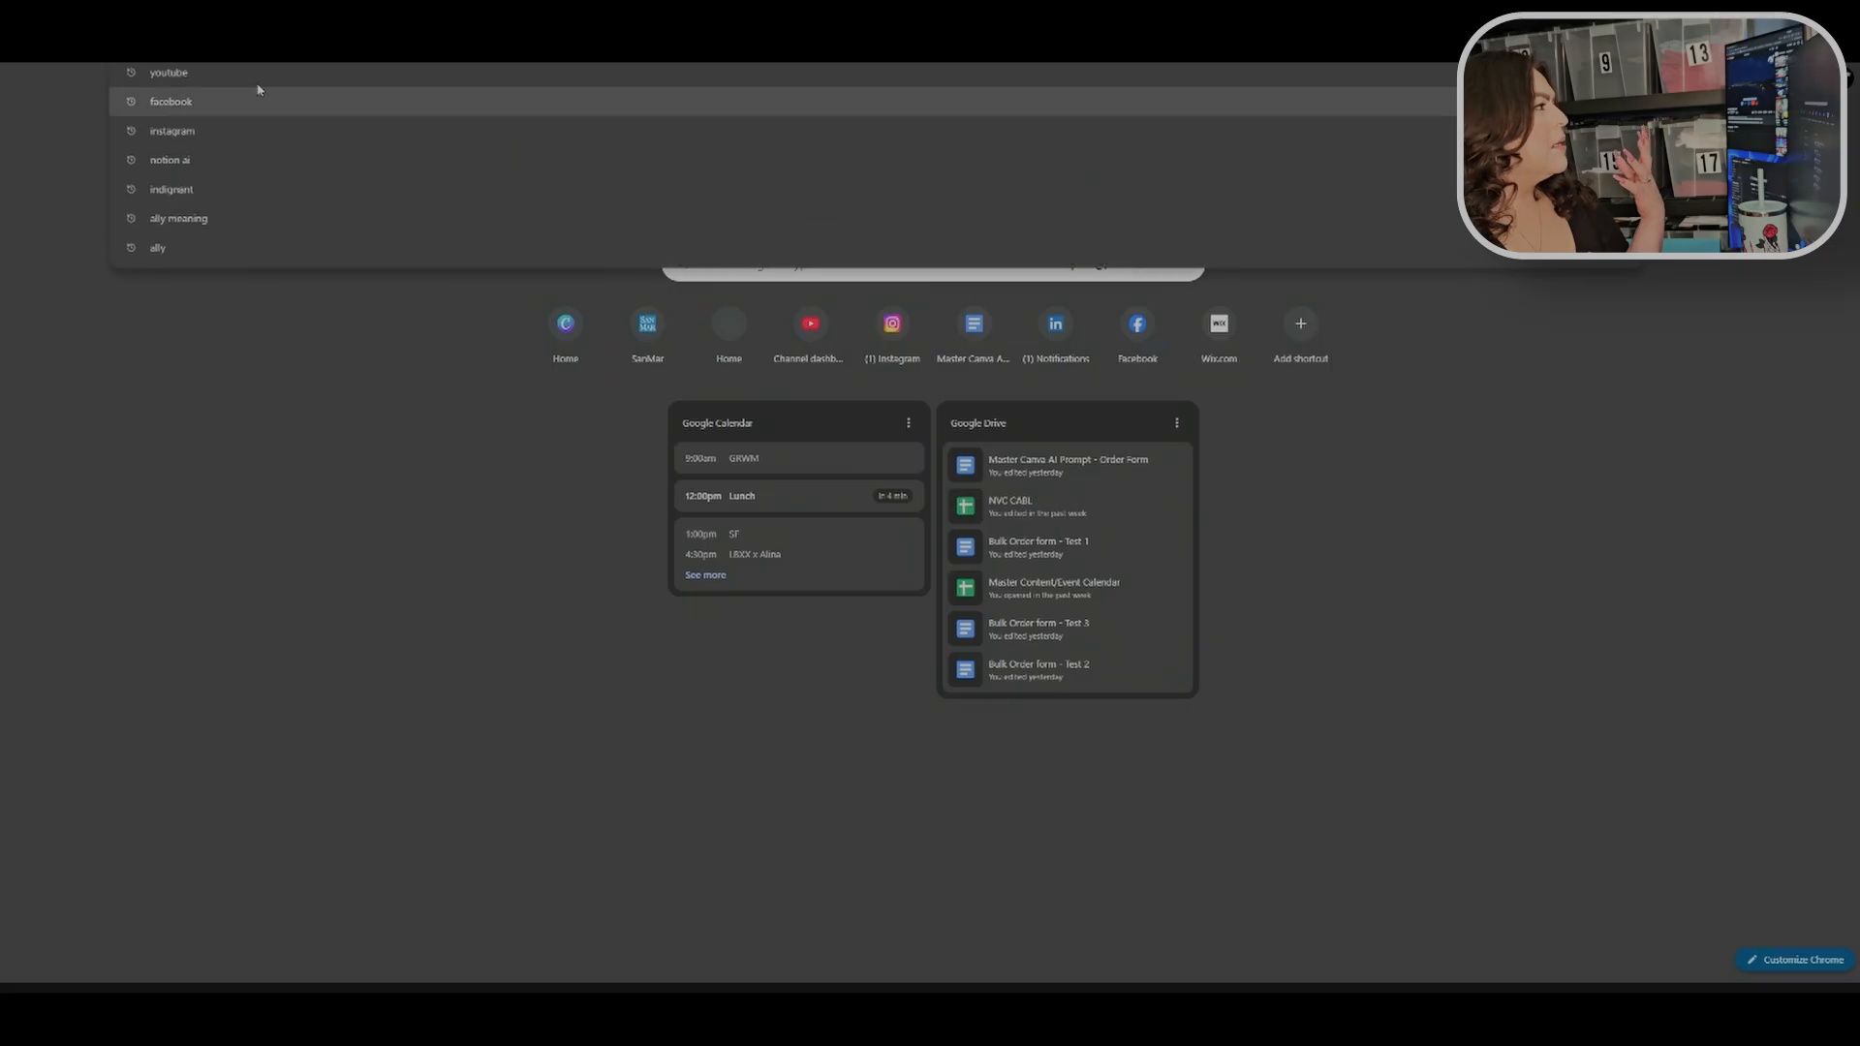
{"action": "left_click", "coordinate": [261, 45]}
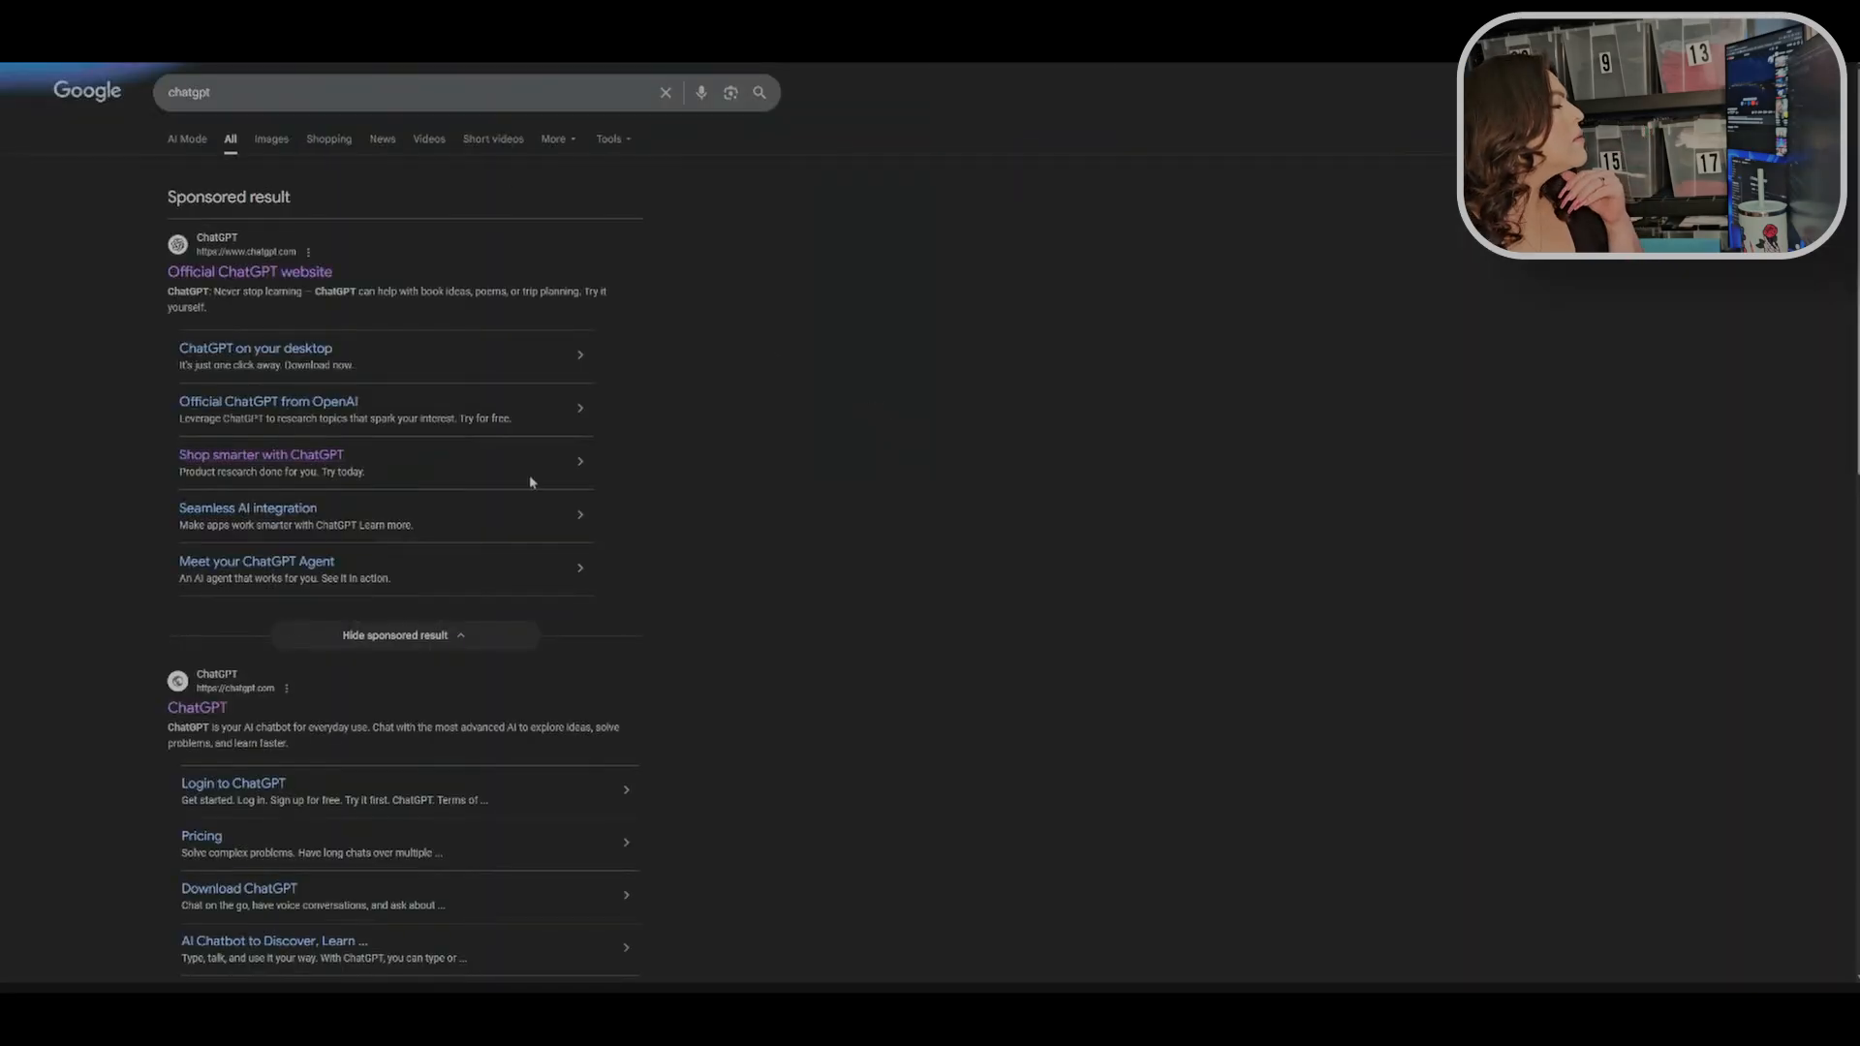
{"action": "left_click", "coordinate": [200, 709]}
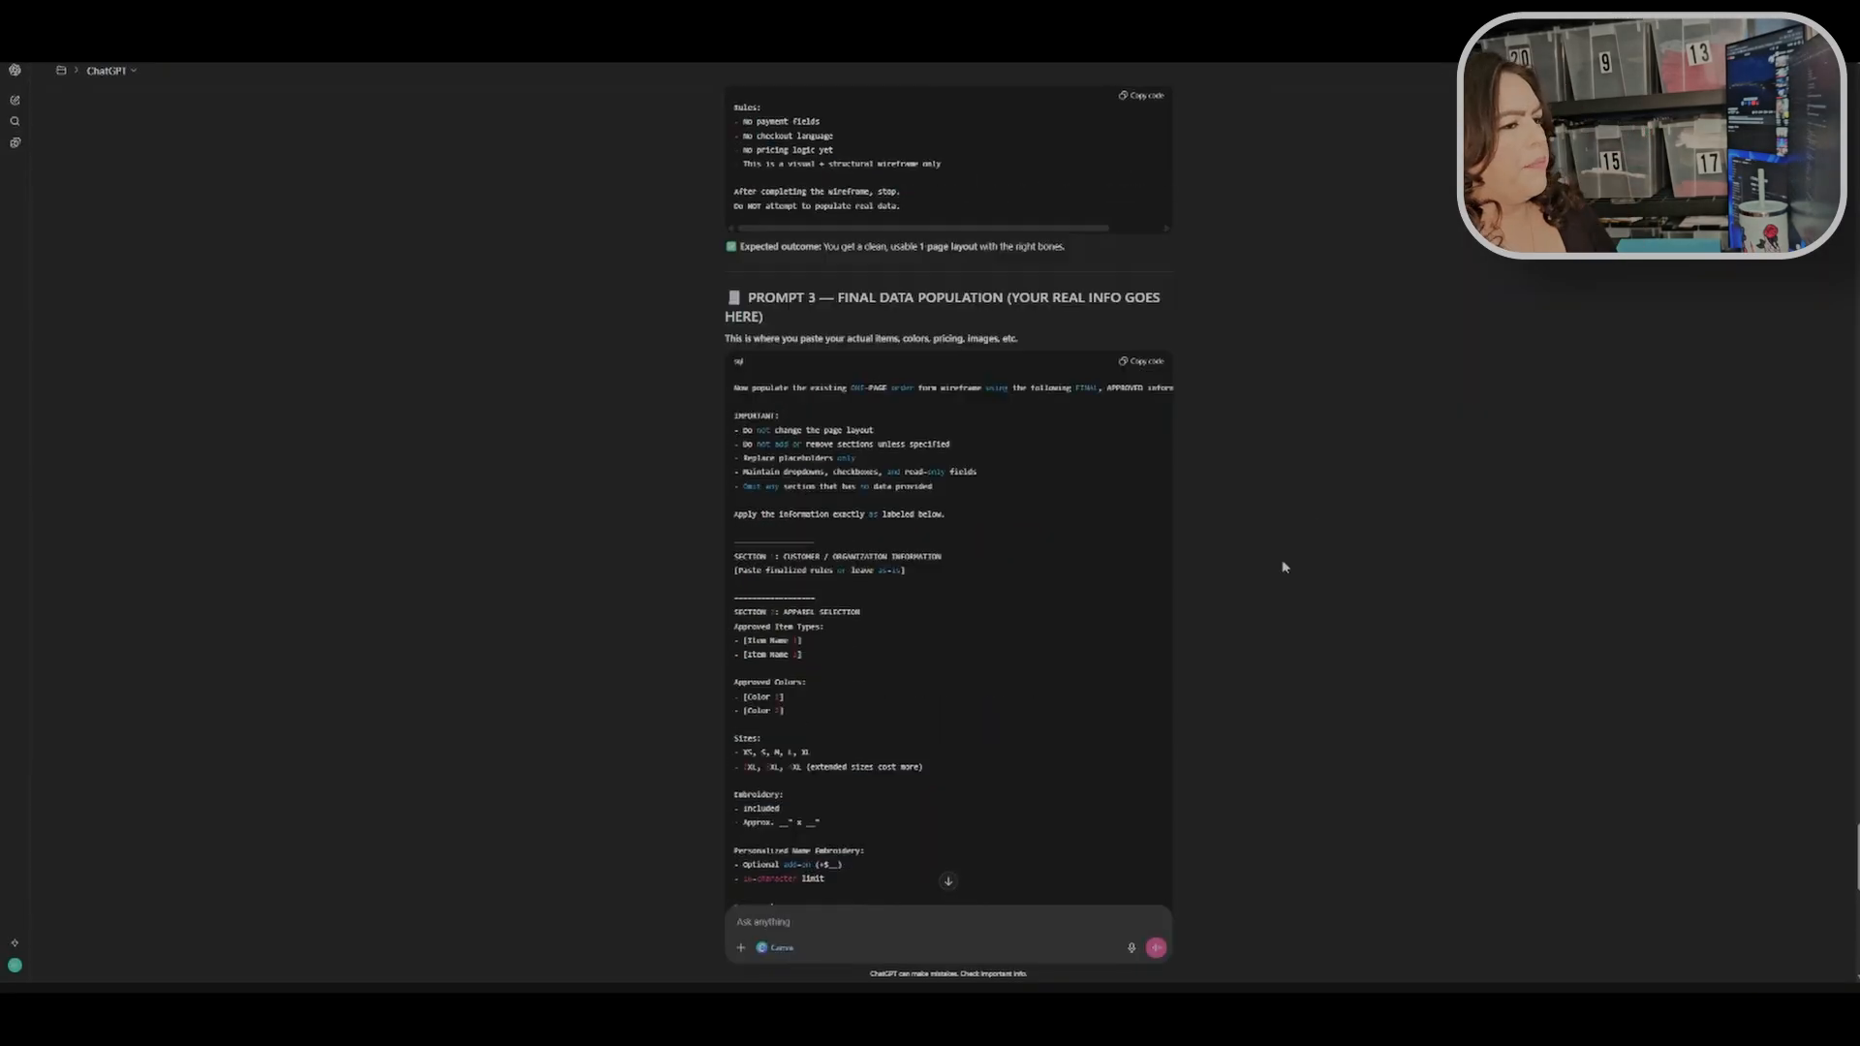
Step: Review the earlier order form prompt message, highlighting its purpose and section lines while reading
{"action": "scroll", "coordinate": [1282, 560], "scroll_direction": "up", "scroll_amount": 15}
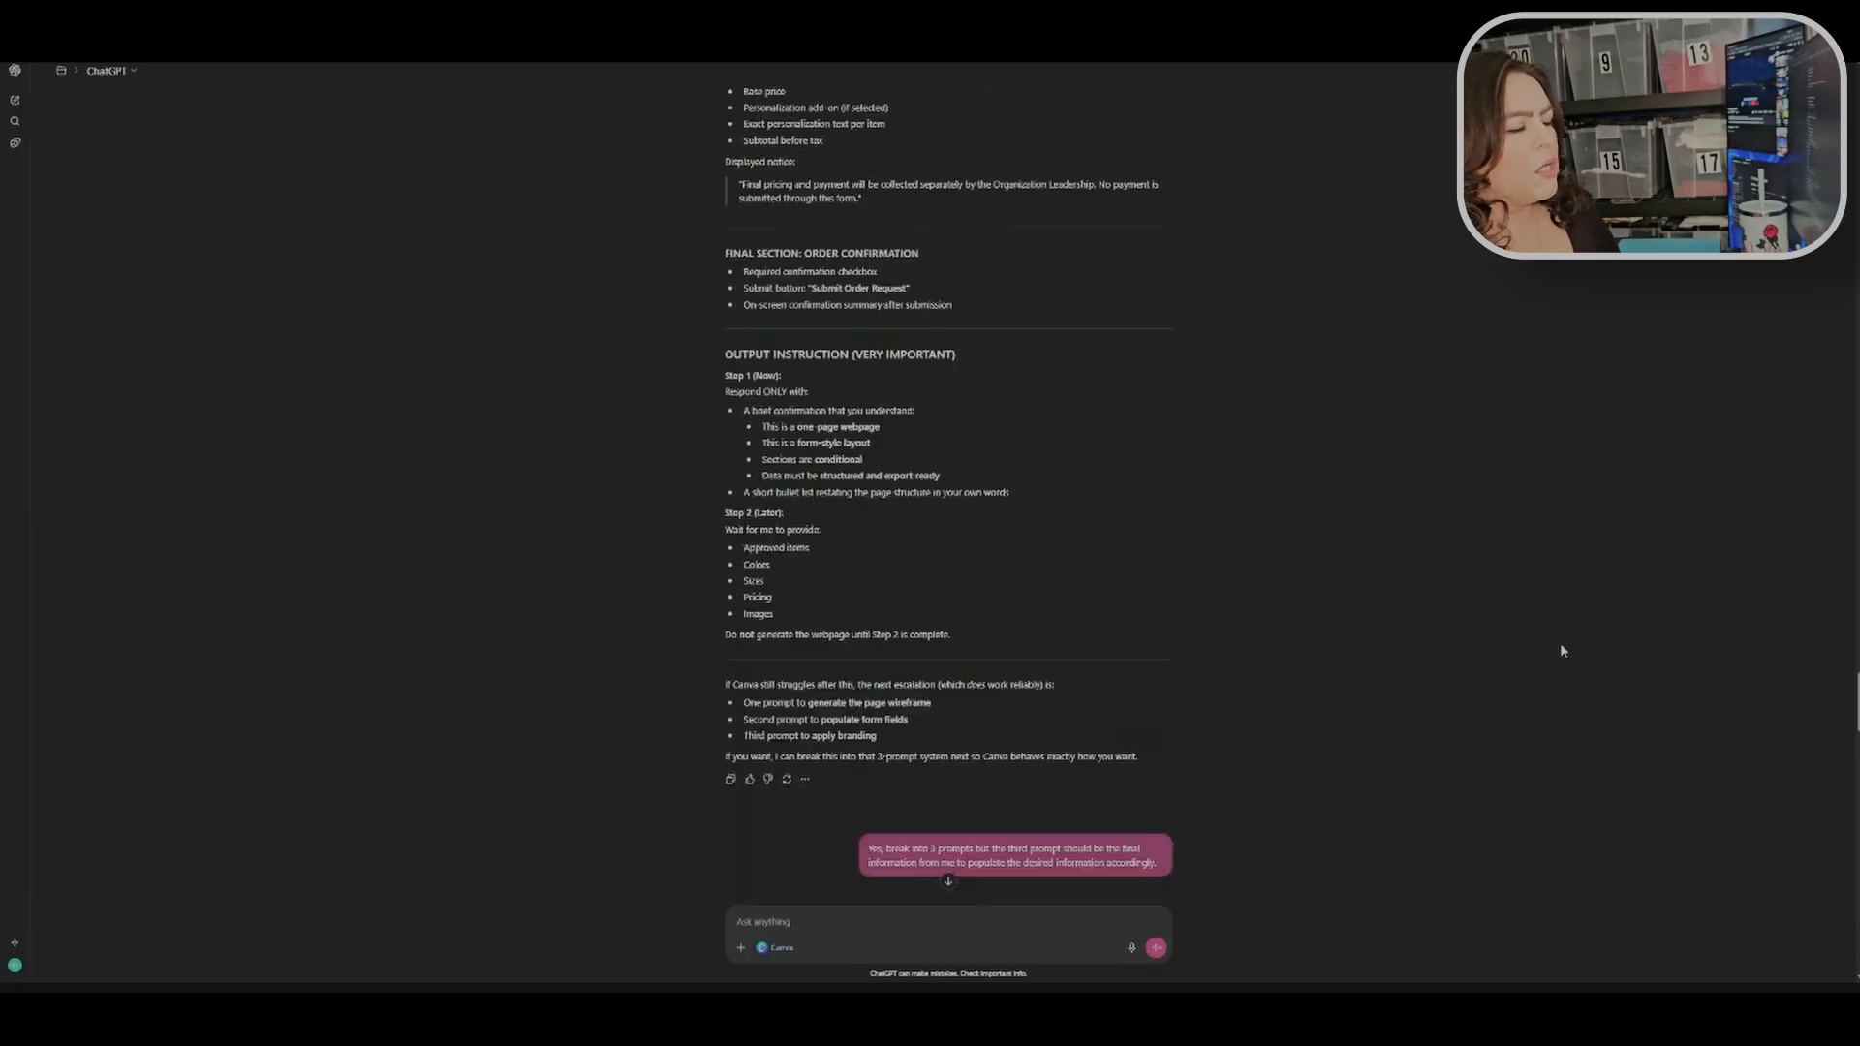
{"action": "scroll", "coordinate": [1565, 644], "scroll_direction": "up", "scroll_amount": 15}
{"action": "scroll", "coordinate": [1016, 494], "scroll_direction": "up", "scroll_amount": 10}
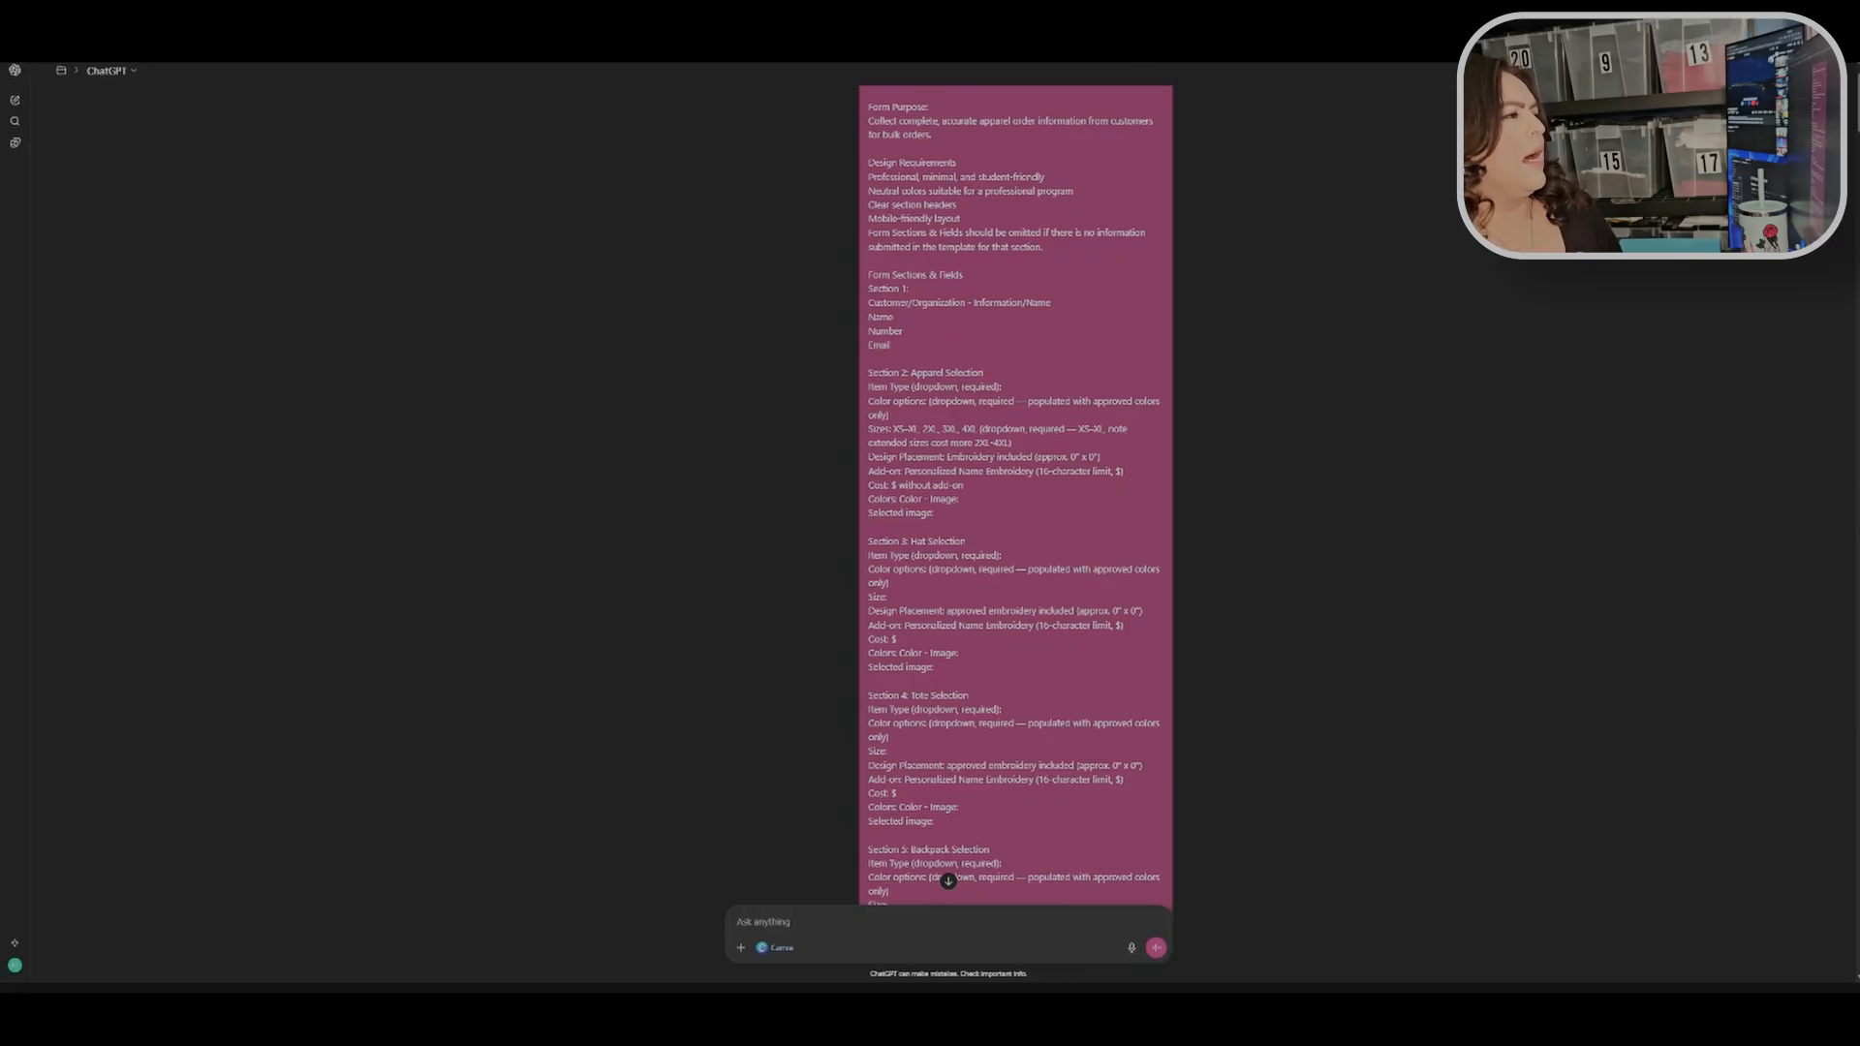
{"action": "left_click_drag", "start_coordinate": [869, 107], "coordinate": [949, 135]}
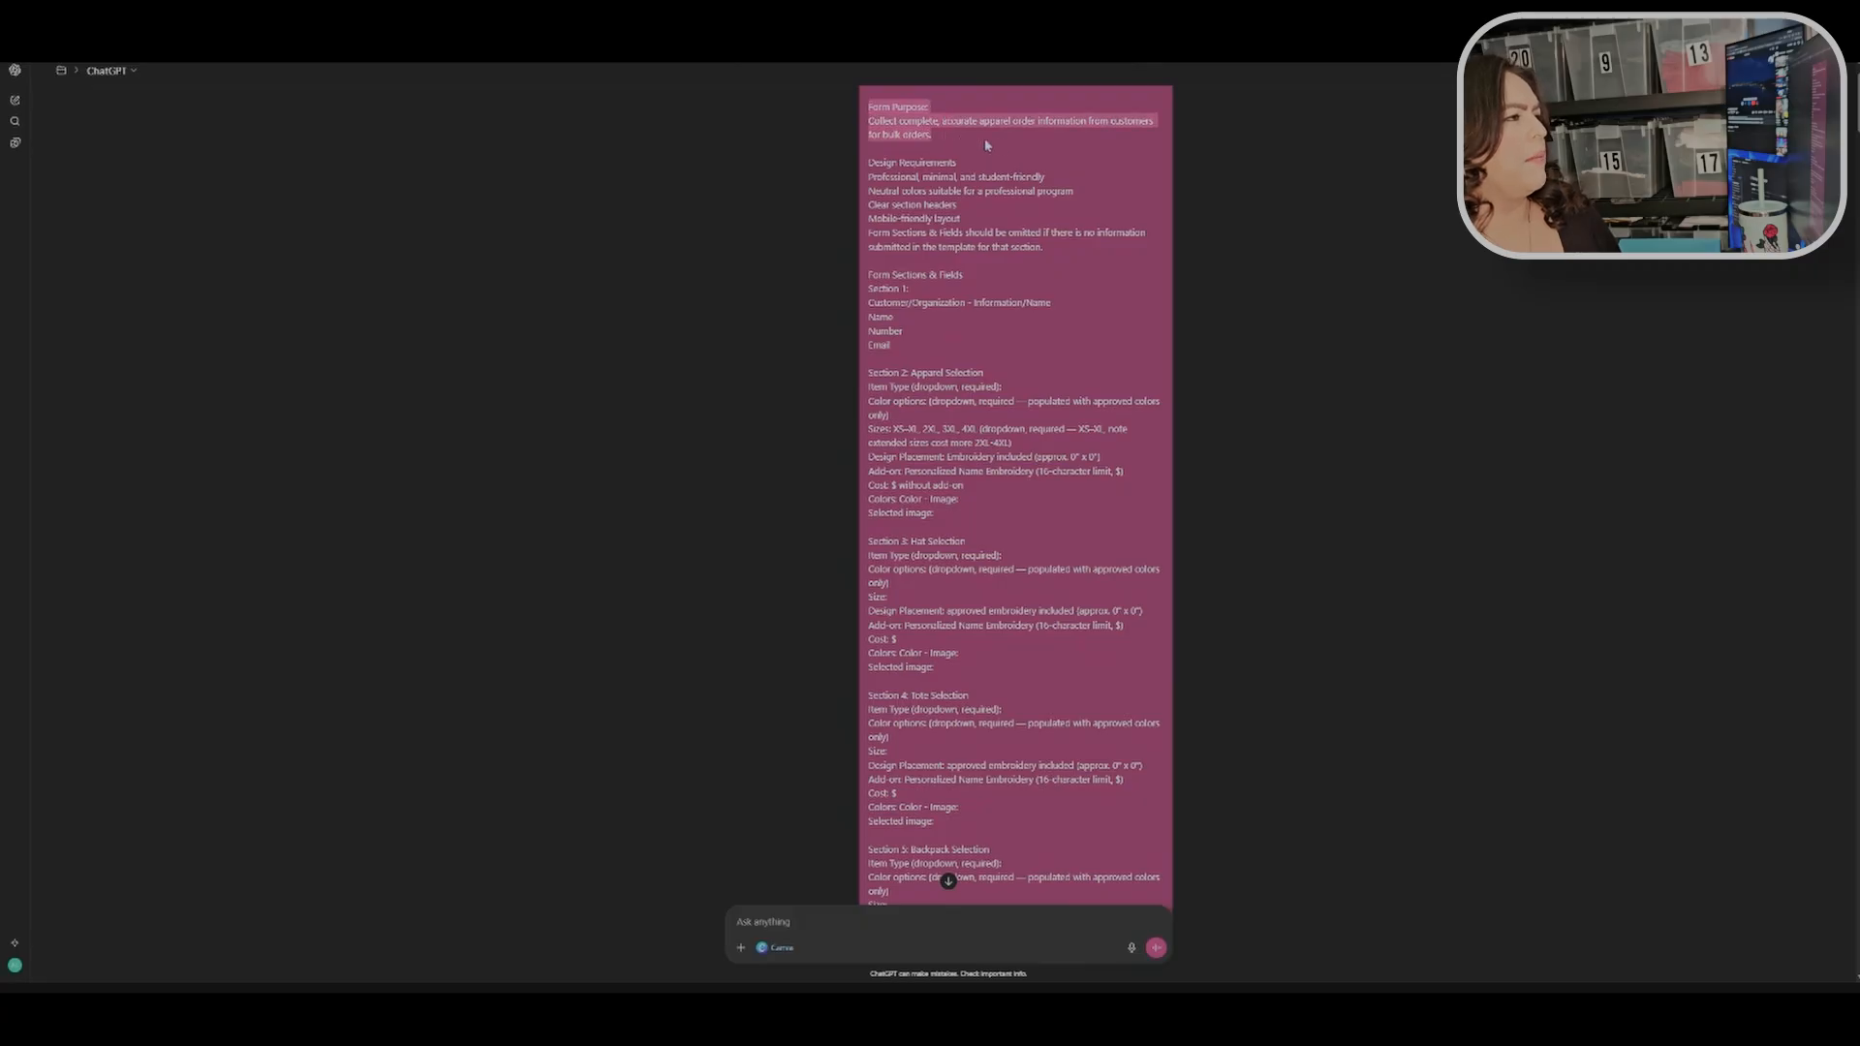
{"action": "left_click_drag", "start_coordinate": [1124, 152], "coordinate": [1116, 807]}
{"action": "left_click", "coordinate": [1116, 807]}
{"action": "scroll", "coordinate": [1116, 807], "scroll_direction": "down", "scroll_amount": 2}
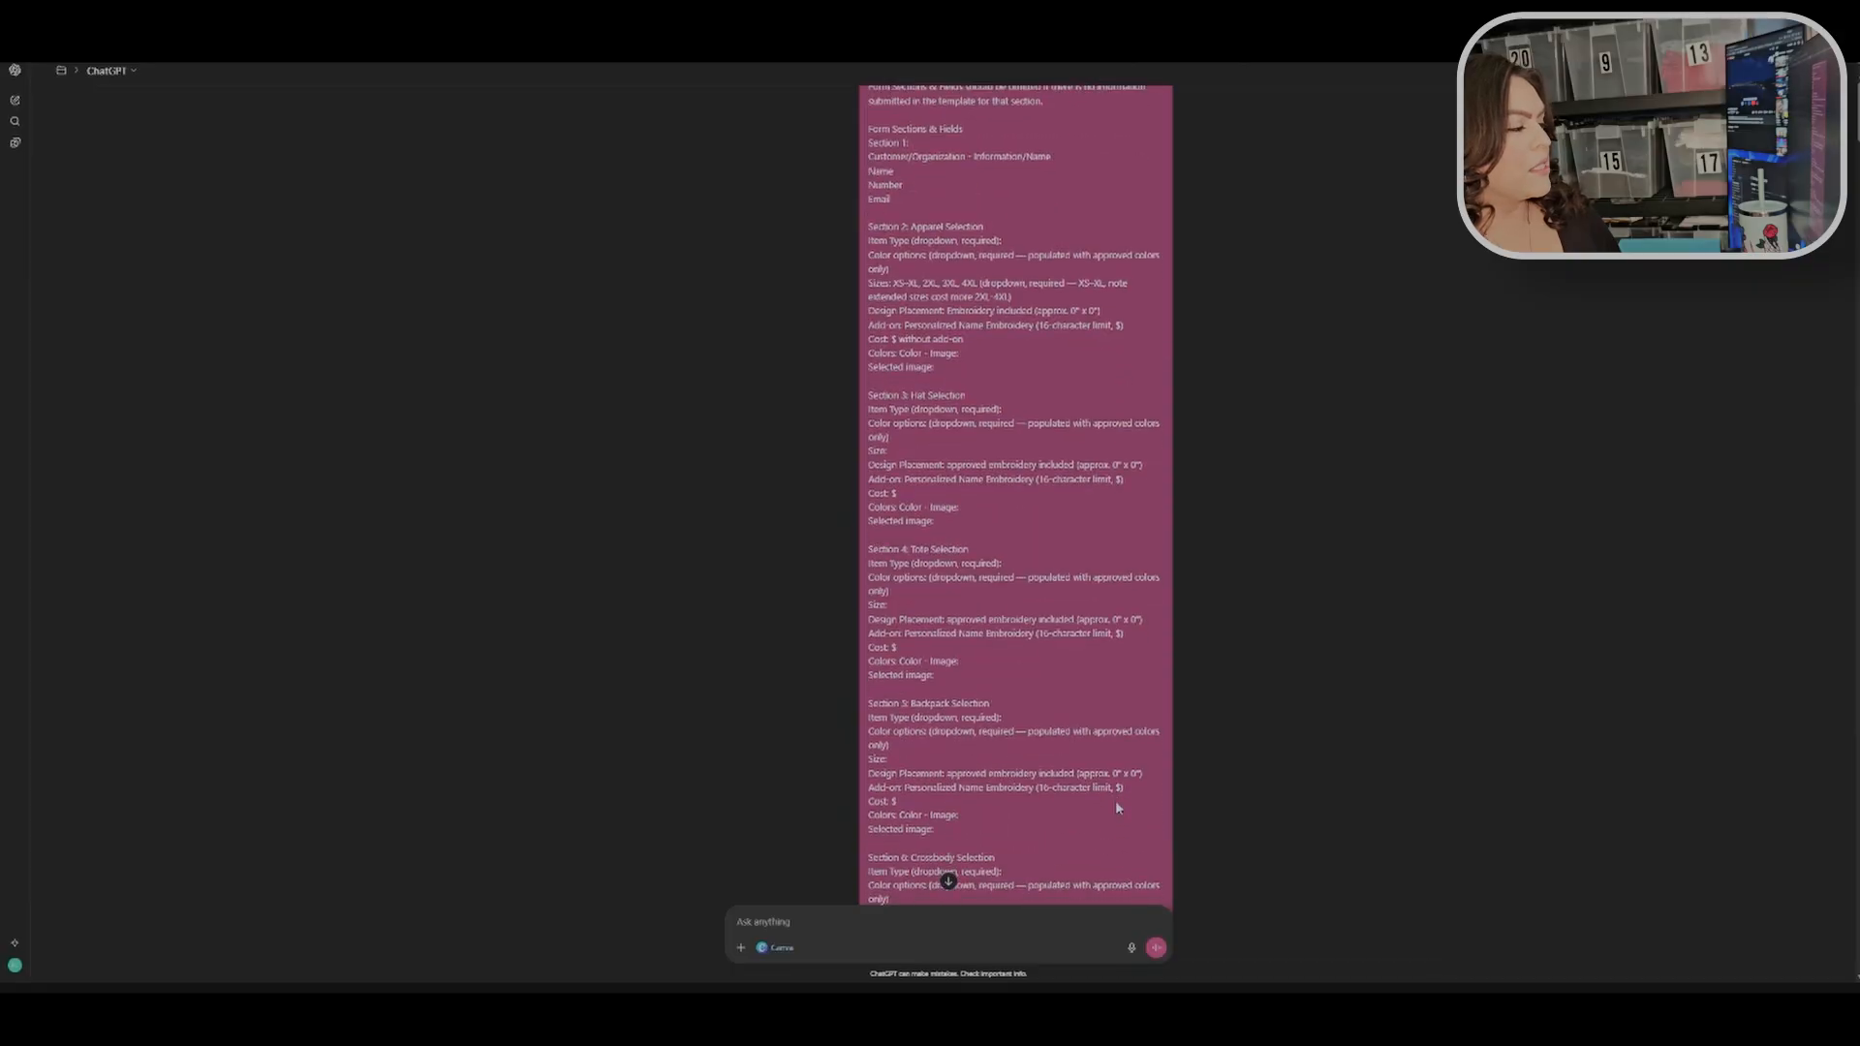
{"action": "scroll", "coordinate": [1047, 696], "scroll_direction": "down", "scroll_amount": 2}
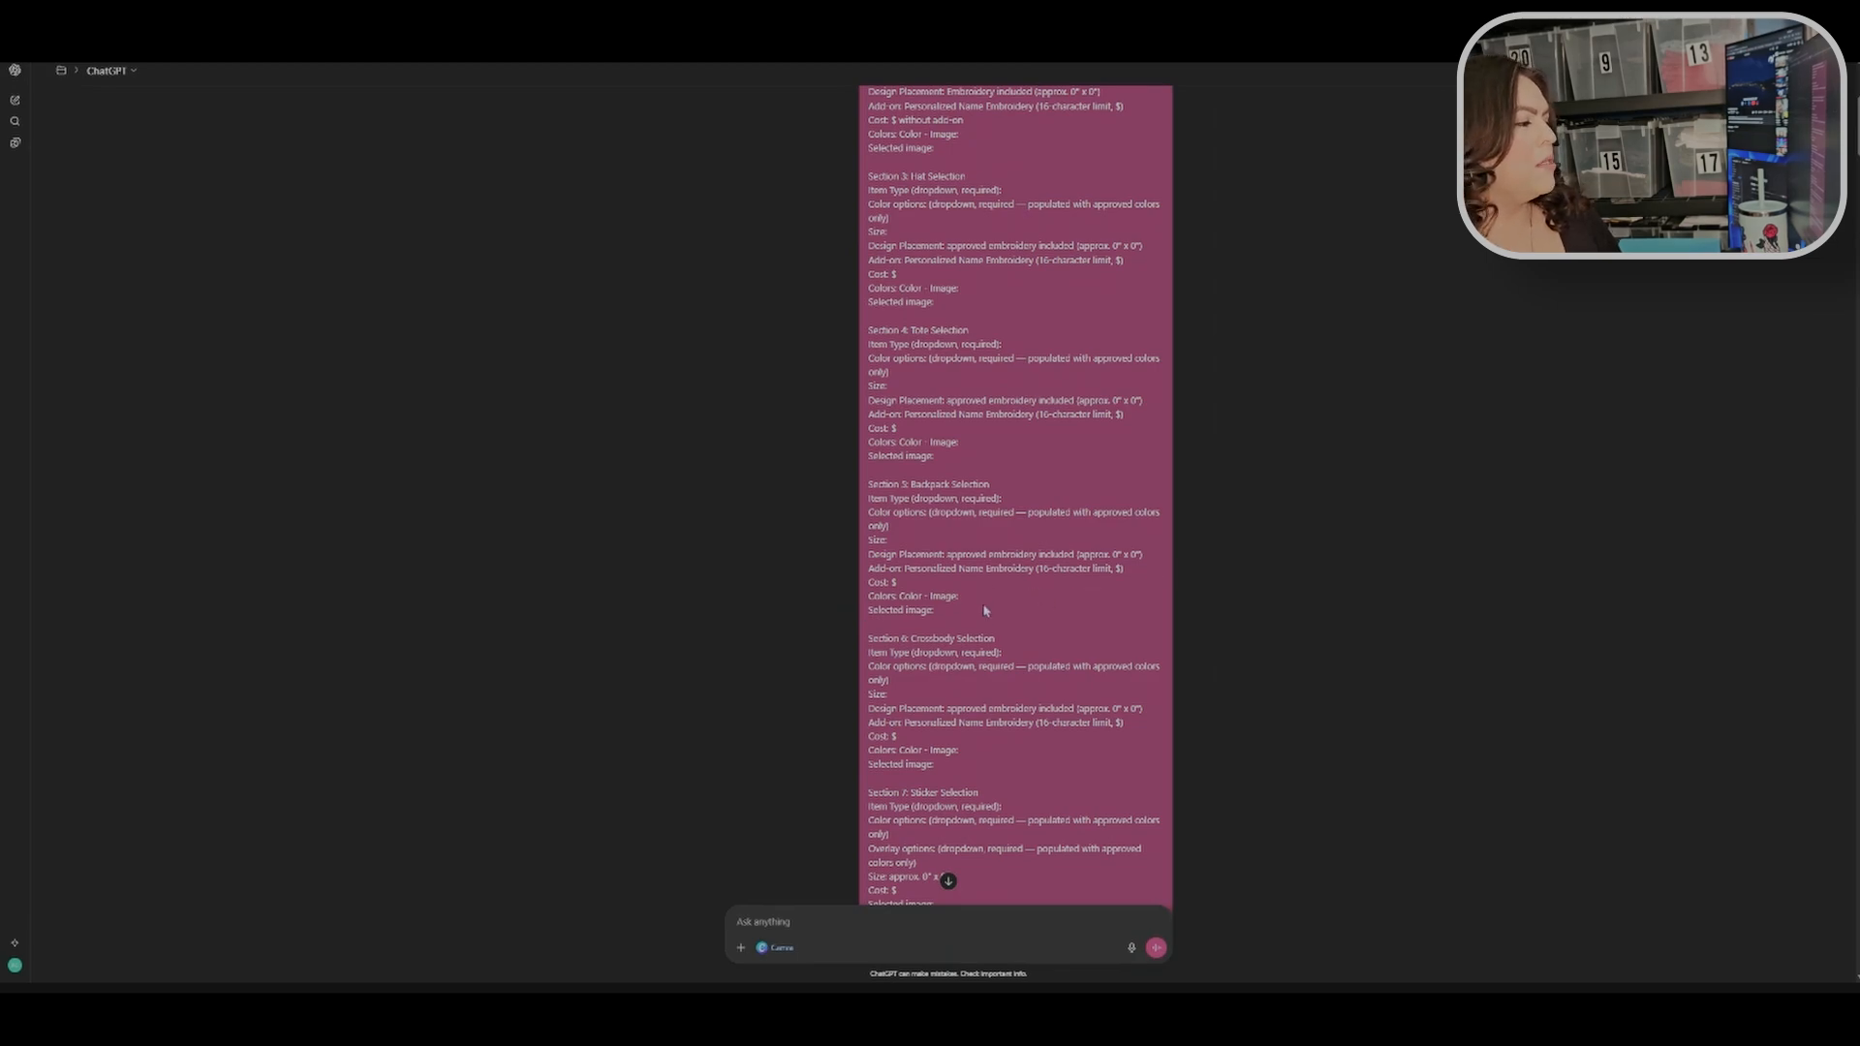
{"action": "scroll", "coordinate": [1003, 531], "scroll_direction": "up", "scroll_amount": 3}
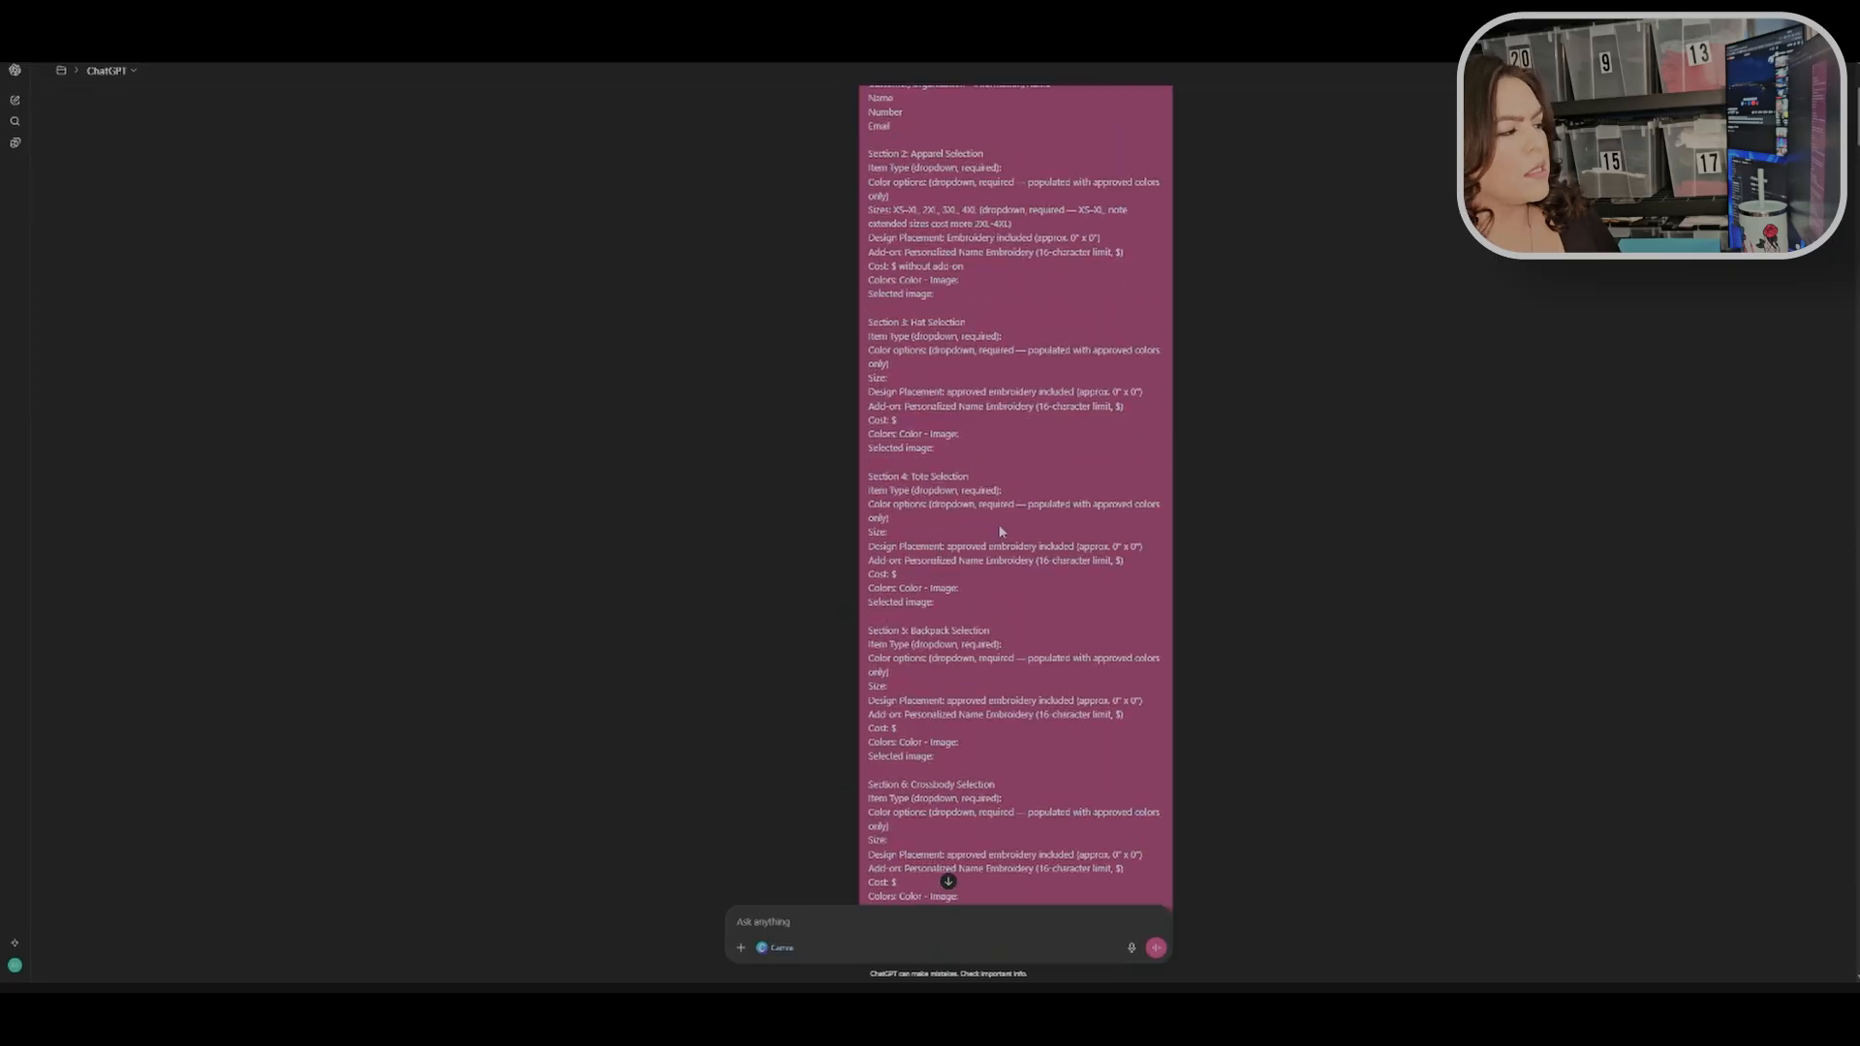
{"action": "scroll", "coordinate": [1028, 639], "scroll_direction": "up", "scroll_amount": 2}
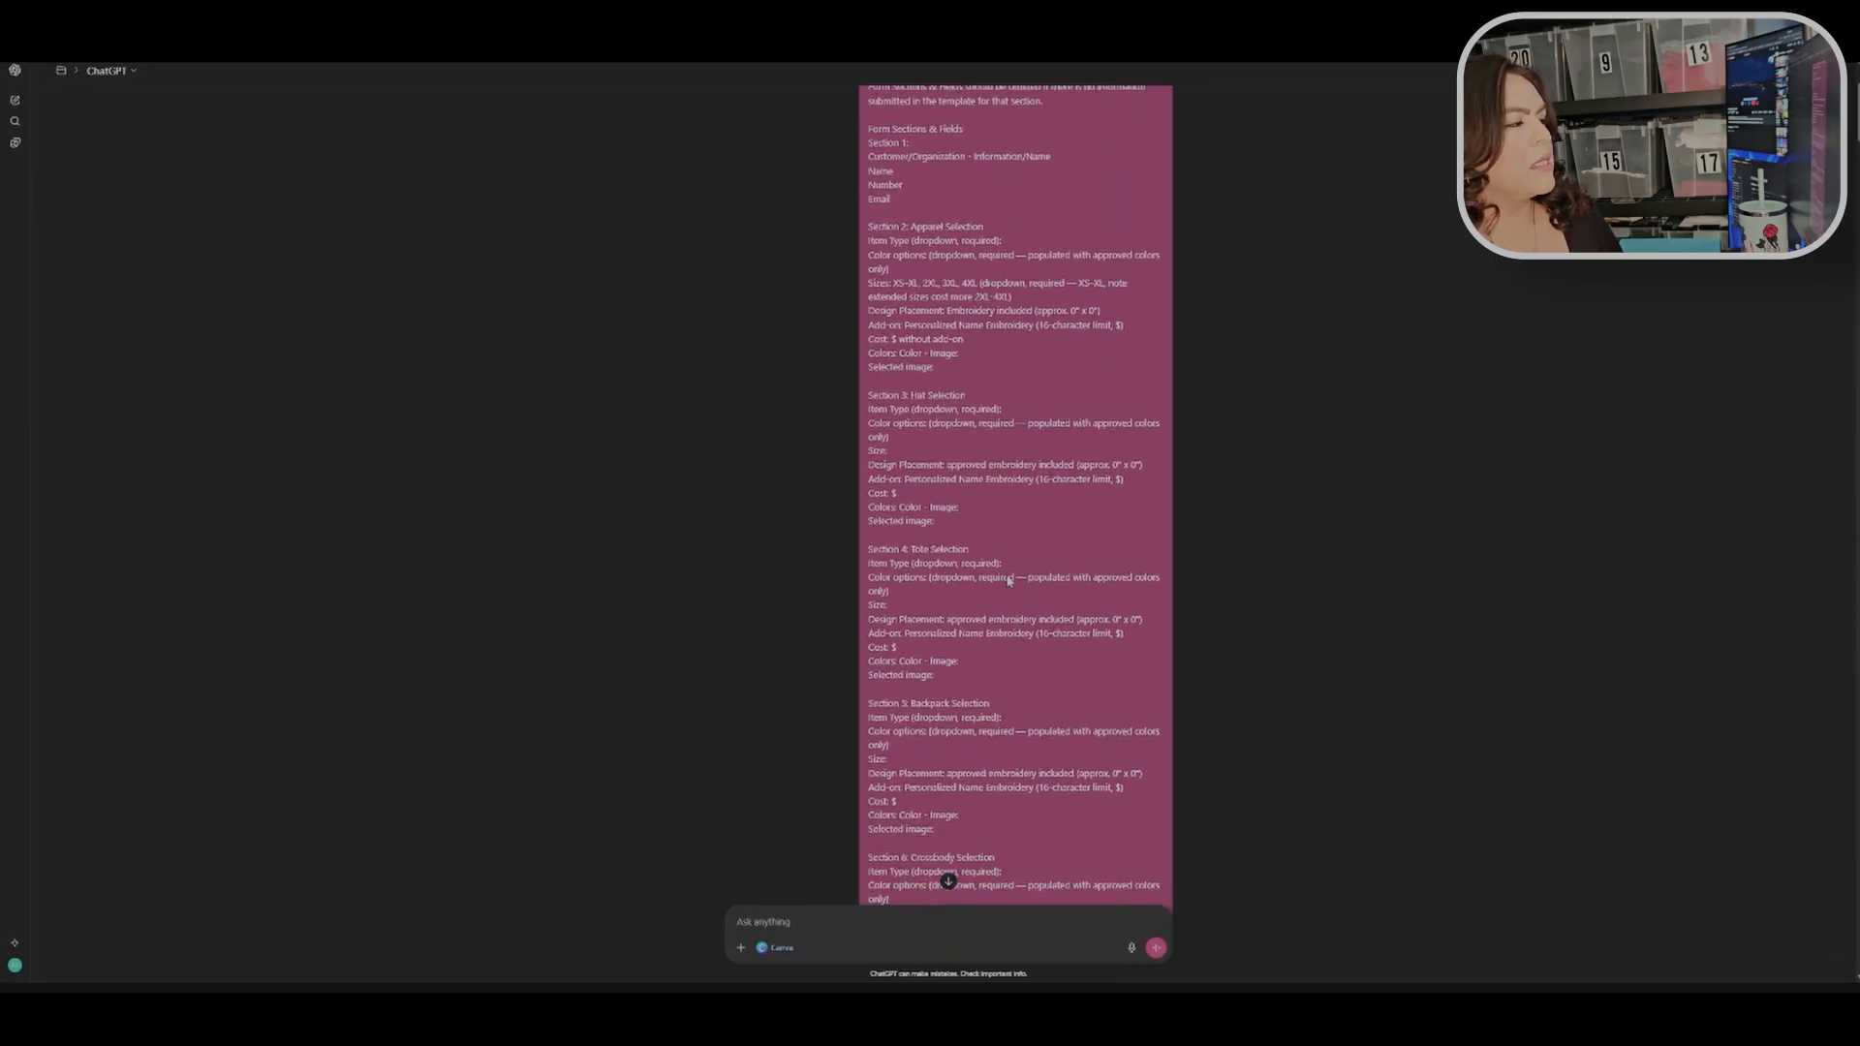
{"action": "left_click_drag", "start_coordinate": [918, 443], "coordinate": [1007, 467]}
{"action": "left_click_drag", "start_coordinate": [902, 612], "coordinate": [959, 625]}
{"action": "scroll", "coordinate": [959, 625], "scroll_direction": "down", "scroll_amount": 2}
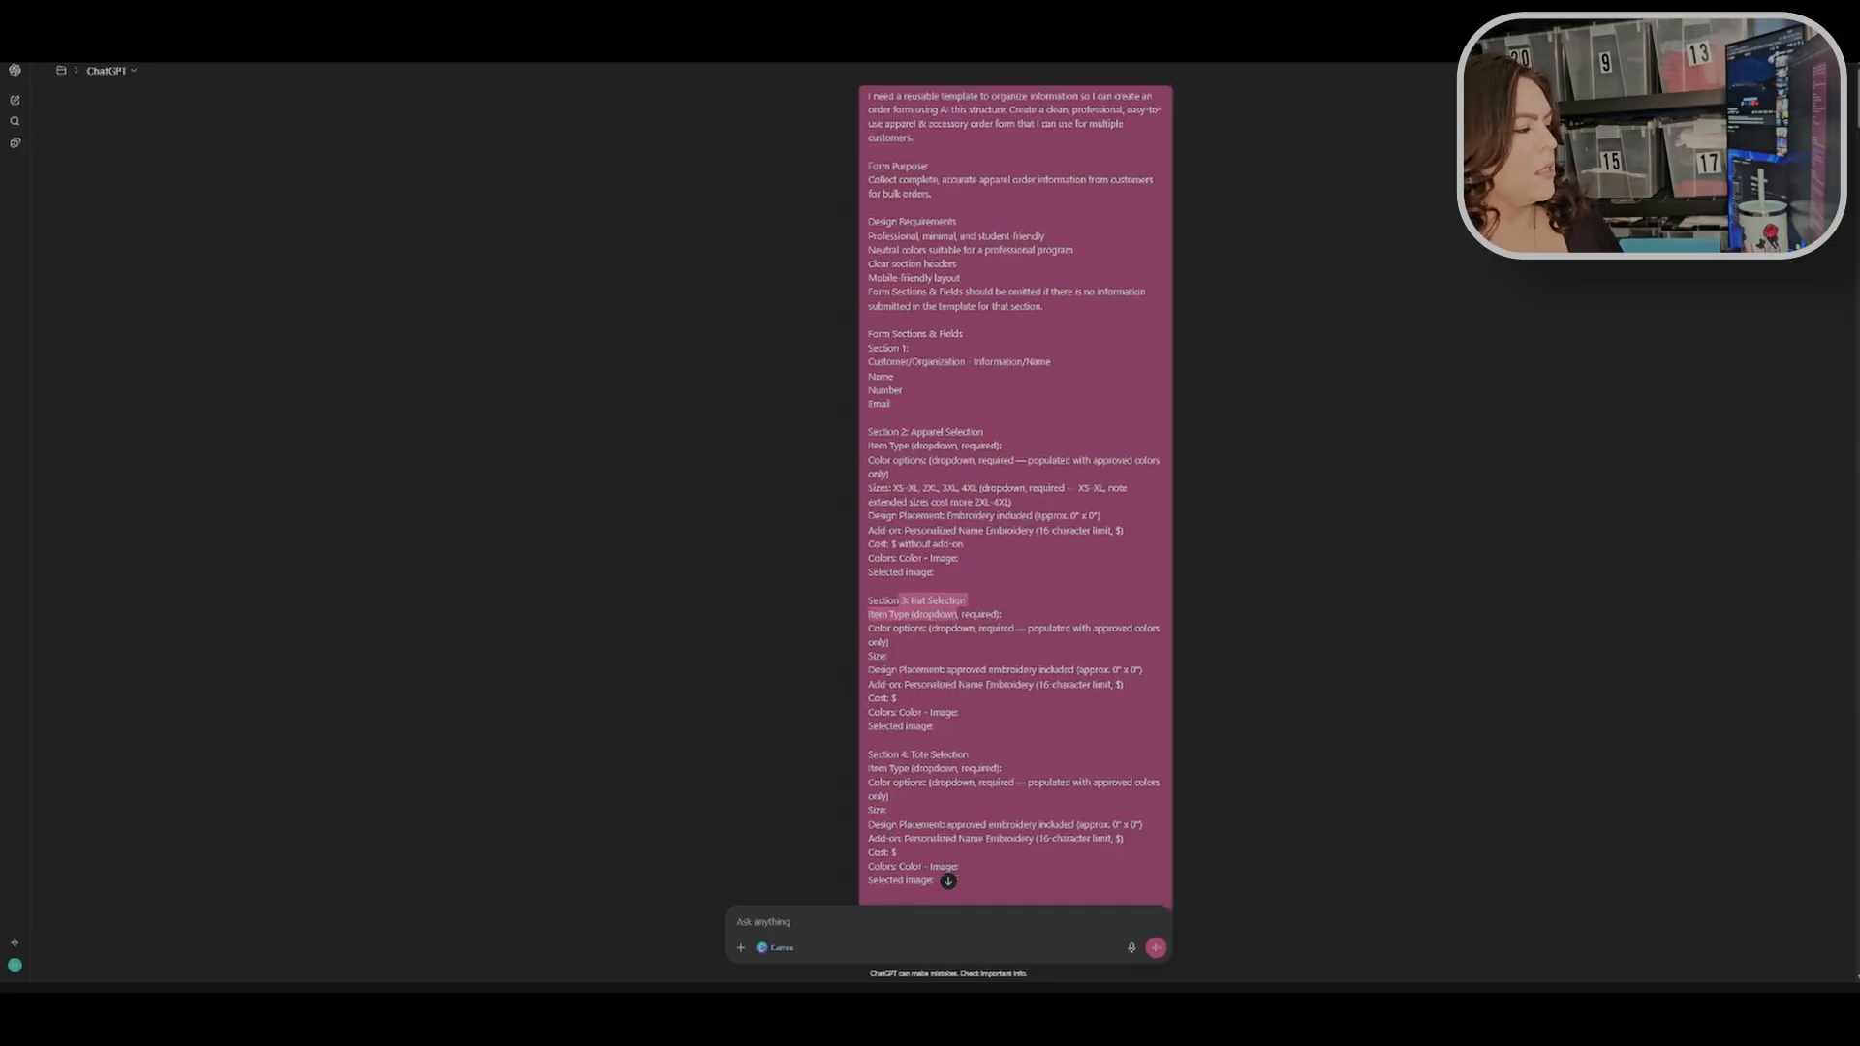
{"action": "left_click", "coordinate": [918, 620]}
{"action": "scroll", "coordinate": [1048, 625], "scroll_direction": "down", "scroll_amount": 5}
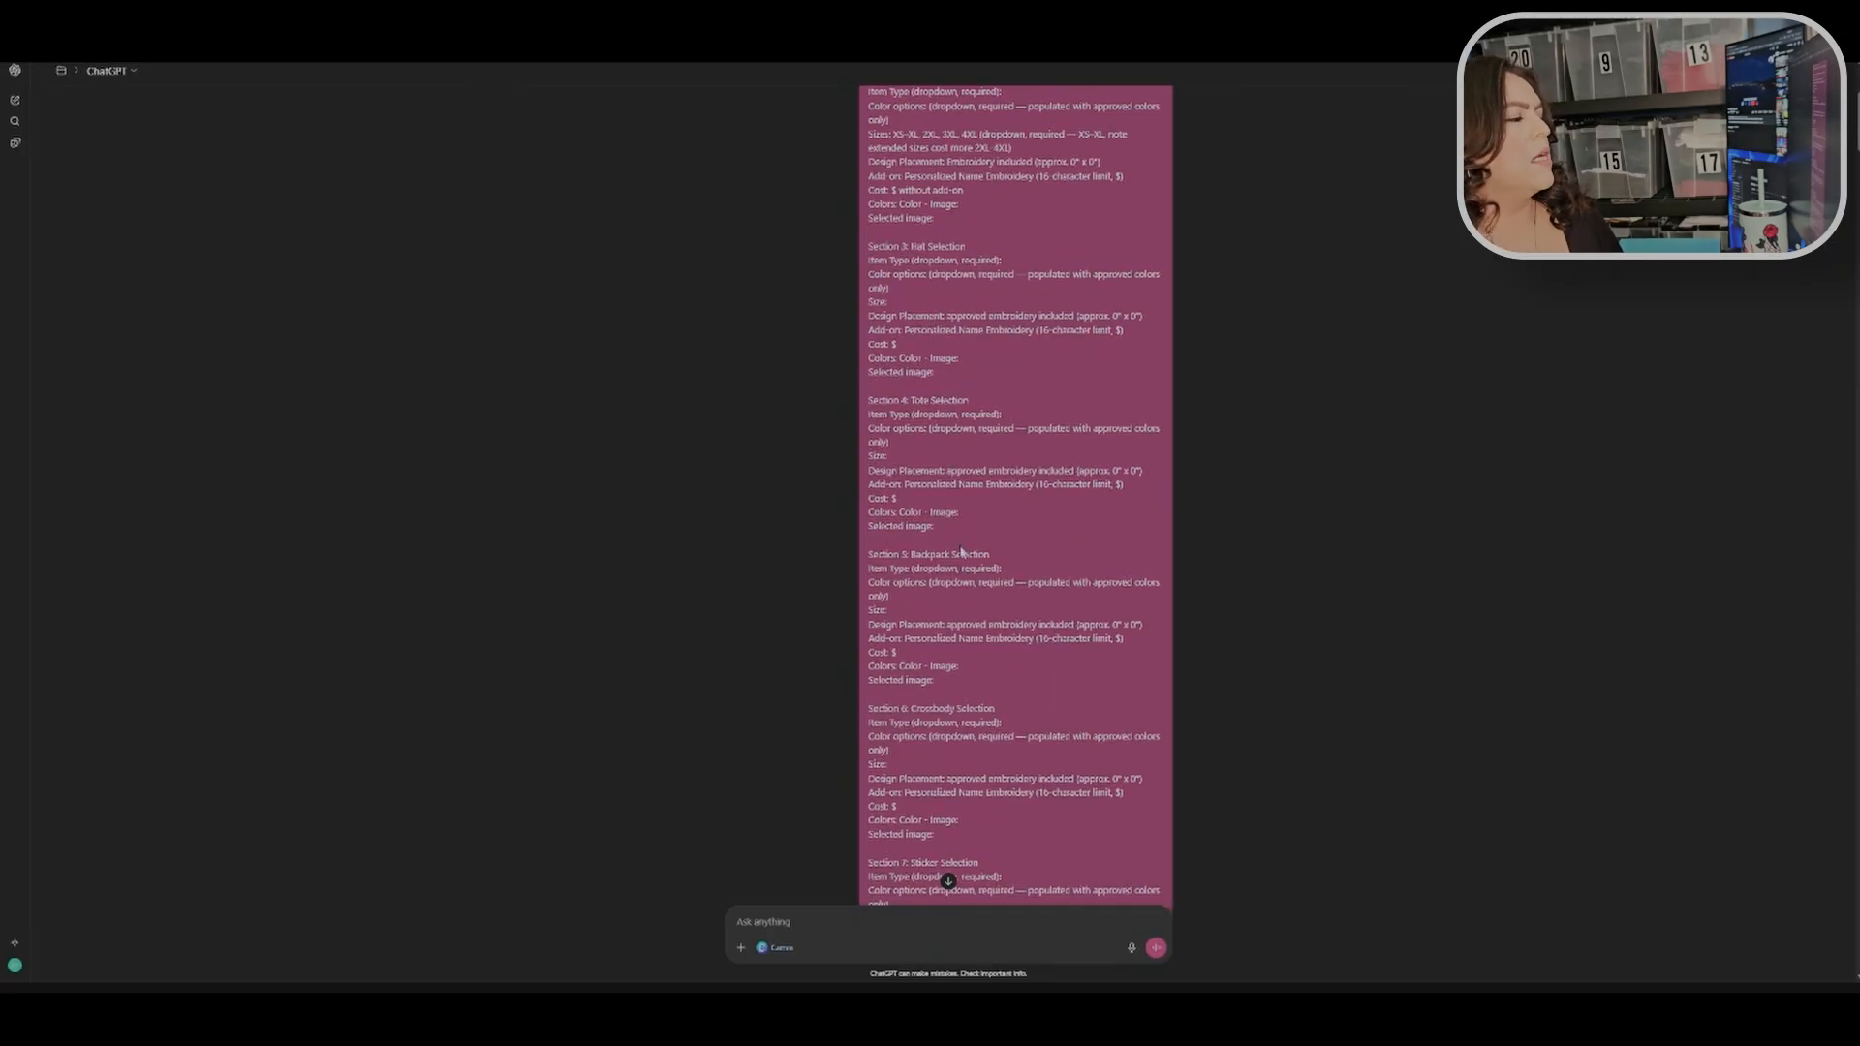
{"action": "scroll", "coordinate": [974, 573], "scroll_direction": "down", "scroll_amount": 2}
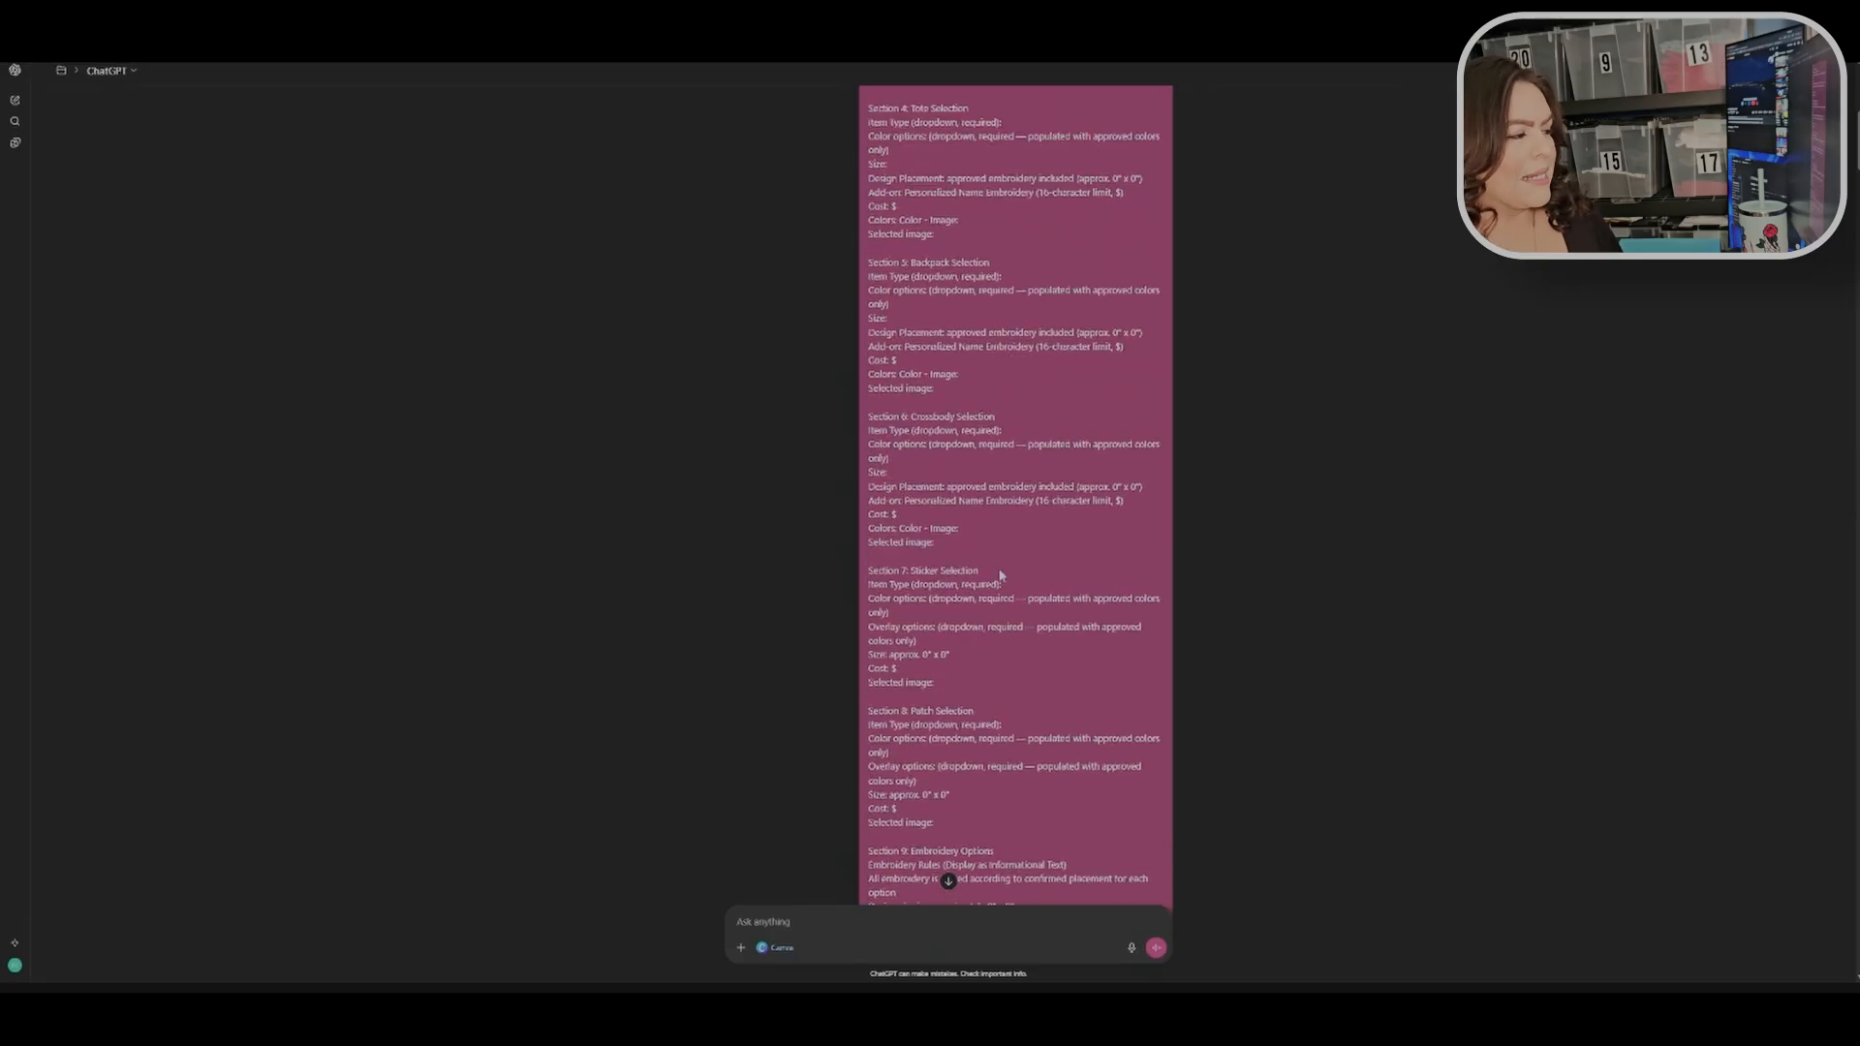
{"action": "scroll", "coordinate": [996, 562], "scroll_direction": "down", "scroll_amount": 3}
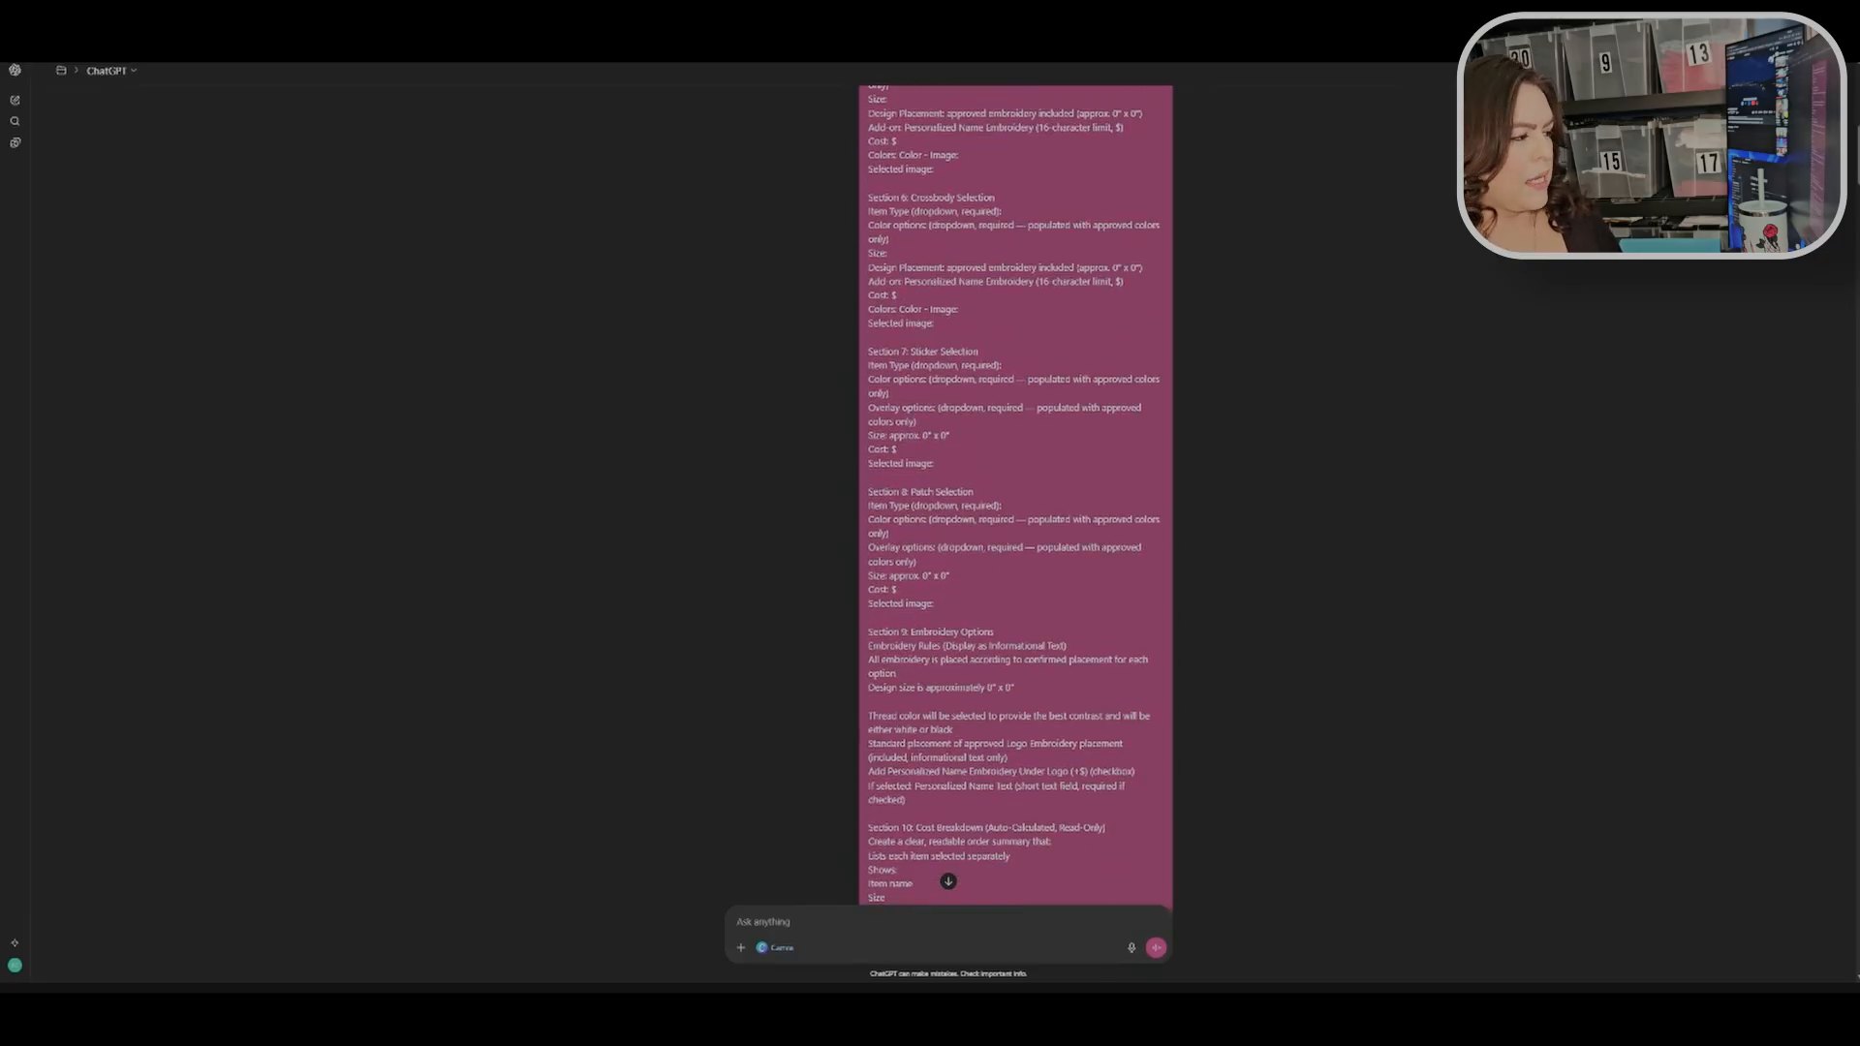
{"action": "scroll", "coordinate": [1015, 494], "scroll_direction": "down", "scroll_amount": 3}
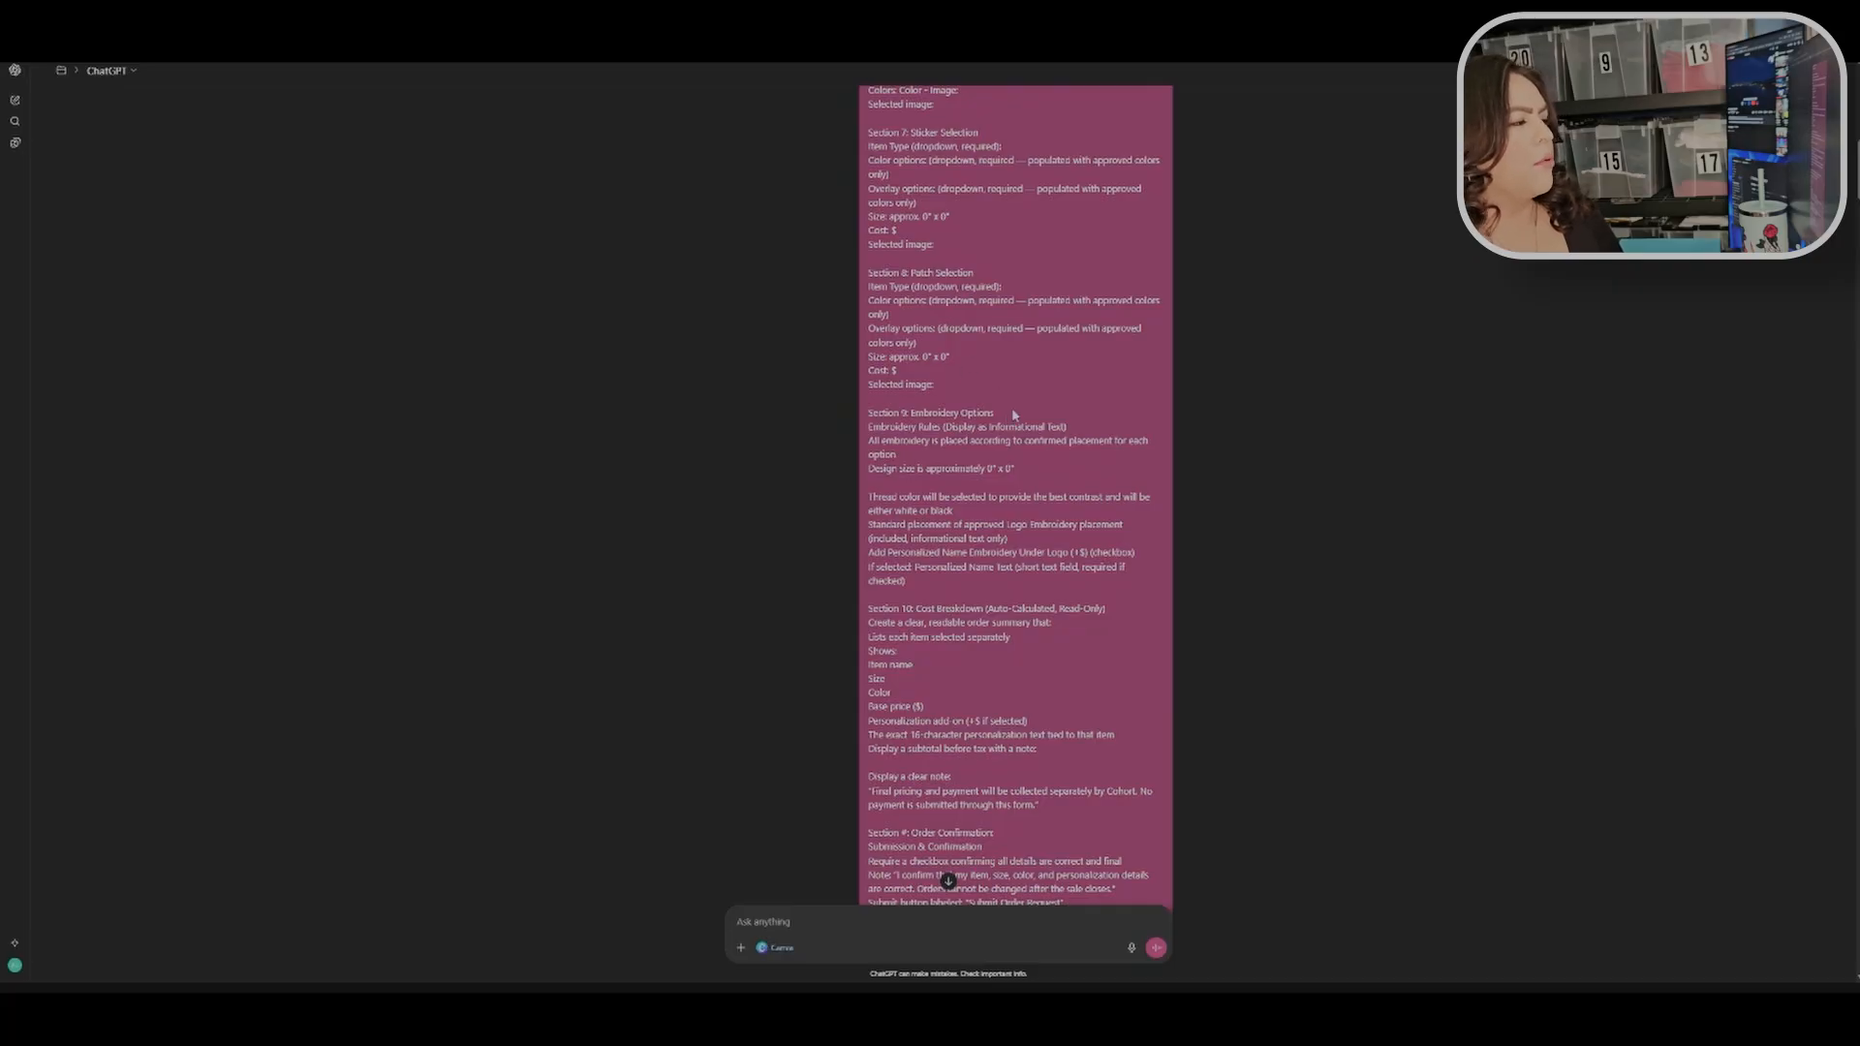
{"action": "triple_click", "coordinate": [870, 423]}
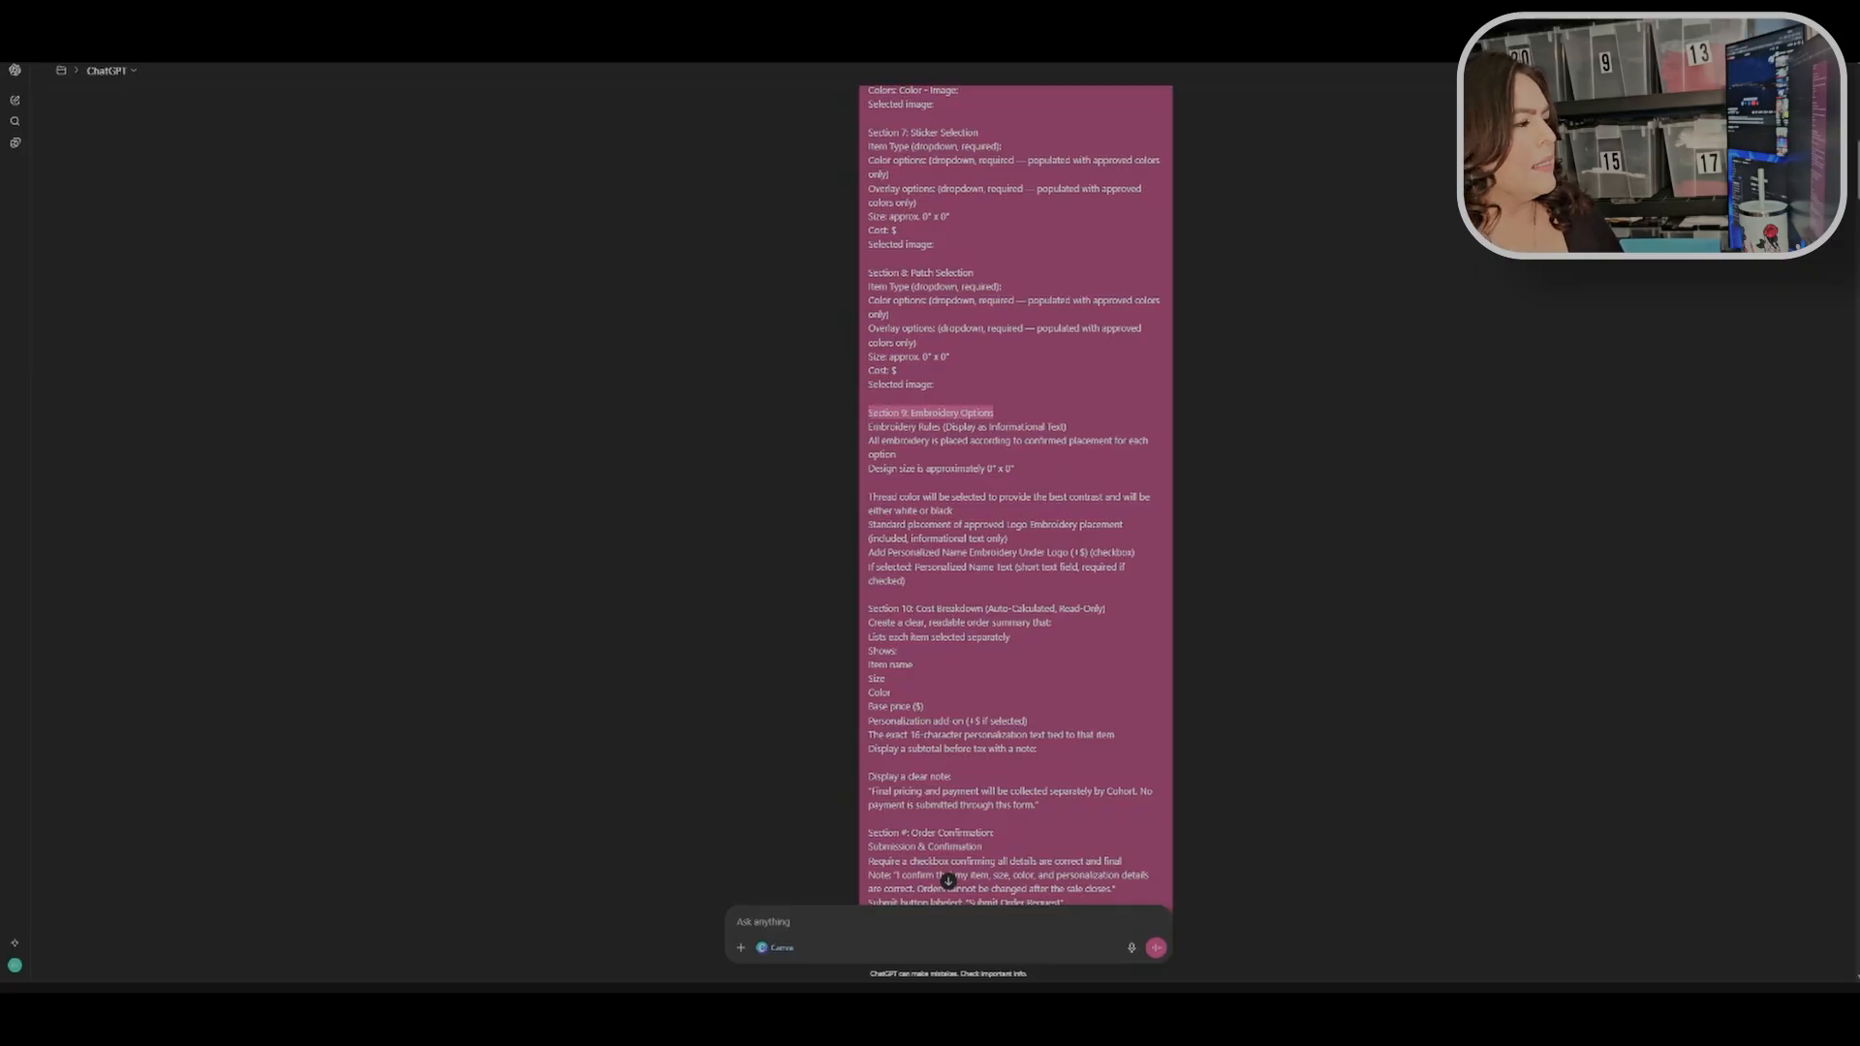
{"action": "left_click", "coordinate": [1023, 420]}
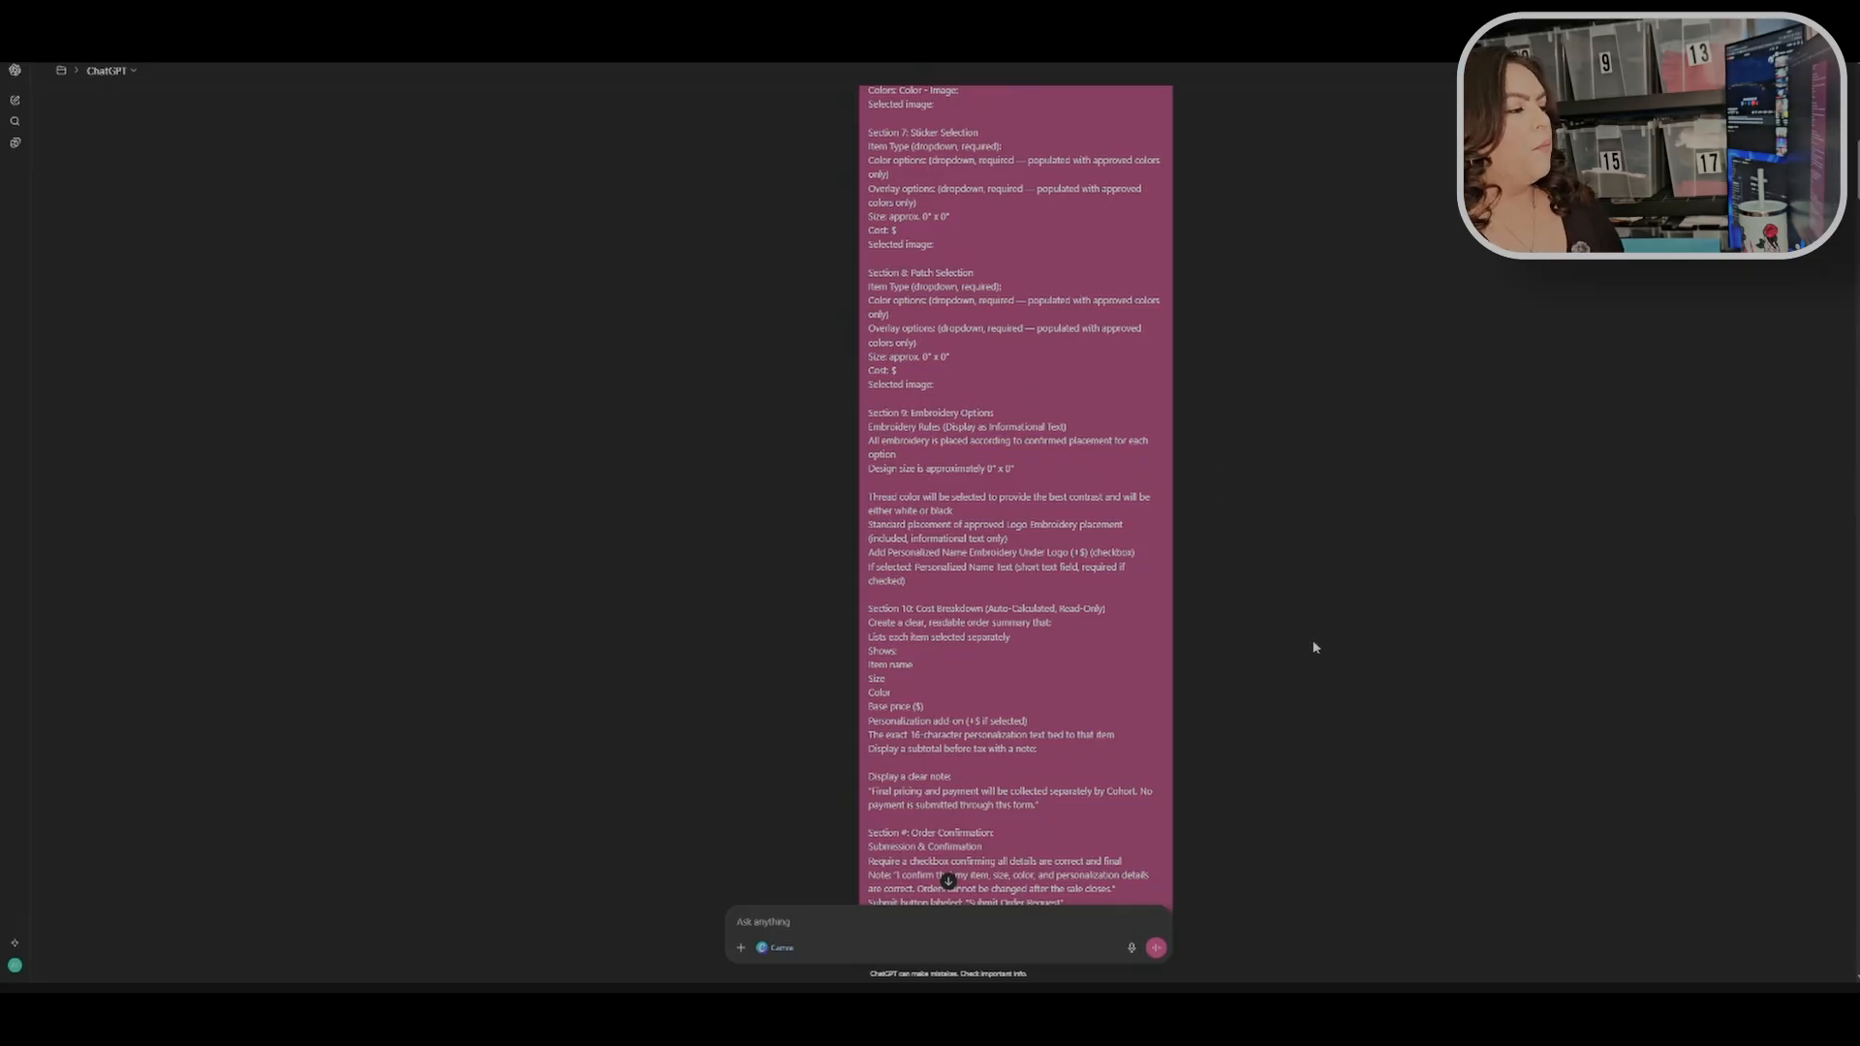
Step: Read through ChatGPT's reusable order form template reply and the follow-up Canva AI prompt exchange
{"action": "scroll", "coordinate": [1299, 616], "scroll_direction": "down", "scroll_amount": 3}
{"action": "scroll", "coordinate": [1301, 616], "scroll_direction": "down", "scroll_amount": 4}
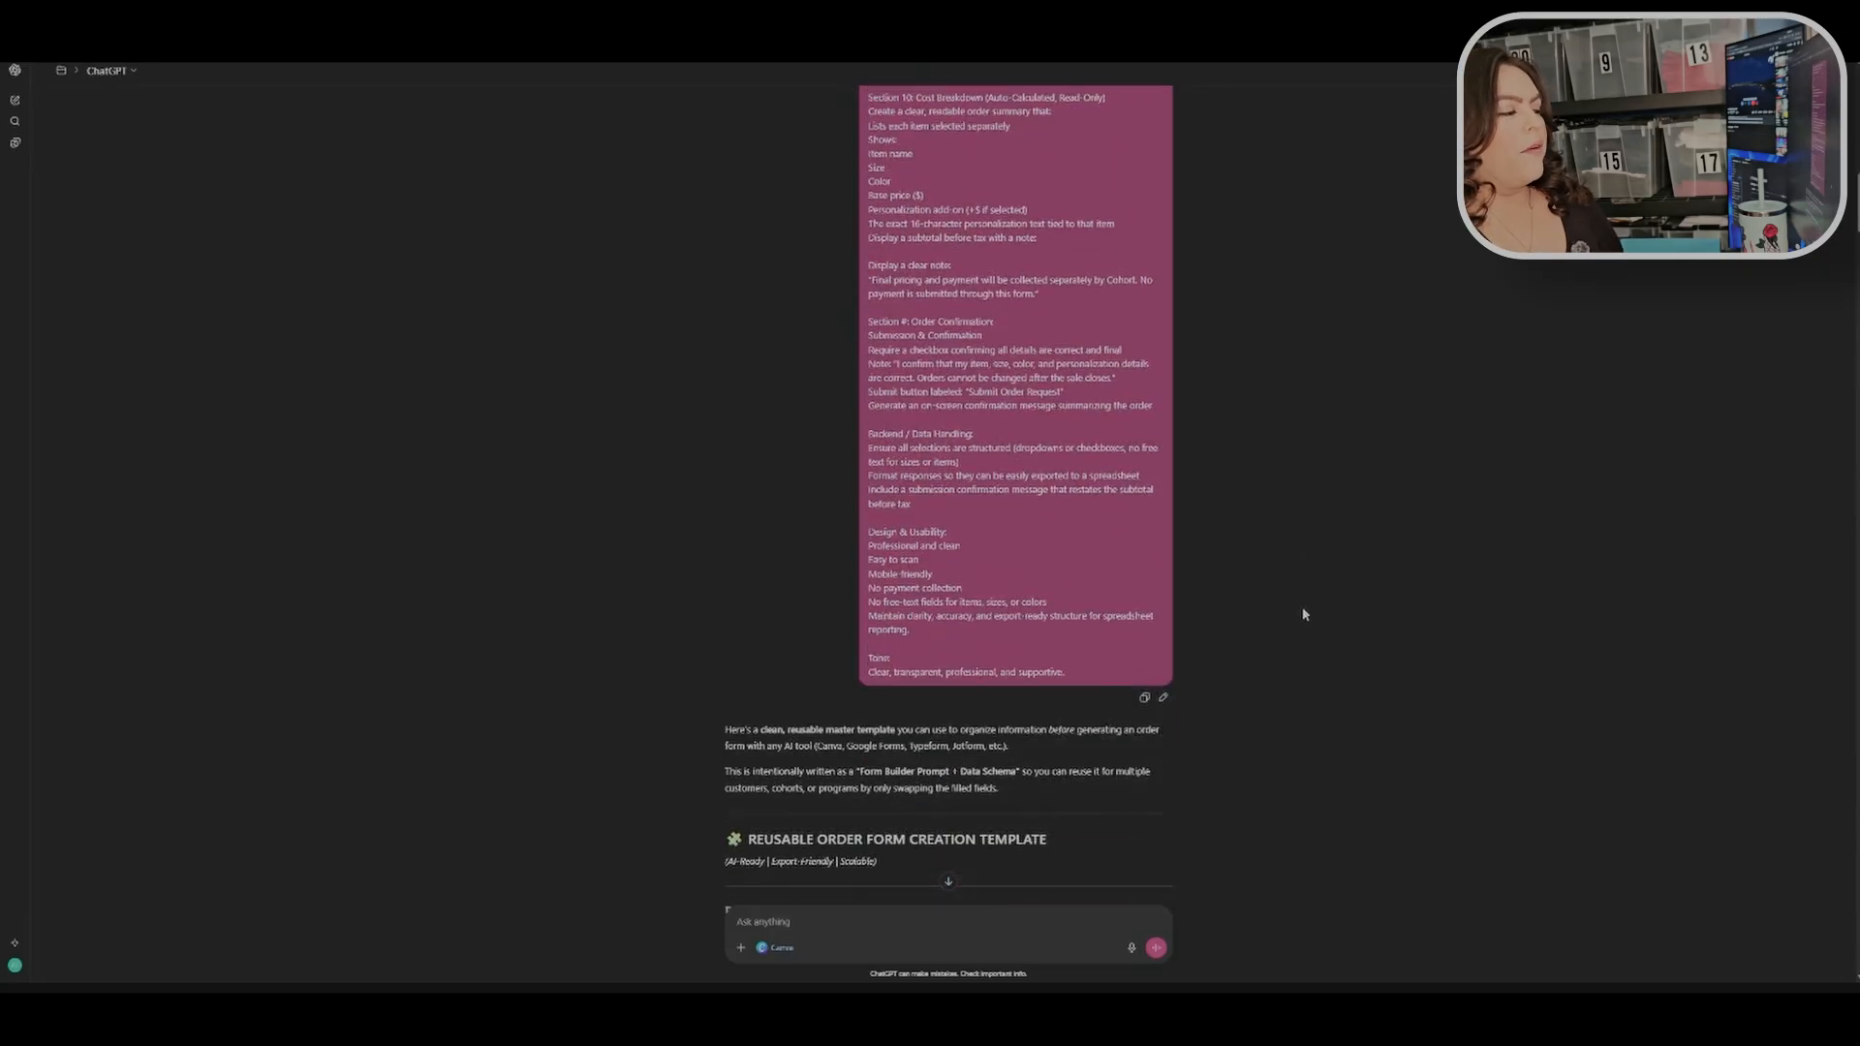
{"action": "scroll", "coordinate": [1304, 588], "scroll_direction": "down", "scroll_amount": 2}
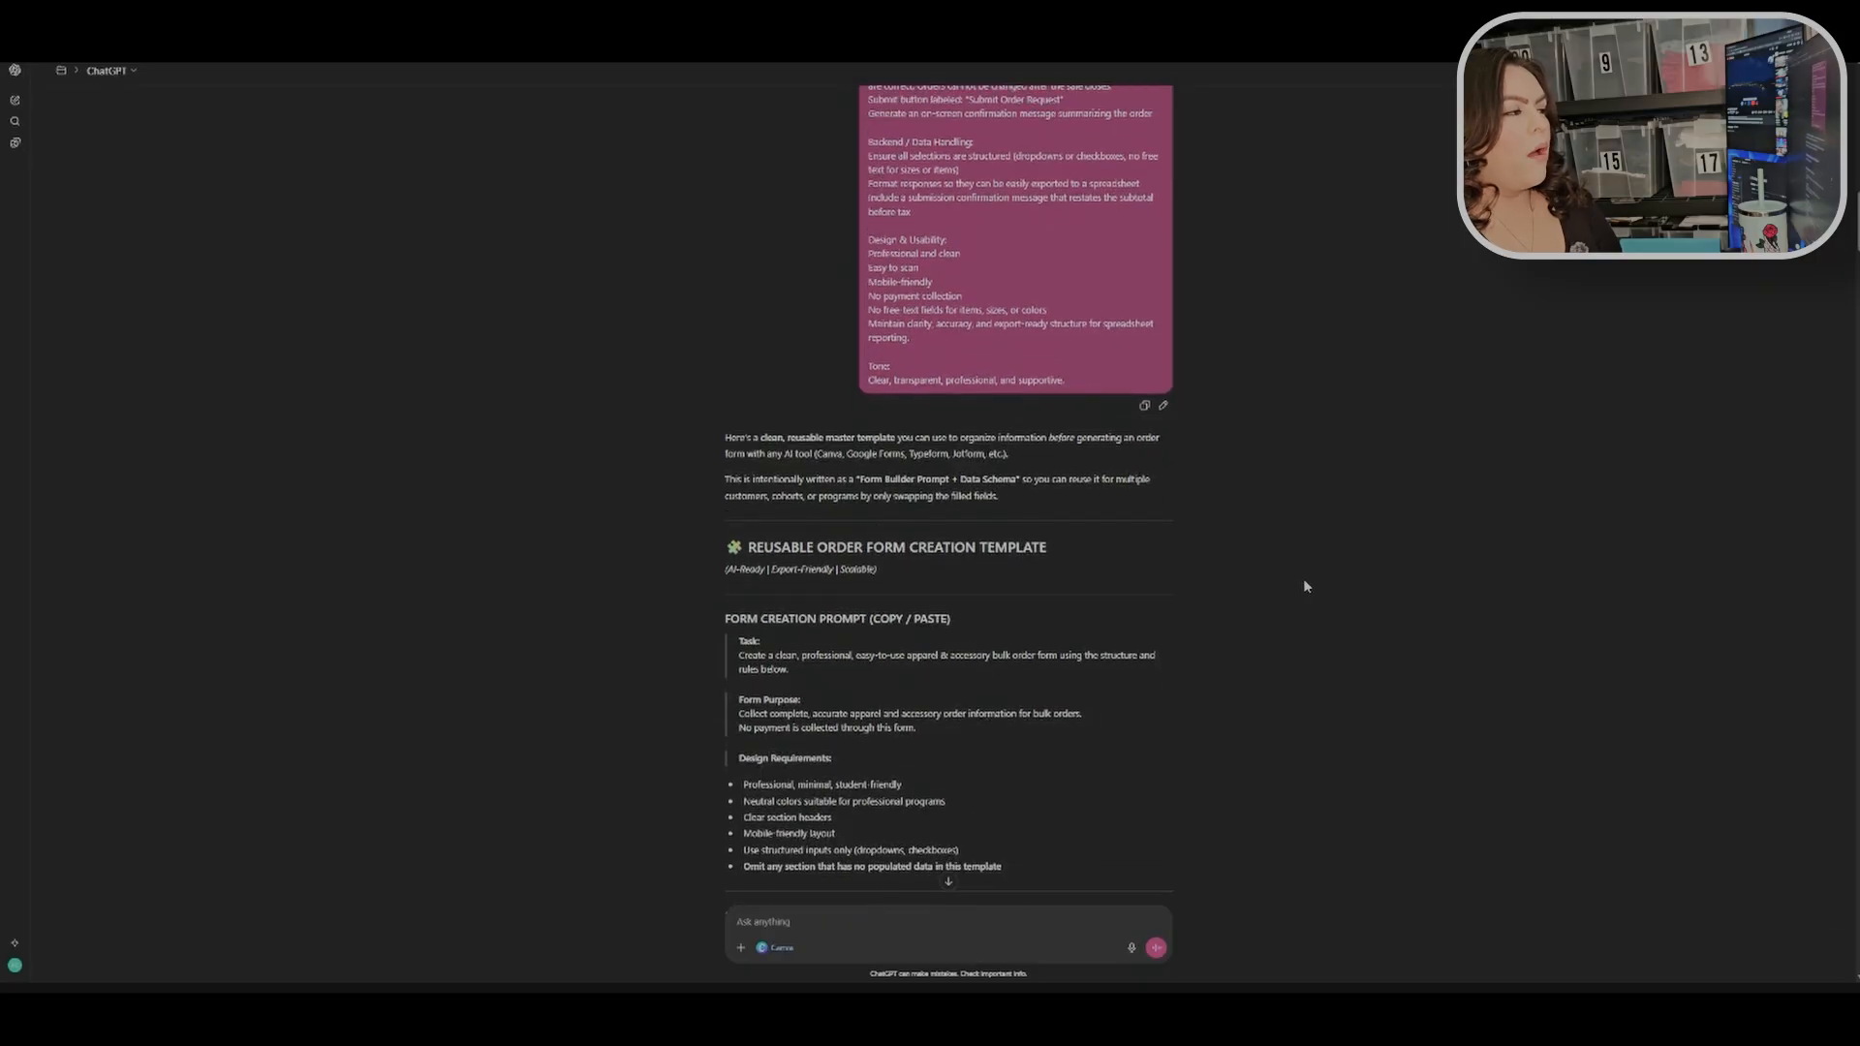
{"action": "scroll", "coordinate": [1304, 586], "scroll_direction": "down", "scroll_amount": 1}
{"action": "scroll", "coordinate": [1304, 586], "scroll_direction": "up", "scroll_amount": 2}
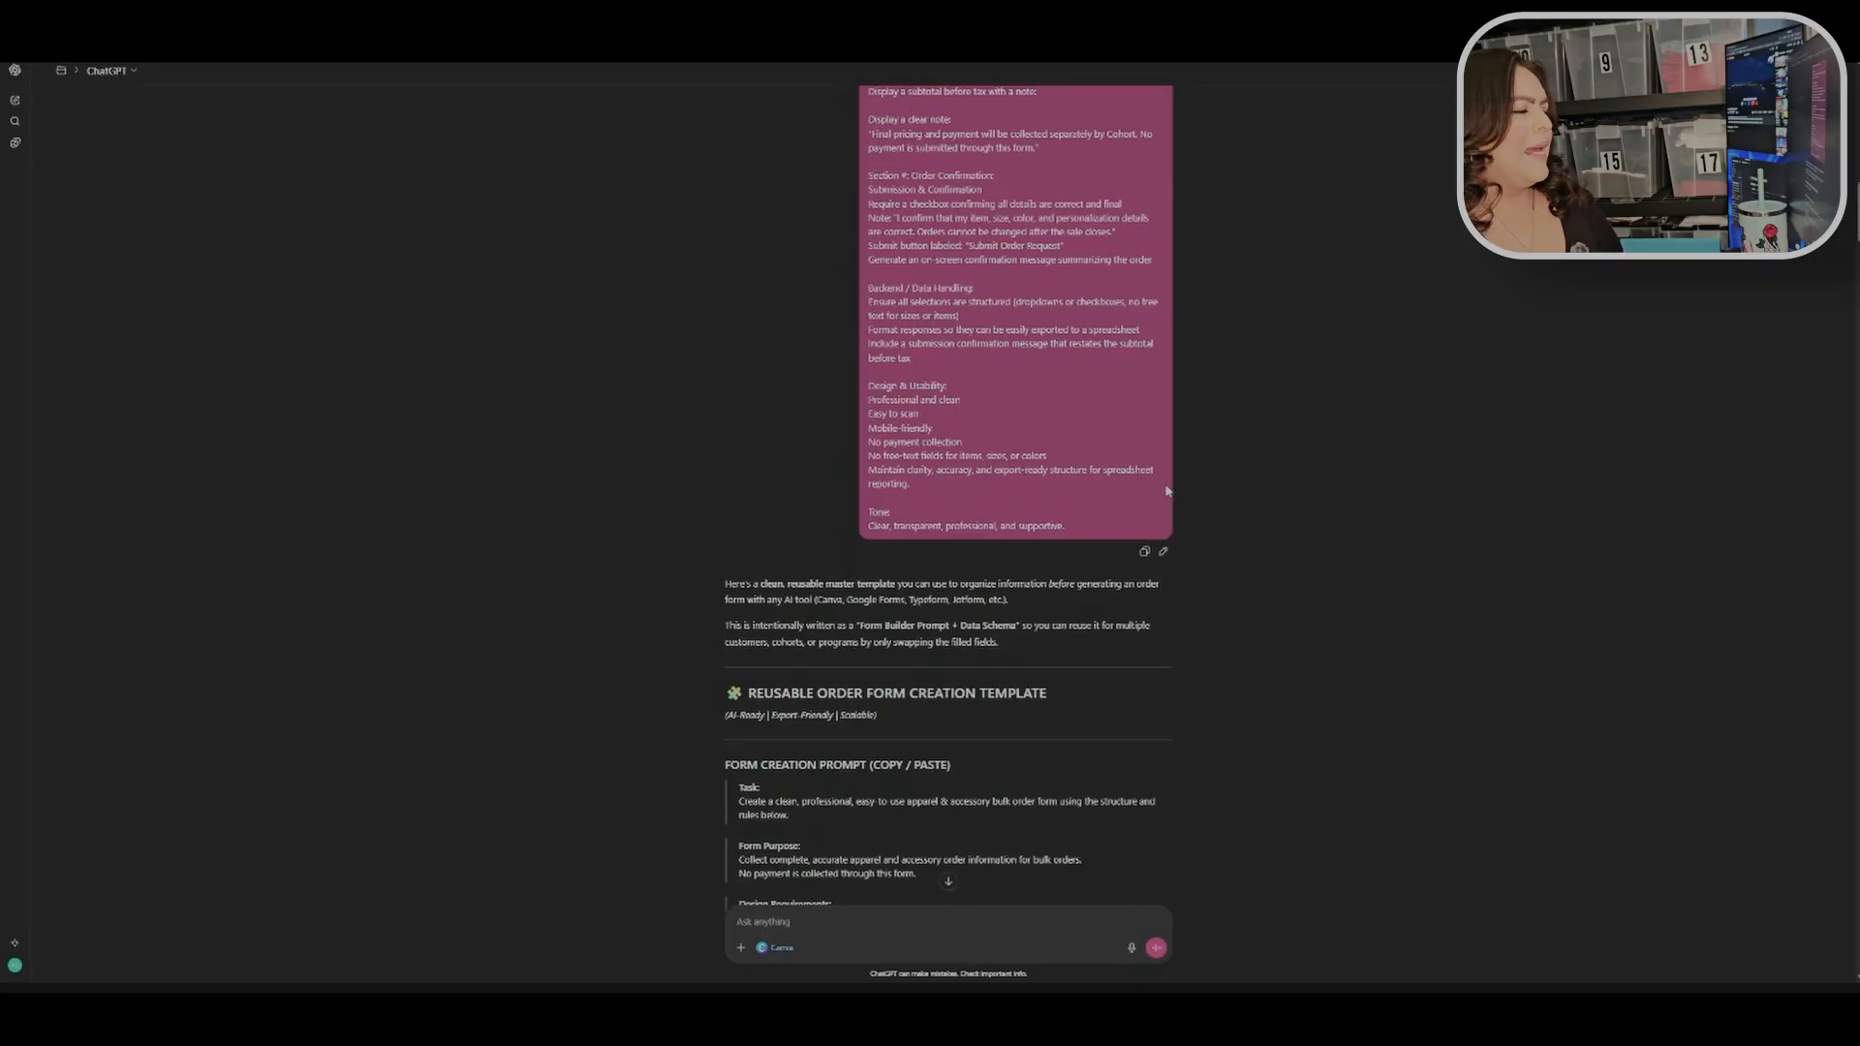
{"action": "scroll", "coordinate": [1182, 498], "scroll_direction": "down", "scroll_amount": 6}
{"action": "scroll", "coordinate": [1189, 498], "scroll_direction": "up", "scroll_amount": 2}
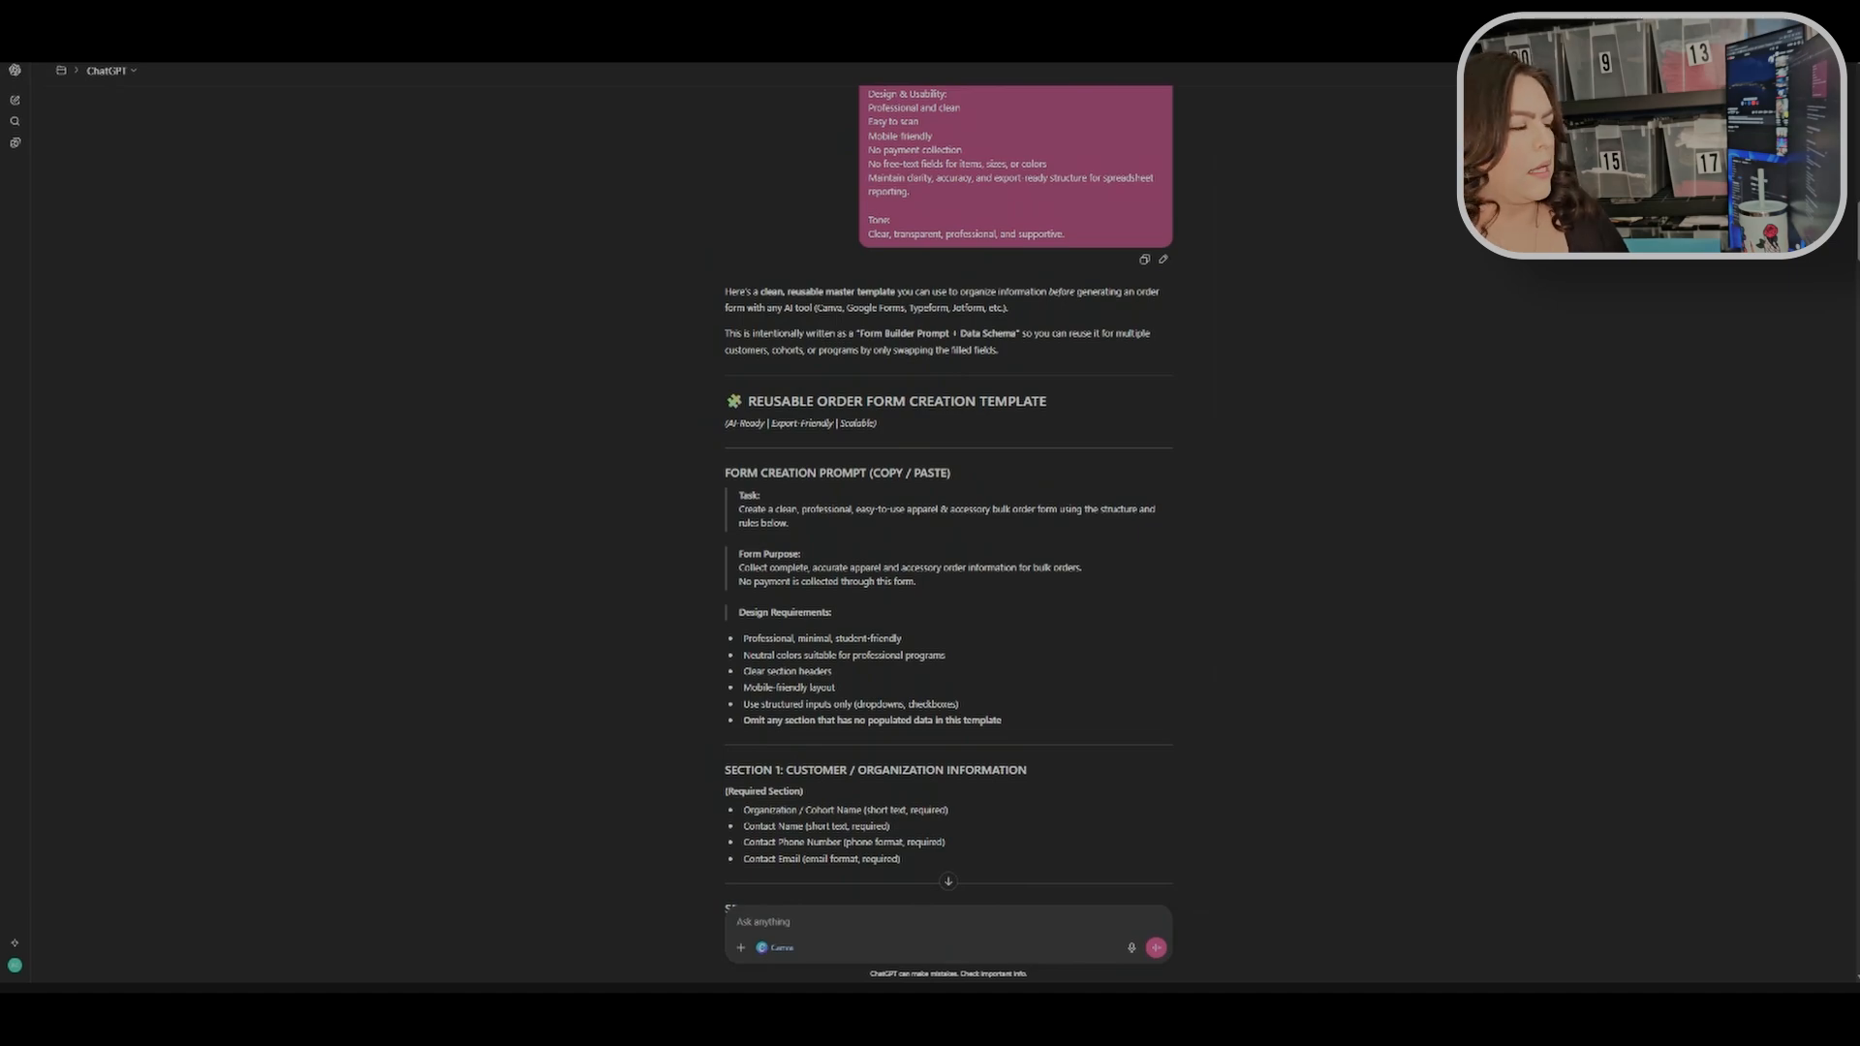
{"action": "scroll", "coordinate": [1054, 489], "scroll_direction": "down", "scroll_amount": 3}
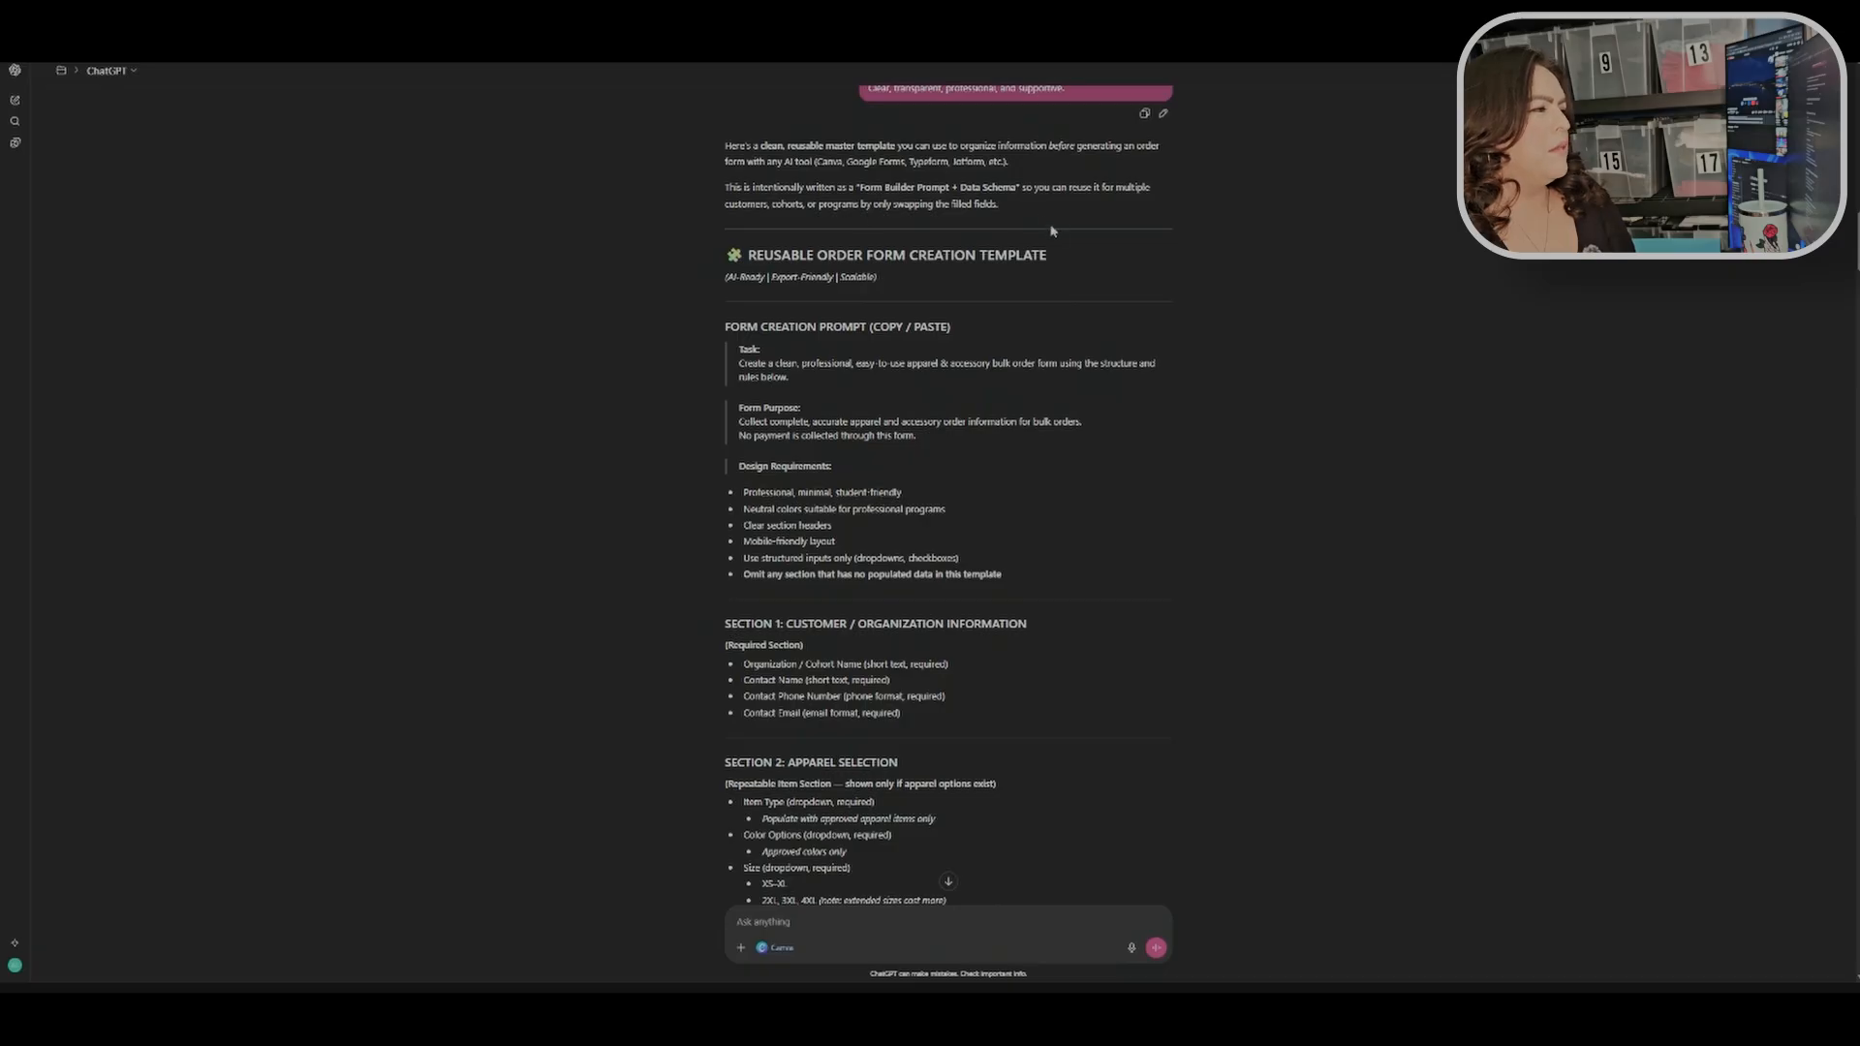
{"action": "scroll", "coordinate": [1046, 239], "scroll_direction": "down", "scroll_amount": 3}
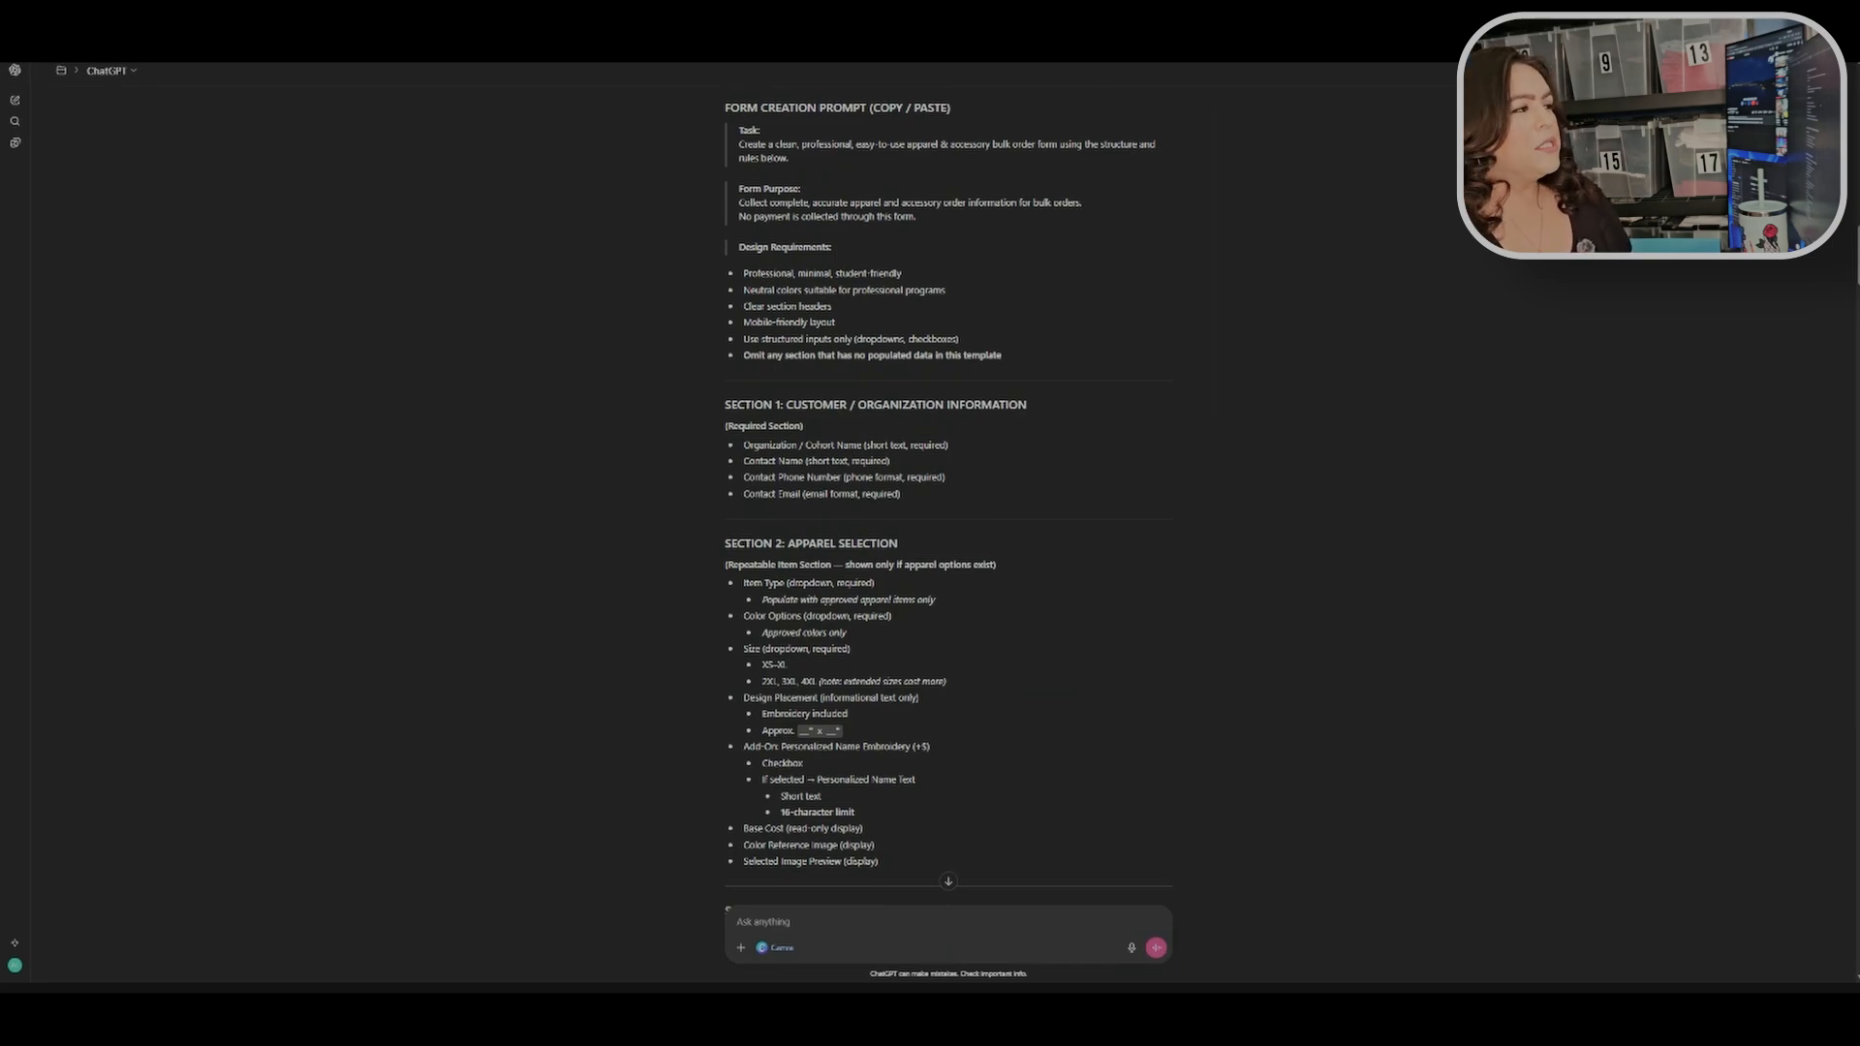
{"action": "scroll", "coordinate": [1008, 349], "scroll_direction": "down", "scroll_amount": 5}
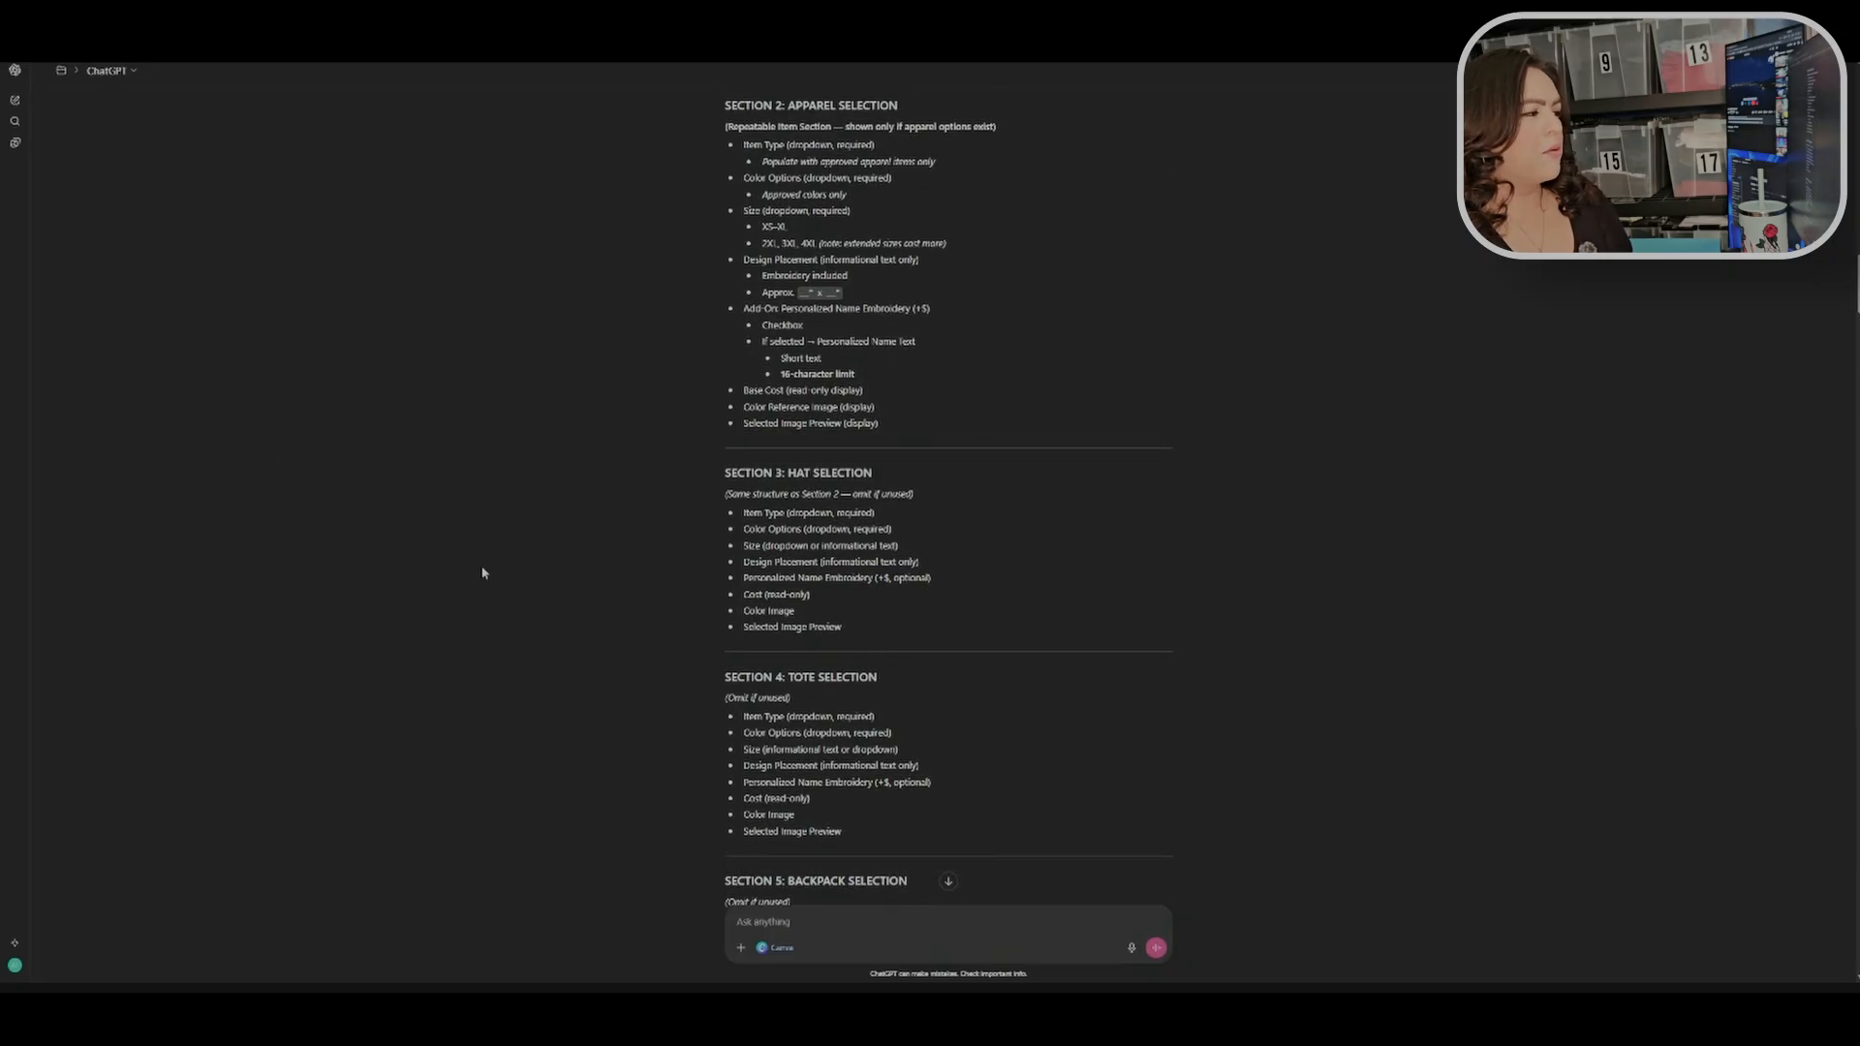
{"action": "scroll", "coordinate": [1158, 508], "scroll_direction": "down", "scroll_amount": 3}
{"action": "scroll", "coordinate": [1029, 420], "scroll_direction": "down", "scroll_amount": 5}
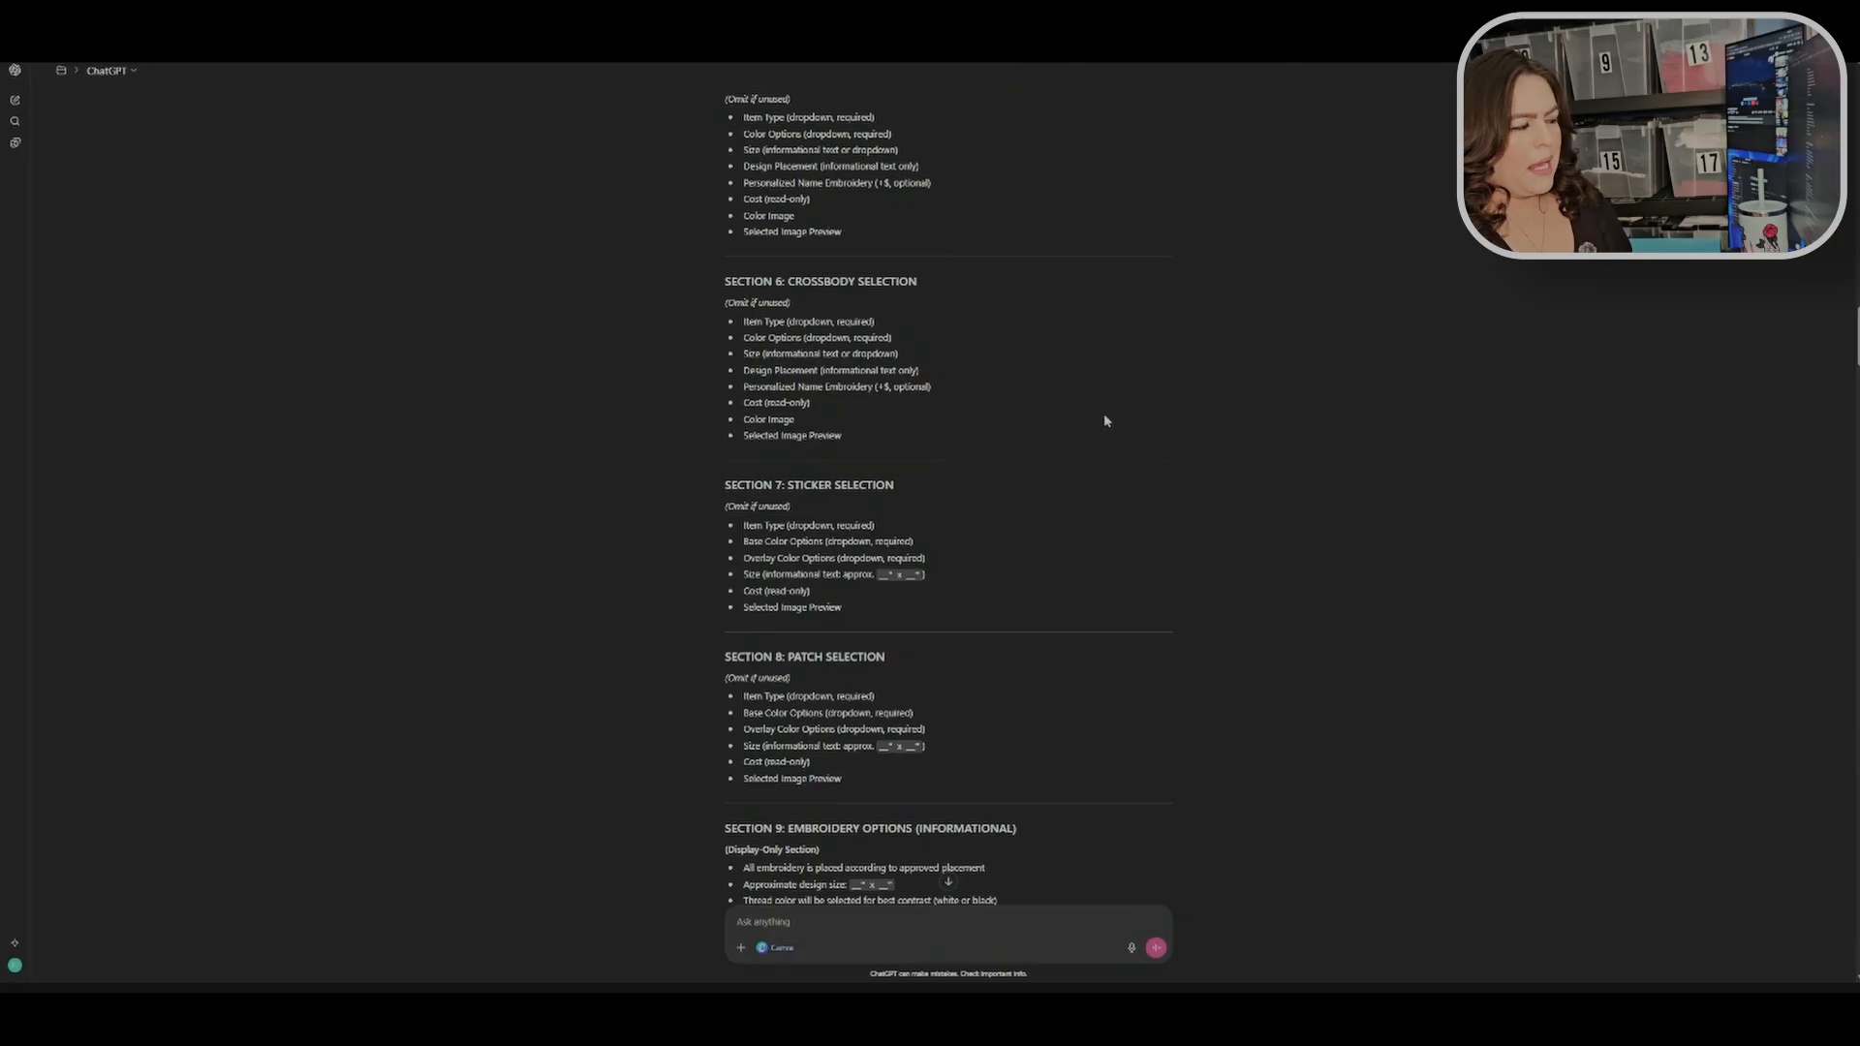
{"action": "scroll", "coordinate": [1106, 420], "scroll_direction": "down", "scroll_amount": 5}
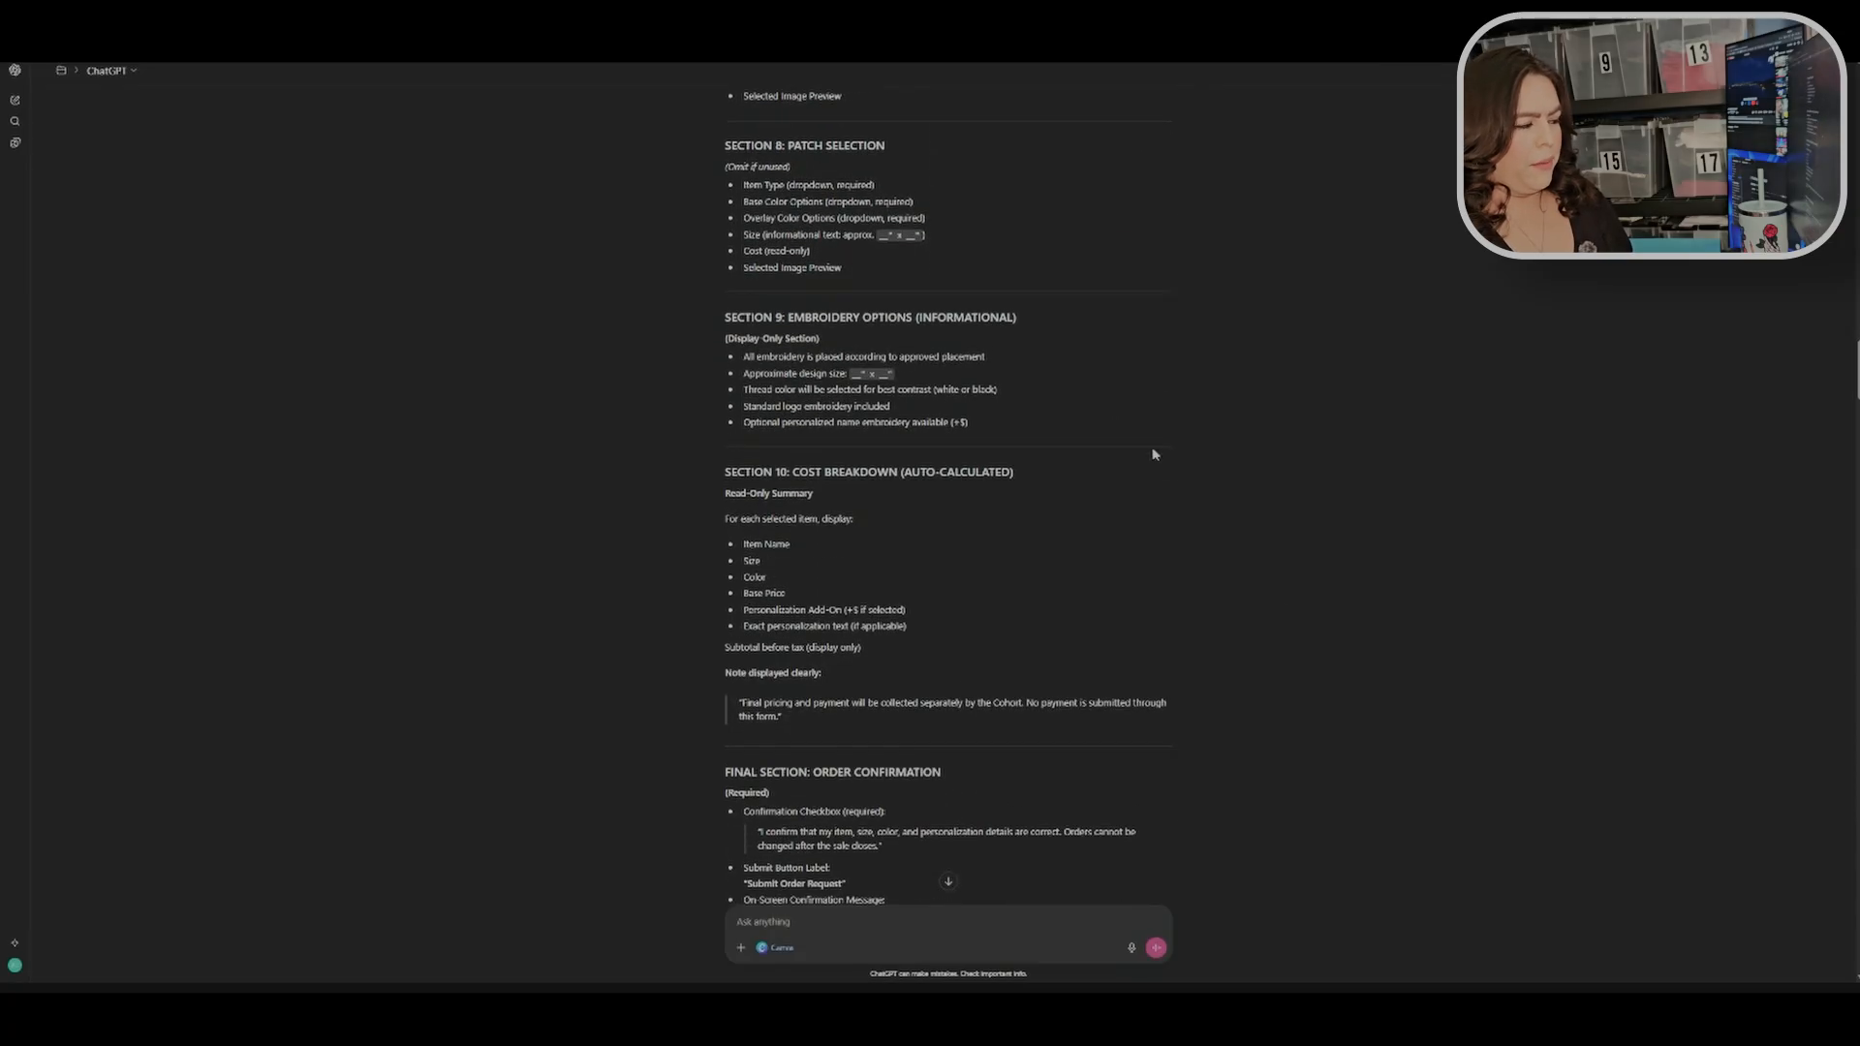
{"action": "scroll", "coordinate": [1216, 606], "scroll_direction": "down", "scroll_amount": 9}
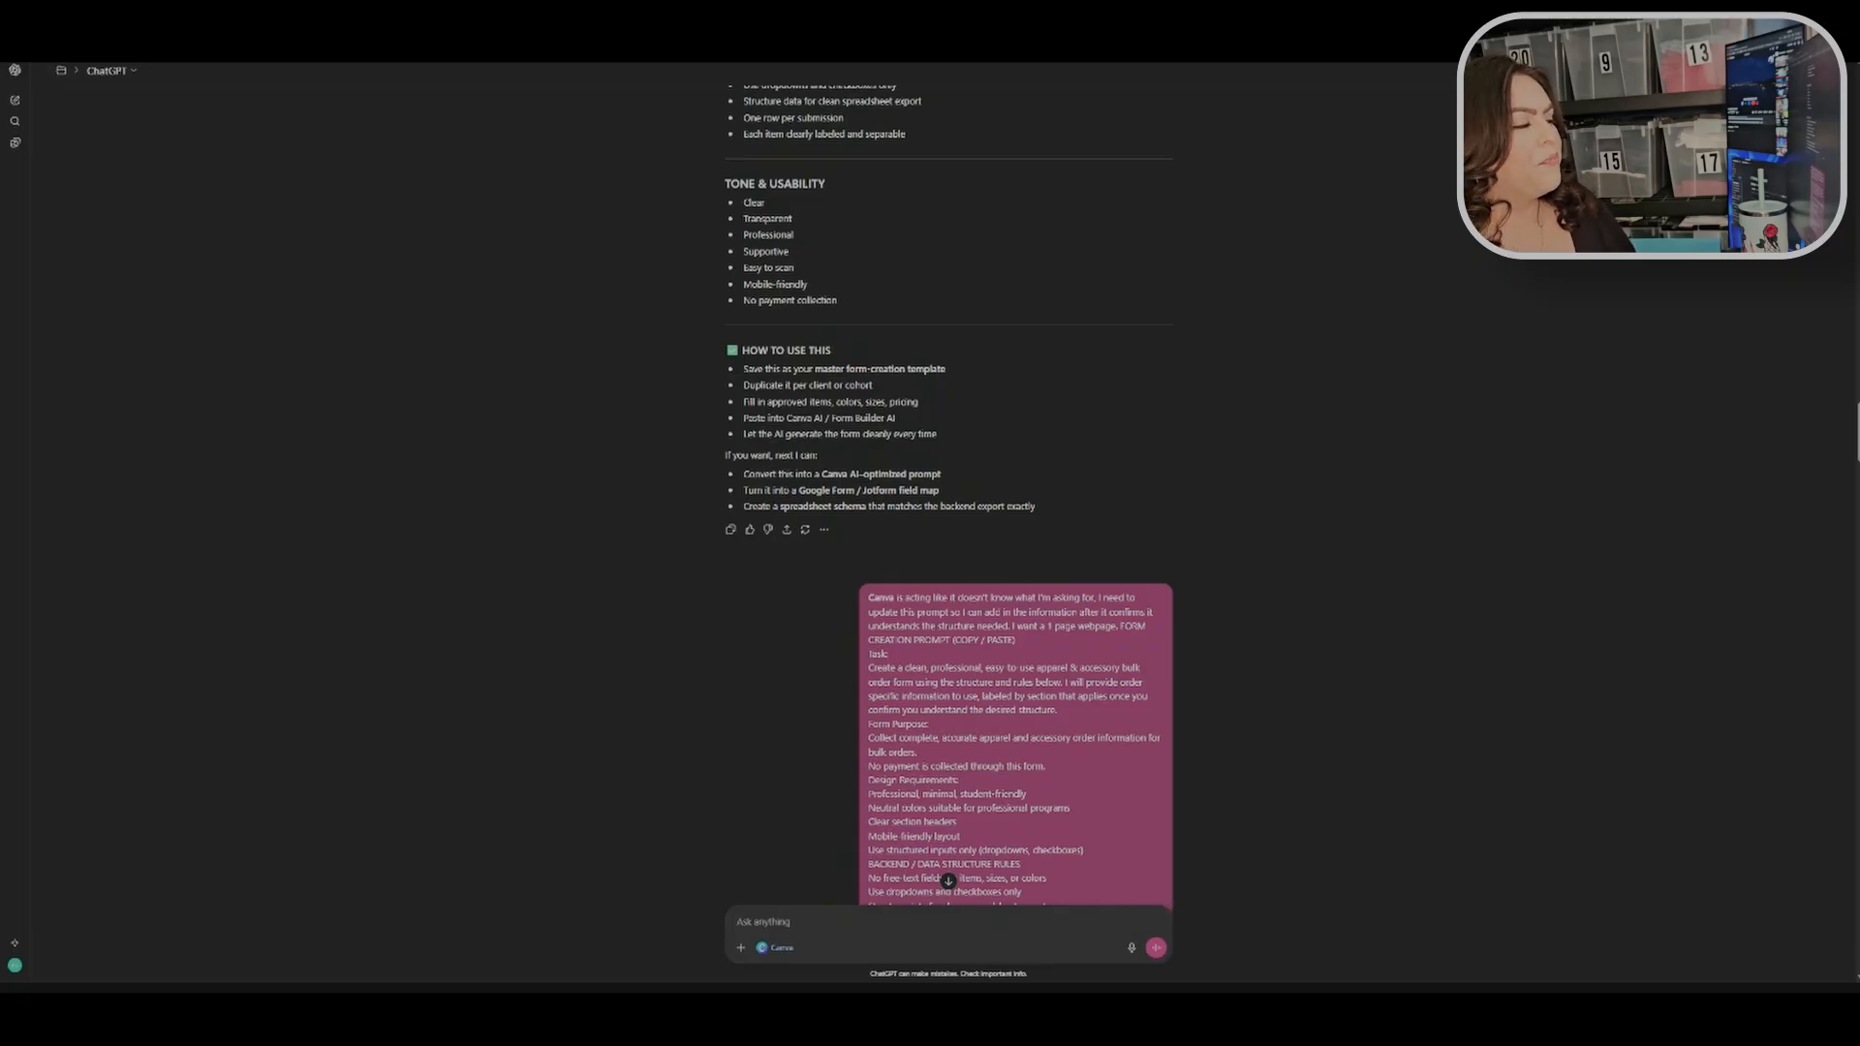
{"action": "scroll", "coordinate": [1153, 514], "scroll_direction": "down", "scroll_amount": 1}
{"action": "scroll", "coordinate": [1151, 509], "scroll_direction": "up", "scroll_amount": 1}
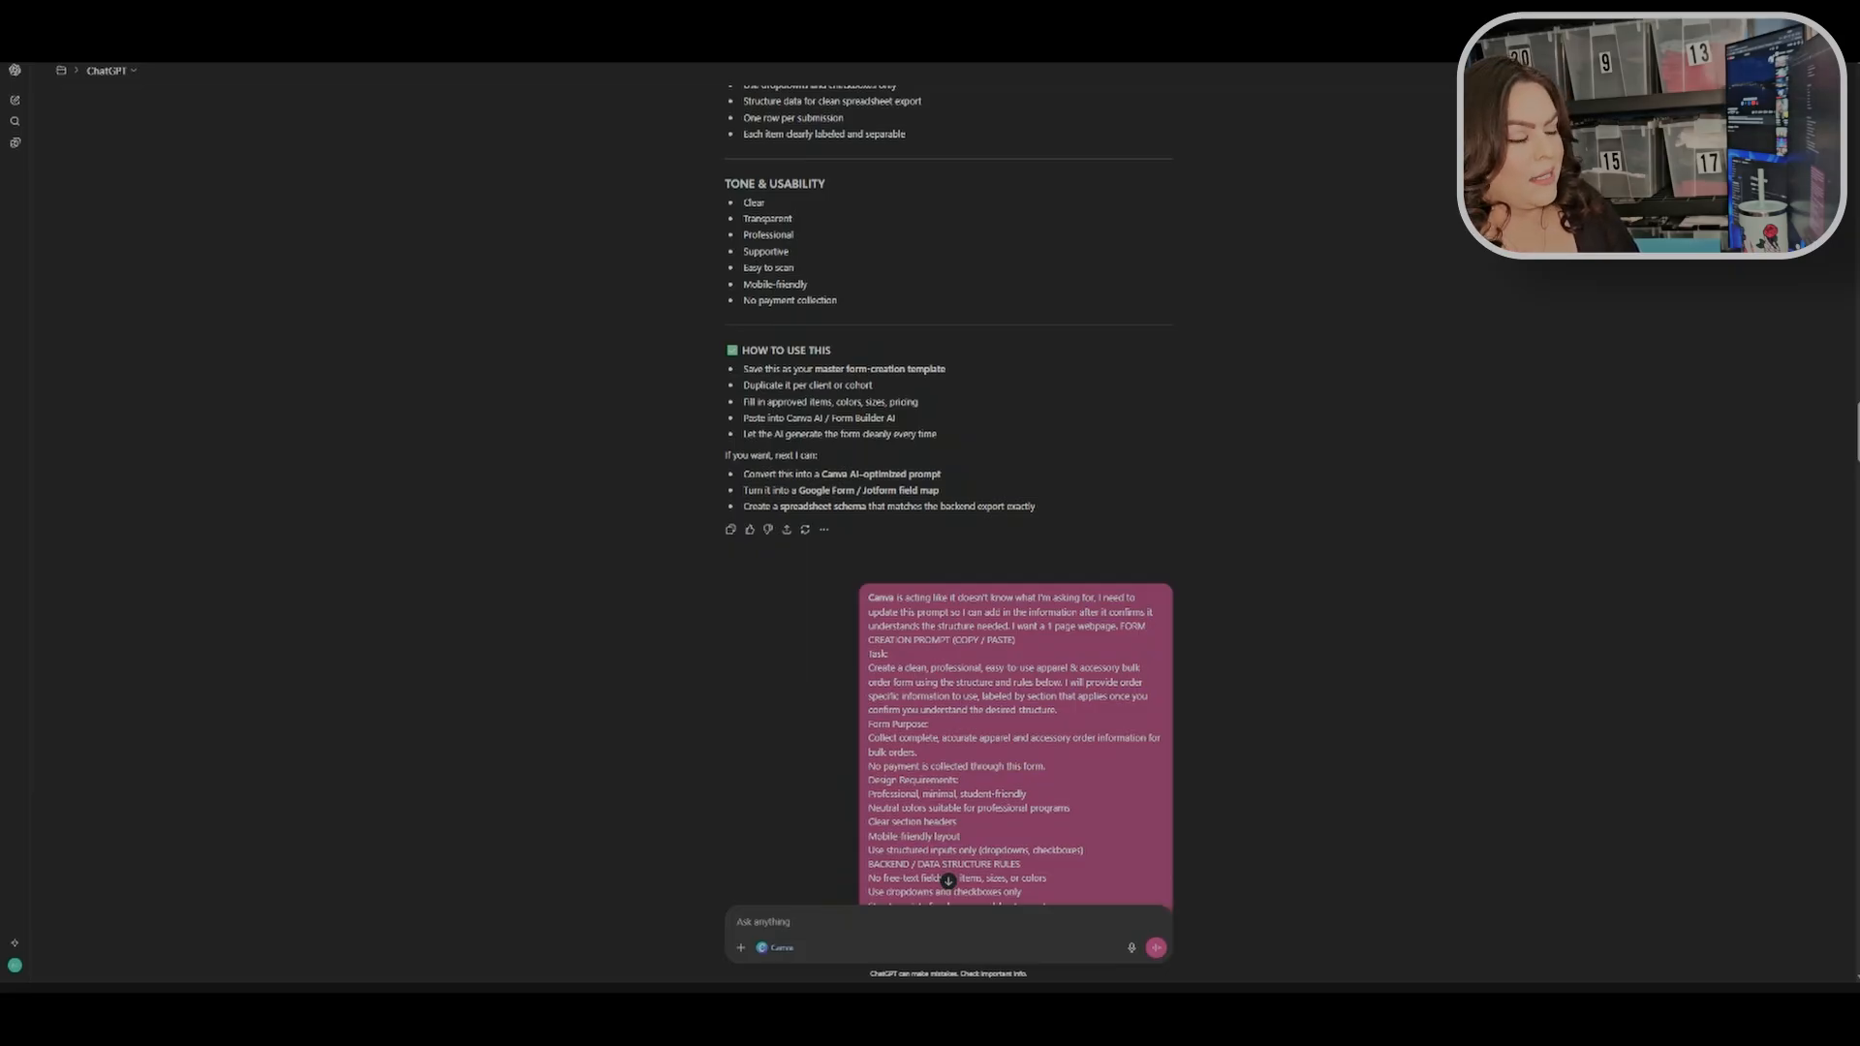
{"action": "scroll", "coordinate": [1253, 606], "scroll_direction": "down", "scroll_amount": 15}
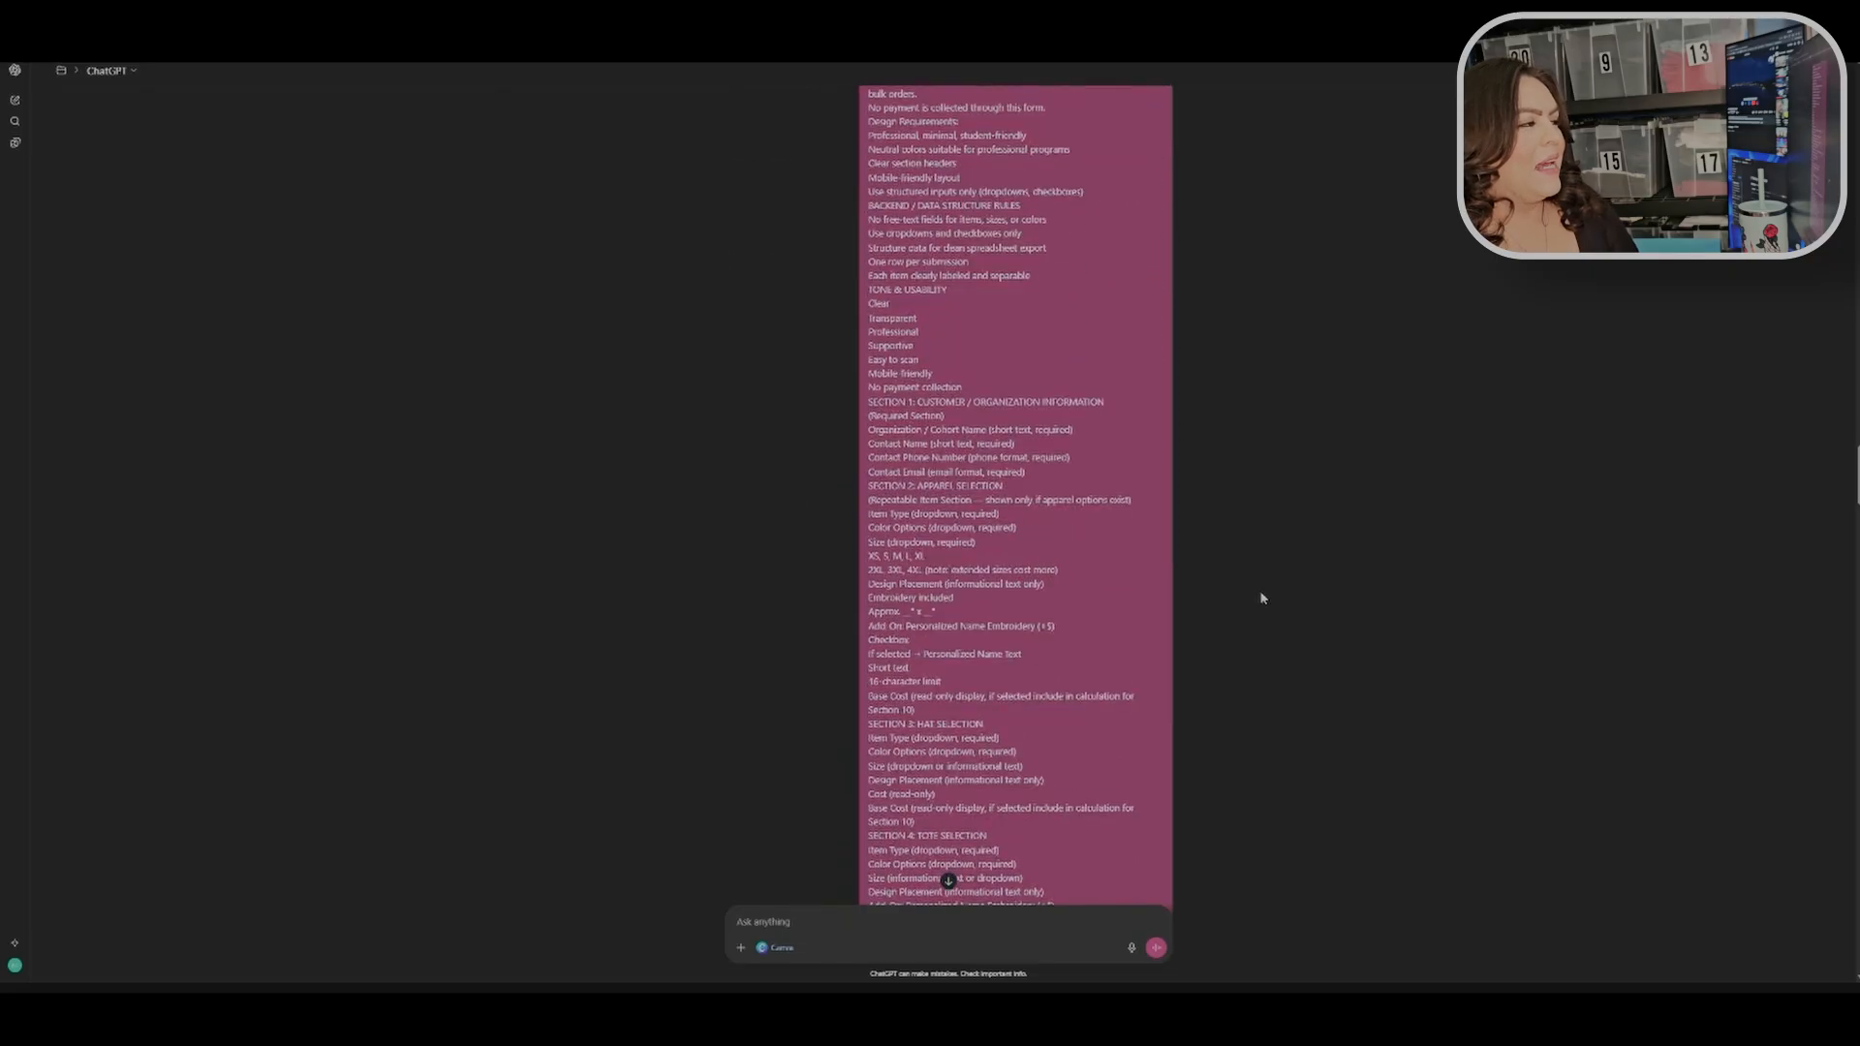
{"action": "scroll", "coordinate": [1274, 586], "scroll_direction": "down", "scroll_amount": 6}
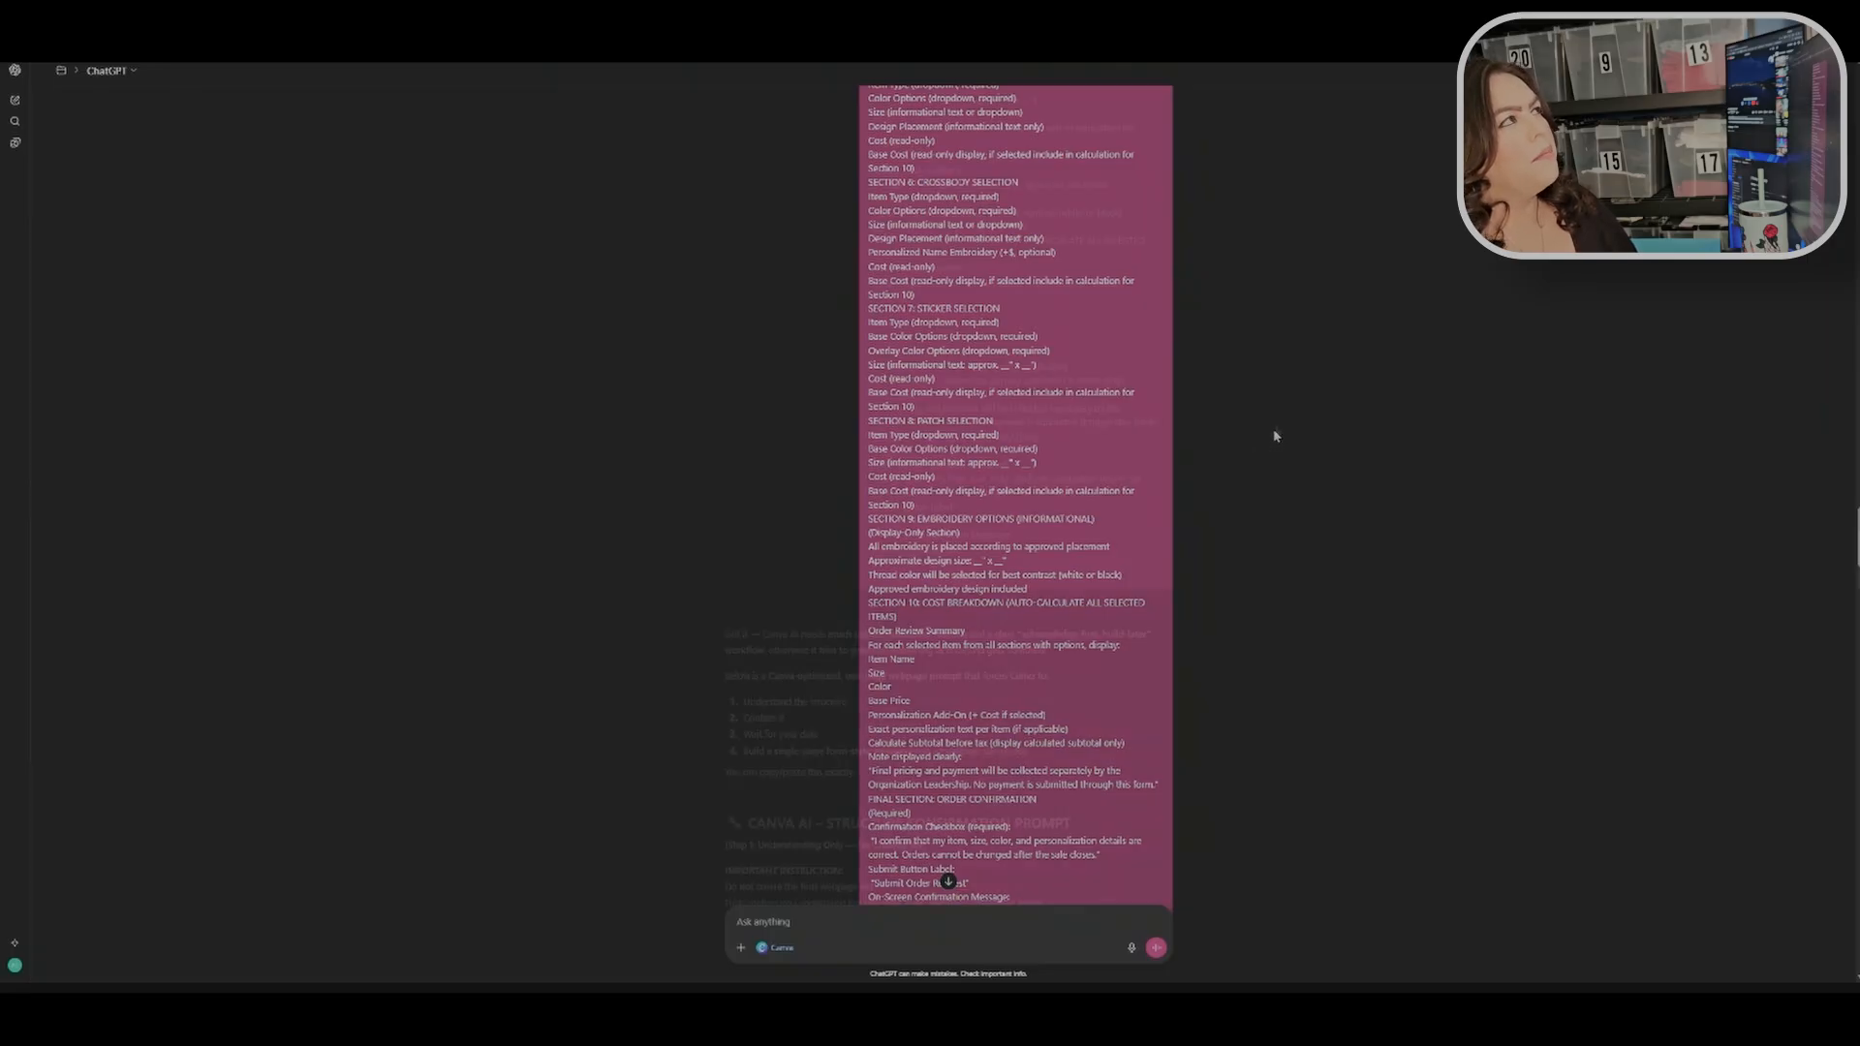
{"action": "scroll", "coordinate": [1276, 436], "scroll_direction": "down", "scroll_amount": 5}
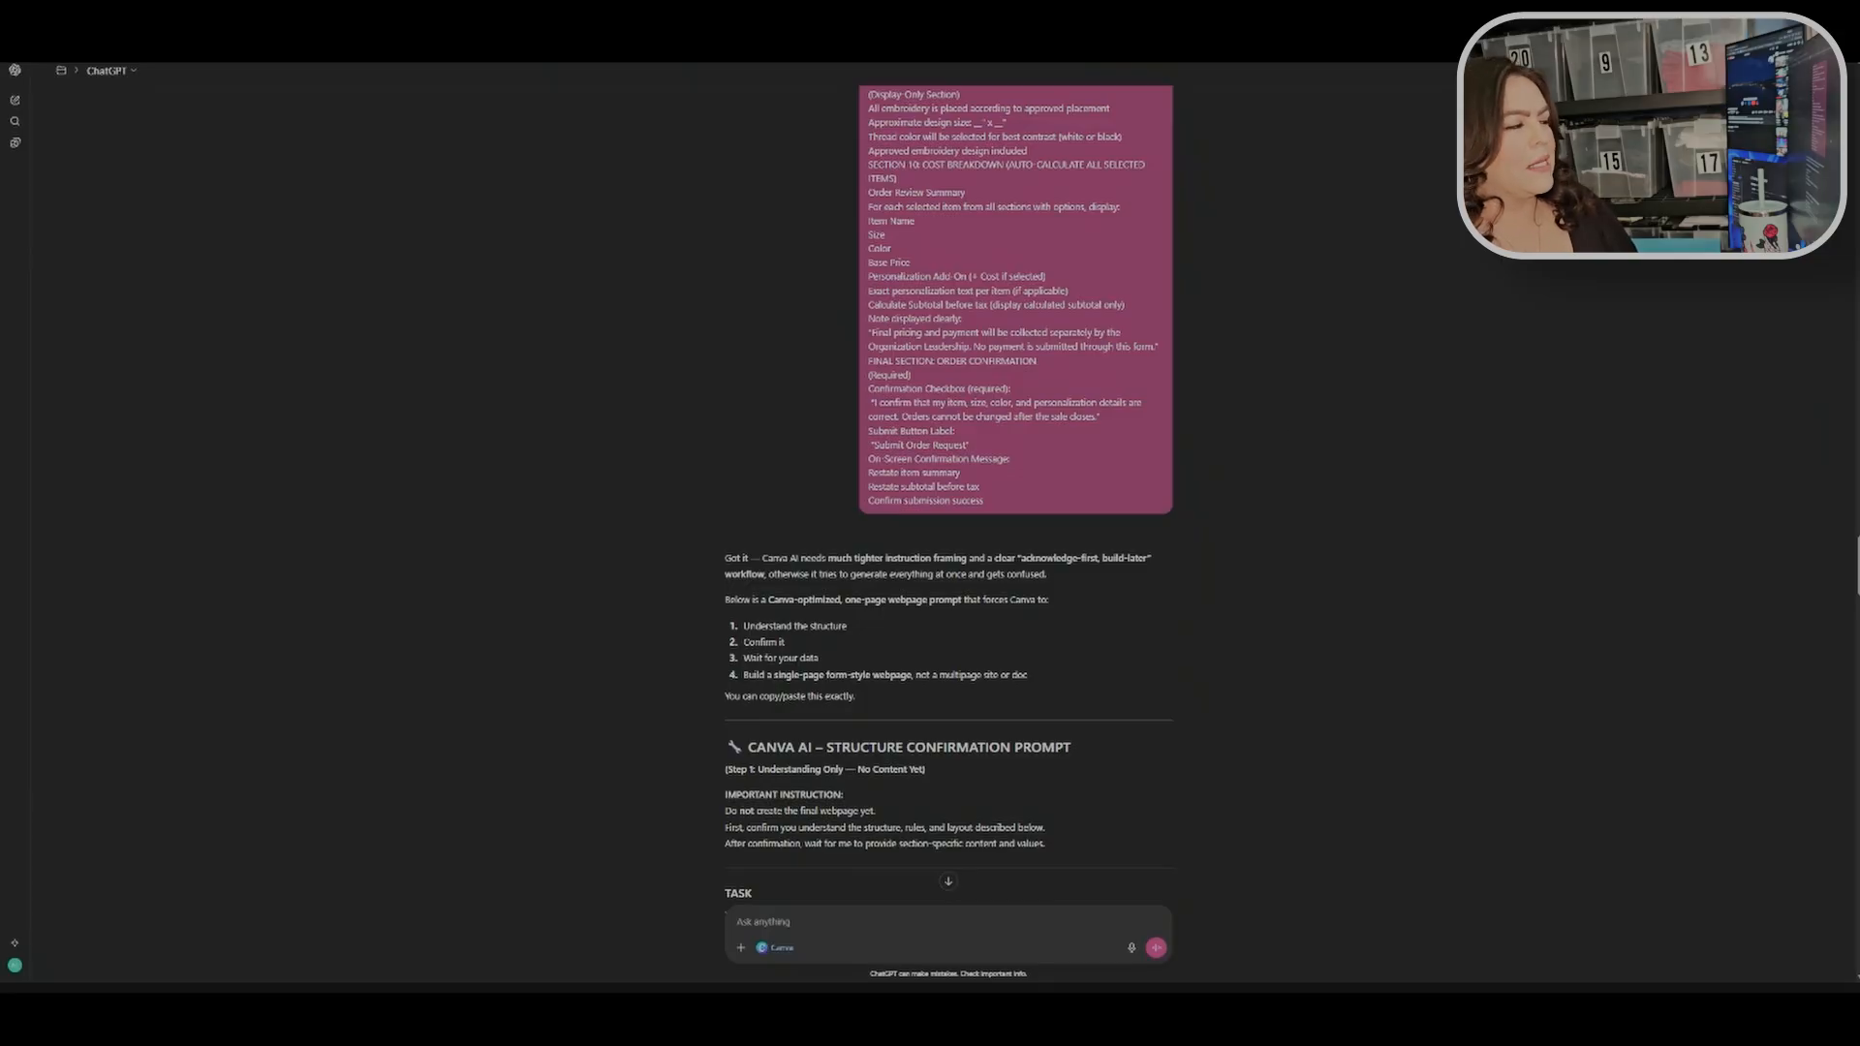
{"action": "scroll", "coordinate": [720, 373], "scroll_direction": "down", "scroll_amount": 2}
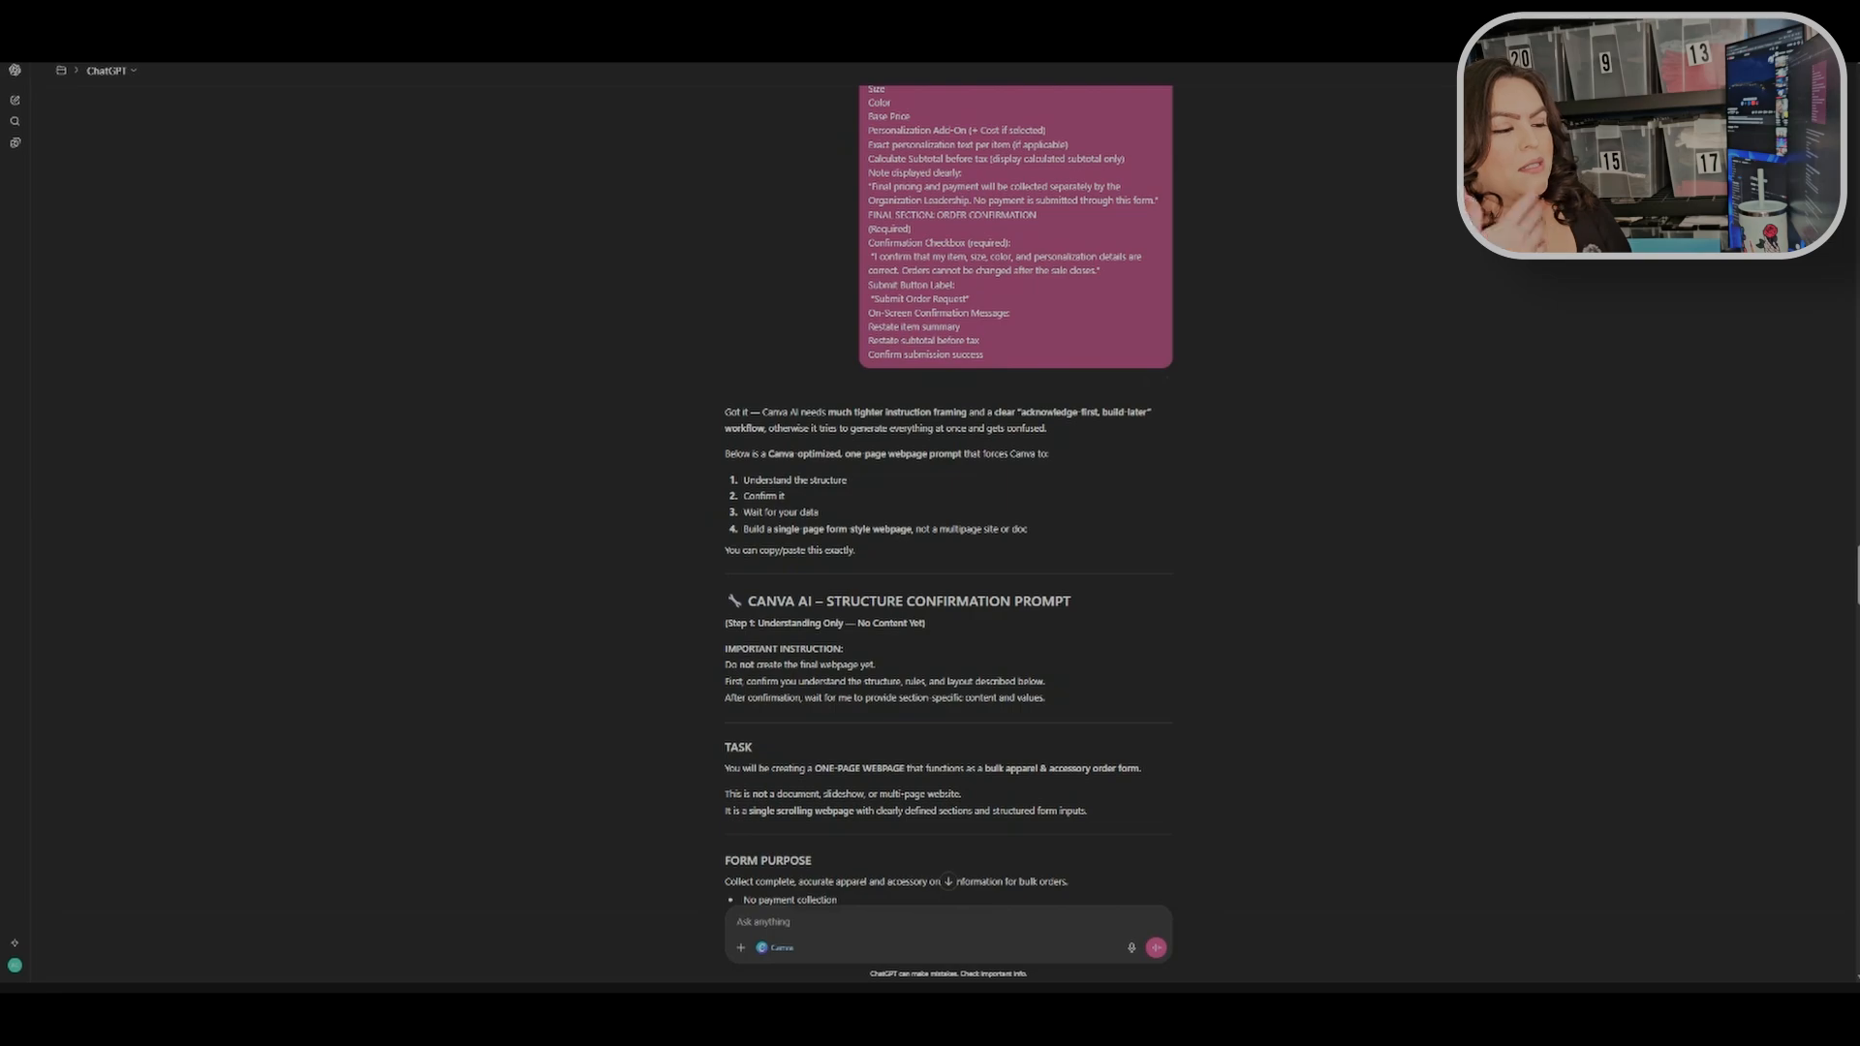
{"action": "scroll", "coordinate": [755, 553], "scroll_direction": "down", "scroll_amount": 15}
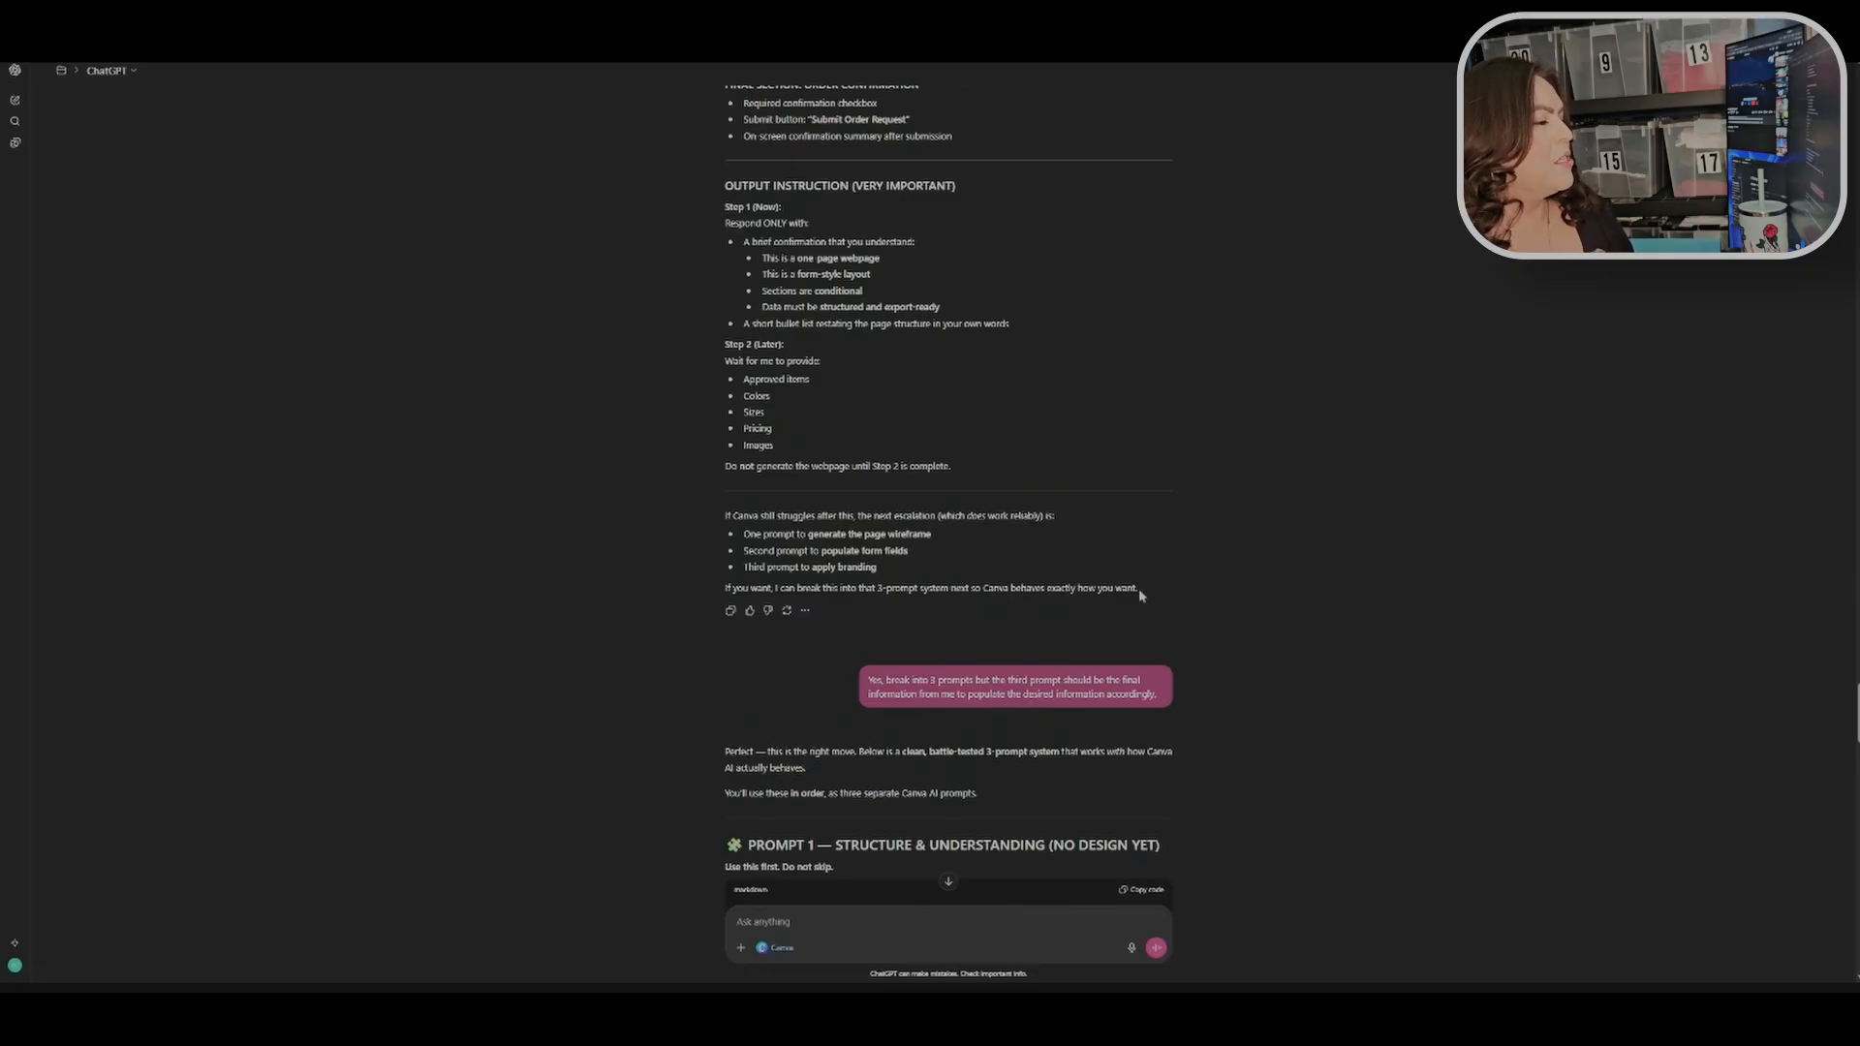
Step: Read ChatGPT's three-prompt breakdown reply, starting with the Prompt 1 structure and understanding text
{"action": "scroll", "coordinate": [1140, 595], "scroll_direction": "down", "scroll_amount": 2}
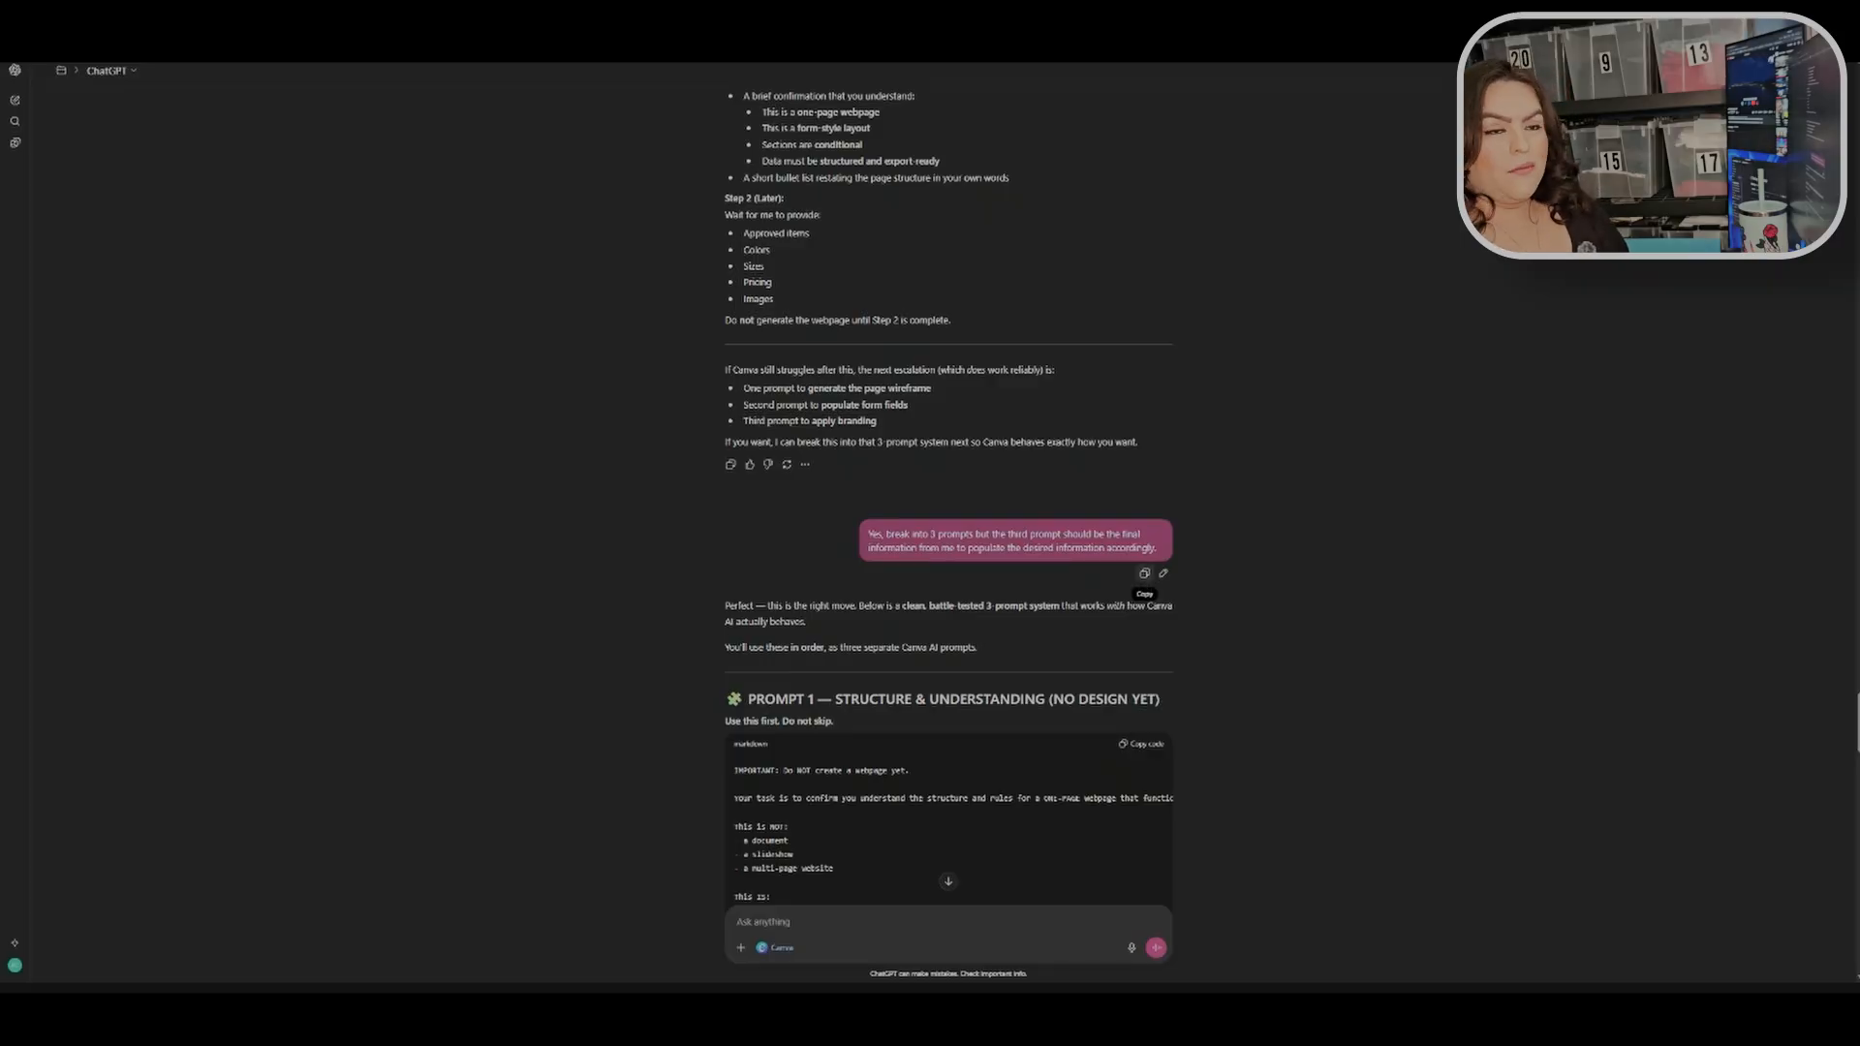
{"action": "scroll", "coordinate": [1114, 595], "scroll_direction": "down", "scroll_amount": 5}
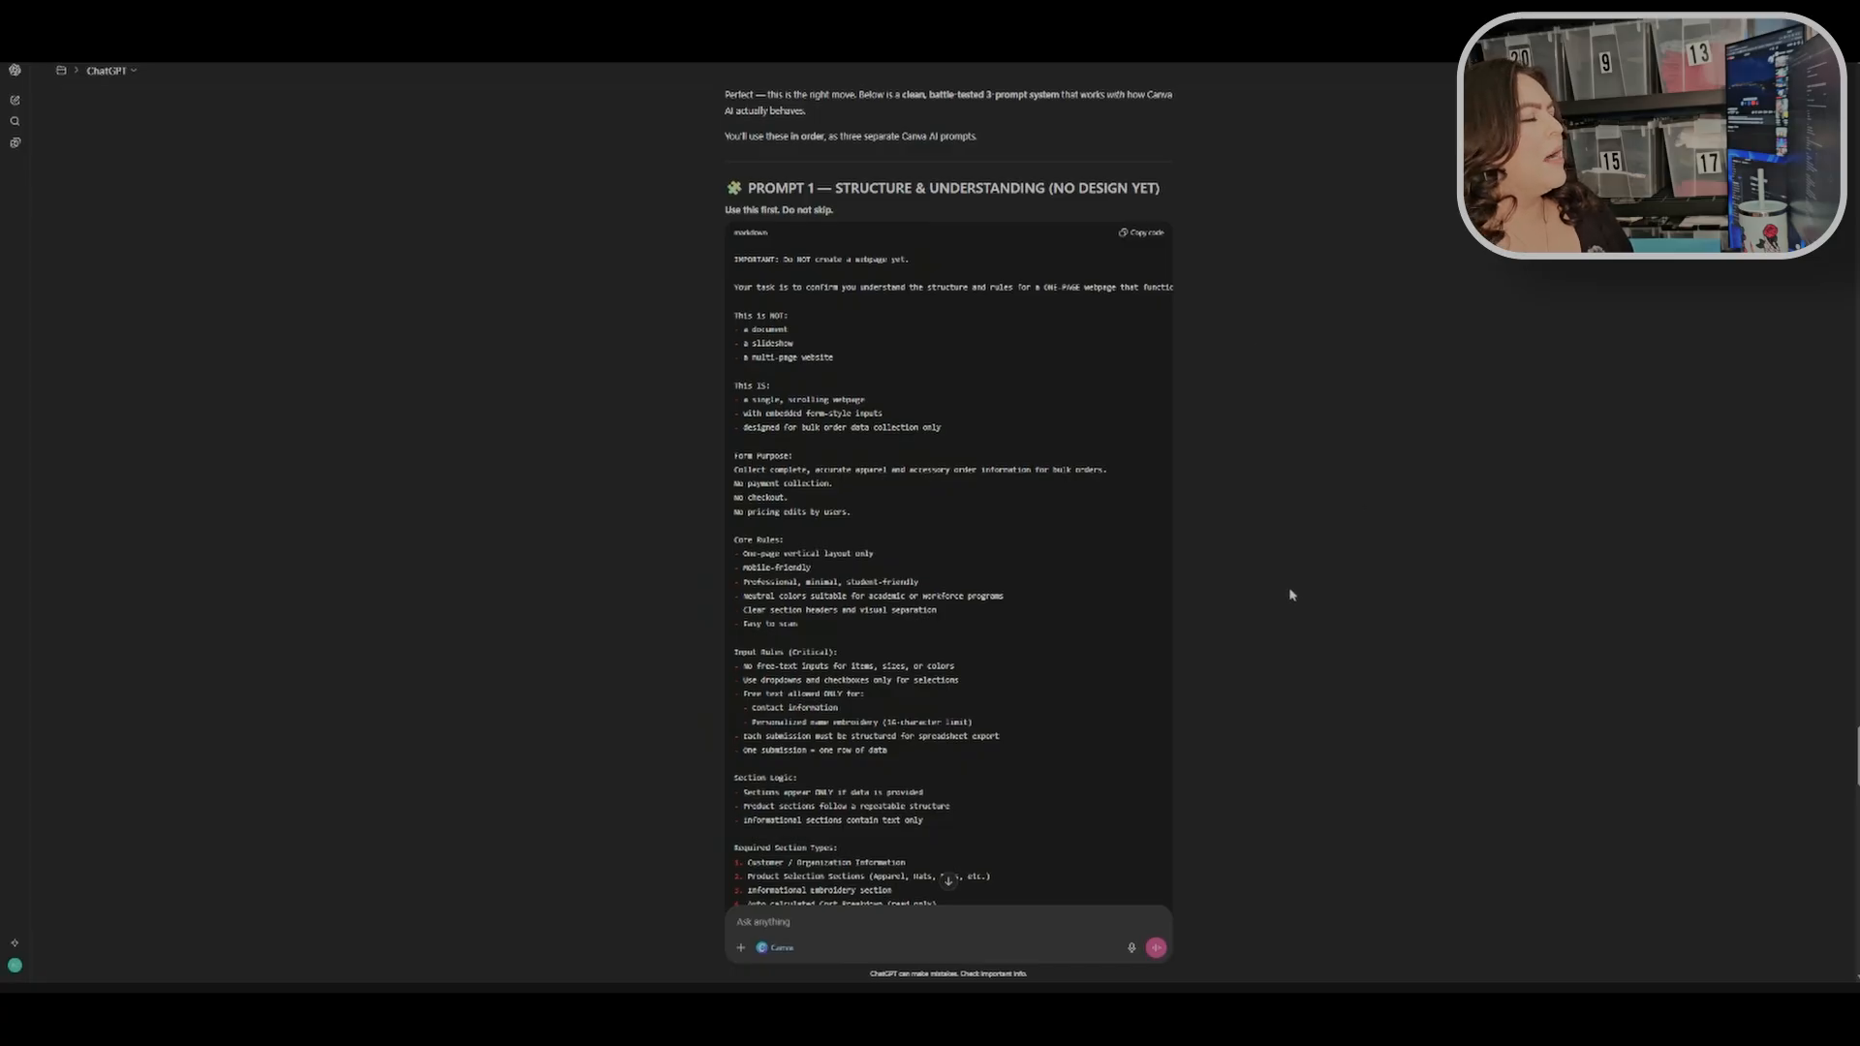
{"action": "scroll", "coordinate": [1279, 562], "scroll_direction": "up", "scroll_amount": 3}
{"action": "scroll", "coordinate": [1269, 529], "scroll_direction": "down", "scroll_amount": 3}
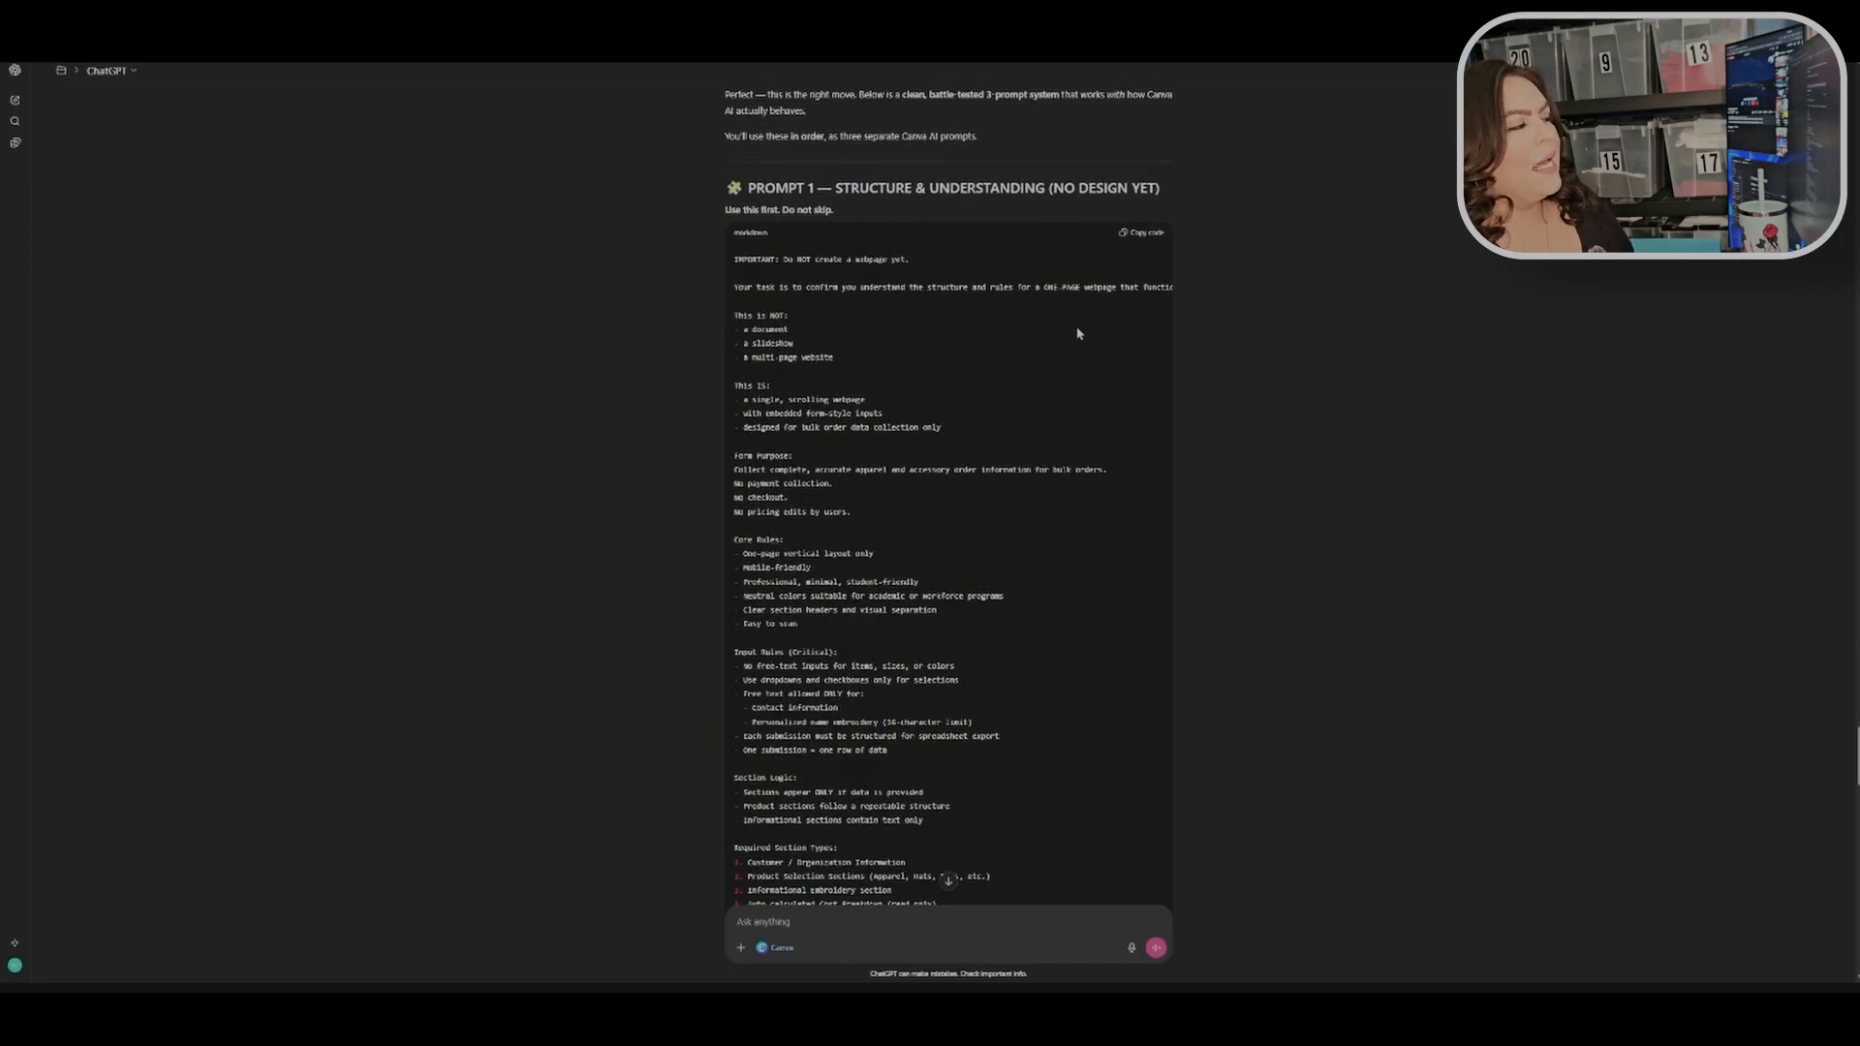
{"action": "scroll", "coordinate": [1260, 378], "scroll_direction": "down", "scroll_amount": 3}
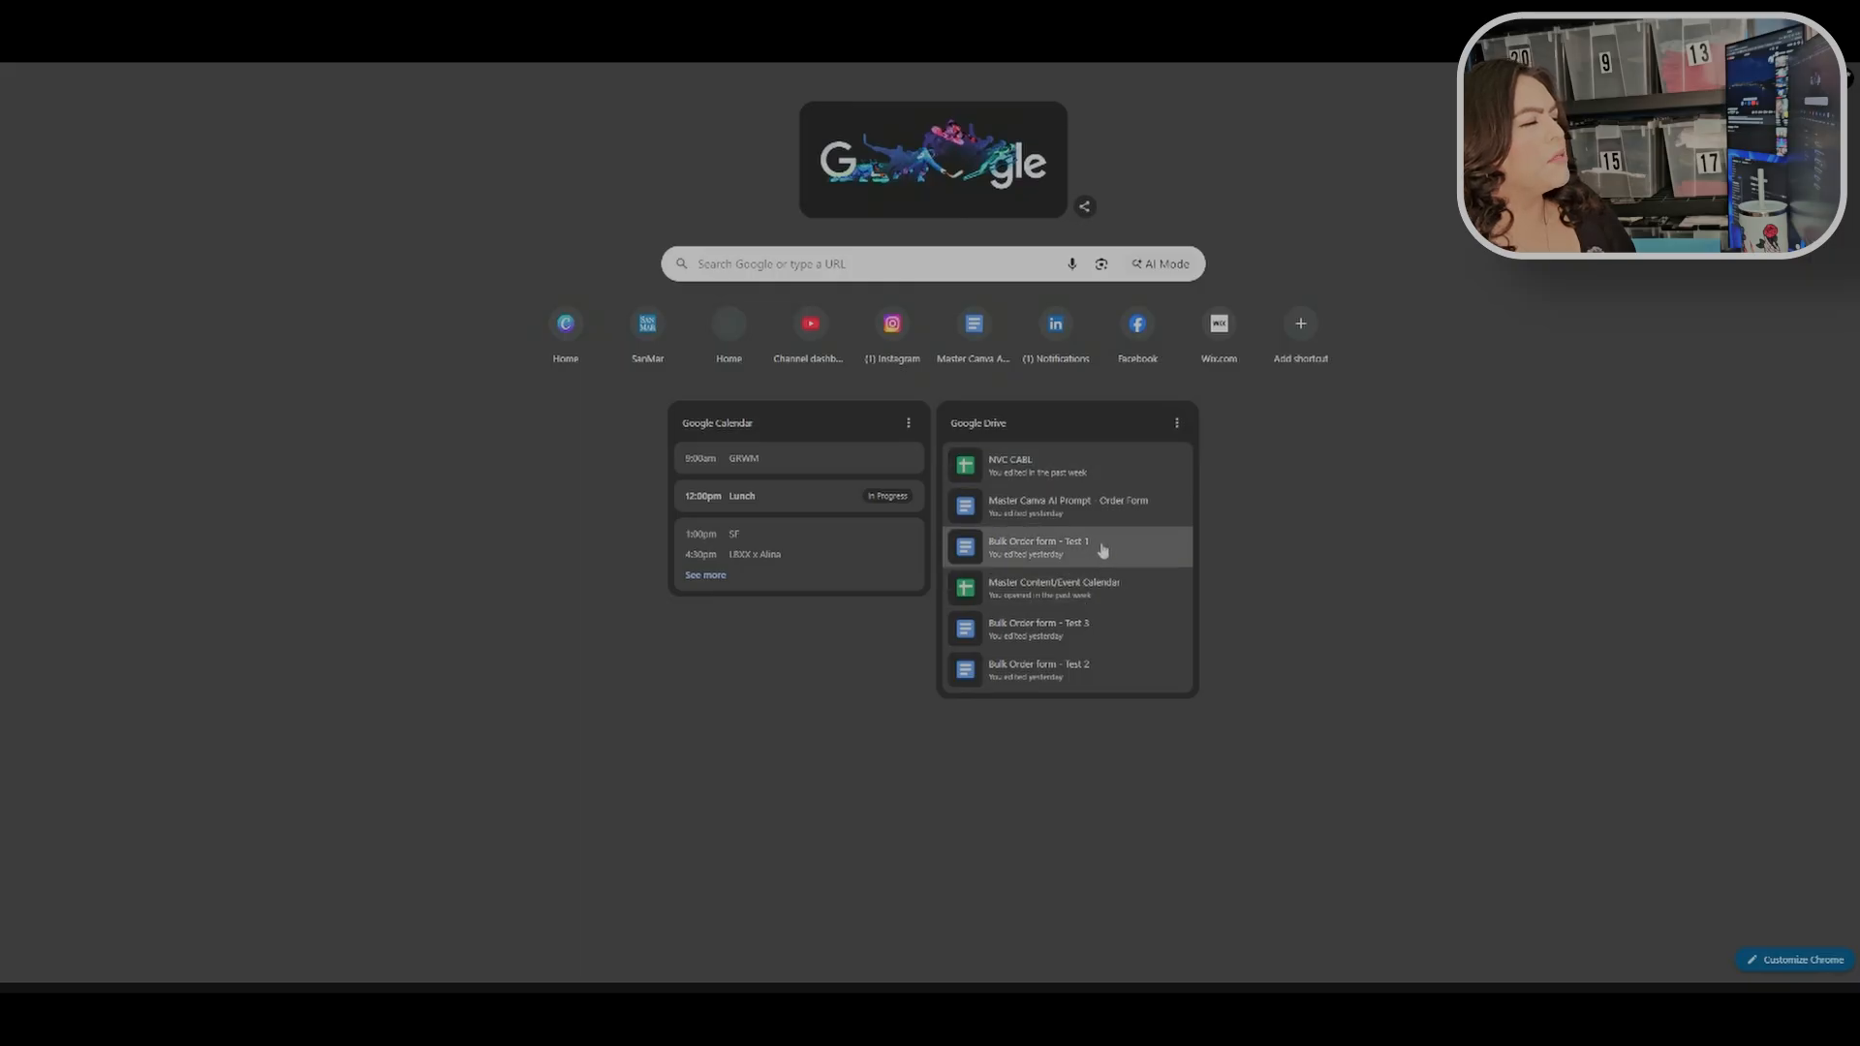
Step: Open the Bulk Order form - Test 1 document and review its Prompt 1 rules text
{"action": "left_click", "coordinate": [1102, 550]}
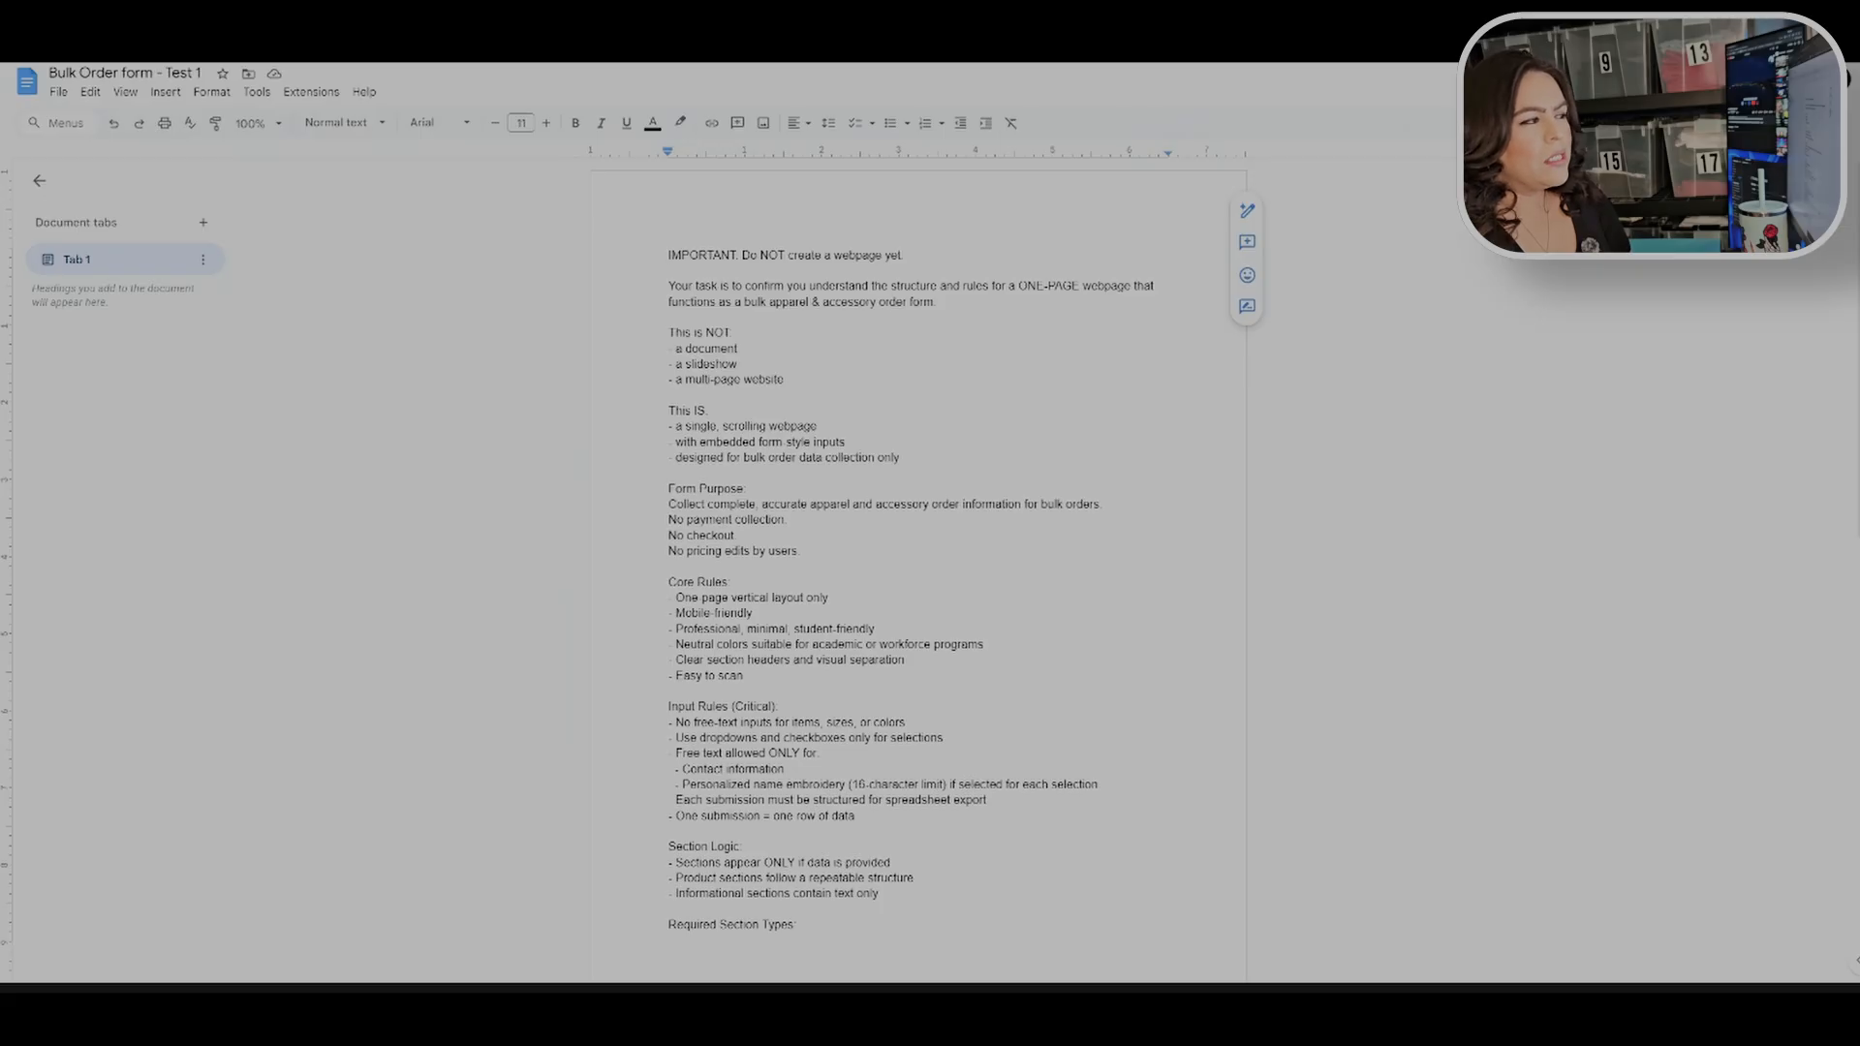
{"action": "scroll", "coordinate": [918, 581], "scroll_direction": "down", "scroll_amount": 2}
{"action": "scroll", "coordinate": [918, 581], "scroll_direction": "up", "scroll_amount": 2}
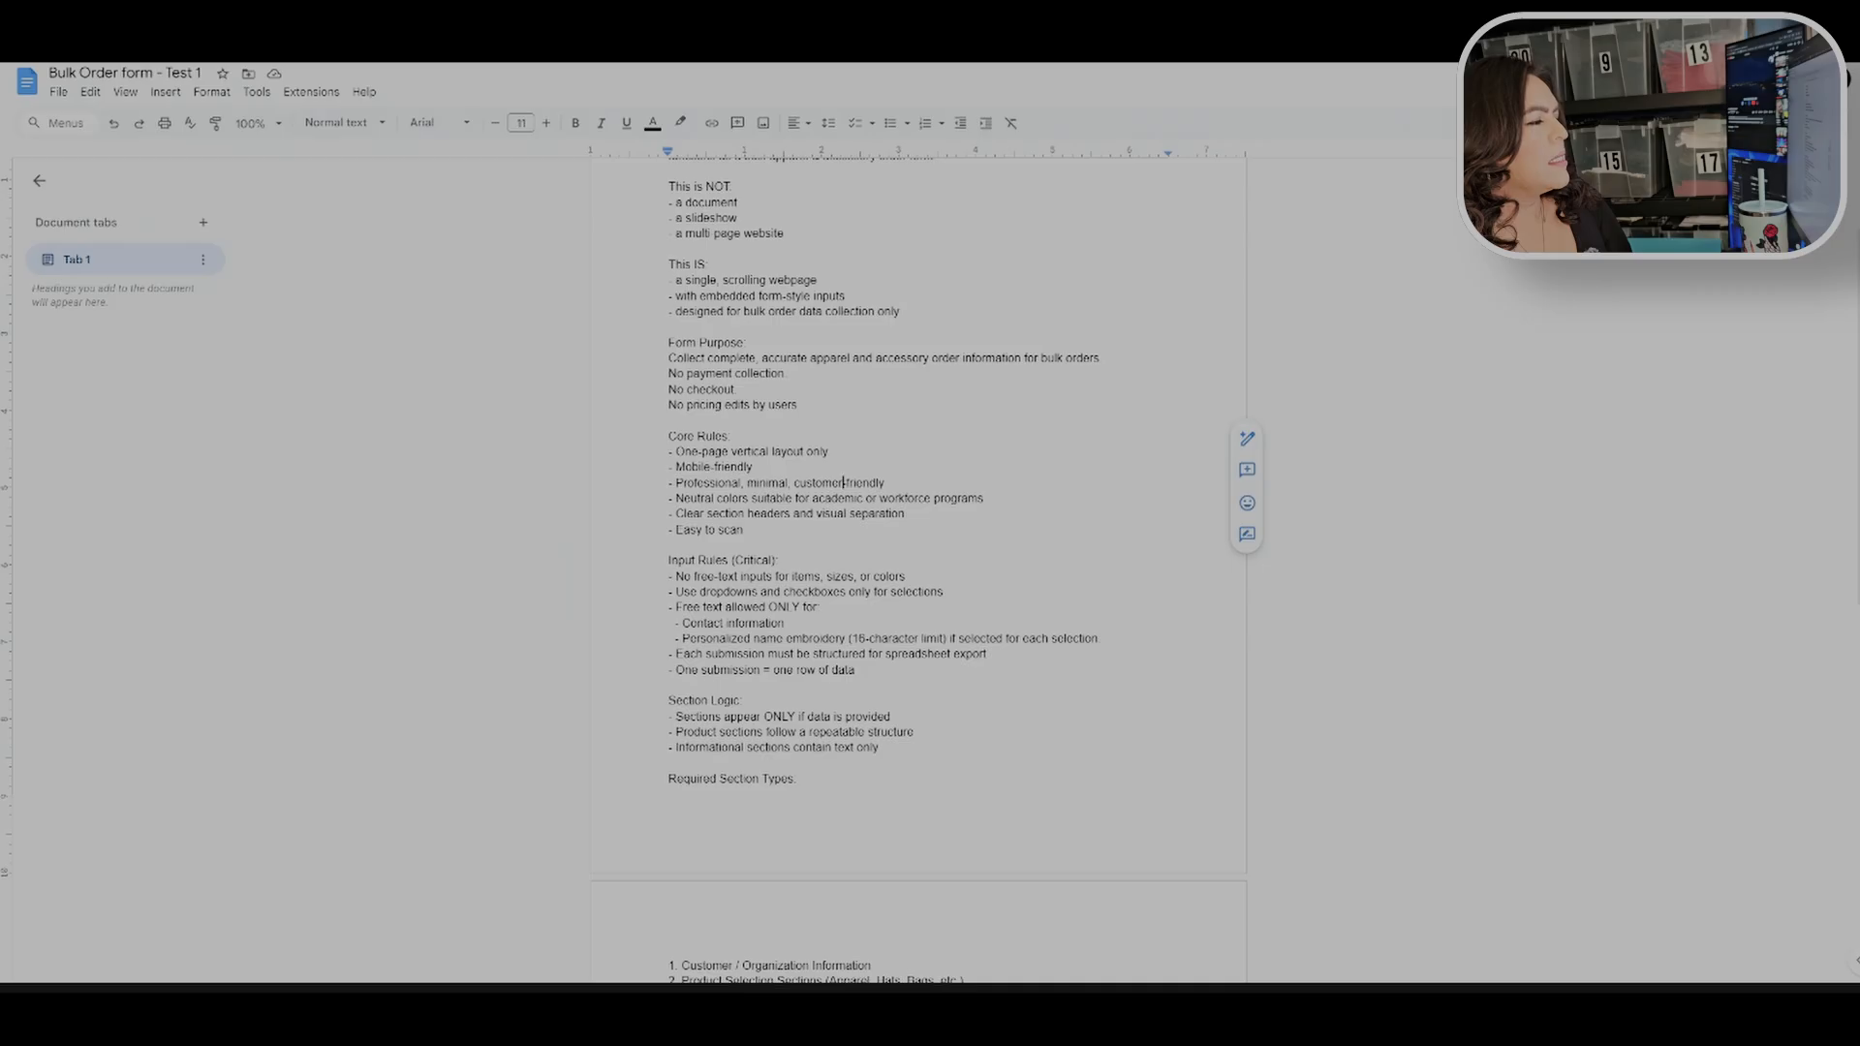
{"action": "scroll", "coordinate": [918, 572], "scroll_direction": "down", "scroll_amount": 3}
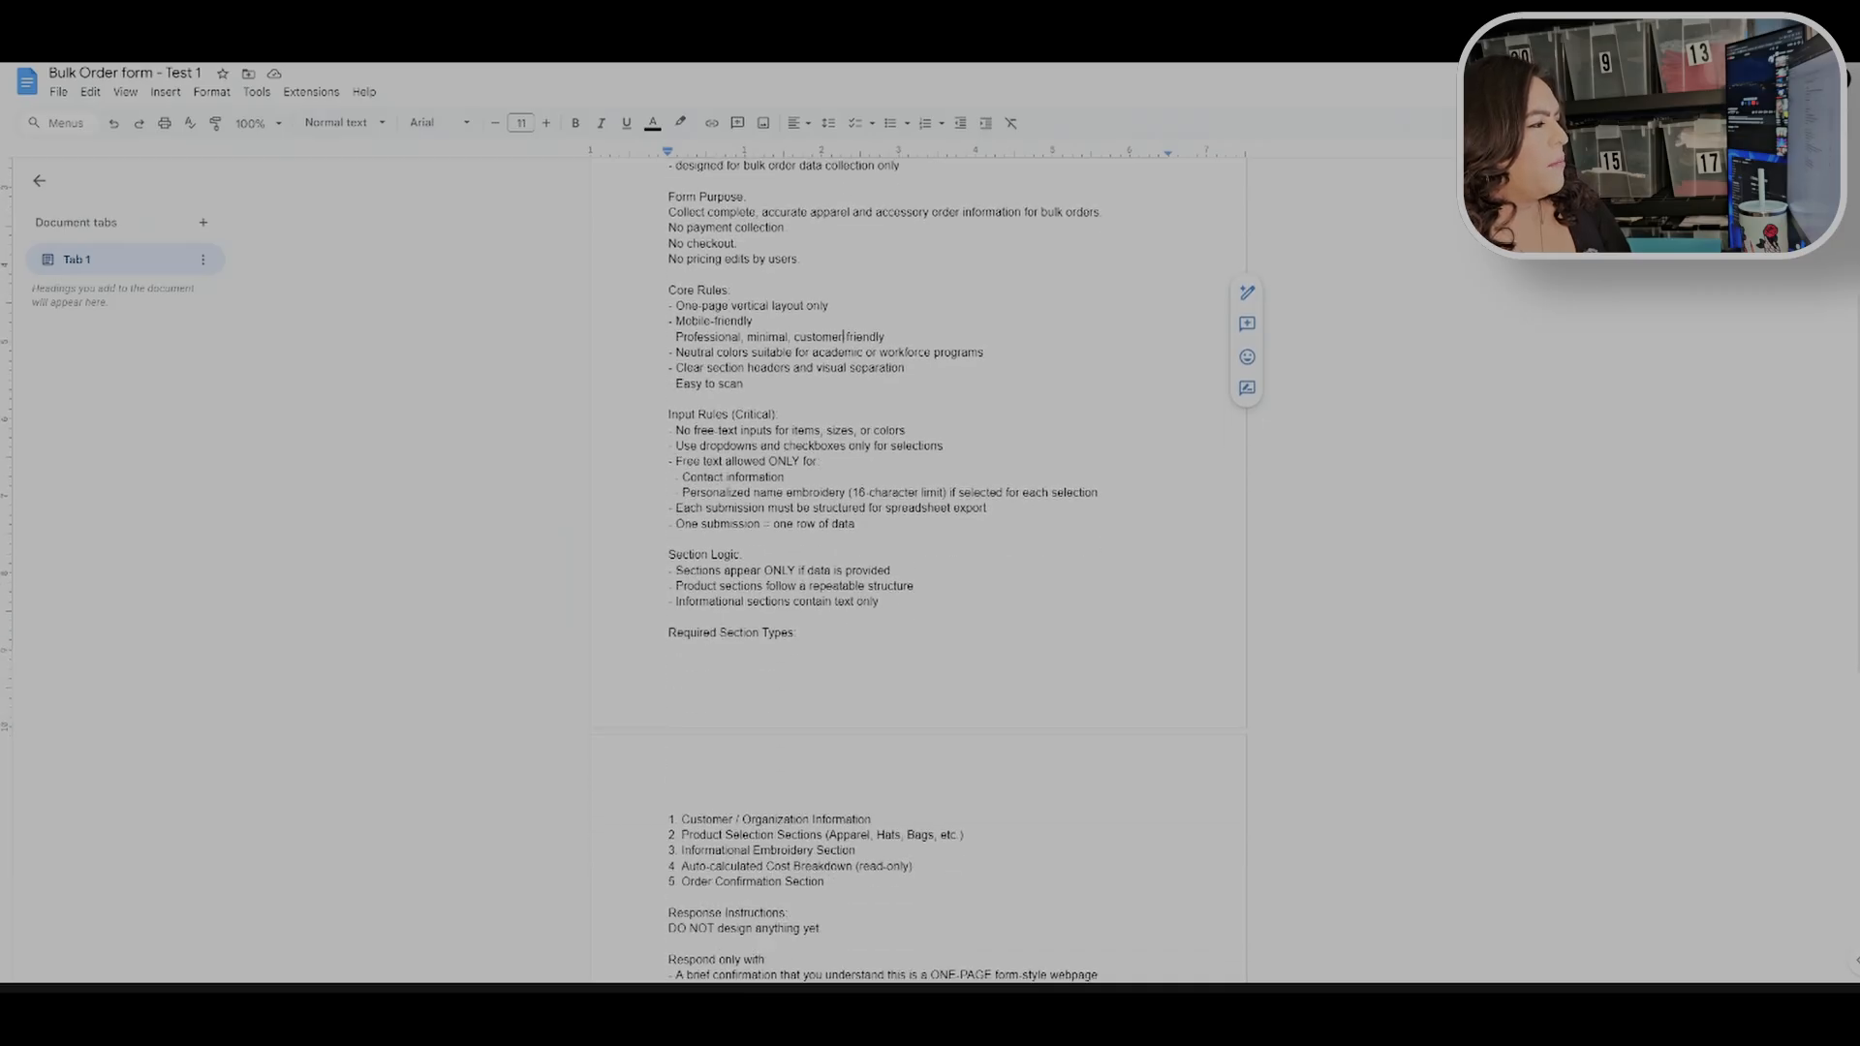
Step: Highlight the free-text rule lines for contact information and personalized name embroidery while reviewing them
{"action": "left_click_drag", "start_coordinate": [683, 461], "coordinate": [953, 492]}
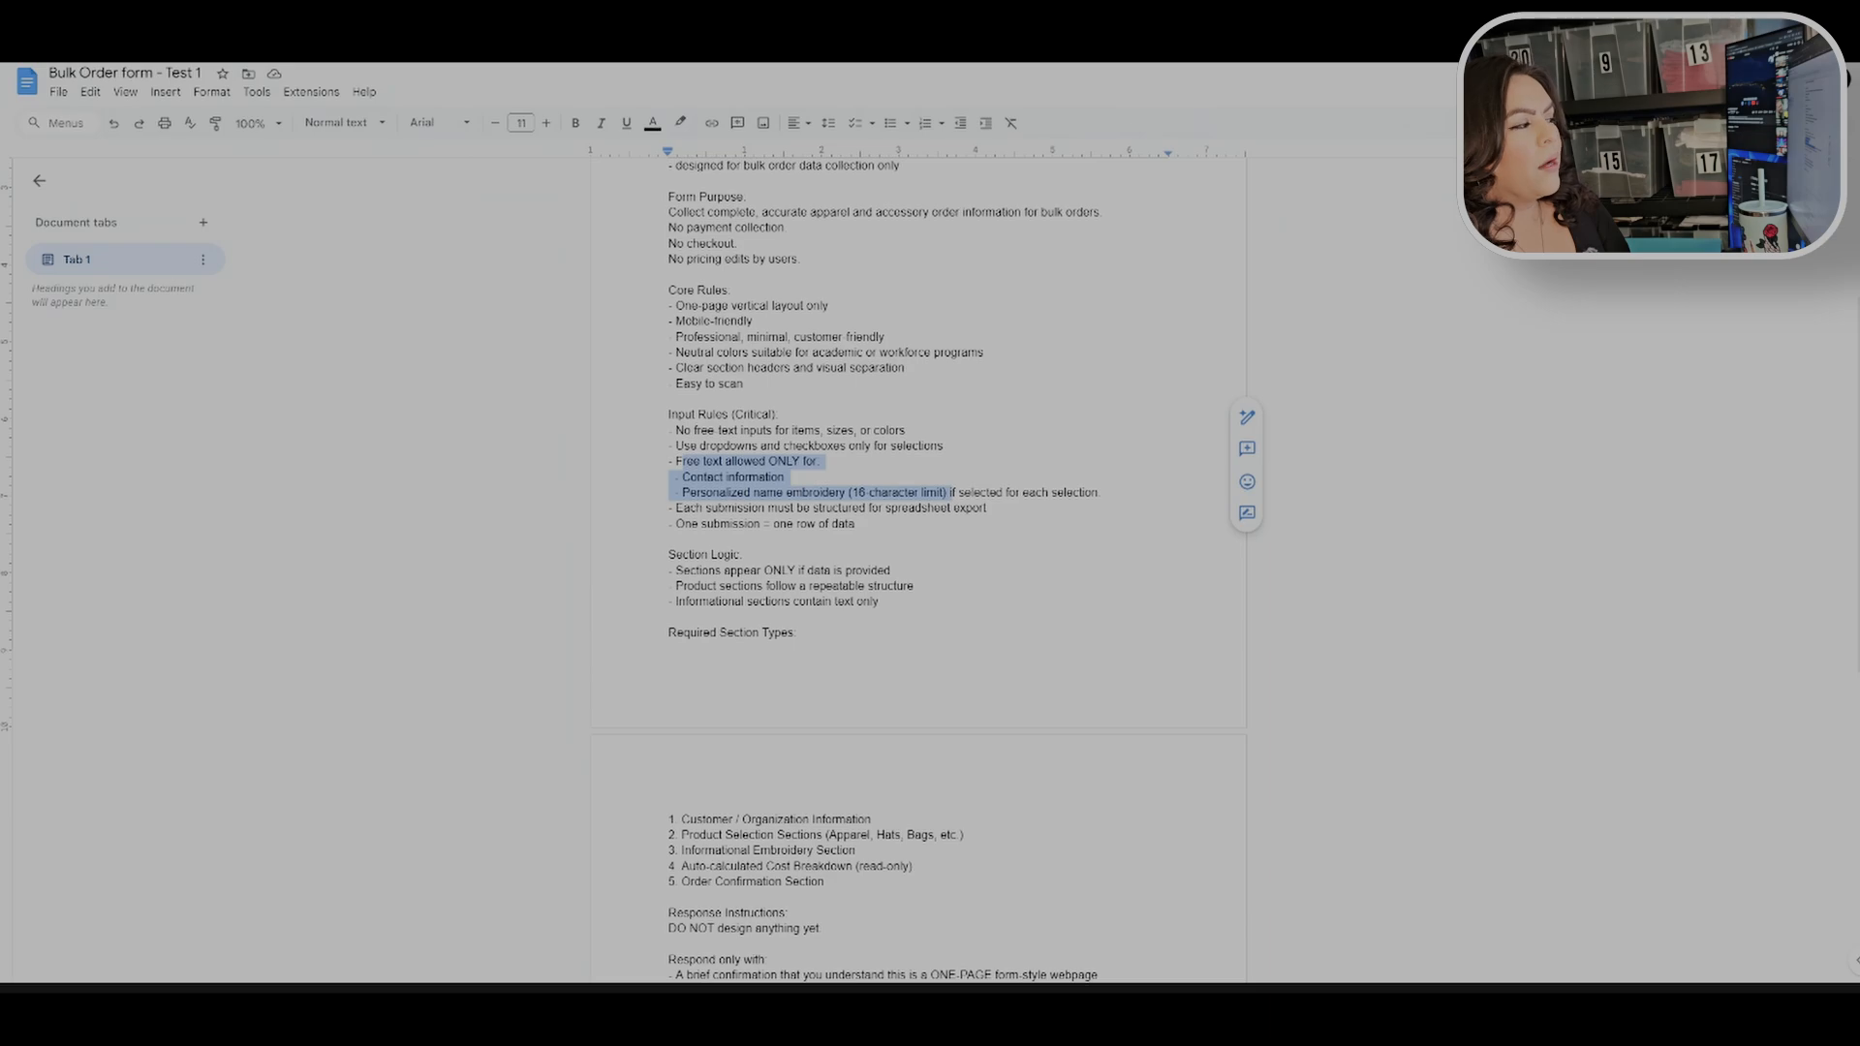
{"action": "left_click_drag", "start_coordinate": [953, 493], "coordinate": [1102, 492]}
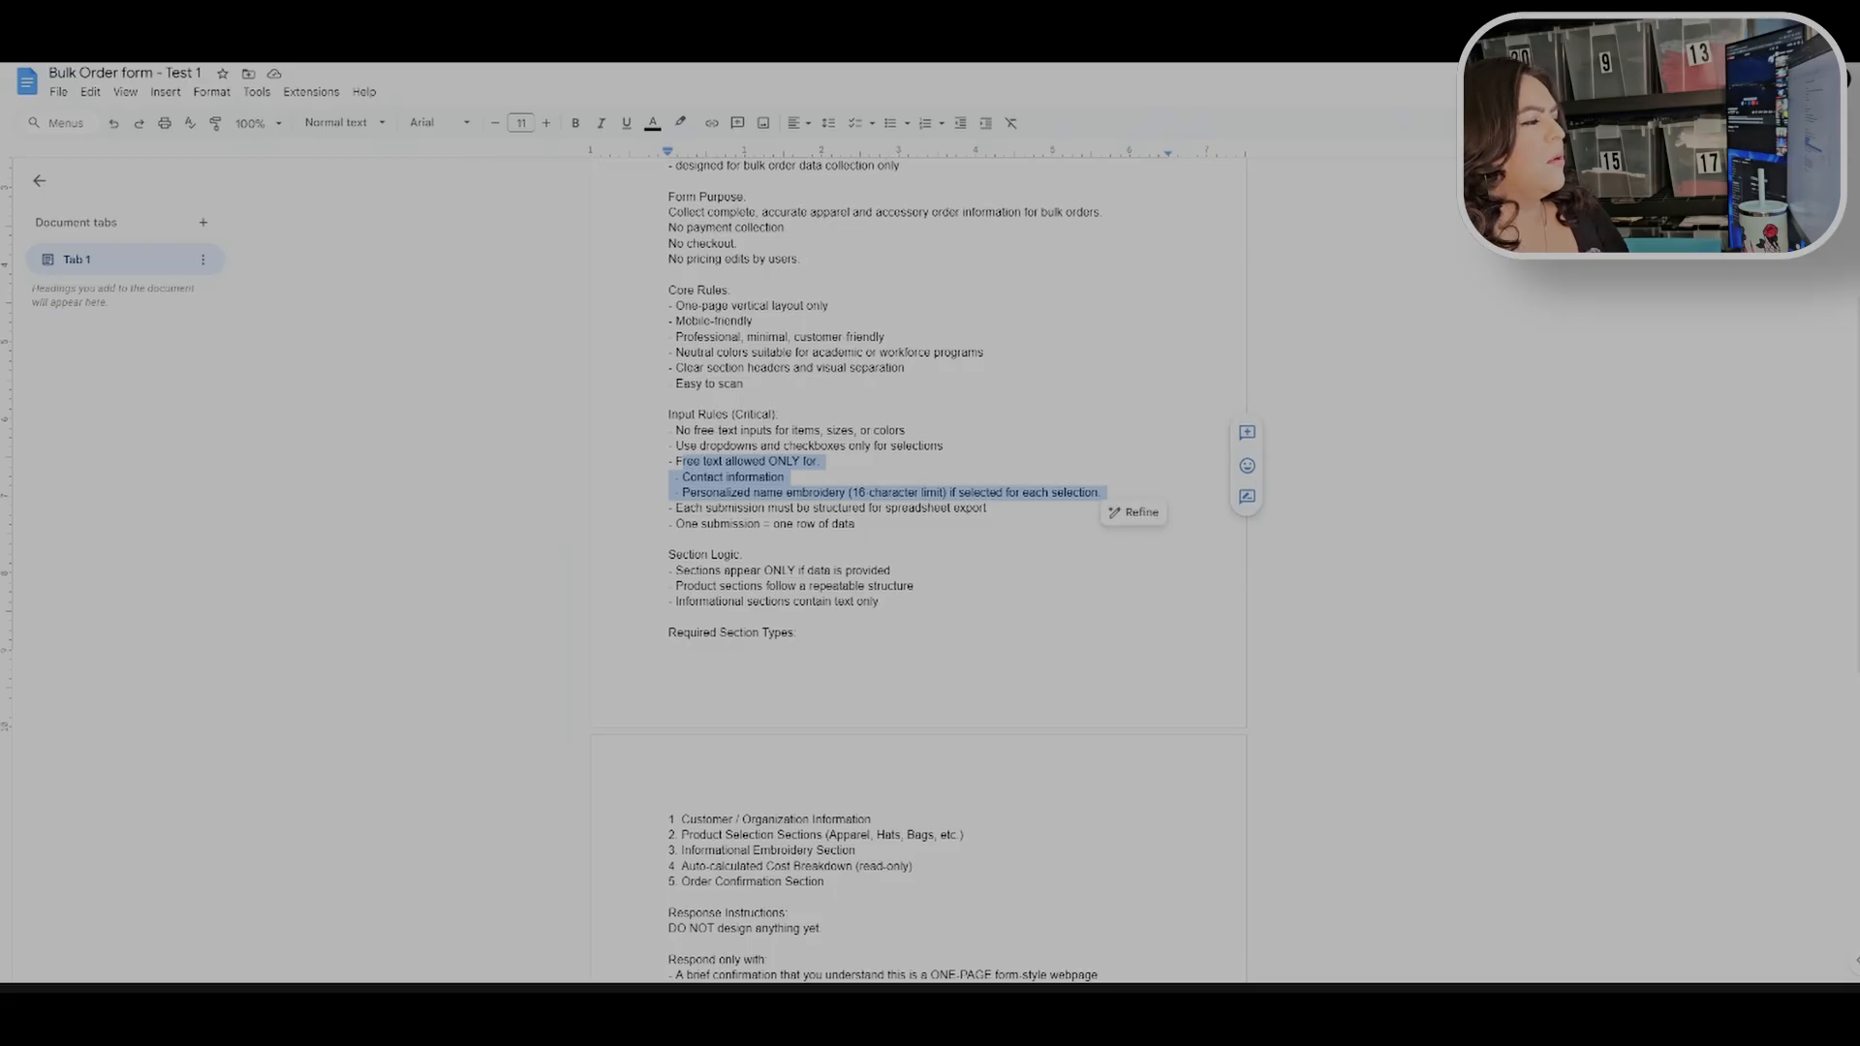
{"action": "left_click", "coordinate": [885, 508]}
{"action": "left_click", "coordinate": [855, 524]}
{"action": "left_click", "coordinate": [988, 508]}
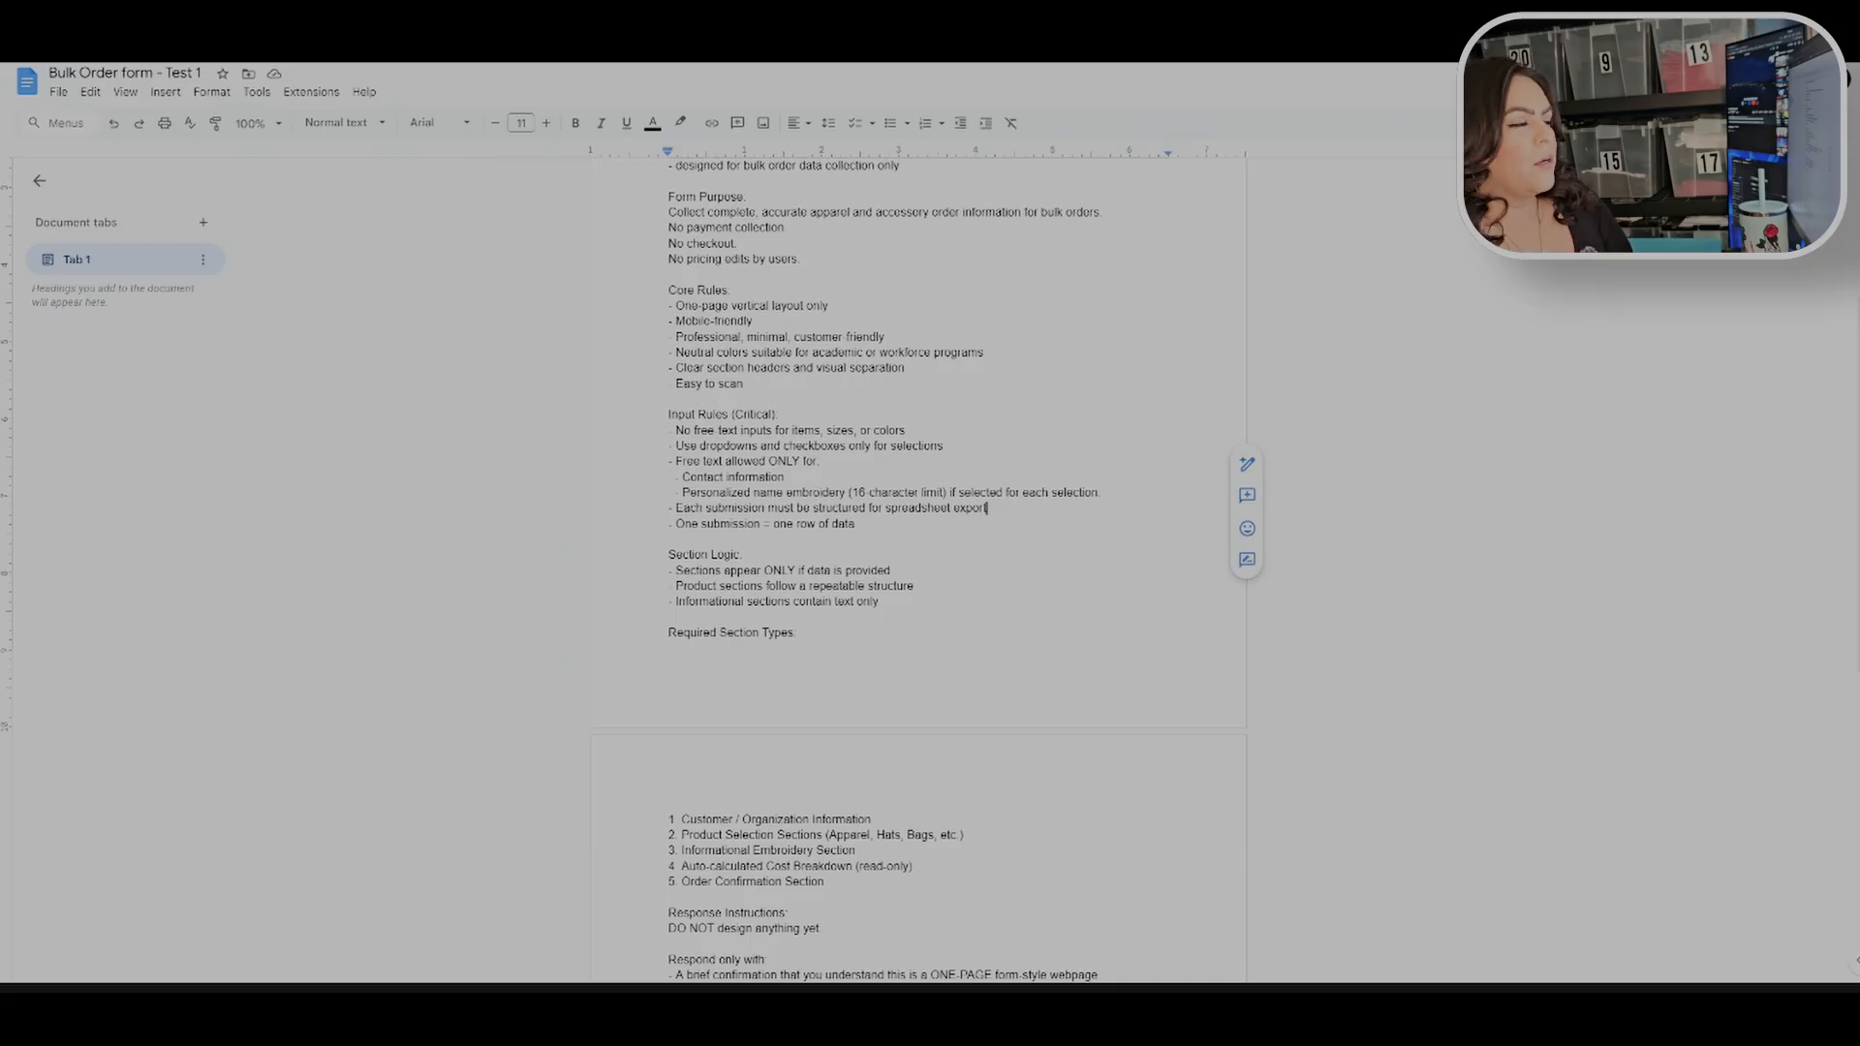
Step: Select and copy the entire Prompt 1 text in the Test 1 document
{"action": "scroll", "coordinate": [918, 572], "scroll_direction": "down", "scroll_amount": 3}
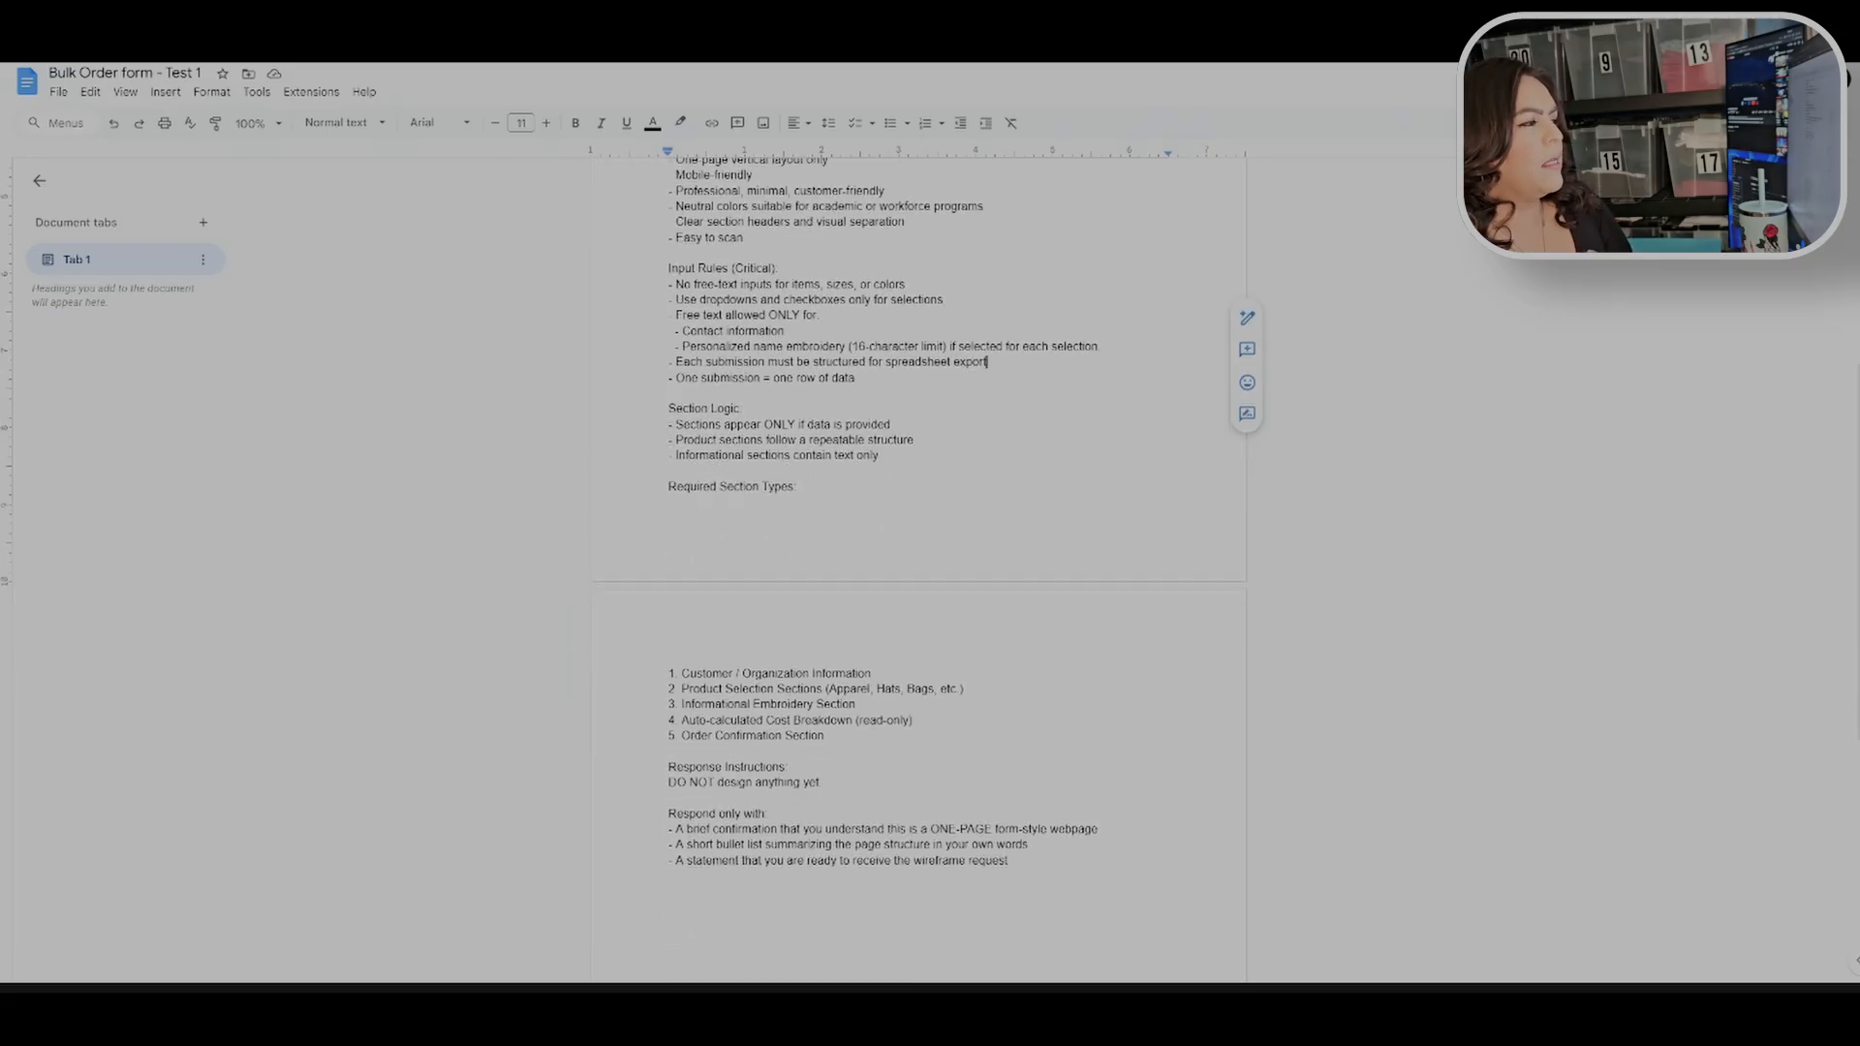
{"action": "scroll", "coordinate": [918, 572], "scroll_direction": "up", "scroll_amount": 1}
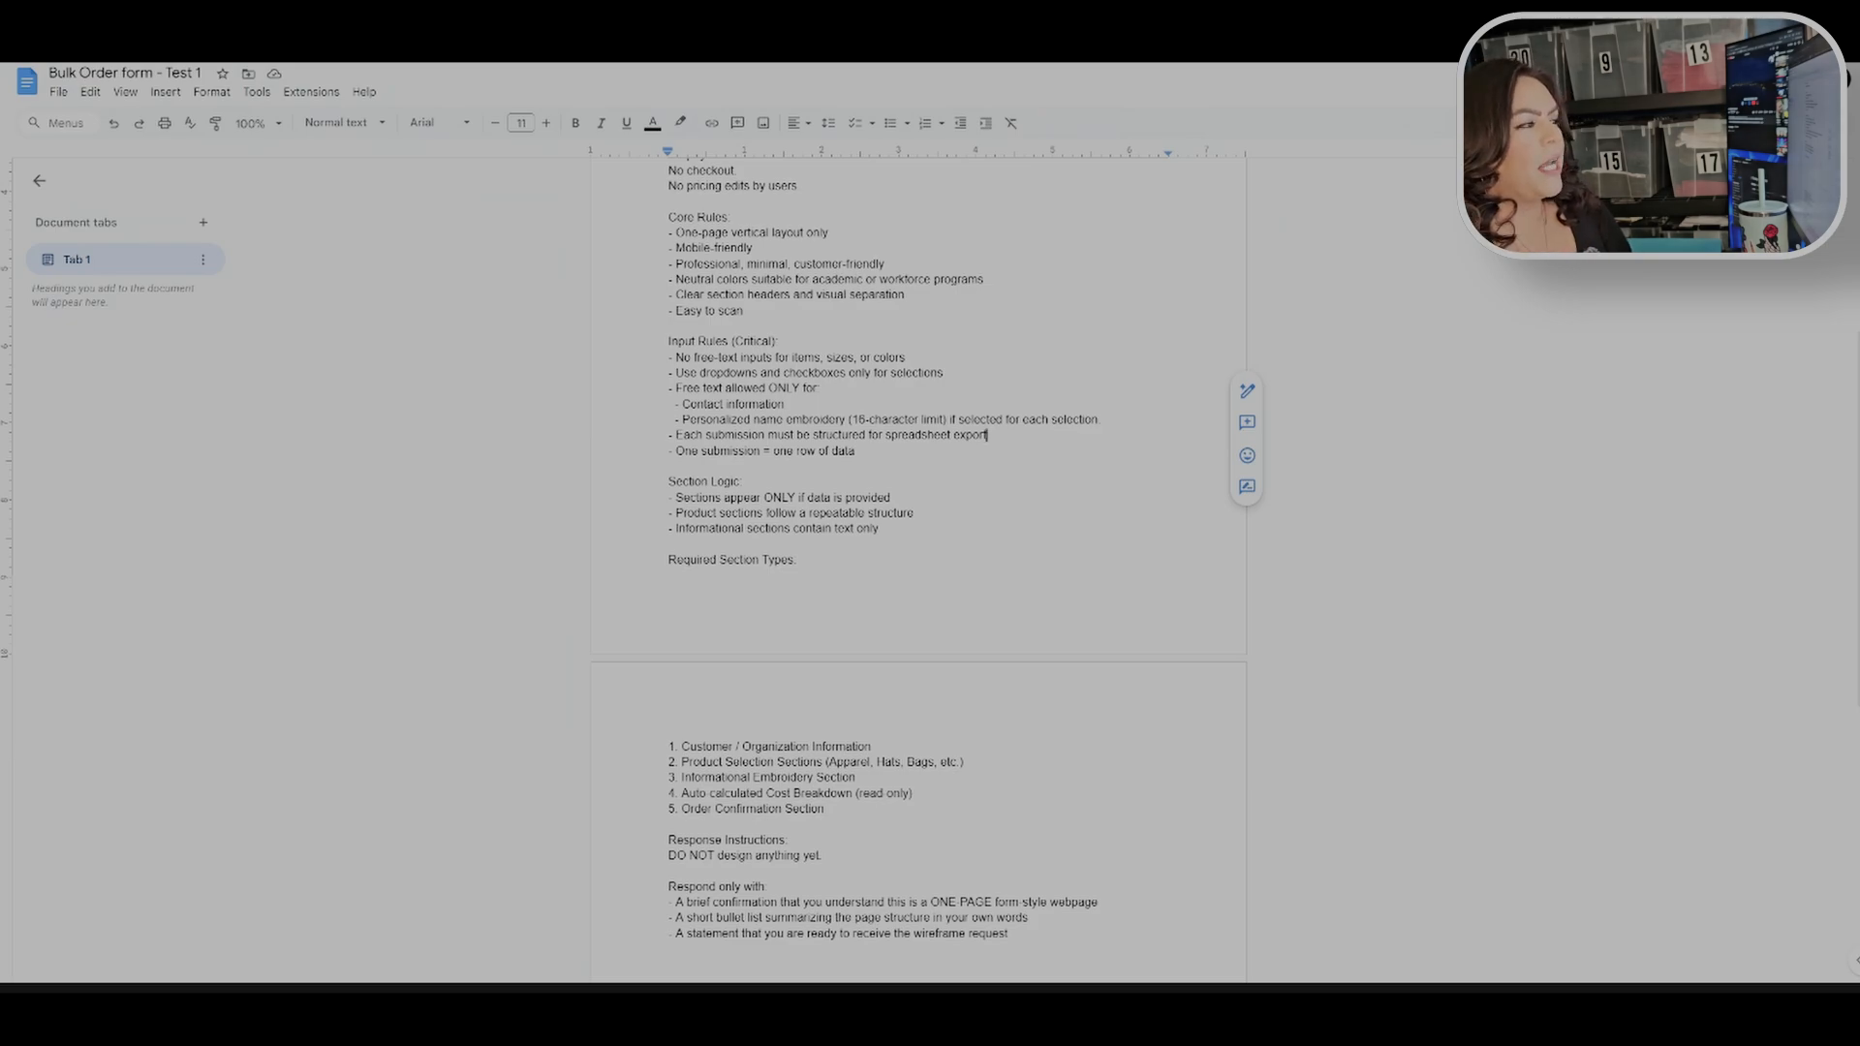
{"action": "scroll", "coordinate": [918, 571], "scroll_direction": "down", "scroll_amount": 4}
{"action": "scroll", "coordinate": [918, 572], "scroll_direction": "up", "scroll_amount": 8}
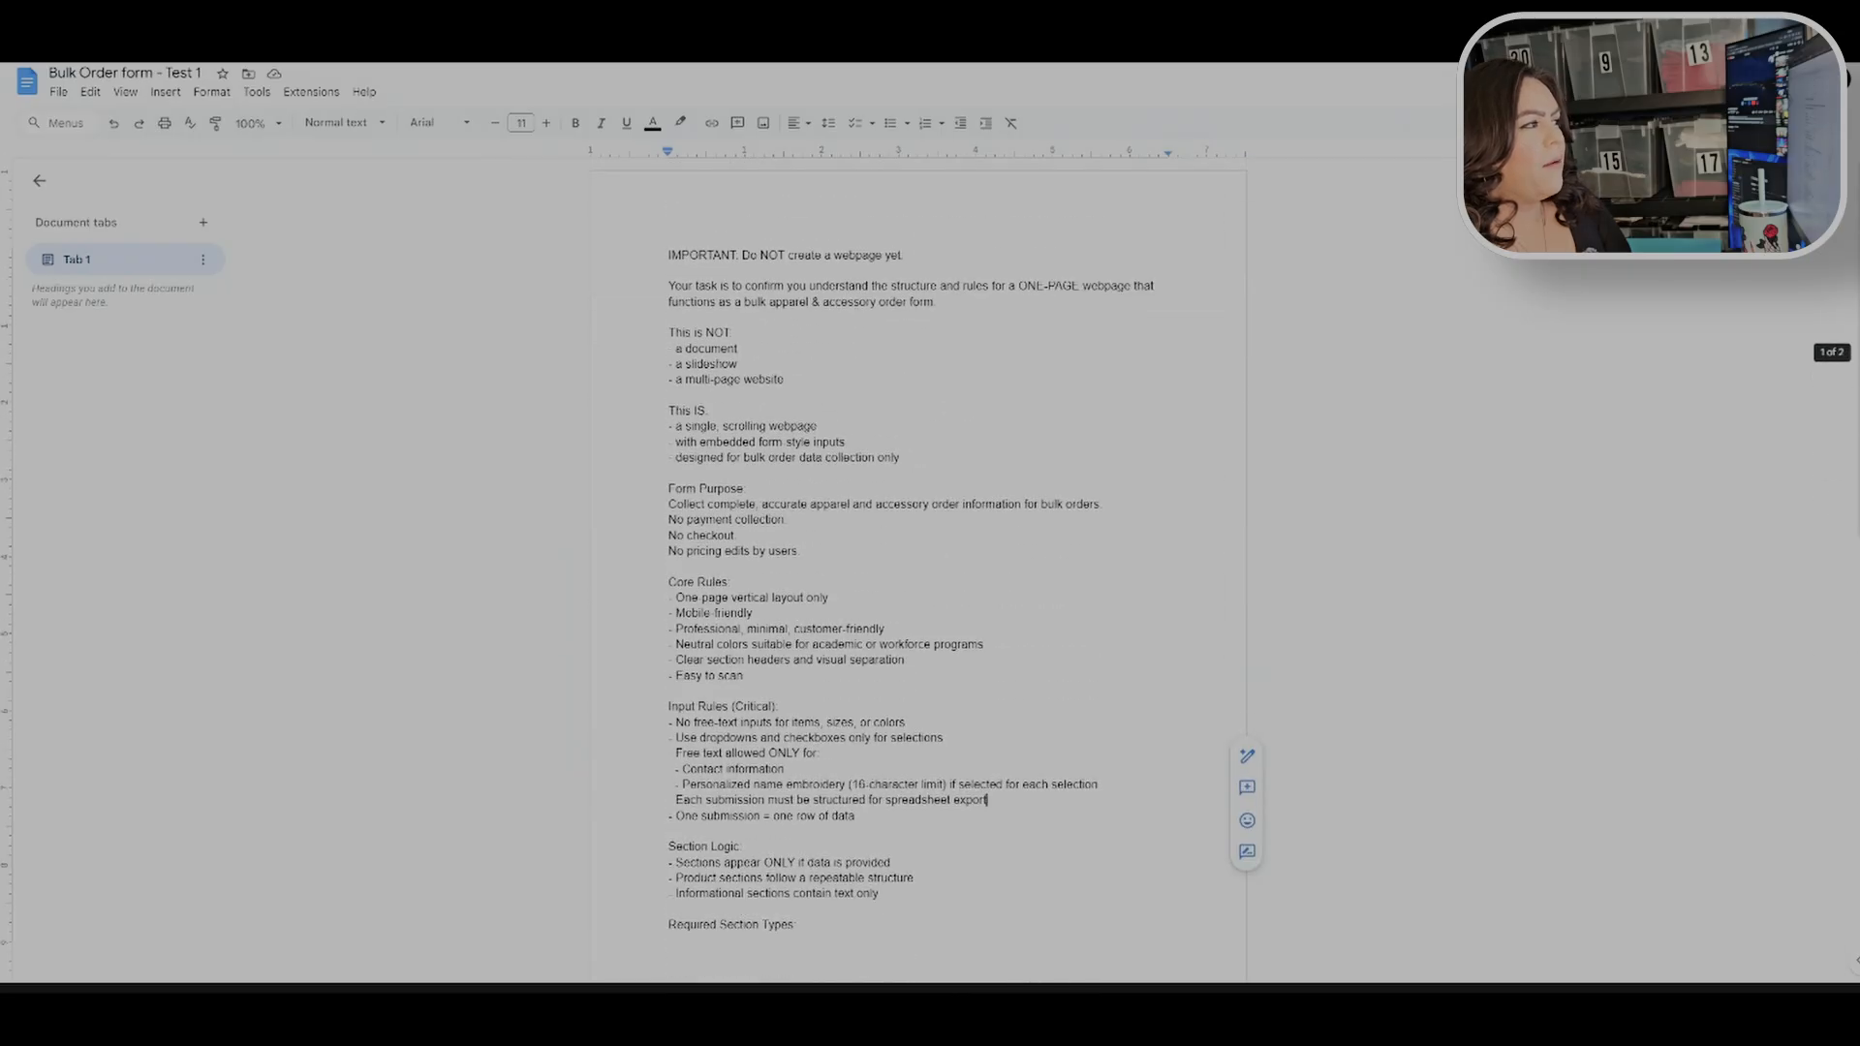
{"action": "scroll", "coordinate": [918, 571], "scroll_direction": "down", "scroll_amount": 2}
{"action": "scroll", "coordinate": [918, 571], "scroll_direction": "up", "scroll_amount": 2}
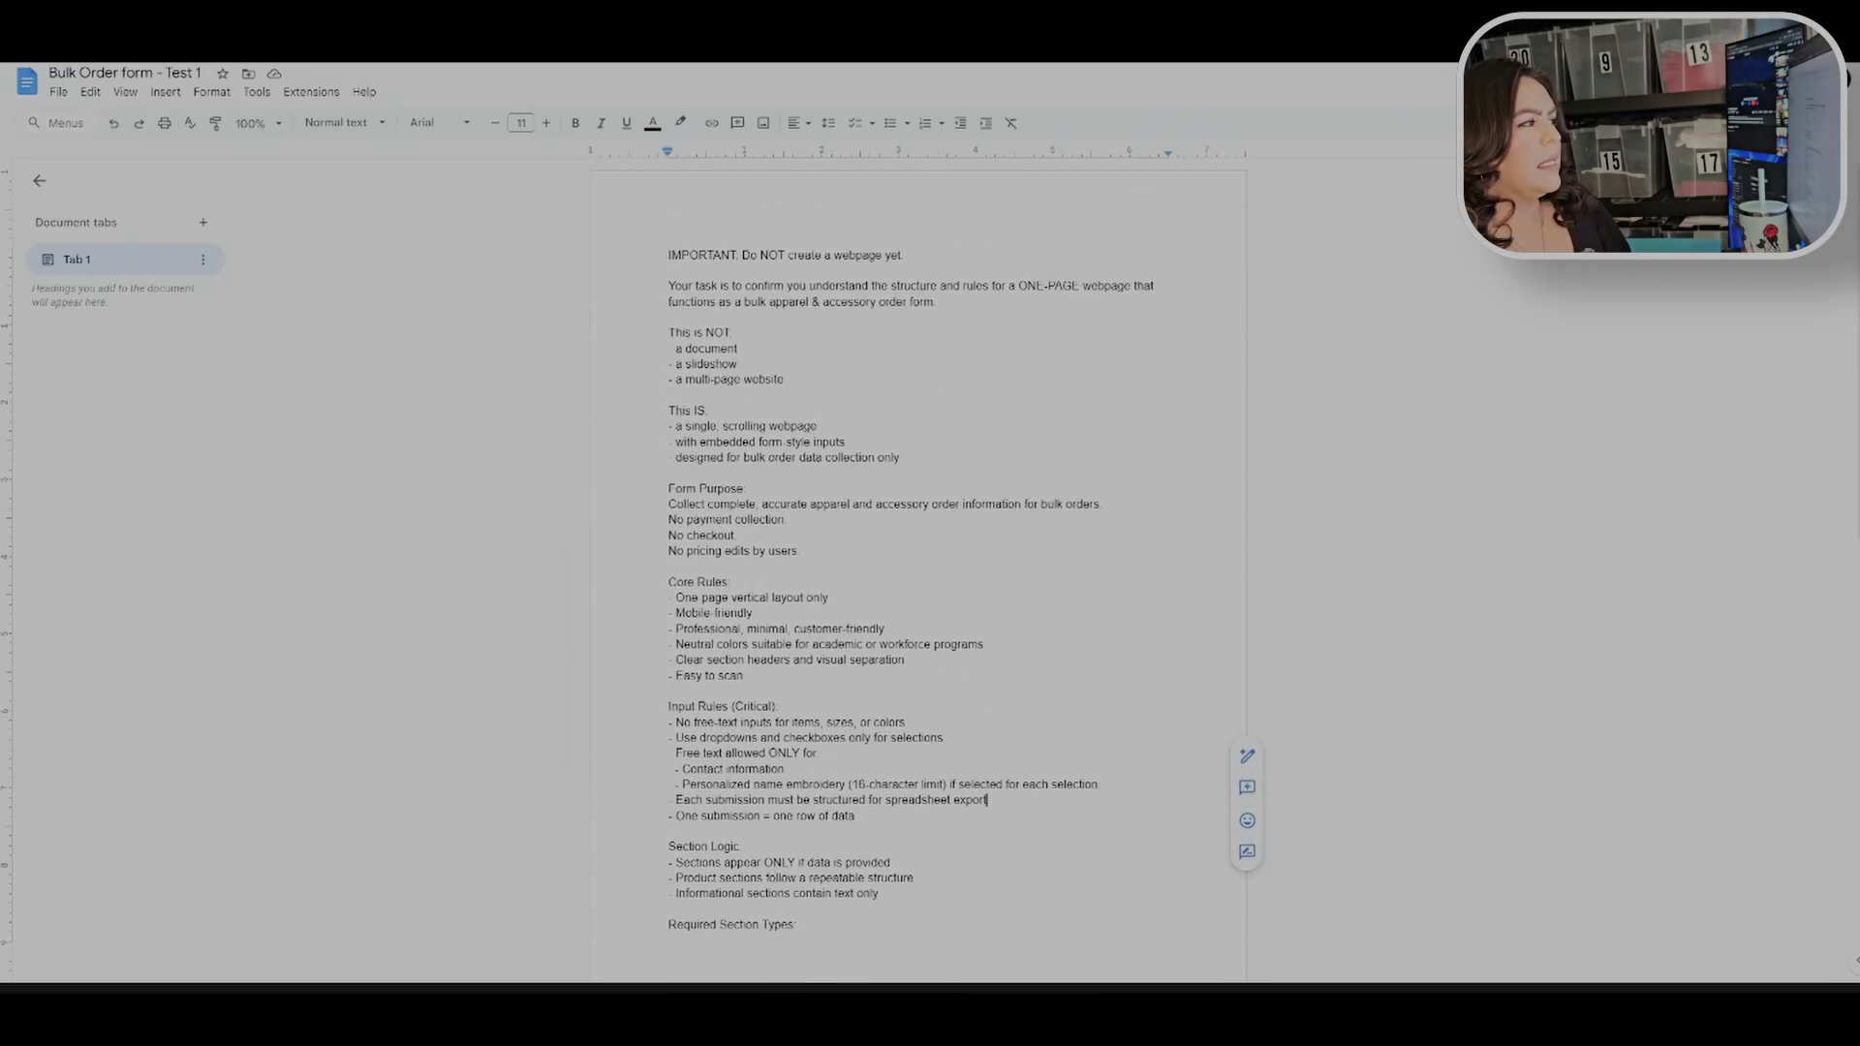
{"action": "key", "text": "ctrl+a"}
{"action": "scroll", "coordinate": [918, 572], "scroll_direction": "down", "scroll_amount": 4}
{"action": "scroll", "coordinate": [919, 571], "scroll_direction": "down", "scroll_amount": 1}
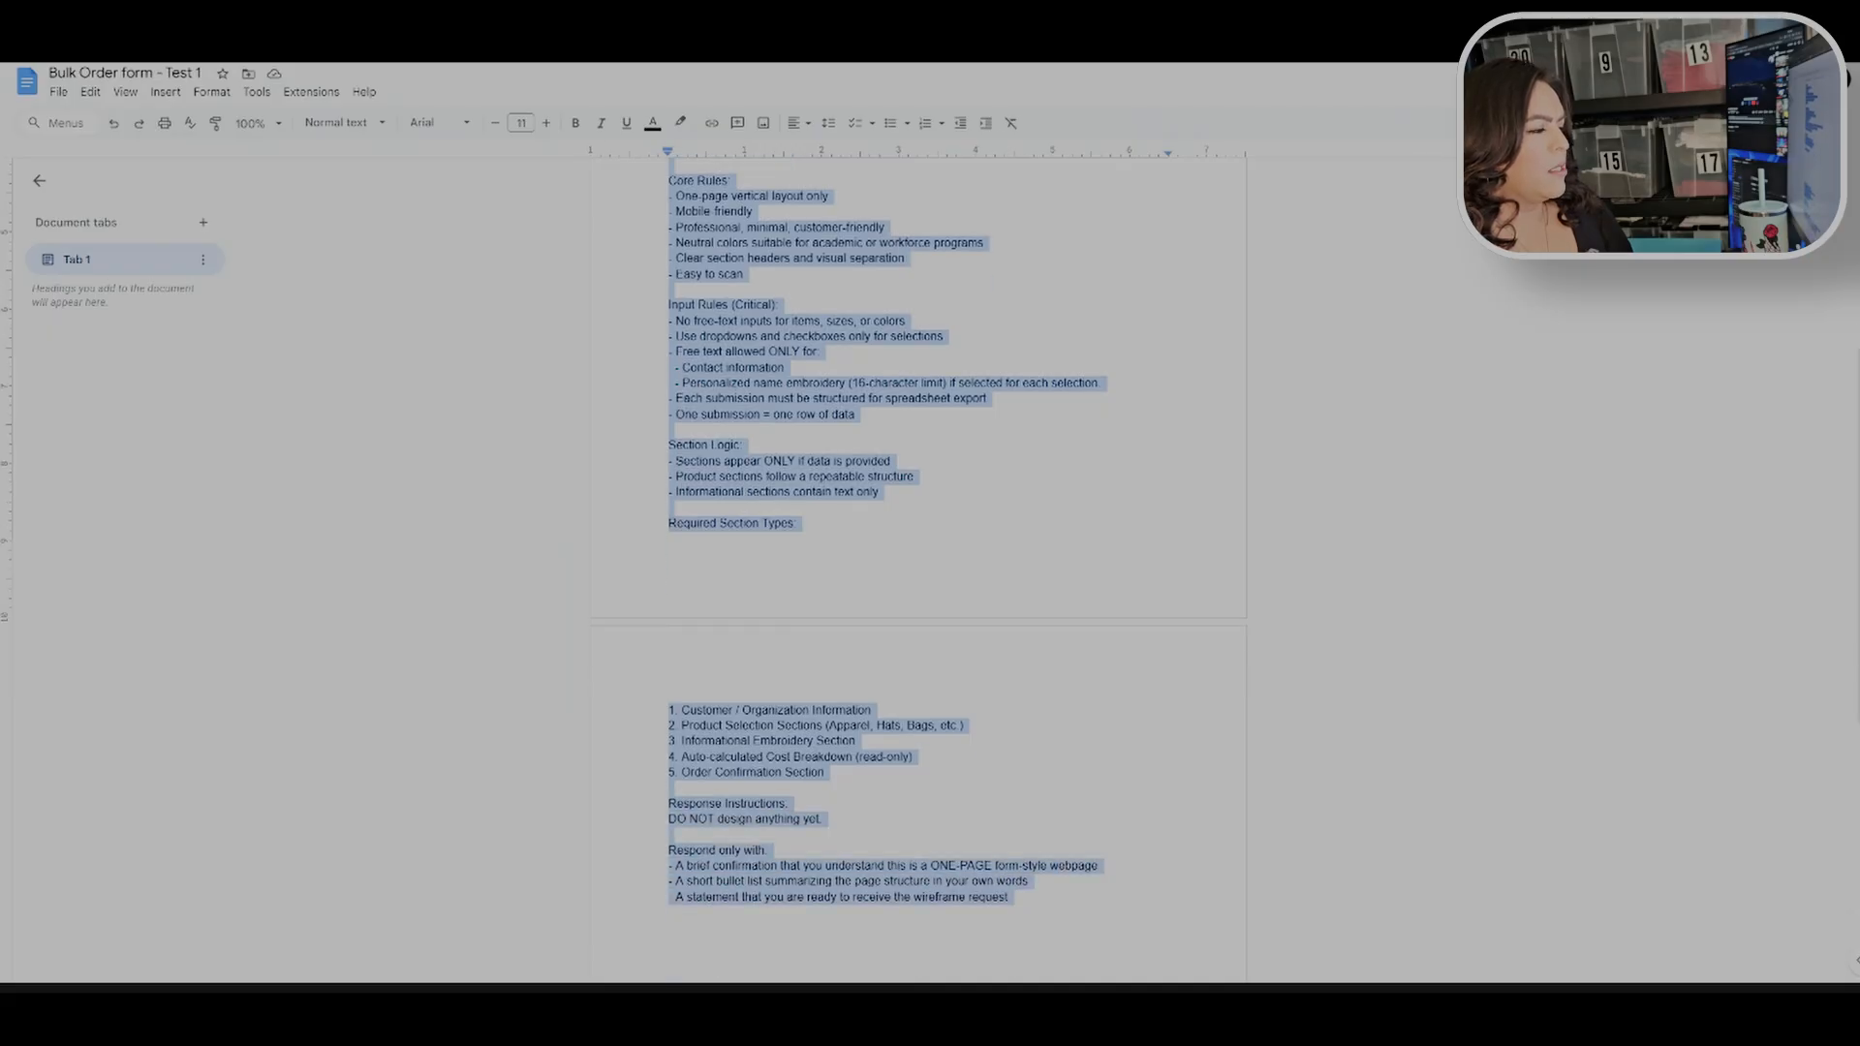
{"action": "right_click", "coordinate": [770, 227]}
{"action": "left_click", "coordinate": [823, 262]}
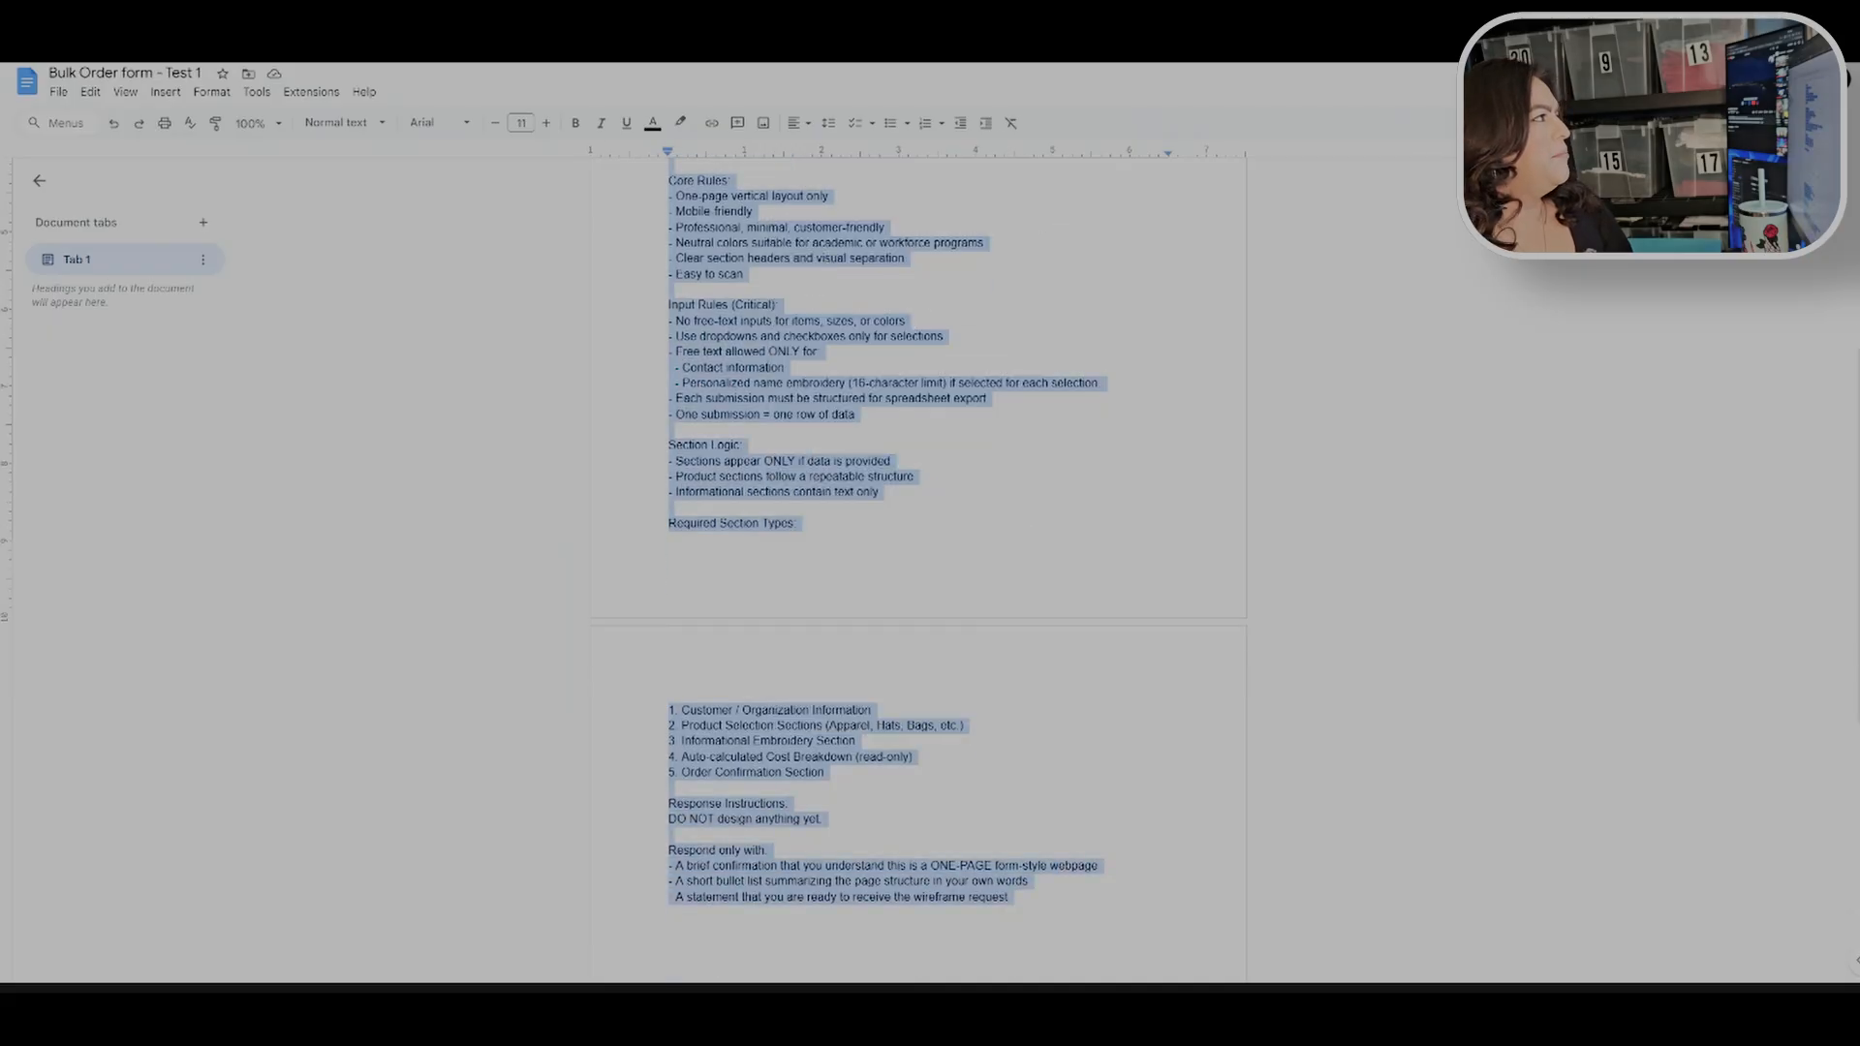
Step: Paste the Prompt 1 text into the Canva AI prompt box and submit it
{"action": "key", "text": "ctrl+Tab"}
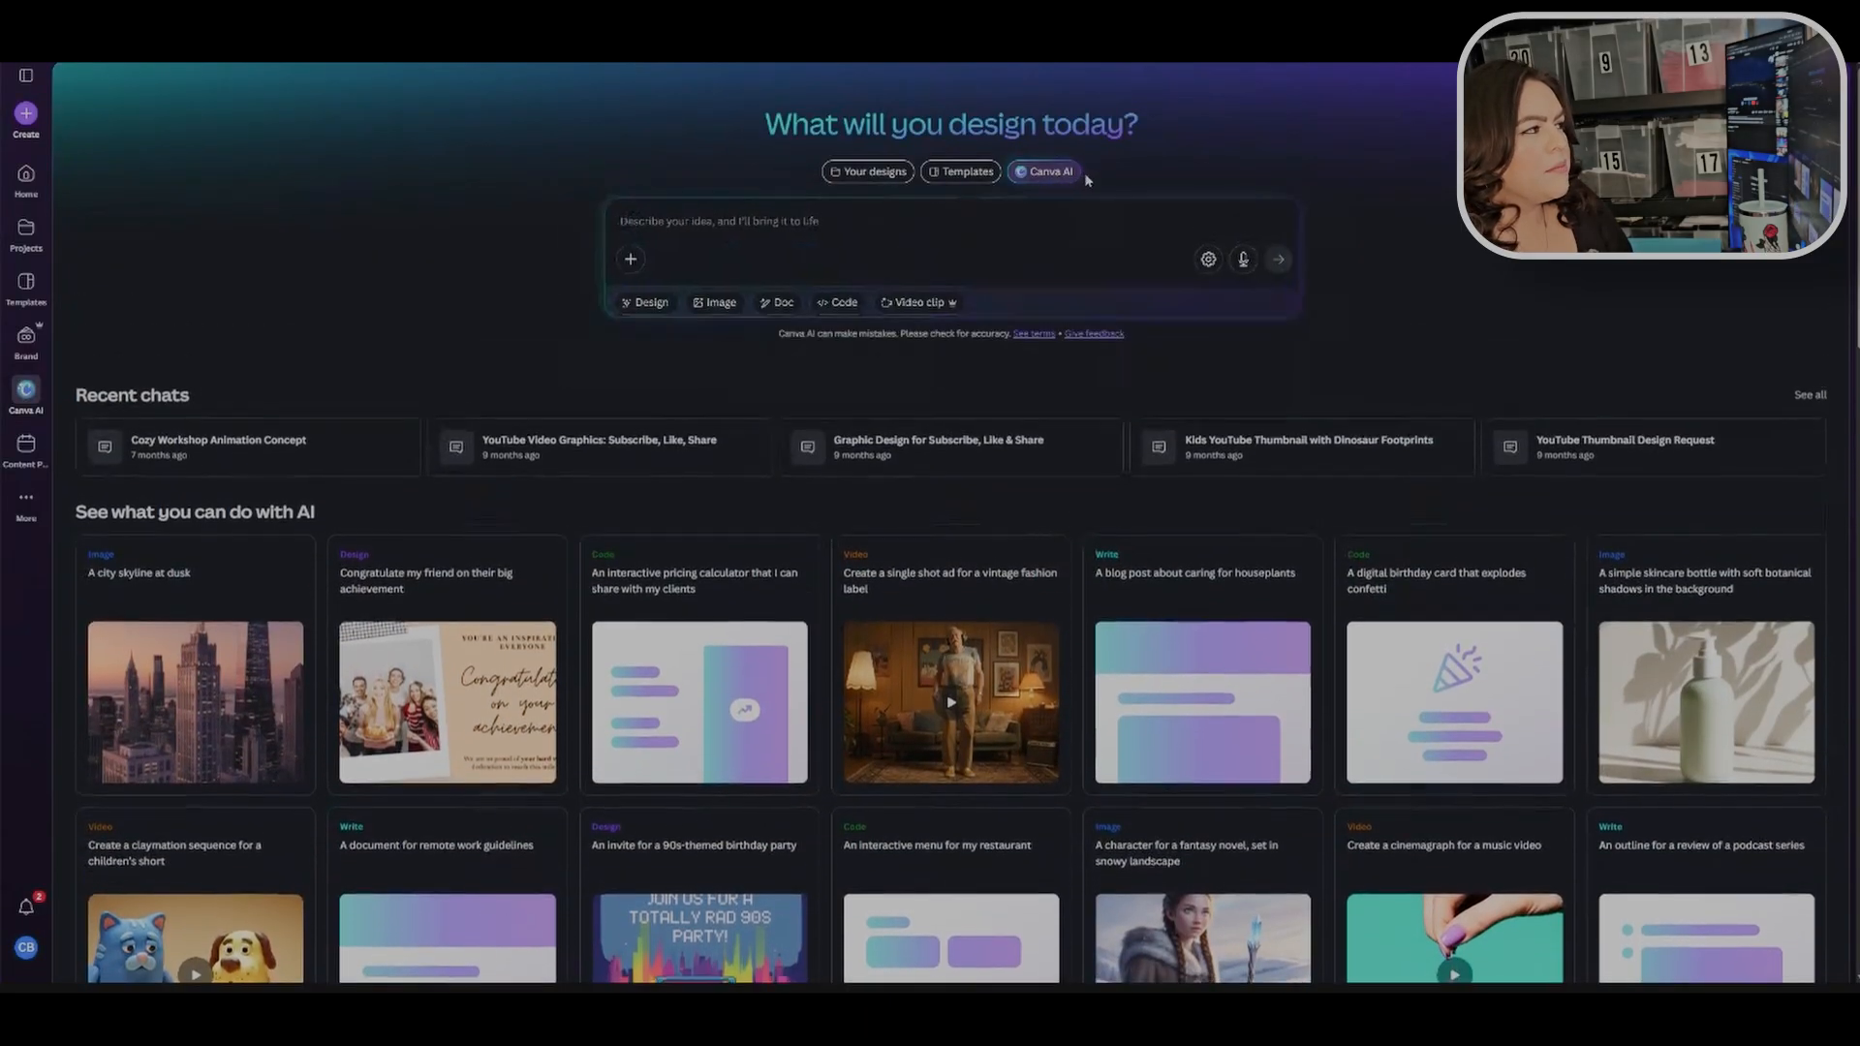
{"action": "left_click", "coordinate": [690, 207]}
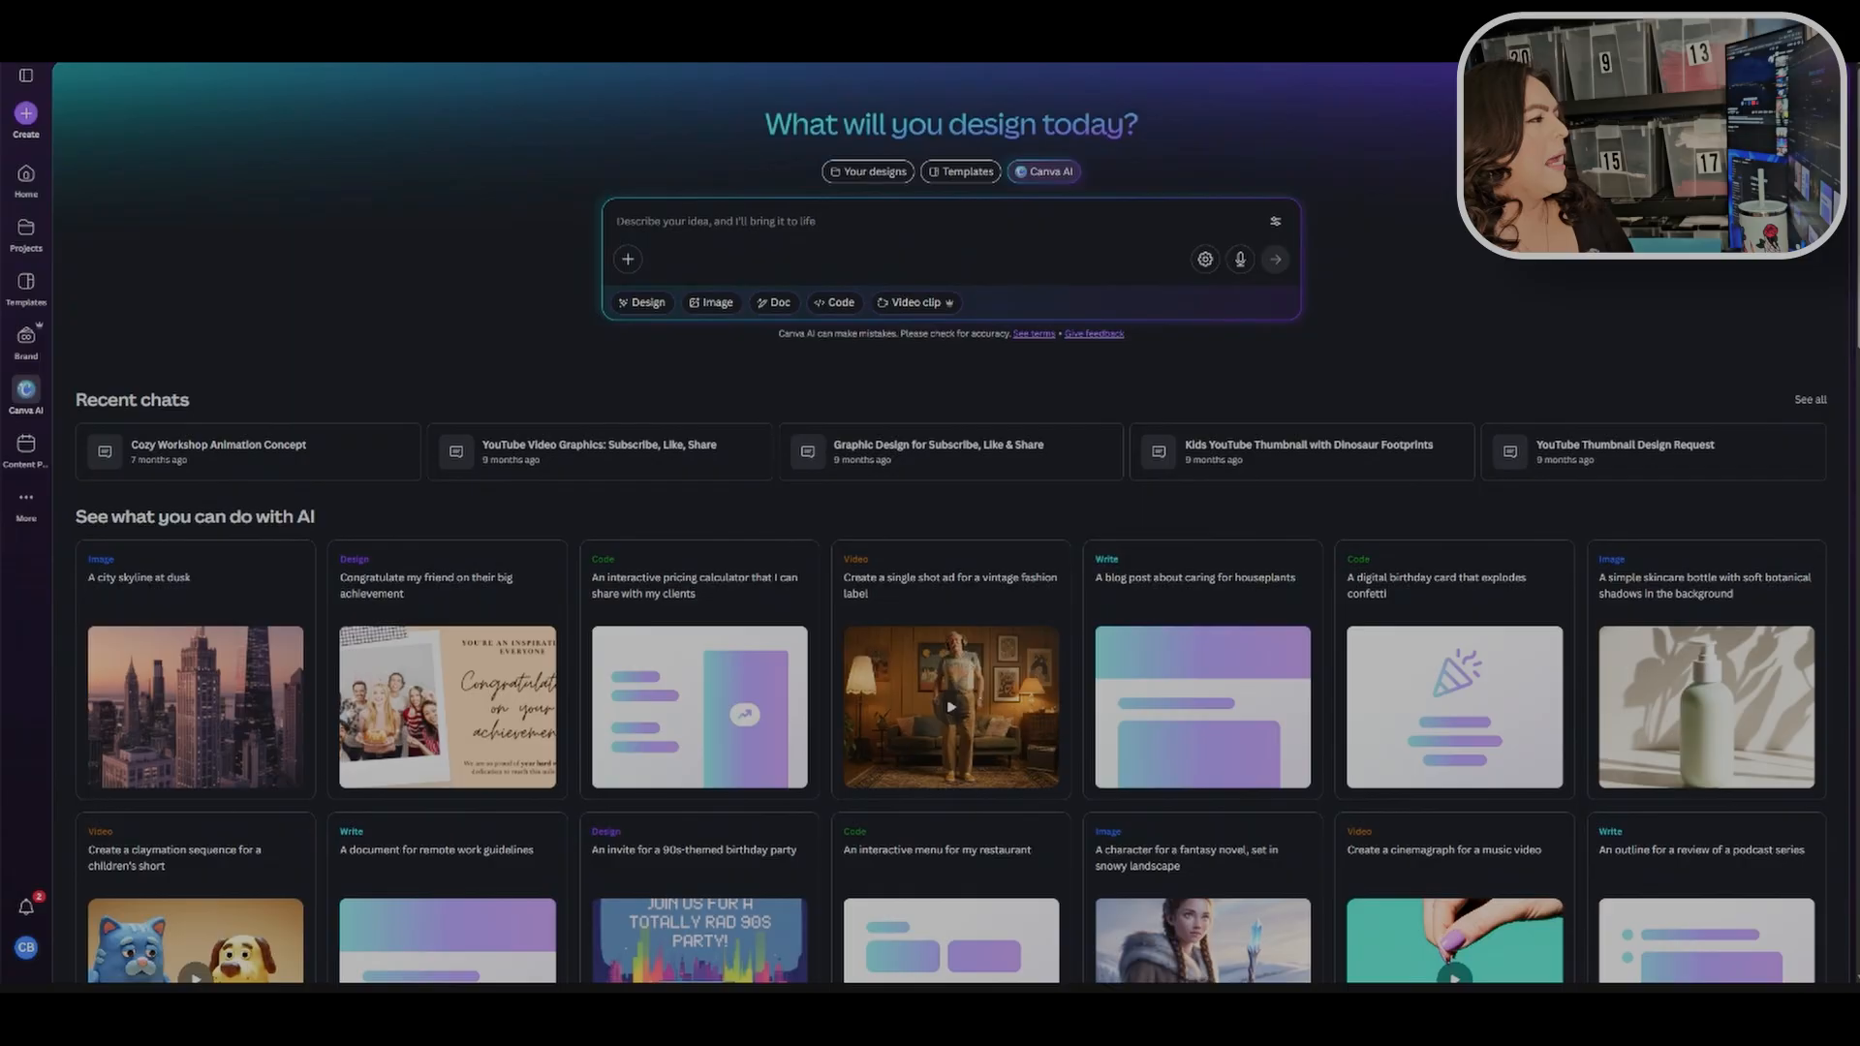
{"action": "key", "text": "ctrl+v"}
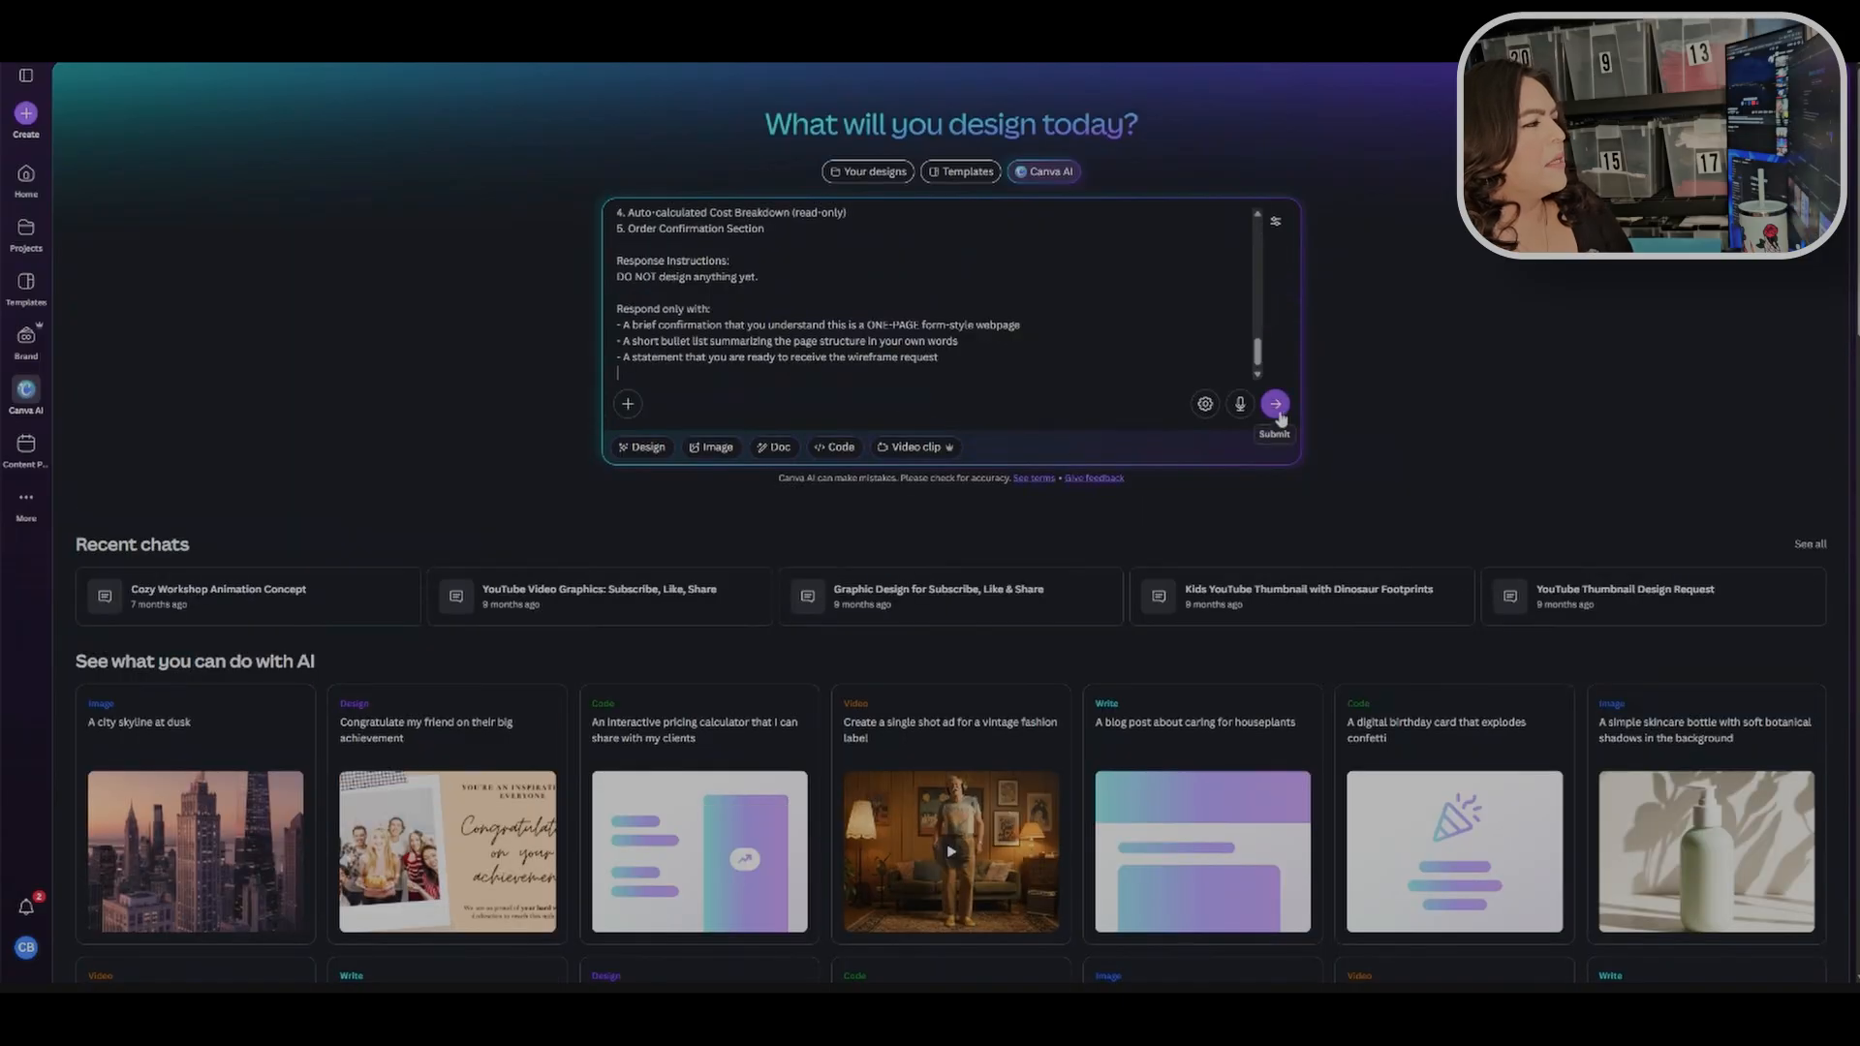
{"action": "left_click", "coordinate": [1275, 405]}
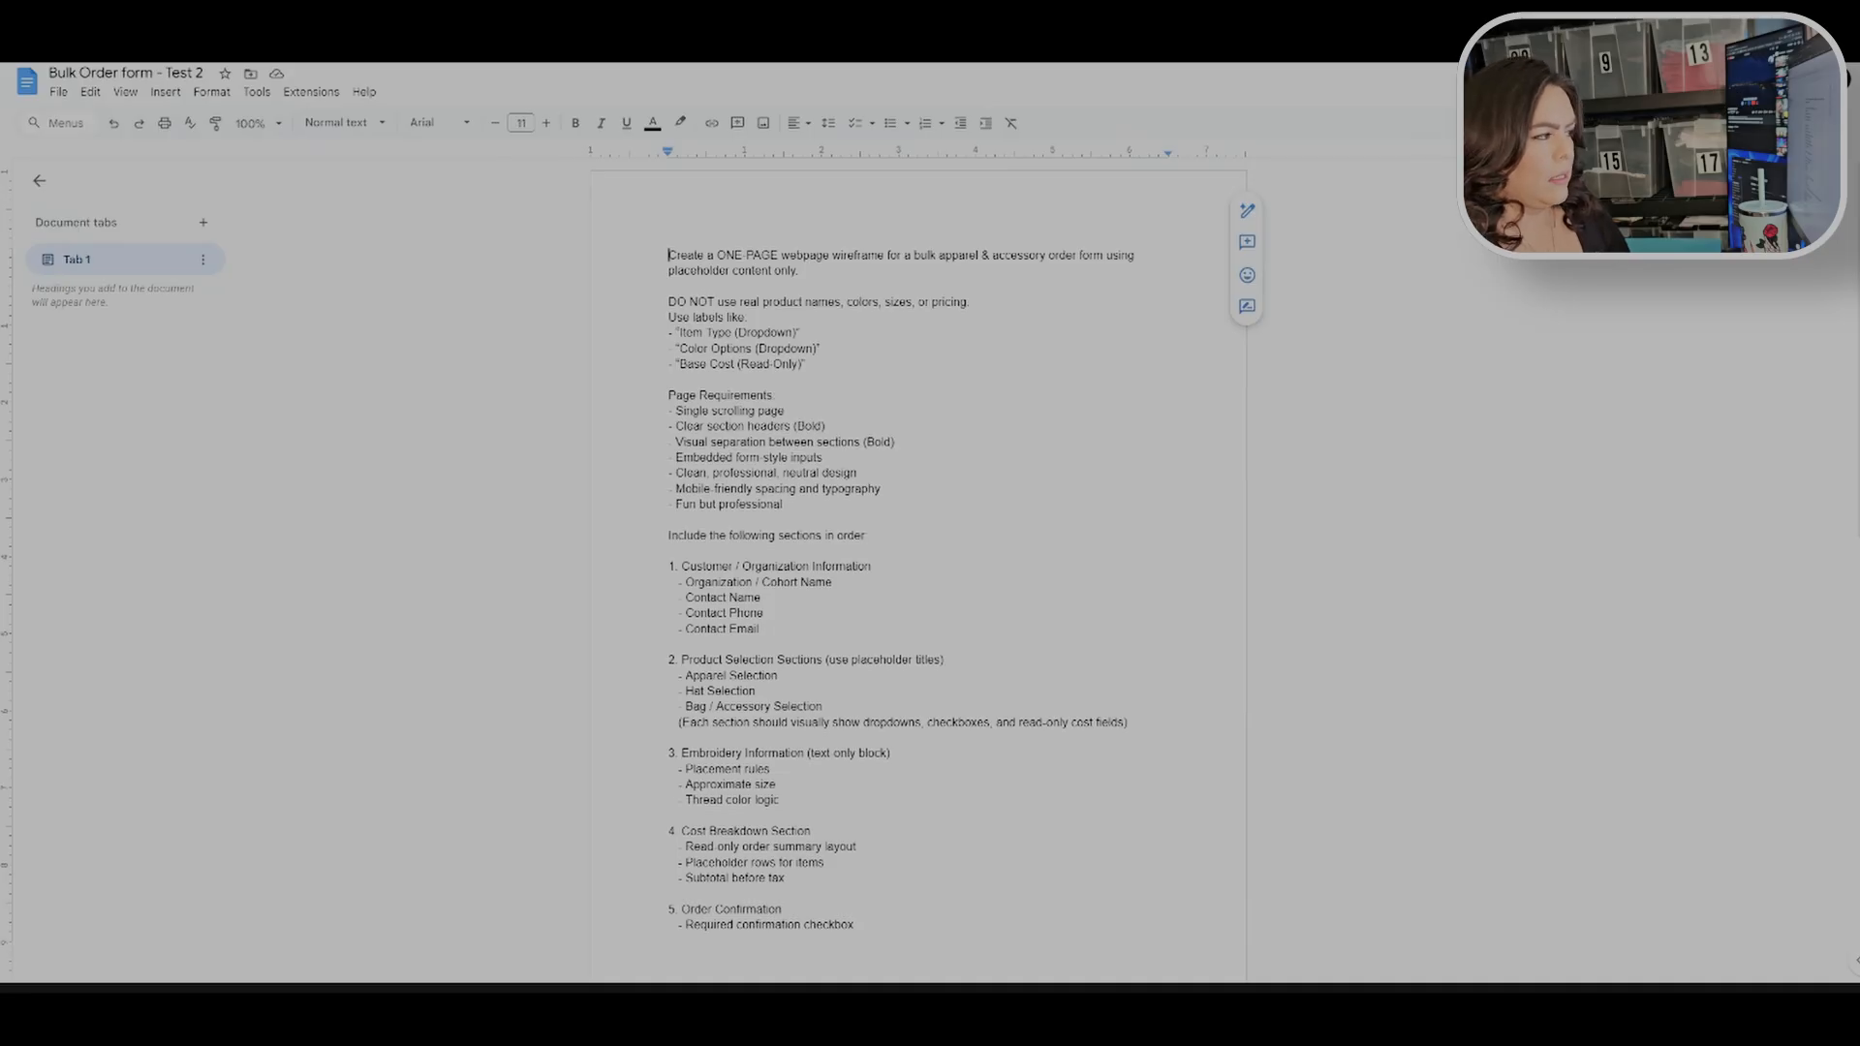
Step: Copy the whole Bulk Order form - Test 2 wireframe prompt and send it in the Canva AI chat
{"action": "scroll", "coordinate": [918, 572], "scroll_direction": "down", "scroll_amount": 5}
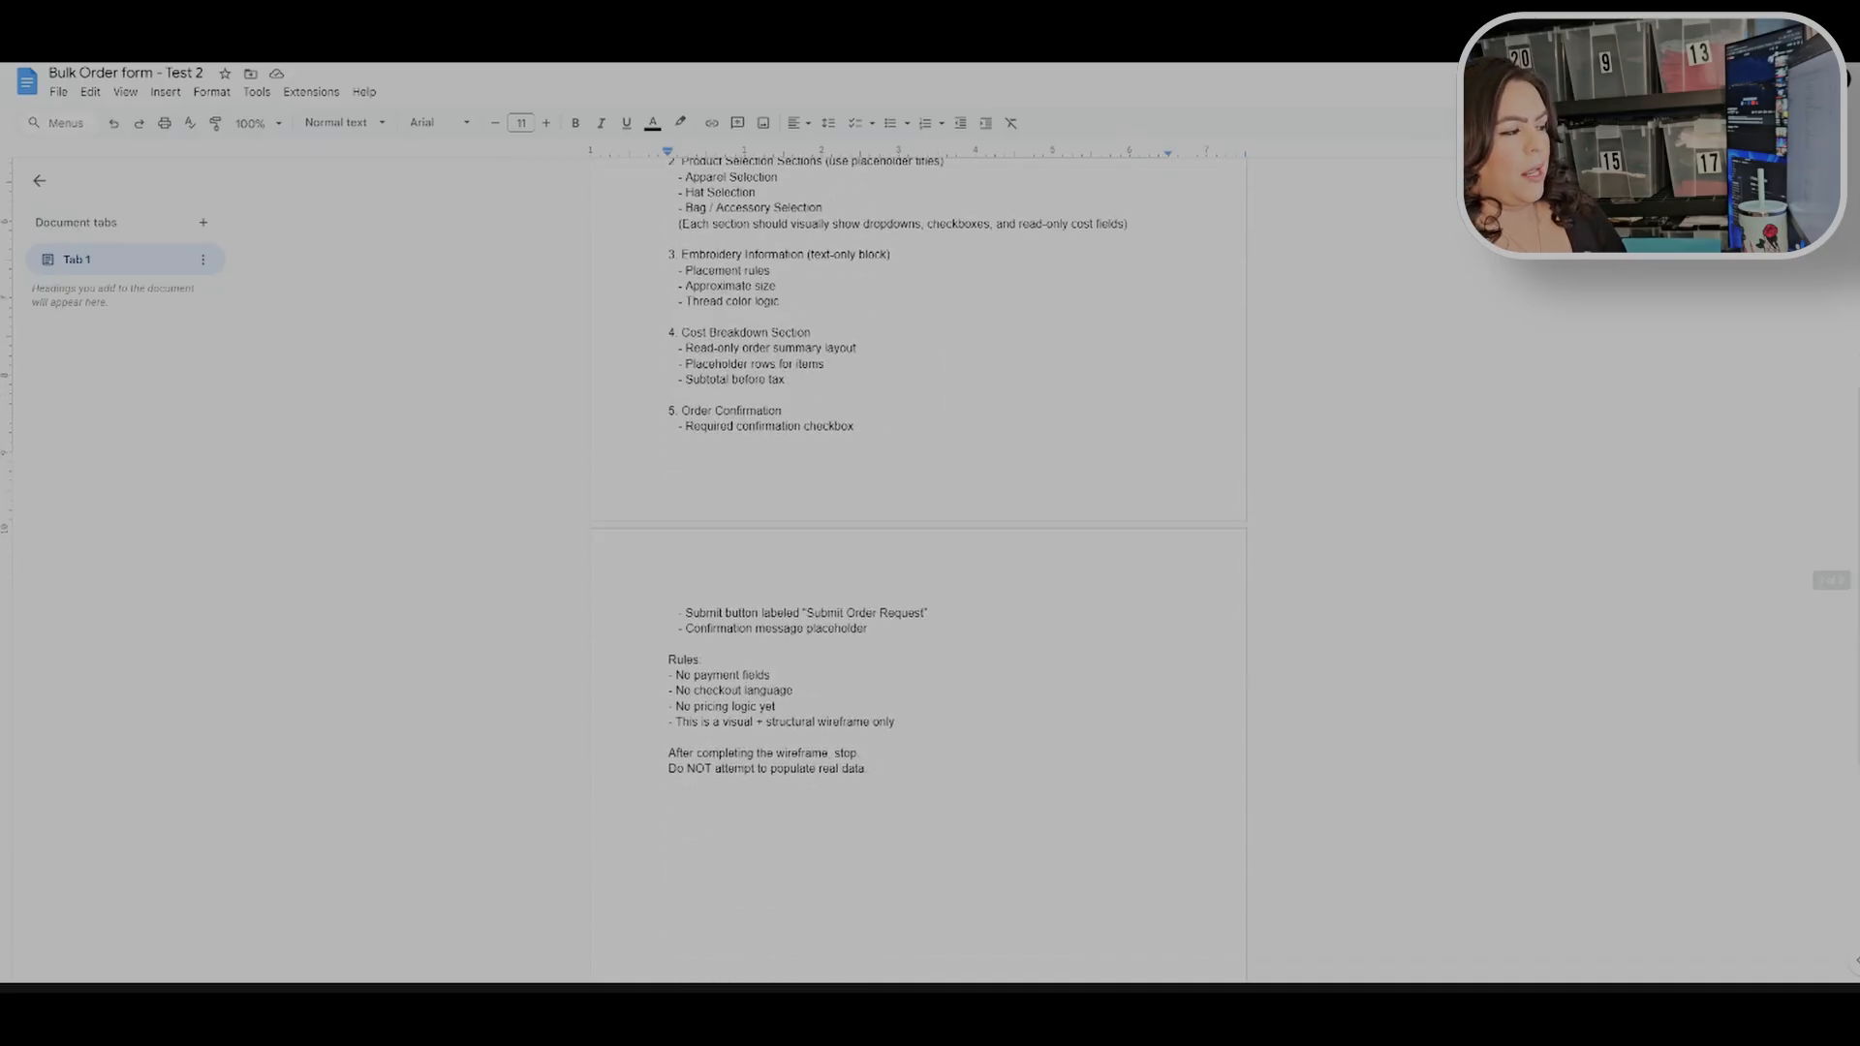
{"action": "scroll", "coordinate": [731, 488], "scroll_direction": "up", "scroll_amount": 5}
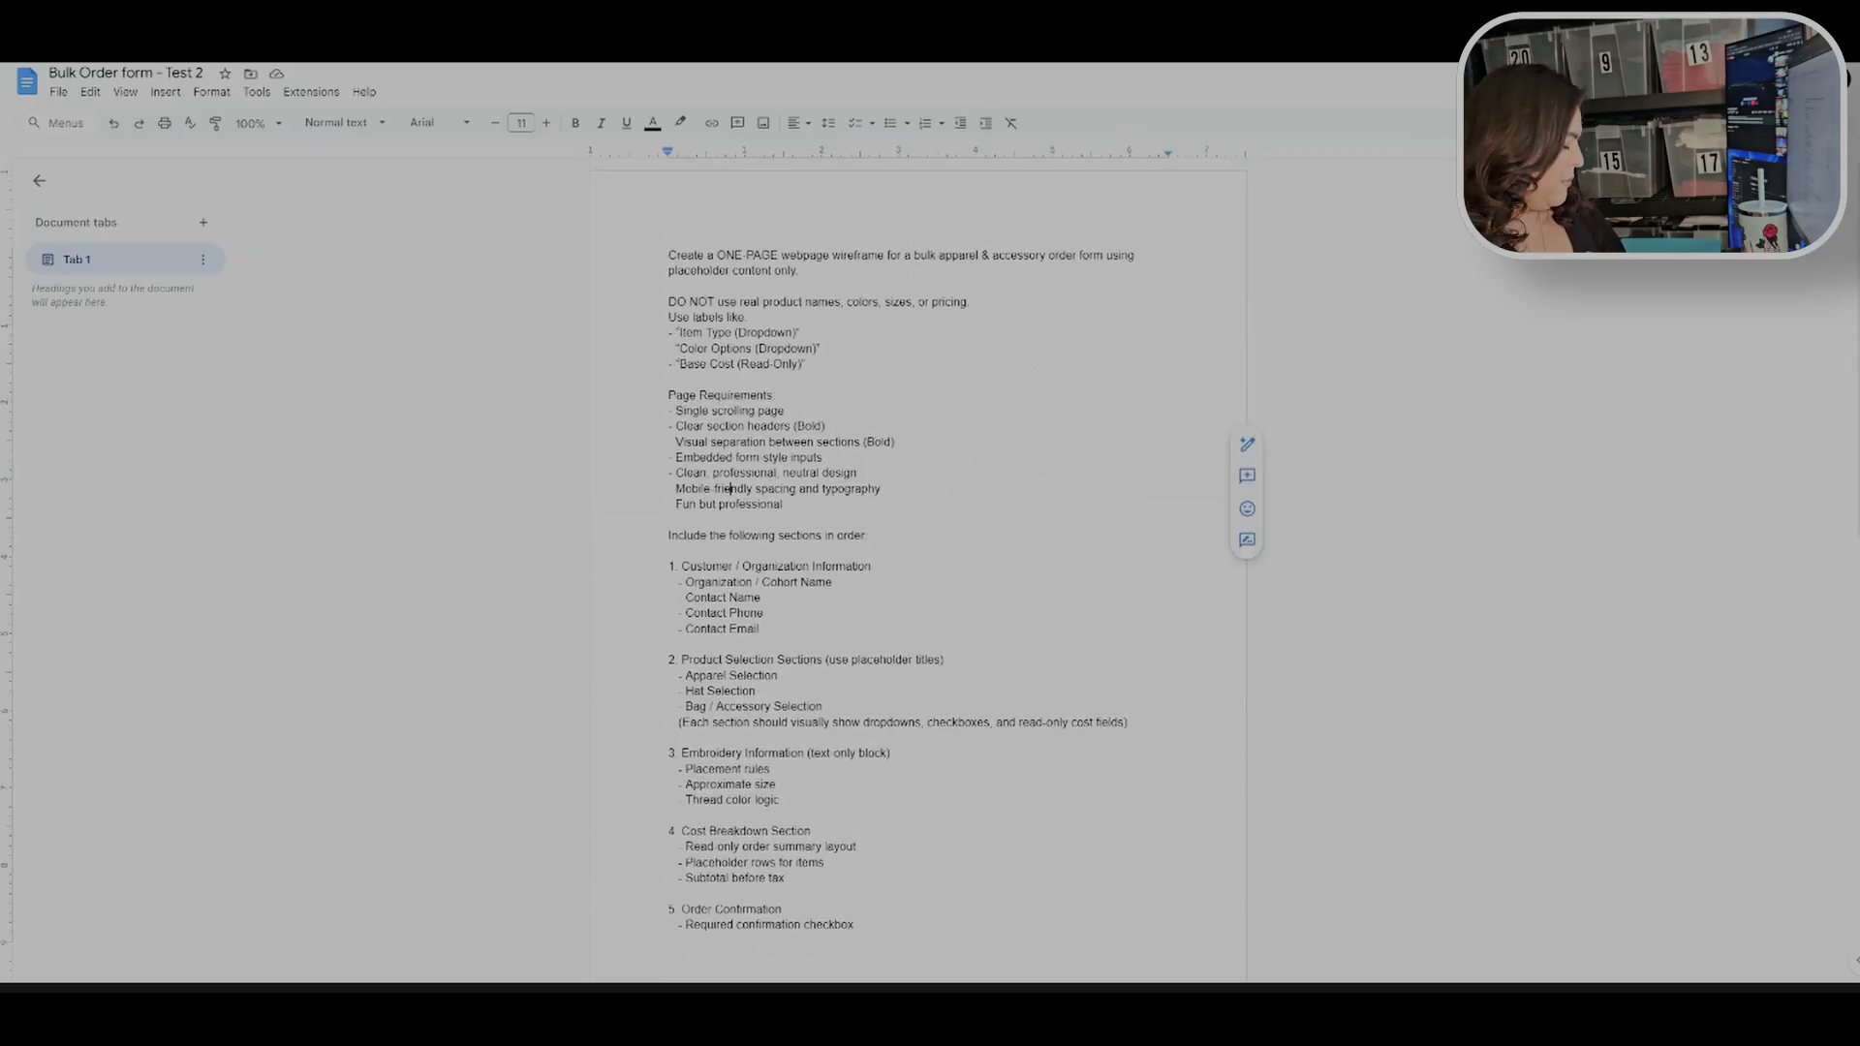
{"action": "key", "text": "ctrl+a"}
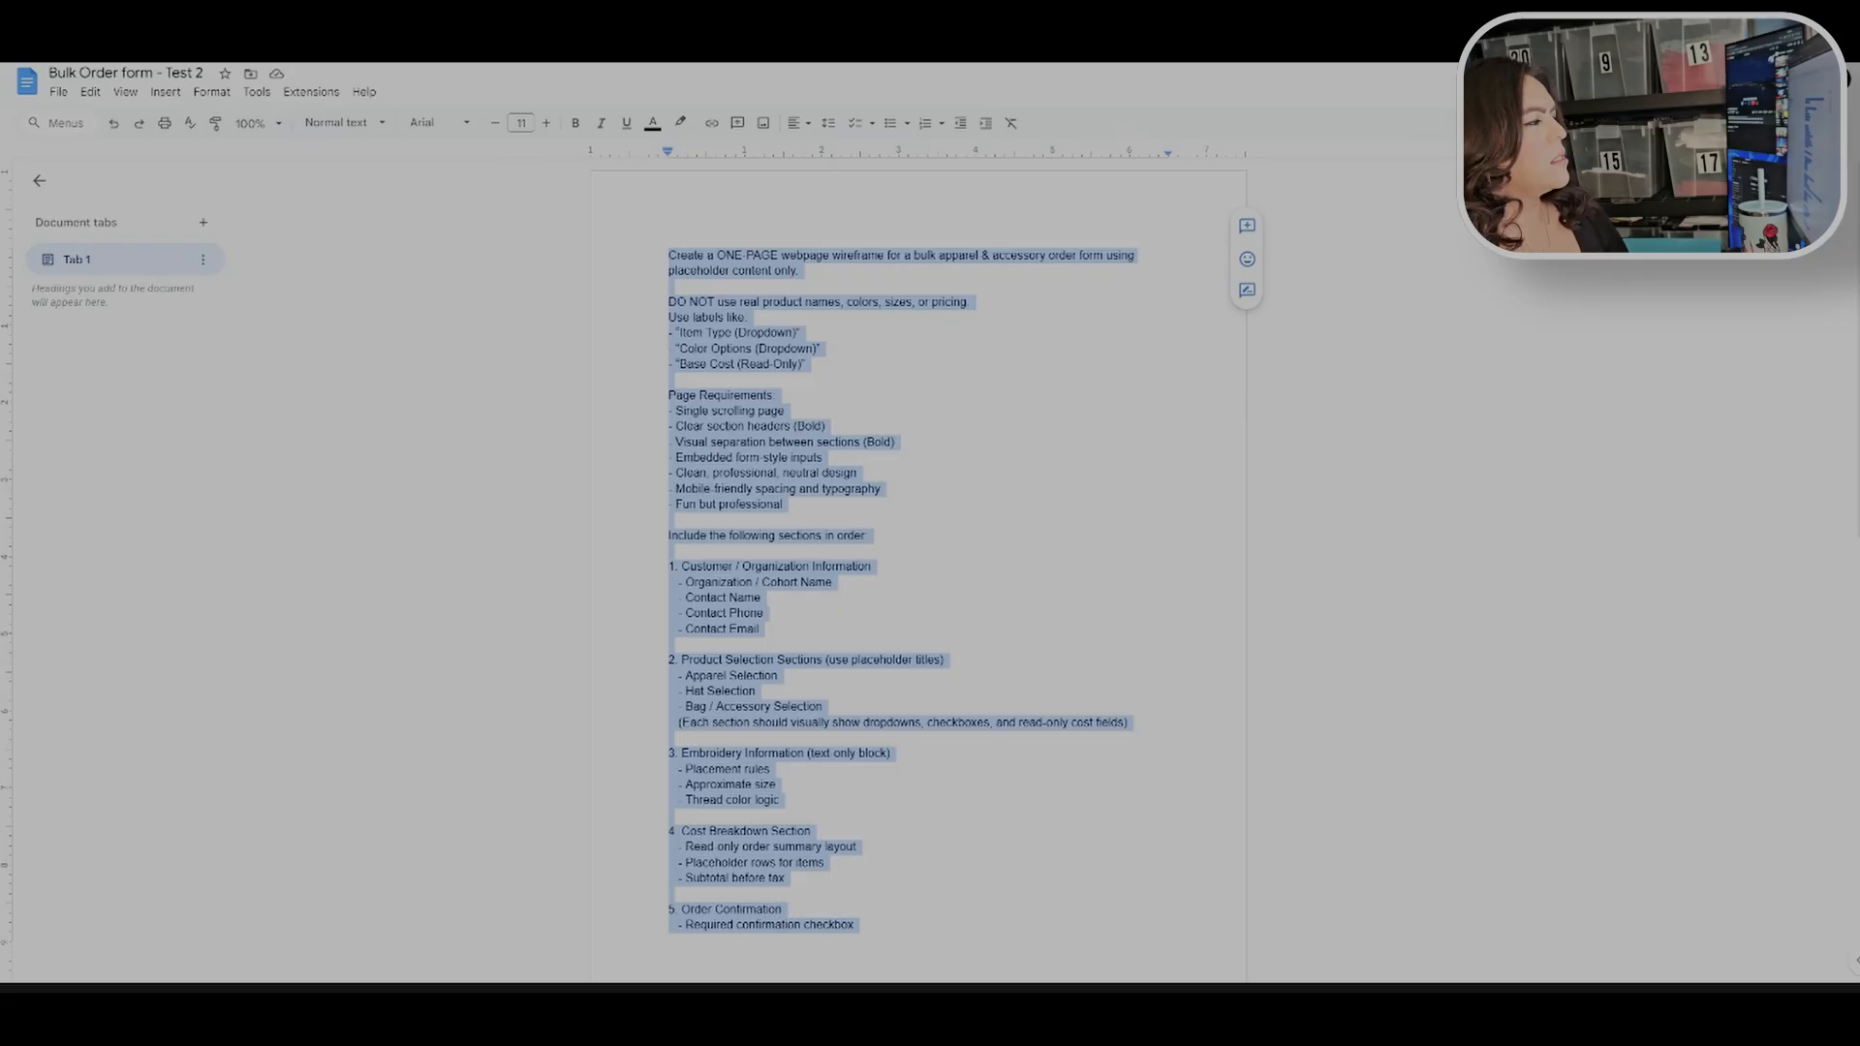
{"action": "right_click", "coordinate": [756, 409]}
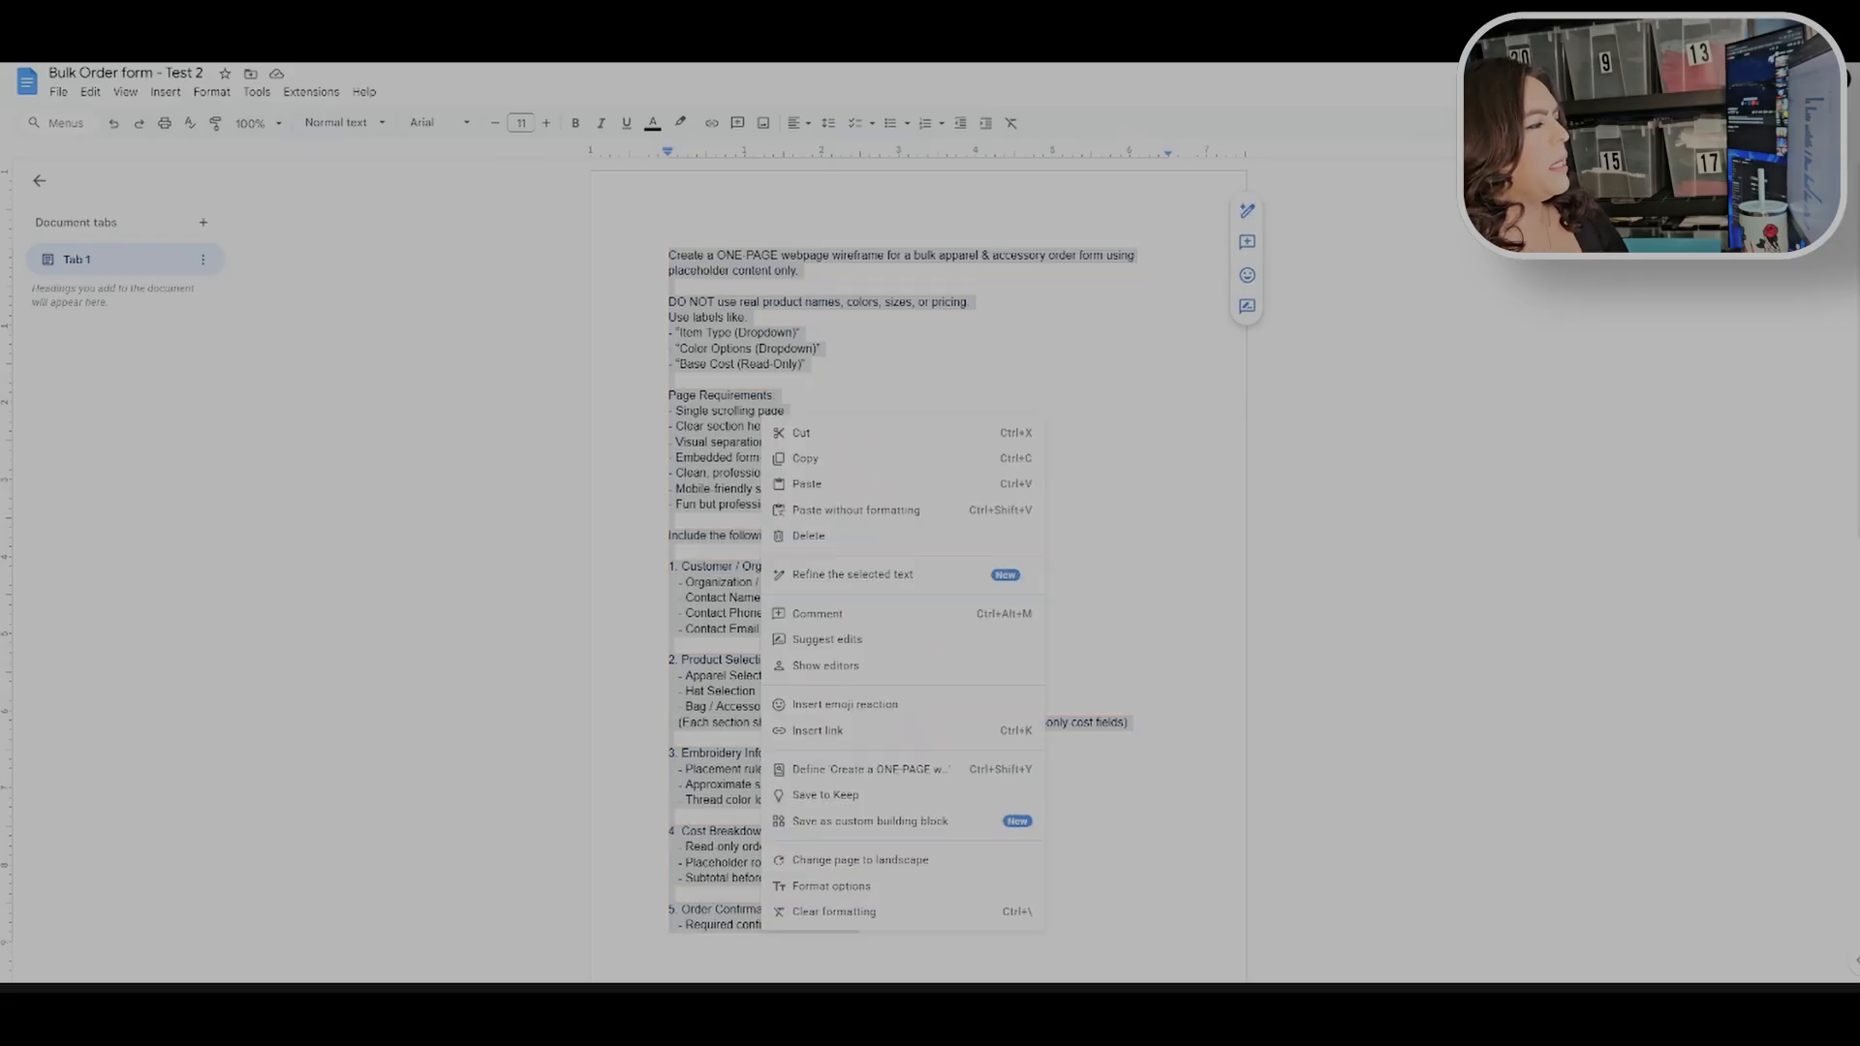
{"action": "left_click", "coordinate": [839, 462]}
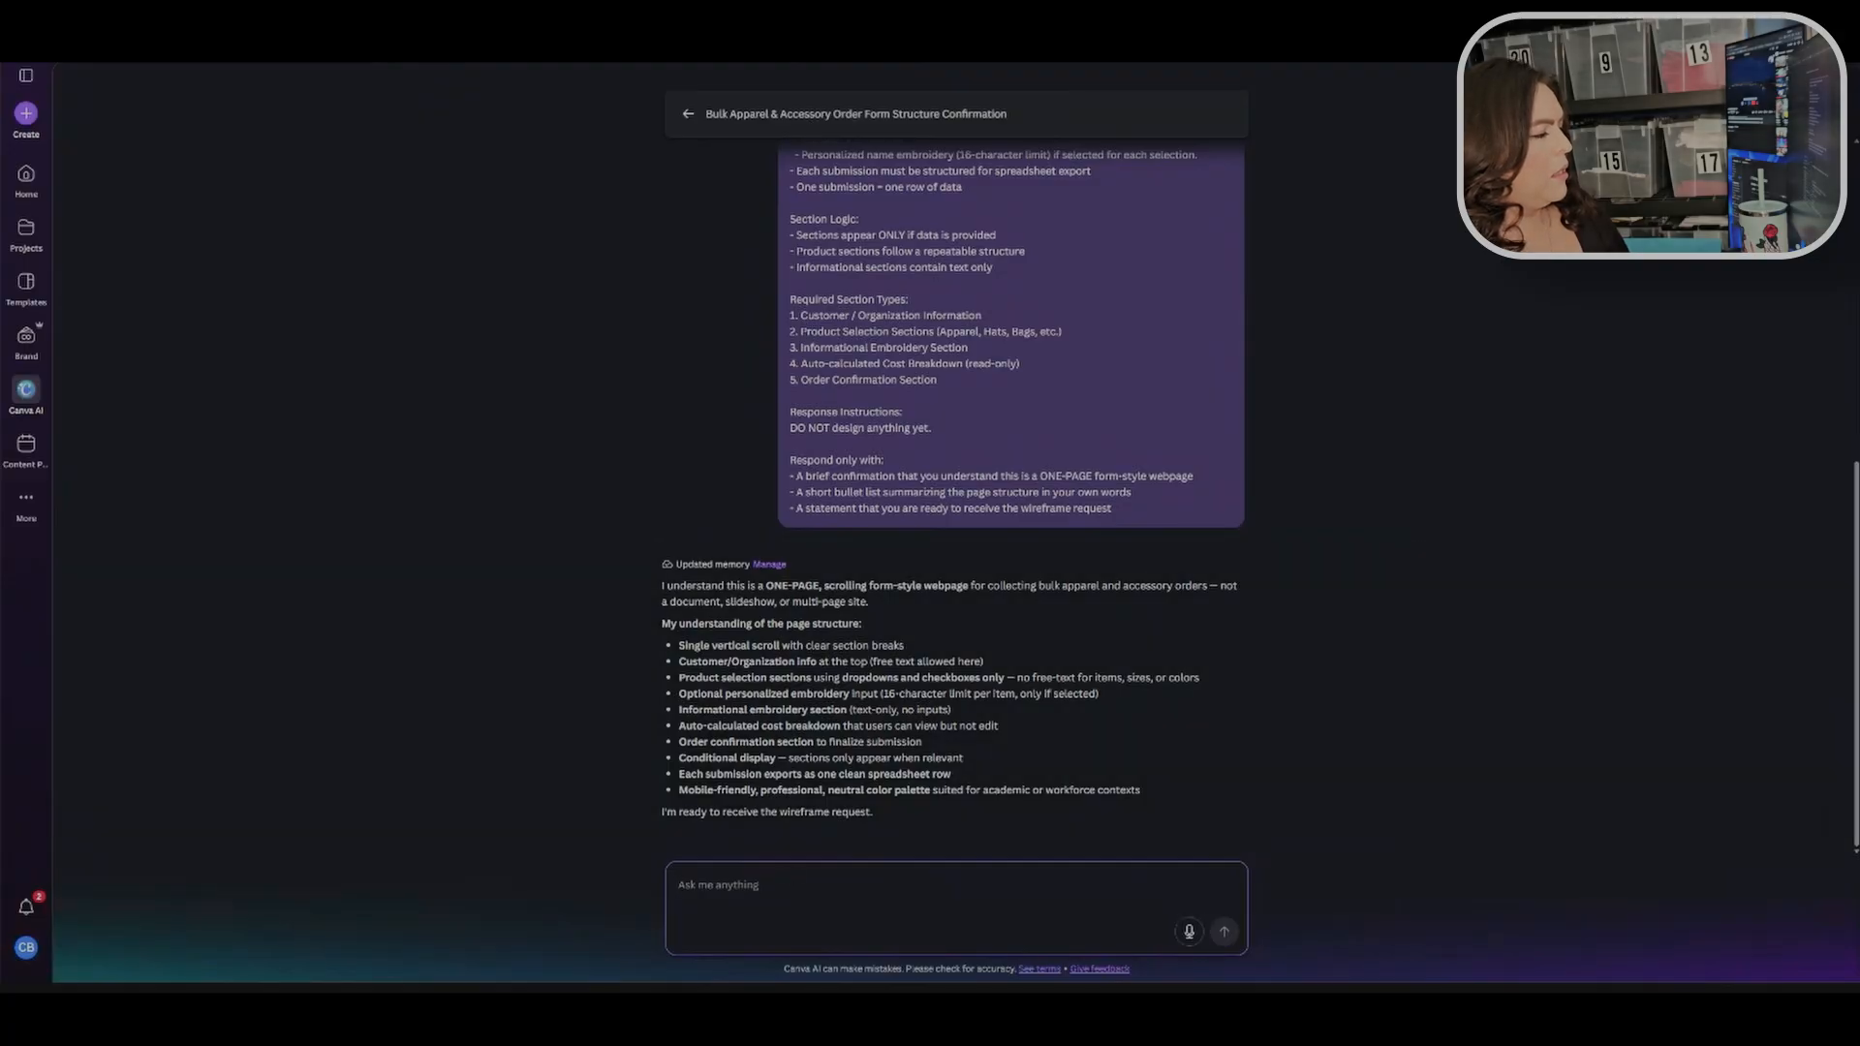
{"action": "key", "text": "ctrl+v"}
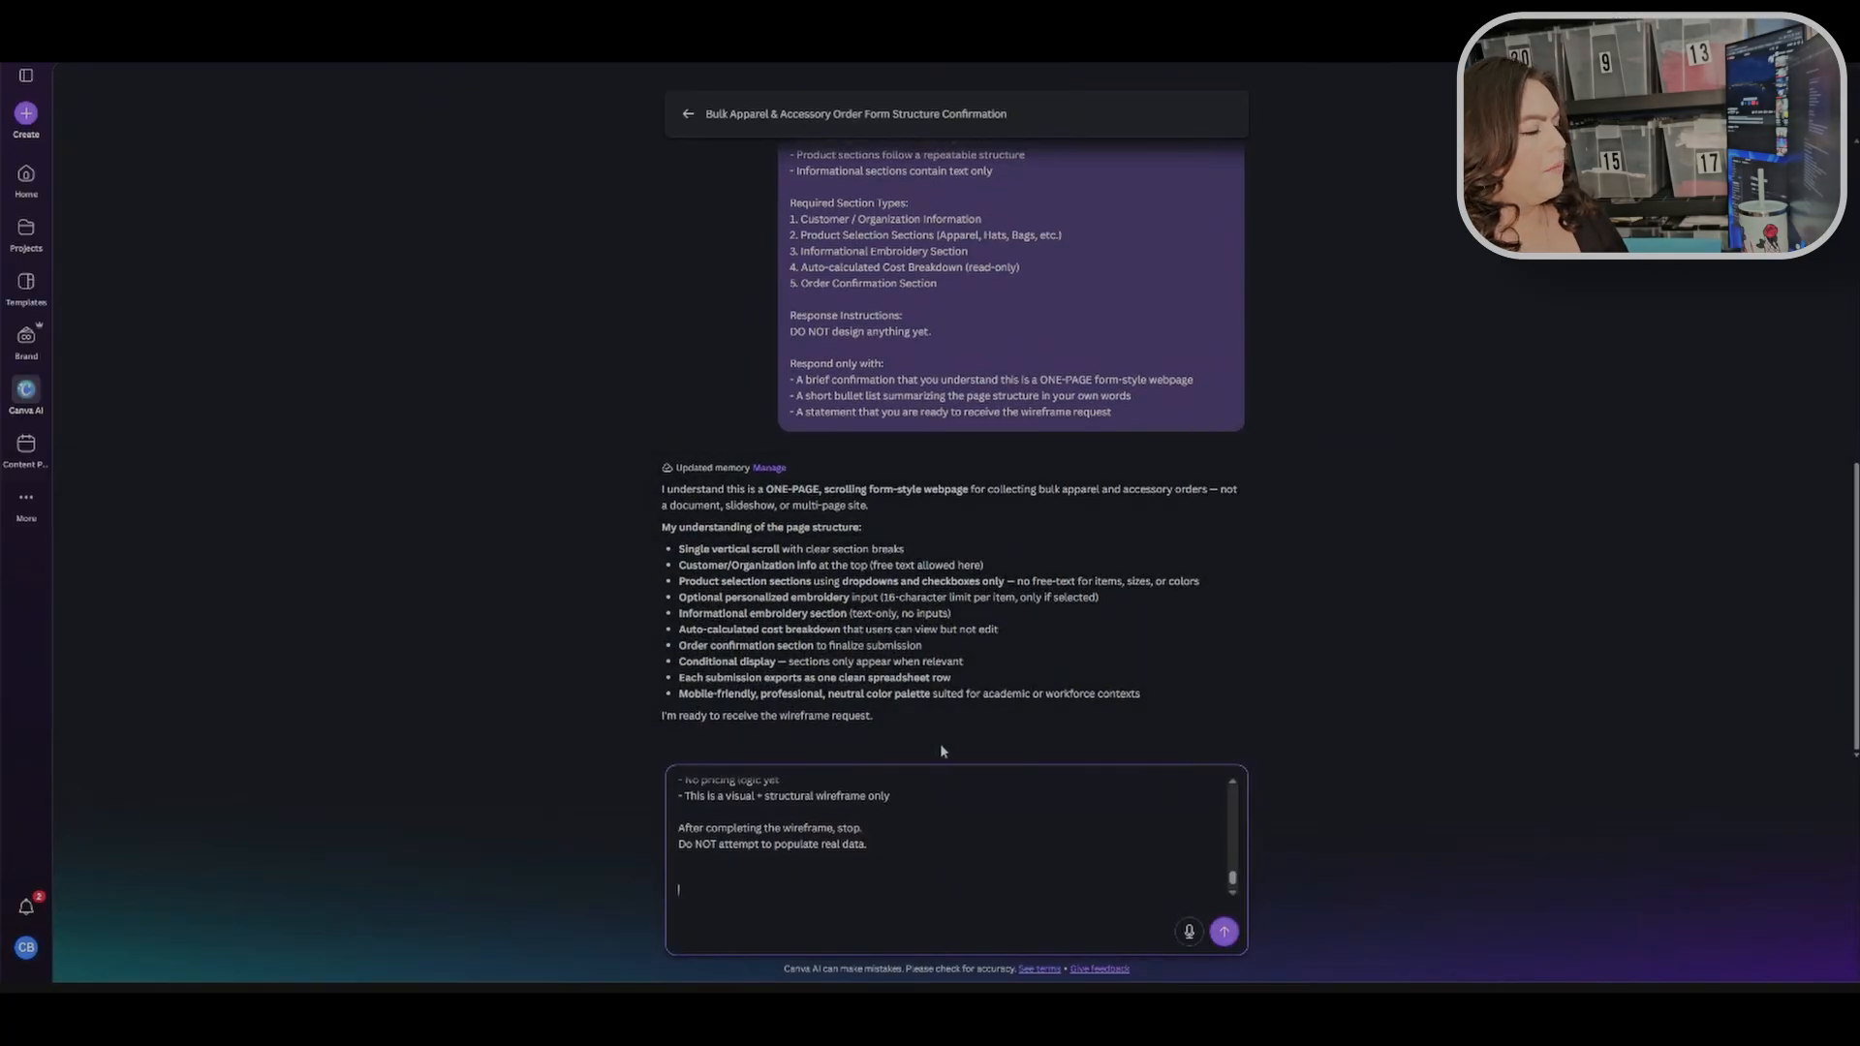
{"action": "key", "text": "Return"}
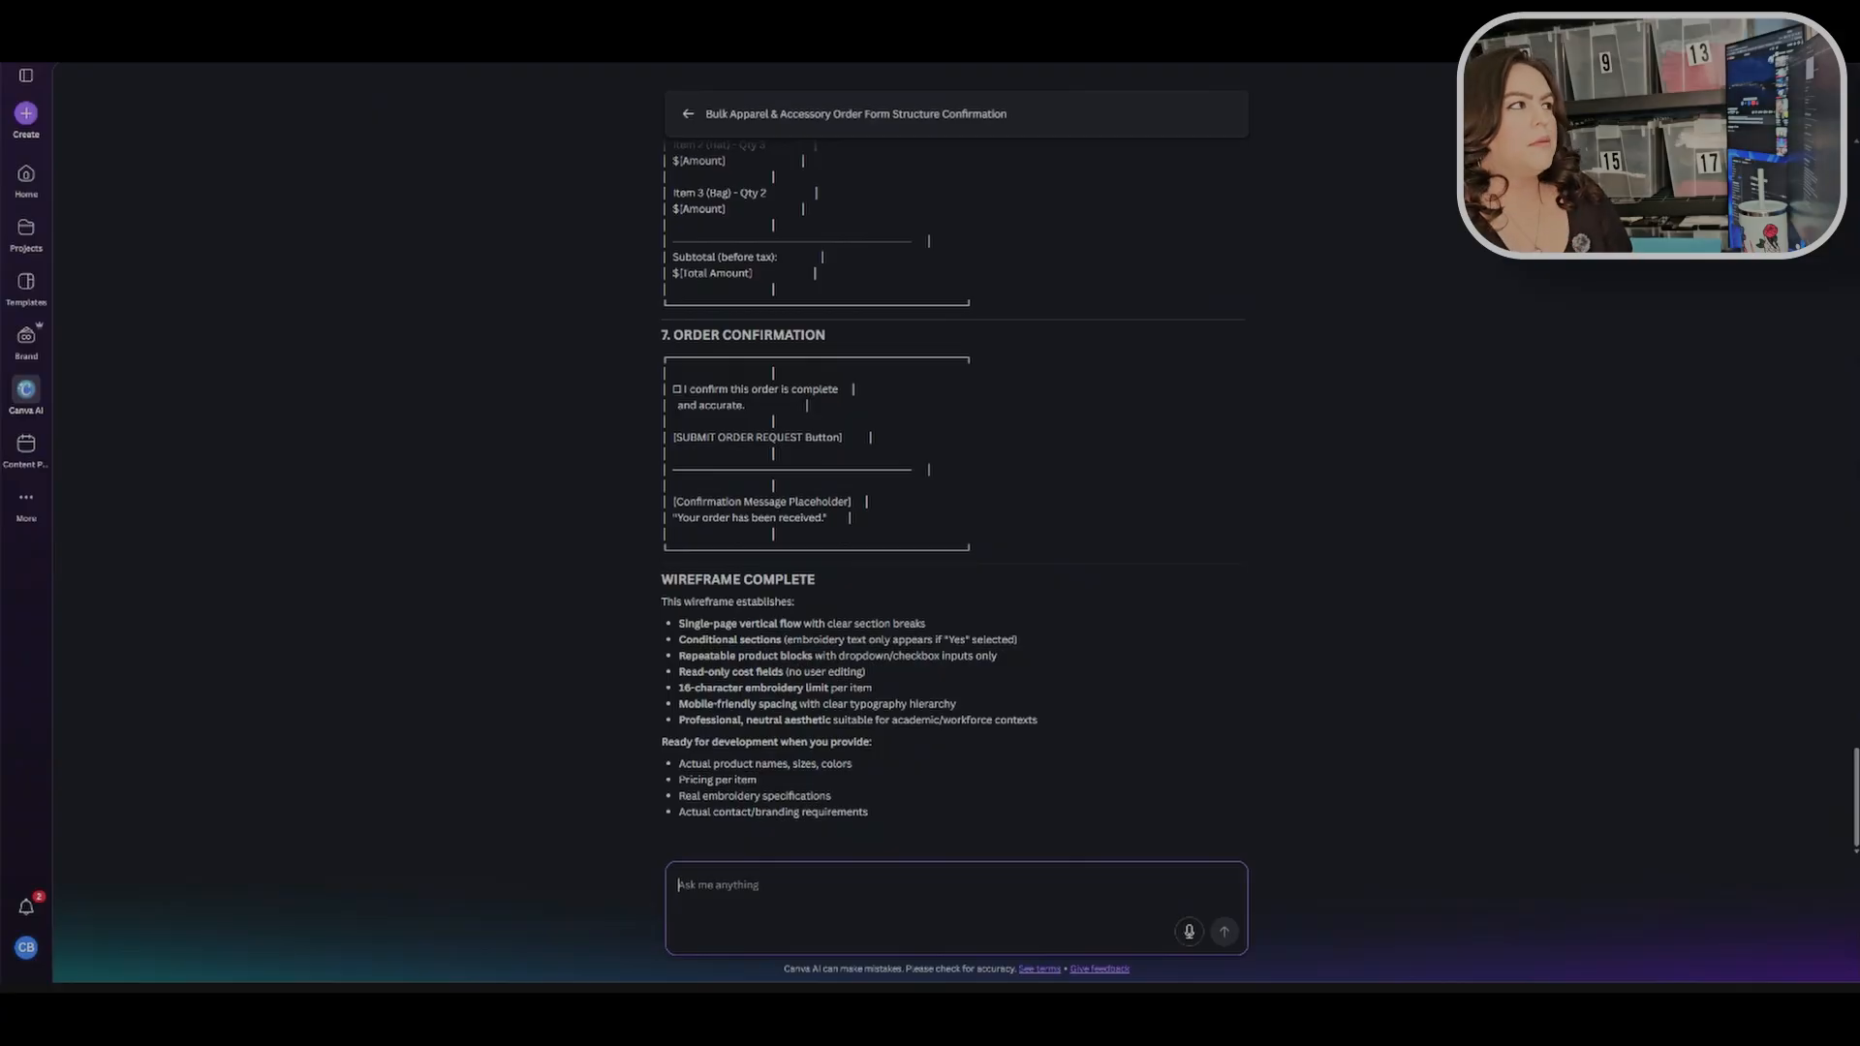
Step: Review ChatGPT's Prompt 3 final data population template, highlighting its item name placeholders
{"action": "left_click", "coordinate": [623, 25]}
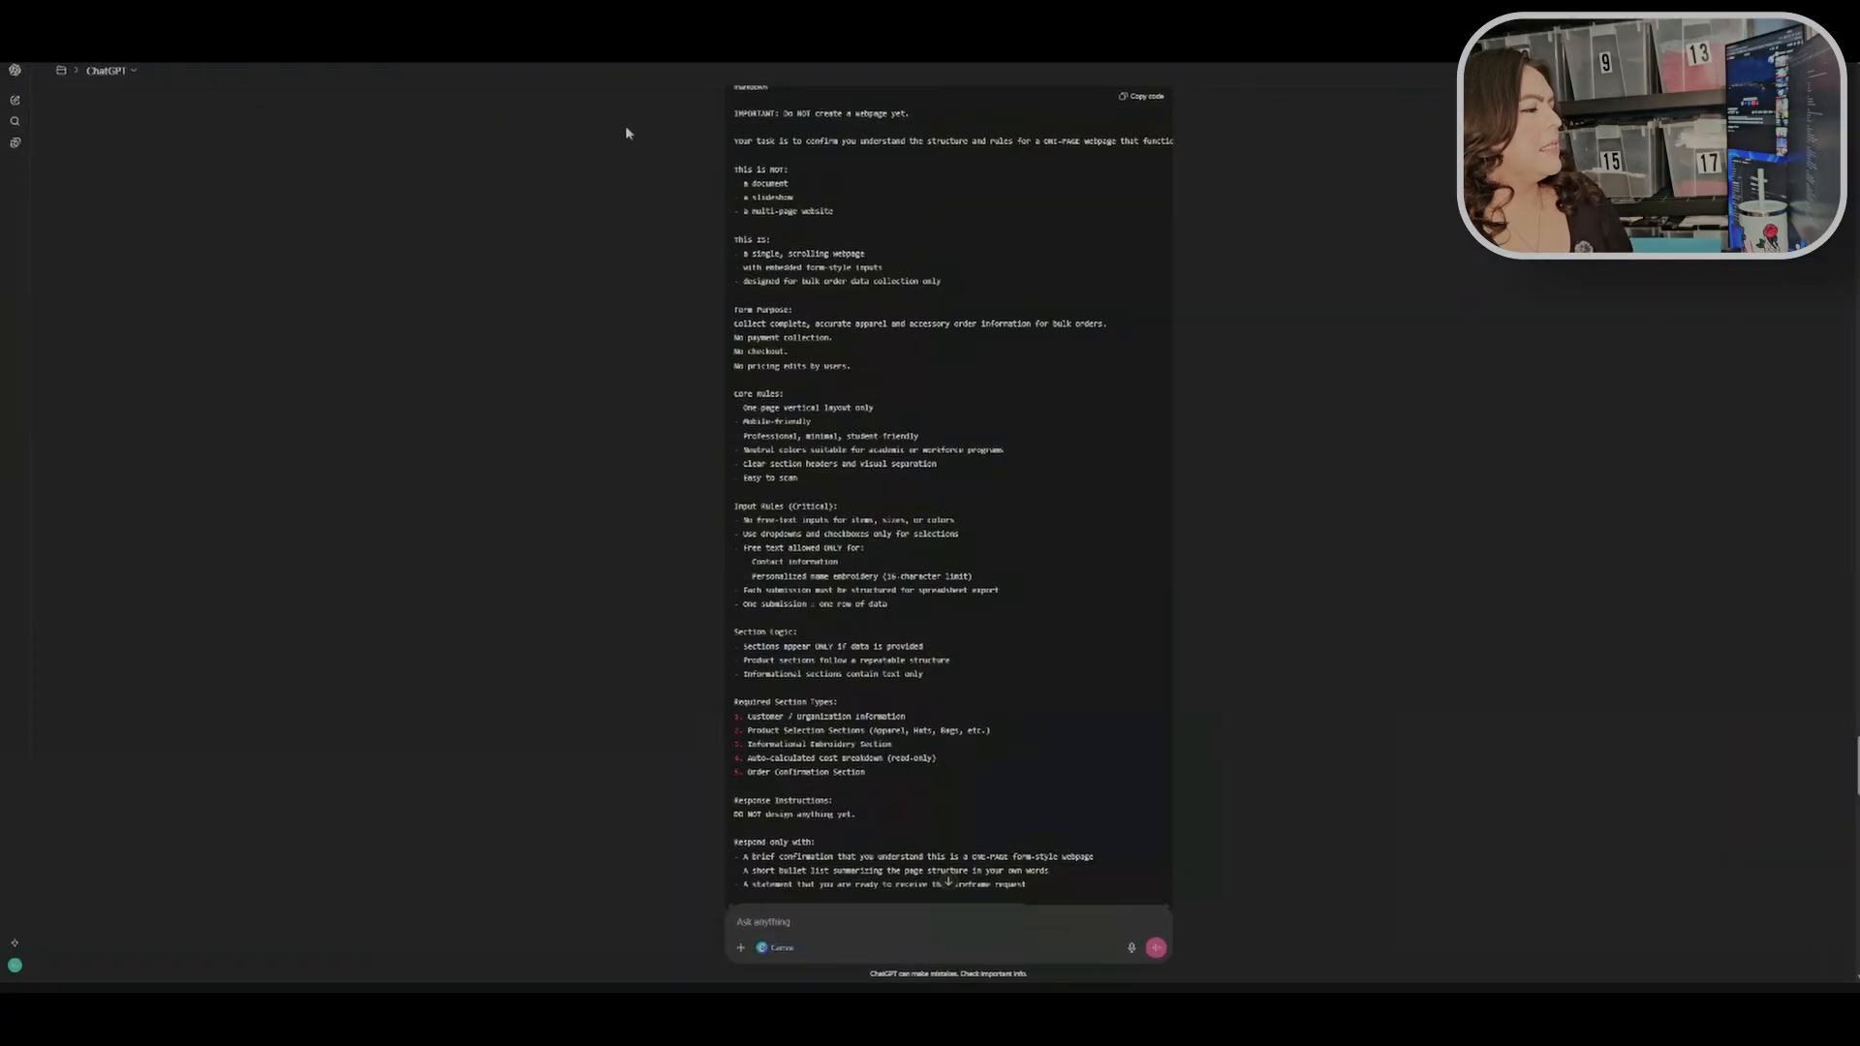
{"action": "scroll", "coordinate": [1260, 658], "scroll_direction": "down", "scroll_amount": 15}
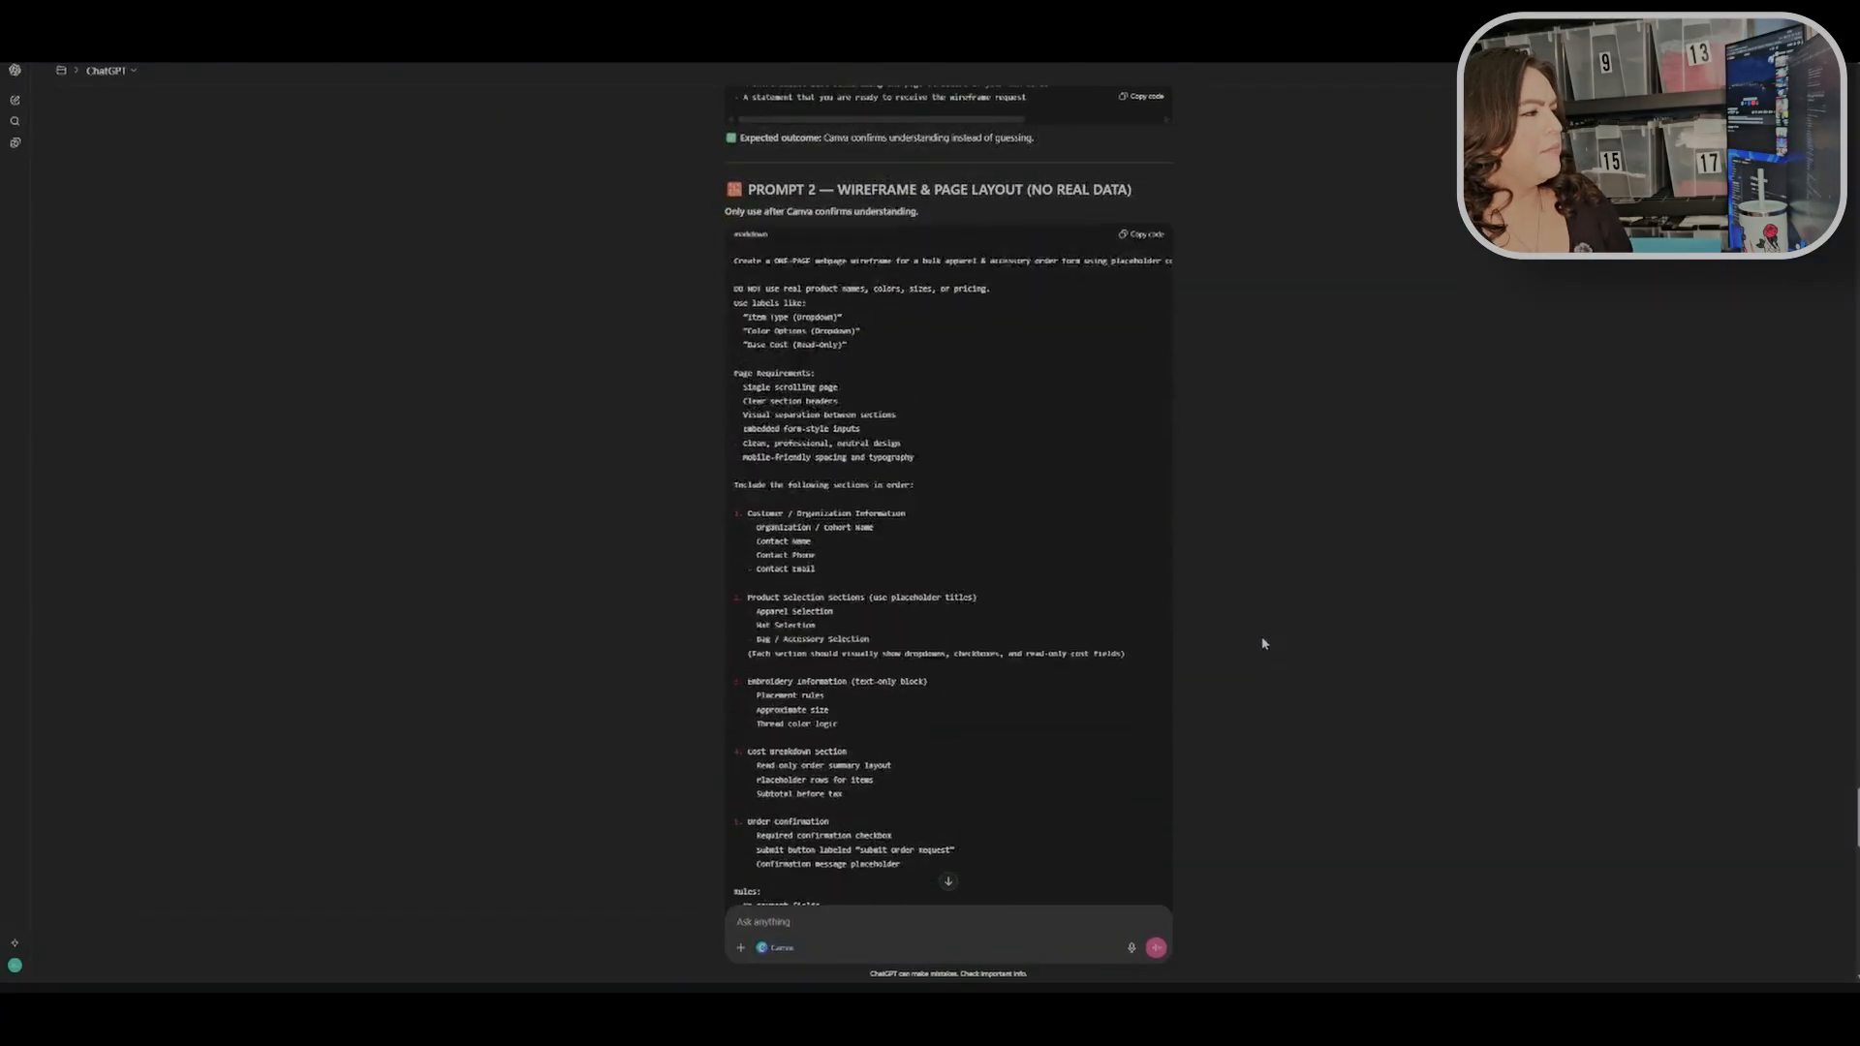
{"action": "scroll", "coordinate": [1258, 606], "scroll_direction": "down", "scroll_amount": 5}
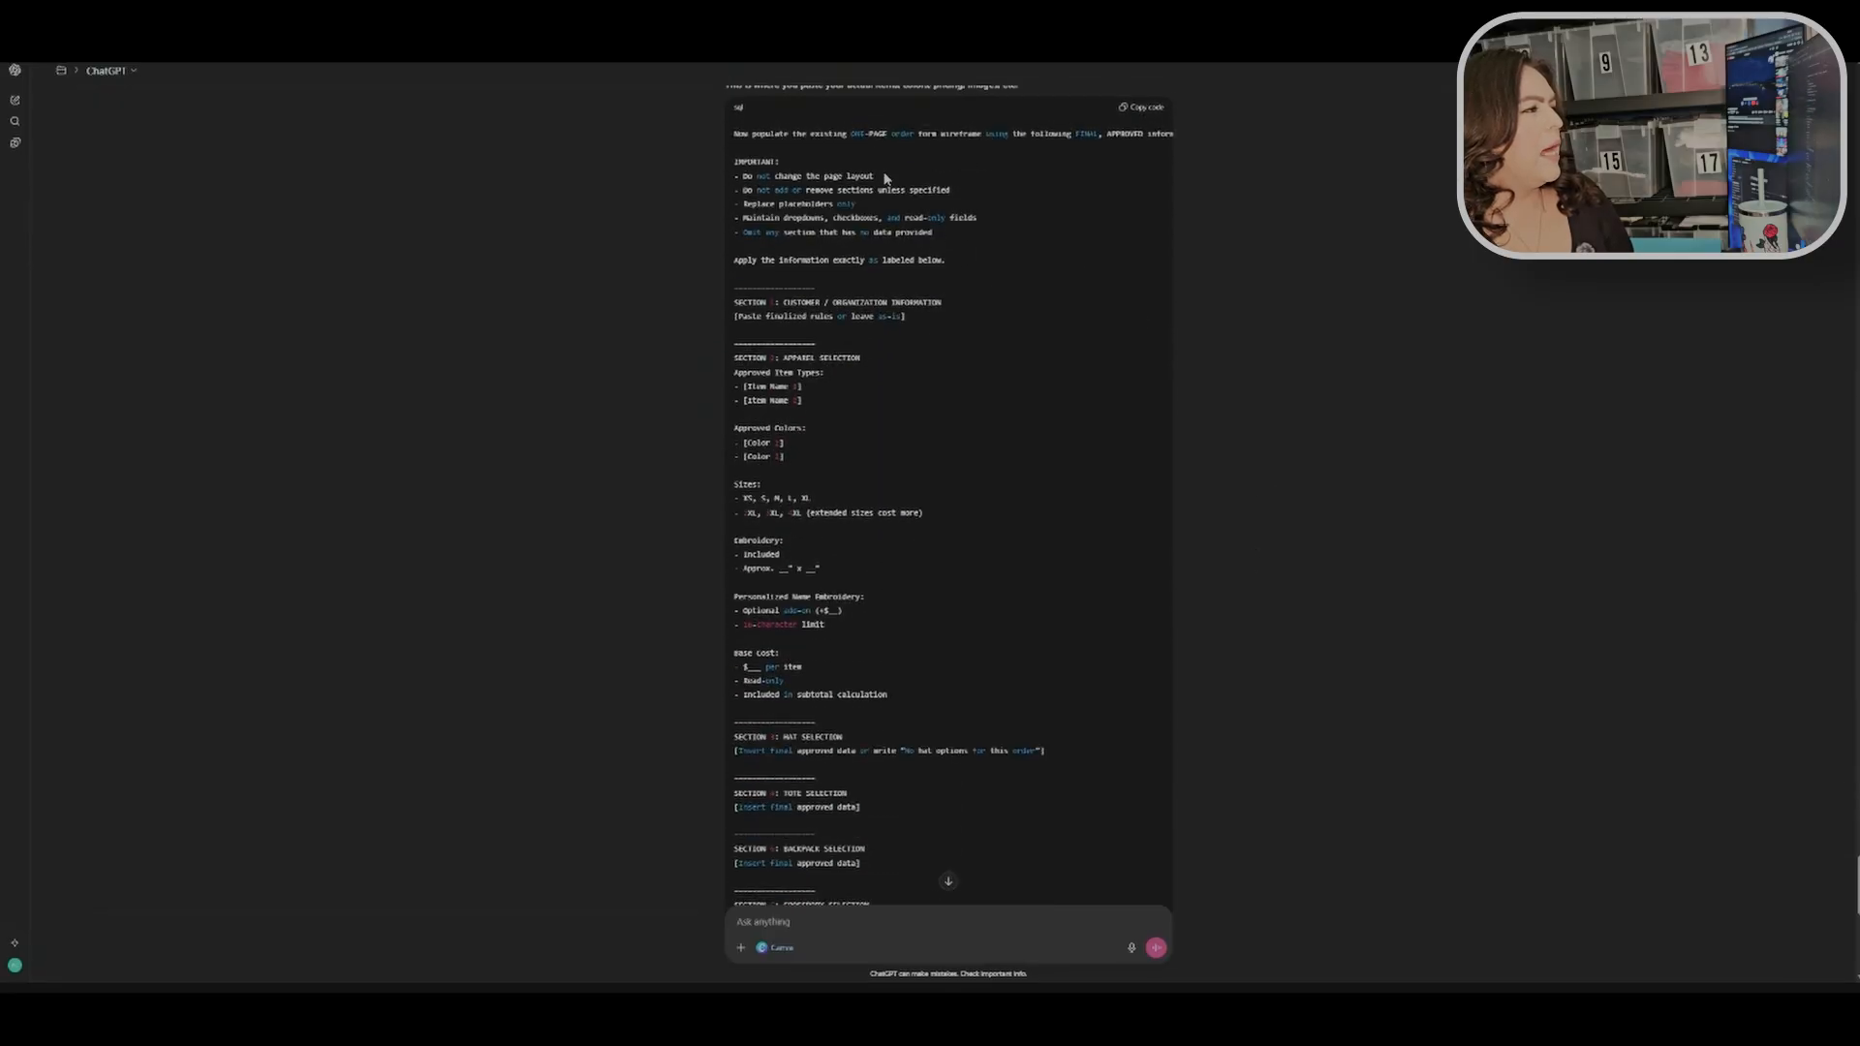
{"action": "scroll", "coordinate": [907, 268], "scroll_direction": "up", "scroll_amount": 2}
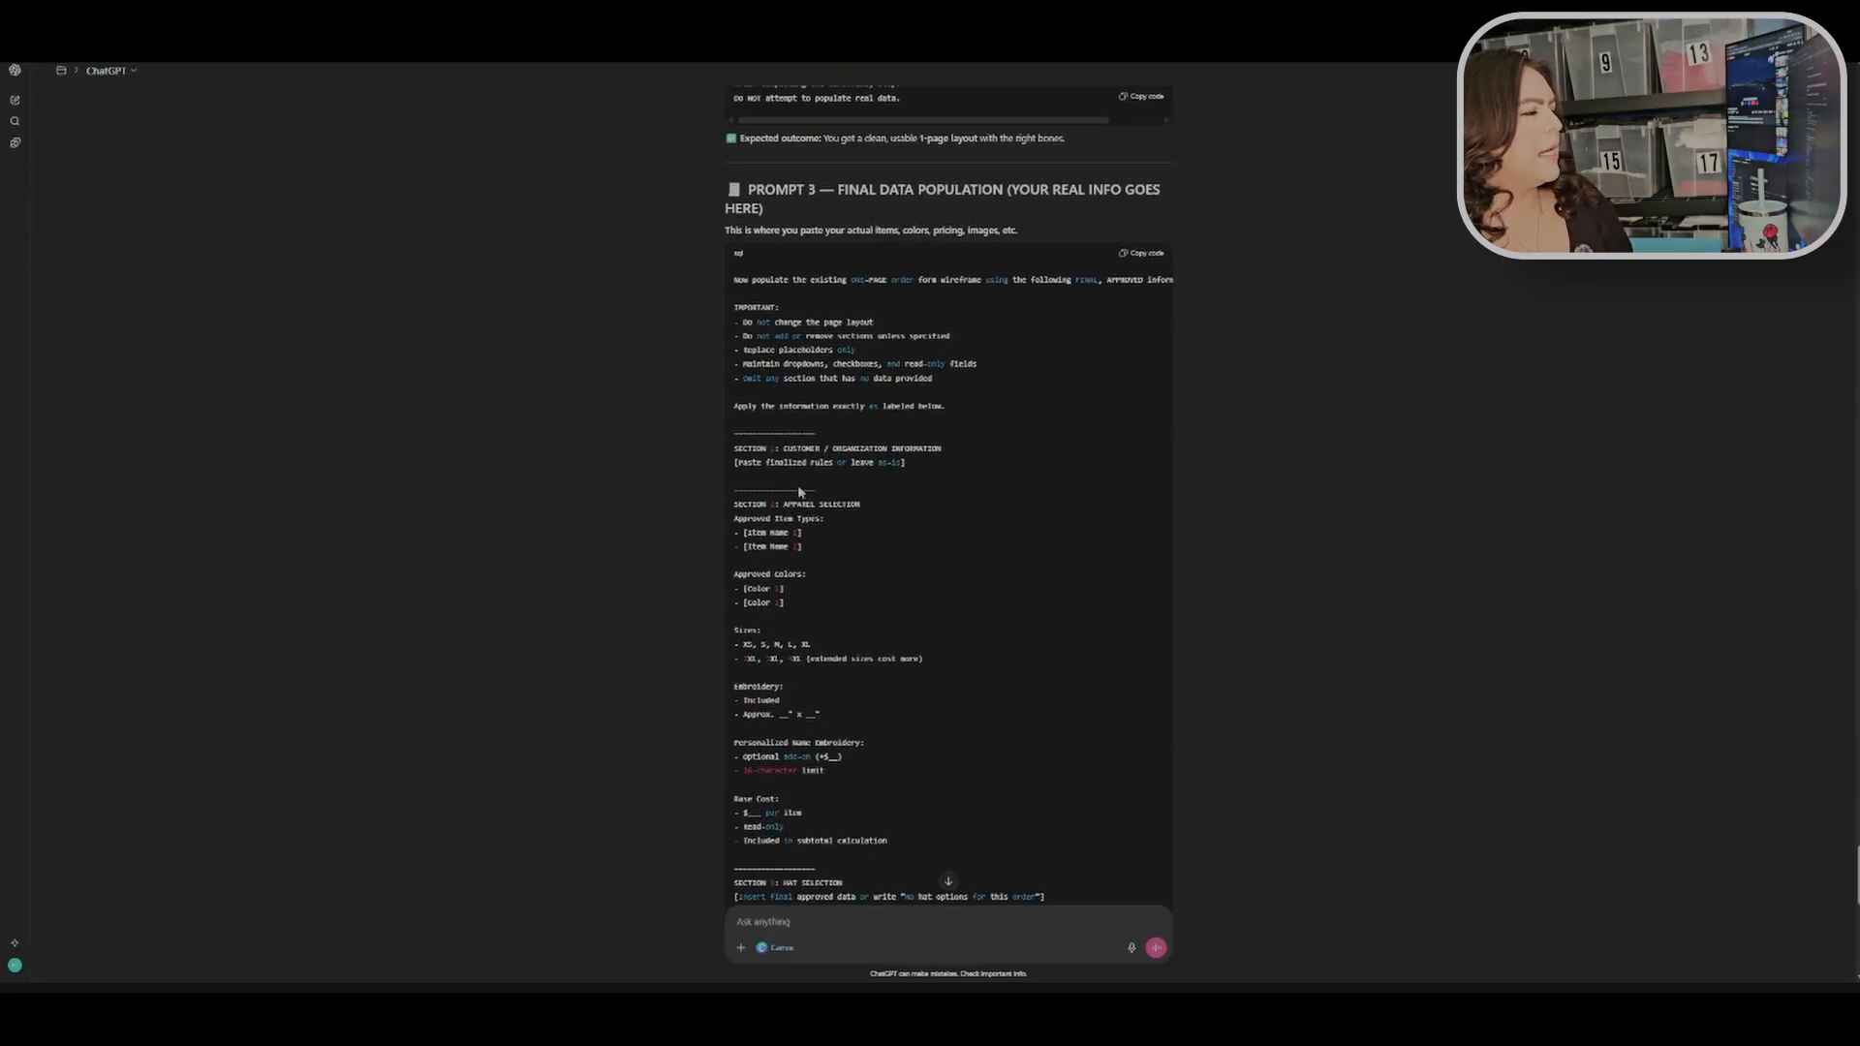
{"action": "left_click_drag", "start_coordinate": [803, 548], "coordinate": [748, 533]}
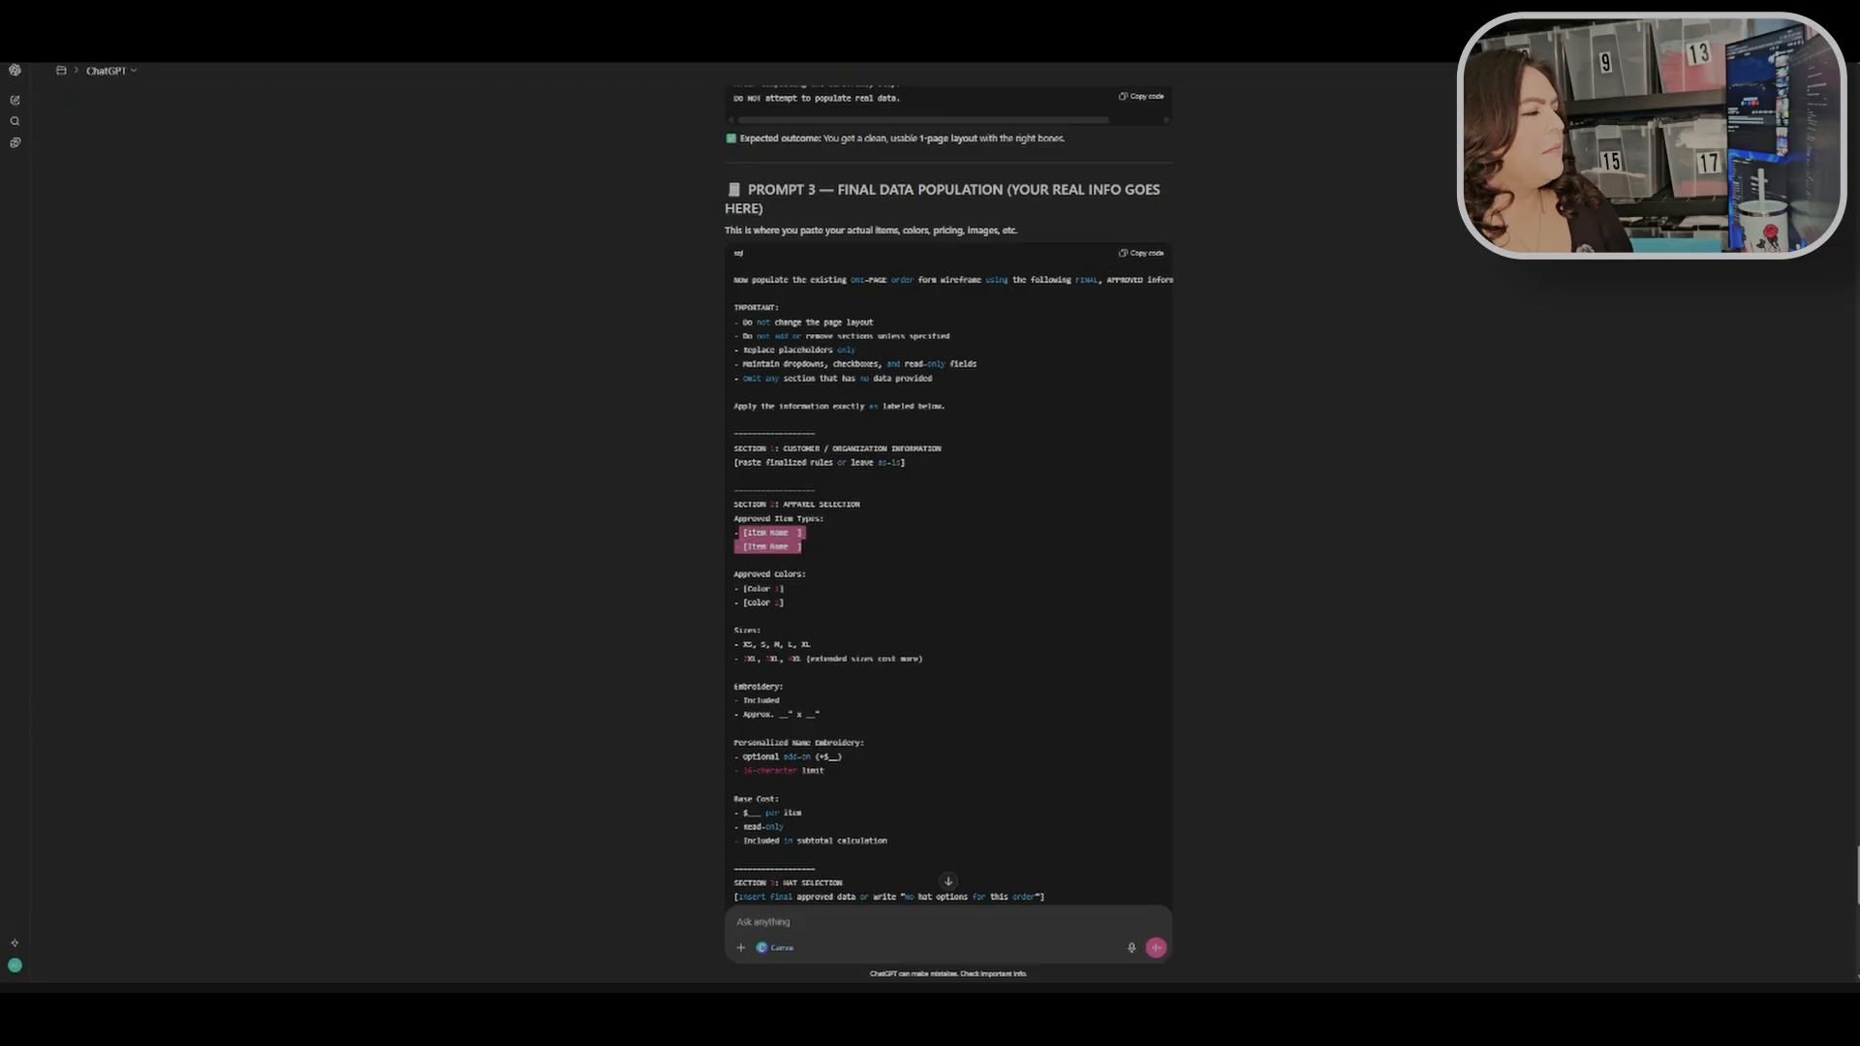
{"action": "mouse_move", "coordinate": [914, 465]}
{"action": "left_mouse_down"}
{"action": "mouse_move", "coordinate": [728, 470]}
{"action": "mouse_move", "coordinate": [890, 469]}
{"action": "left_mouse_up"}
{"action": "left_click", "coordinate": [959, 409]}
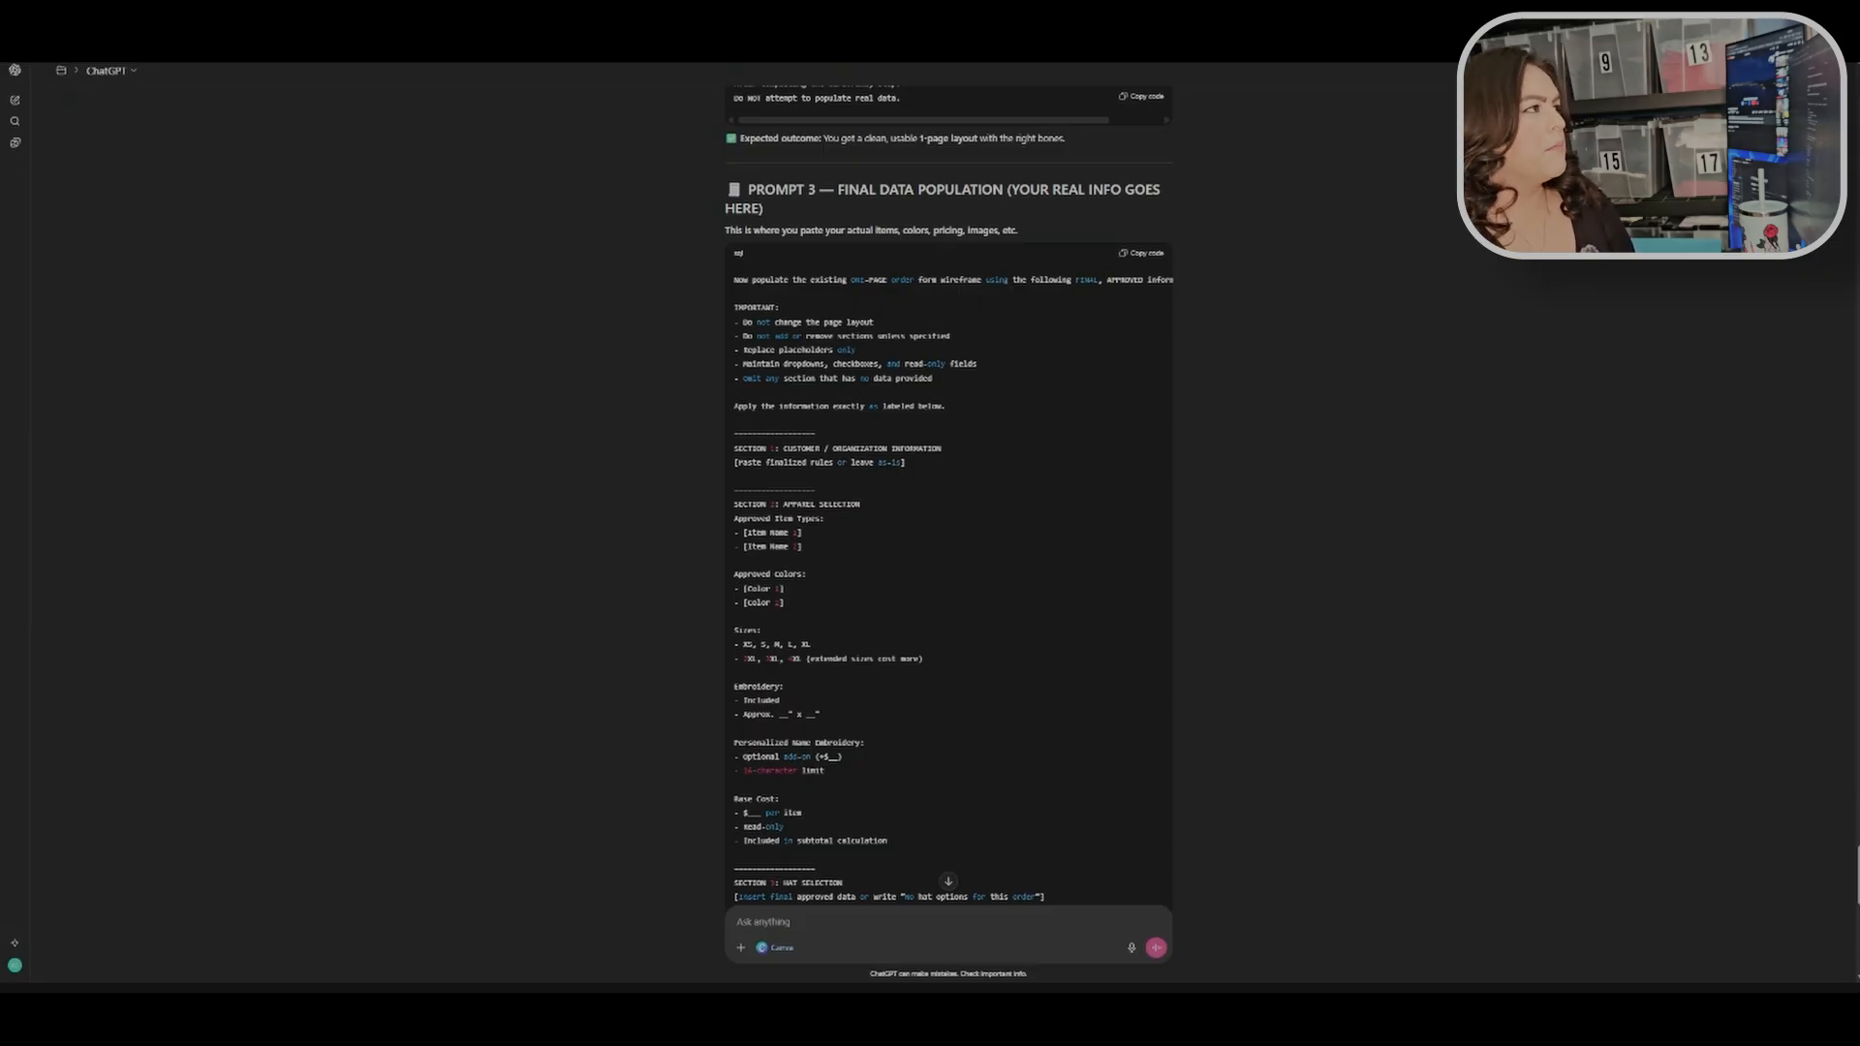
Step: Open a new tab and the Bulk Order form - Test 3 document
{"action": "key", "text": "ctrl+t"}
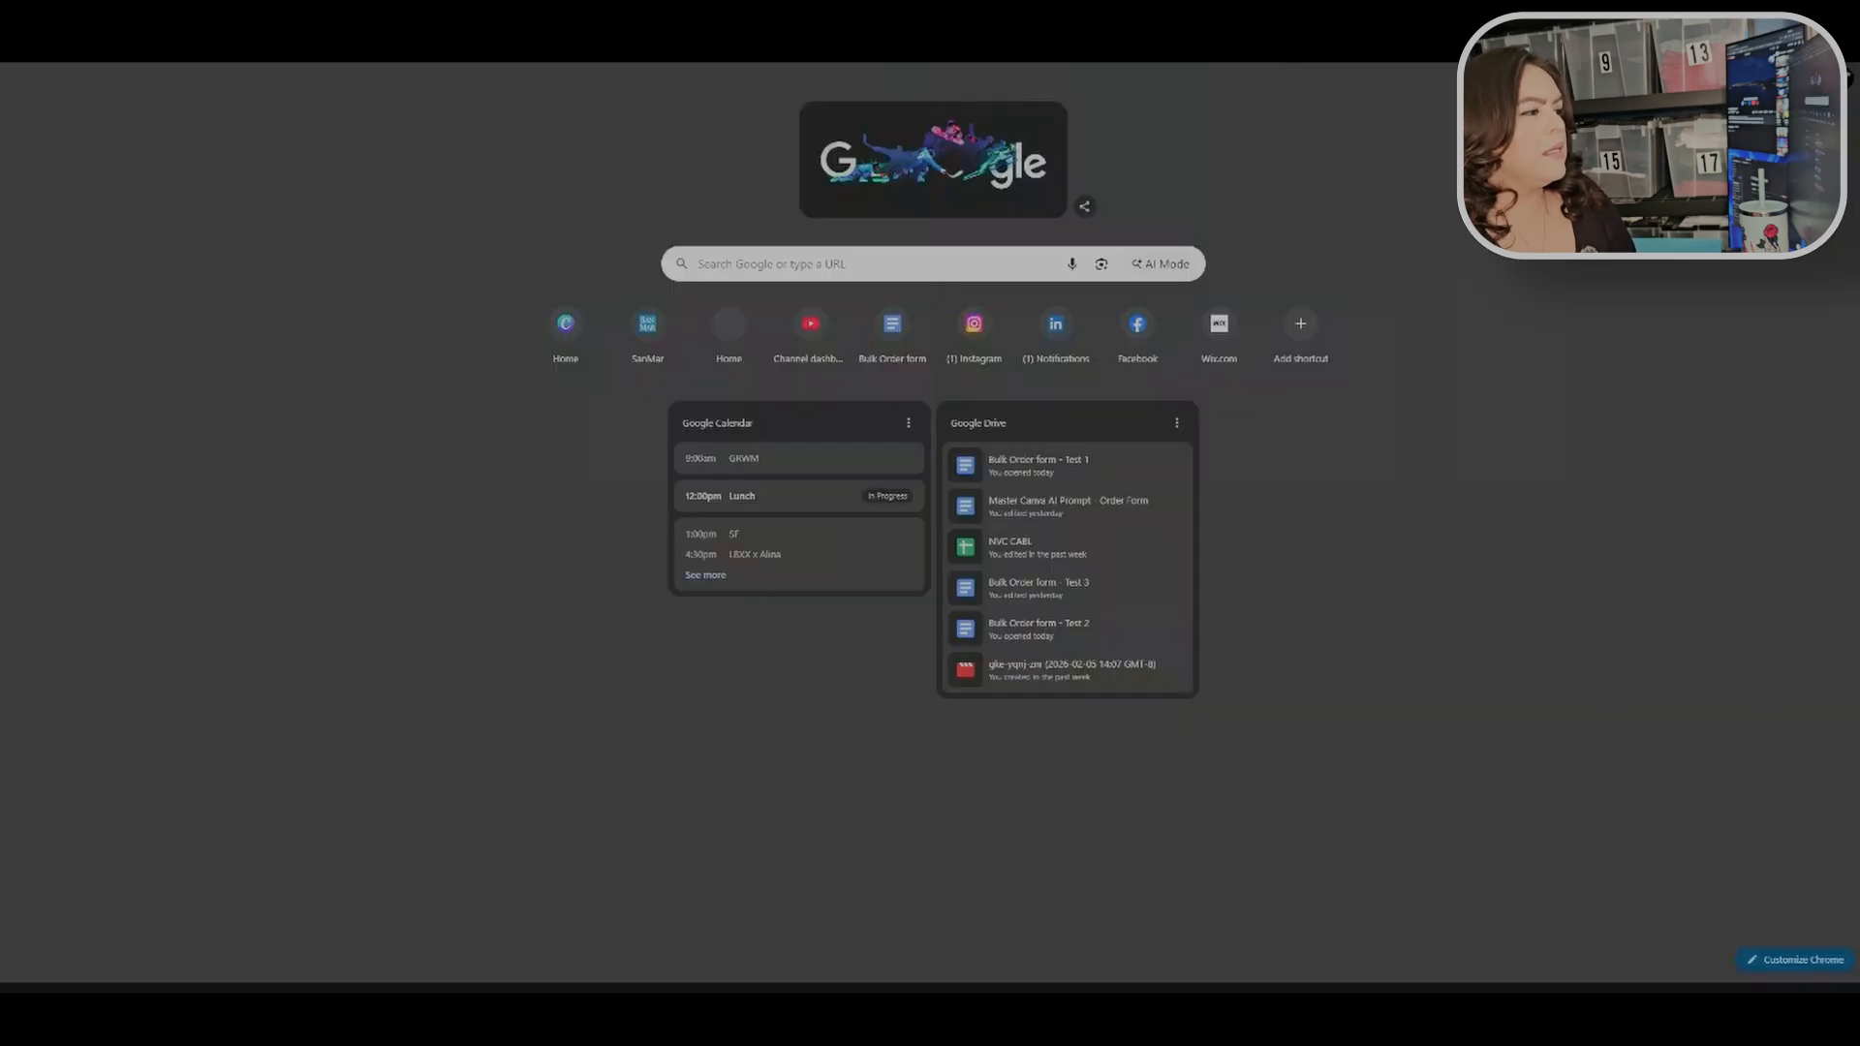
{"action": "left_click", "coordinate": [1107, 578]}
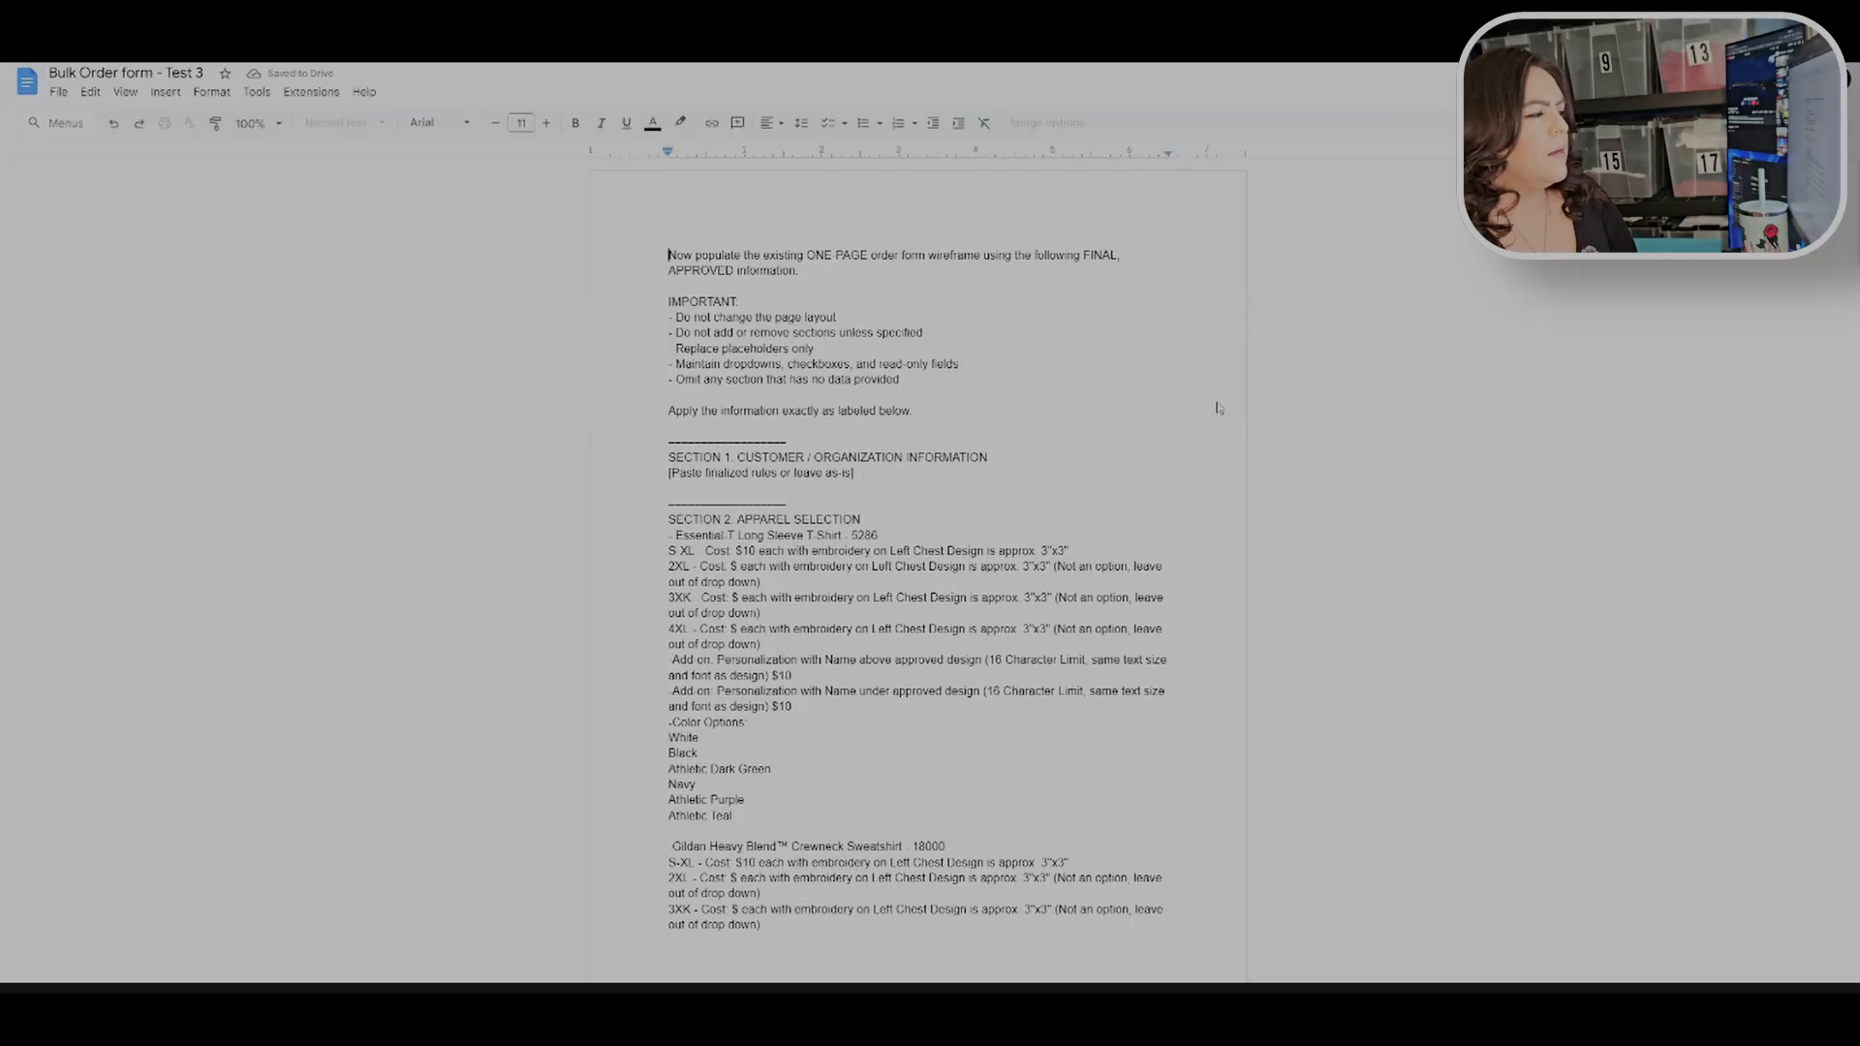
Step: Correct the size label "3XX" to "3X" in the Essential-T Long Sleeve T-Shirt size lines of the Test 3 prompt
{"action": "left_click", "coordinate": [1277, 451]}
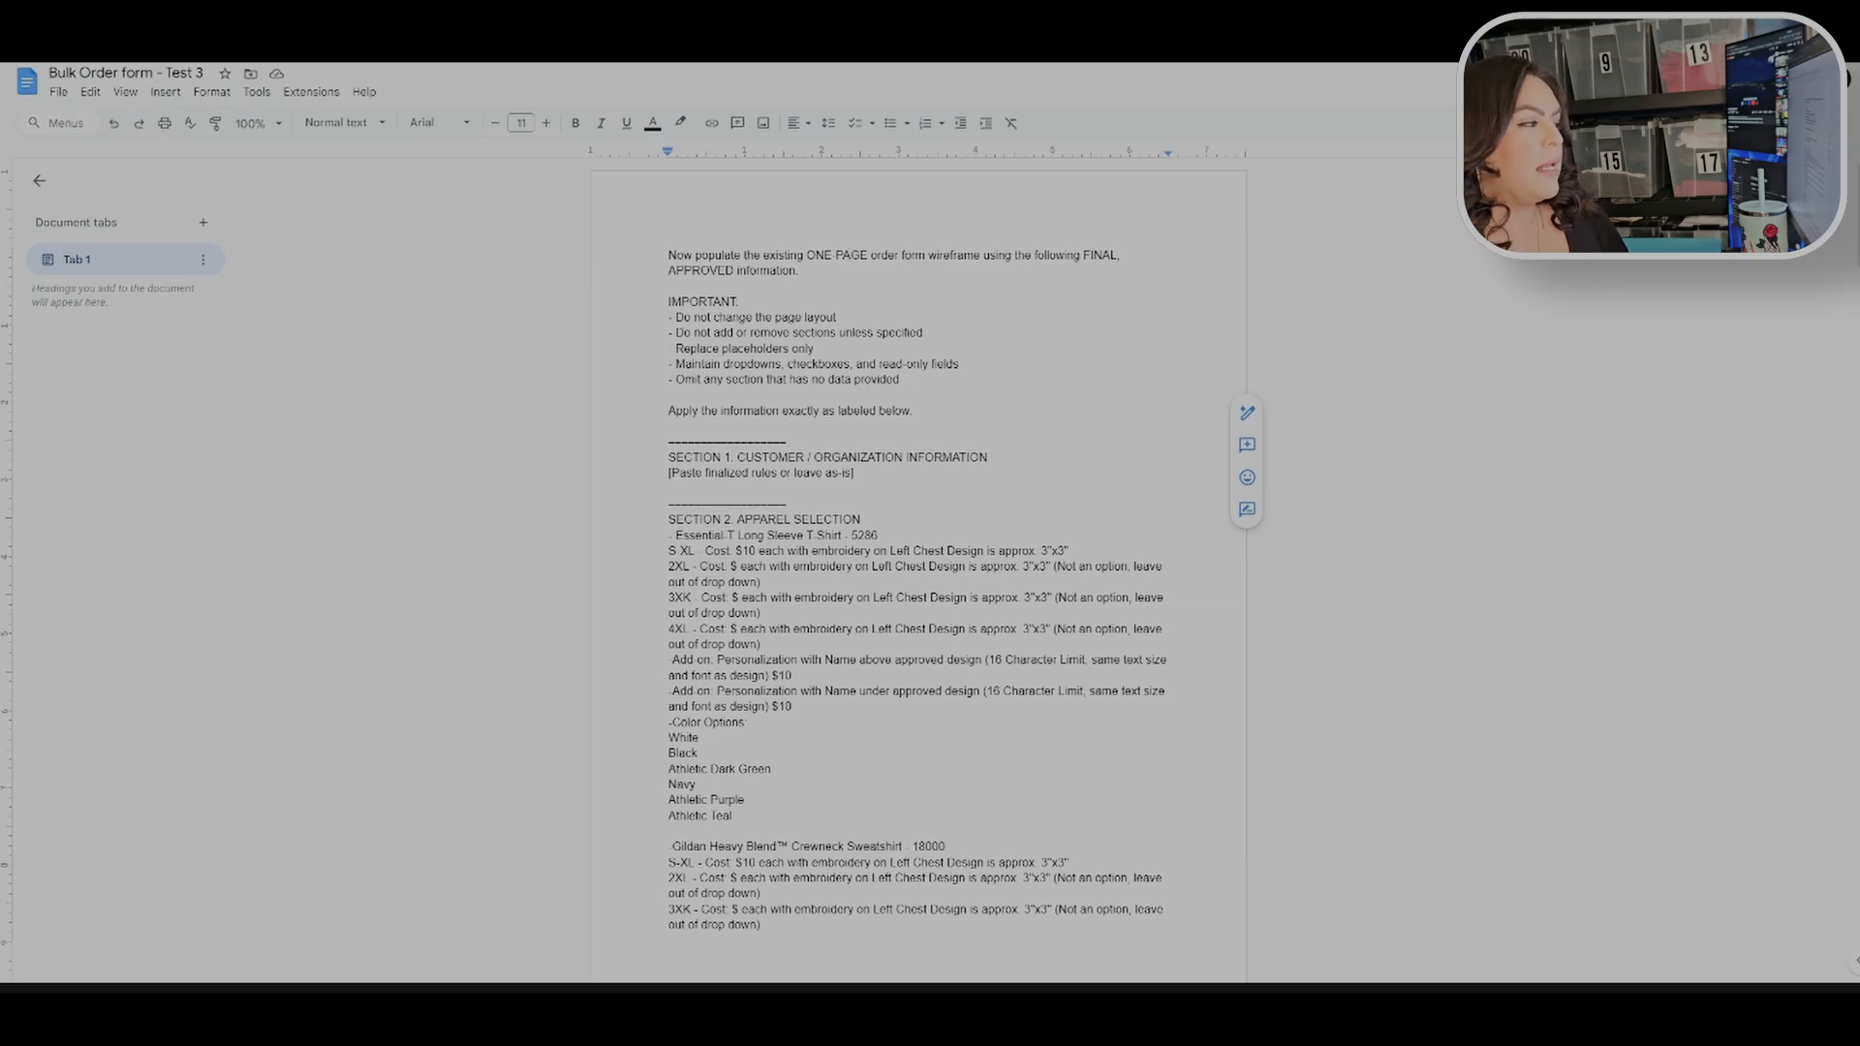
{"action": "left_click_drag", "start_coordinate": [668, 550], "coordinate": [1162, 628]}
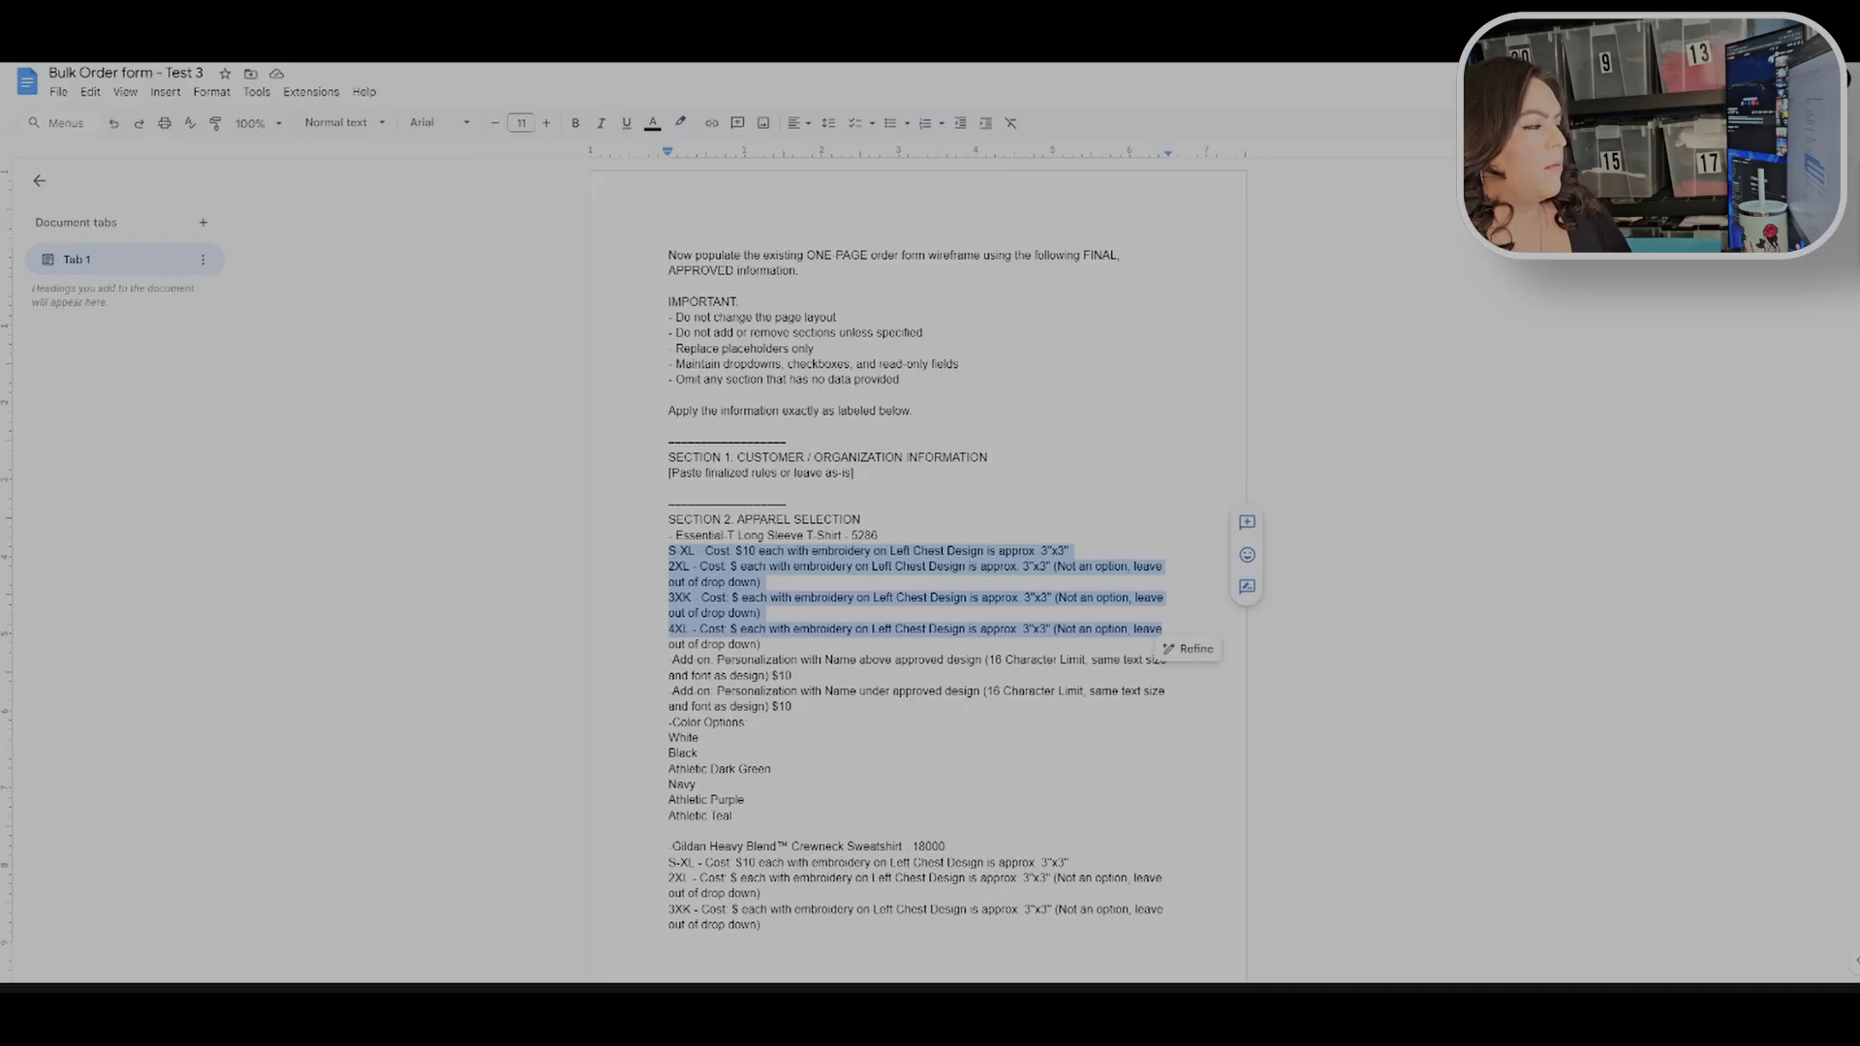
{"action": "left_click", "coordinate": [692, 598]}
{"action": "key", "text": "BackSpace"}
{"action": "left_click", "coordinate": [761, 613]}
{"action": "mouse_move", "coordinate": [668, 551]}
{"action": "left_mouse_down"}
{"action": "mouse_move", "coordinate": [1081, 598]}
{"action": "mouse_move", "coordinate": [766, 616]}
{"action": "mouse_move", "coordinate": [1161, 629]}
{"action": "mouse_move", "coordinate": [766, 645]}
{"action": "left_mouse_up"}
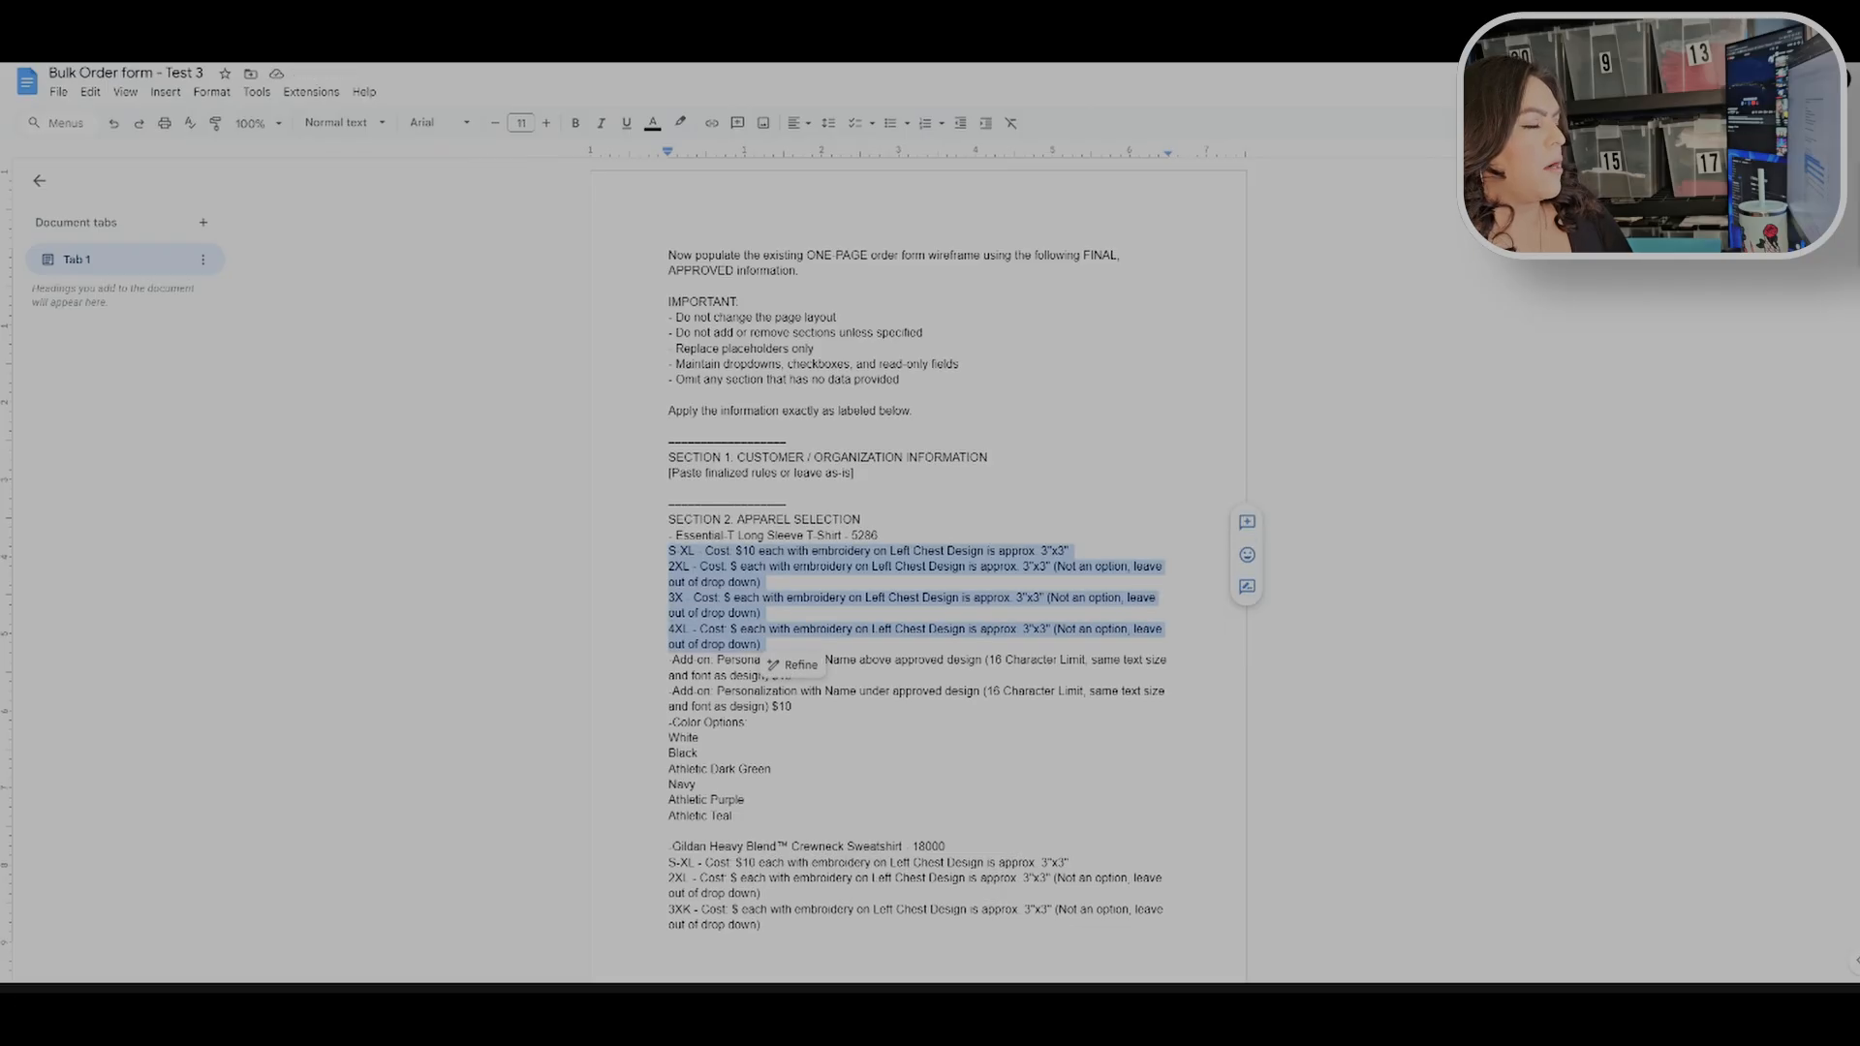
{"action": "left_click", "coordinate": [763, 644]}
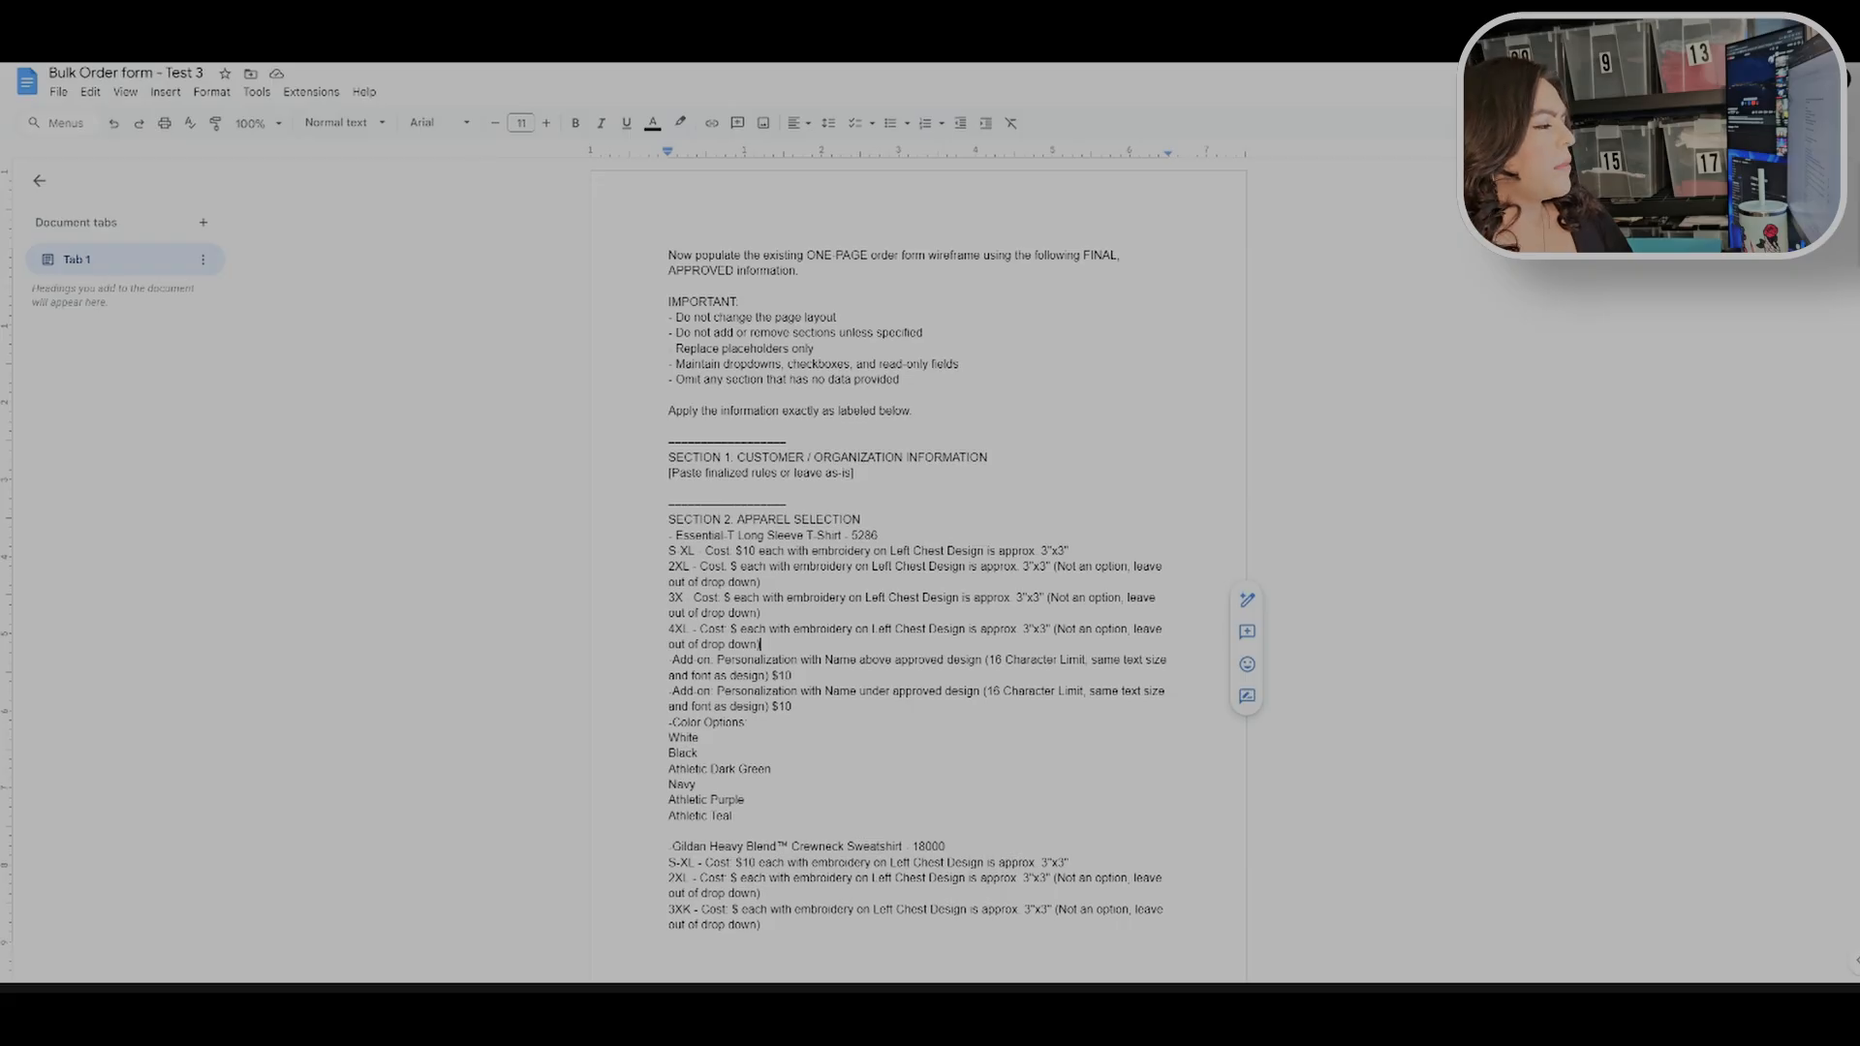
Step: Review the apparel selection section, highlighting each item's size lines, add-ons and color options
{"action": "scroll", "coordinate": [918, 572], "scroll_direction": "down", "scroll_amount": 2}
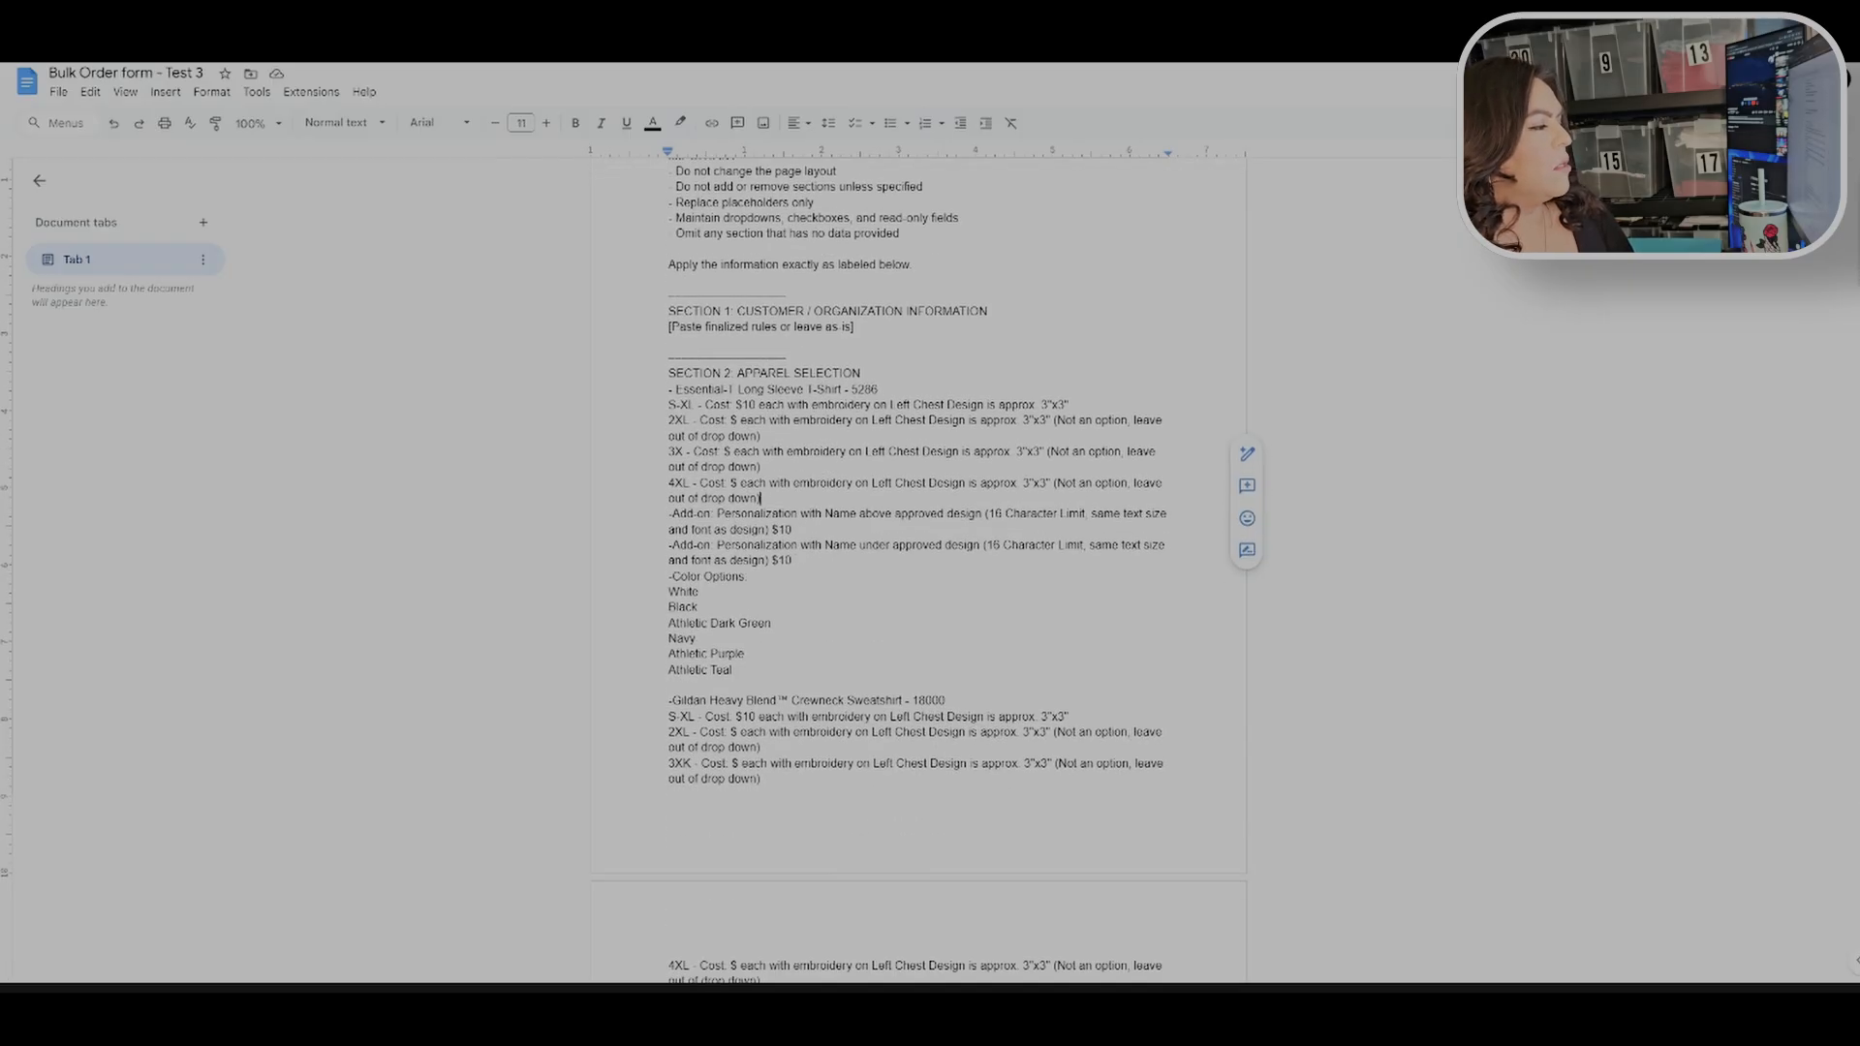
{"action": "left_click_drag", "start_coordinate": [669, 390], "coordinate": [872, 376]}
{"action": "left_click", "coordinate": [869, 420]}
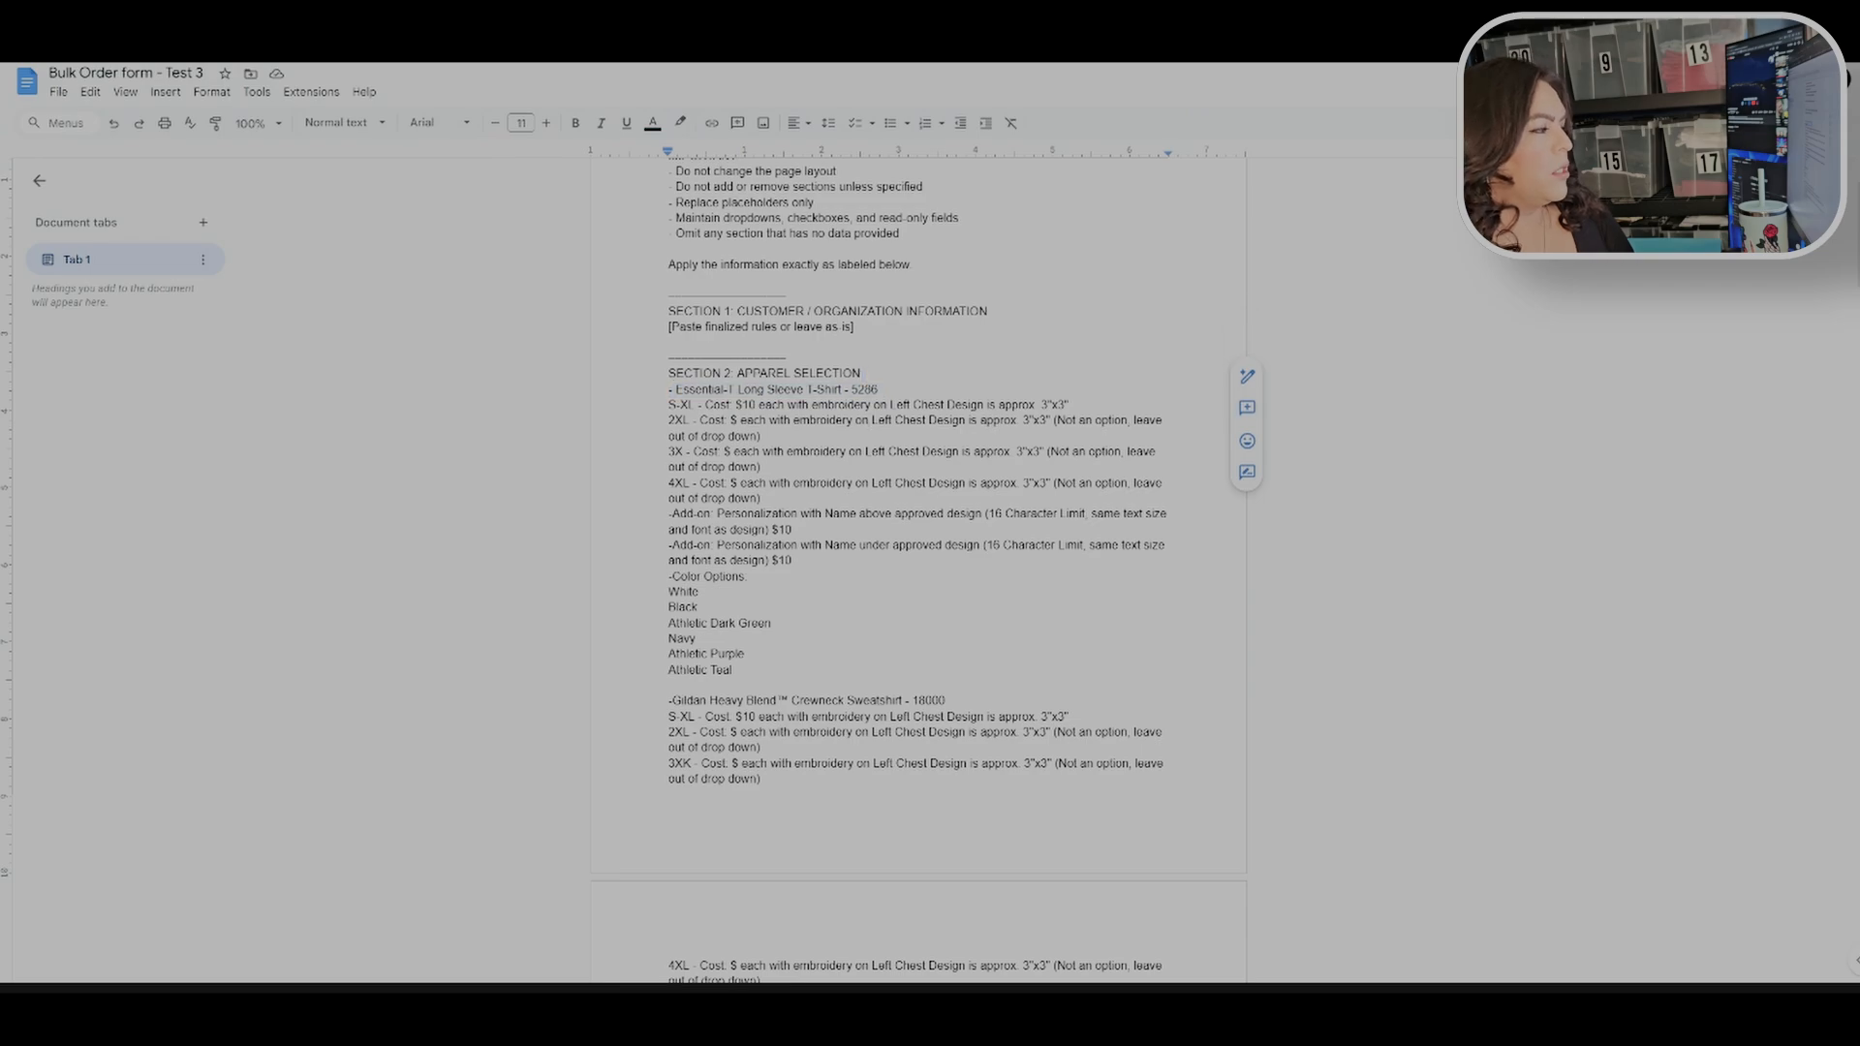
{"action": "left_click_drag", "start_coordinate": [668, 576], "coordinate": [734, 670]}
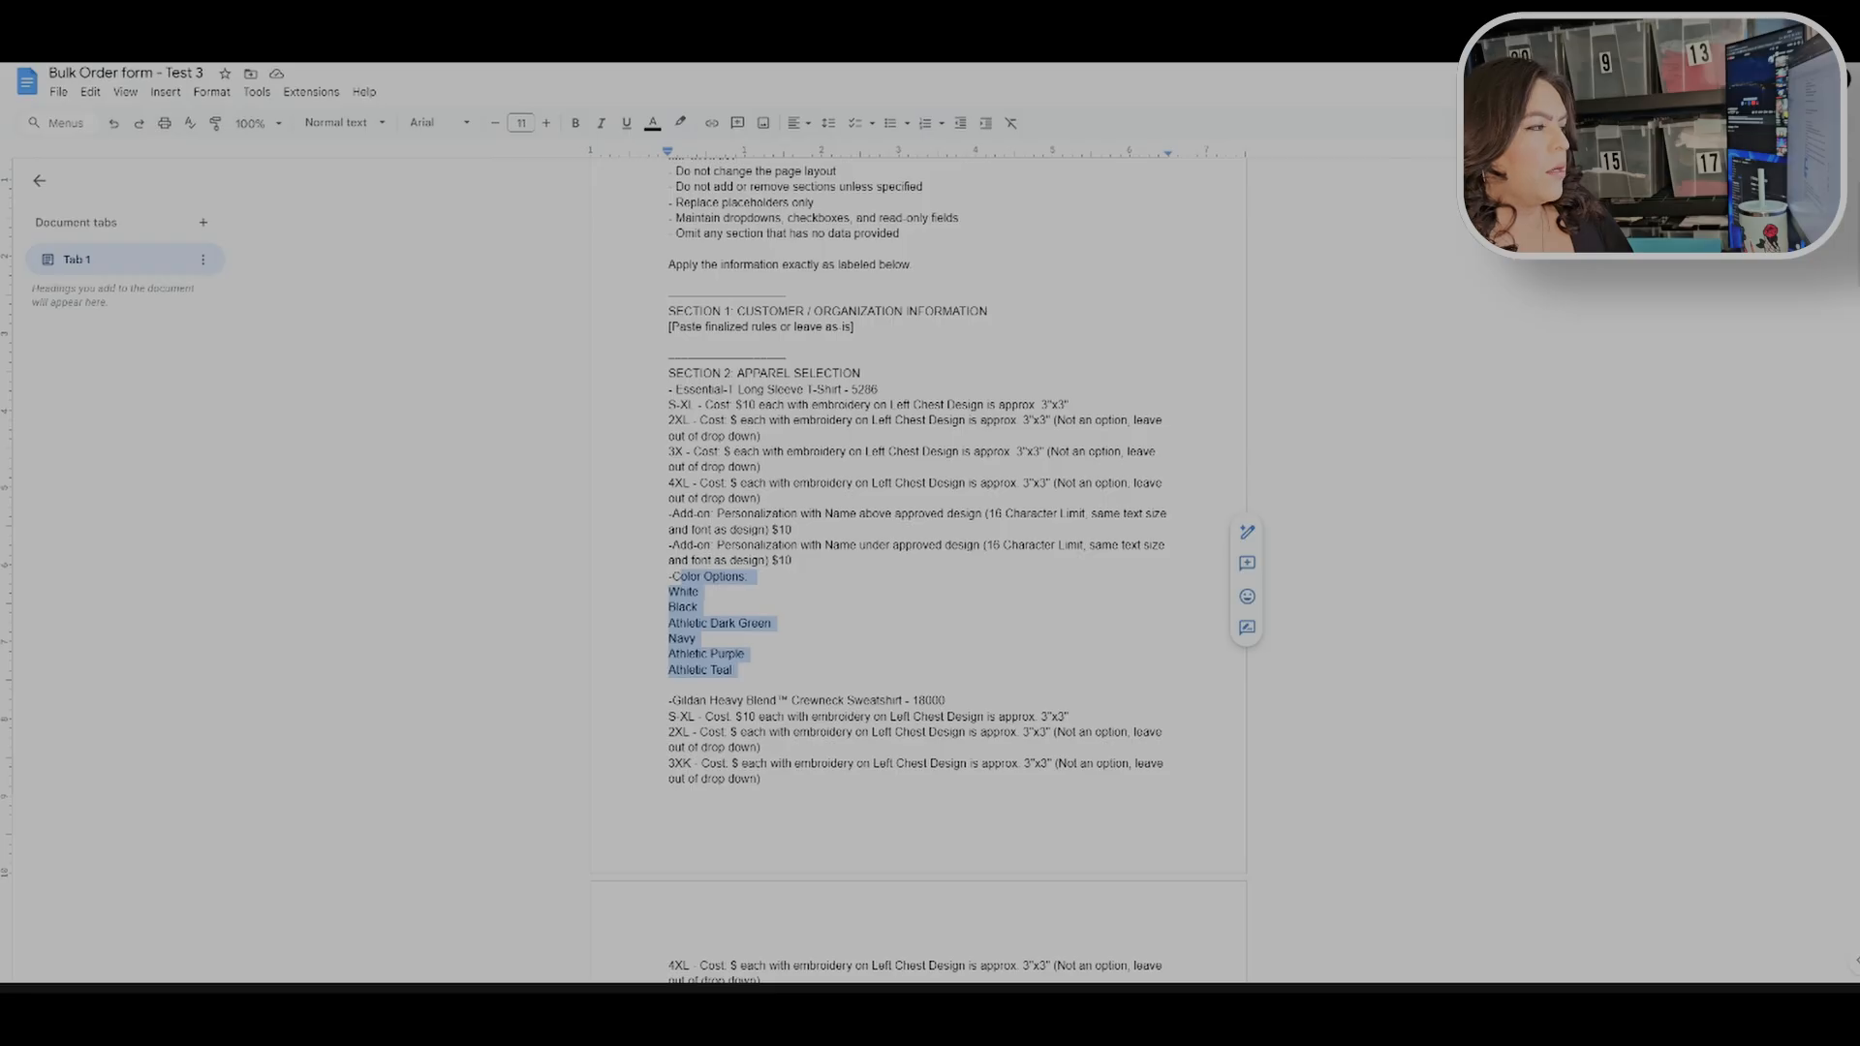
{"action": "left_click", "coordinate": [712, 608]}
{"action": "scroll", "coordinate": [919, 600], "scroll_direction": "down", "scroll_amount": 5}
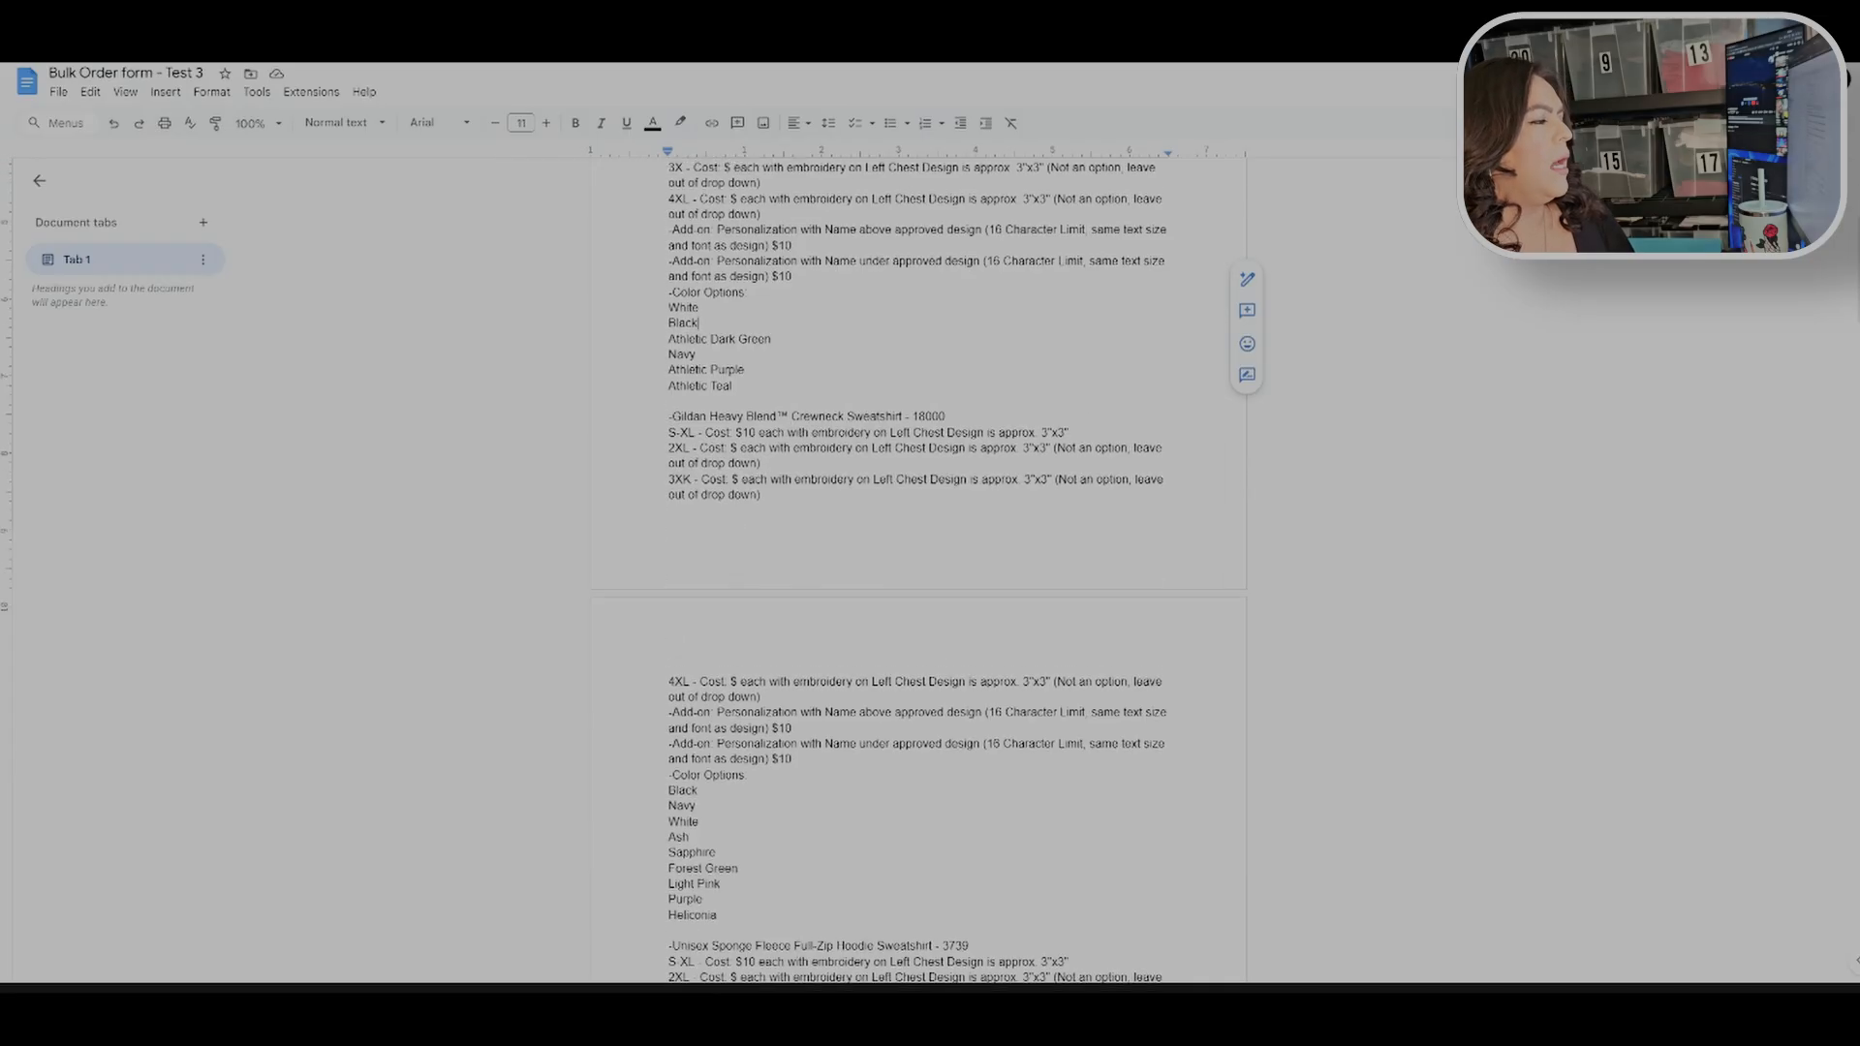
{"action": "left_click_drag", "start_coordinate": [735, 278], "coordinate": [764, 309]}
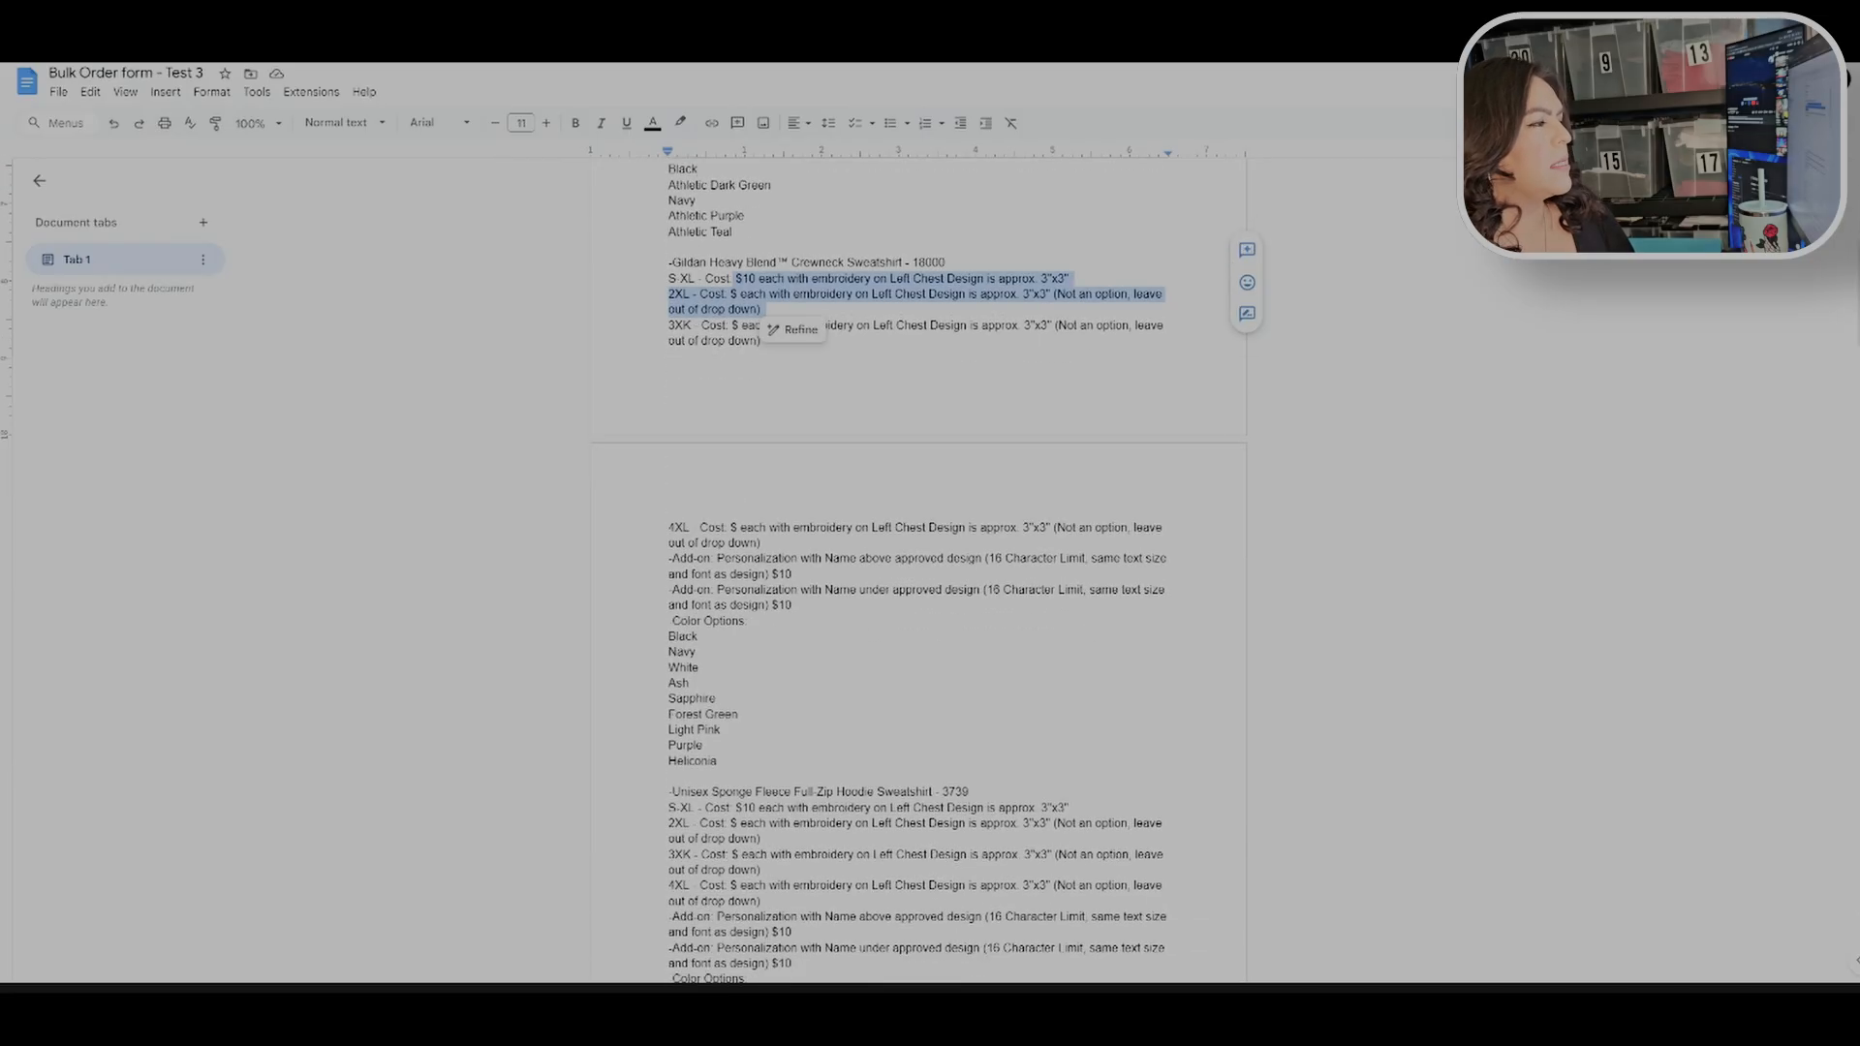
{"action": "left_click", "coordinate": [794, 576]}
{"action": "scroll", "coordinate": [795, 575], "scroll_direction": "down", "scroll_amount": 5}
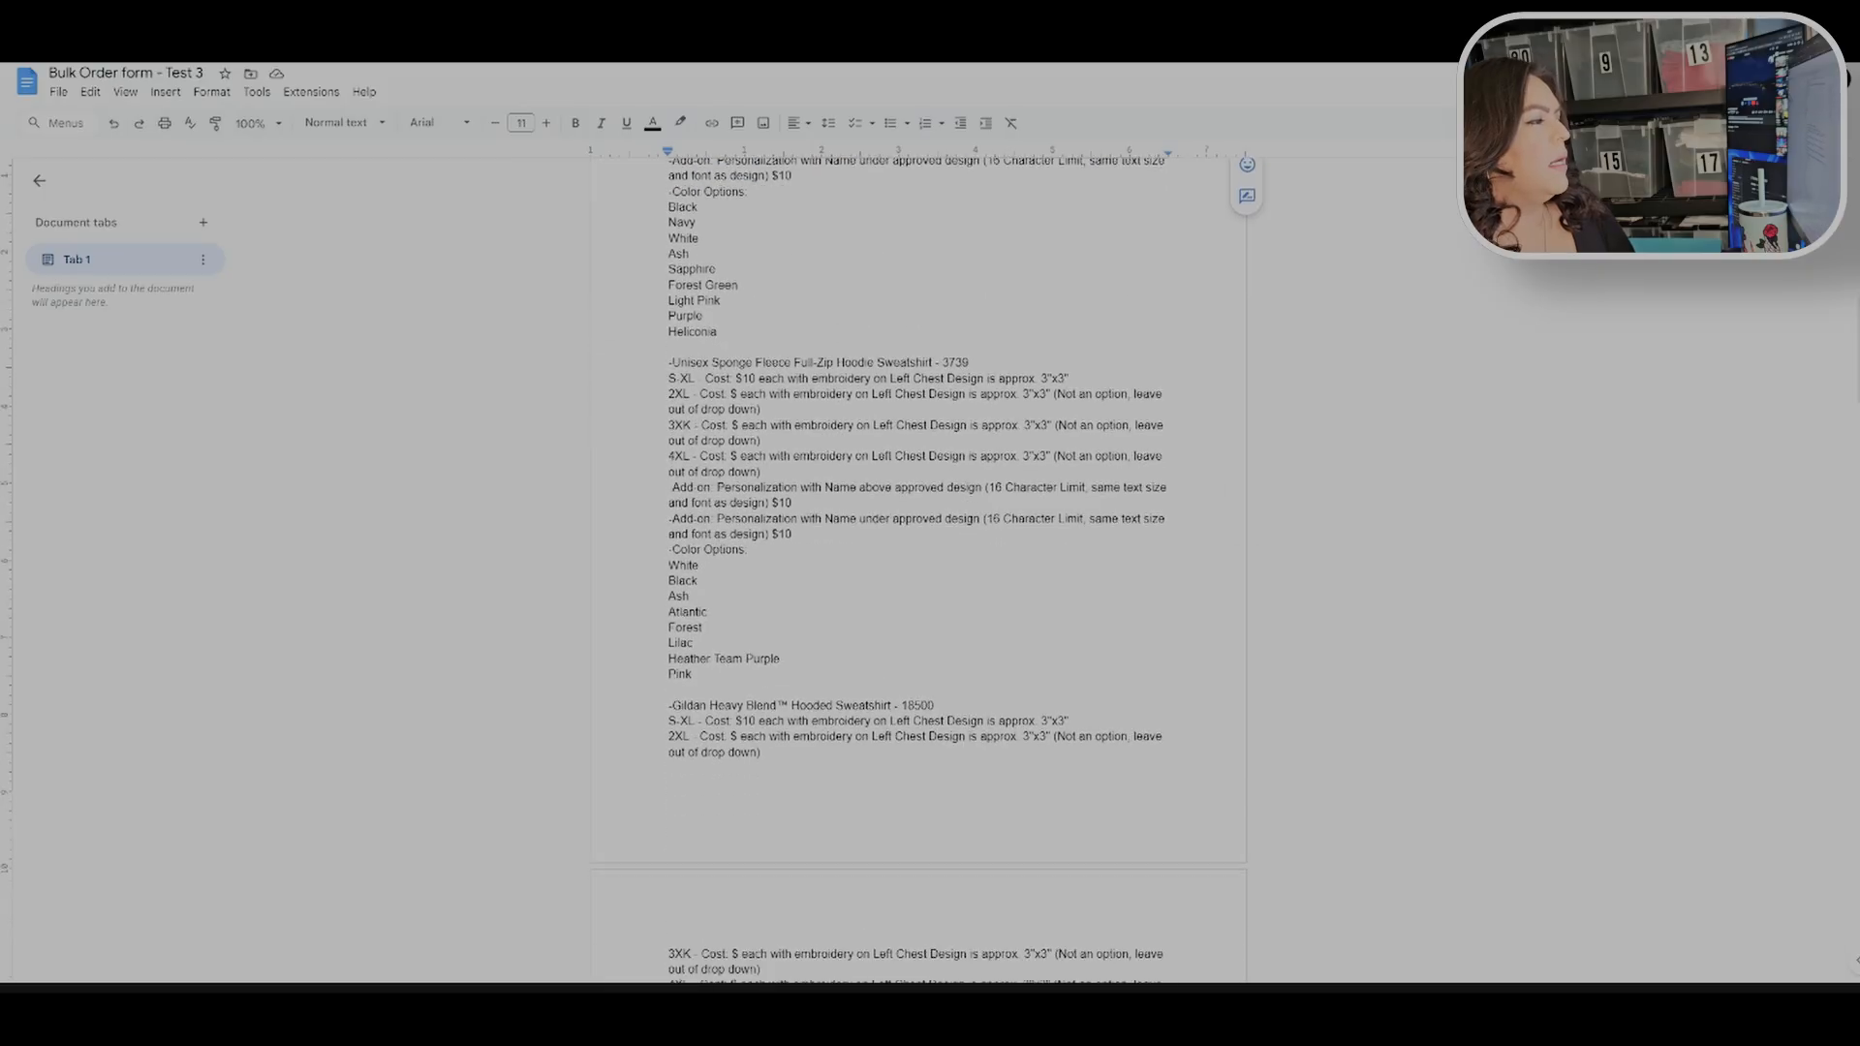
{"action": "scroll", "coordinate": [919, 572], "scroll_direction": "down", "scroll_amount": 15}
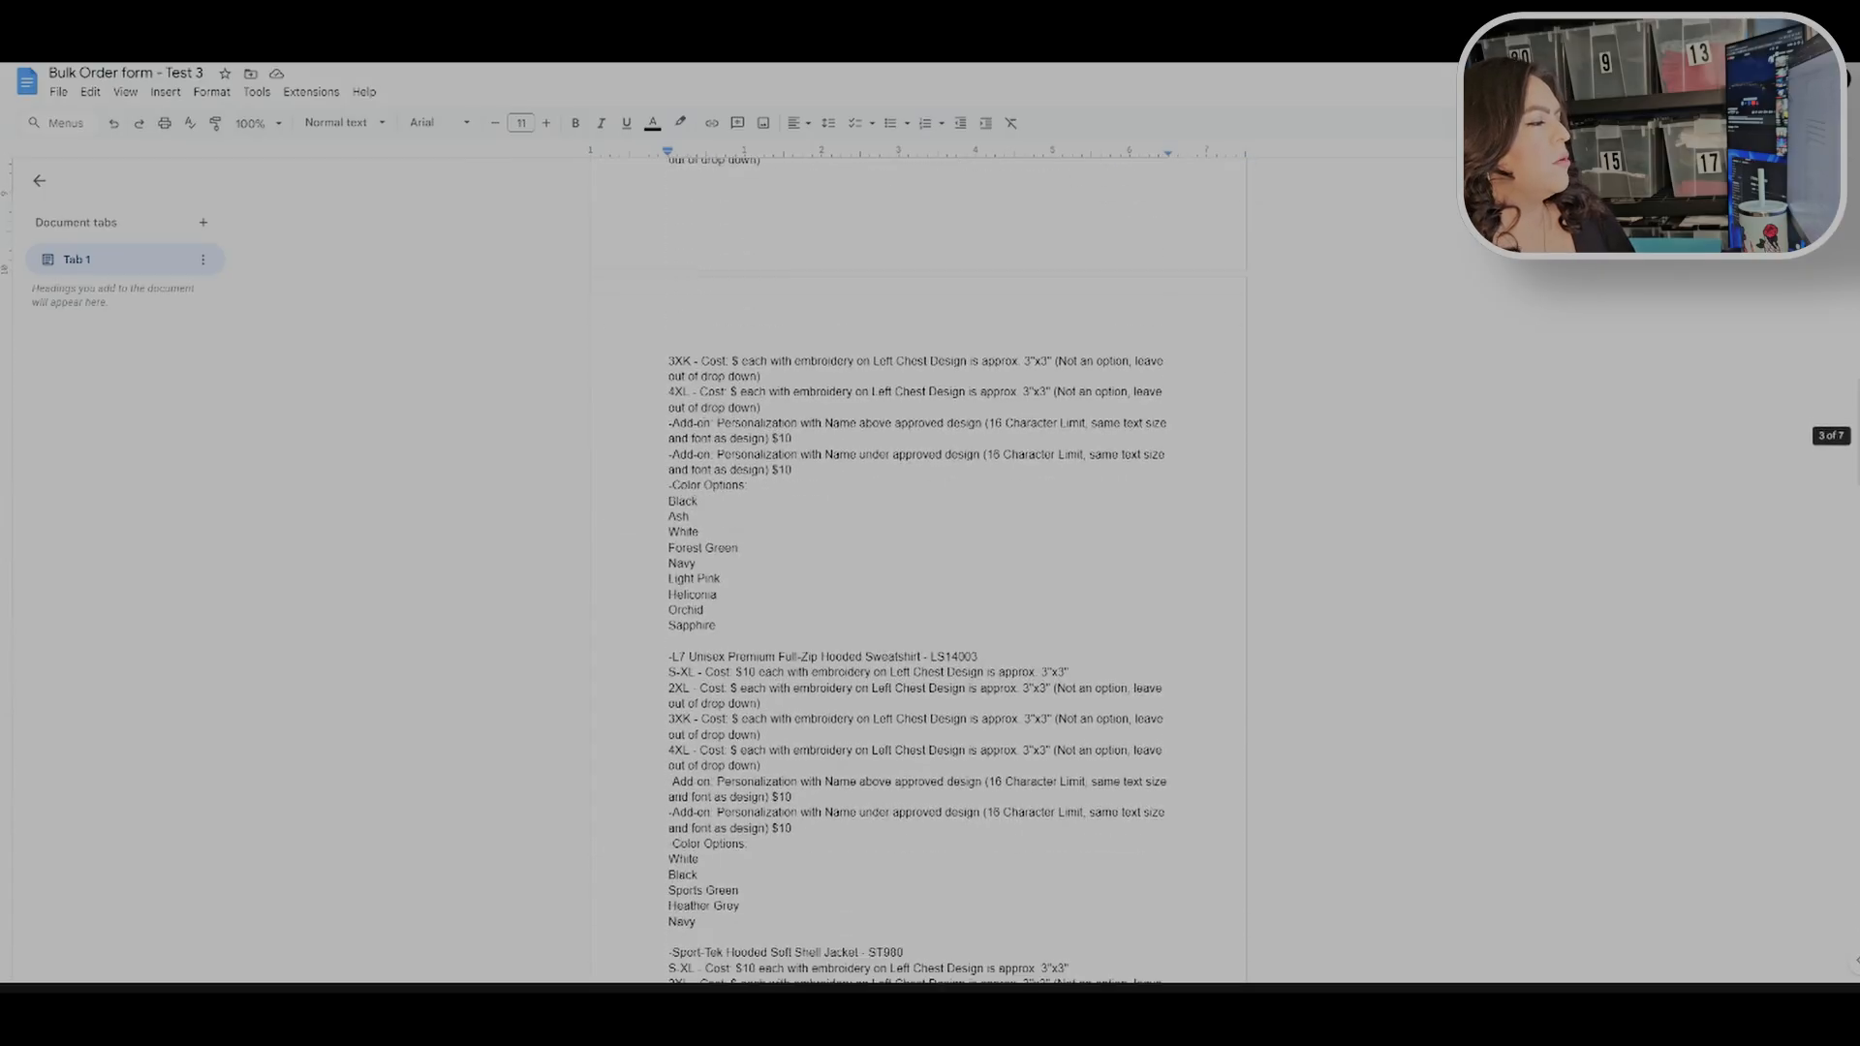
{"action": "scroll", "coordinate": [918, 571], "scroll_direction": "down", "scroll_amount": 15}
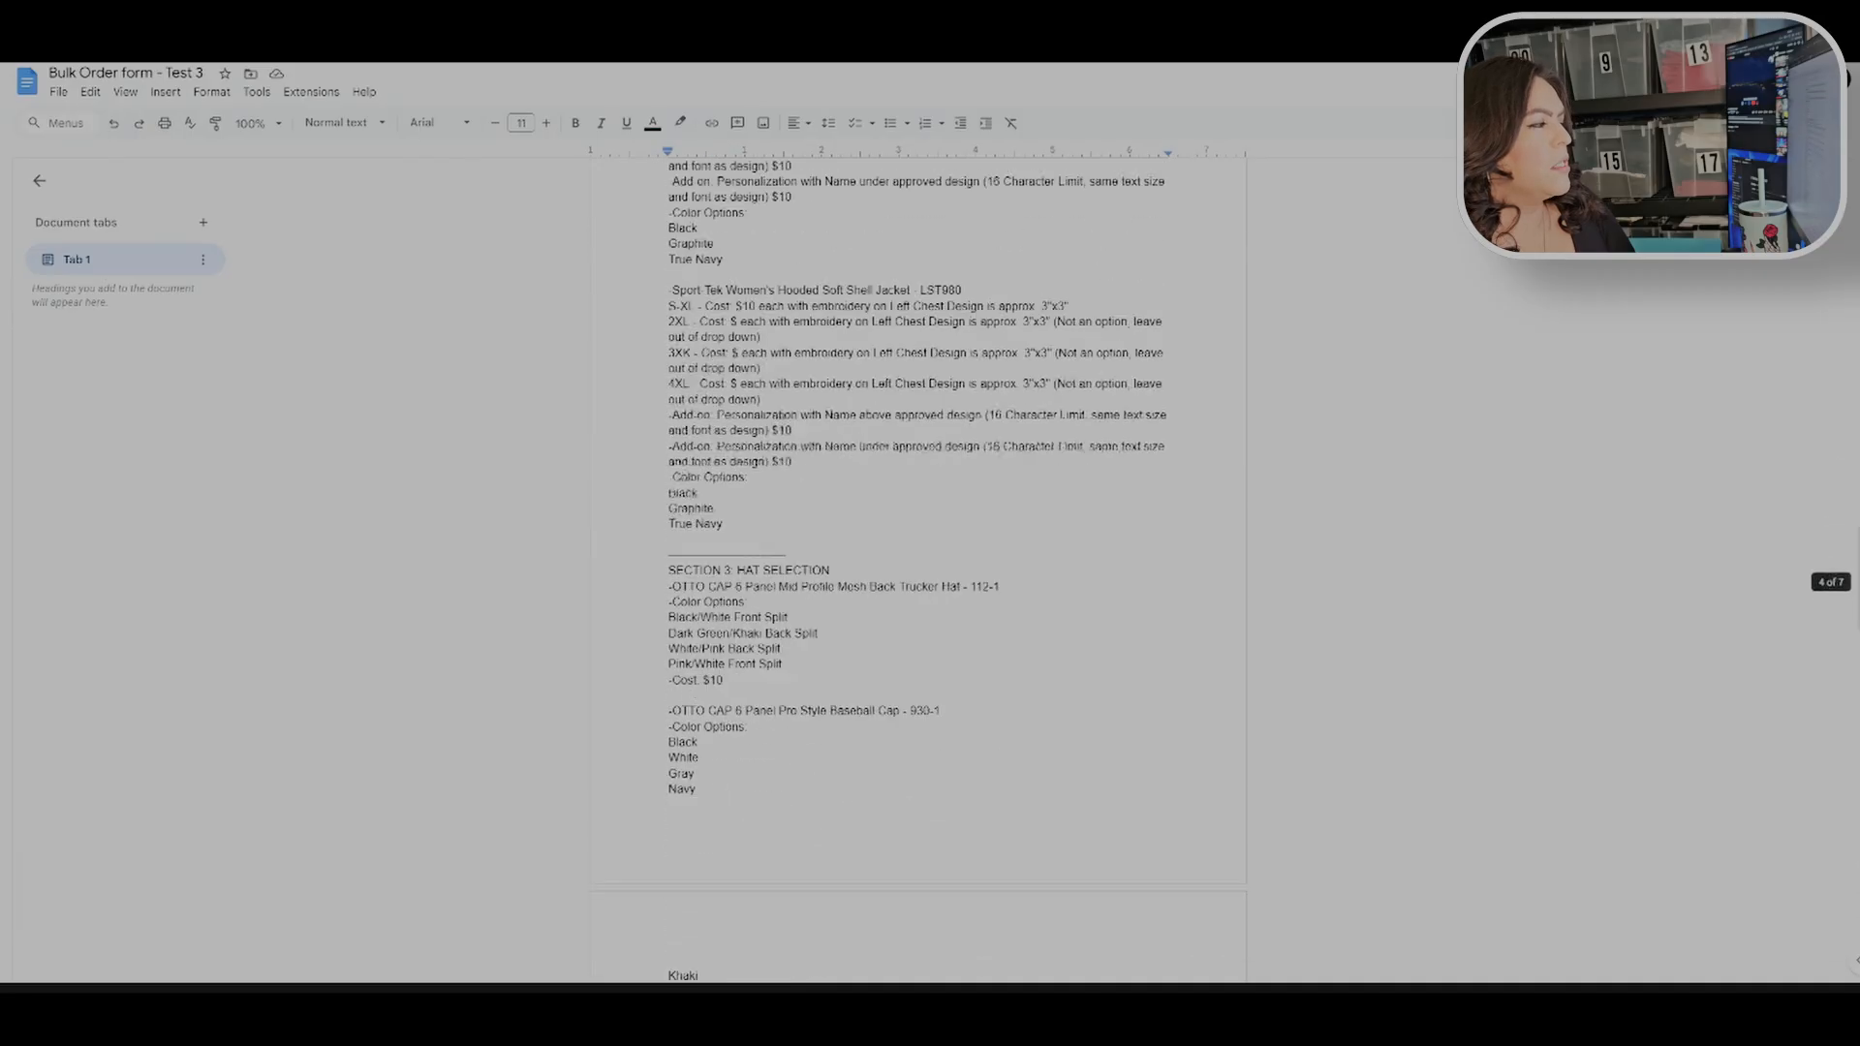
{"action": "scroll", "coordinate": [919, 572], "scroll_direction": "down", "scroll_amount": 3}
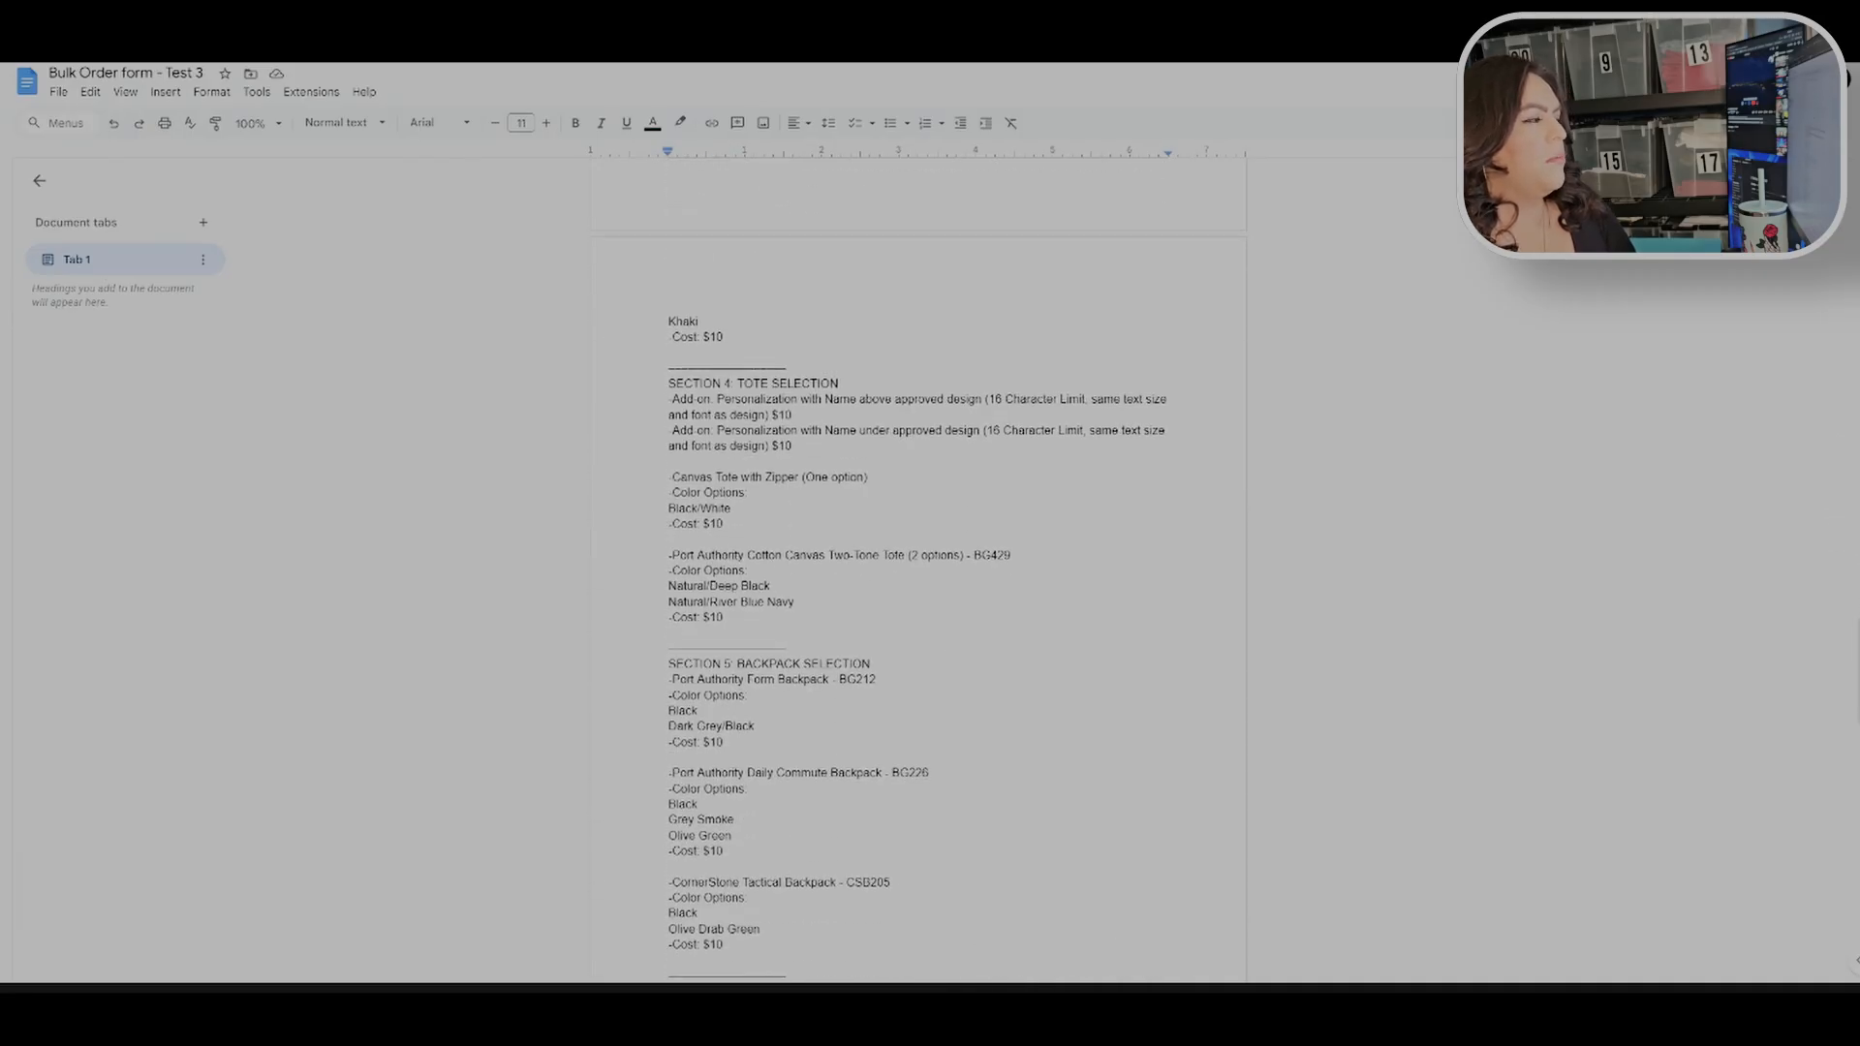
Step: Review the hat, tote, backpack, crossbody and sticker sections, highlighting their item and color lists
{"action": "scroll", "coordinate": [918, 572], "scroll_direction": "up", "scroll_amount": 4}
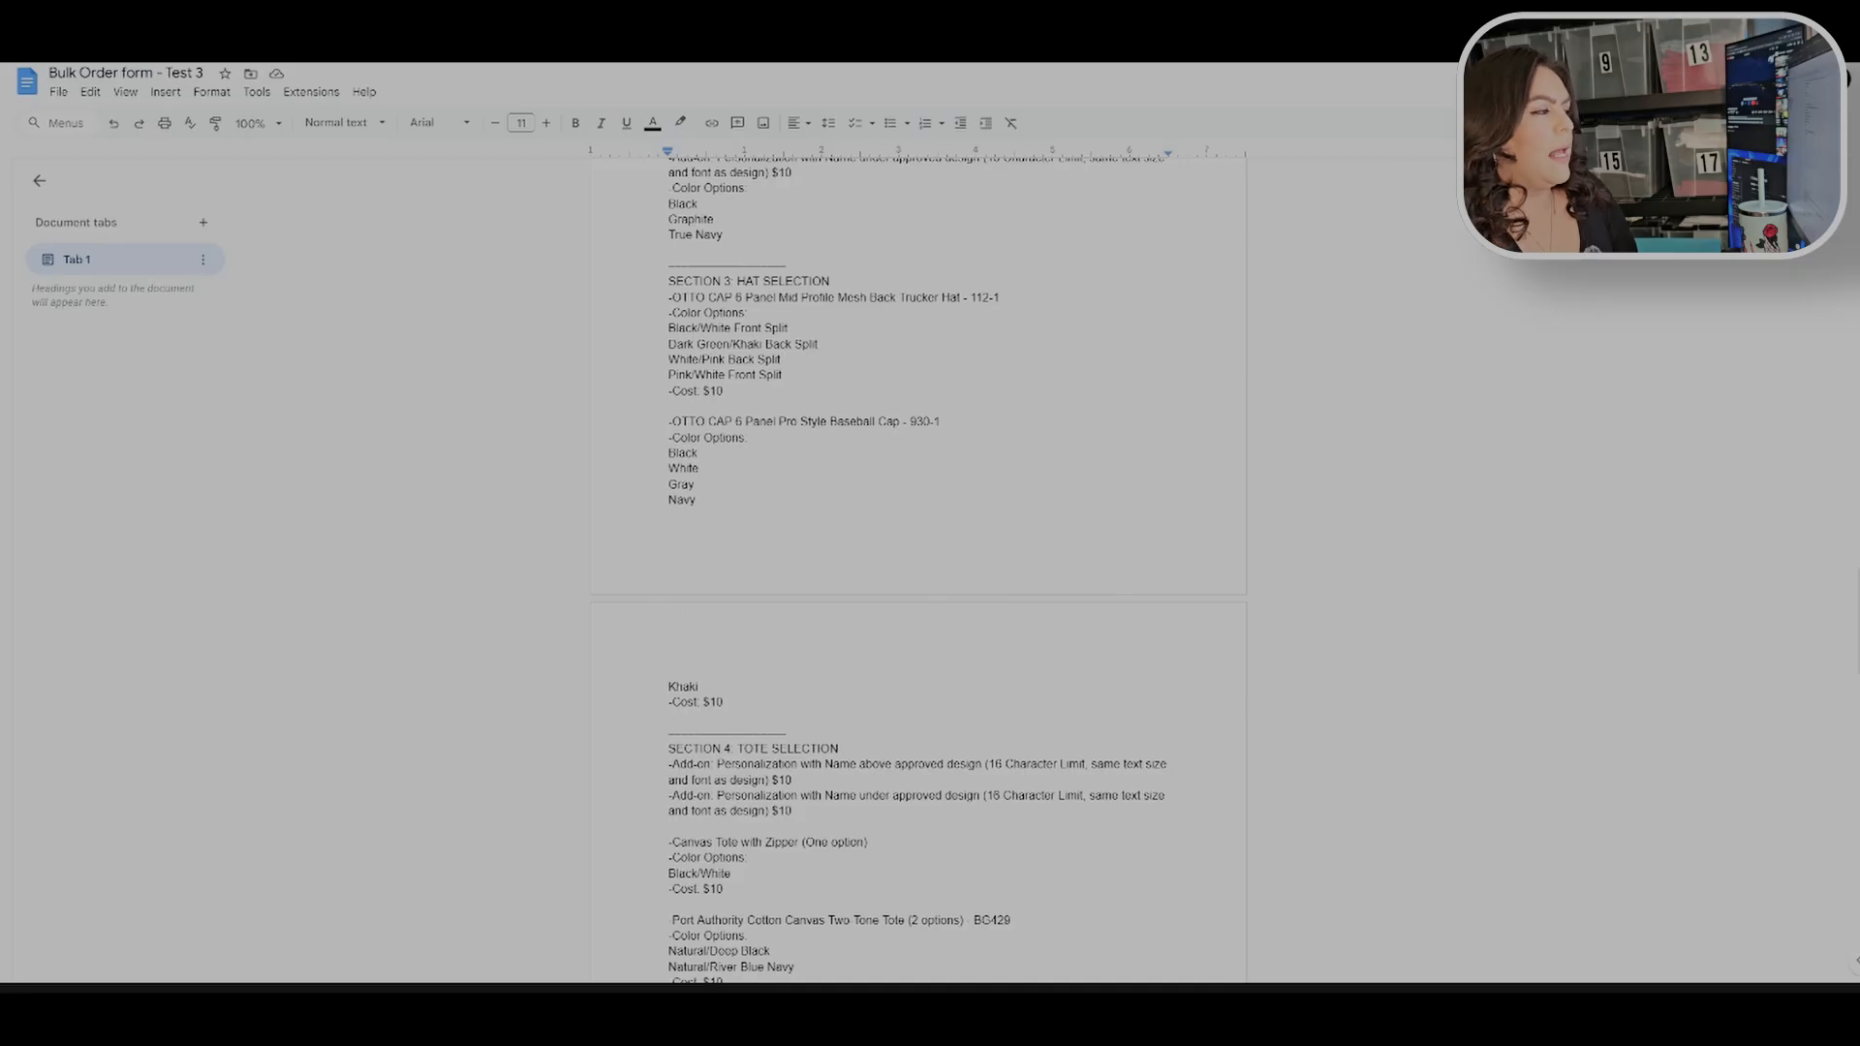
{"action": "scroll", "coordinate": [918, 572], "scroll_direction": "up", "scroll_amount": 2}
{"action": "scroll", "coordinate": [918, 571], "scroll_direction": "down", "scroll_amount": 2}
{"action": "left_click_drag", "start_coordinate": [668, 281], "coordinate": [729, 713]}
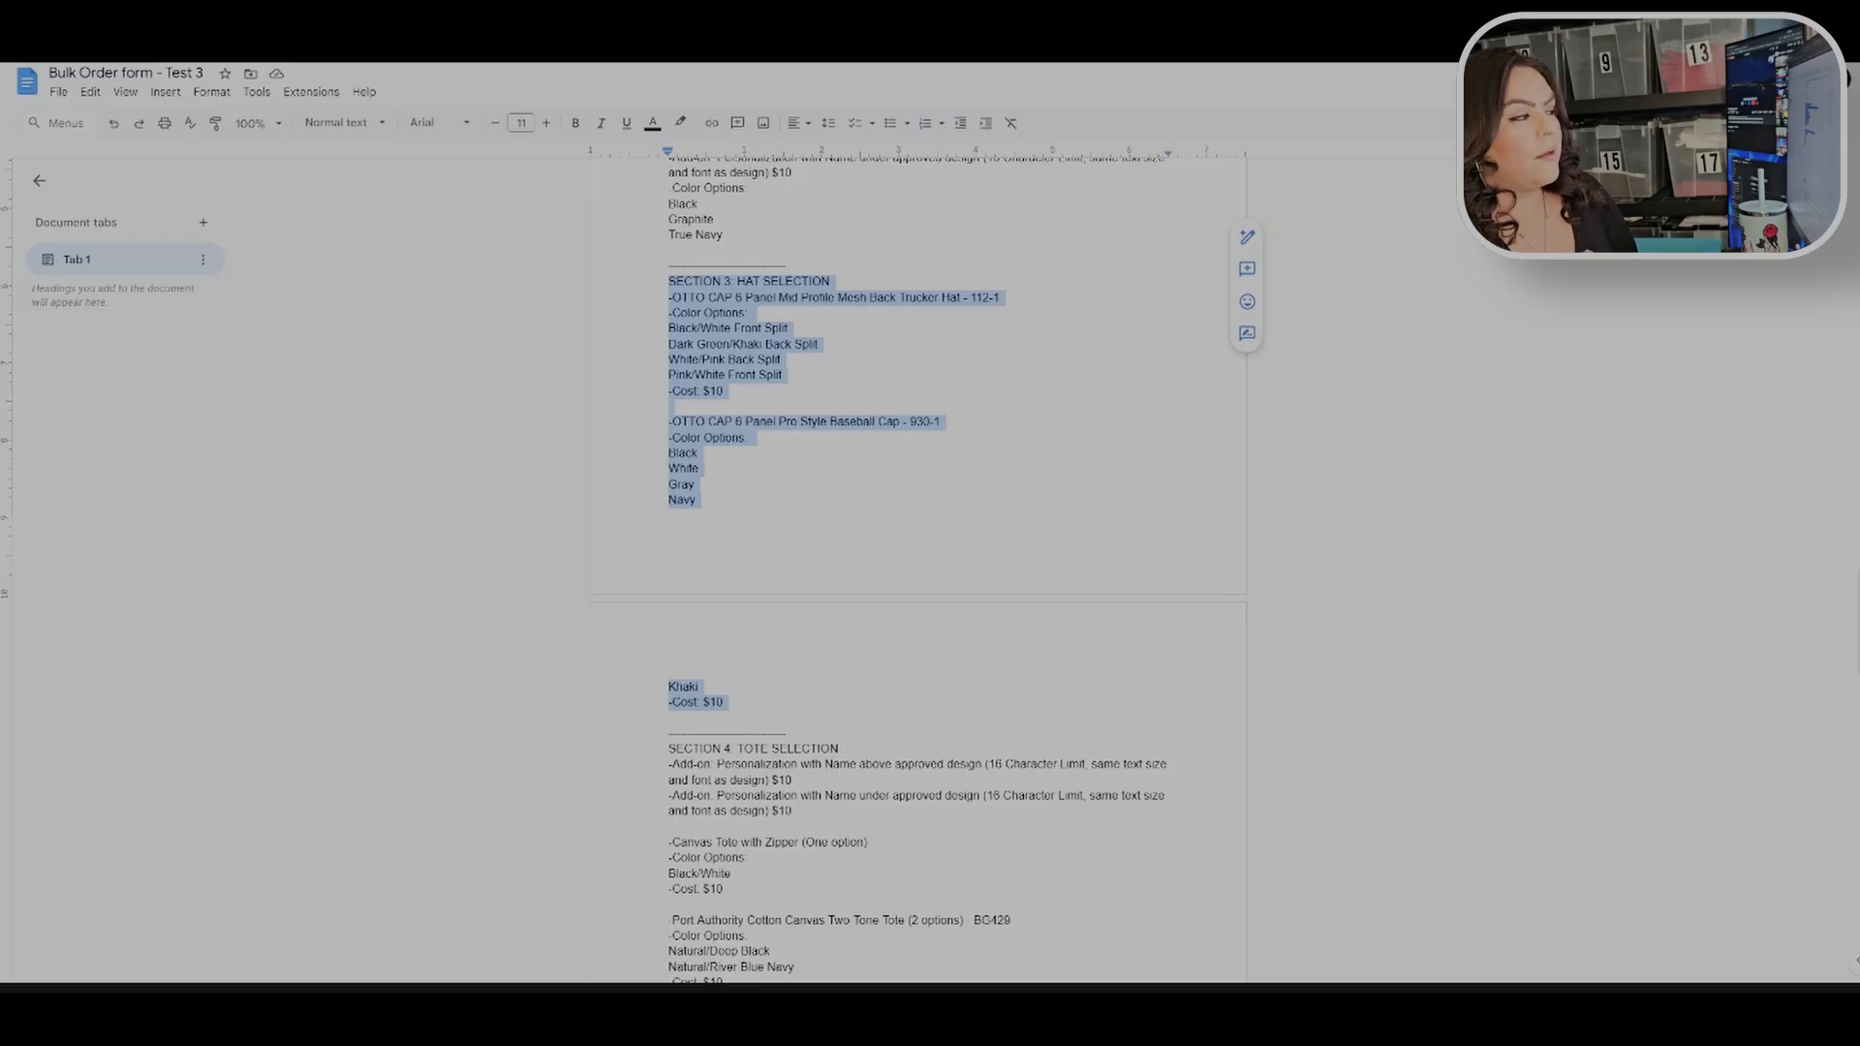
{"action": "left_click", "coordinate": [700, 686]}
{"action": "scroll", "coordinate": [700, 687], "scroll_direction": "down", "scroll_amount": 6}
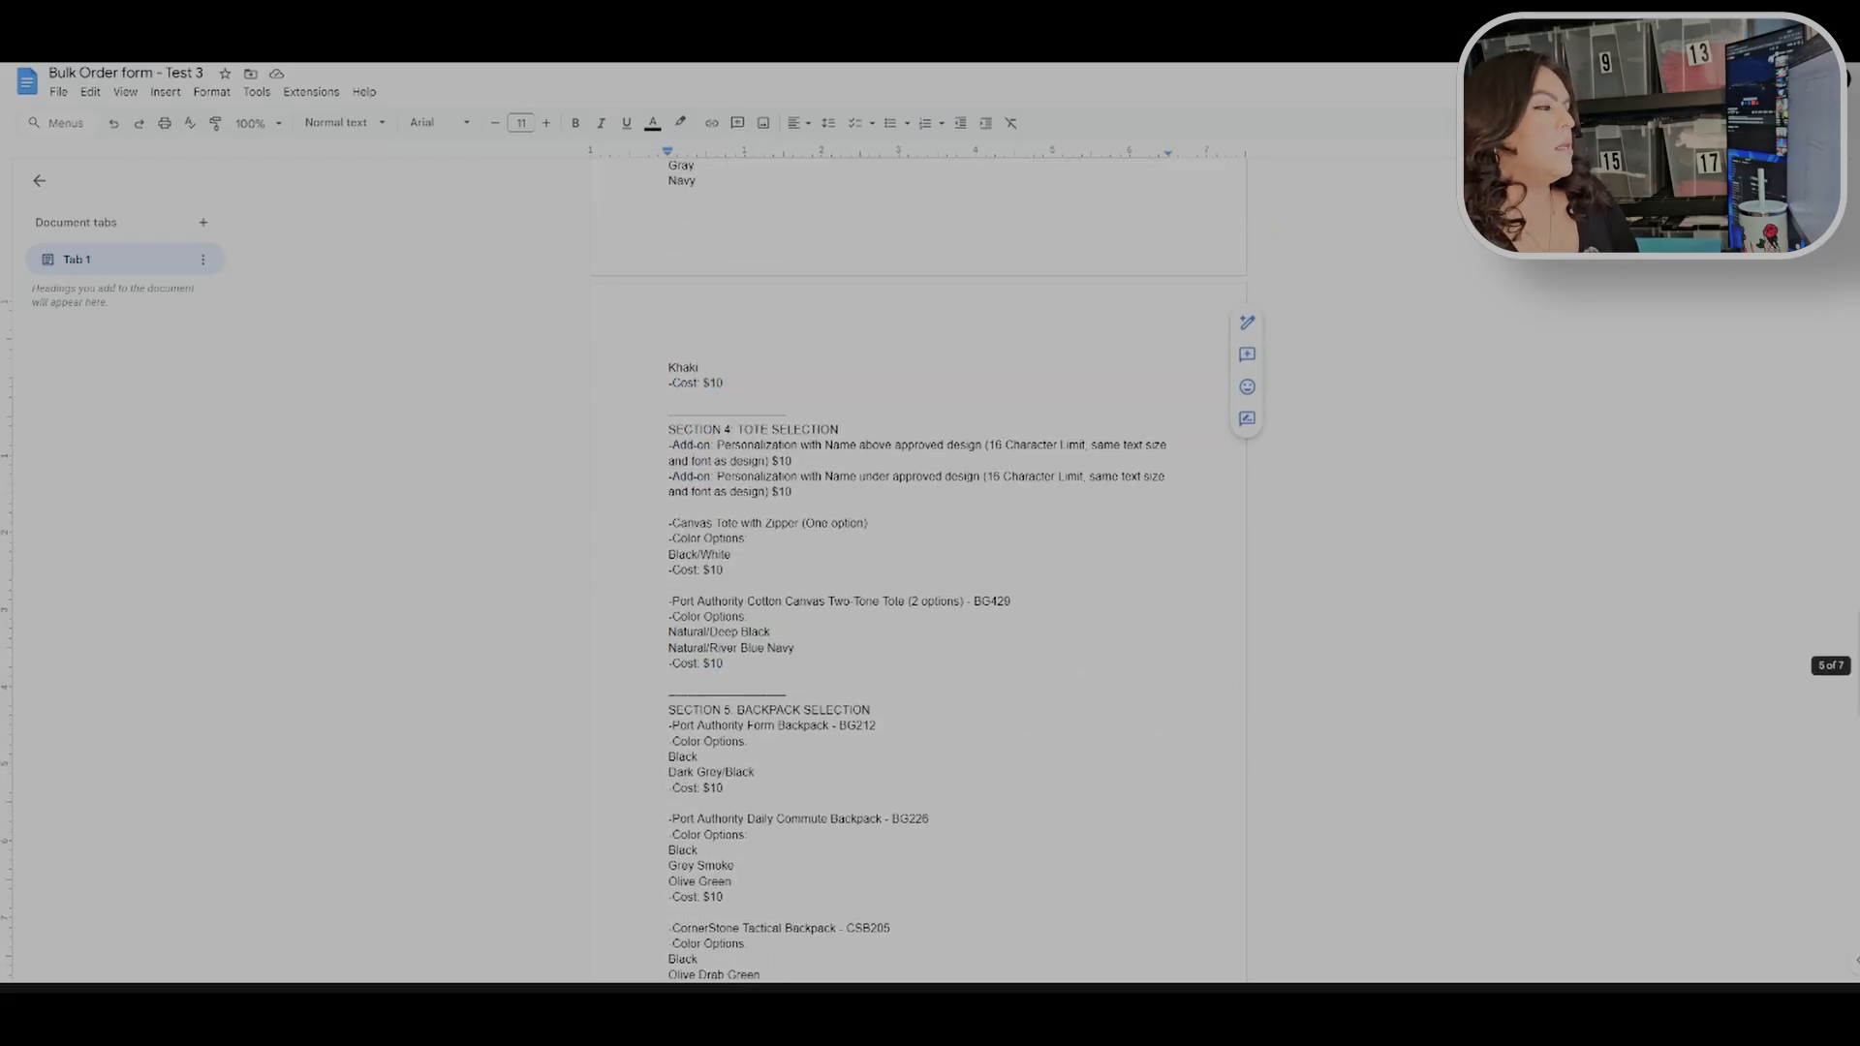
{"action": "left_click_drag", "start_coordinate": [668, 253], "coordinate": [671, 486]}
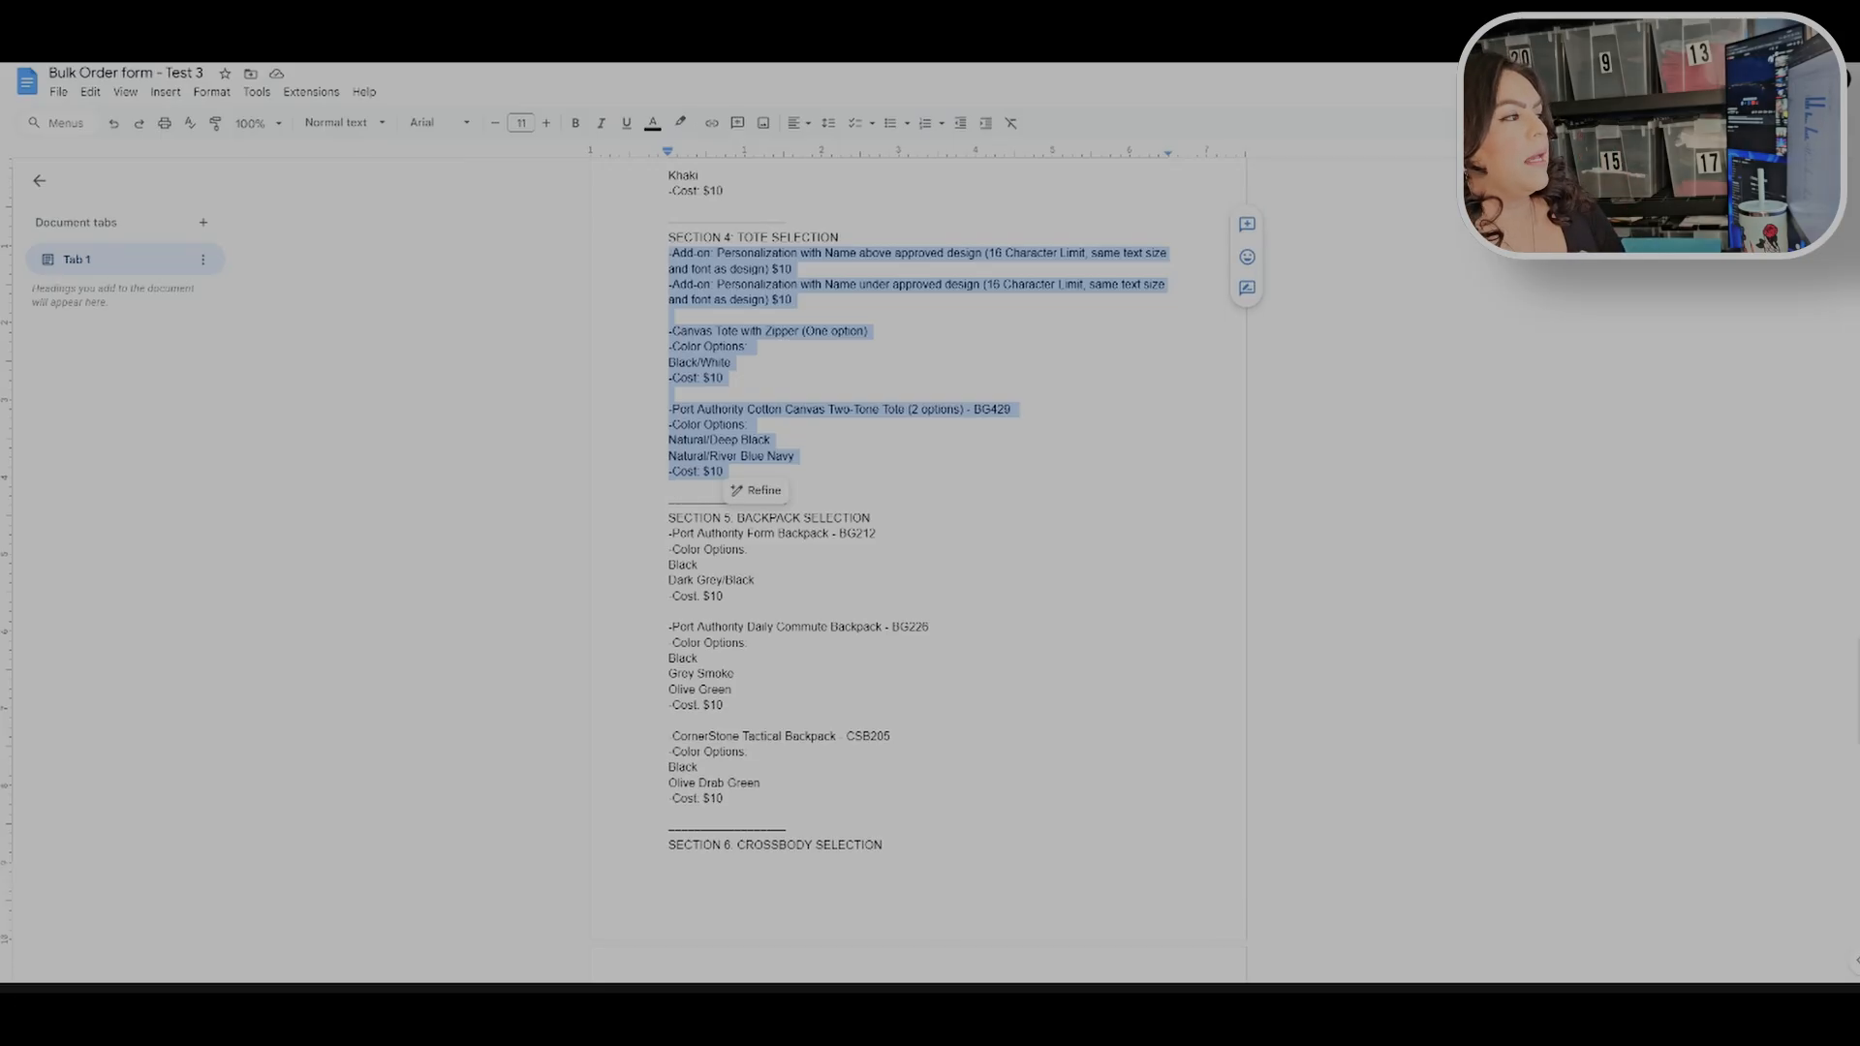
{"action": "left_click", "coordinate": [669, 316]}
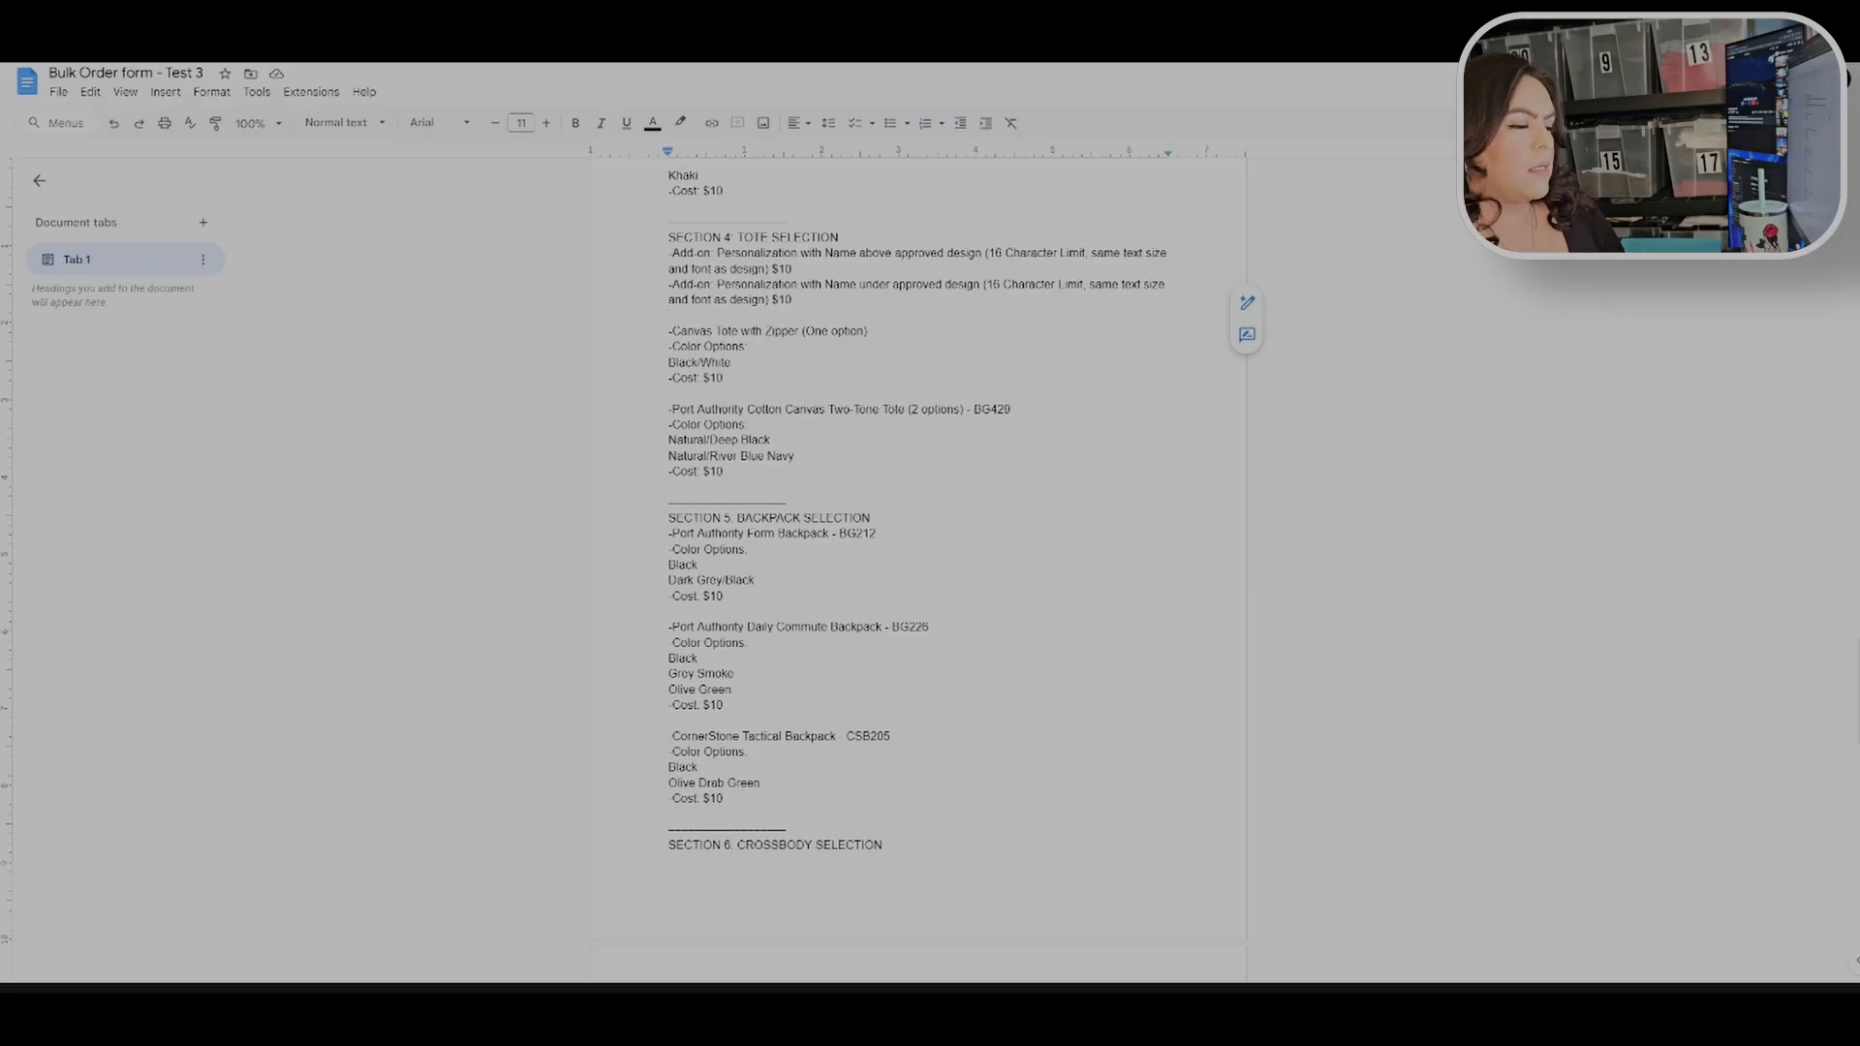
{"action": "scroll", "coordinate": [918, 571], "scroll_direction": "down", "scroll_amount": 3}
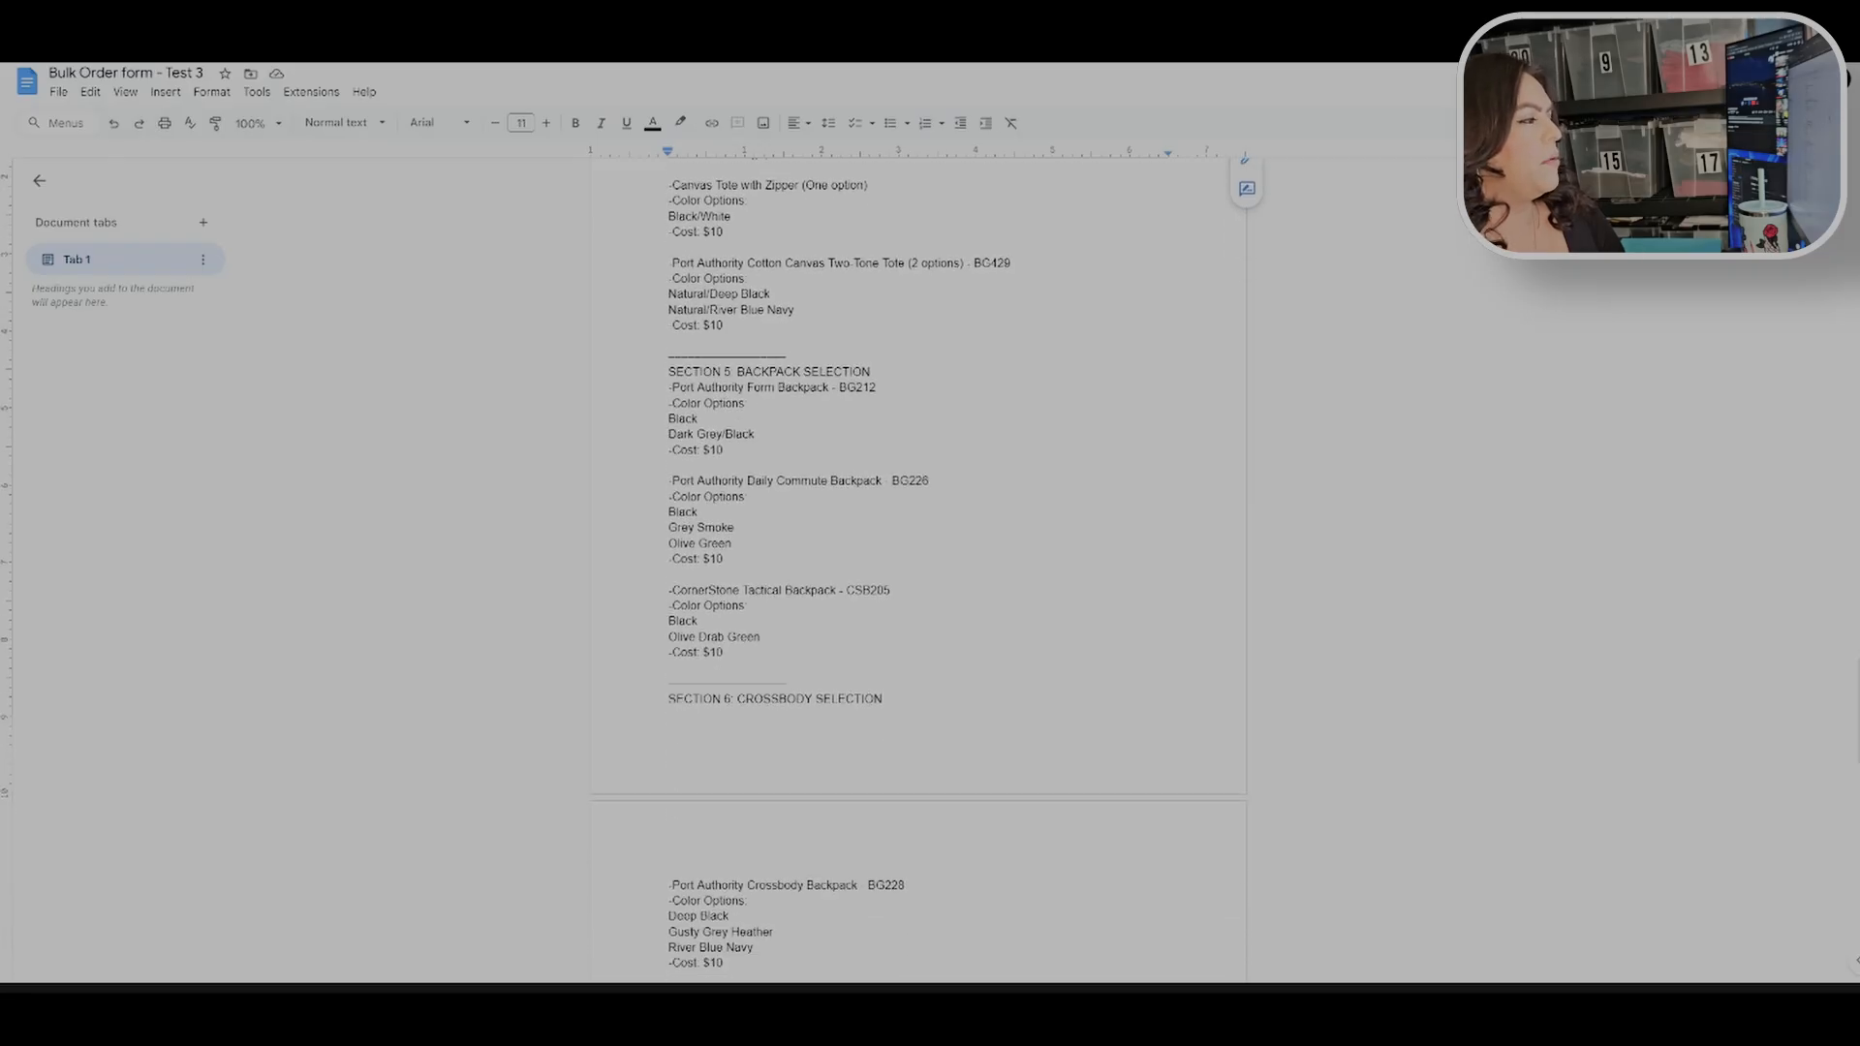
{"action": "scroll", "coordinate": [919, 571], "scroll_direction": "down", "scroll_amount": 9}
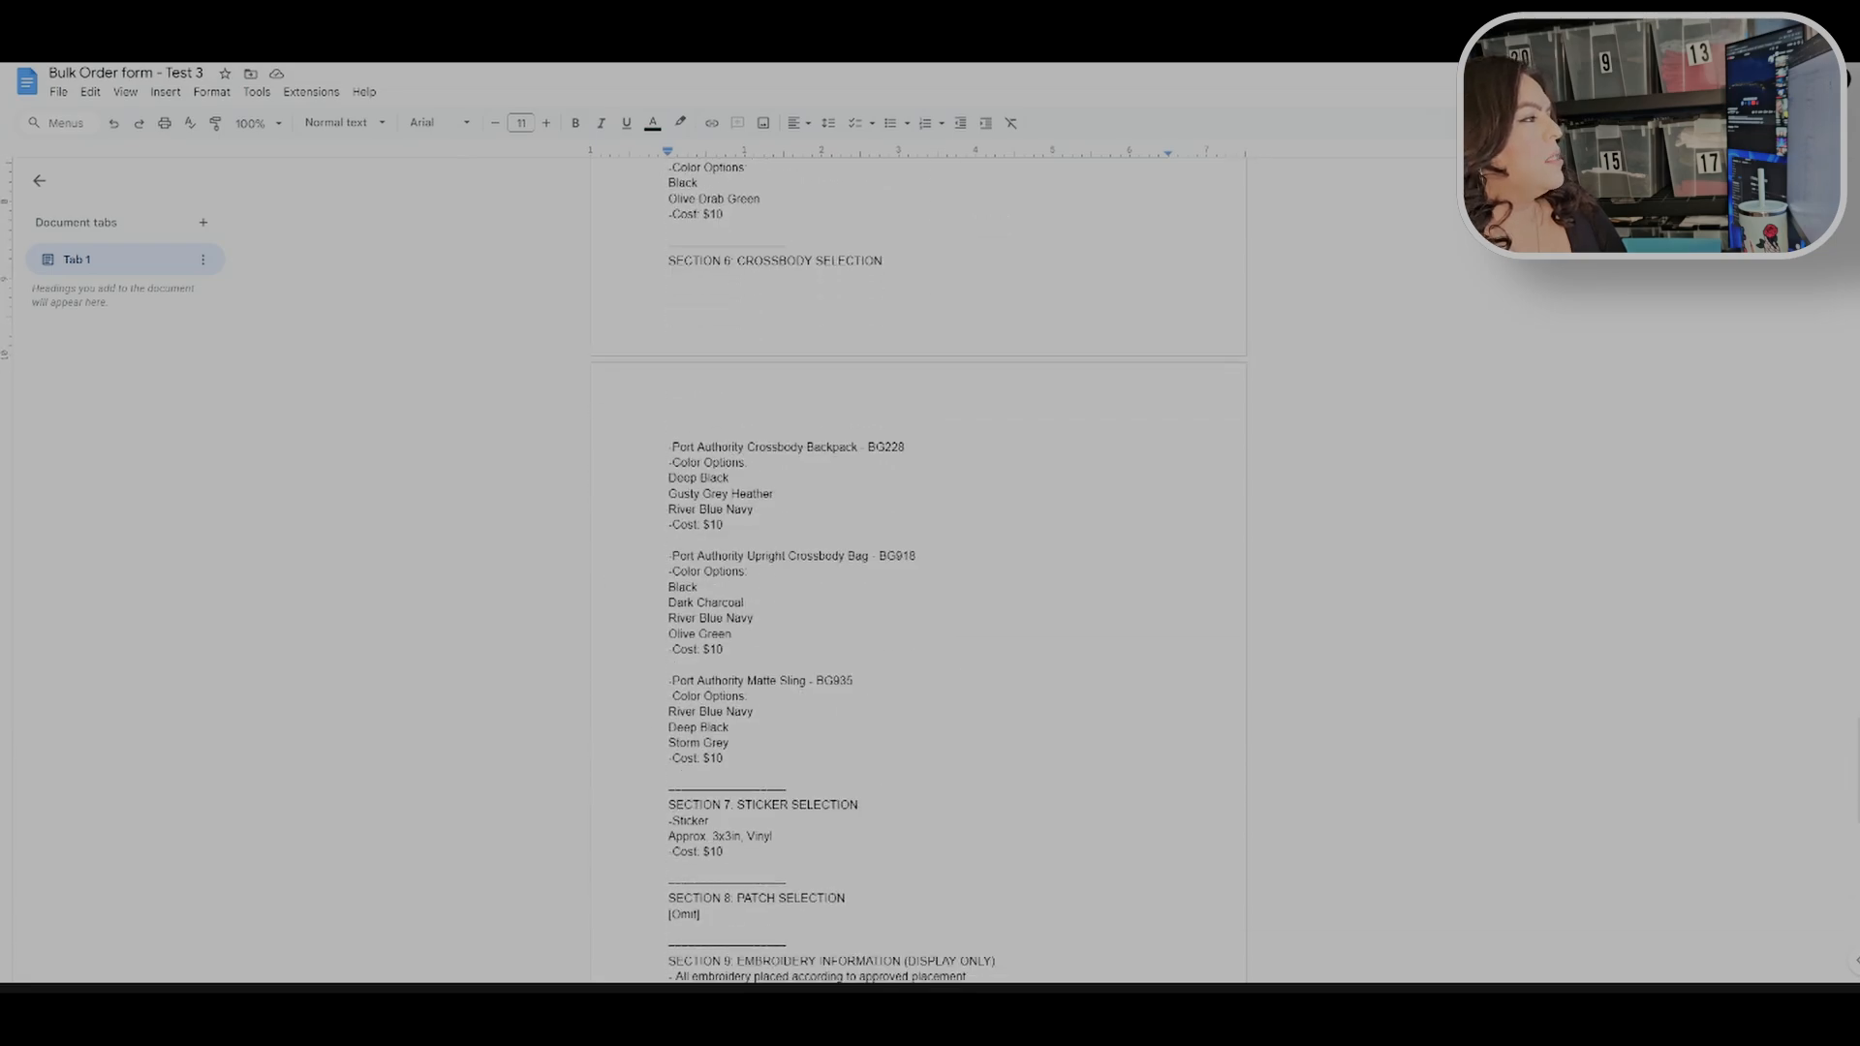
{"action": "scroll", "coordinate": [918, 572], "scroll_direction": "down", "scroll_amount": 3}
{"action": "scroll", "coordinate": [918, 571], "scroll_direction": "down", "scroll_amount": 4}
{"action": "scroll", "coordinate": [919, 571], "scroll_direction": "up", "scroll_amount": 14}
{"action": "scroll", "coordinate": [919, 571], "scroll_direction": "up", "scroll_amount": 3}
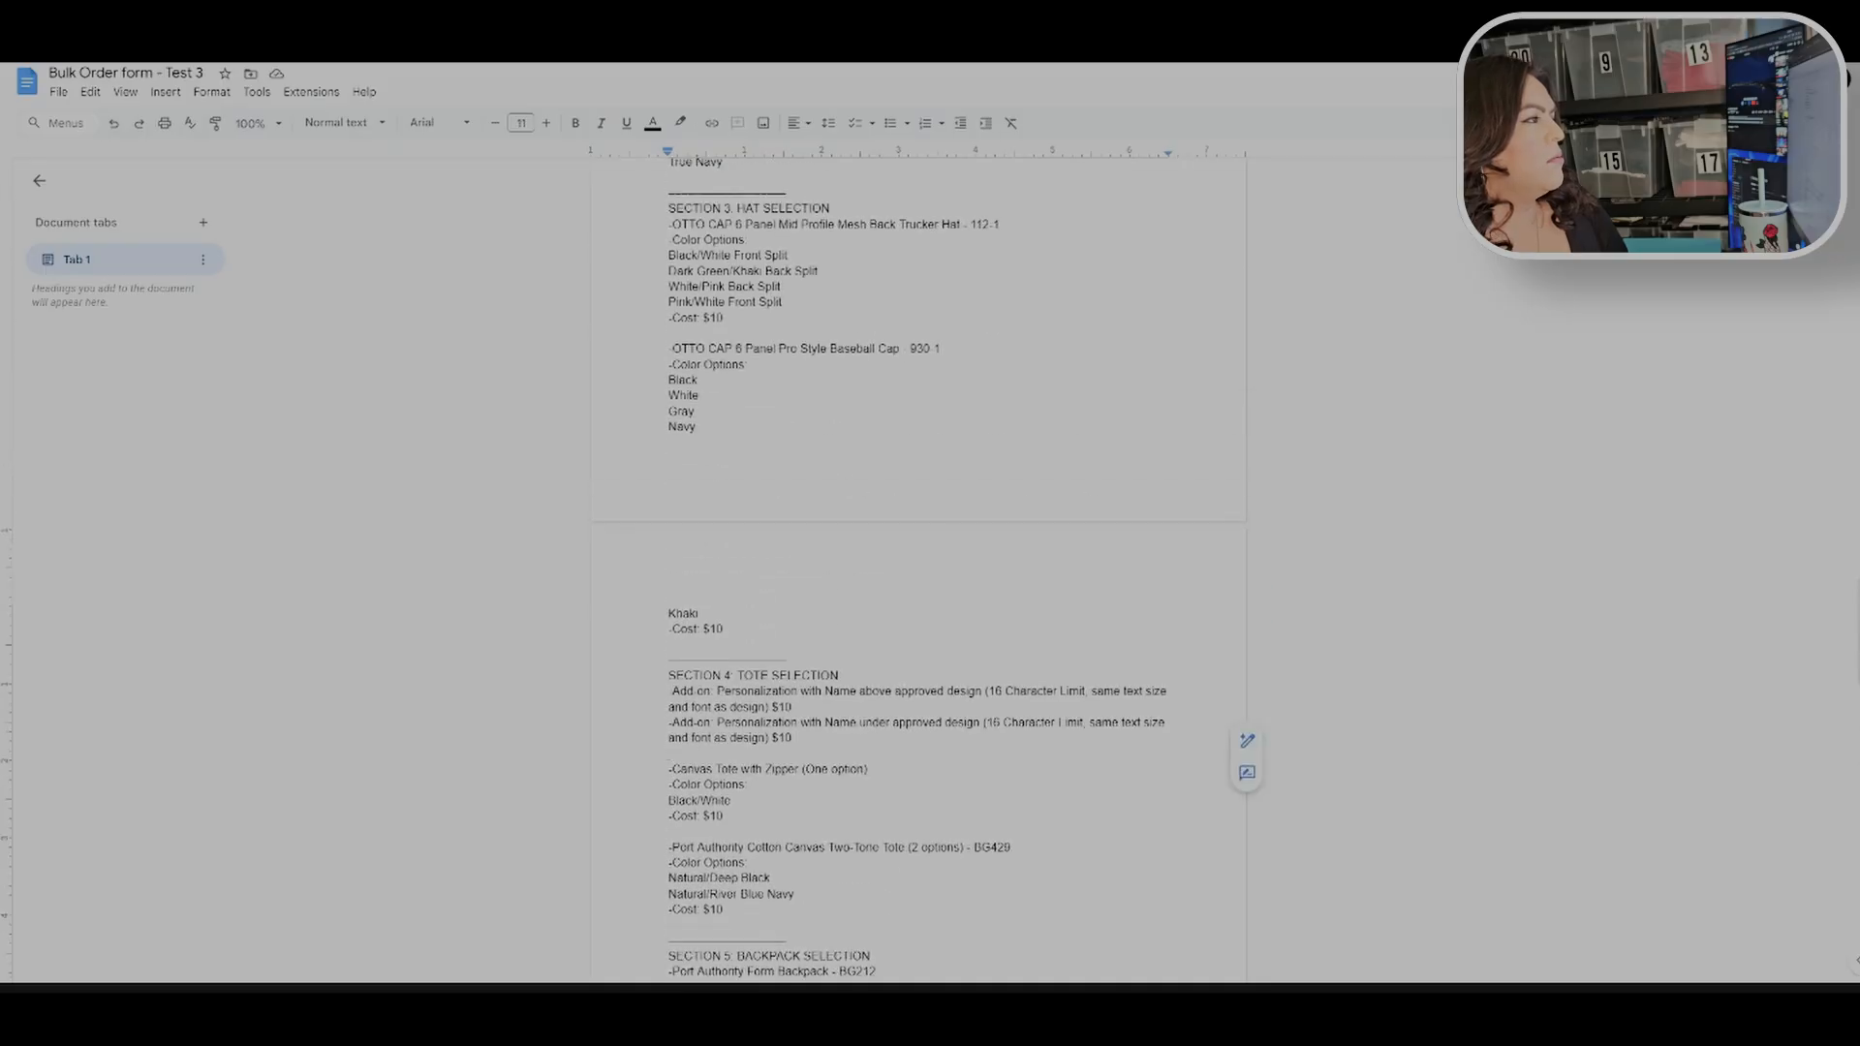
{"action": "scroll", "coordinate": [919, 572], "scroll_direction": "down", "scroll_amount": 10}
{"action": "scroll", "coordinate": [919, 572], "scroll_direction": "down", "scroll_amount": 7}
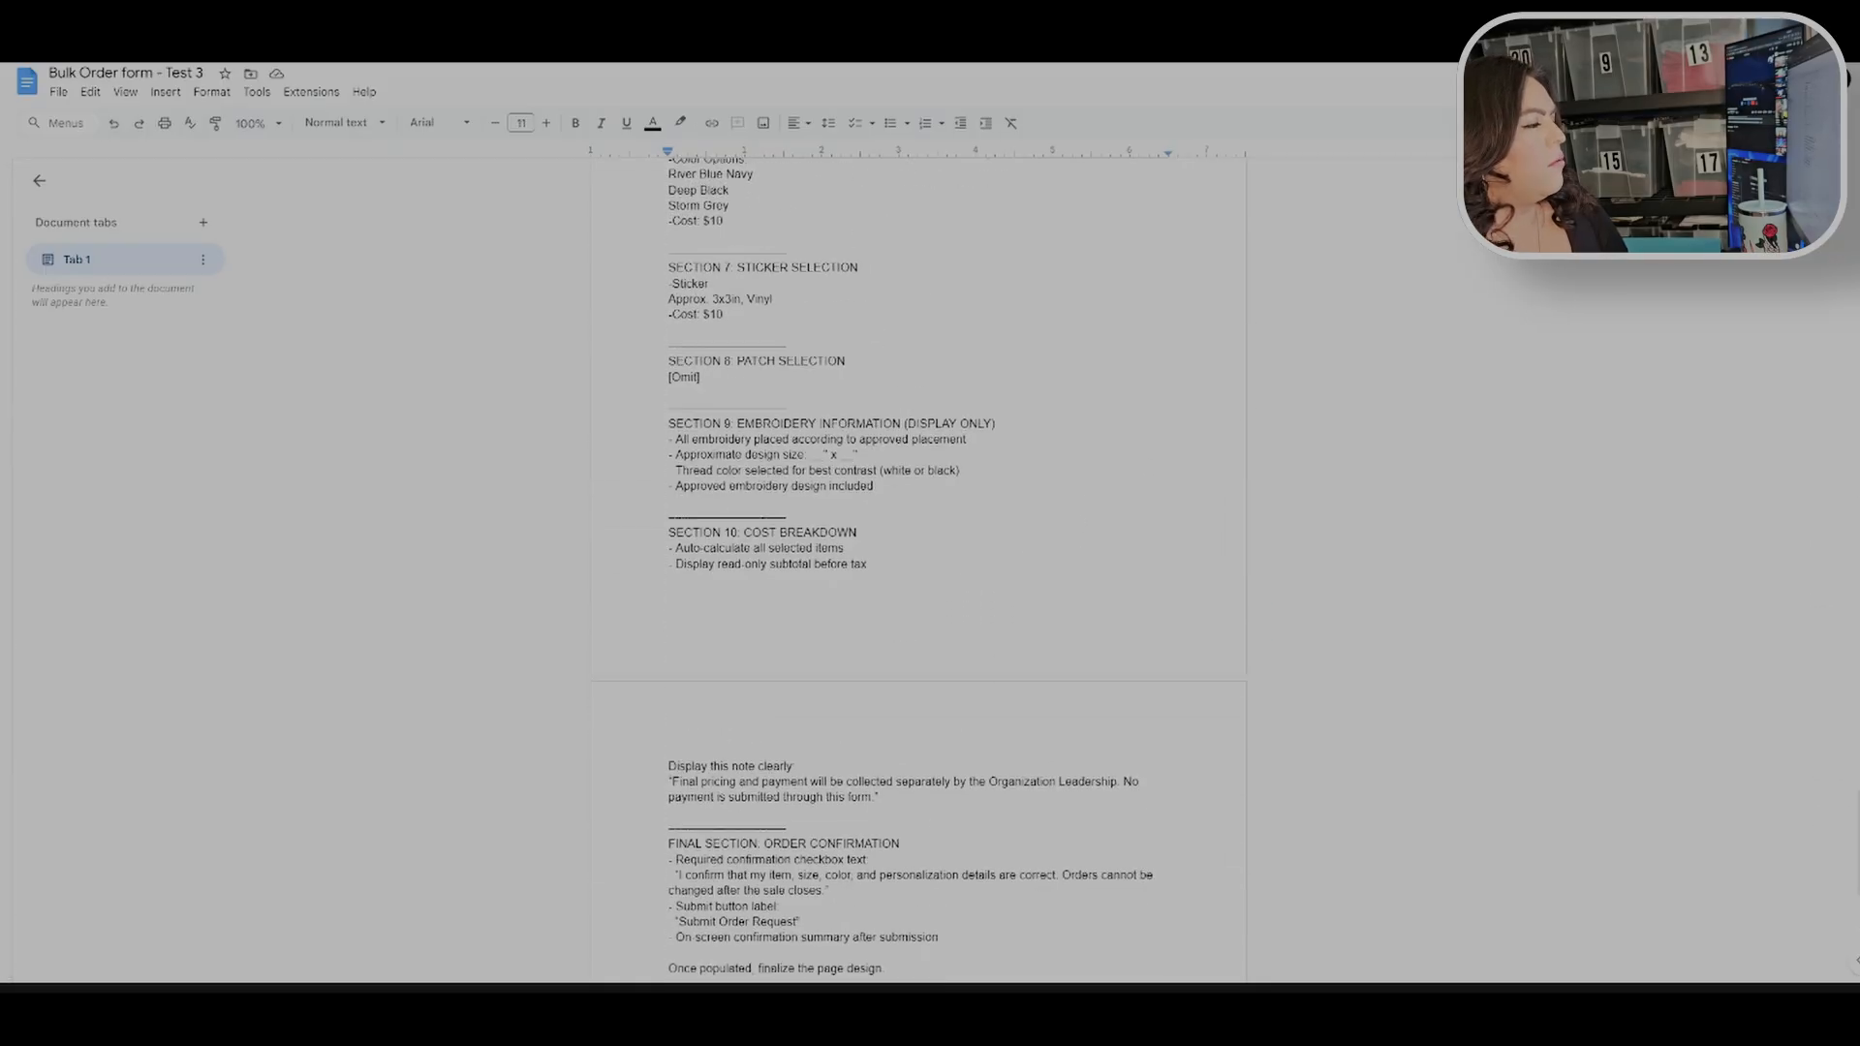
{"action": "scroll", "coordinate": [919, 571], "scroll_direction": "up", "scroll_amount": 2}
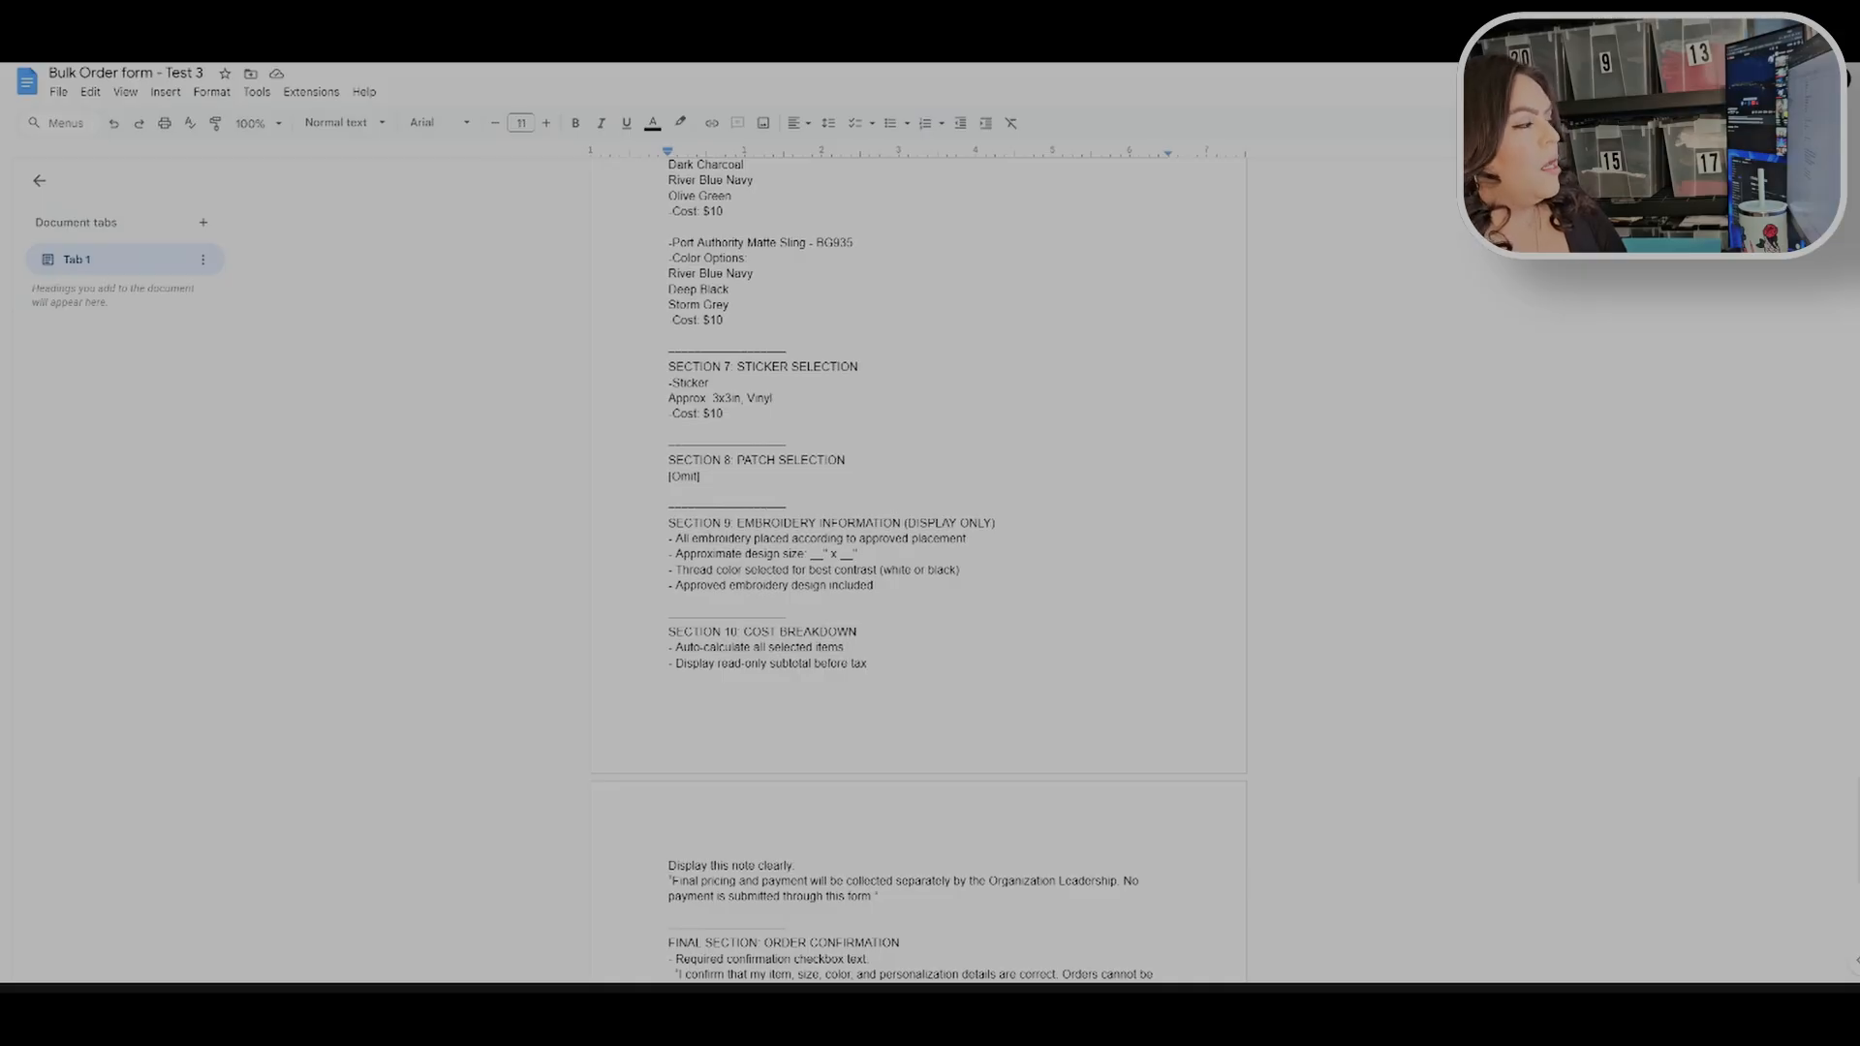
Step: Review the embroidery information, cost breakdown and final order confirmation sections of the prompt
{"action": "left_click_drag", "start_coordinate": [676, 539], "coordinate": [877, 597]}
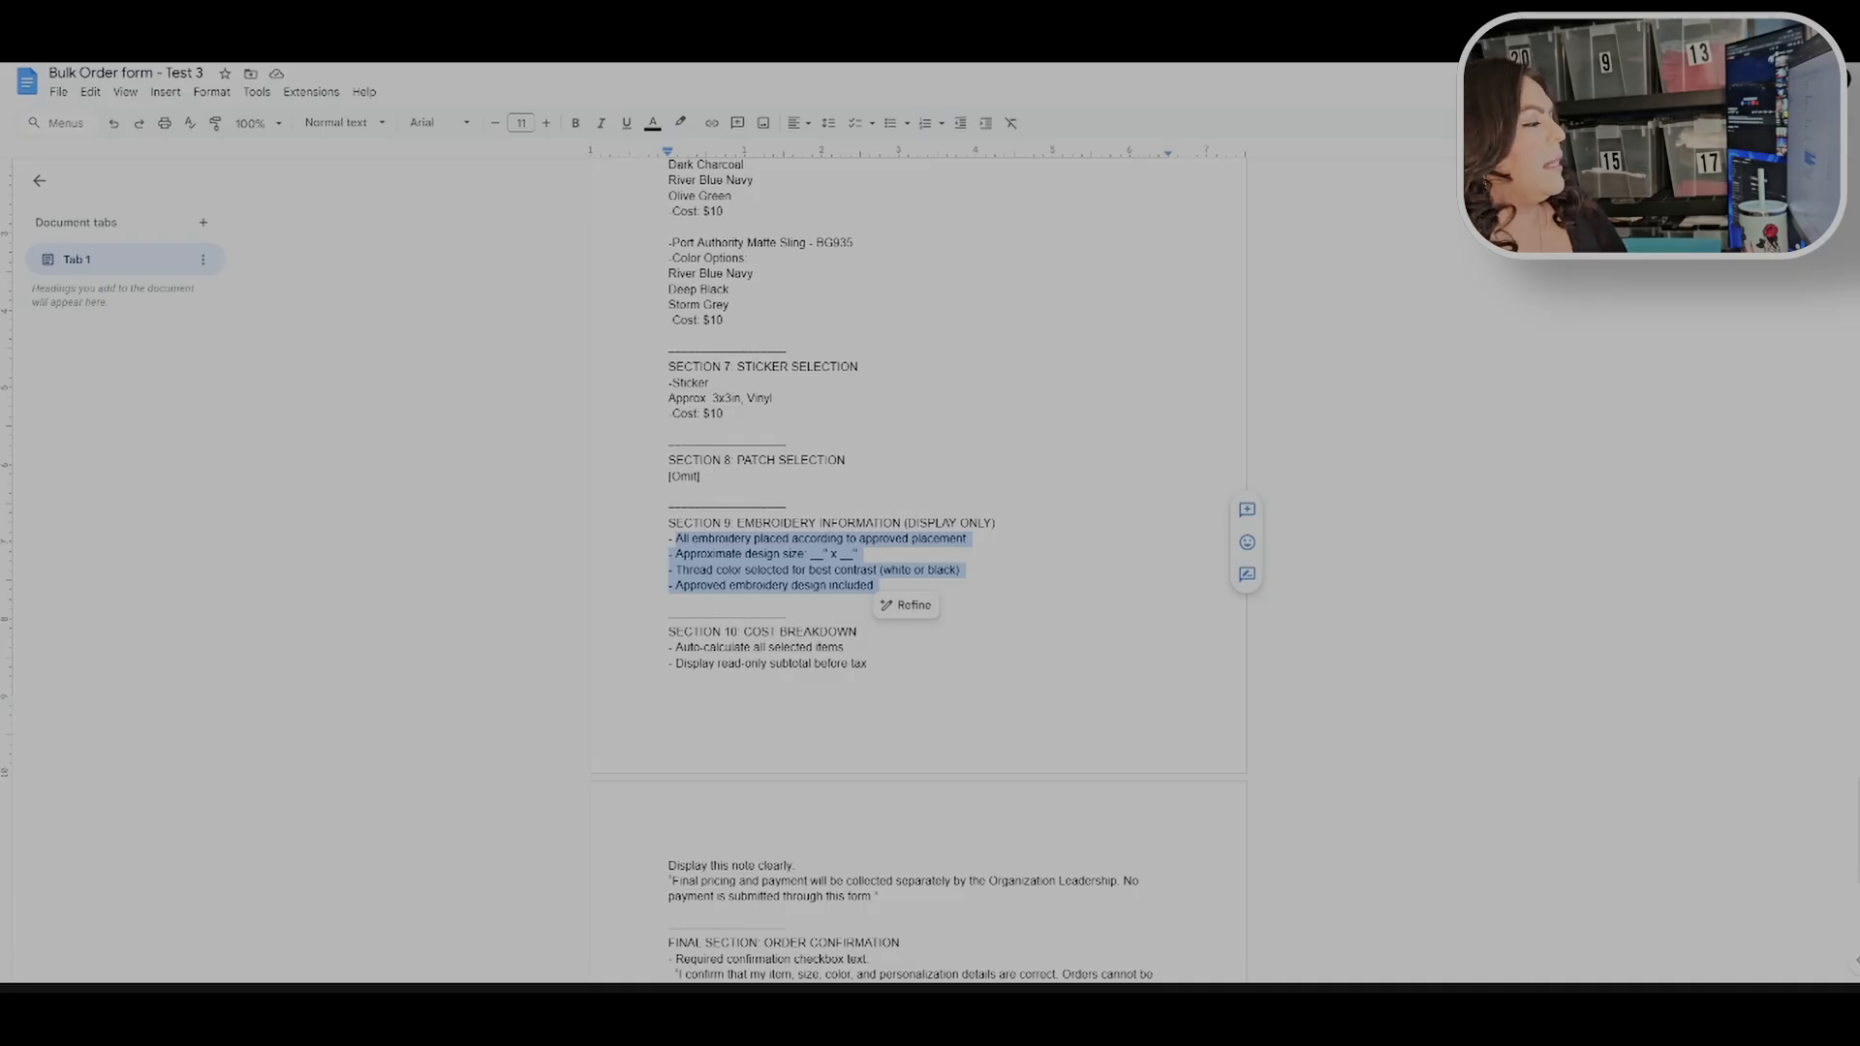
{"action": "scroll", "coordinate": [919, 572], "scroll_direction": "down", "scroll_amount": 3}
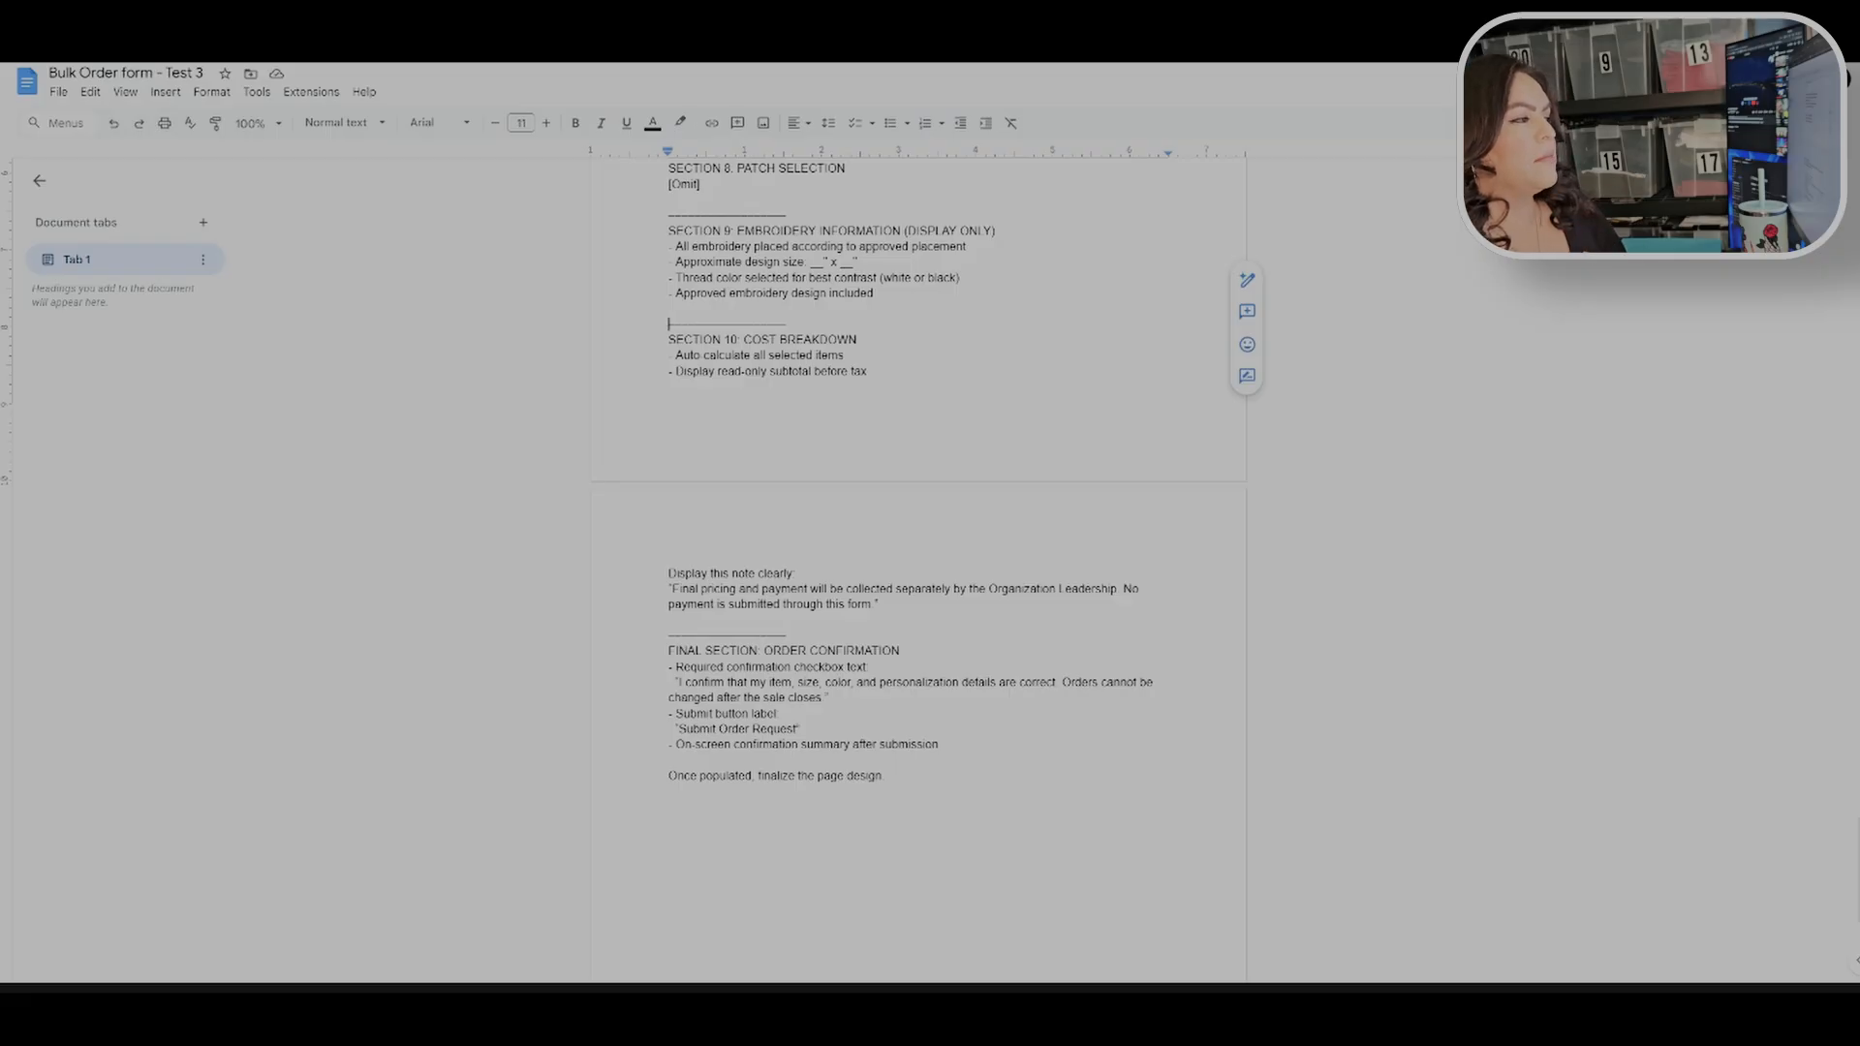
{"action": "scroll", "coordinate": [918, 571], "scroll_direction": "up", "scroll_amount": 20}
{"action": "scroll", "coordinate": [919, 571], "scroll_direction": "down", "scroll_amount": 20}
{"action": "scroll", "coordinate": [918, 571], "scroll_direction": "down", "scroll_amount": 6}
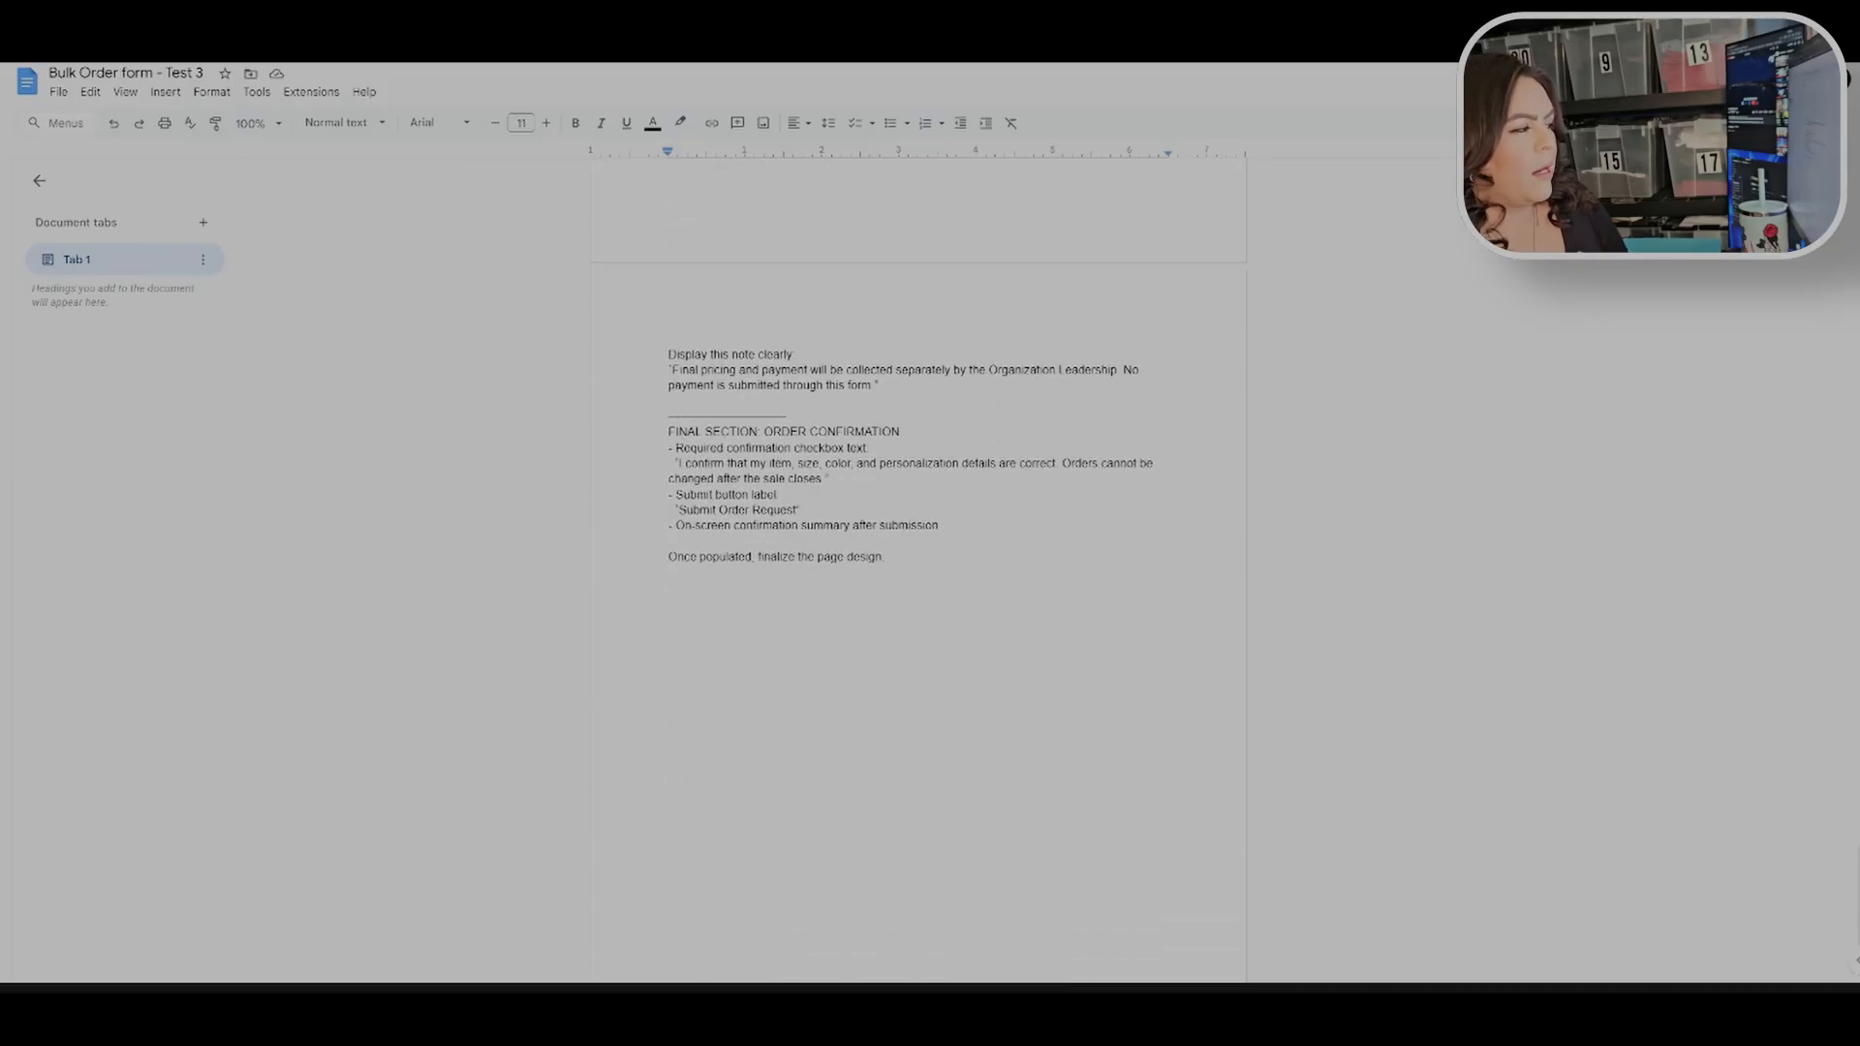
{"action": "scroll", "coordinate": [918, 571], "scroll_direction": "up", "scroll_amount": 2}
Step: Select and copy the entire Bulk Order form - Test 3 prompt text
{"action": "left_click_drag", "start_coordinate": [883, 776], "coordinate": [668, 650]}
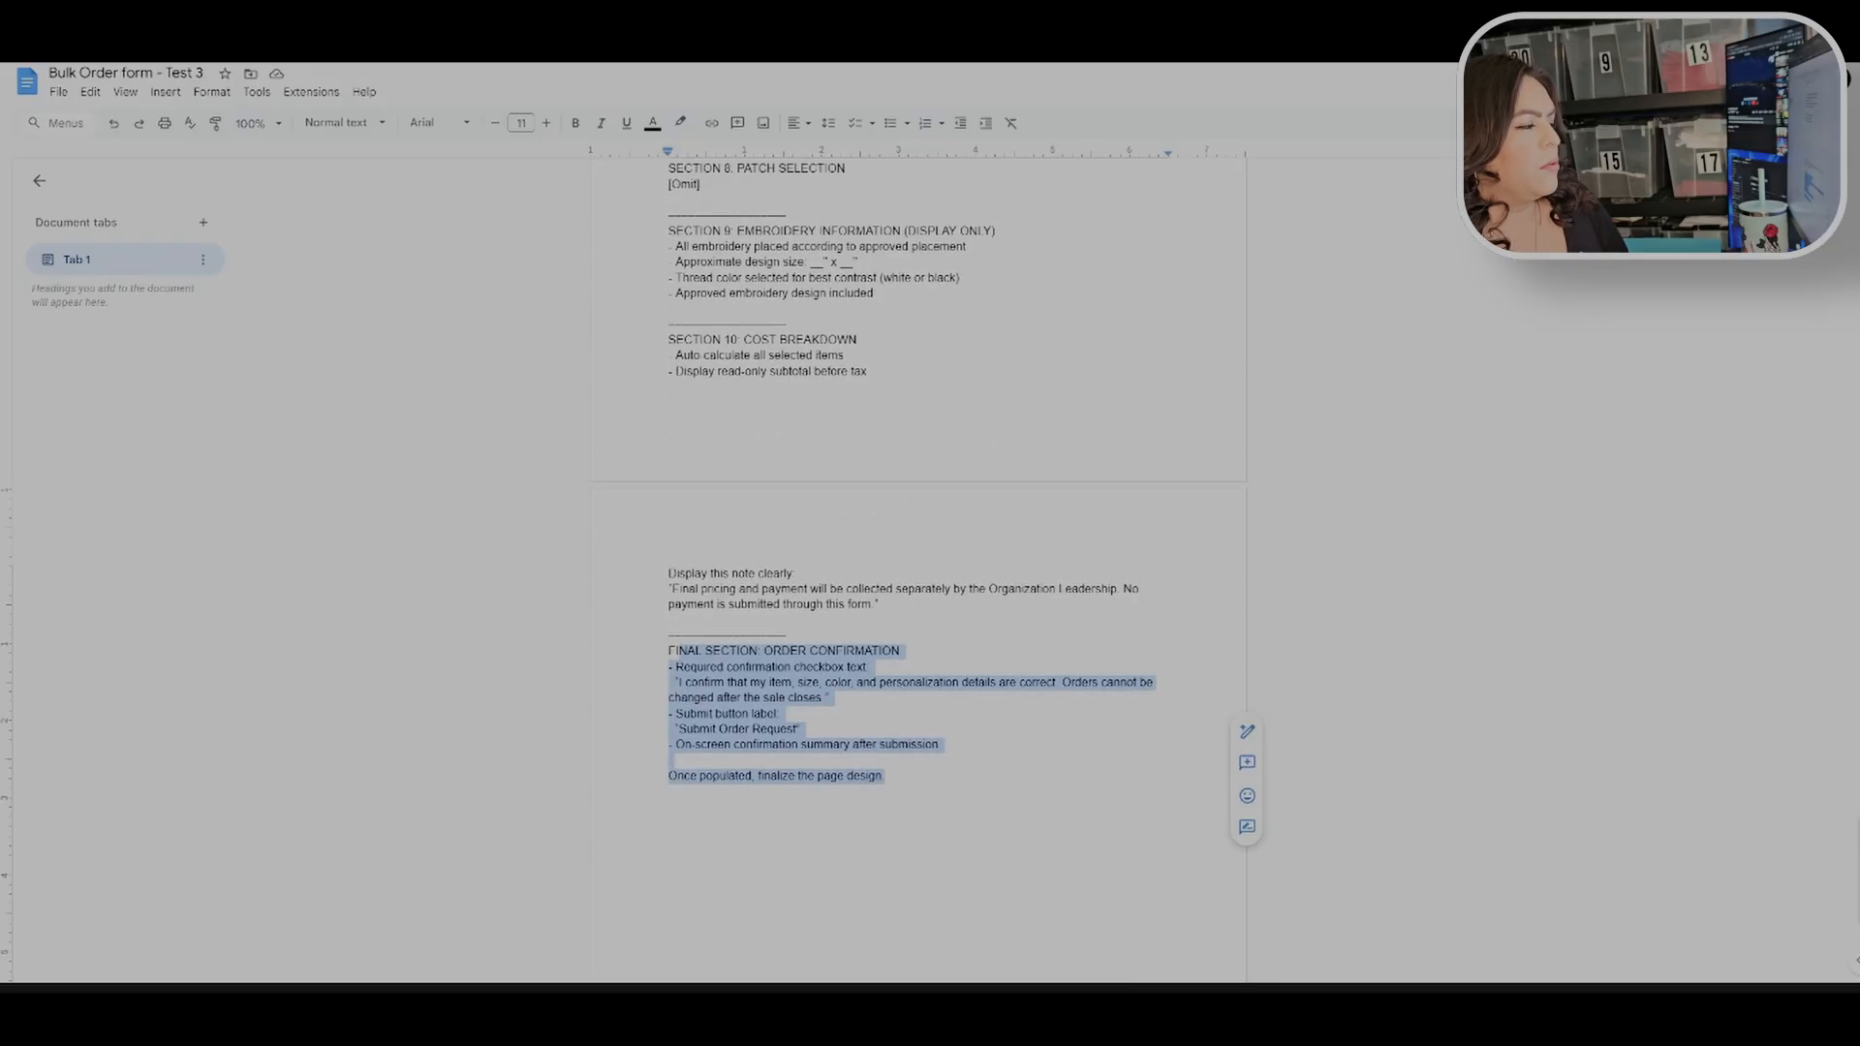
{"action": "left_click", "coordinate": [773, 651]}
{"action": "key", "text": "ctrl+a"}
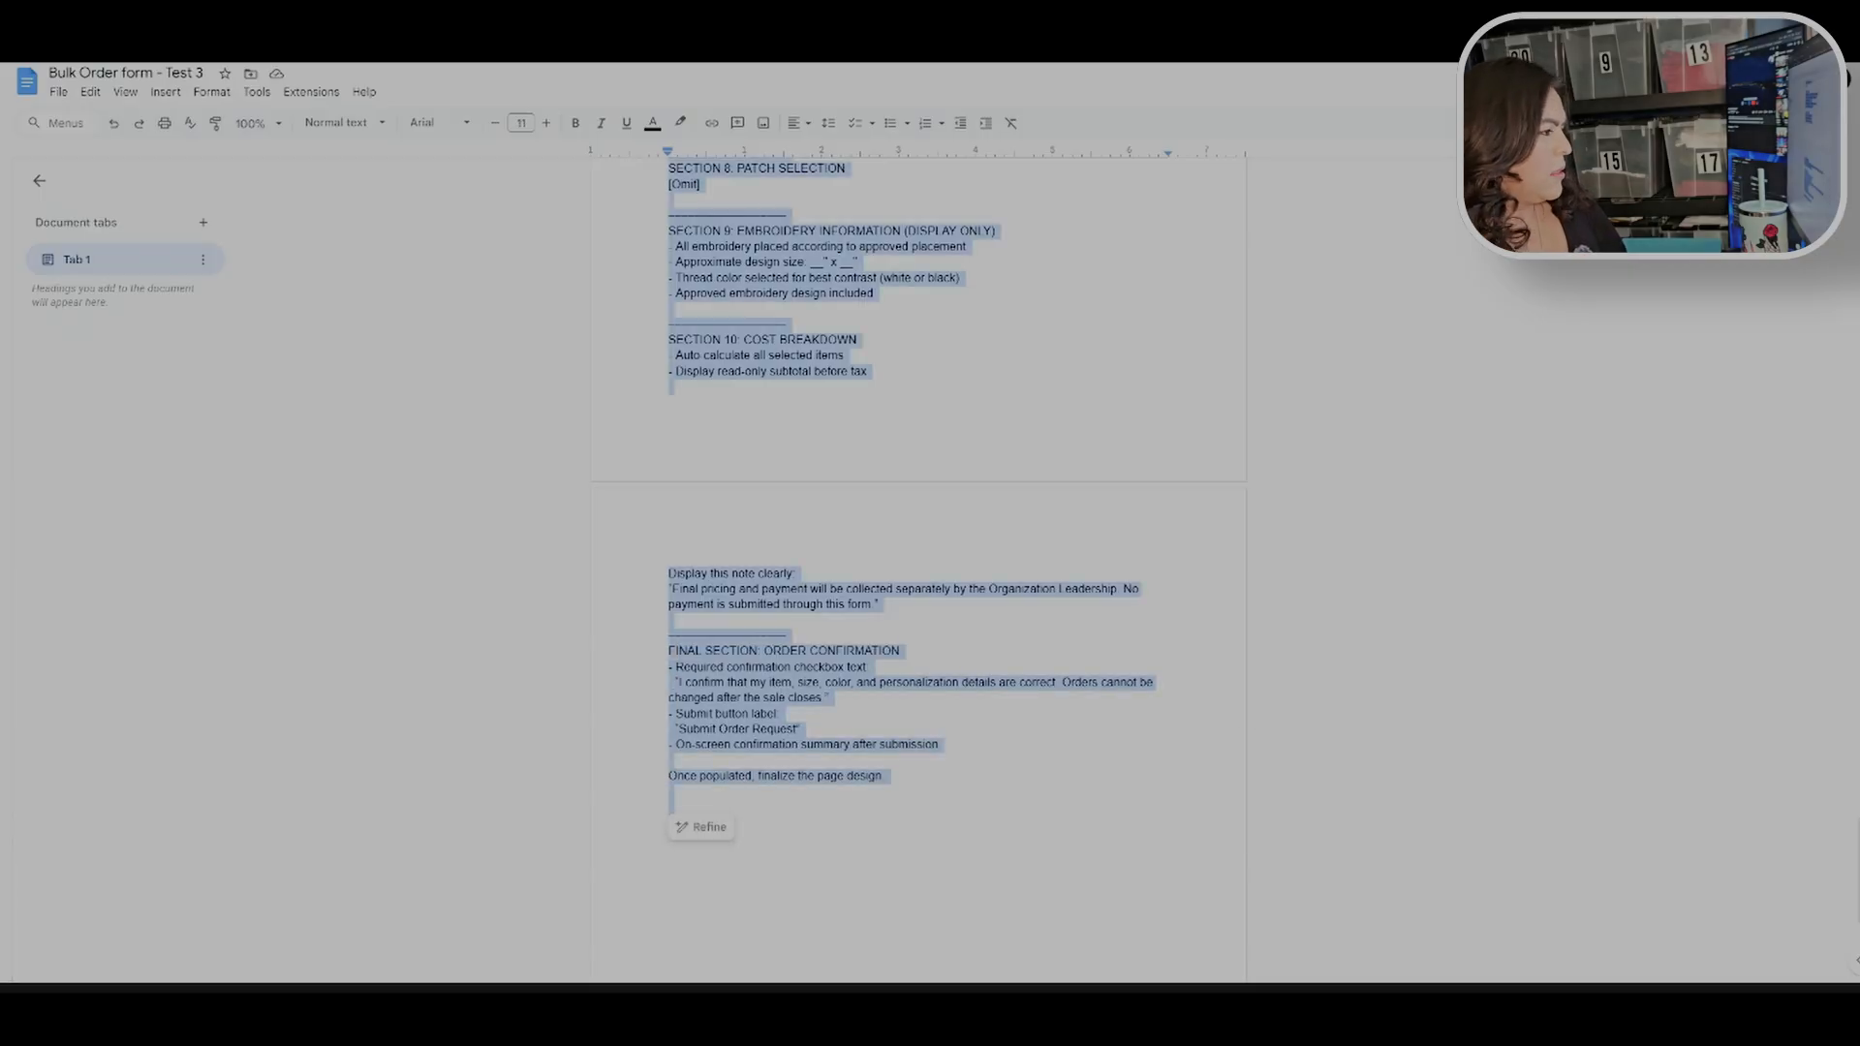
{"action": "right_click", "coordinate": [755, 375]}
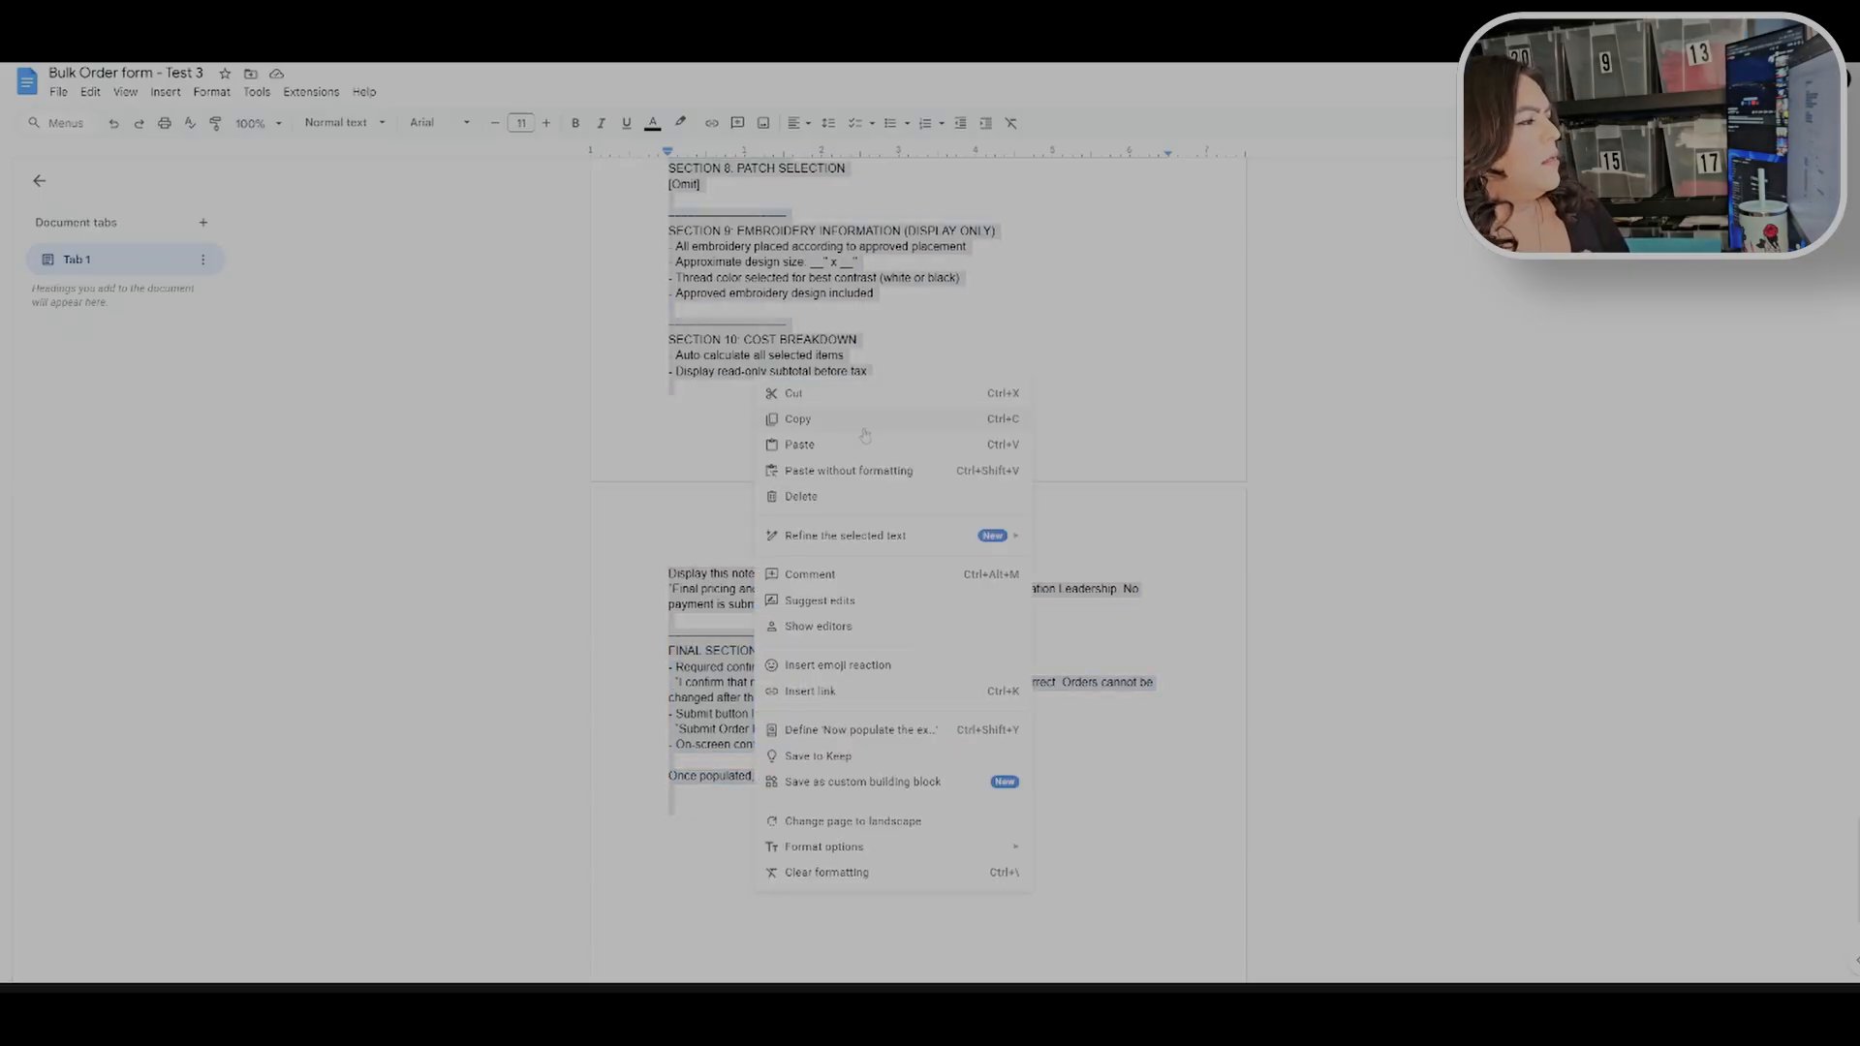
{"action": "left_click", "coordinate": [849, 423]}
{"action": "scroll", "coordinate": [848, 426], "scroll_direction": "up", "scroll_amount": 4}
{"action": "scroll", "coordinate": [919, 572], "scroll_direction": "up", "scroll_amount": 20}
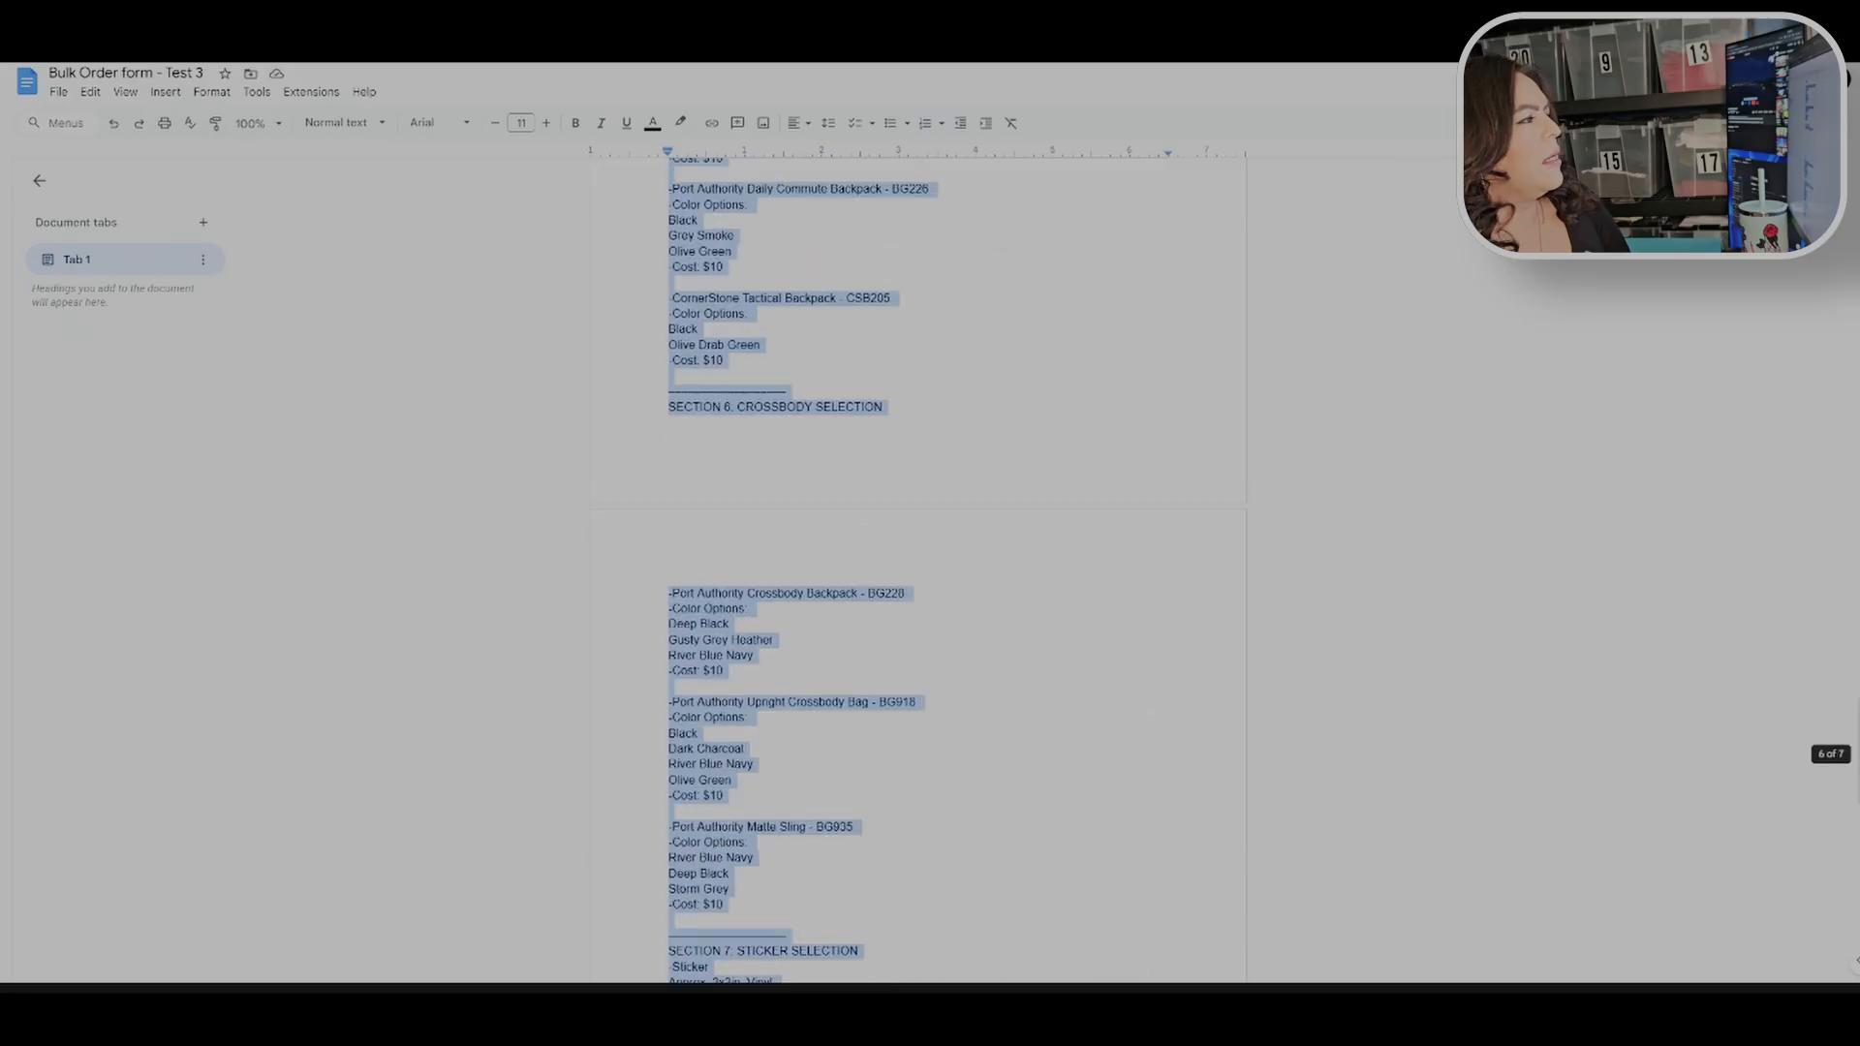
{"action": "scroll", "coordinate": [919, 571], "scroll_direction": "up", "scroll_amount": 20}
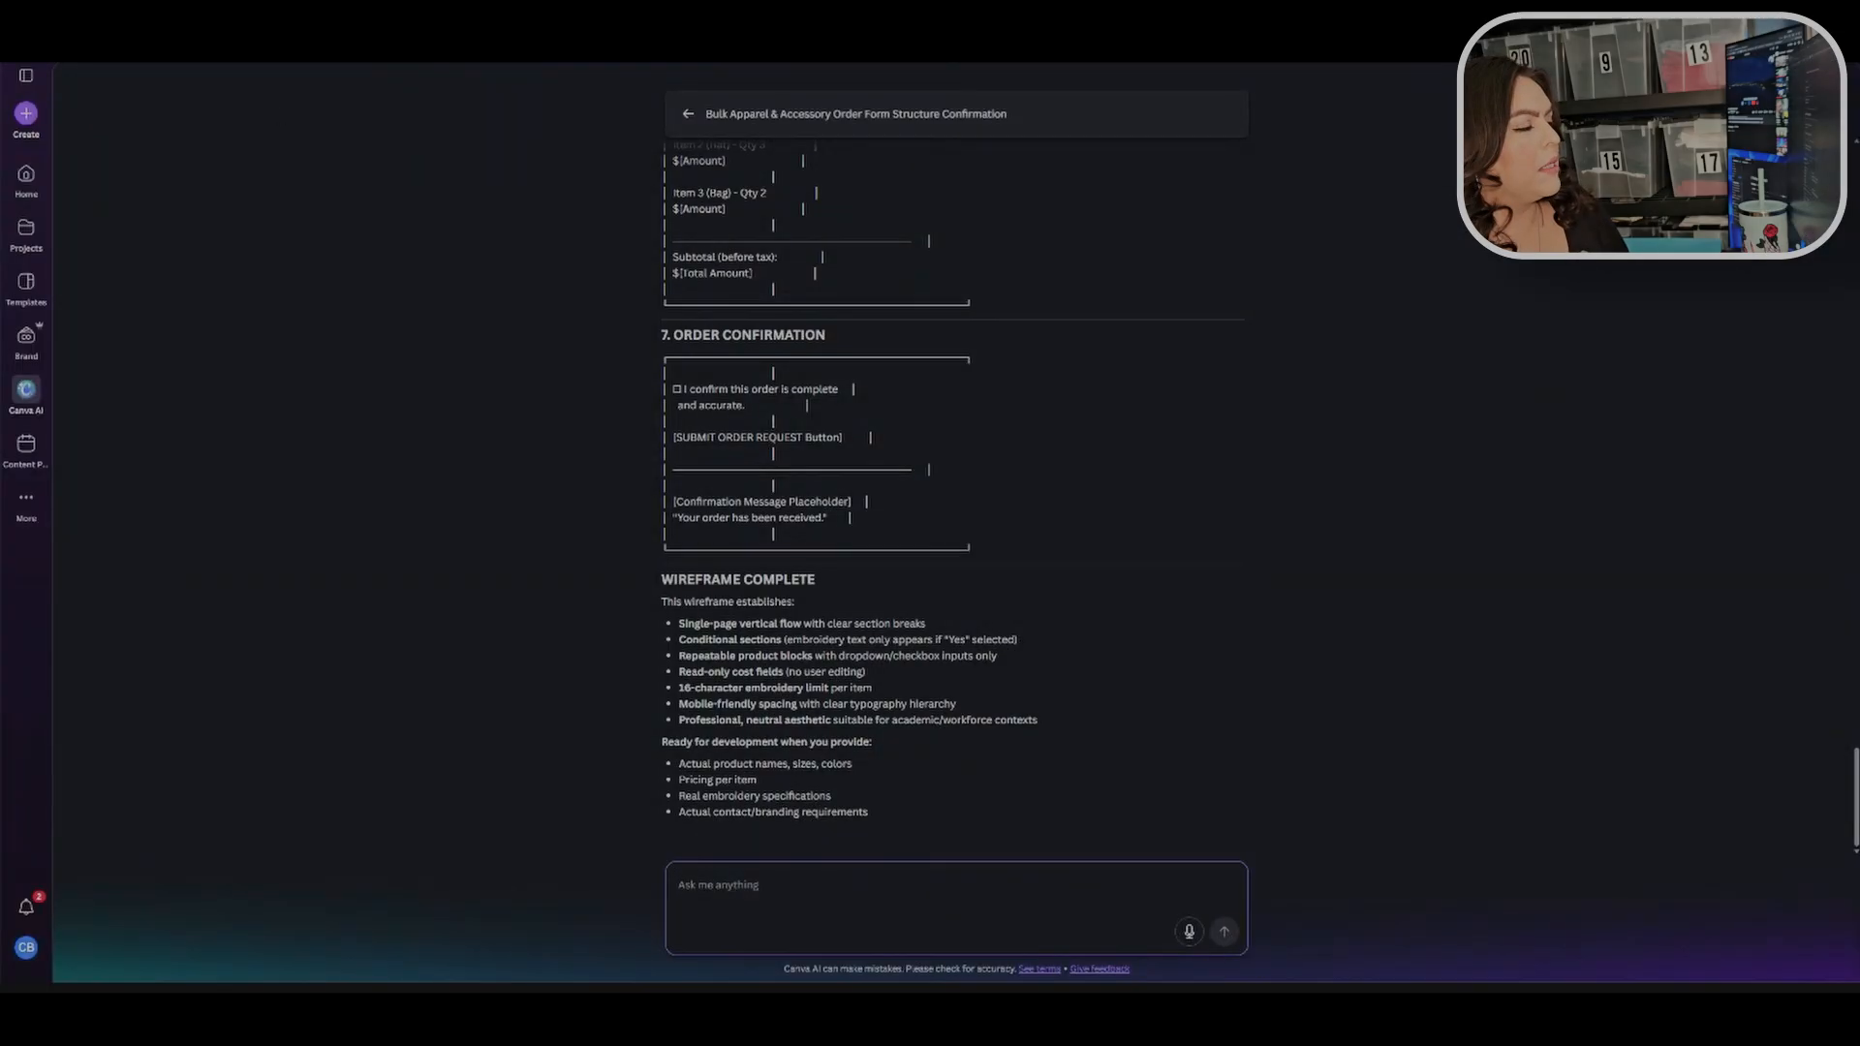
Step: Paste the Prompt 3 text into the Canva AI chat and send it
{"action": "key", "text": "ctrl+v"}
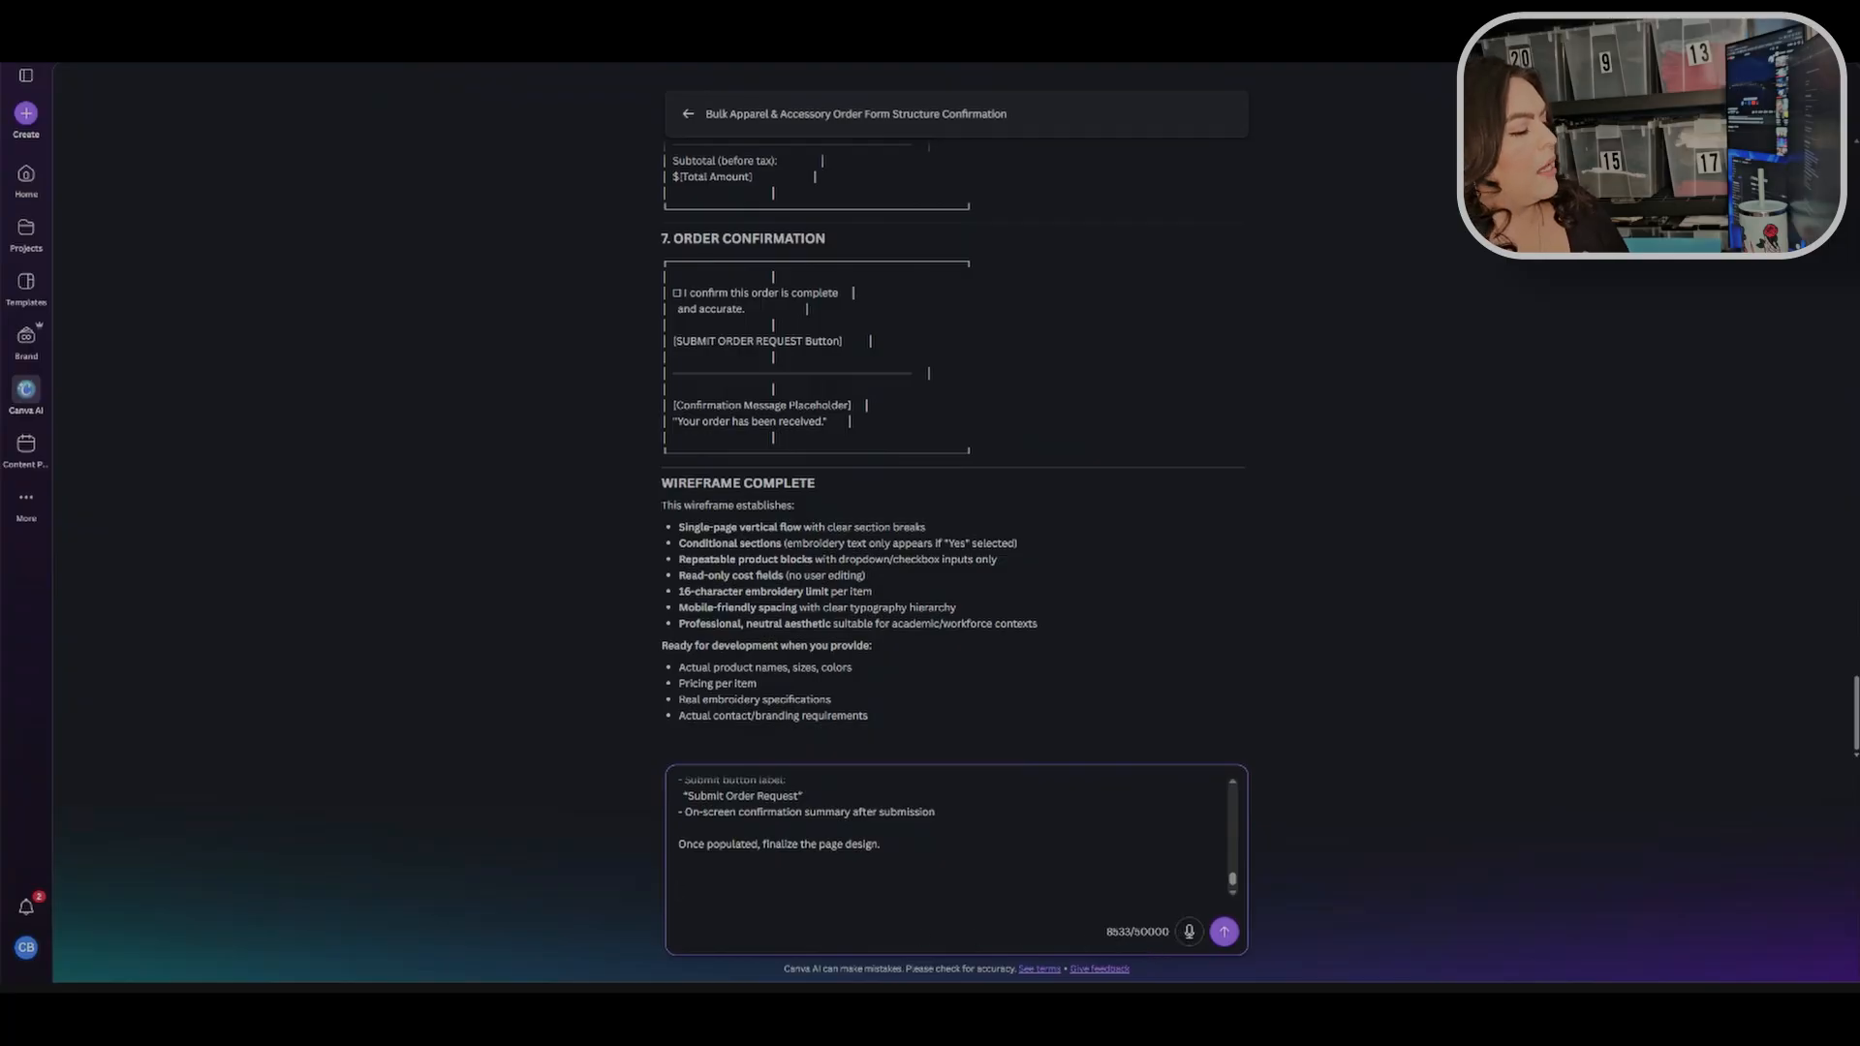
{"action": "left_click", "coordinate": [1224, 931]}
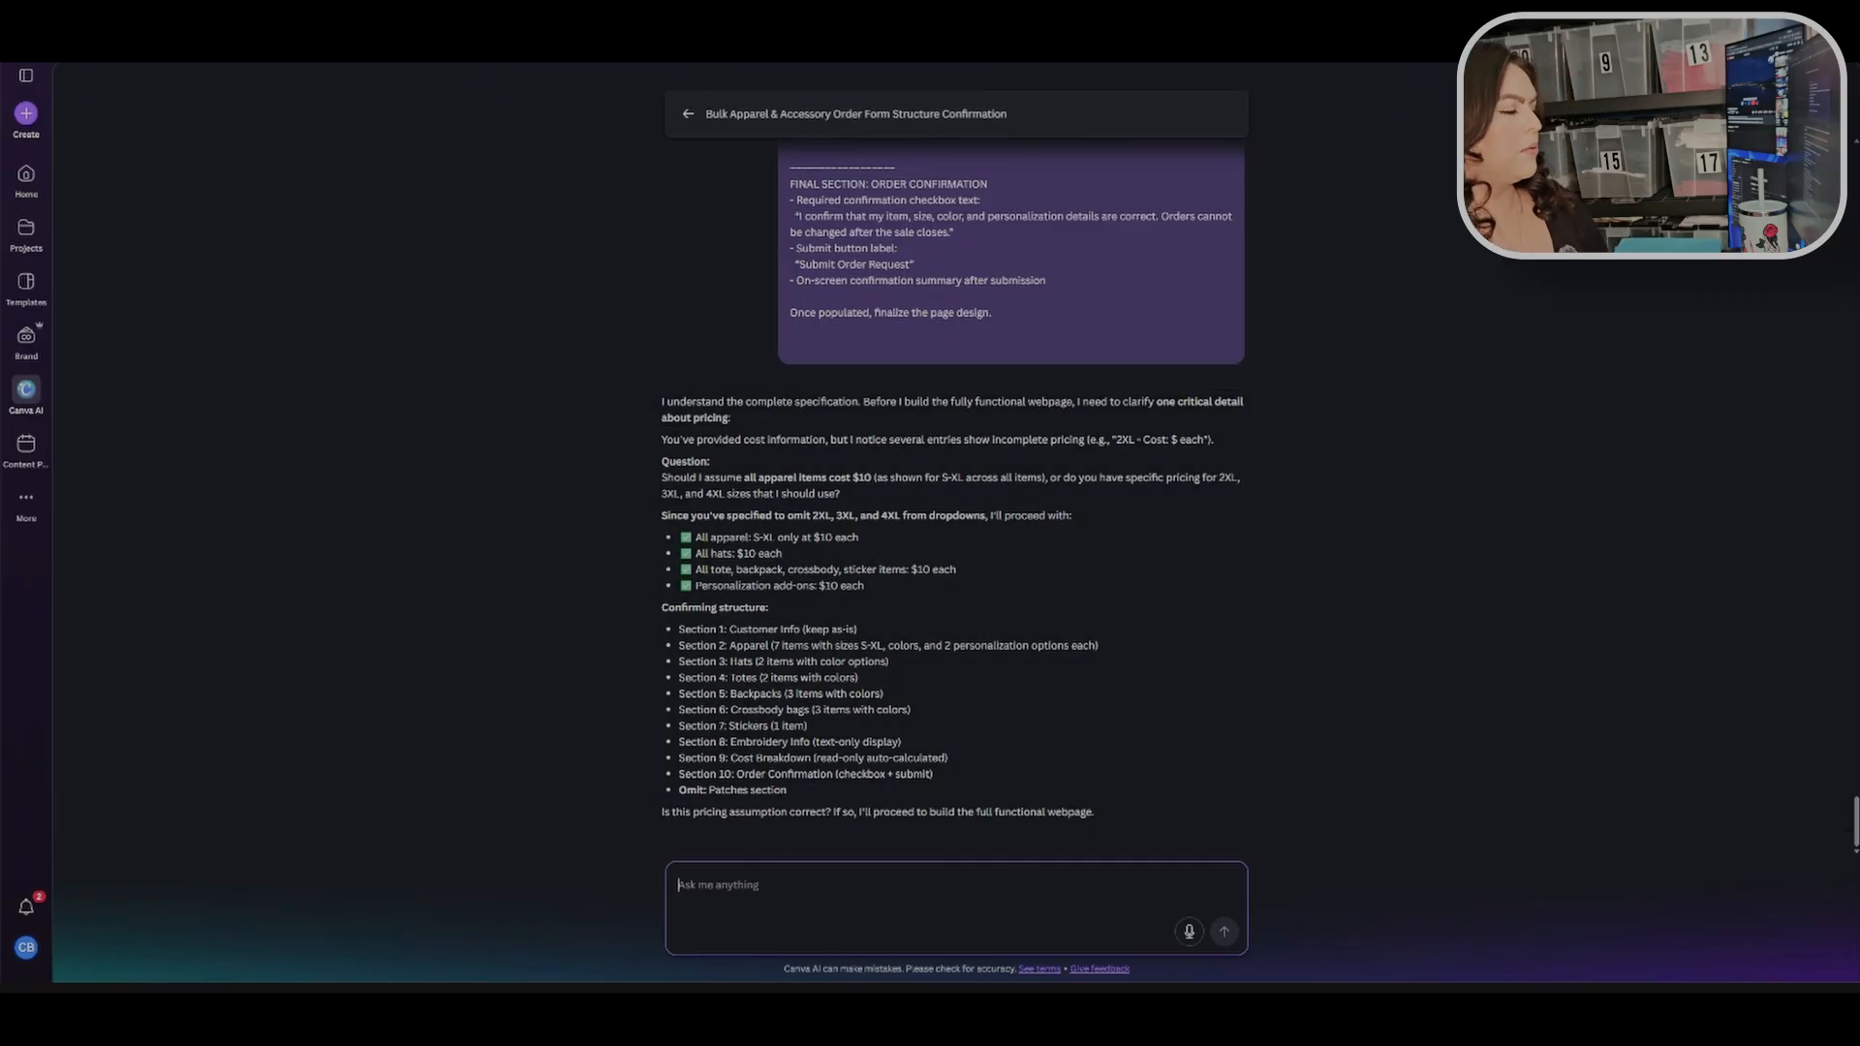
Step: Reply to Canva AI confirming the pricing assumption with "Yes, that is correct. Please proceed." and send it
{"action": "type", "text": "Yes, that is co"}
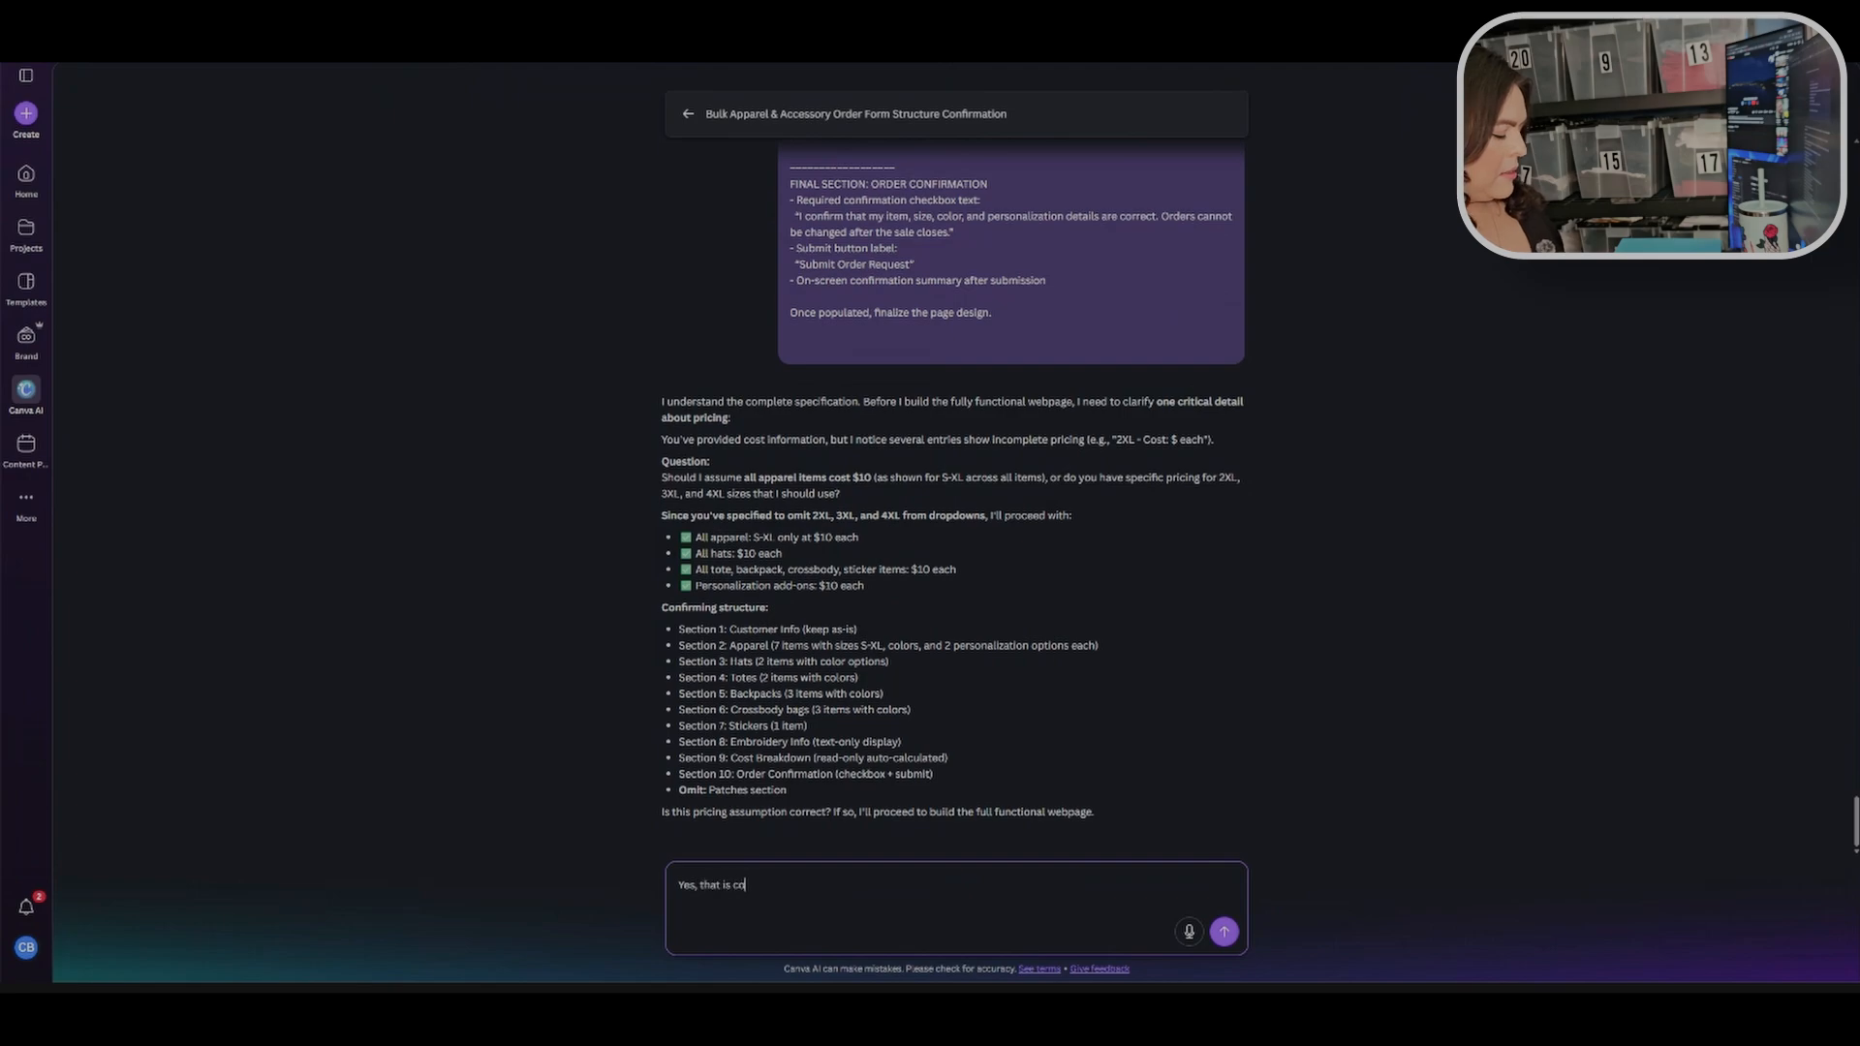
{"action": "type", "text": "rrect"}
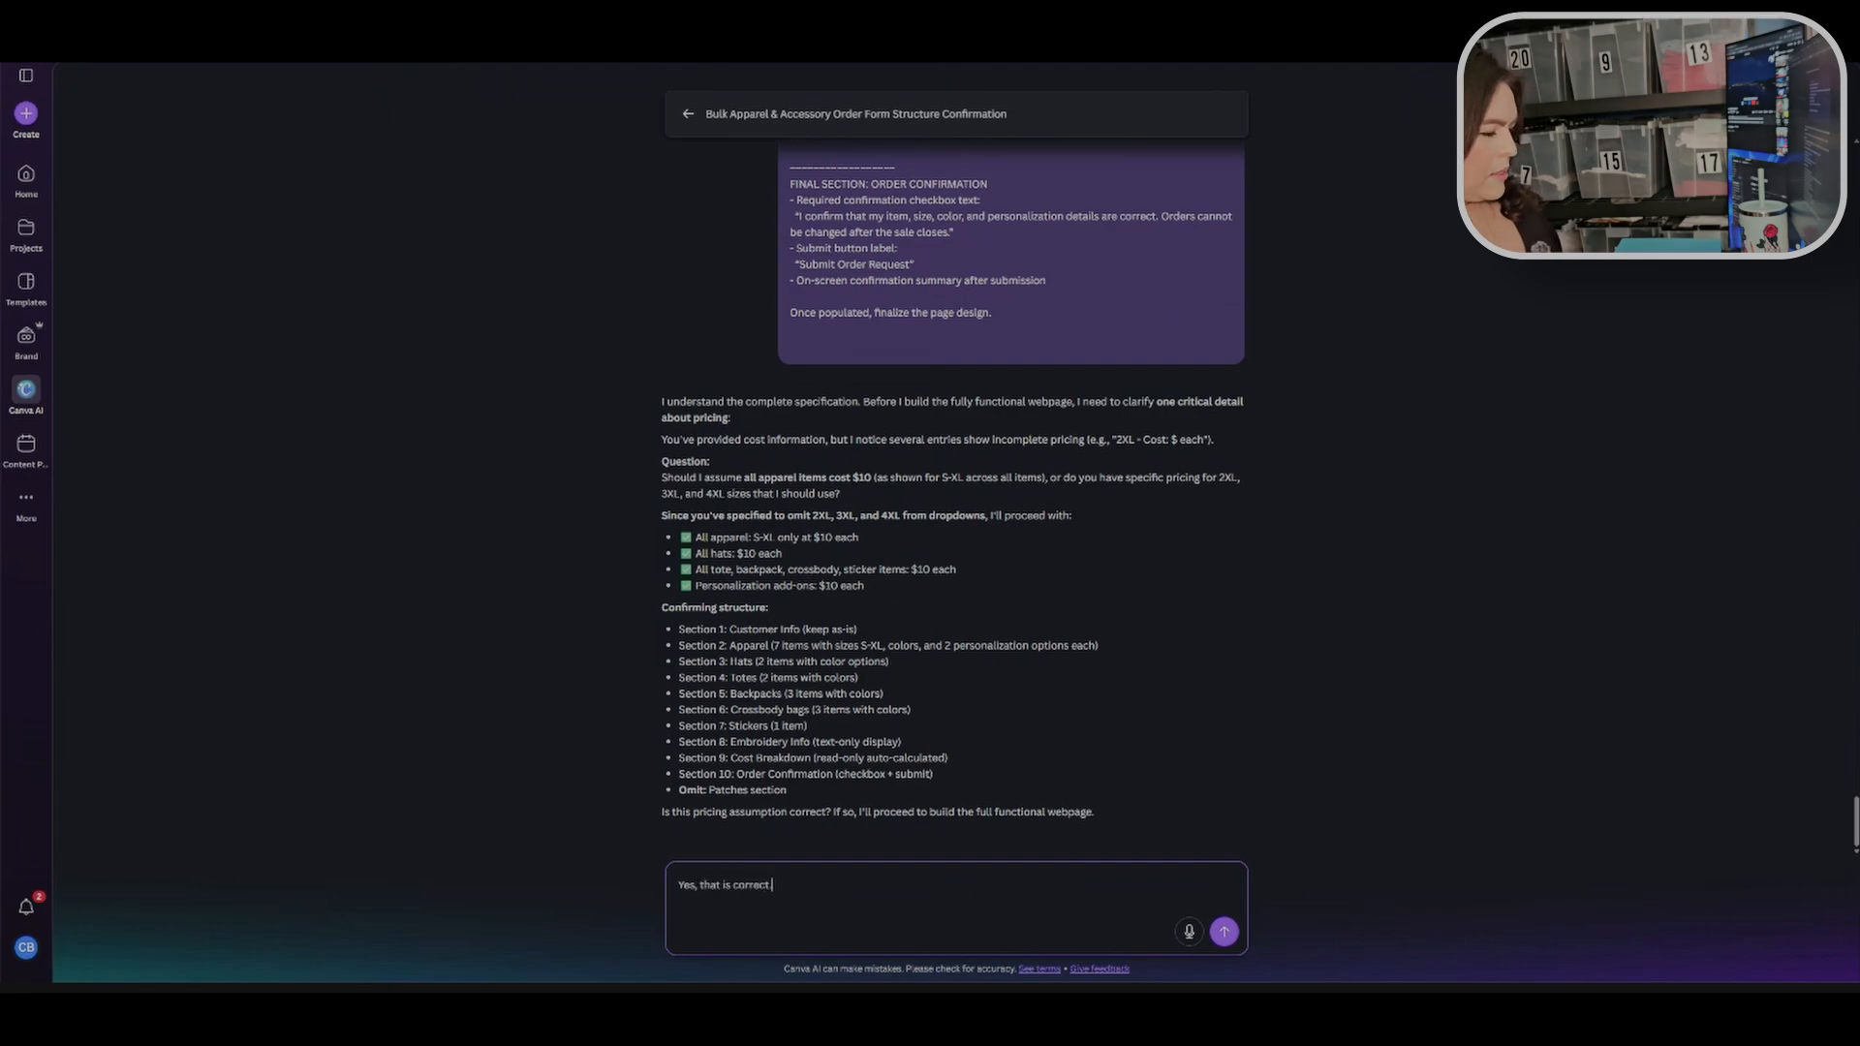
{"action": "type", "text": ". Please proce"}
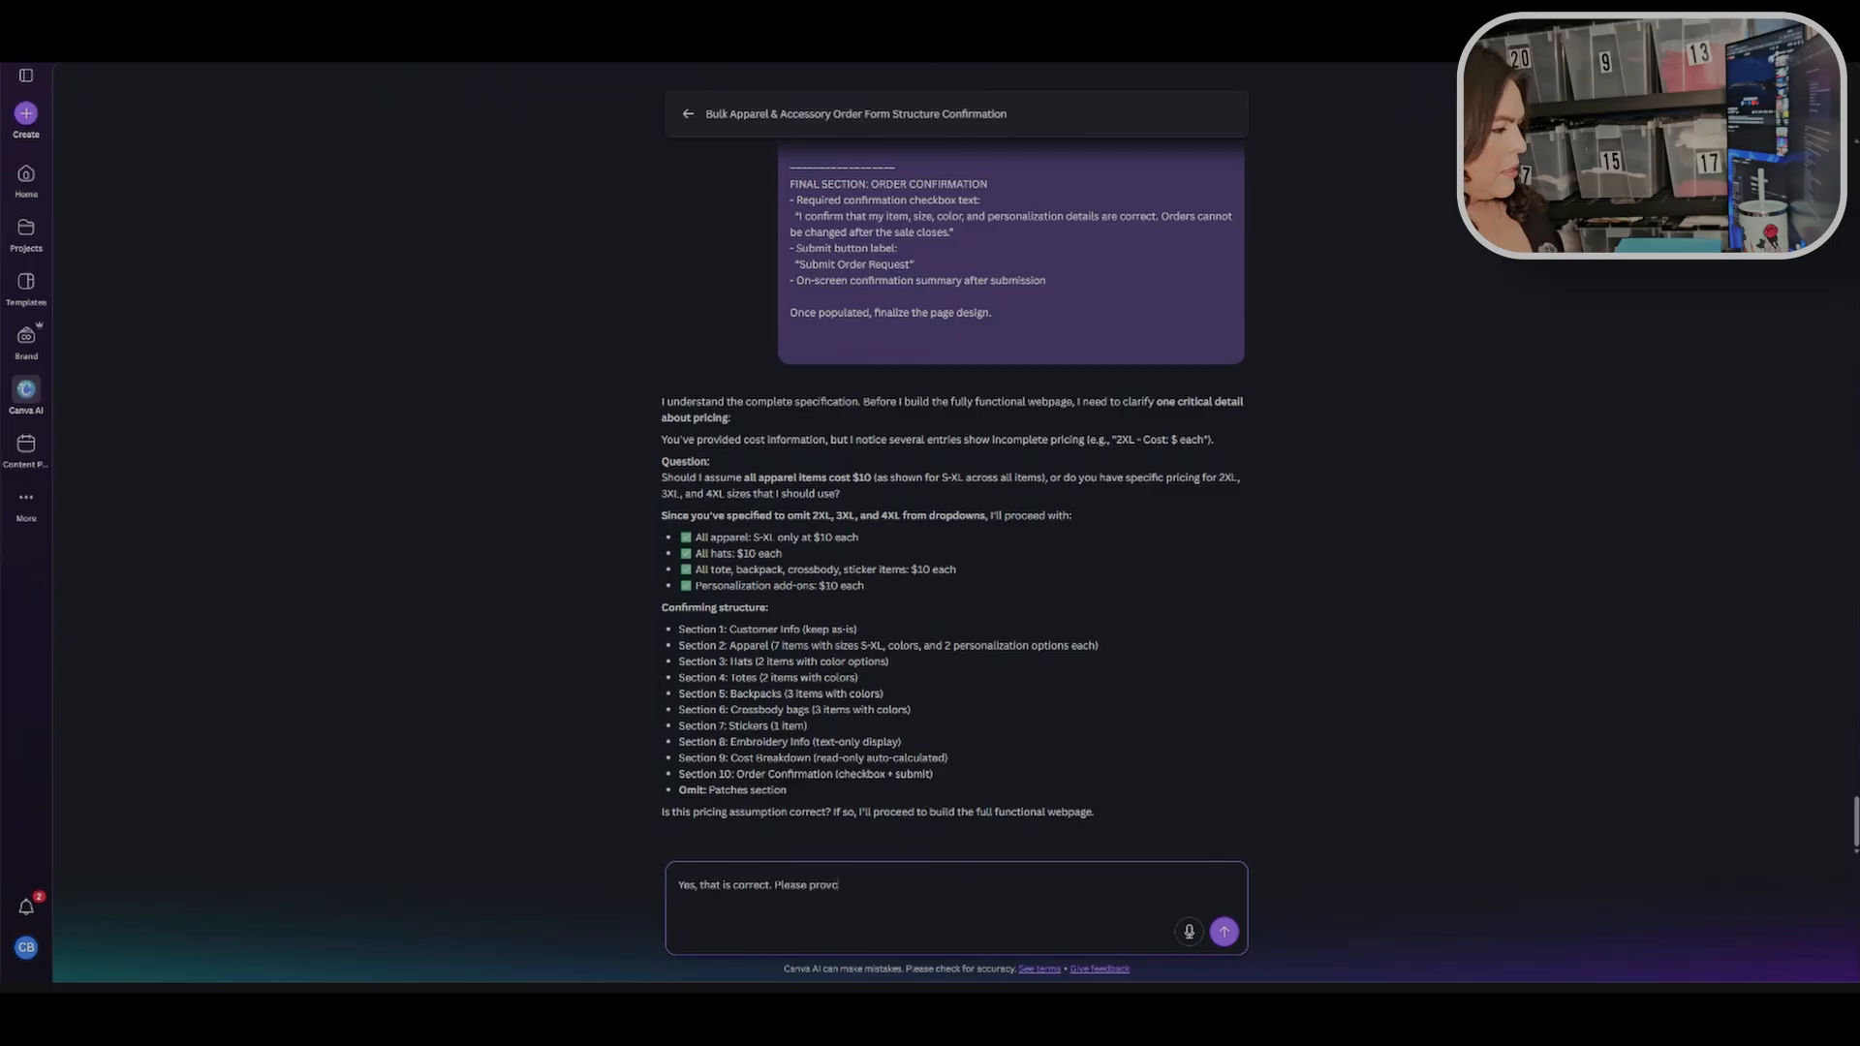
{"action": "key", "text": "BackSpace"}
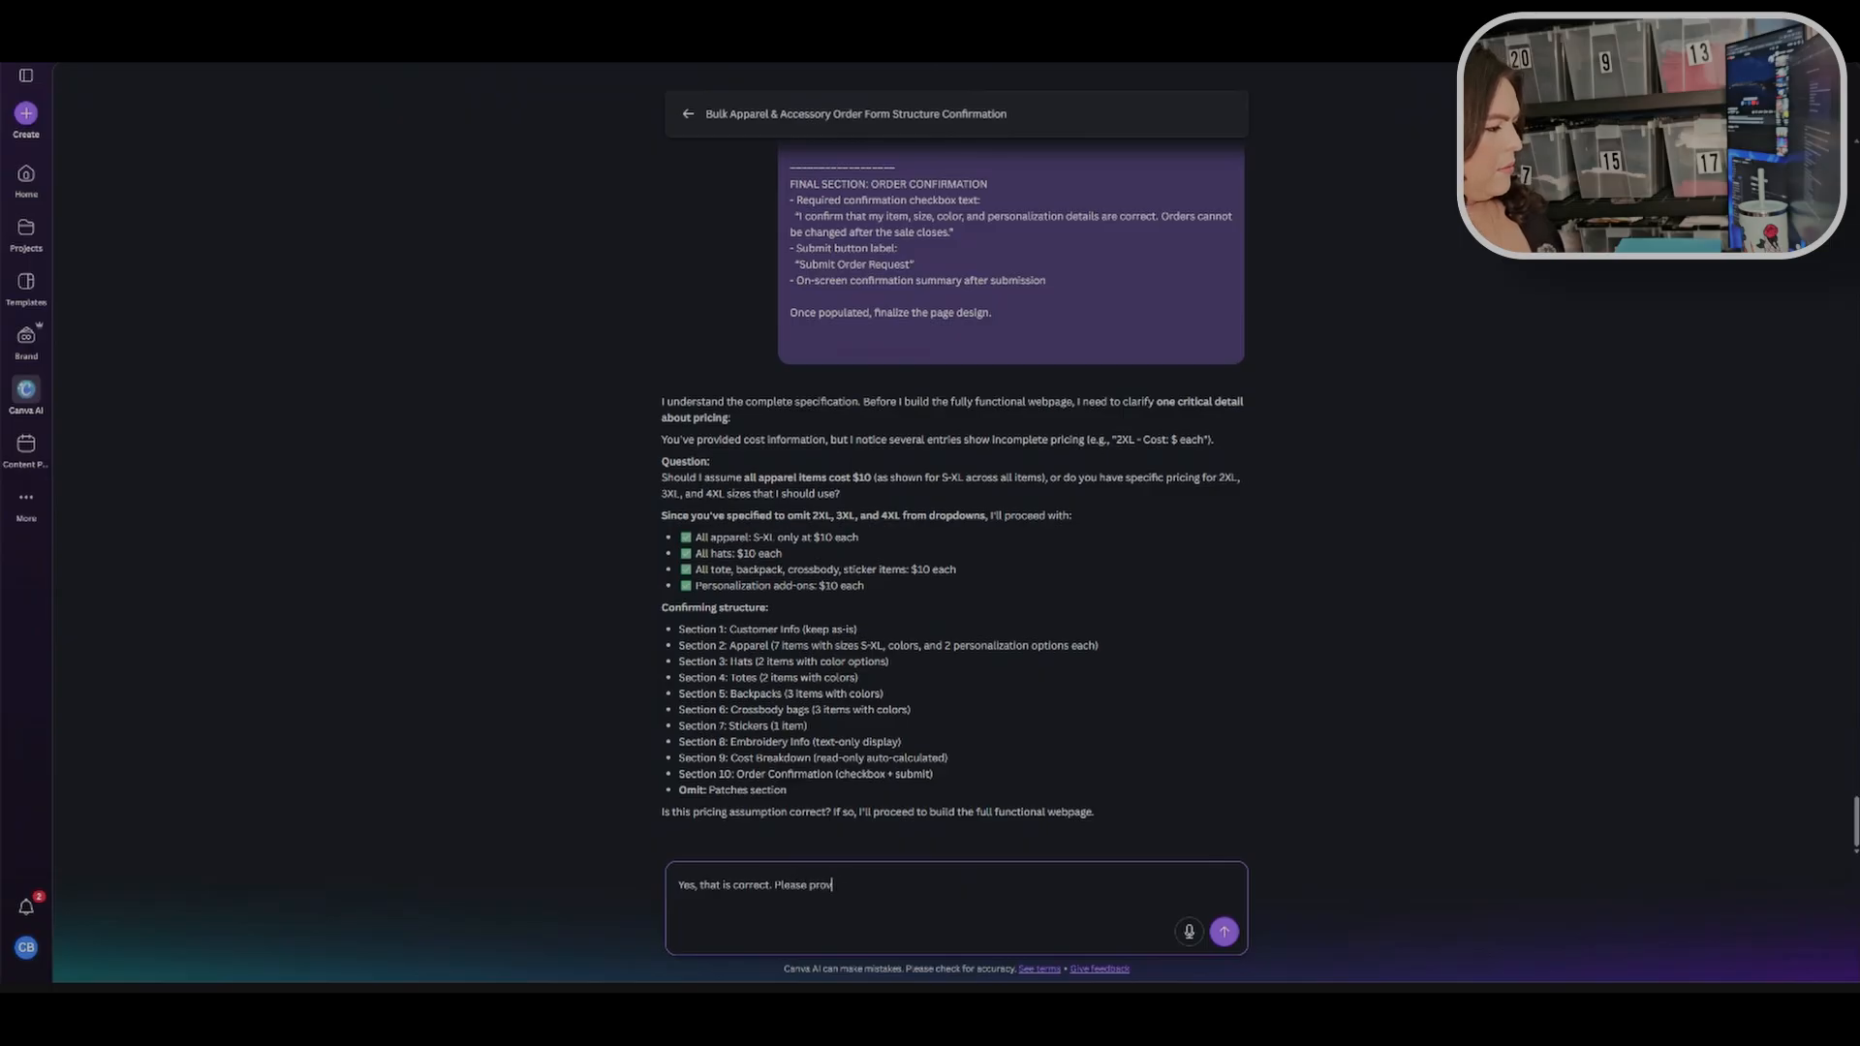
{"action": "type", "text": "ceed."}
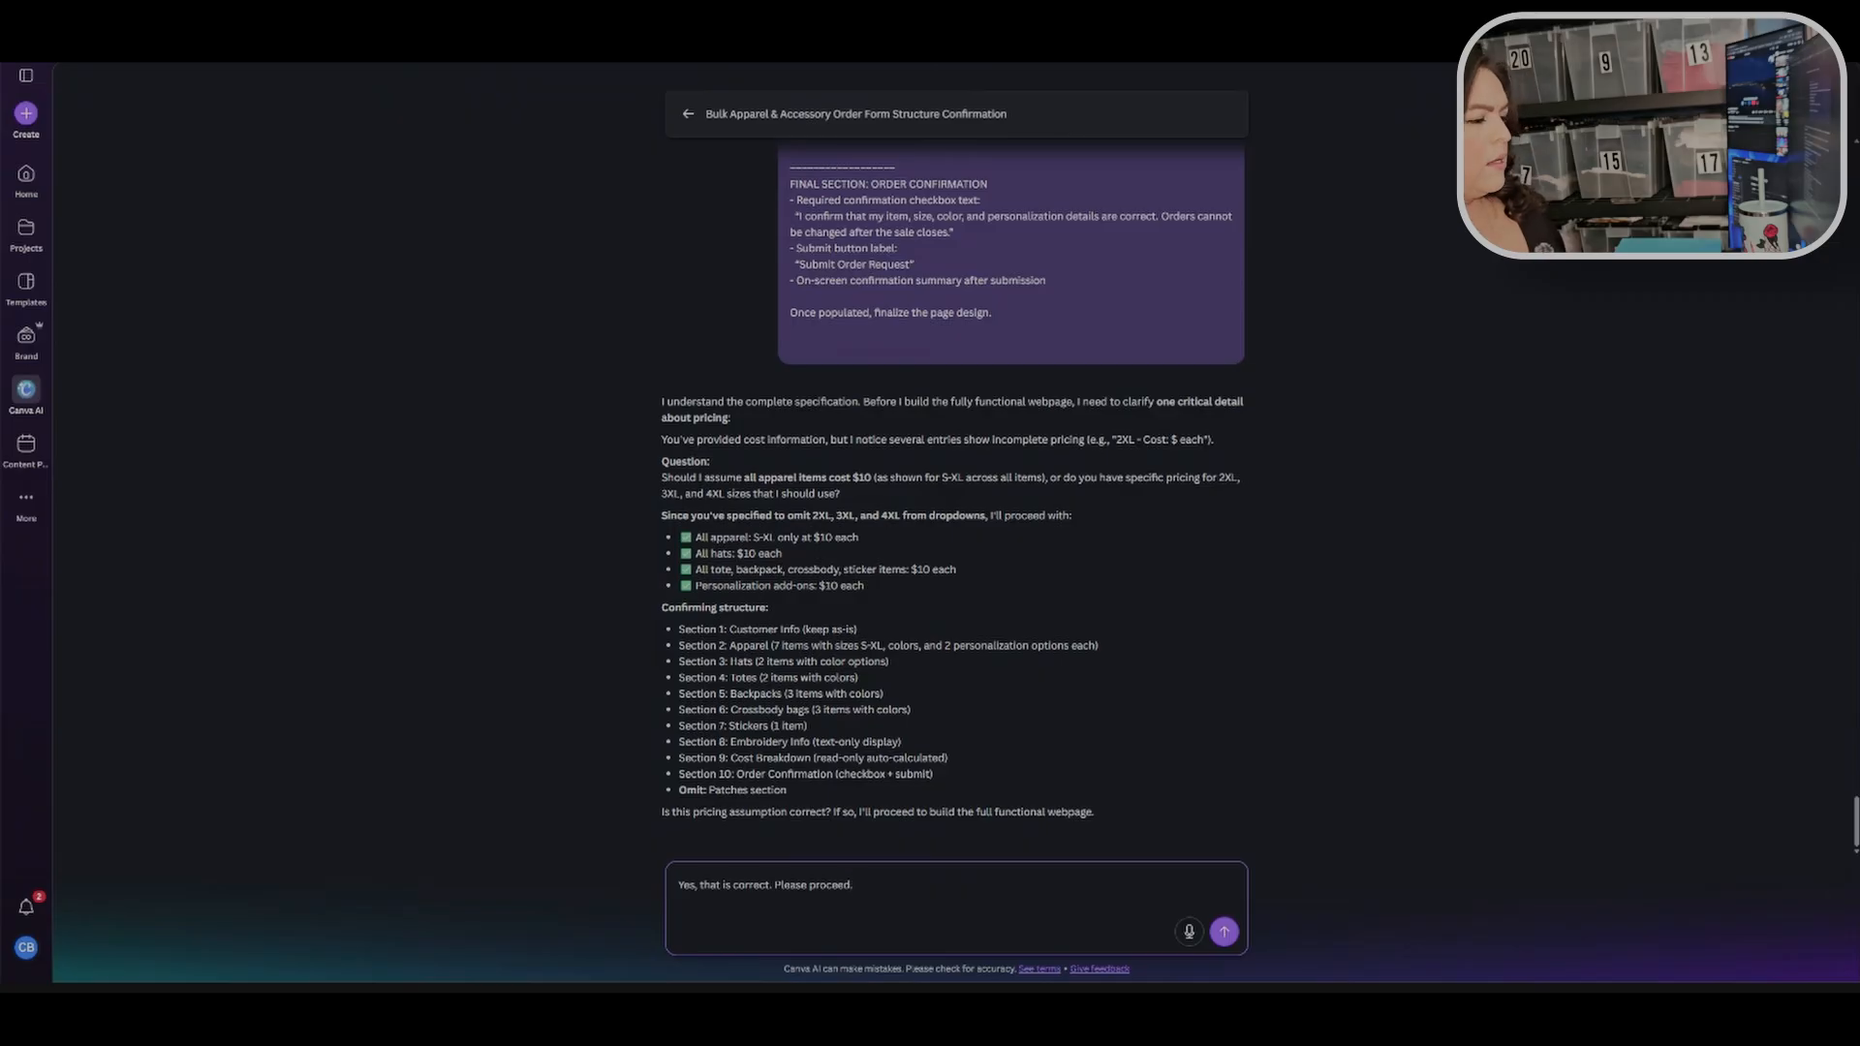
{"action": "key", "text": "Return"}
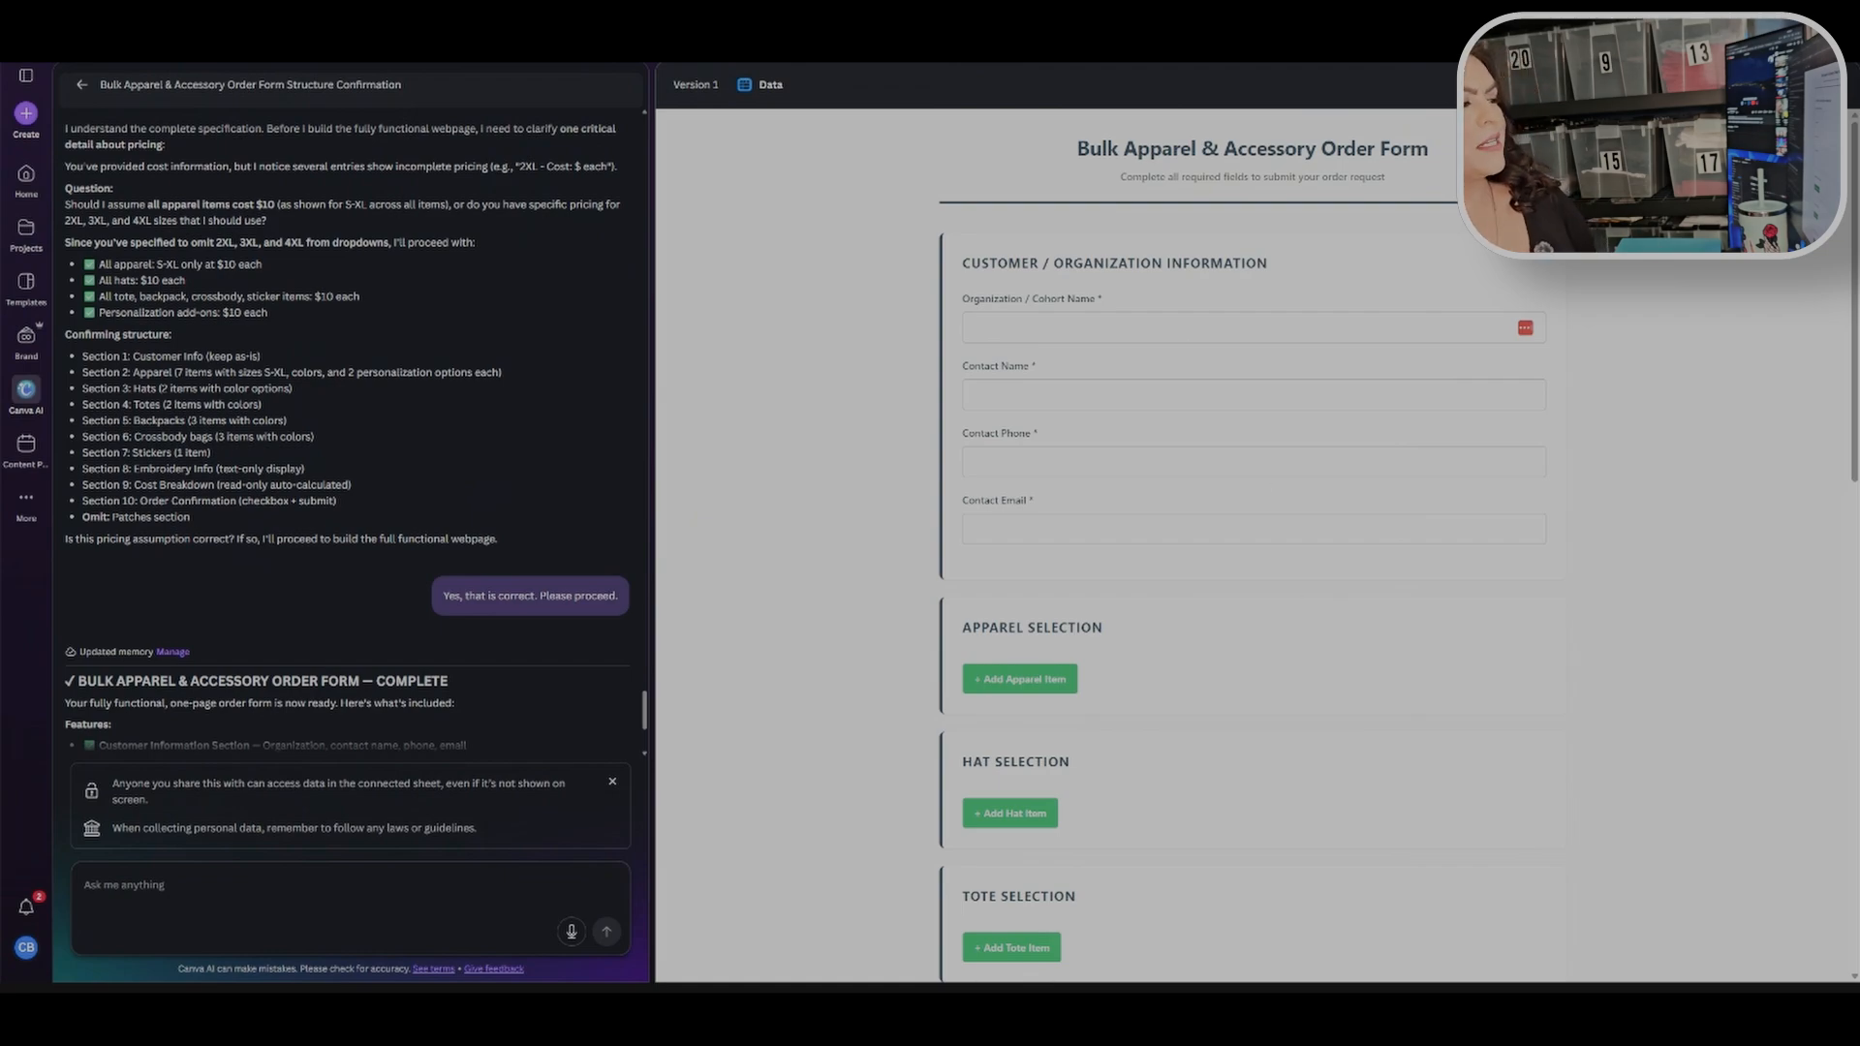
Step: Review the generated order form in the preview, from the customer information fields down to the order confirmation section
{"action": "left_click", "coordinate": [1240, 327]}
{"action": "left_click", "coordinate": [1625, 480]}
{"action": "left_click", "coordinate": [1227, 462]}
{"action": "scroll", "coordinate": [1227, 530], "scroll_direction": "down", "scroll_amount": 3}
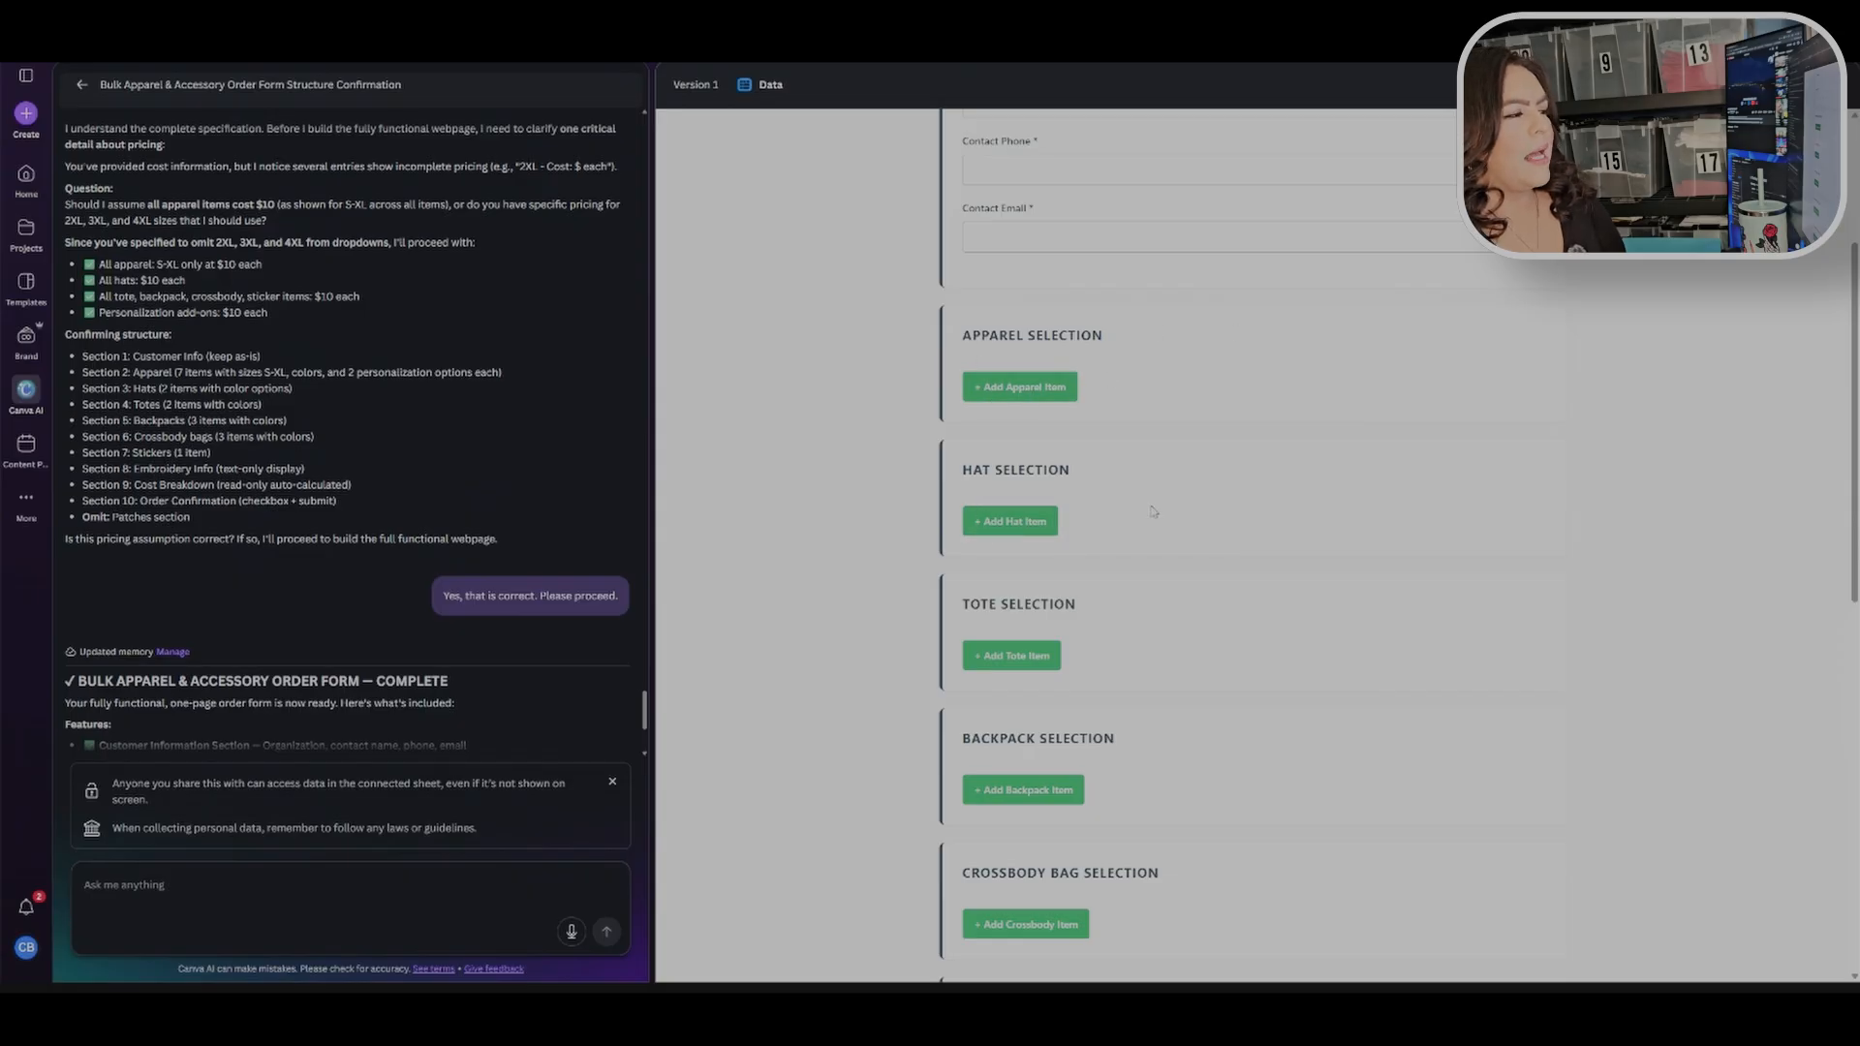
{"action": "scroll", "coordinate": [1012, 656], "scroll_direction": "down", "scroll_amount": 2}
{"action": "scroll", "coordinate": [1058, 570], "scroll_direction": "down", "scroll_amount": 2}
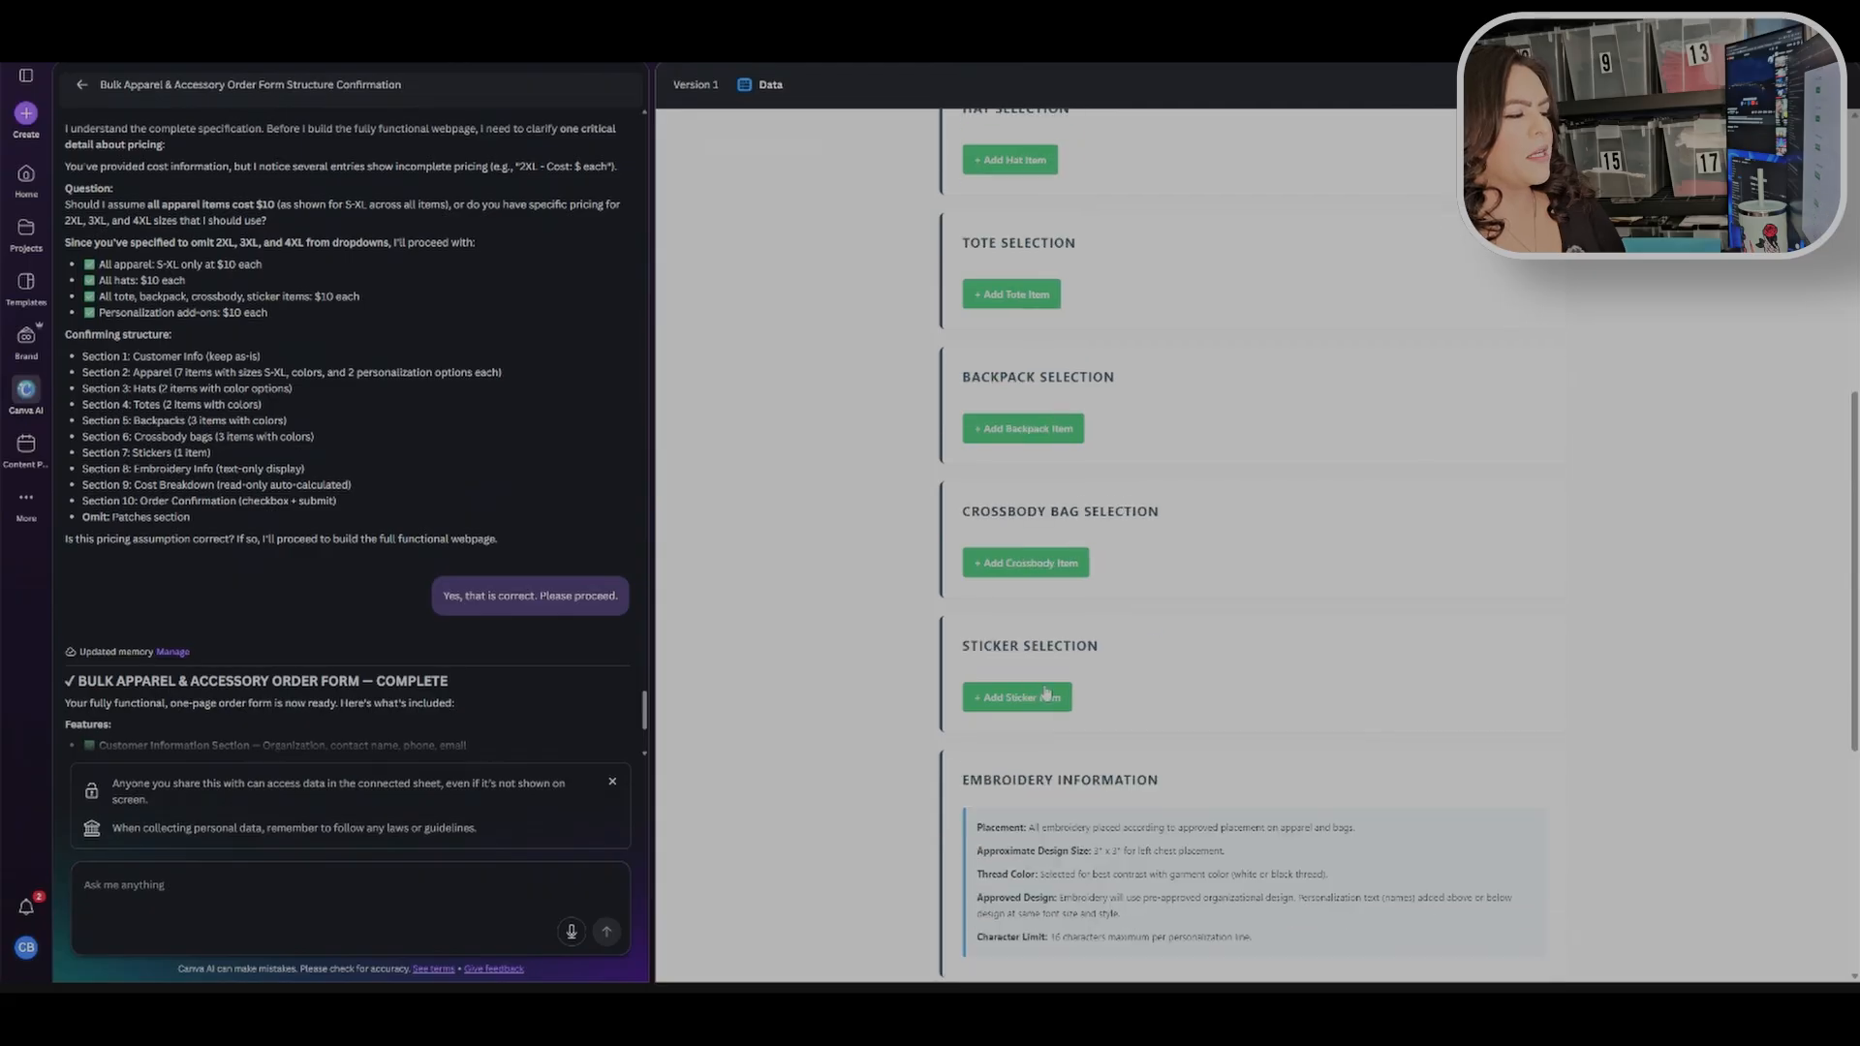
{"action": "scroll", "coordinate": [1043, 236], "scroll_direction": "down", "scroll_amount": 2}
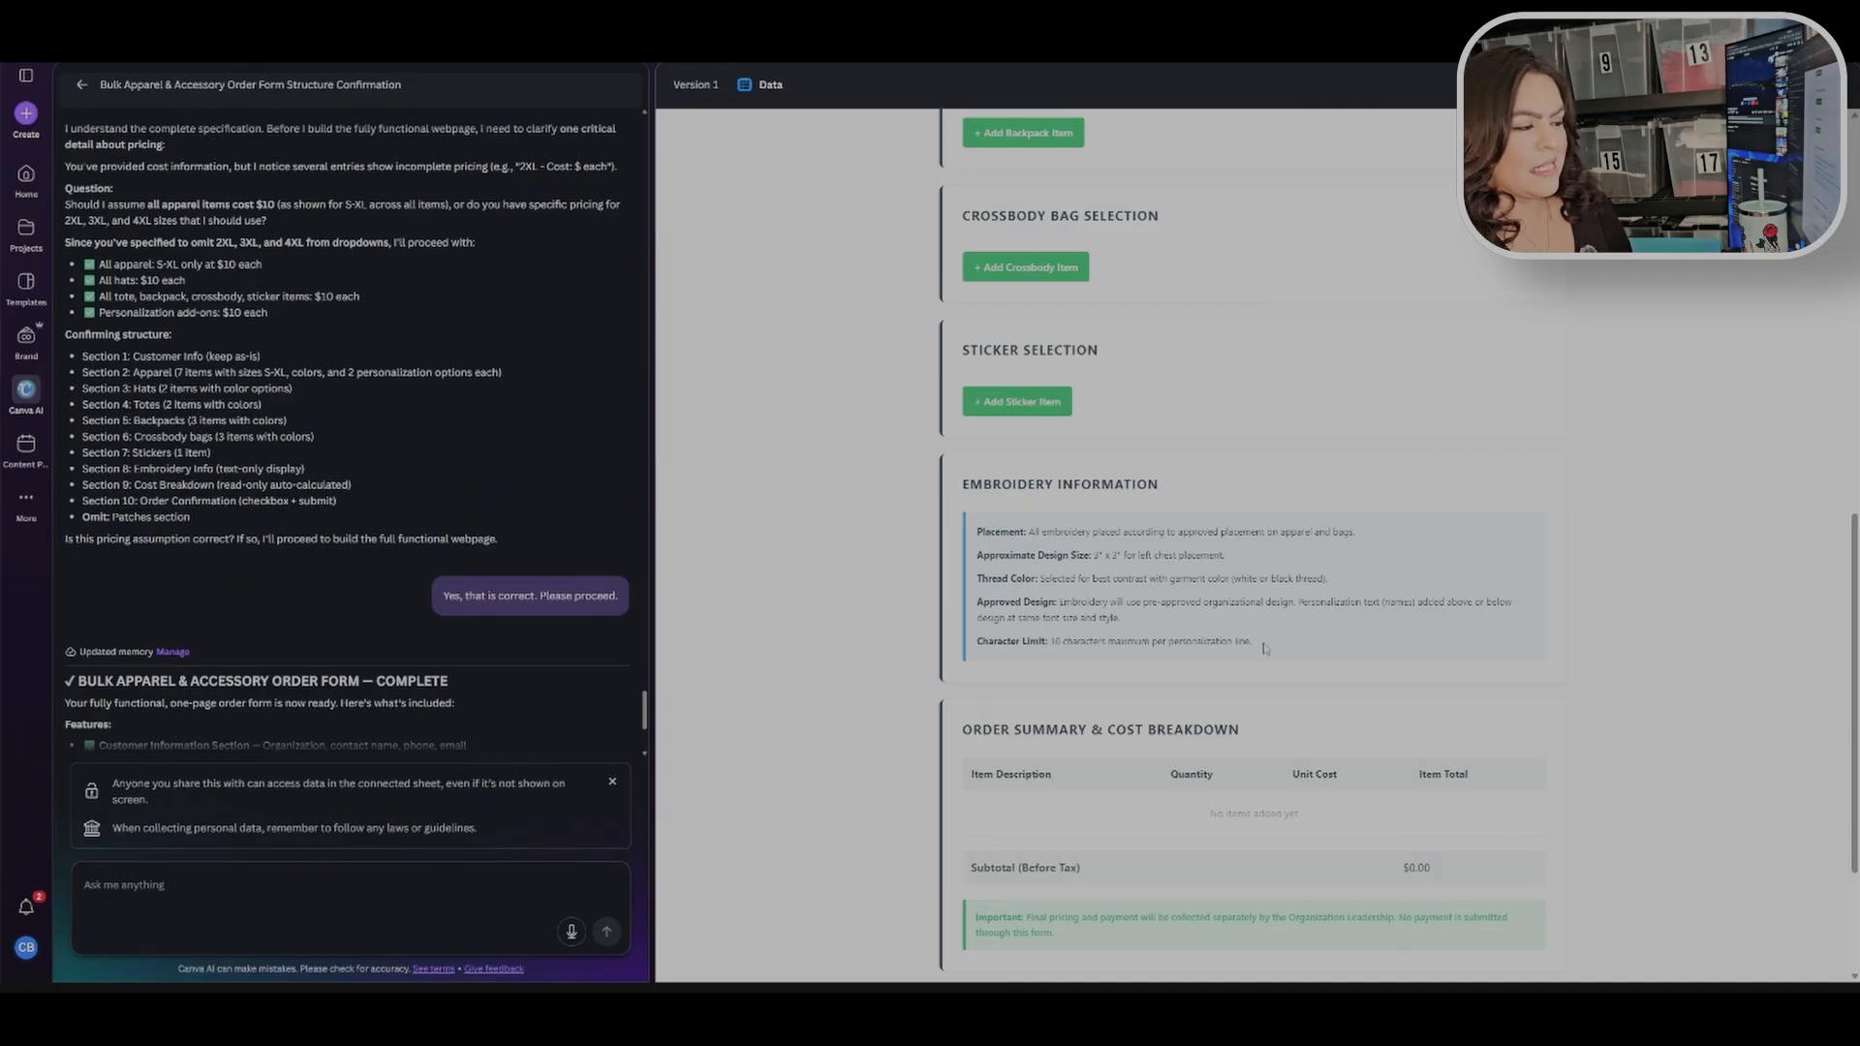
{"action": "scroll", "coordinate": [1283, 655], "scroll_direction": "down", "scroll_amount": 3}
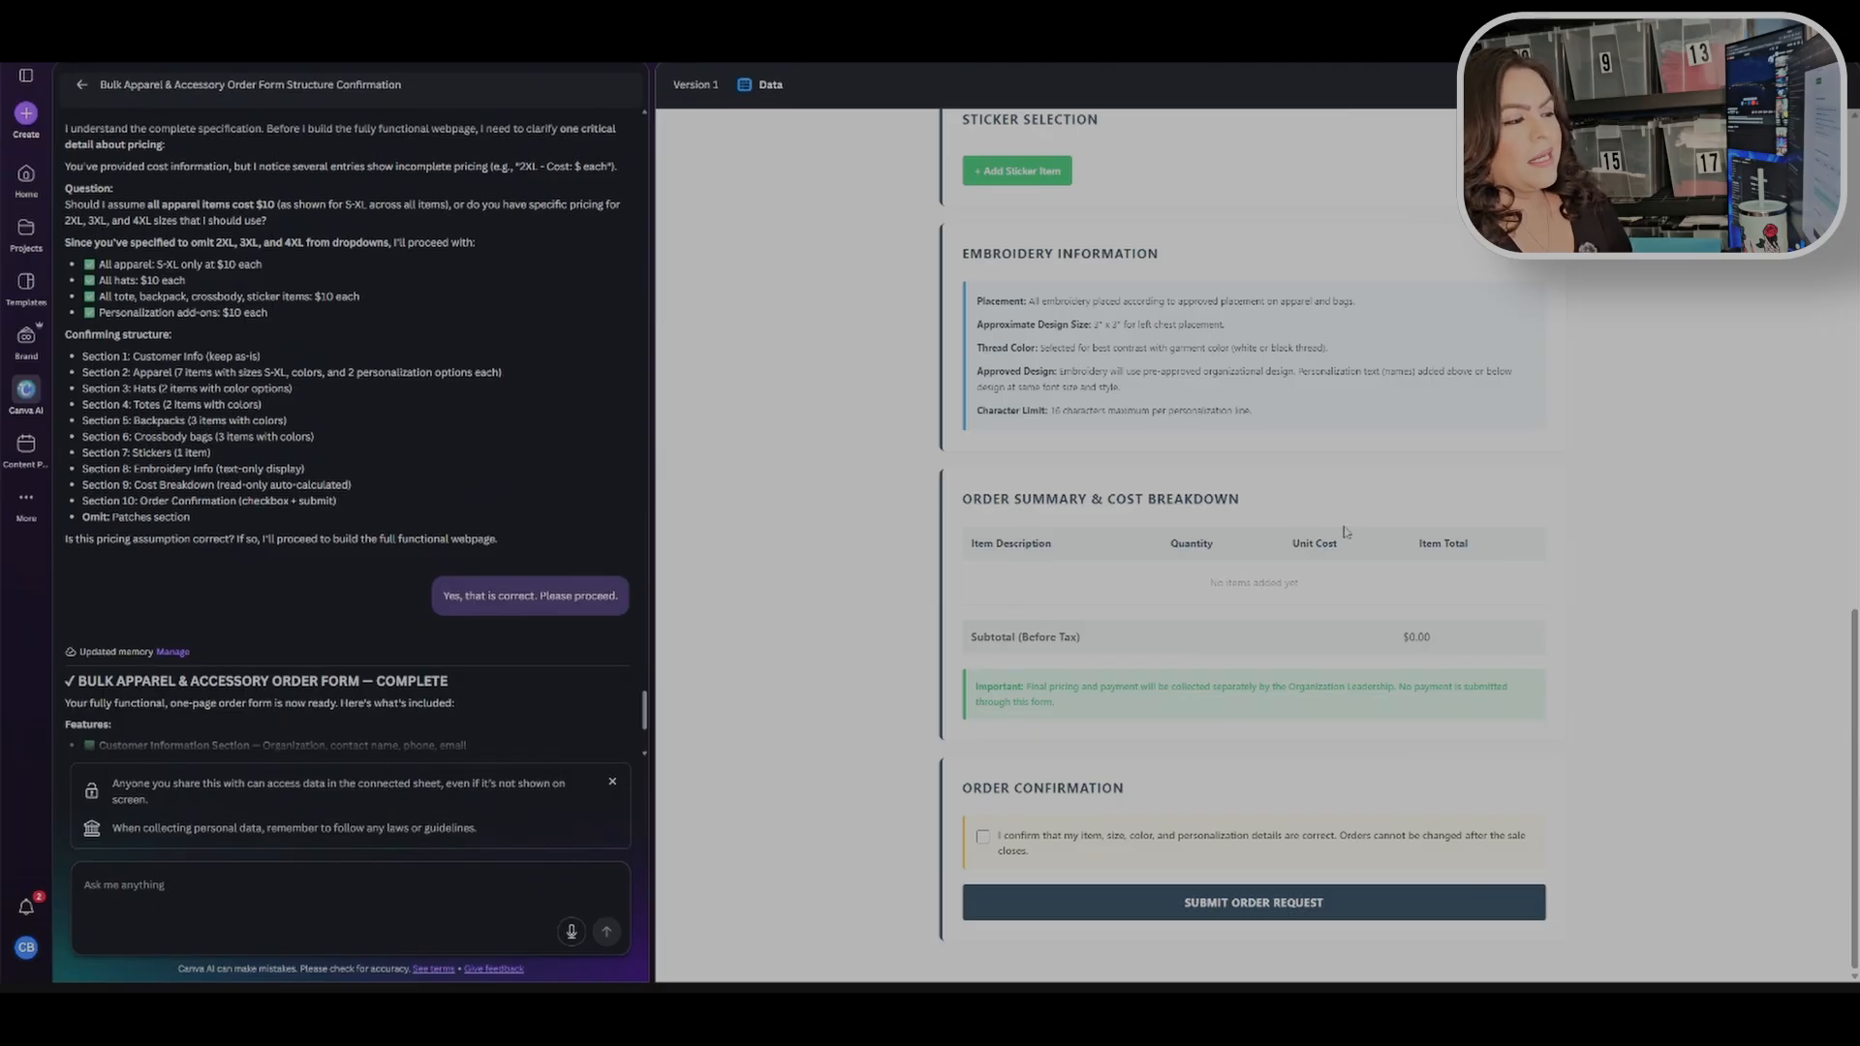
{"action": "scroll", "coordinate": [1317, 646], "scroll_direction": "up", "scroll_amount": 3}
{"action": "scroll", "coordinate": [1318, 646], "scroll_direction": "up", "scroll_amount": 13}
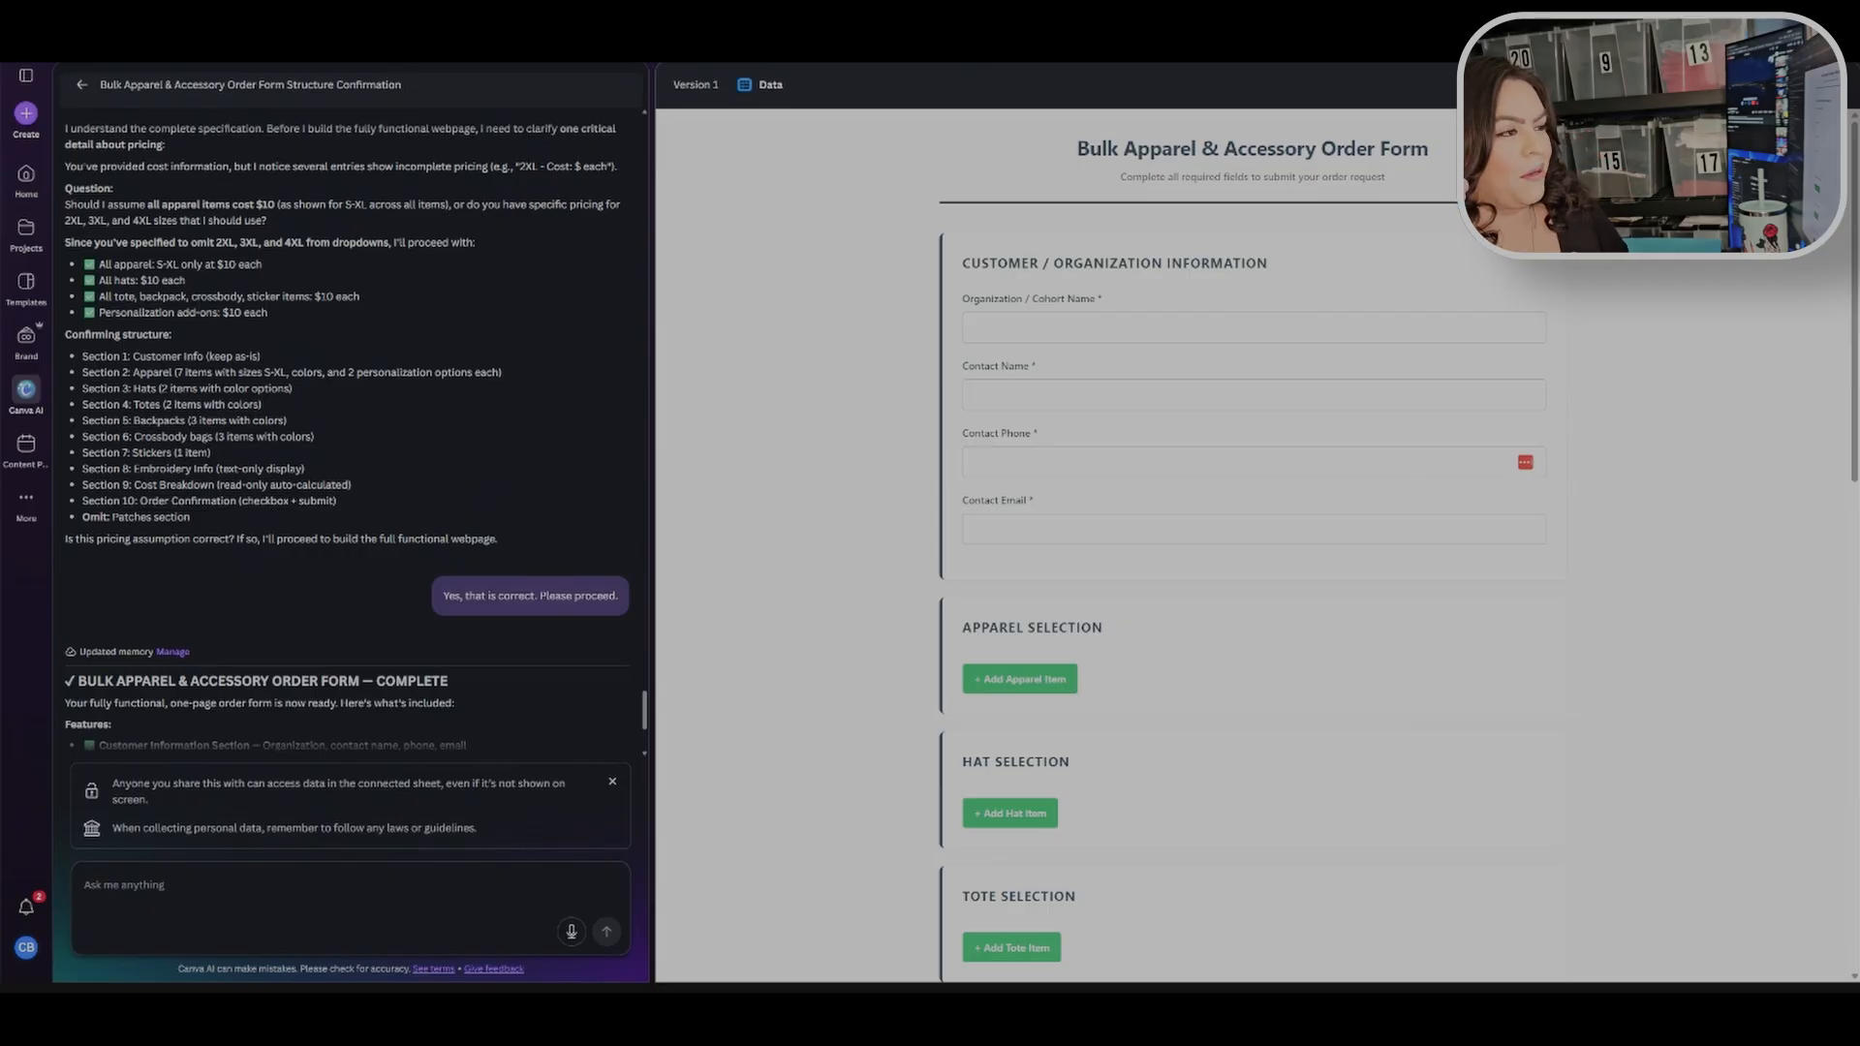
{"action": "scroll", "coordinate": [1496, 679], "scroll_direction": "down", "scroll_amount": 15}
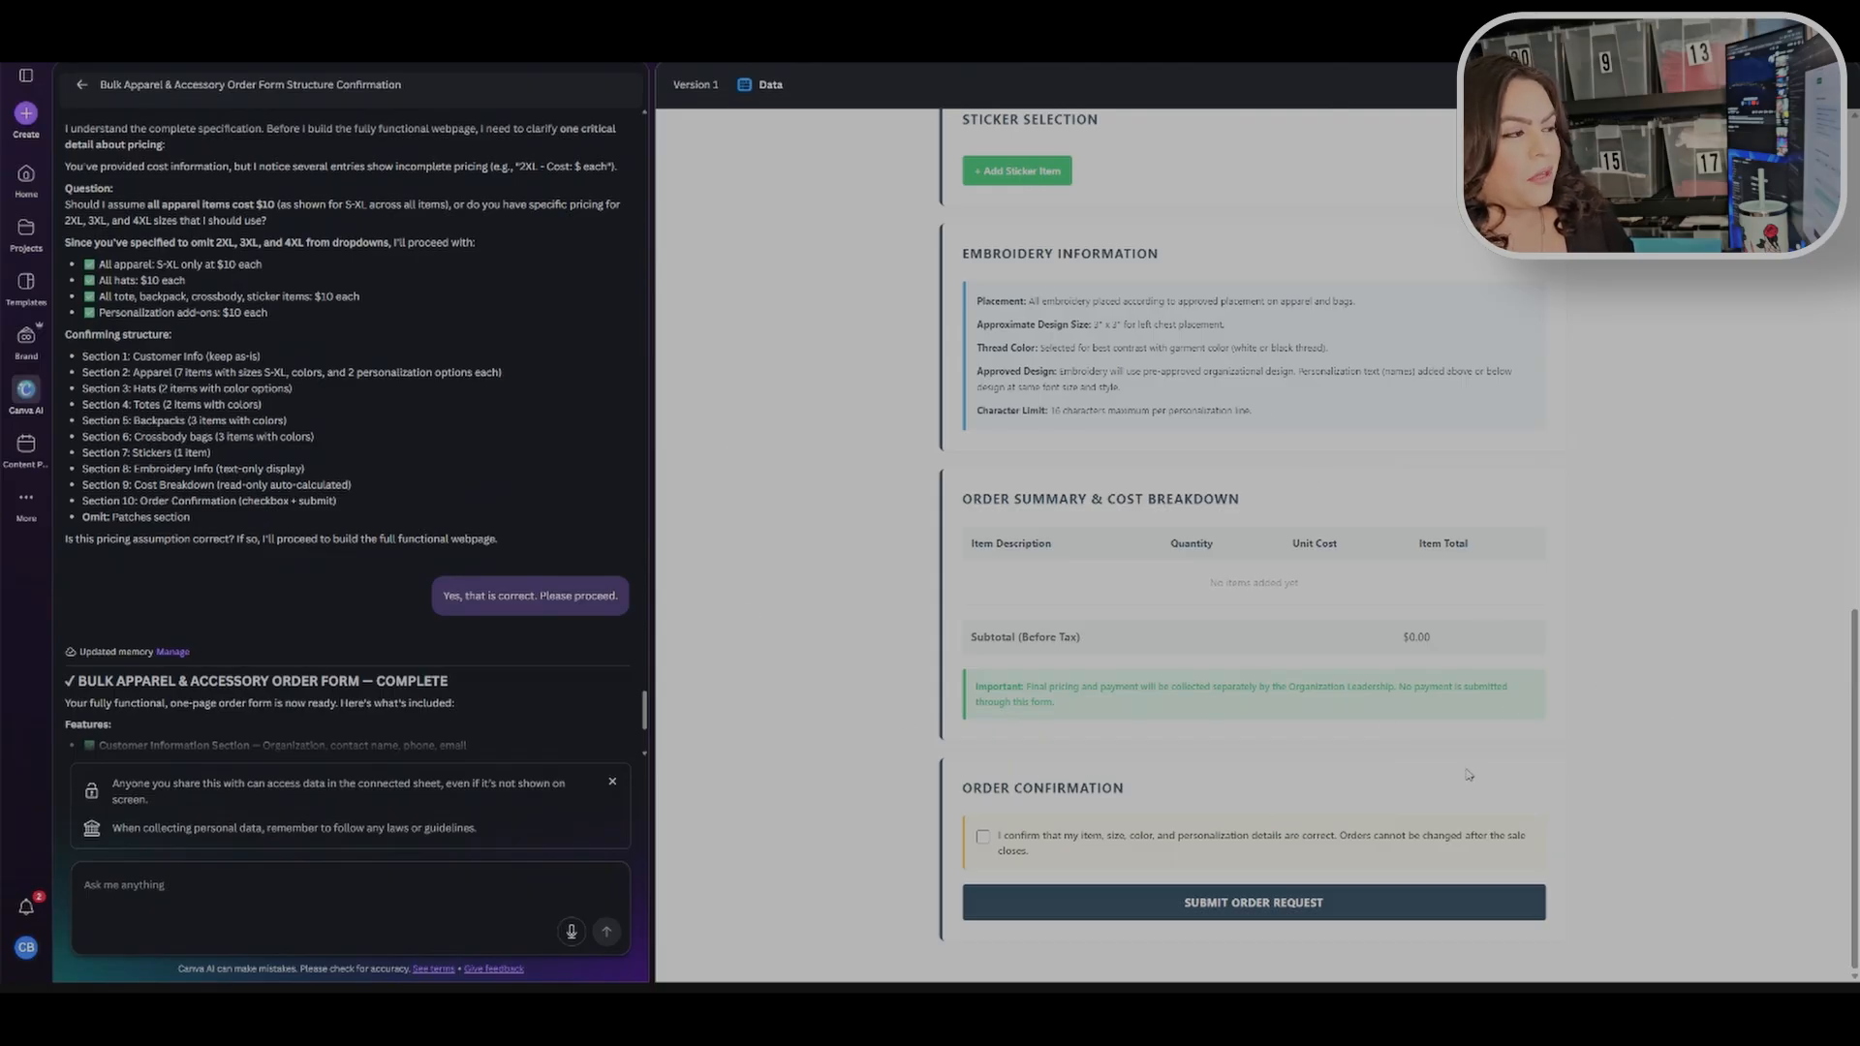
{"action": "scroll", "coordinate": [1278, 490], "scroll_direction": "up", "scroll_amount": 9}
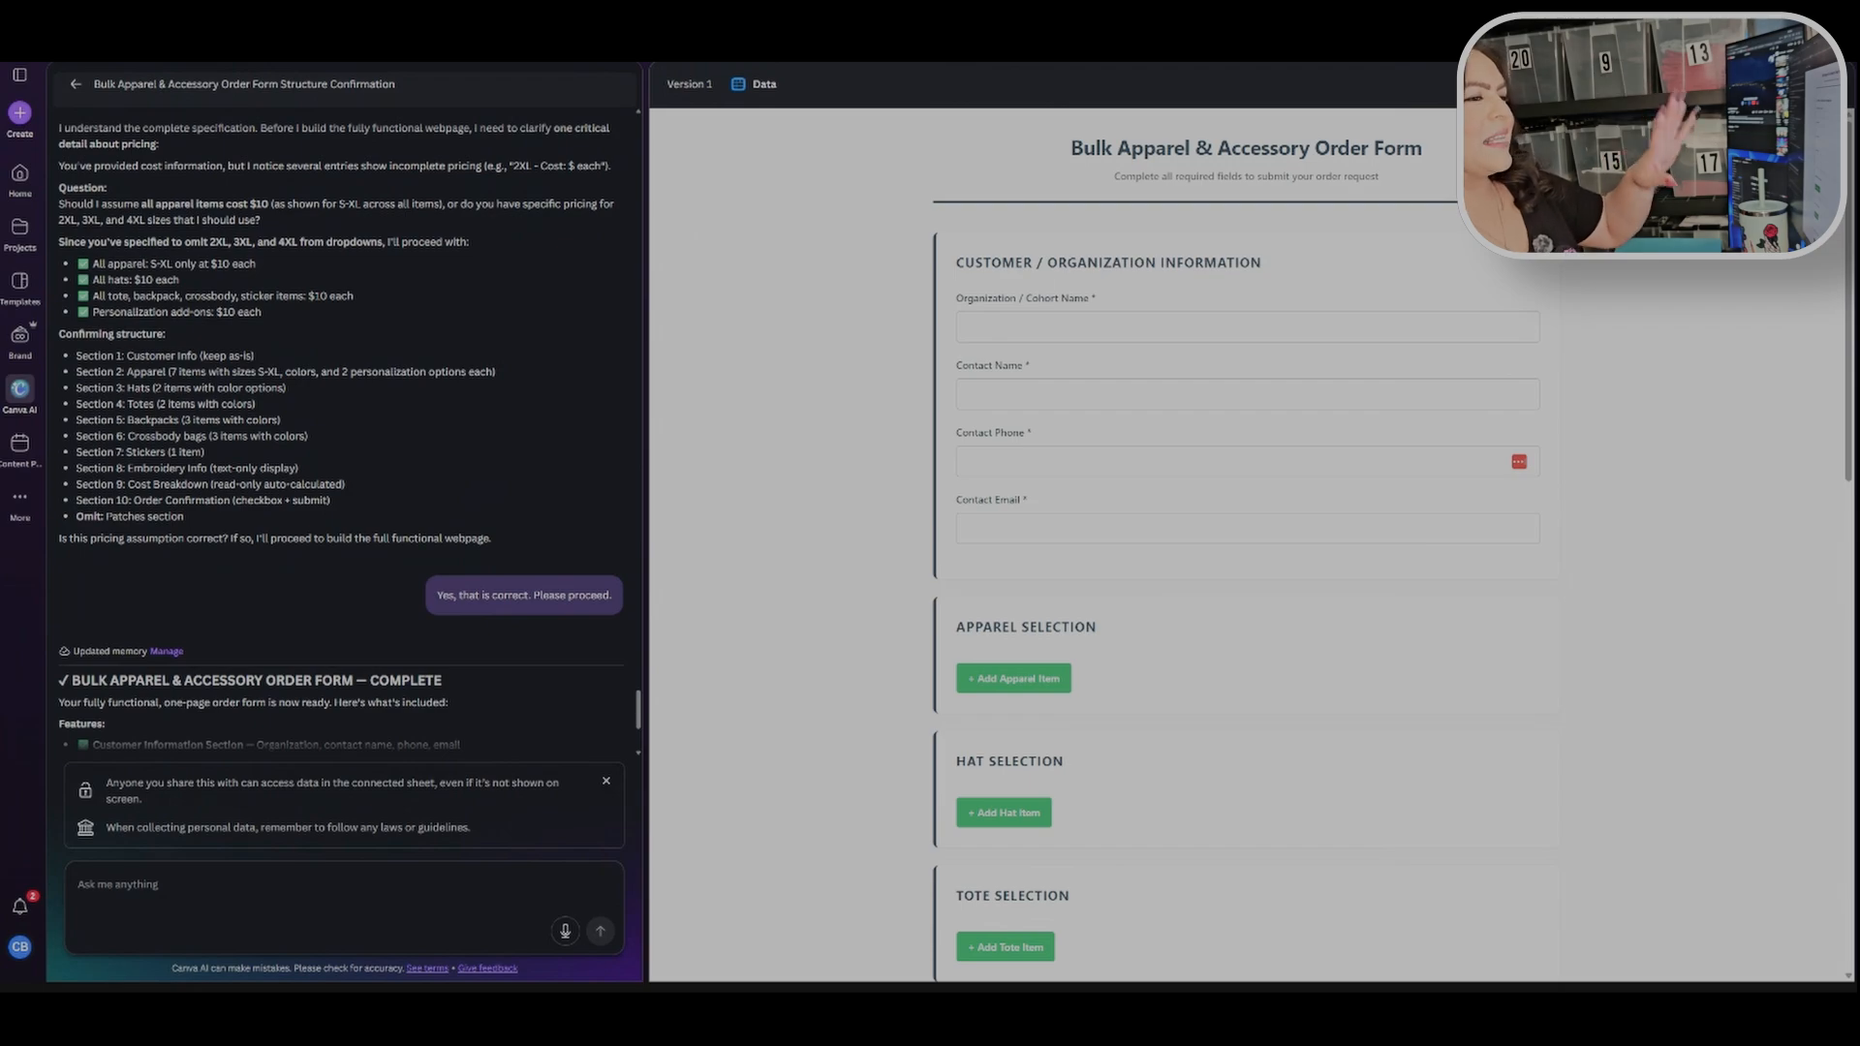
Step: Fill the customer information fields by choosing the saved contact suggestion for organization, name, phone and e-mail
{"action": "left_click", "coordinate": [1248, 327]}
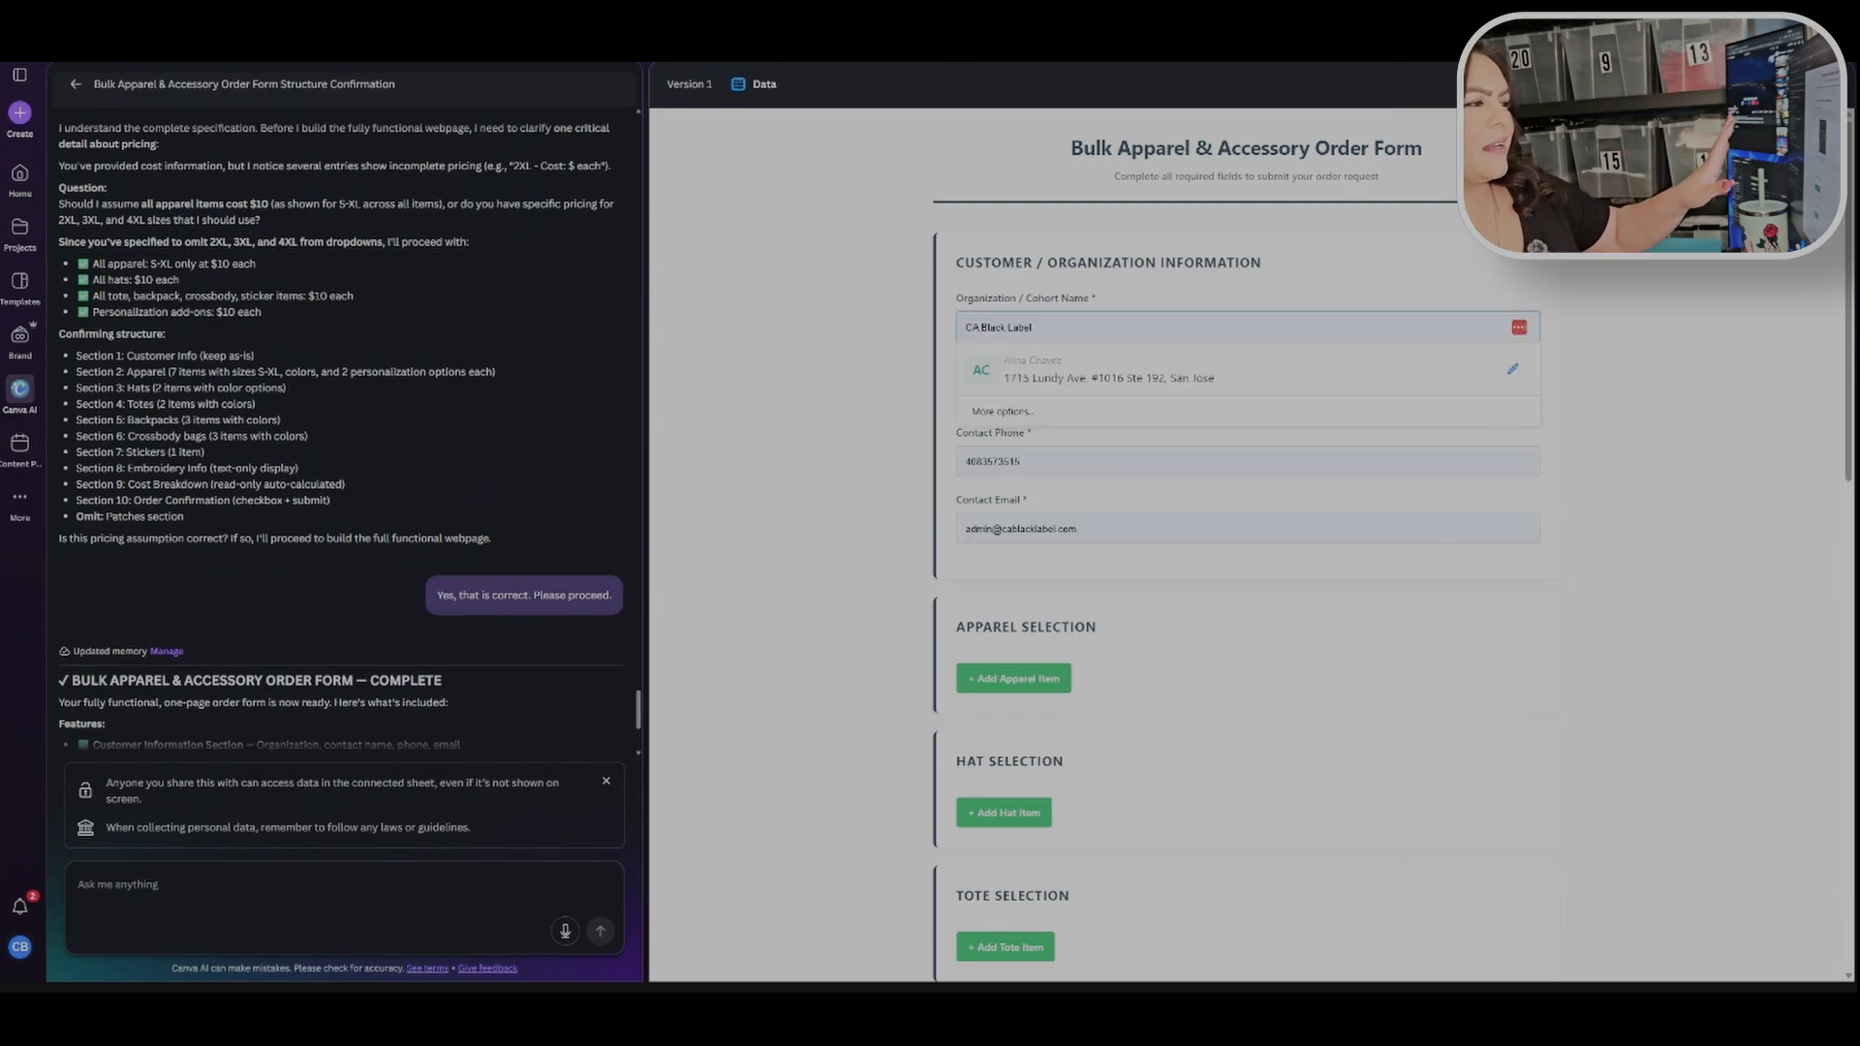
{"action": "left_click", "coordinate": [1247, 369]}
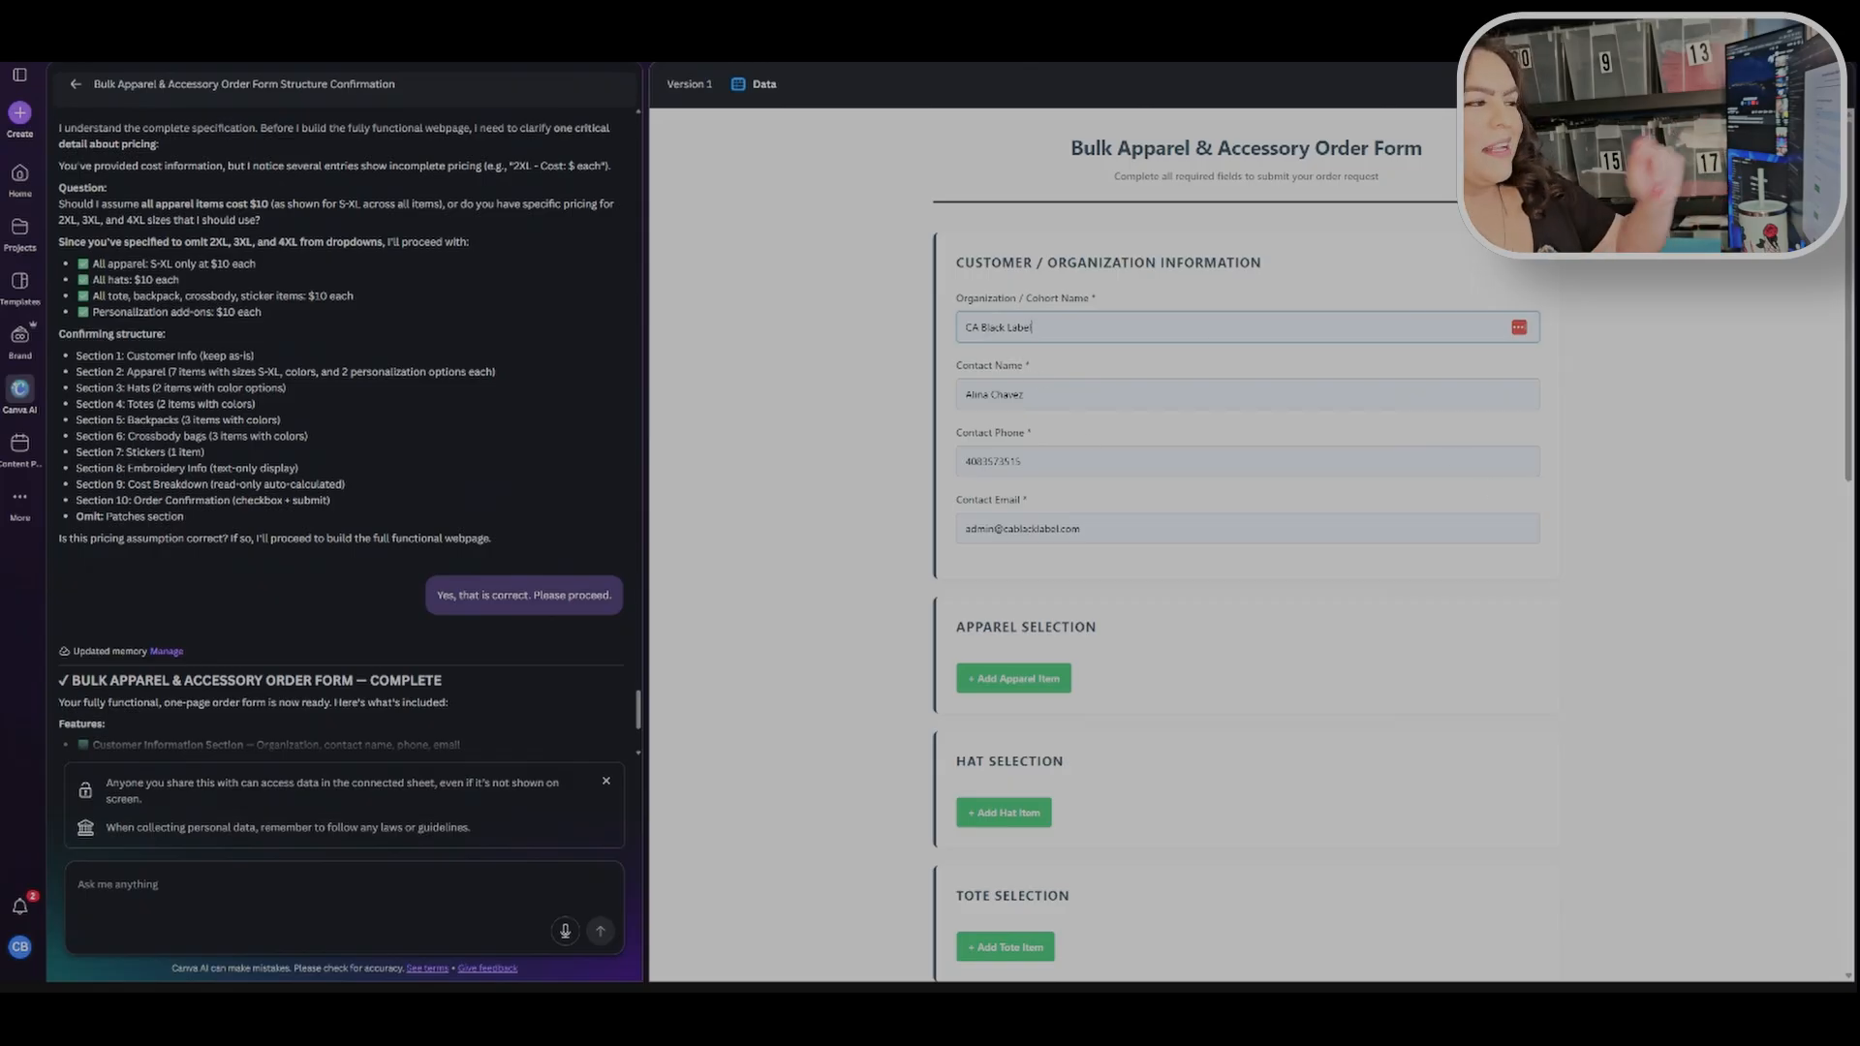
{"action": "left_click", "coordinate": [1081, 529]}
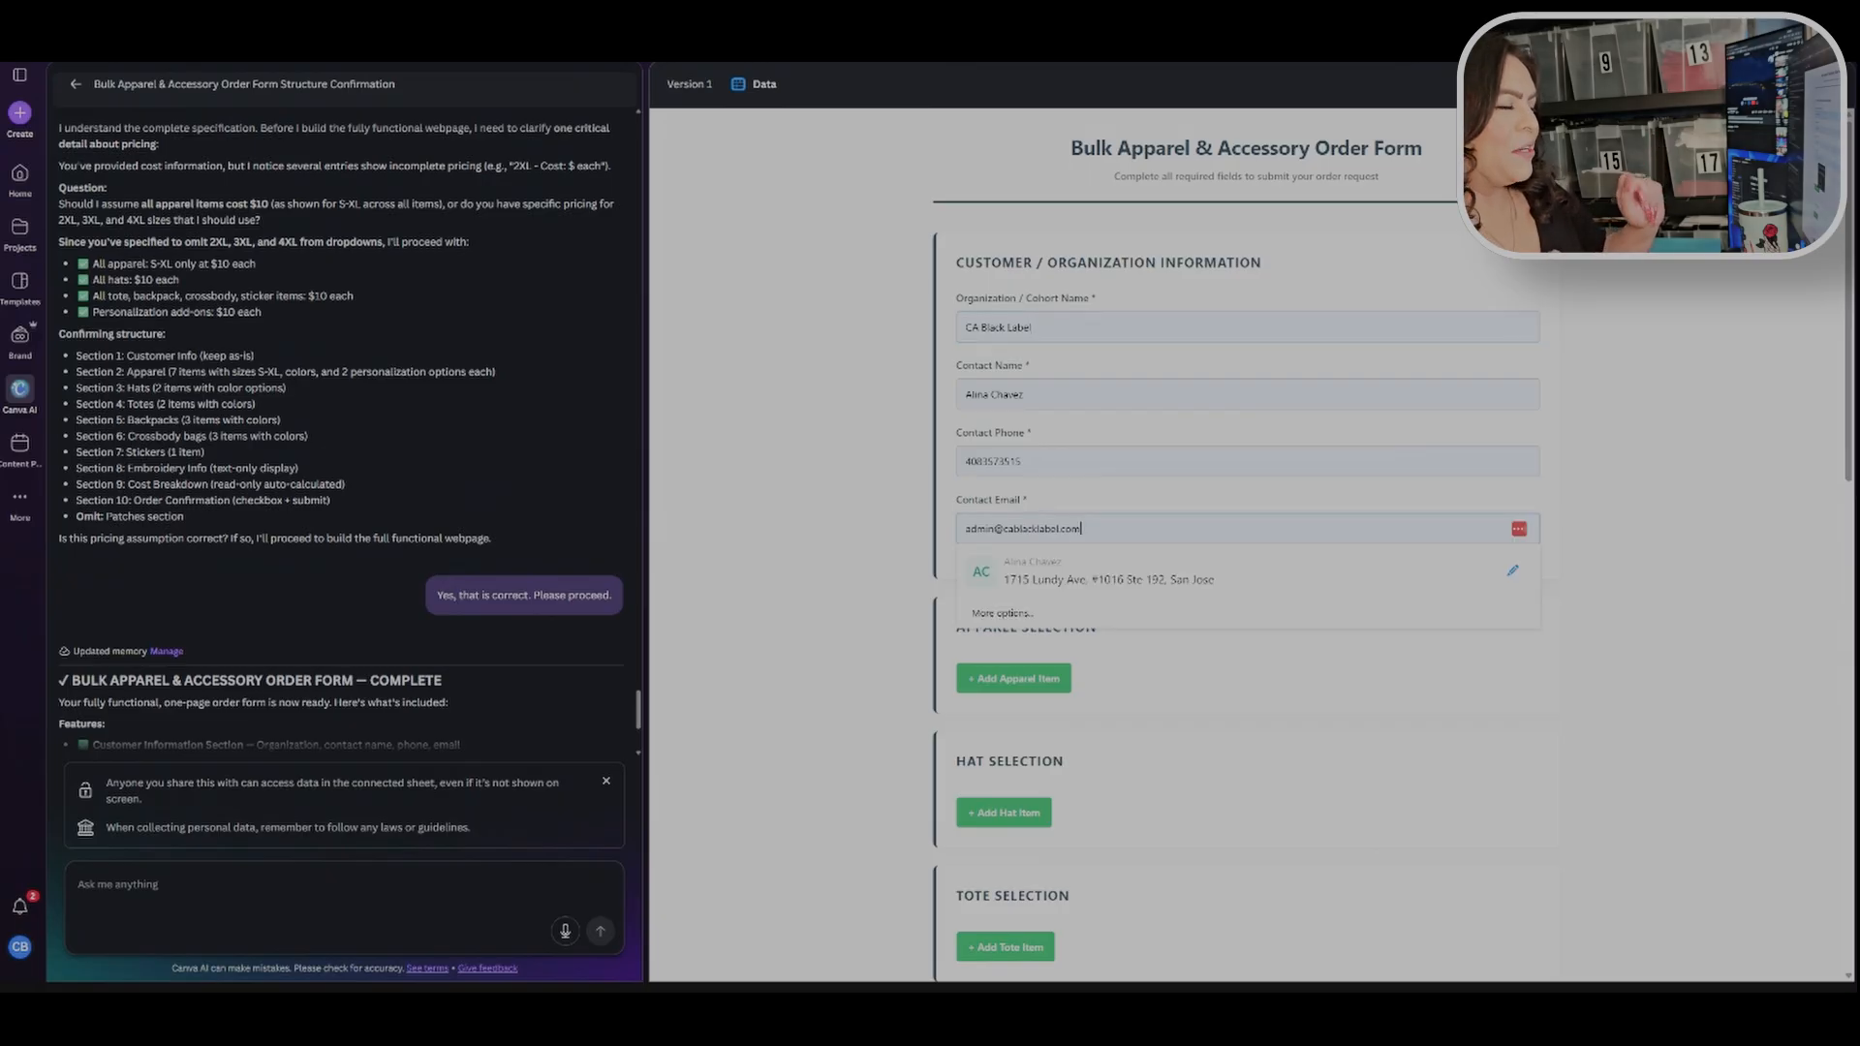
{"action": "left_click", "coordinate": [876, 525]}
Step: Scroll through the selection, embroidery, cost breakdown and confirmation sections to examine the form's add-item buttons
{"action": "scroll", "coordinate": [1269, 538], "scroll_direction": "down", "scroll_amount": 3}
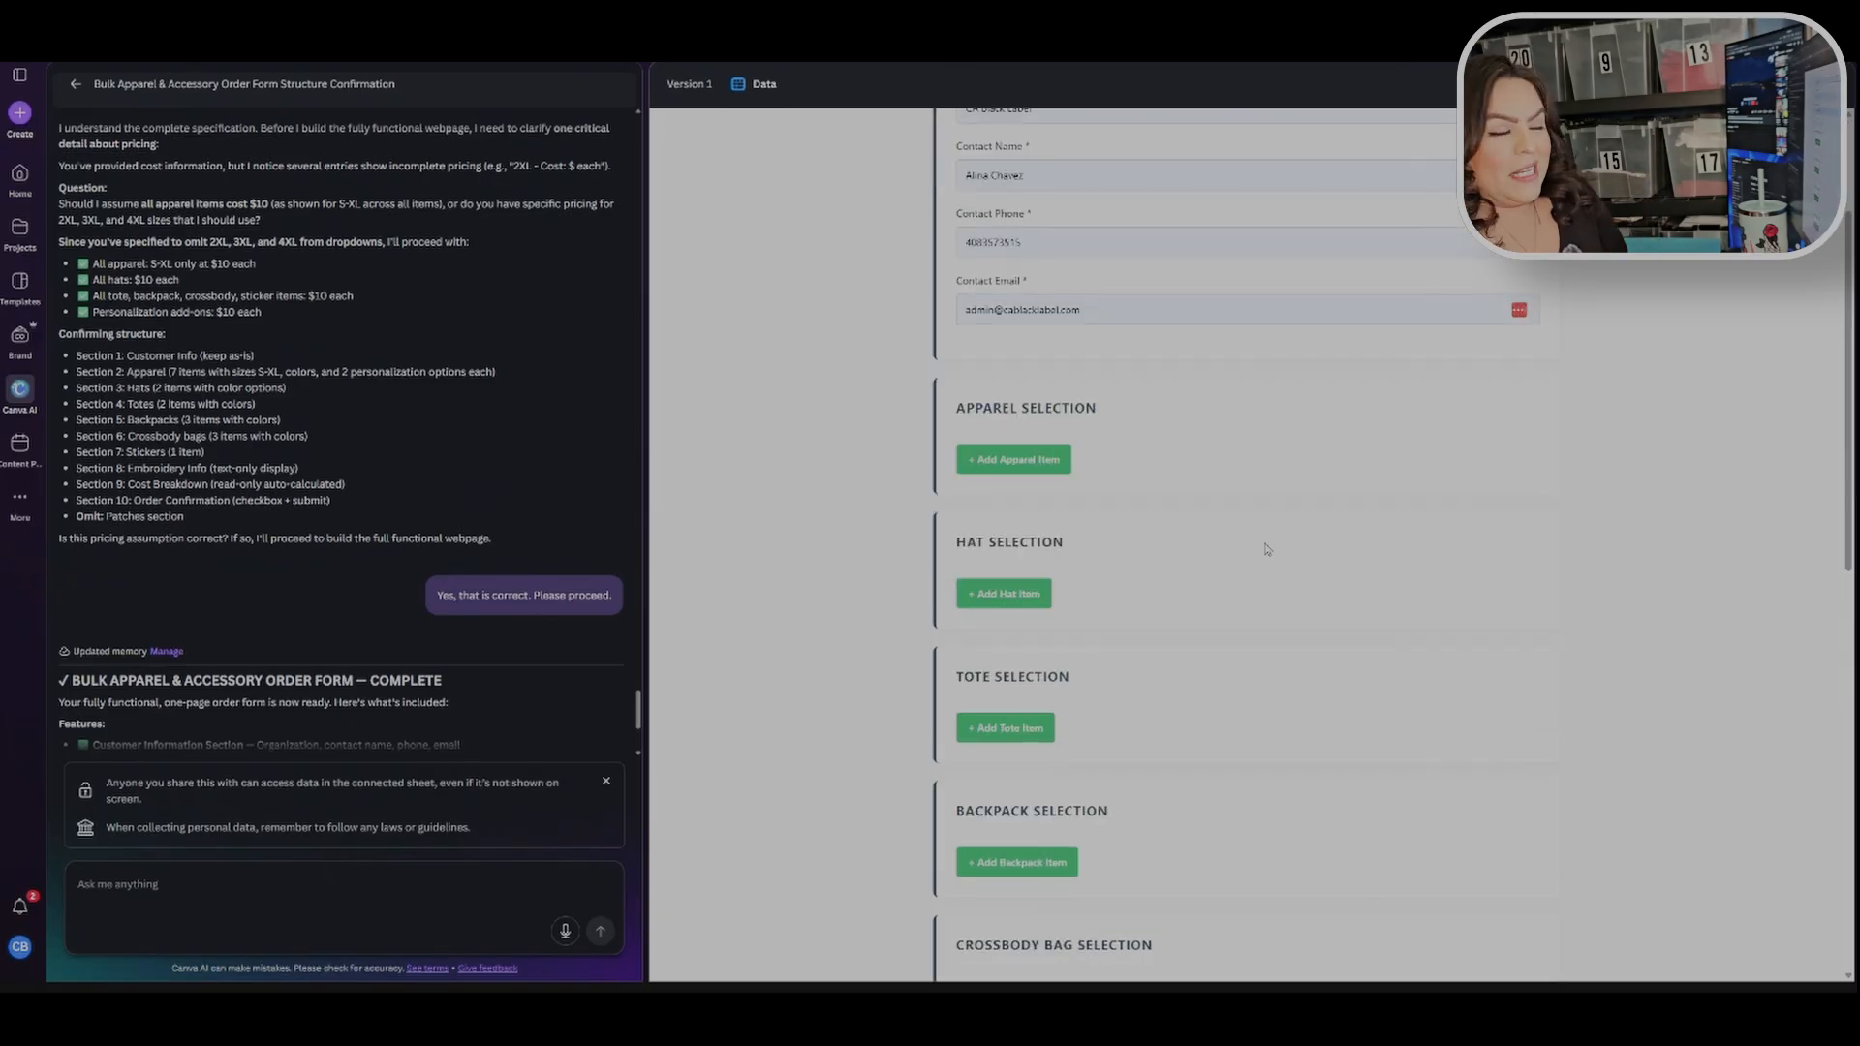
{"action": "scroll", "coordinate": [1301, 496], "scroll_direction": "down", "scroll_amount": 3}
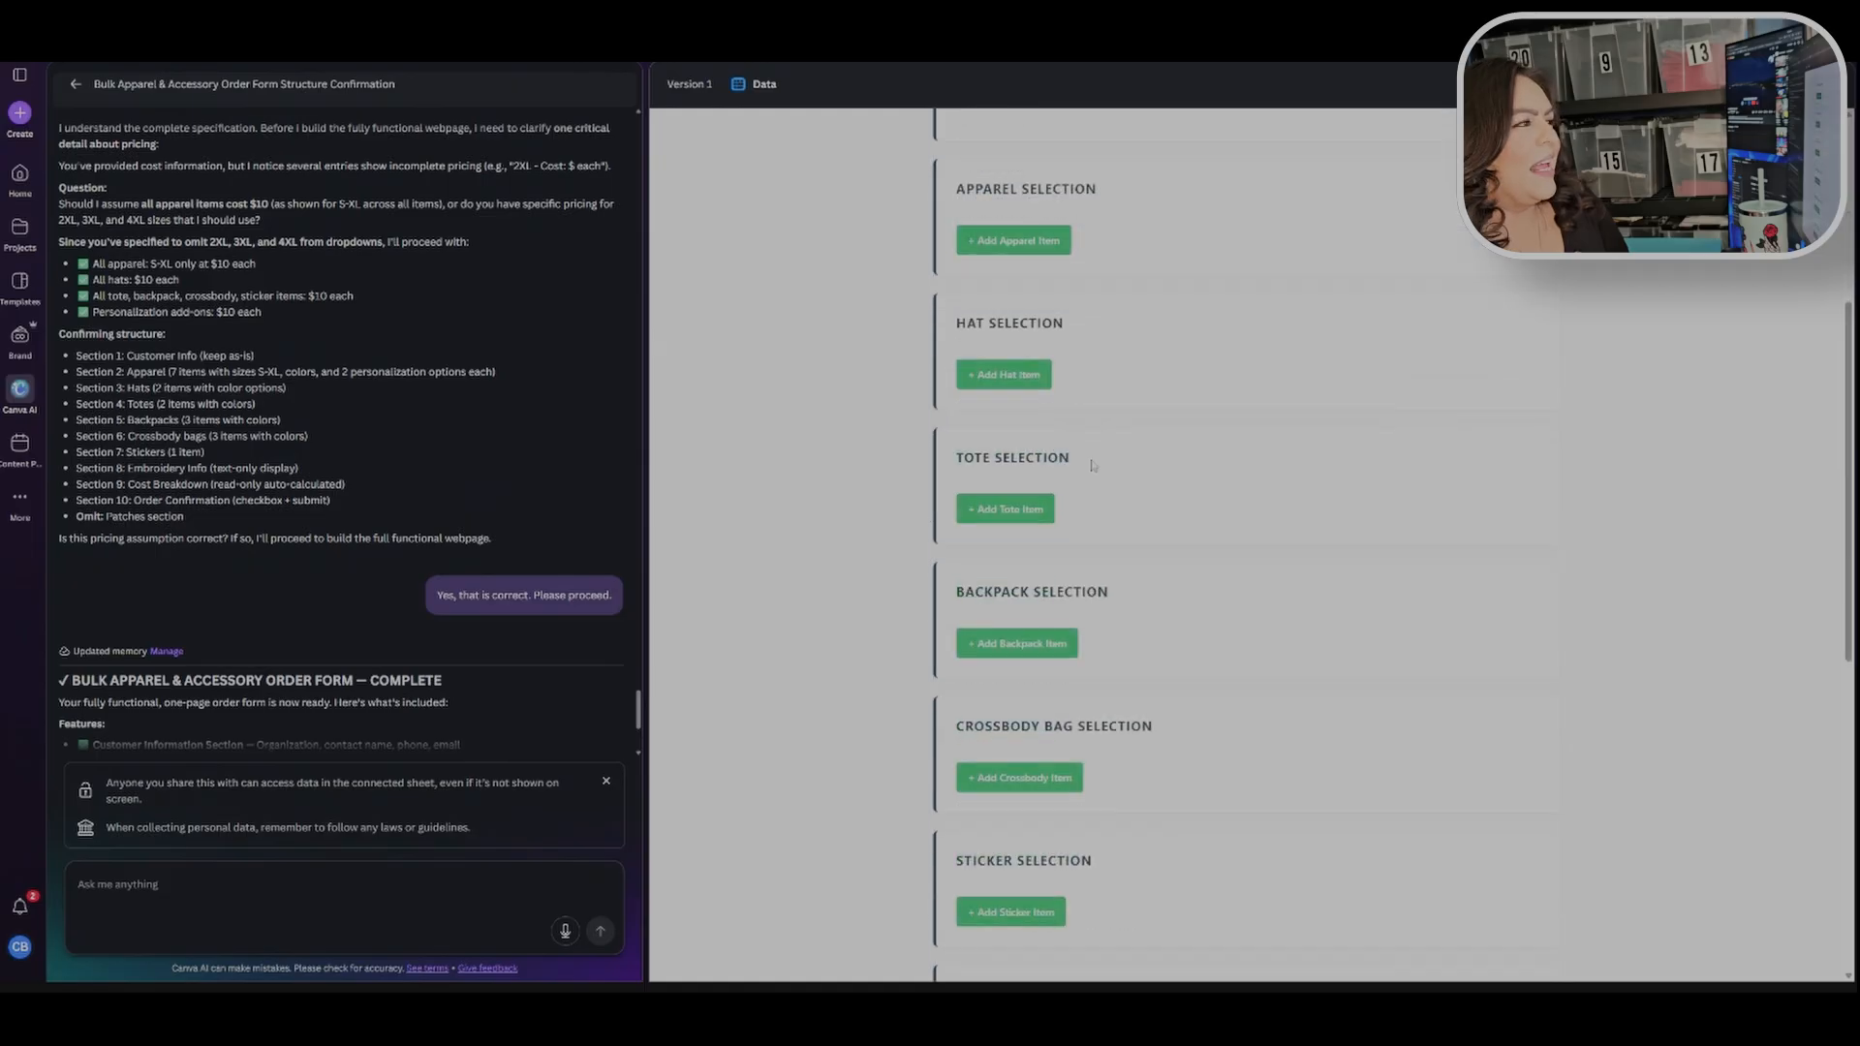
{"action": "scroll", "coordinate": [1250, 537], "scroll_direction": "down", "scroll_amount": 6}
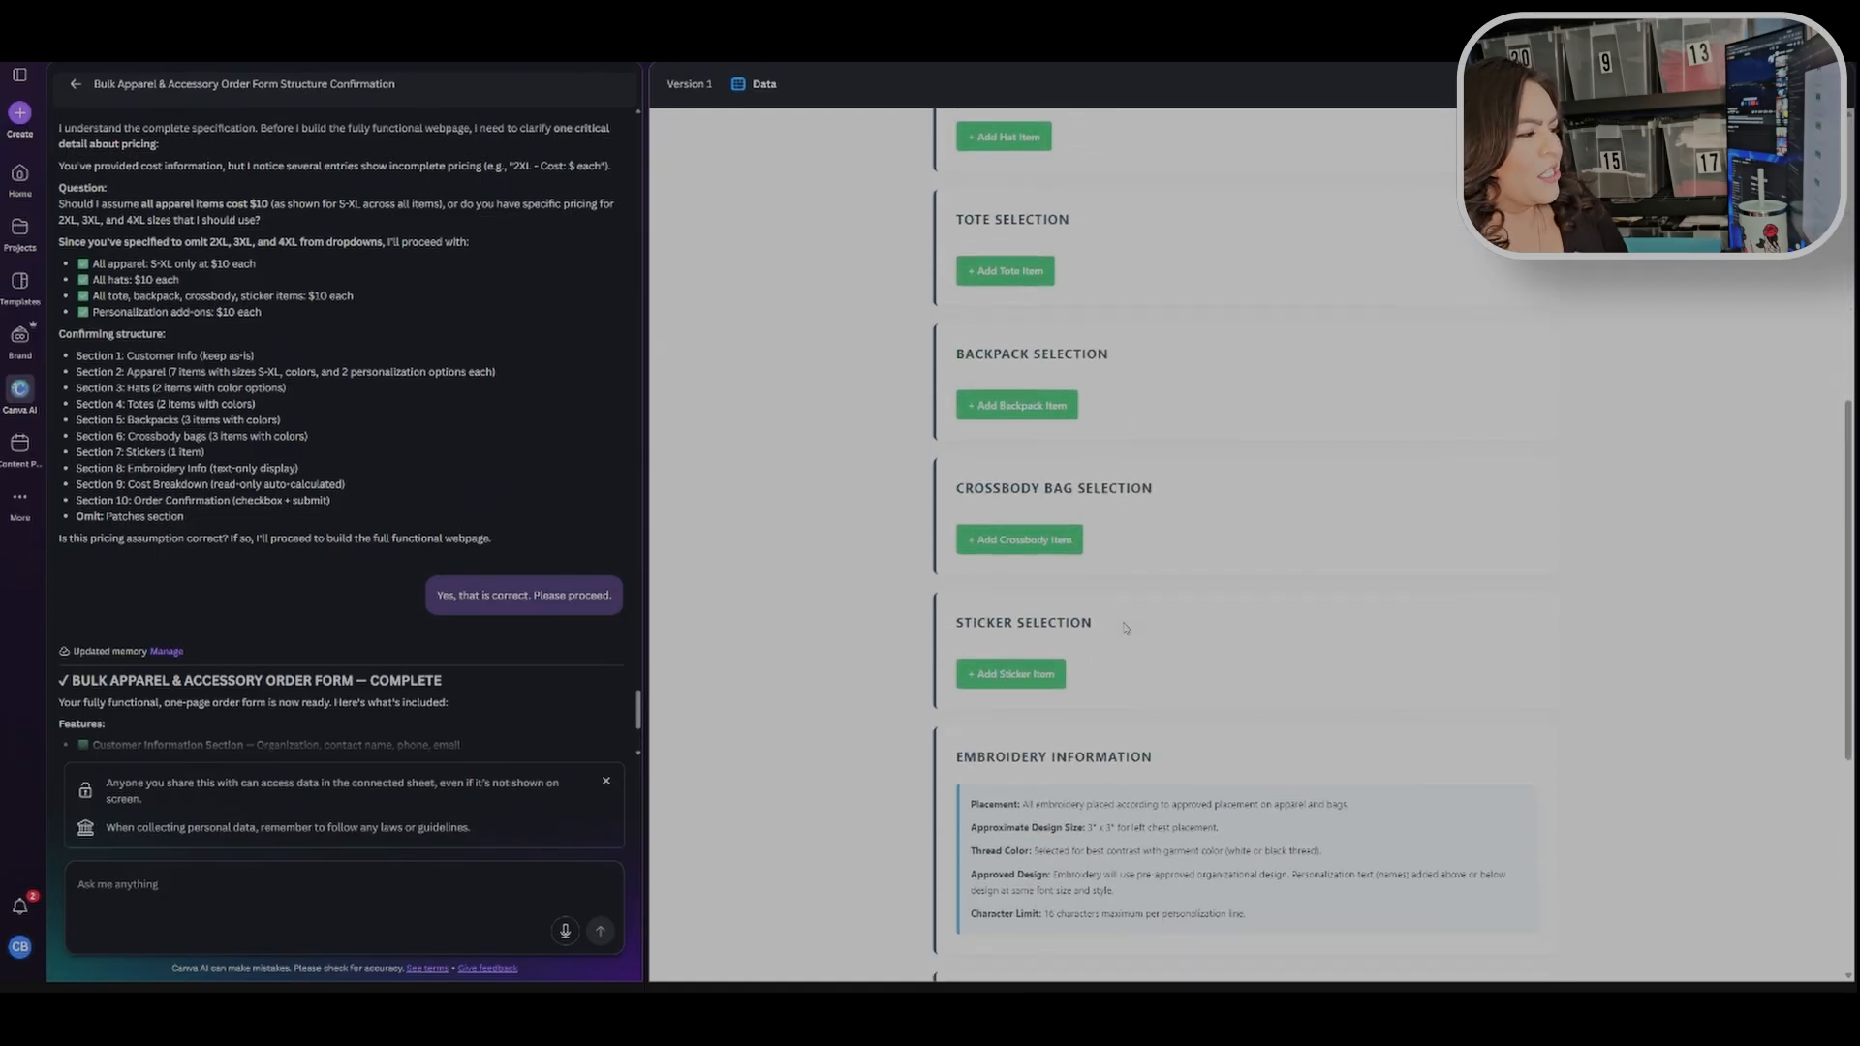
{"action": "scroll", "coordinate": [1102, 511], "scroll_direction": "down", "scroll_amount": 3}
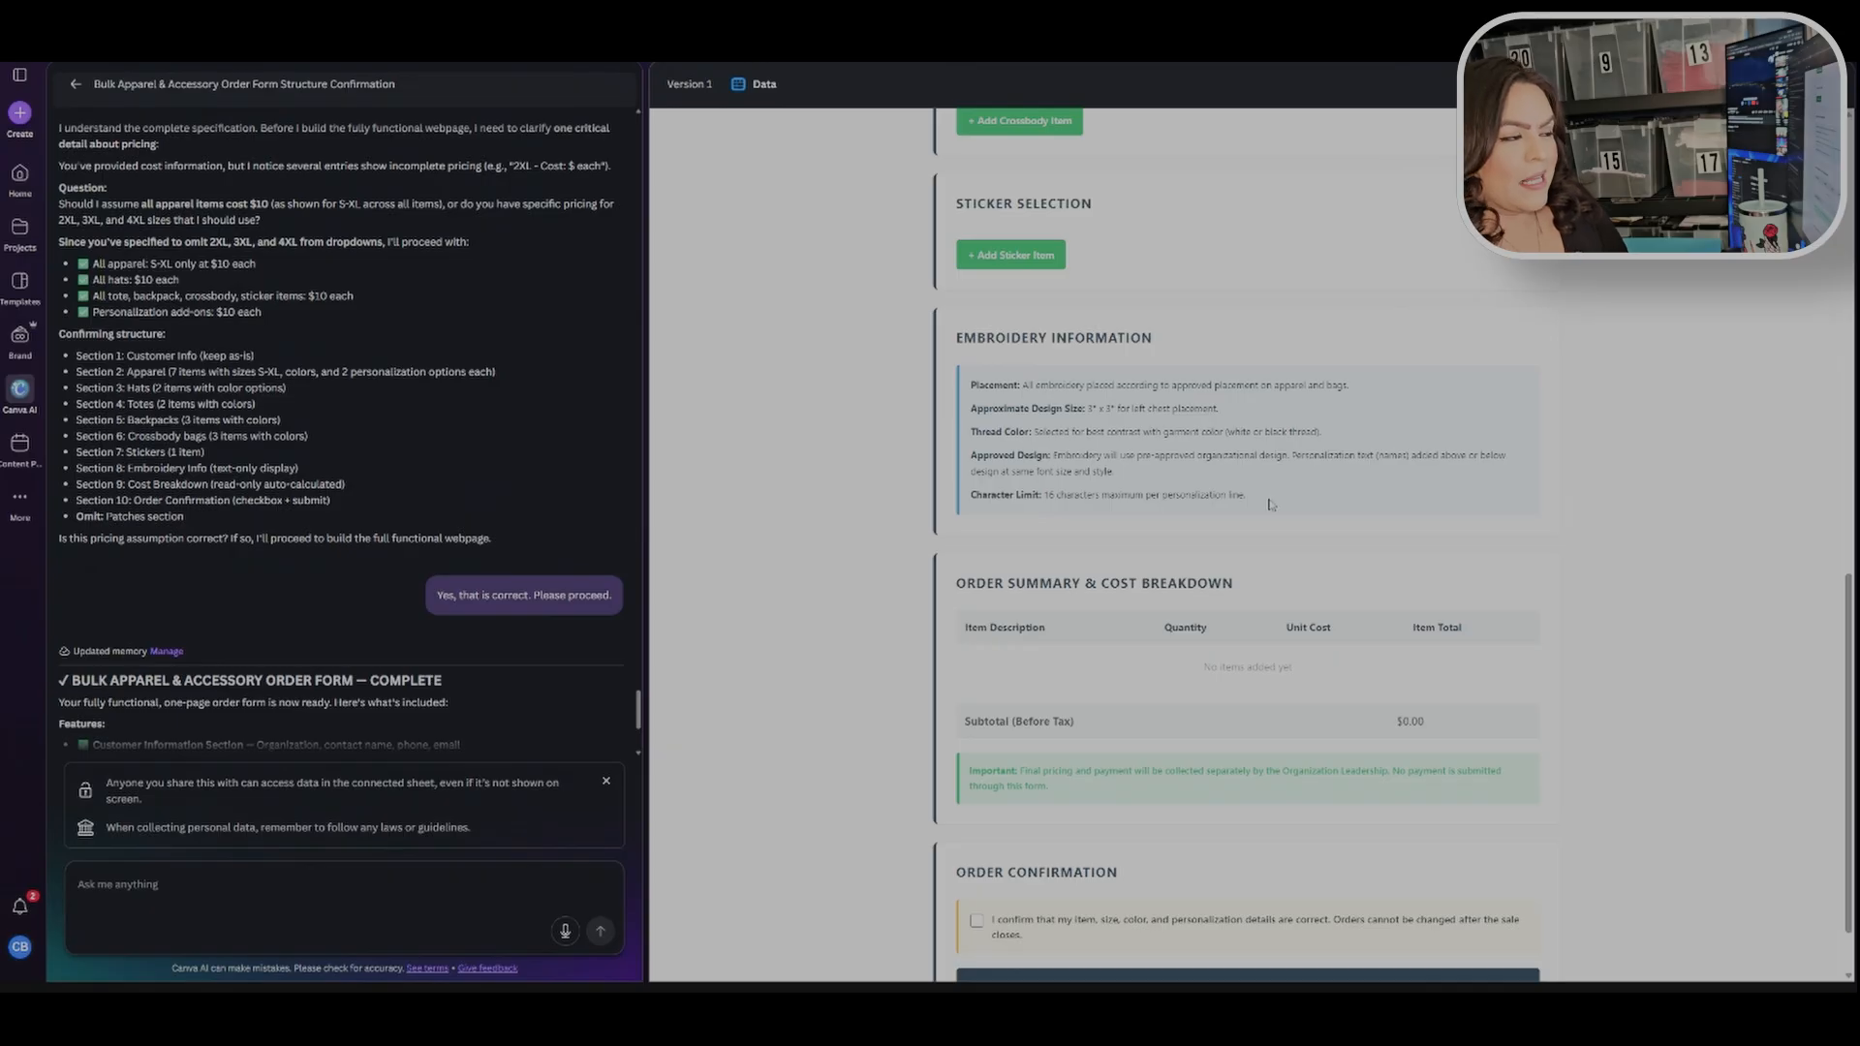
{"action": "scroll", "coordinate": [1292, 494], "scroll_direction": "down", "scroll_amount": 1}
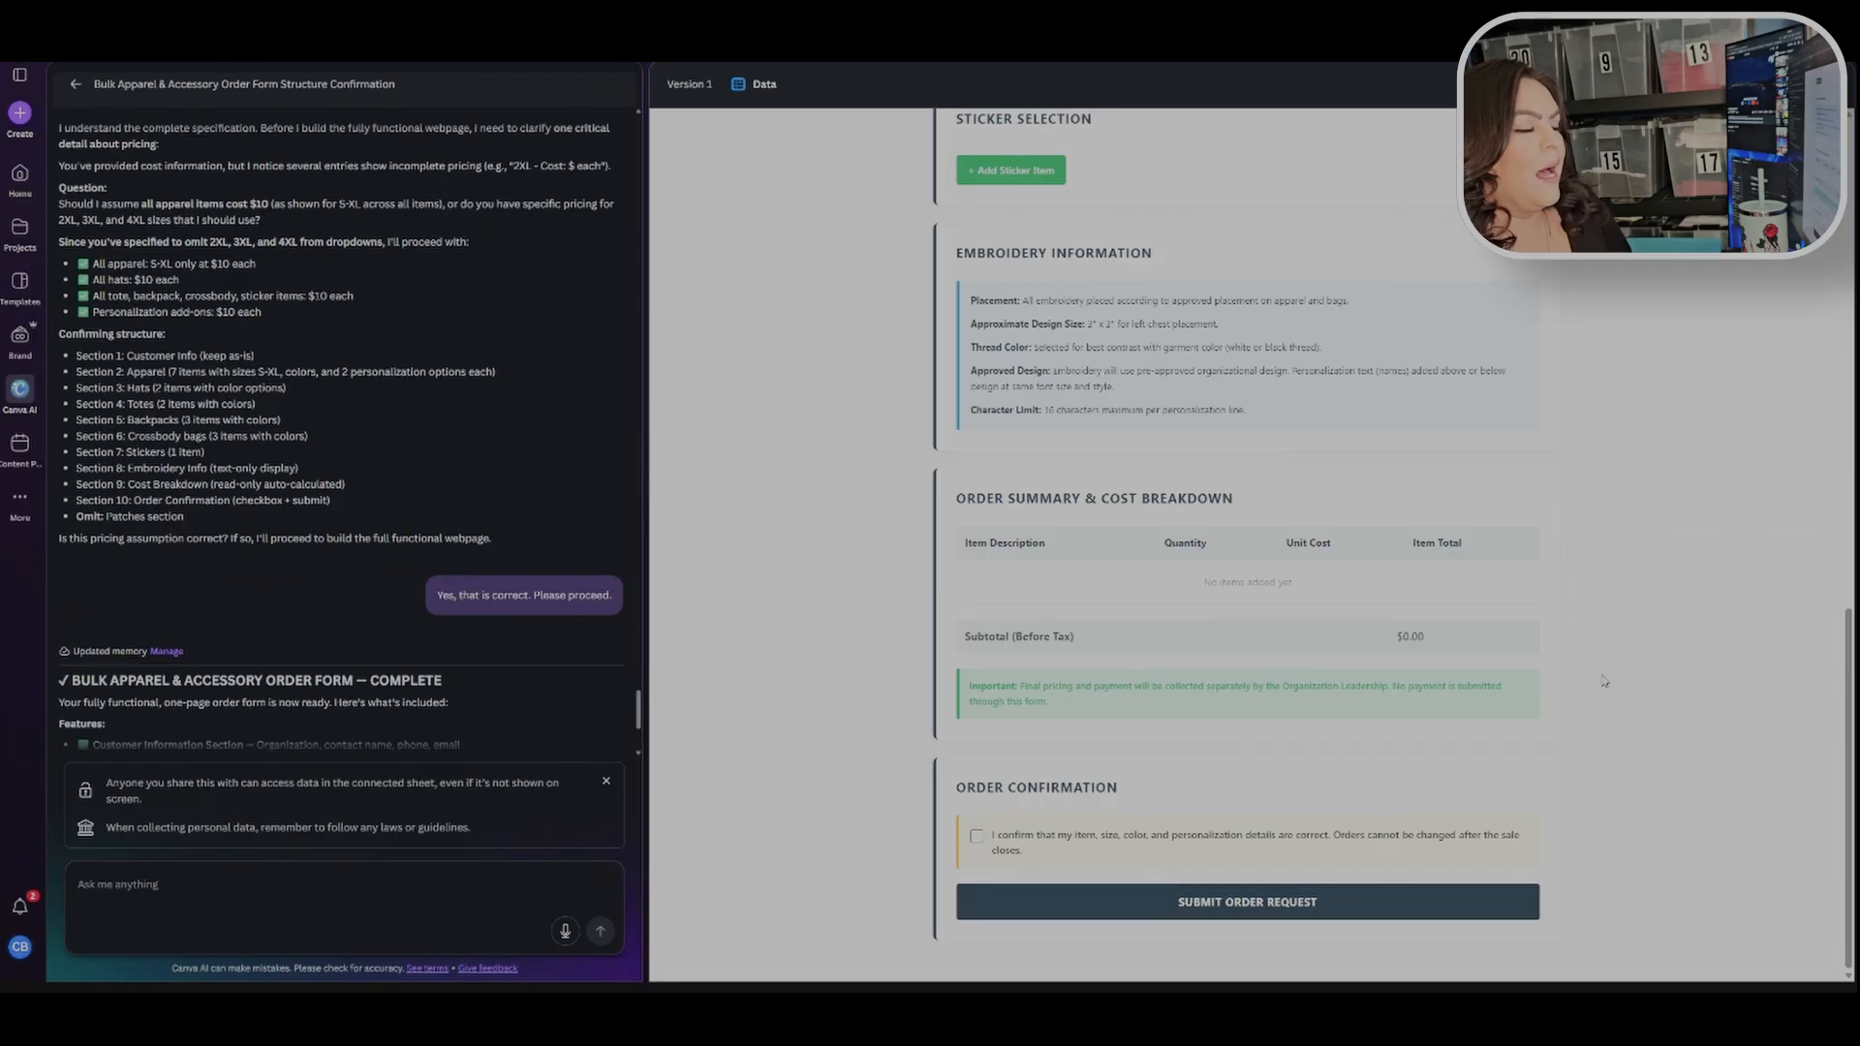
{"action": "scroll", "coordinate": [1577, 794], "scroll_direction": "up", "scroll_amount": 1}
{"action": "scroll", "coordinate": [1577, 793], "scroll_direction": "up", "scroll_amount": 3}
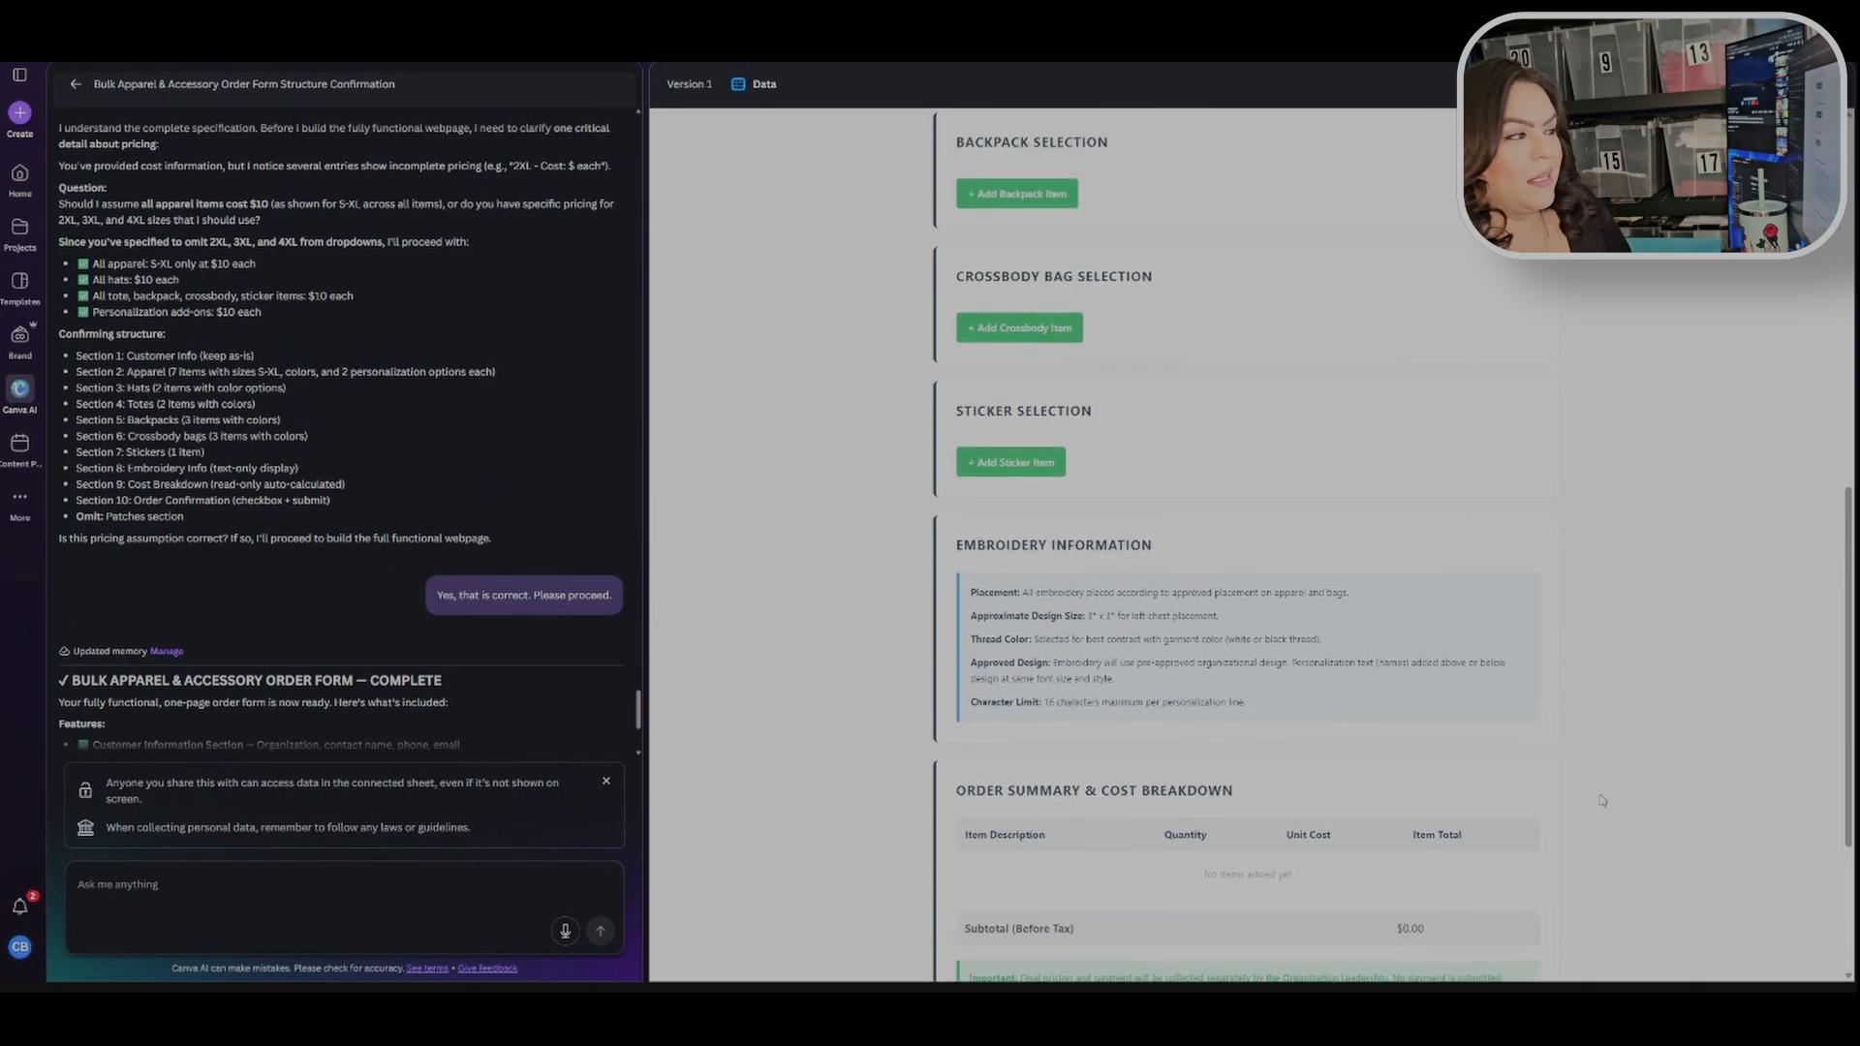
{"action": "scroll", "coordinate": [1569, 630], "scroll_direction": "up", "scroll_amount": 8}
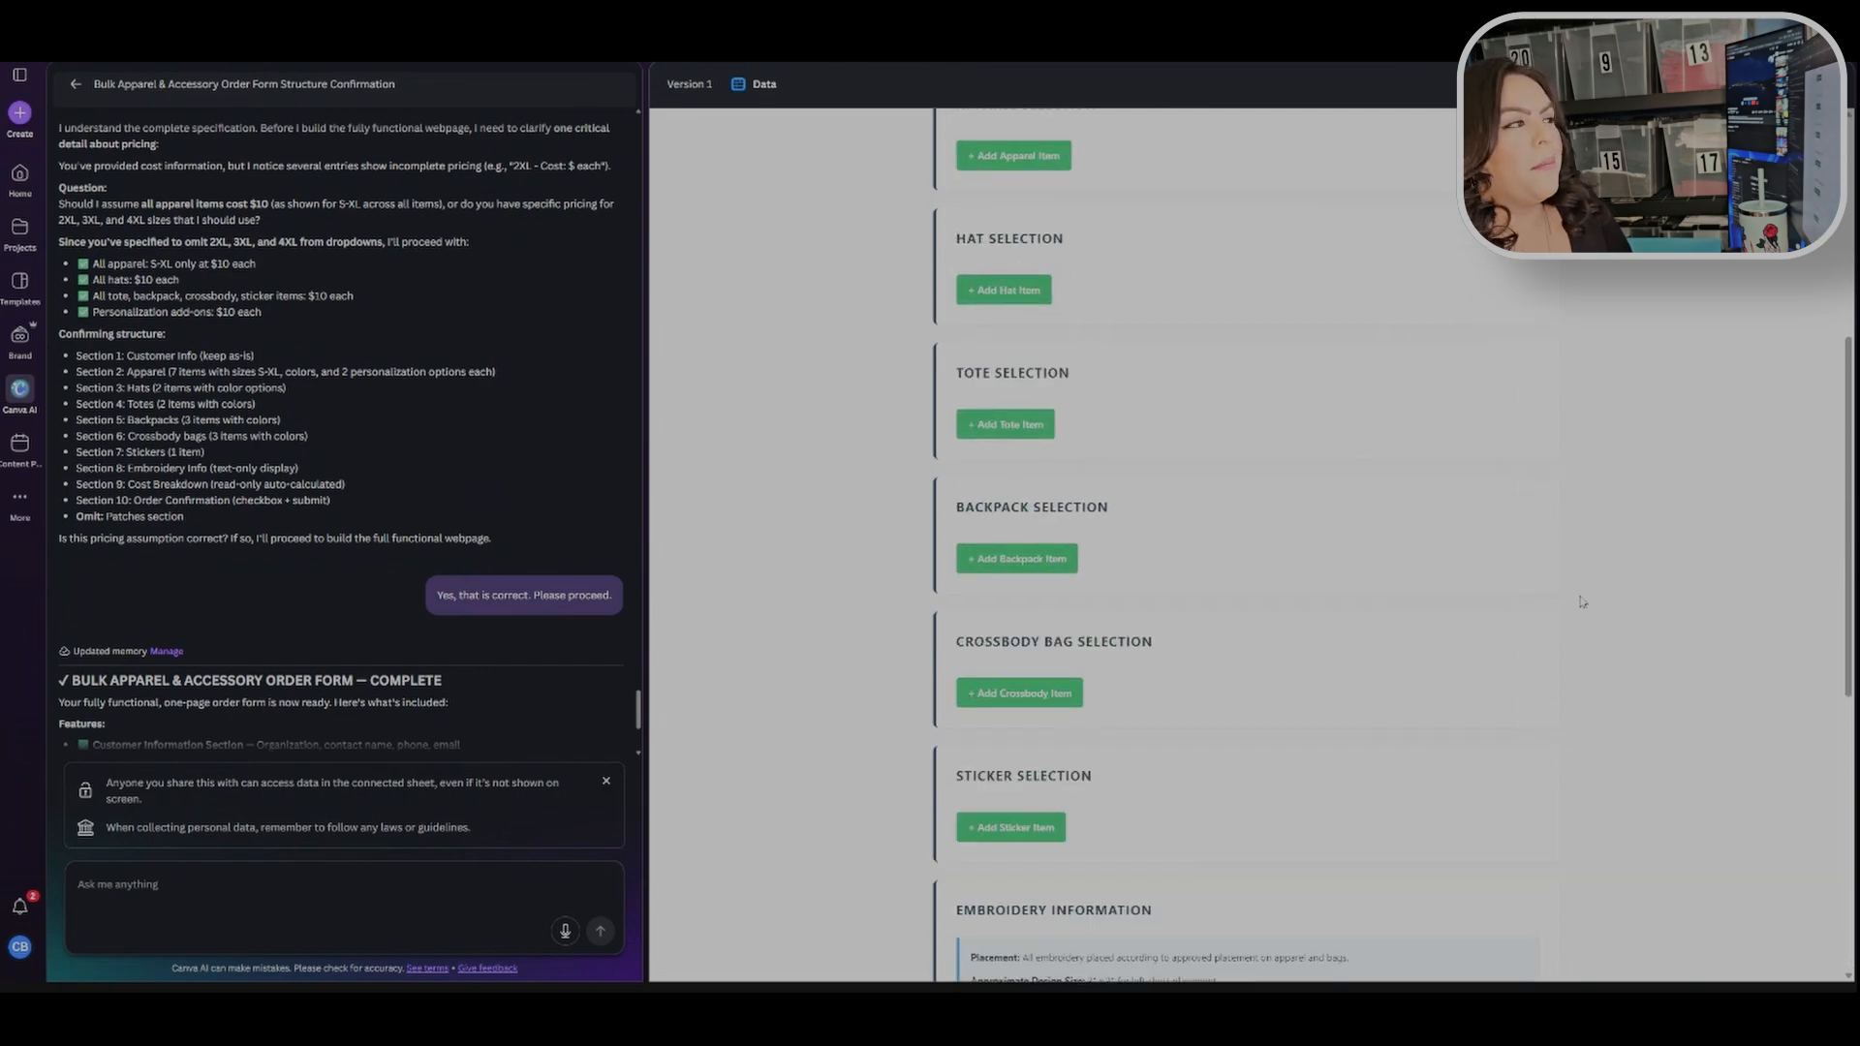
{"action": "scroll", "coordinate": [1582, 595], "scroll_direction": "up", "scroll_amount": 1}
{"action": "scroll", "coordinate": [1582, 594], "scroll_direction": "down", "scroll_amount": 2}
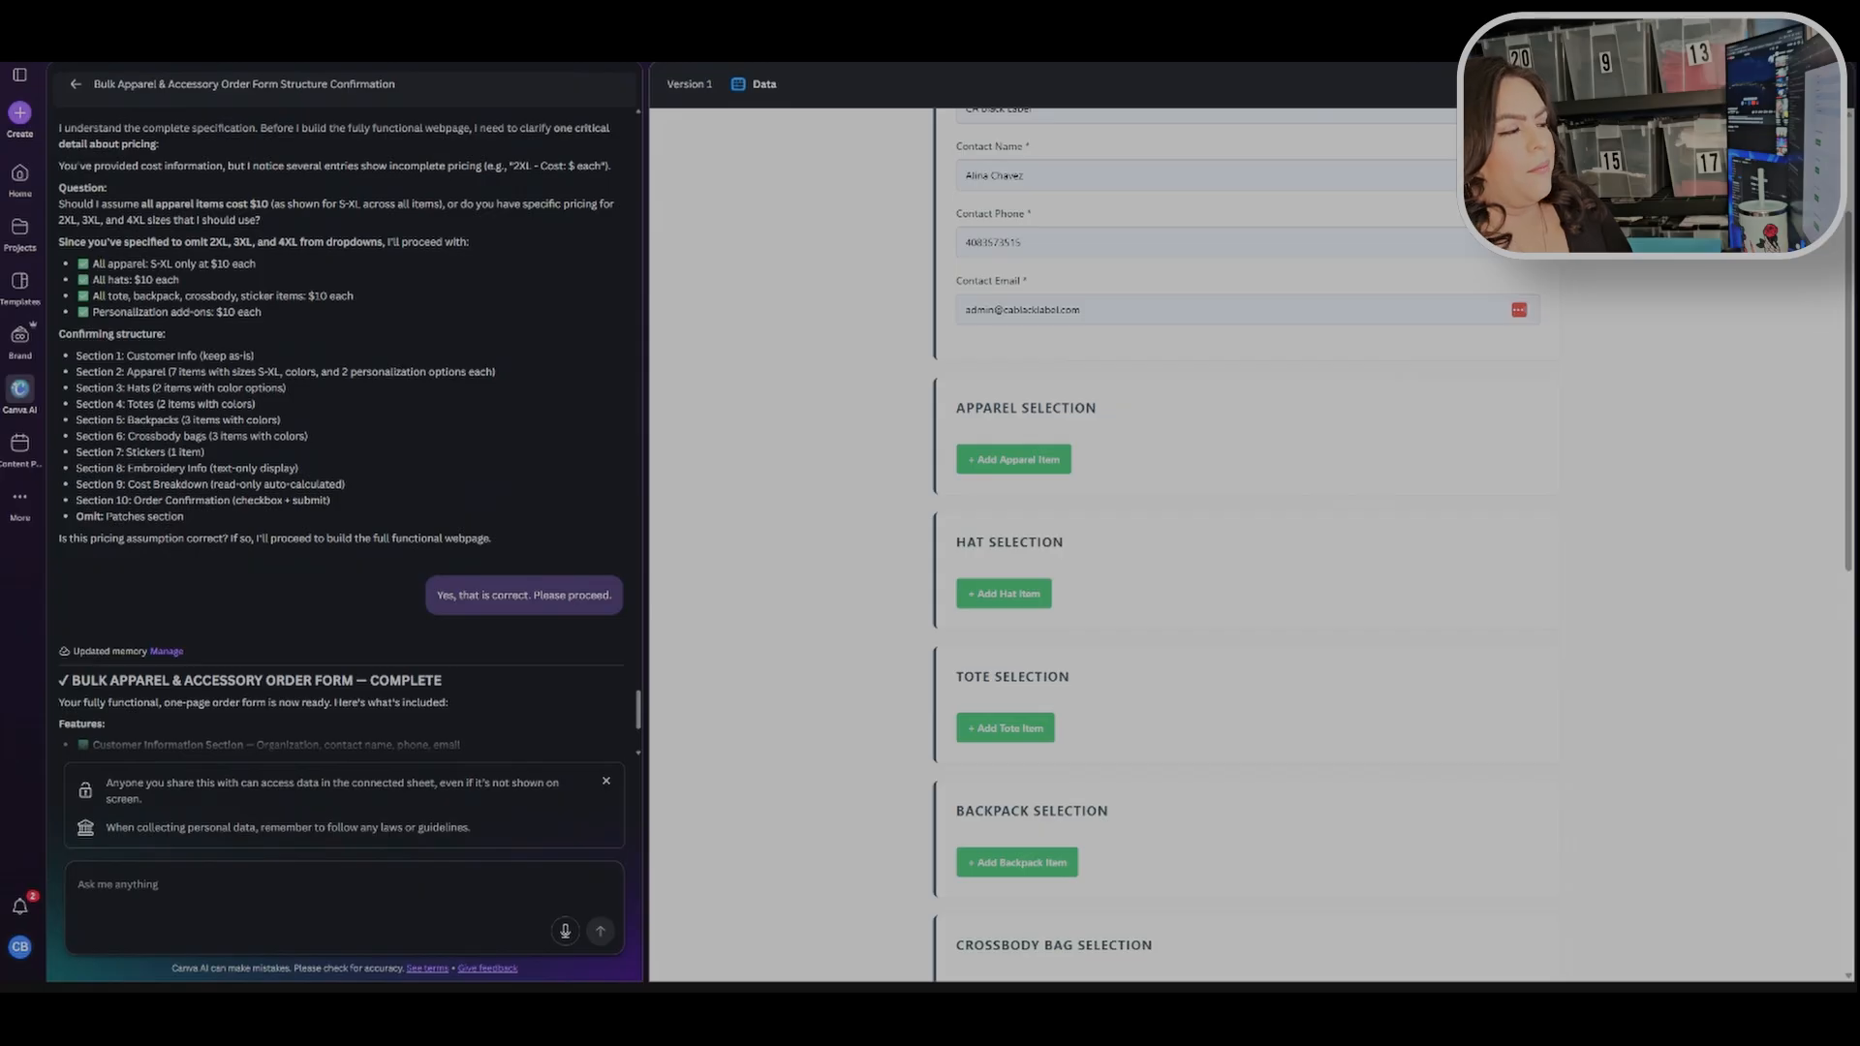
Step: Add an apparel item to the form and highlight its Essential-T Long Sleeve T-Shirt - 5286 title
{"action": "left_click", "coordinate": [1025, 462]}
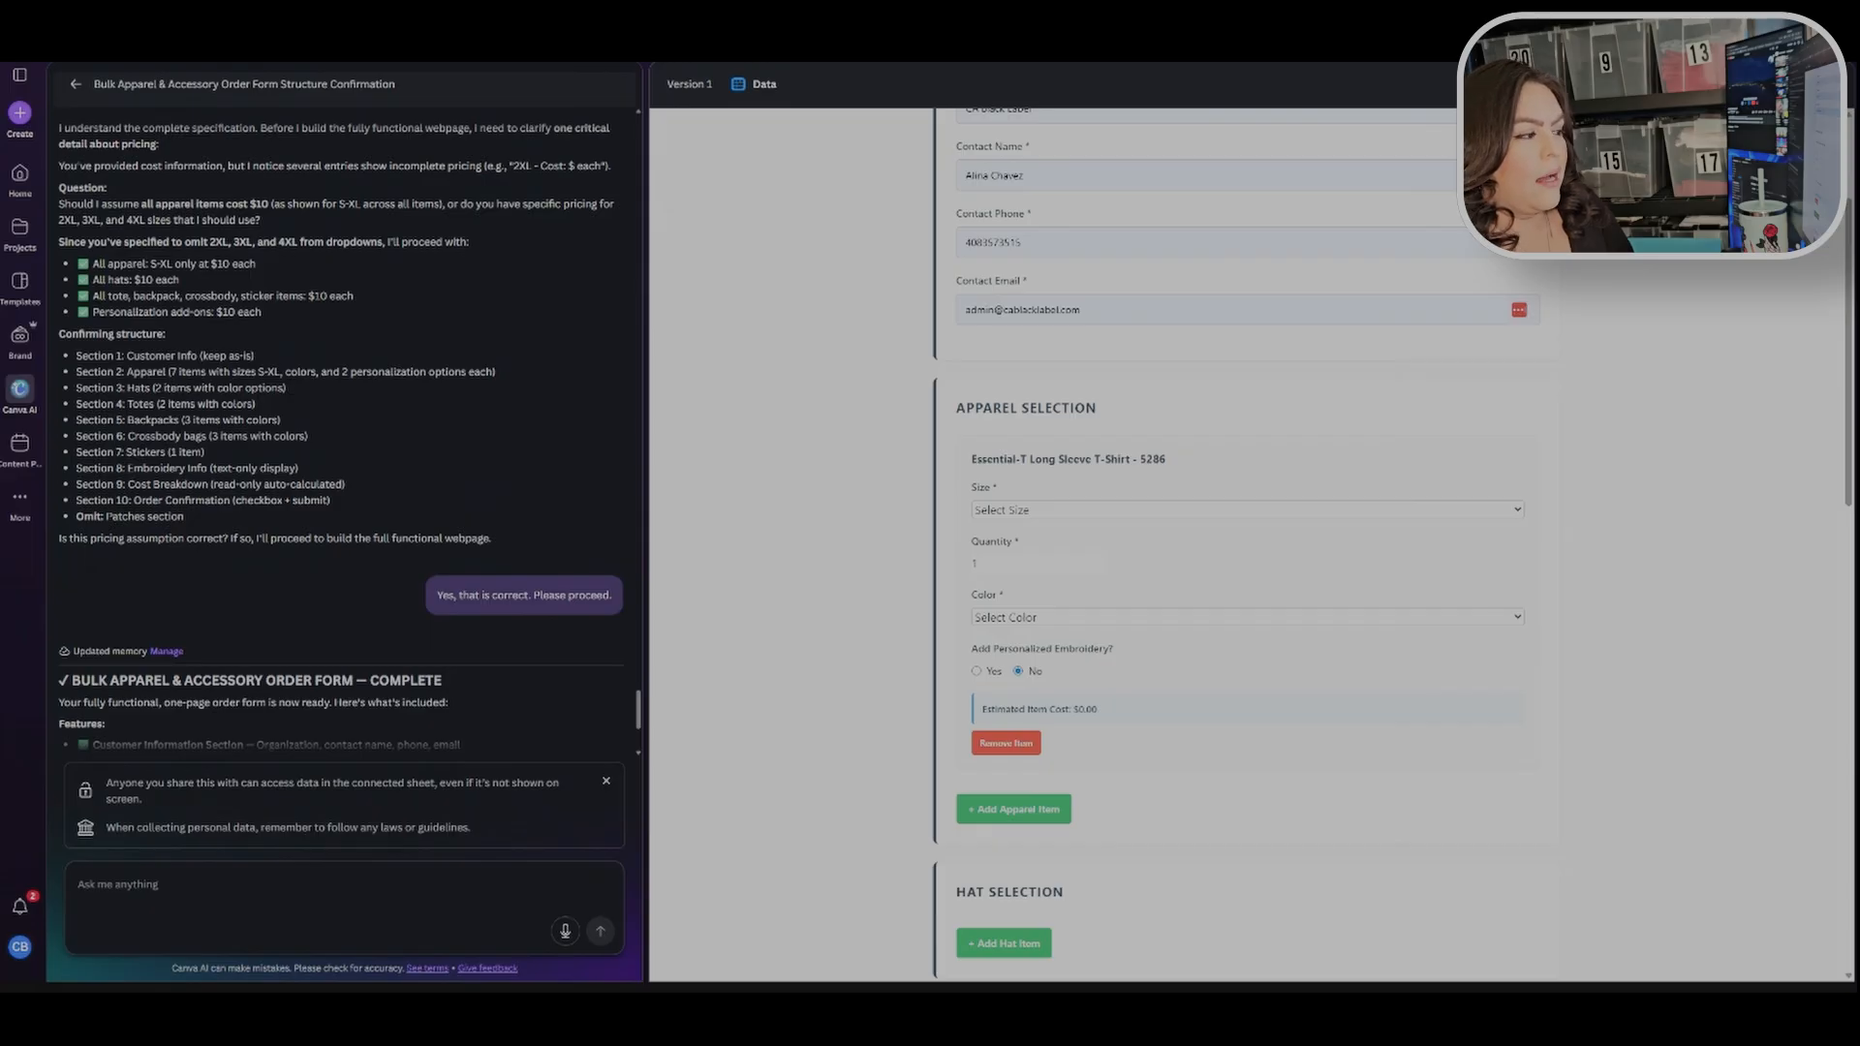
{"action": "scroll", "coordinate": [1372, 494], "scroll_direction": "down", "scroll_amount": 2}
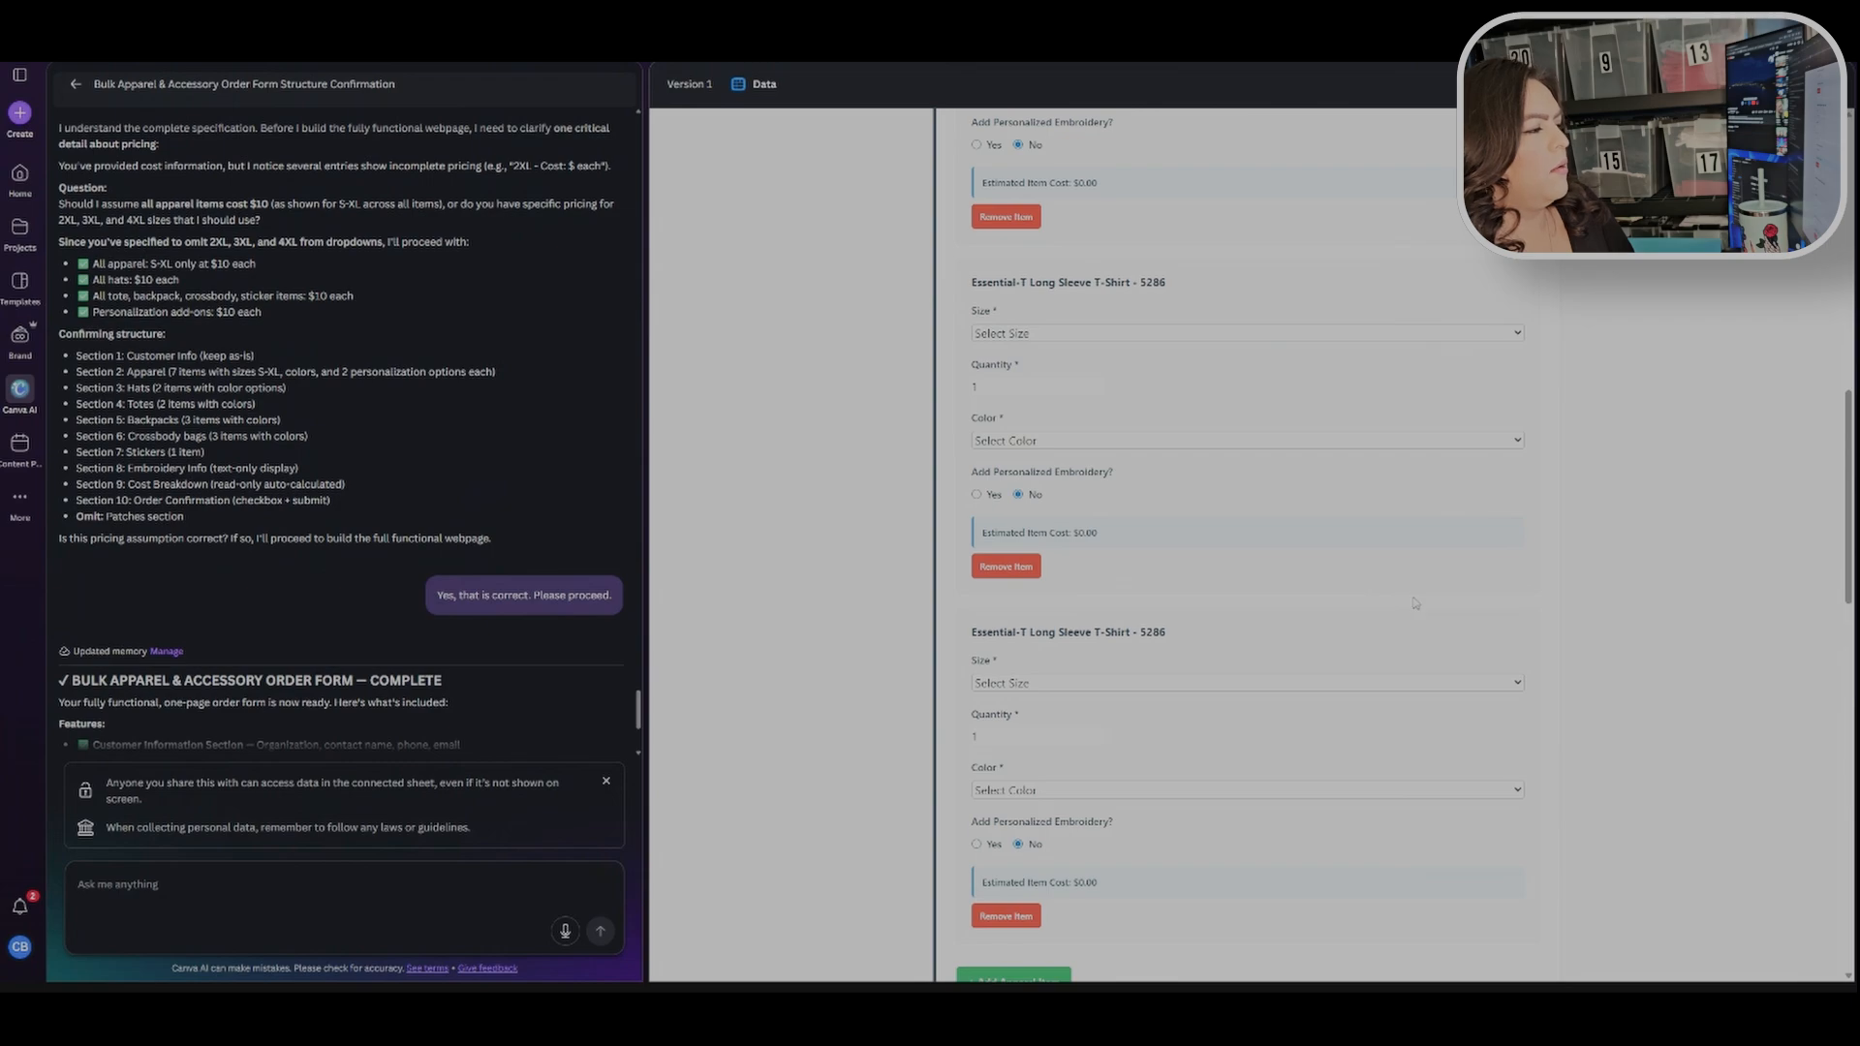
{"action": "scroll", "coordinate": [1415, 603], "scroll_direction": "up", "scroll_amount": 6}
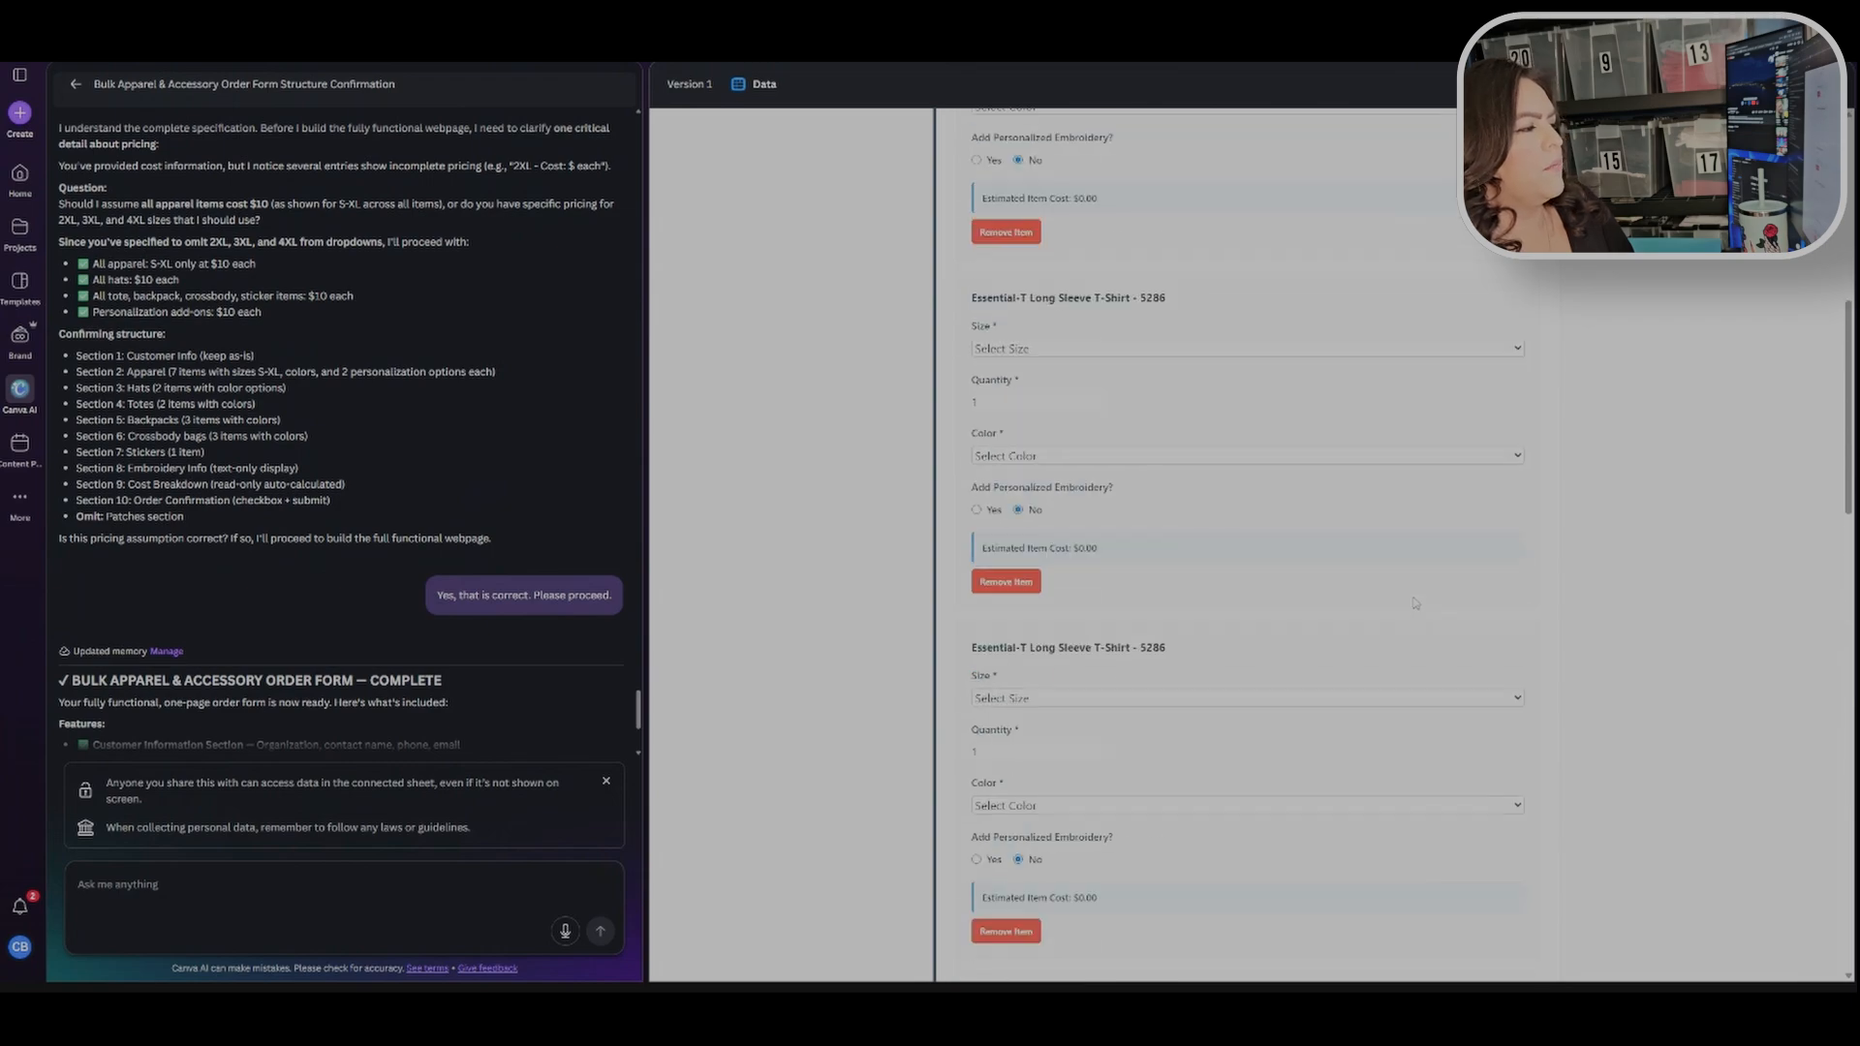
{"action": "scroll", "coordinate": [1259, 658], "scroll_direction": "up", "scroll_amount": 2}
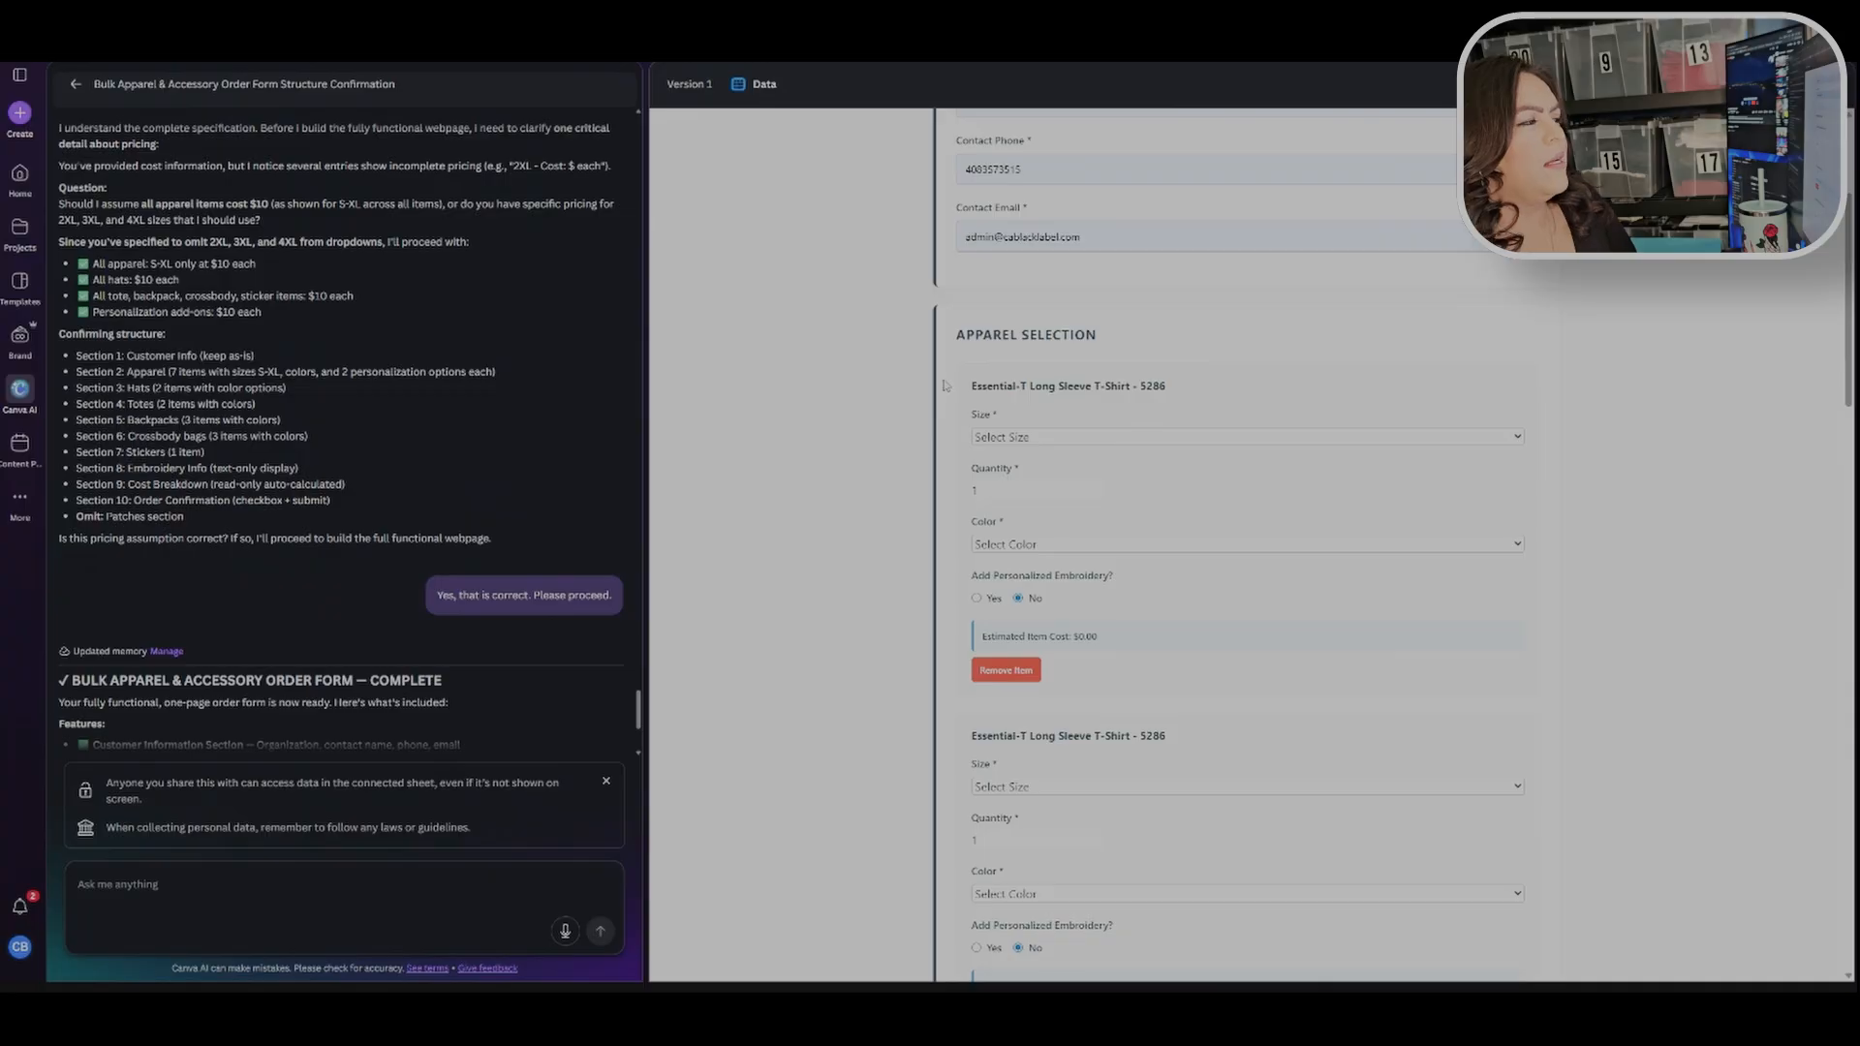
{"action": "left_click_drag", "start_coordinate": [970, 386], "coordinate": [1177, 362]}
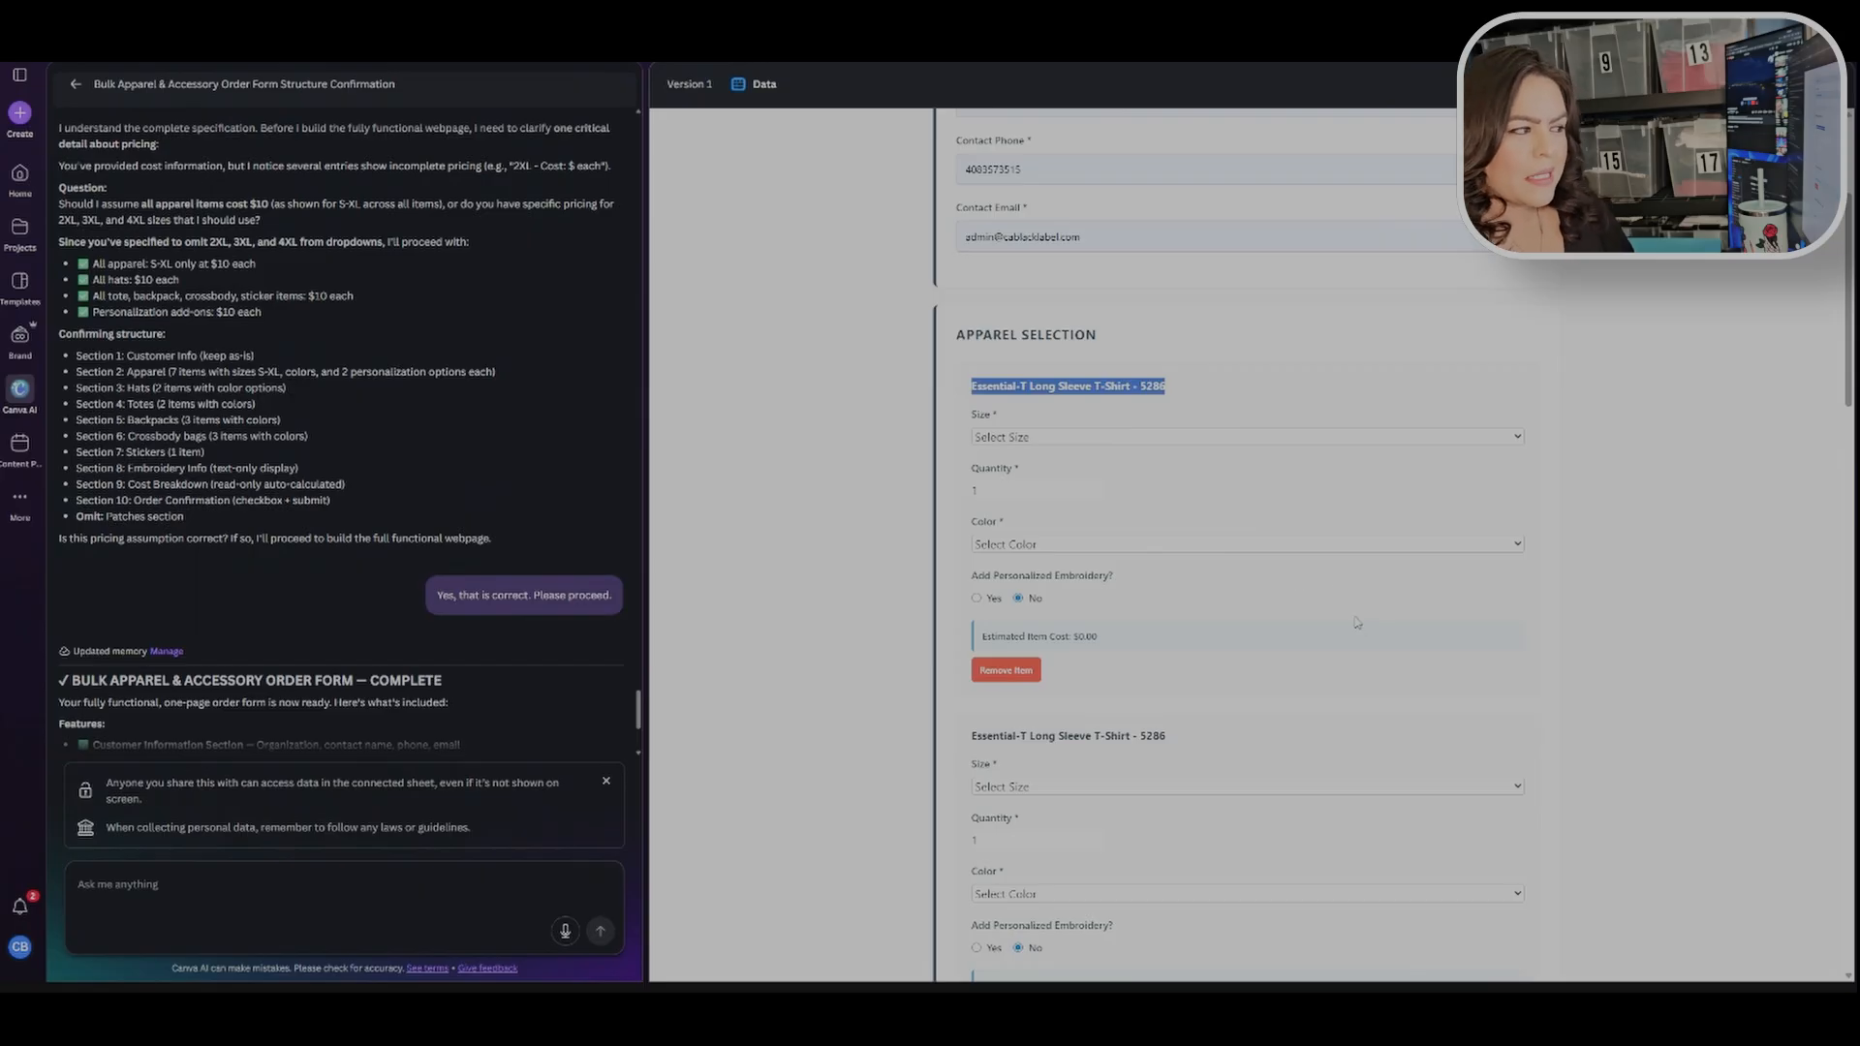
{"action": "scroll", "coordinate": [1347, 613], "scroll_direction": "down", "scroll_amount": 2}
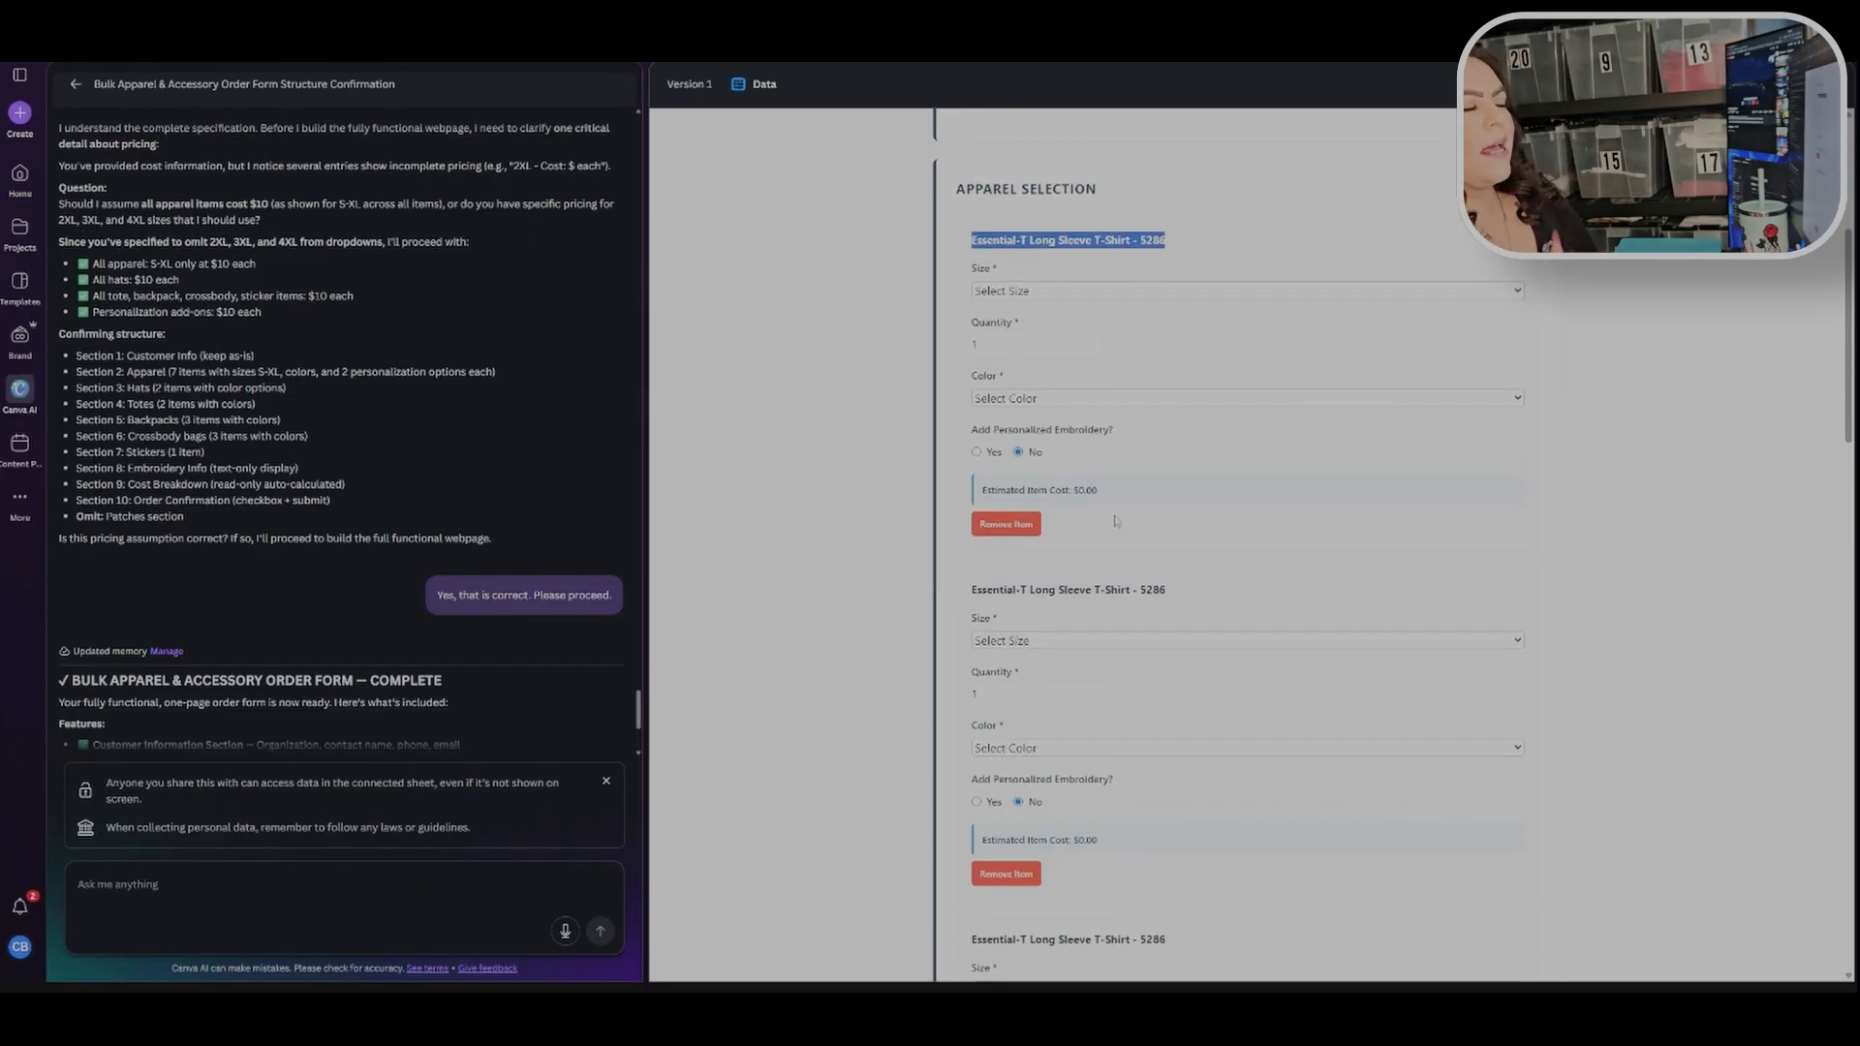
Step: Remove the two duplicated apparel item entries, leaving a single T-shirt item
{"action": "left_click", "coordinate": [1005, 523]}
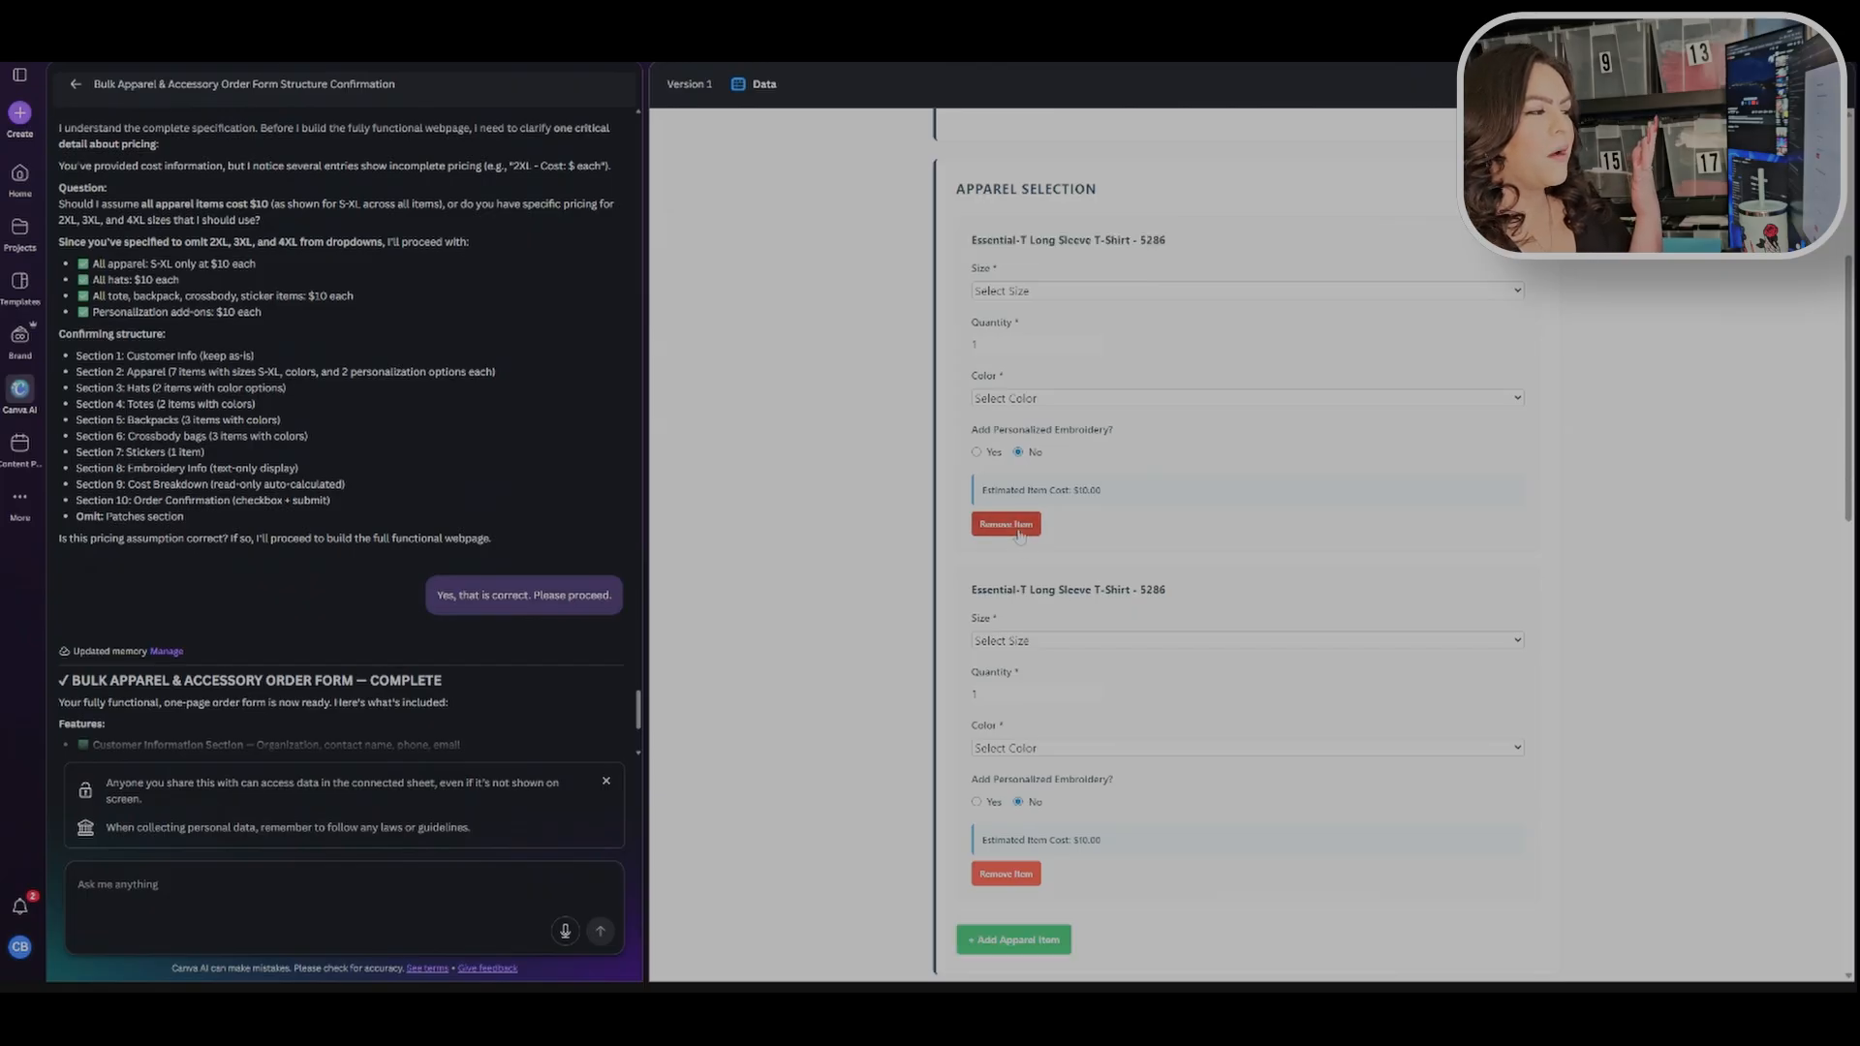
{"action": "left_click", "coordinate": [1006, 523]}
{"action": "scroll", "coordinate": [1336, 550], "scroll_direction": "up", "scroll_amount": 2}
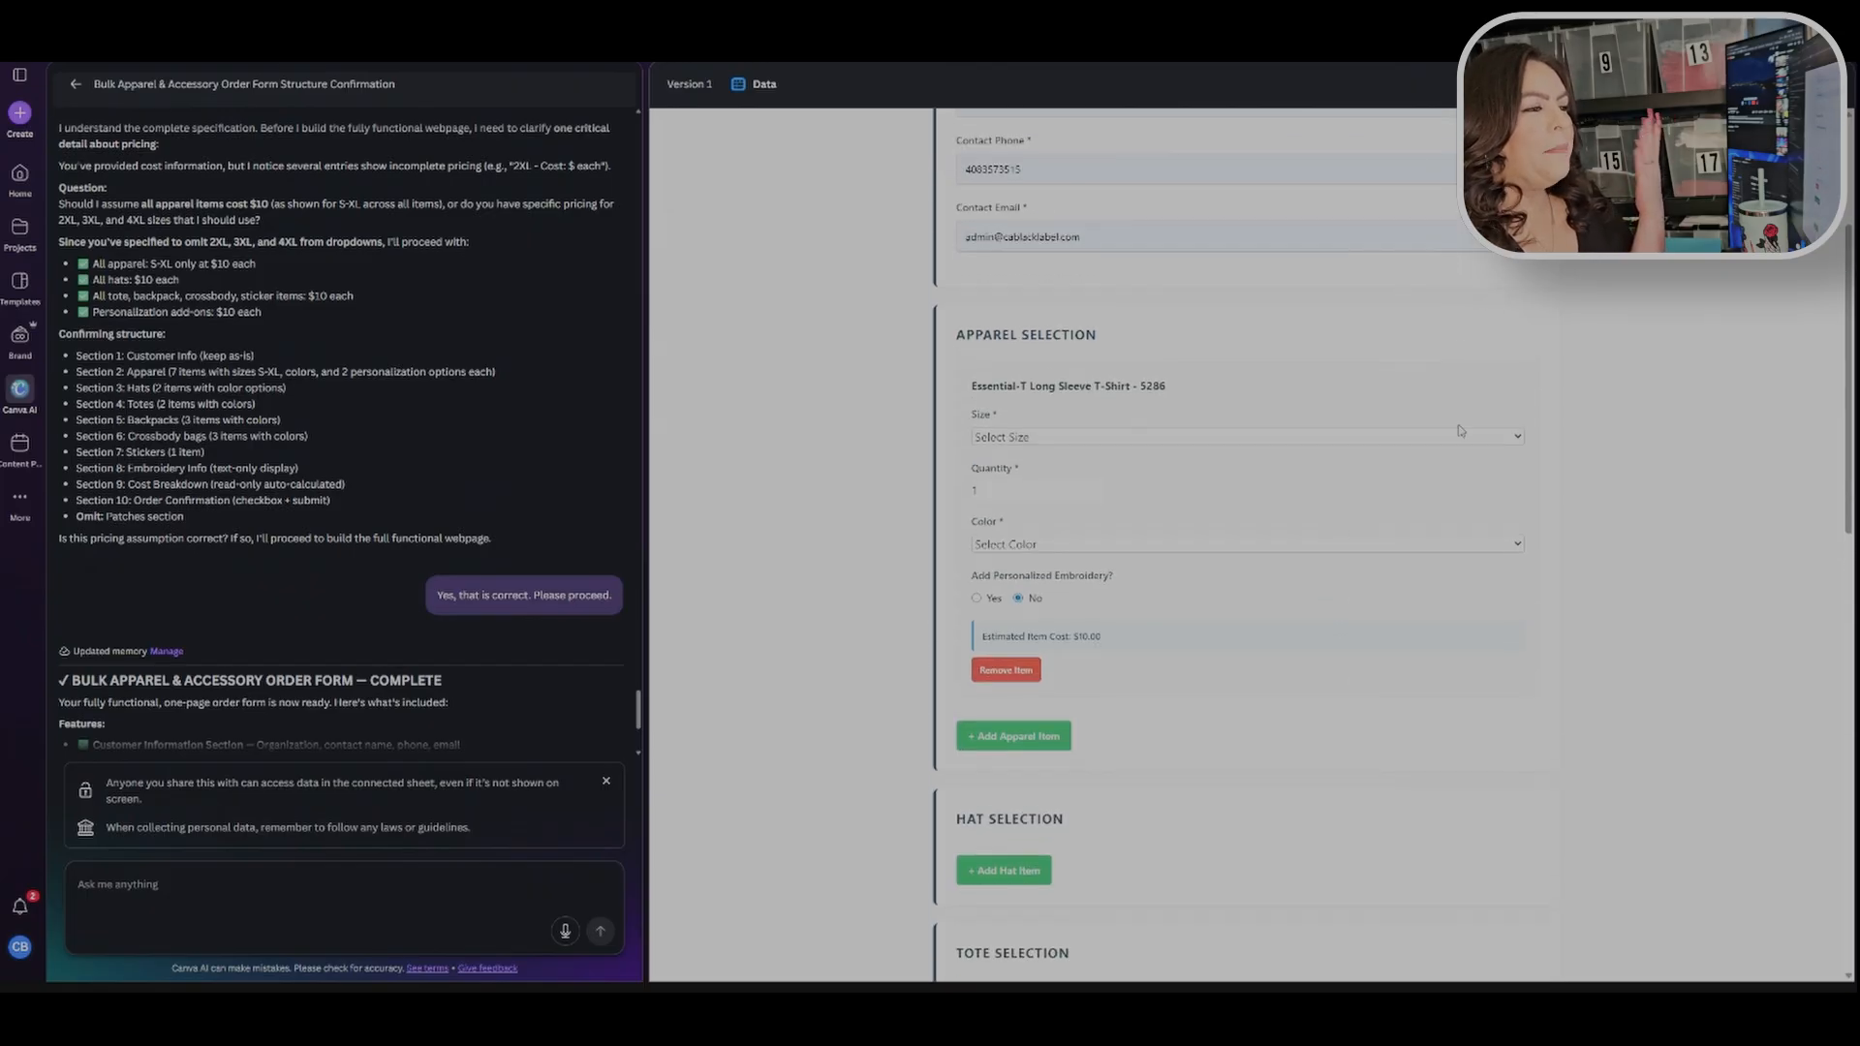
{"action": "left_click", "coordinate": [1519, 438]}
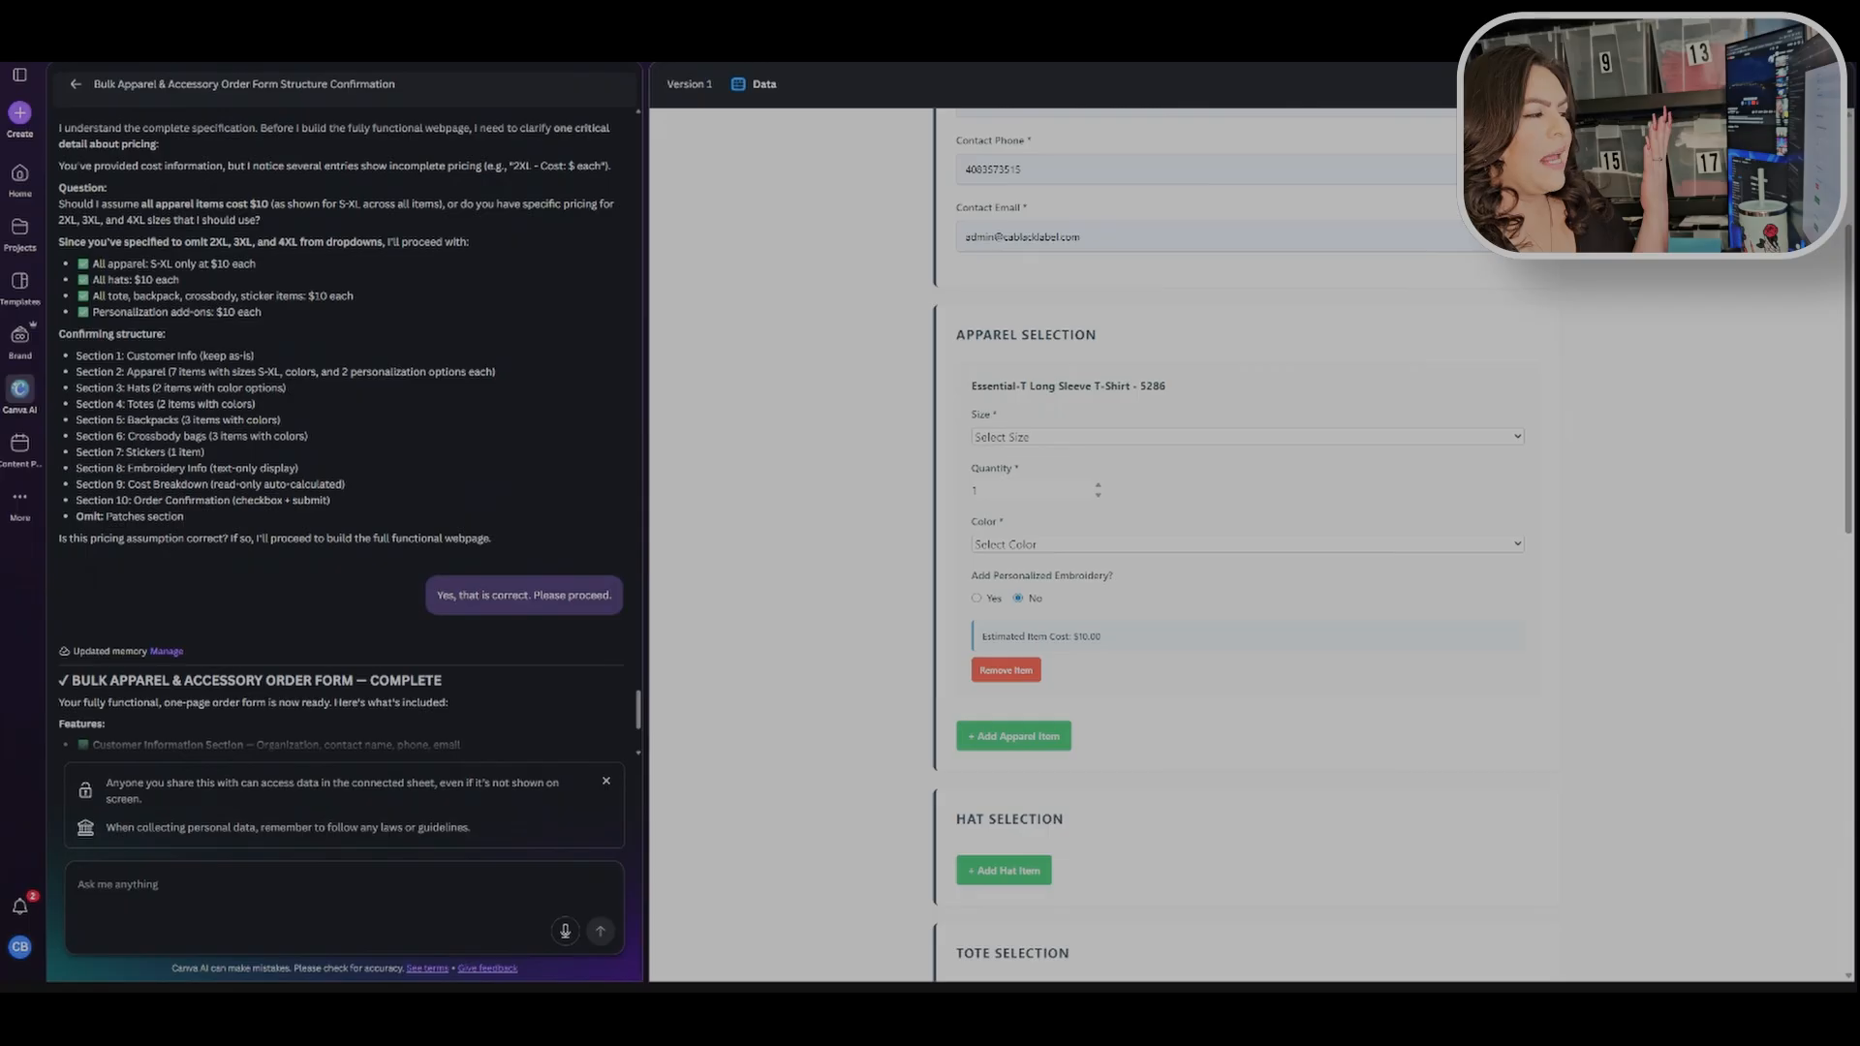
{"action": "left_click", "coordinate": [1098, 487]}
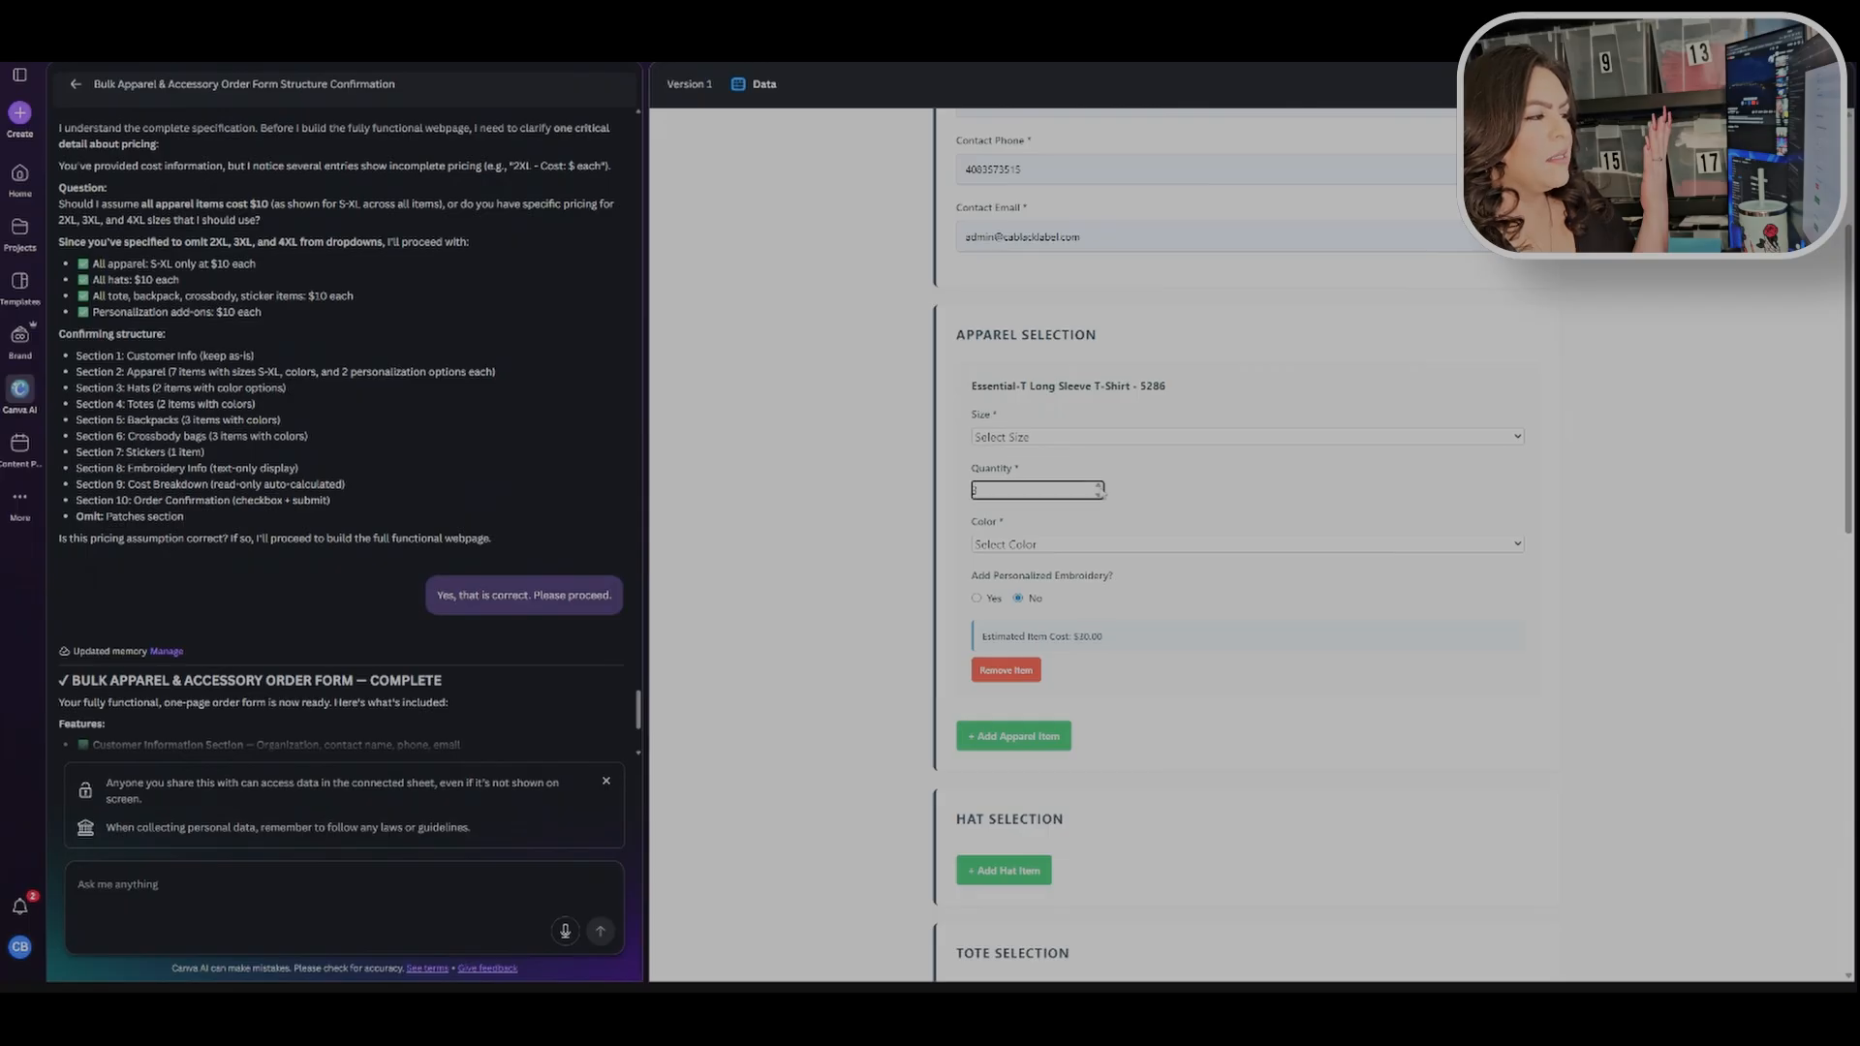
{"action": "key", "text": "Tab"}
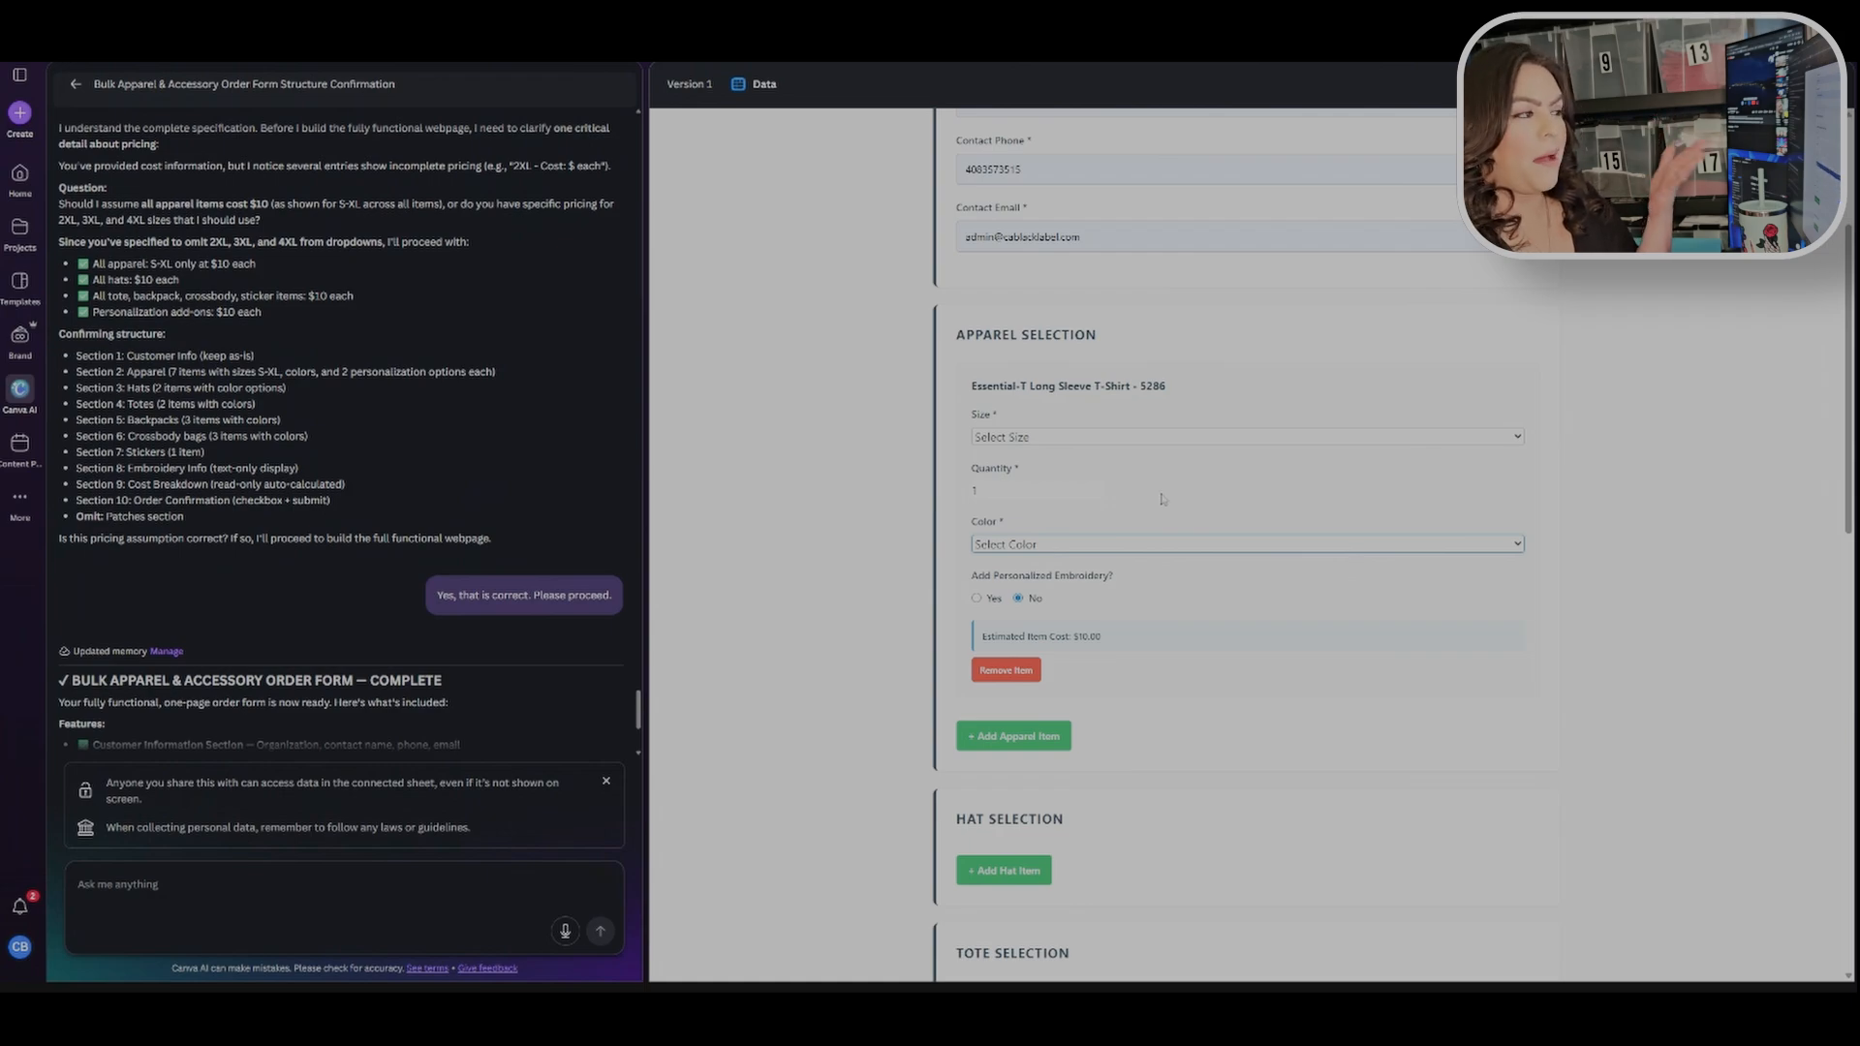
{"action": "left_click", "coordinate": [1225, 514]}
Step: Enable personalized embroidery on the T-shirt item and set its size to S and color to Athletic Dark Green
{"action": "scroll", "coordinate": [1087, 515], "scroll_direction": "down", "scroll_amount": 3}
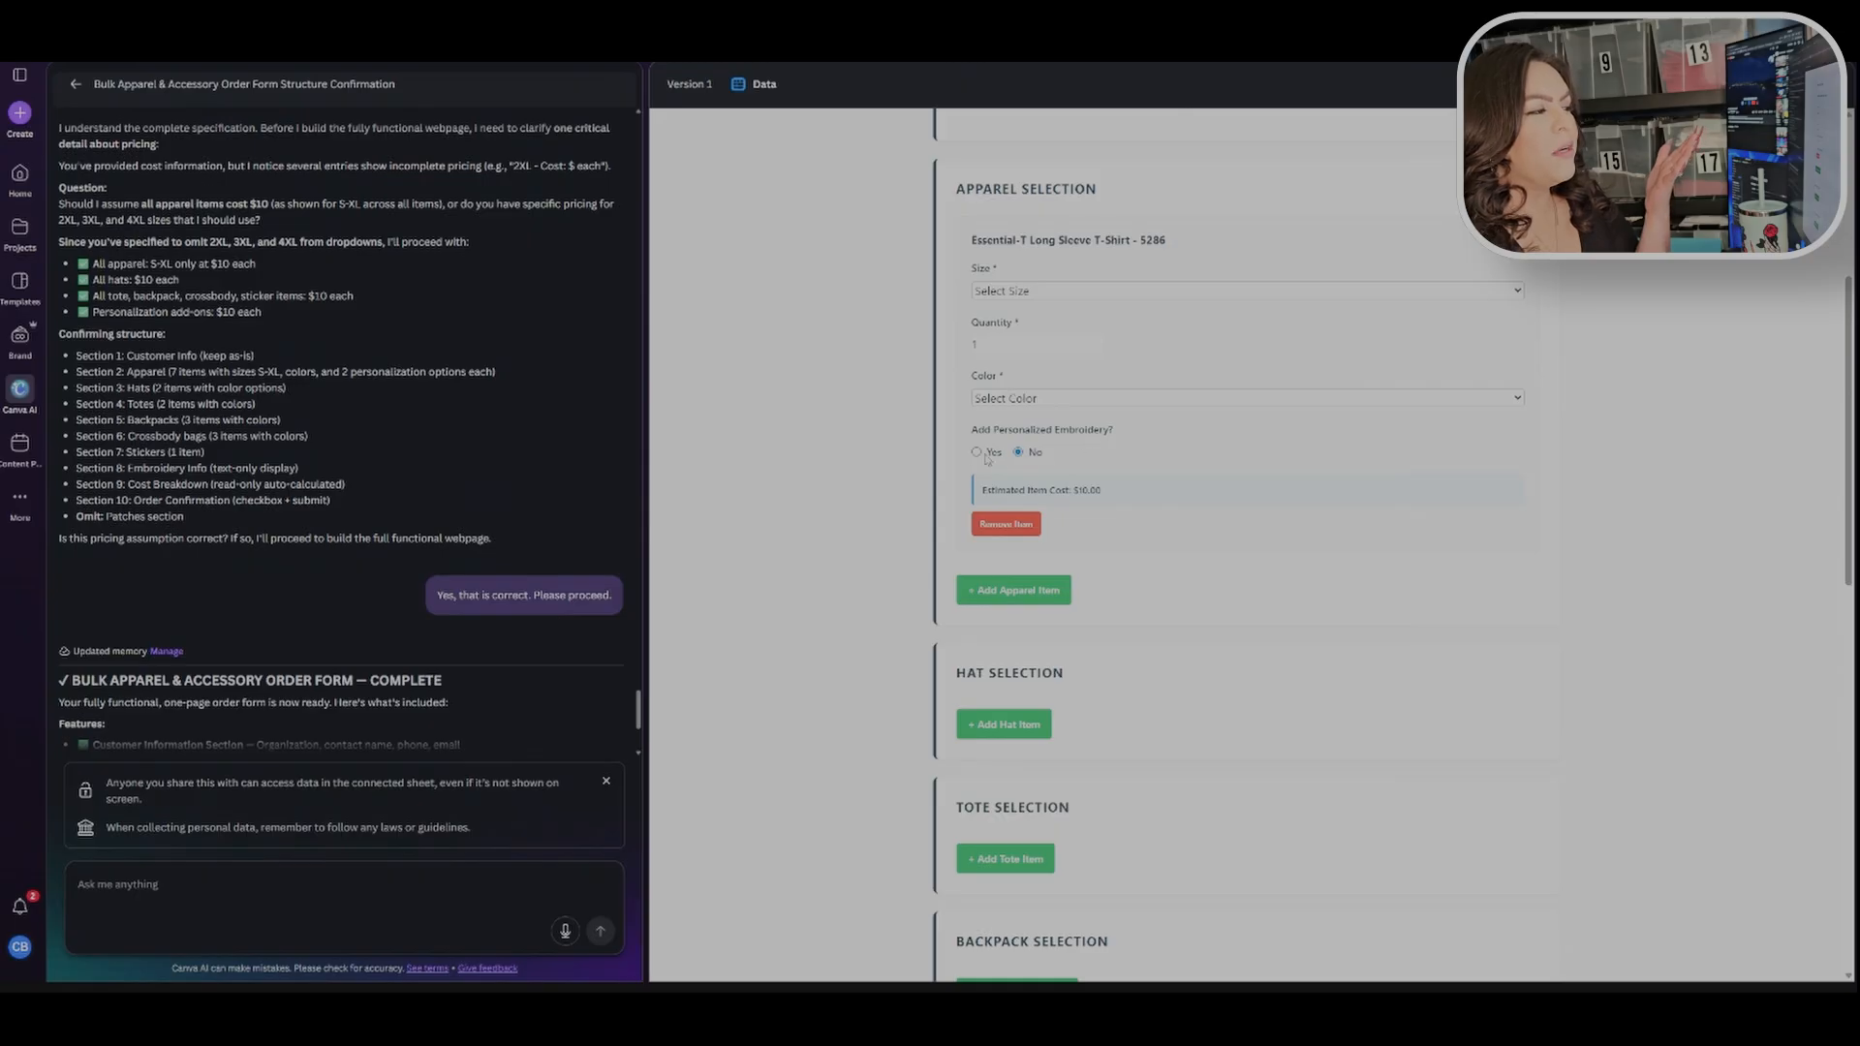
{"action": "left_click", "coordinate": [977, 453]}
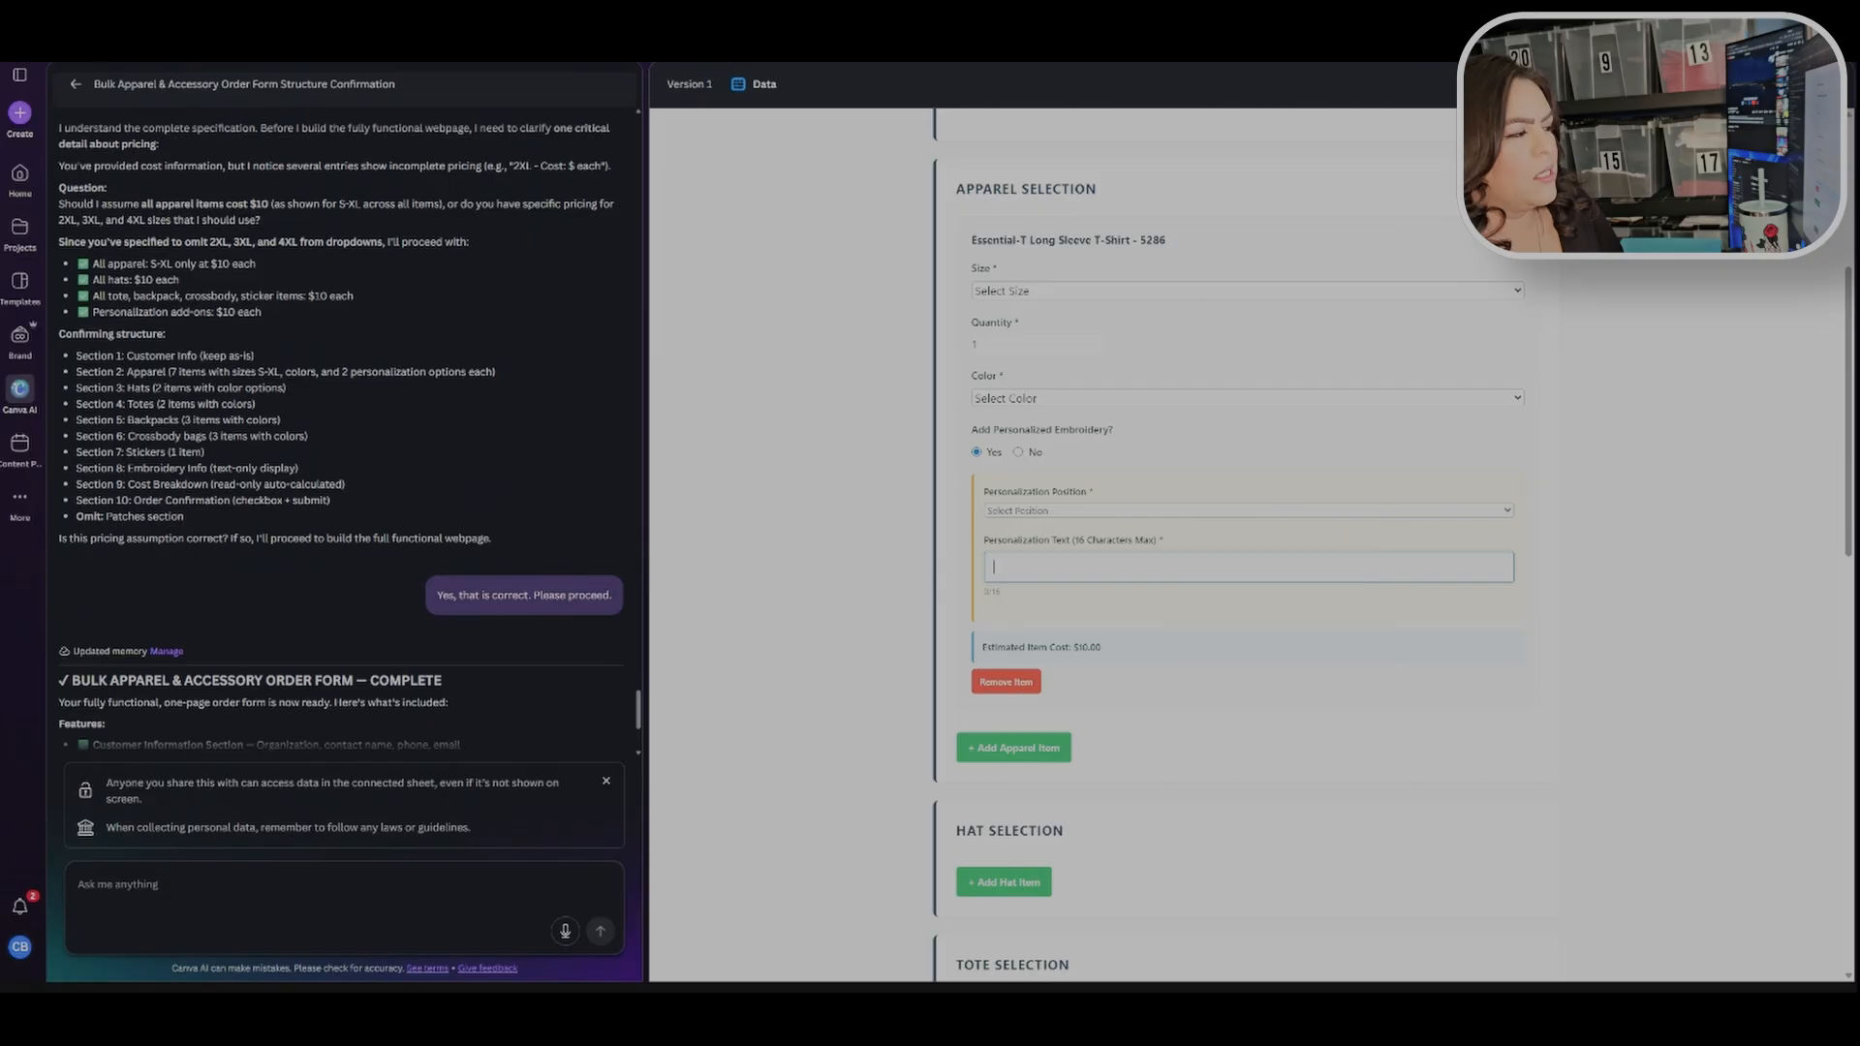
{"action": "left_click", "coordinate": [1211, 293]}
{"action": "left_click", "coordinate": [1200, 331]}
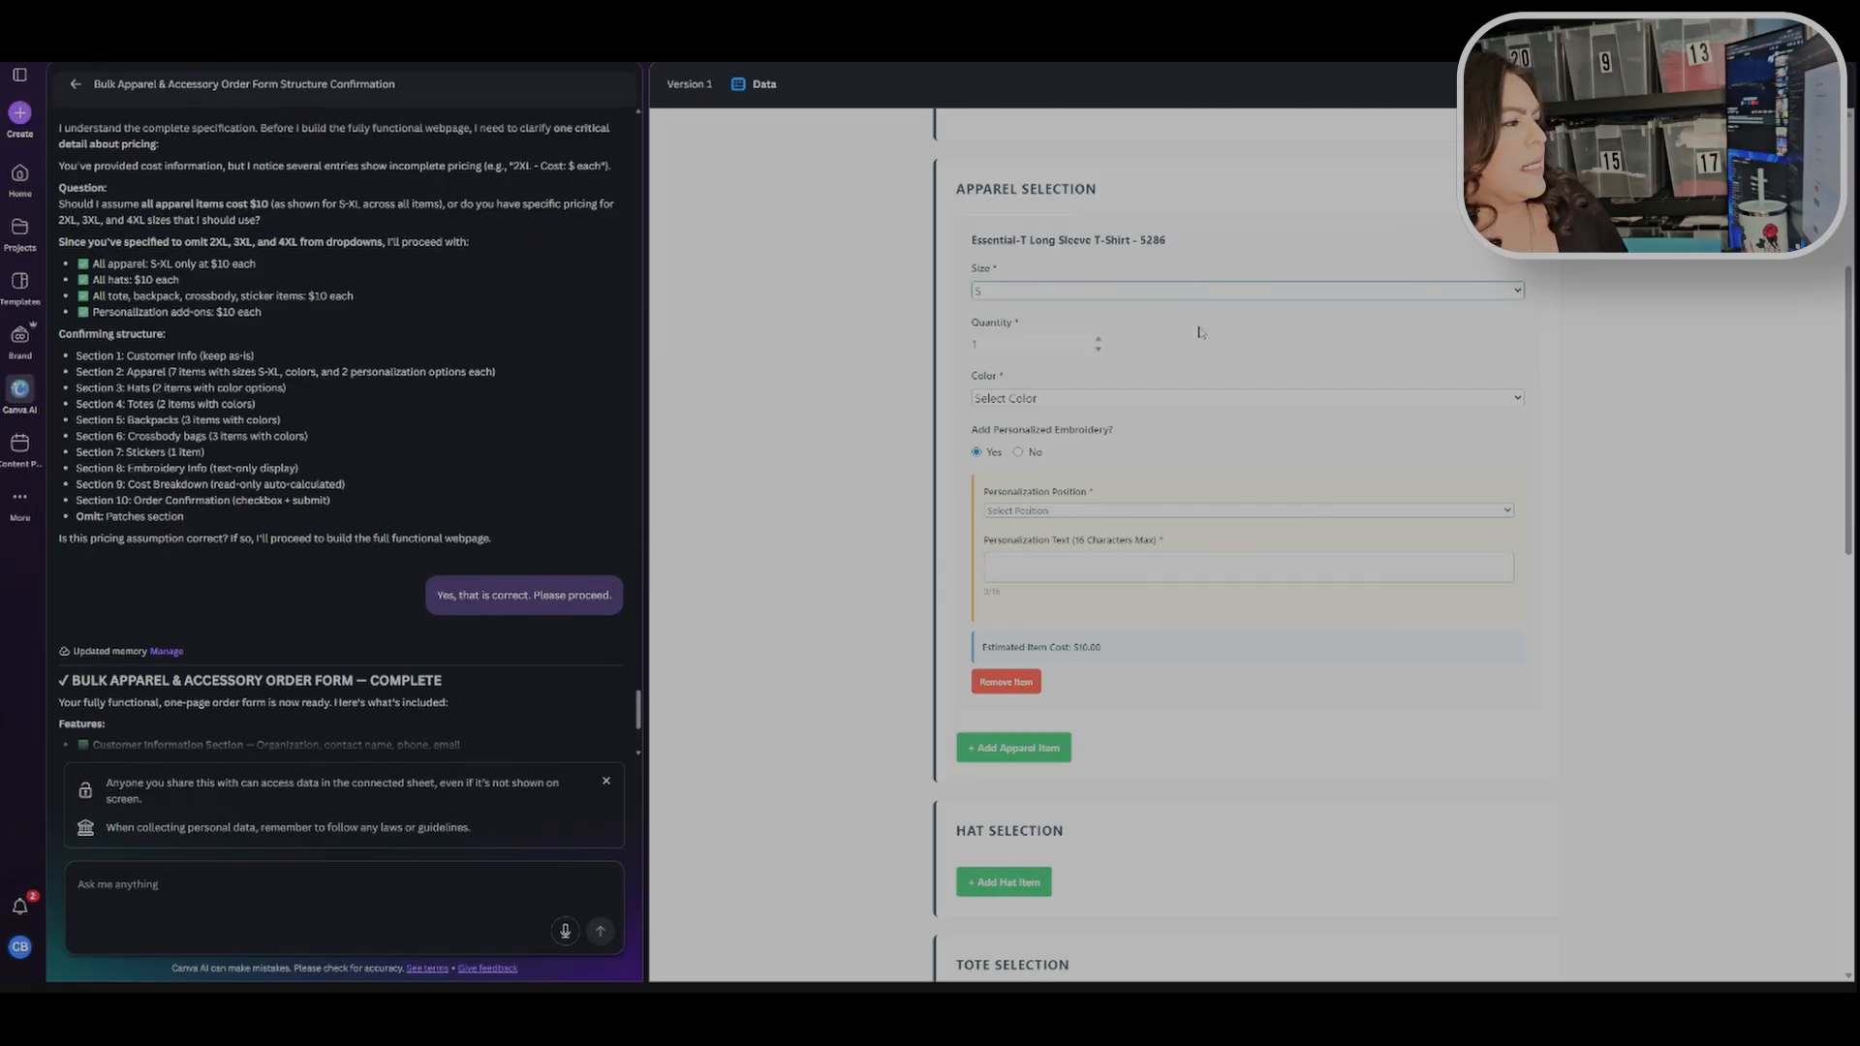
{"action": "left_click", "coordinate": [1190, 399]}
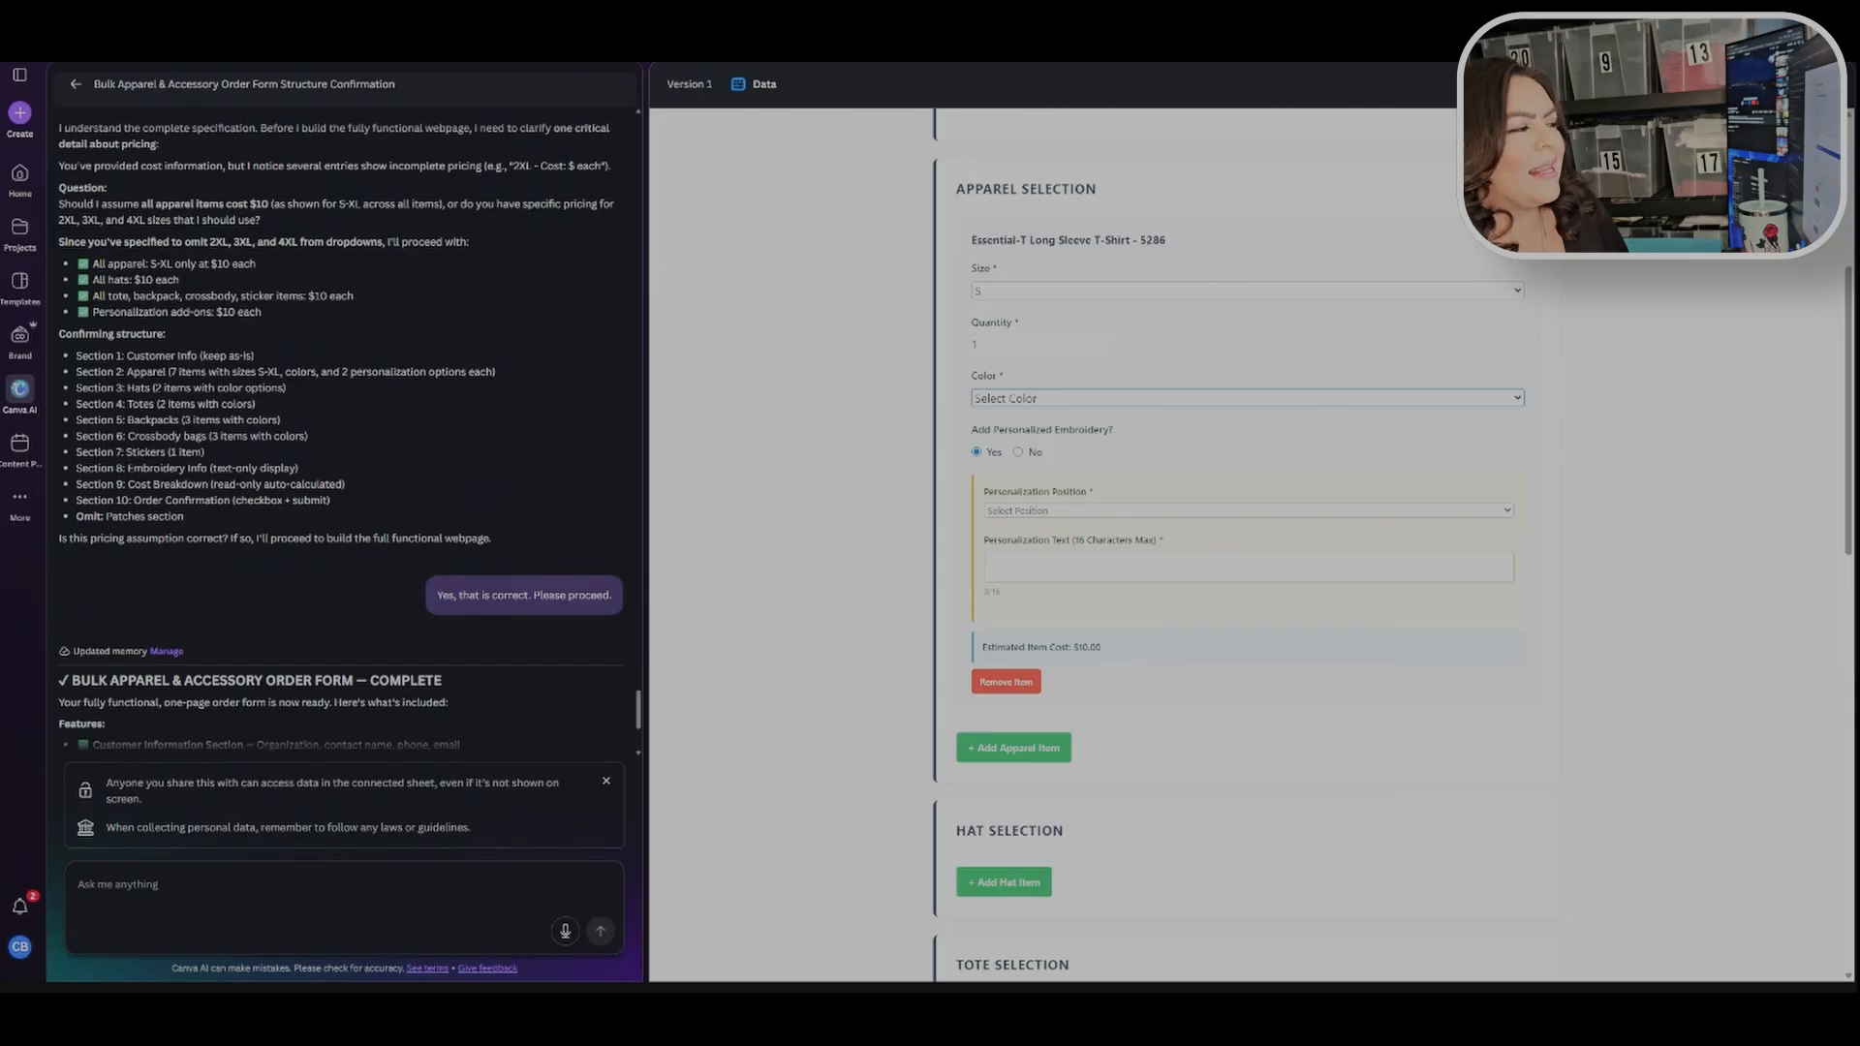
{"action": "key", "text": "Down"}
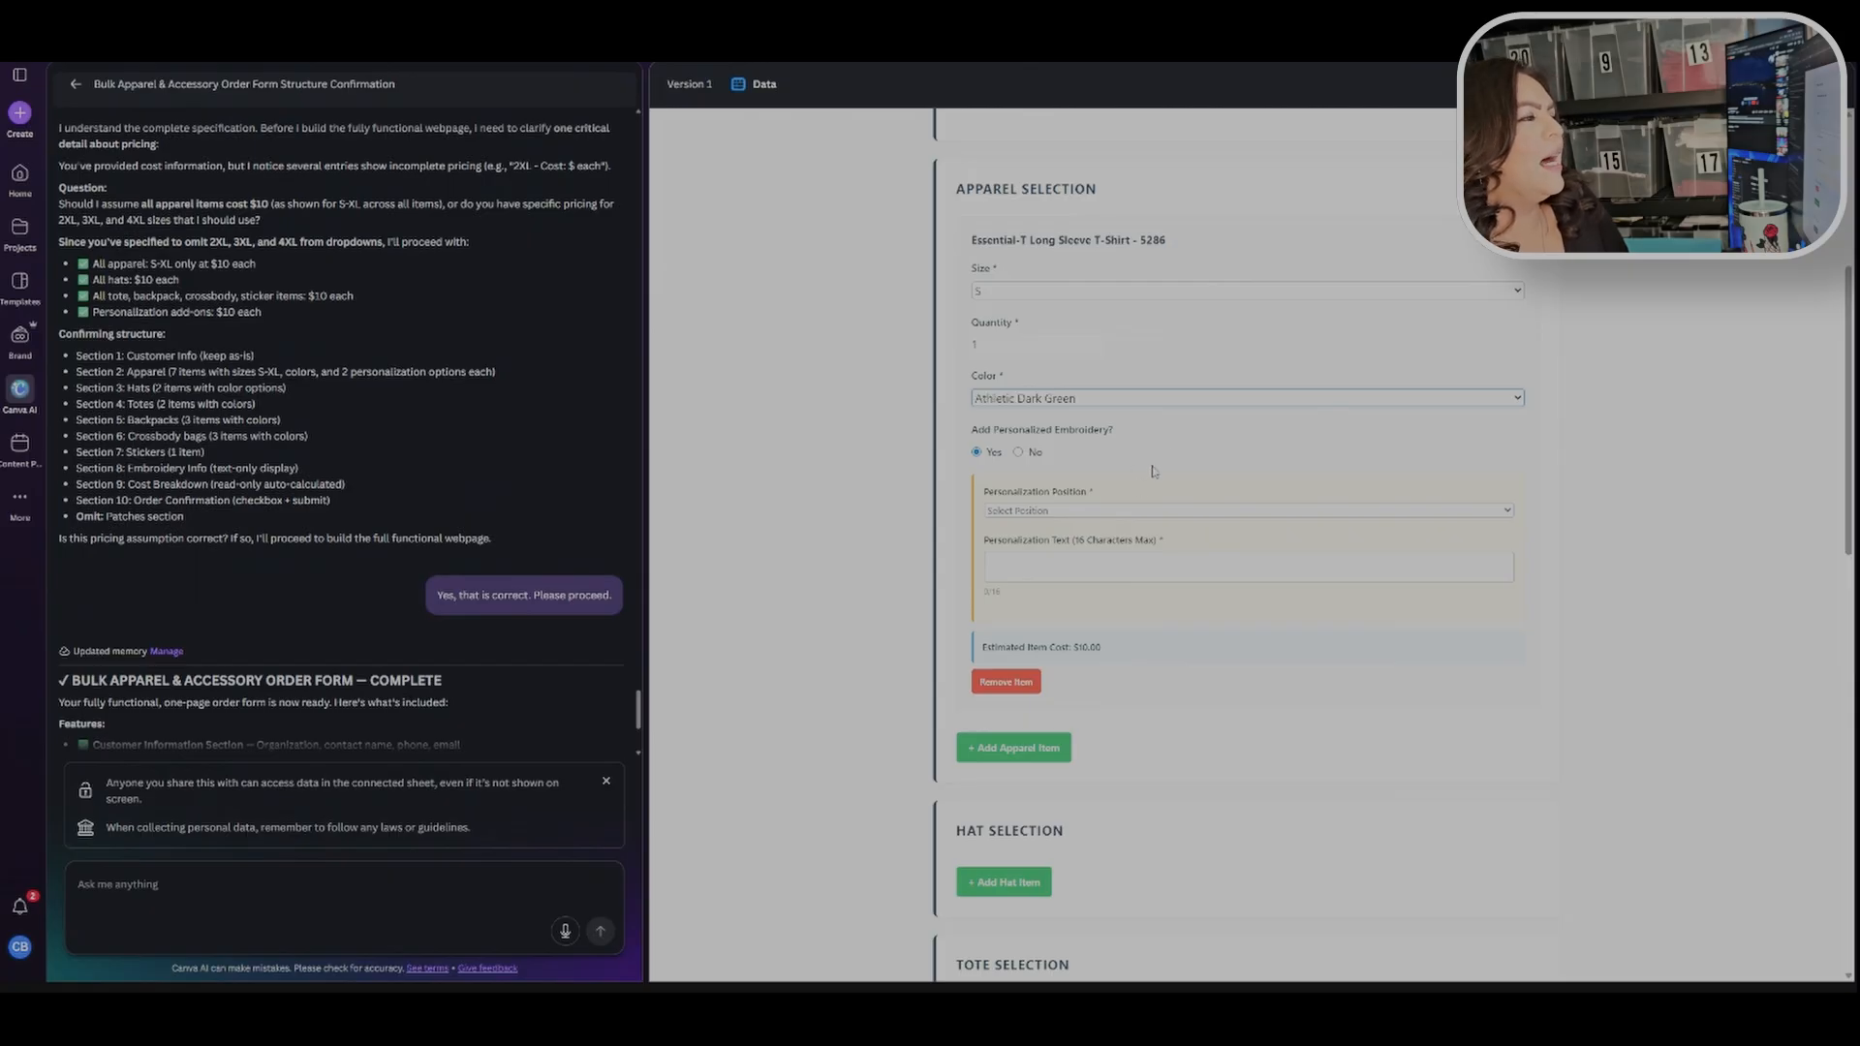
Step: Set the personalization position to Above Design and start the personalization text with "I lo"
{"action": "left_click", "coordinate": [1097, 545]}
{"action": "left_click", "coordinate": [1095, 567]}
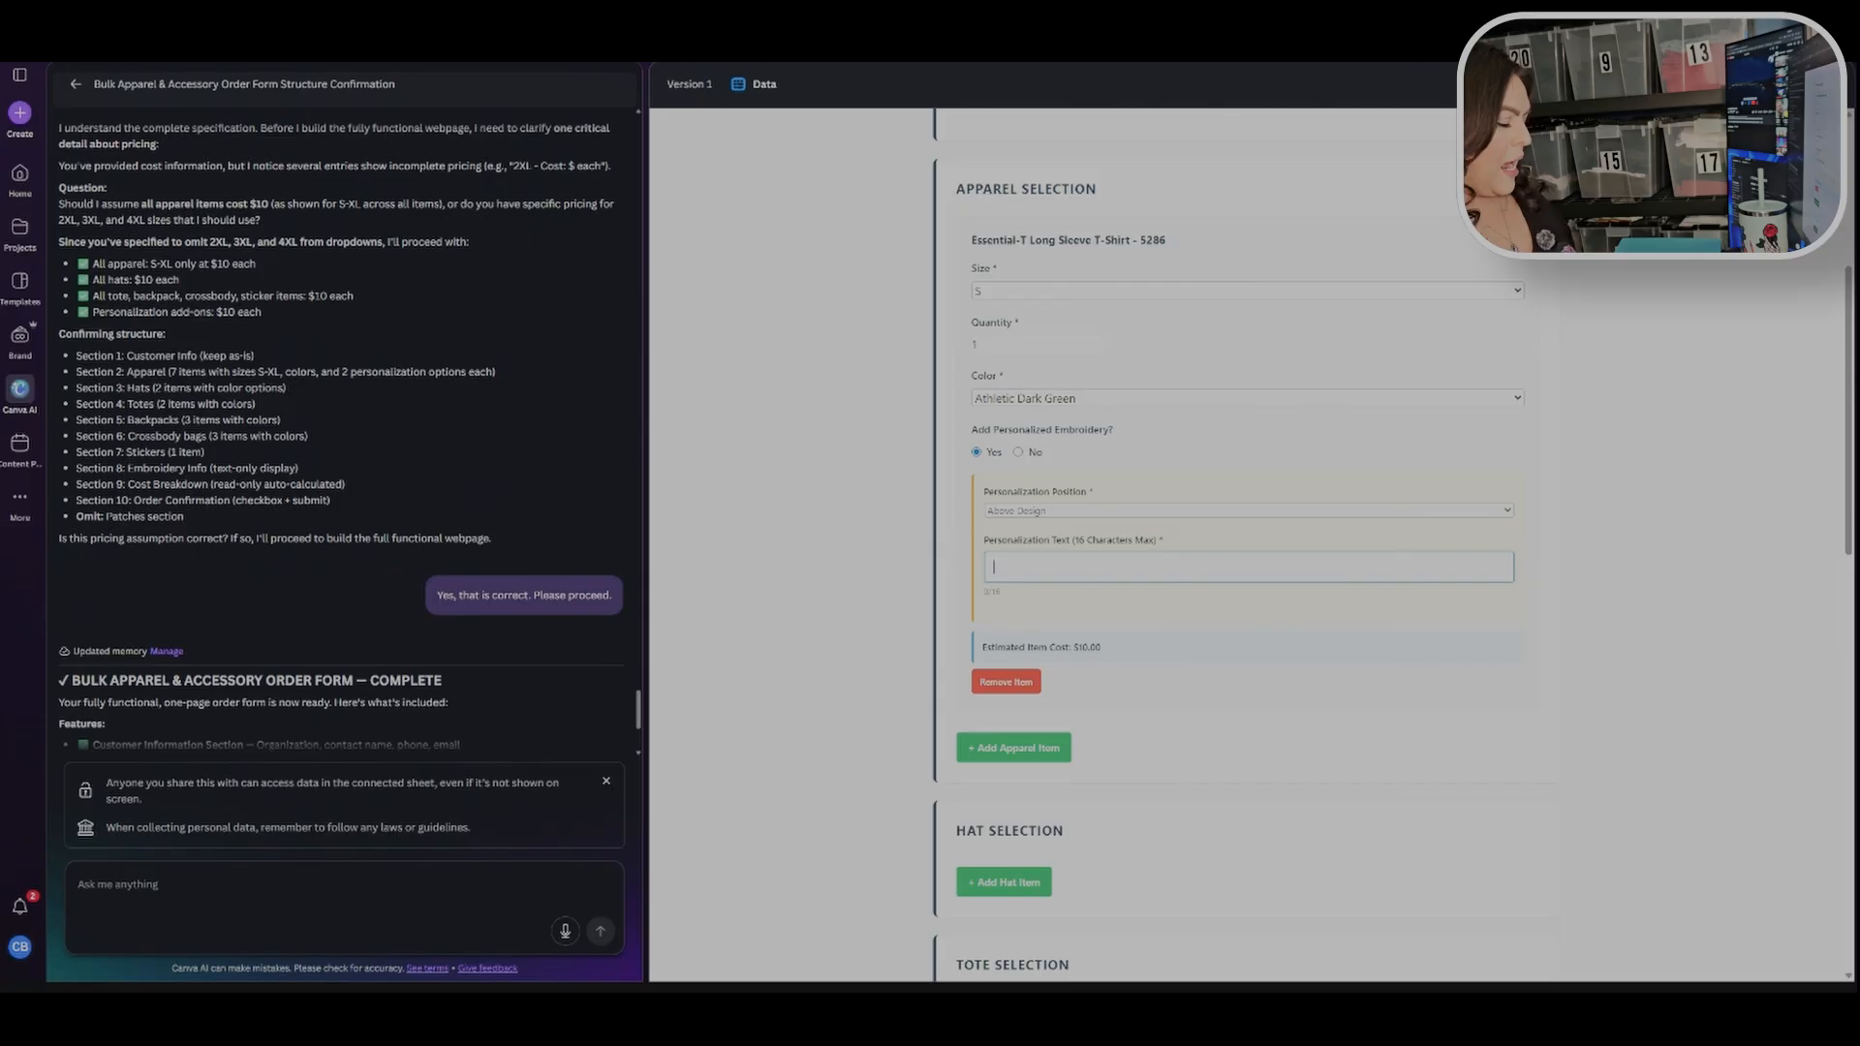
{"action": "type", "text": "I love"}
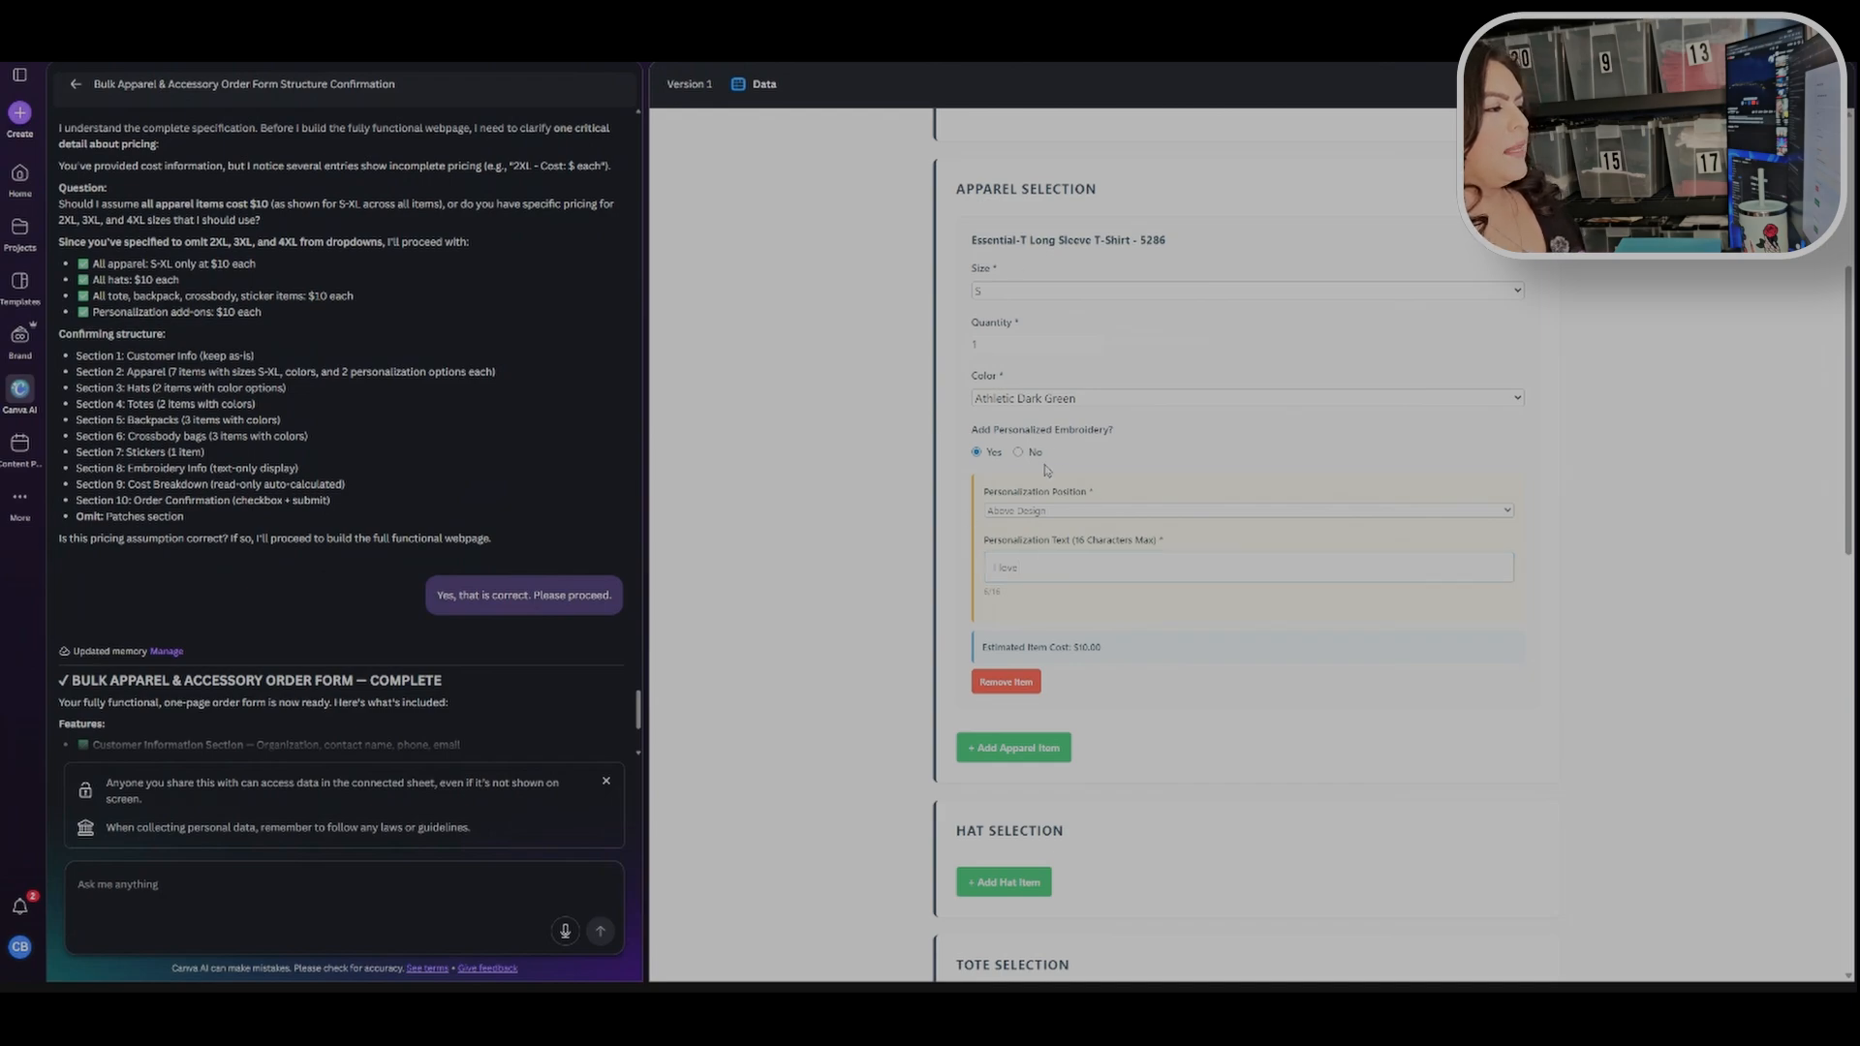
Step: Change the personalization position to Below Design and extend the personalization text to "I love Hot moms"
{"action": "scroll", "coordinate": [1297, 528], "scroll_direction": "down", "scroll_amount": 1}
{"action": "scroll", "coordinate": [1259, 562], "scroll_direction": "down", "scroll_amount": 2}
{"action": "scroll", "coordinate": [1150, 474], "scroll_direction": "up", "scroll_amount": 3}
{"action": "scroll", "coordinate": [1159, 574], "scroll_direction": "down", "scroll_amount": 1}
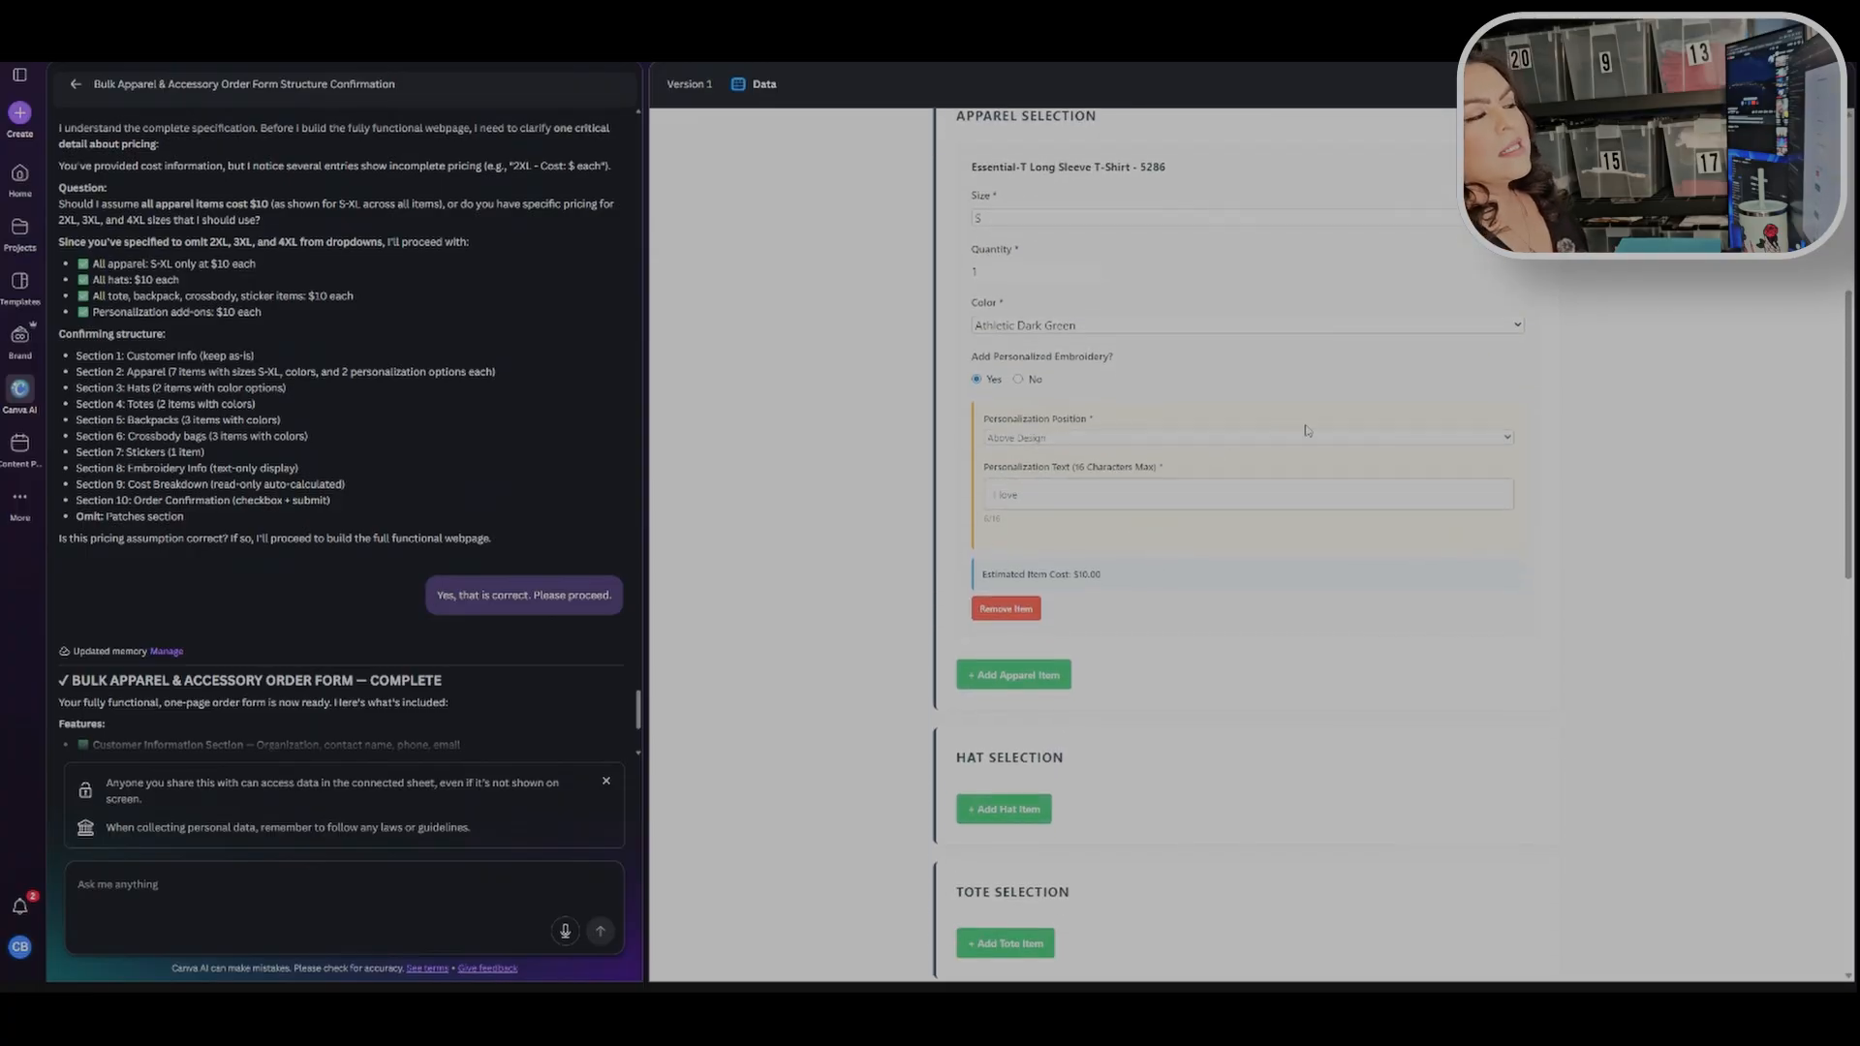
{"action": "left_click", "coordinate": [1208, 438]}
{"action": "left_click", "coordinate": [1200, 451]}
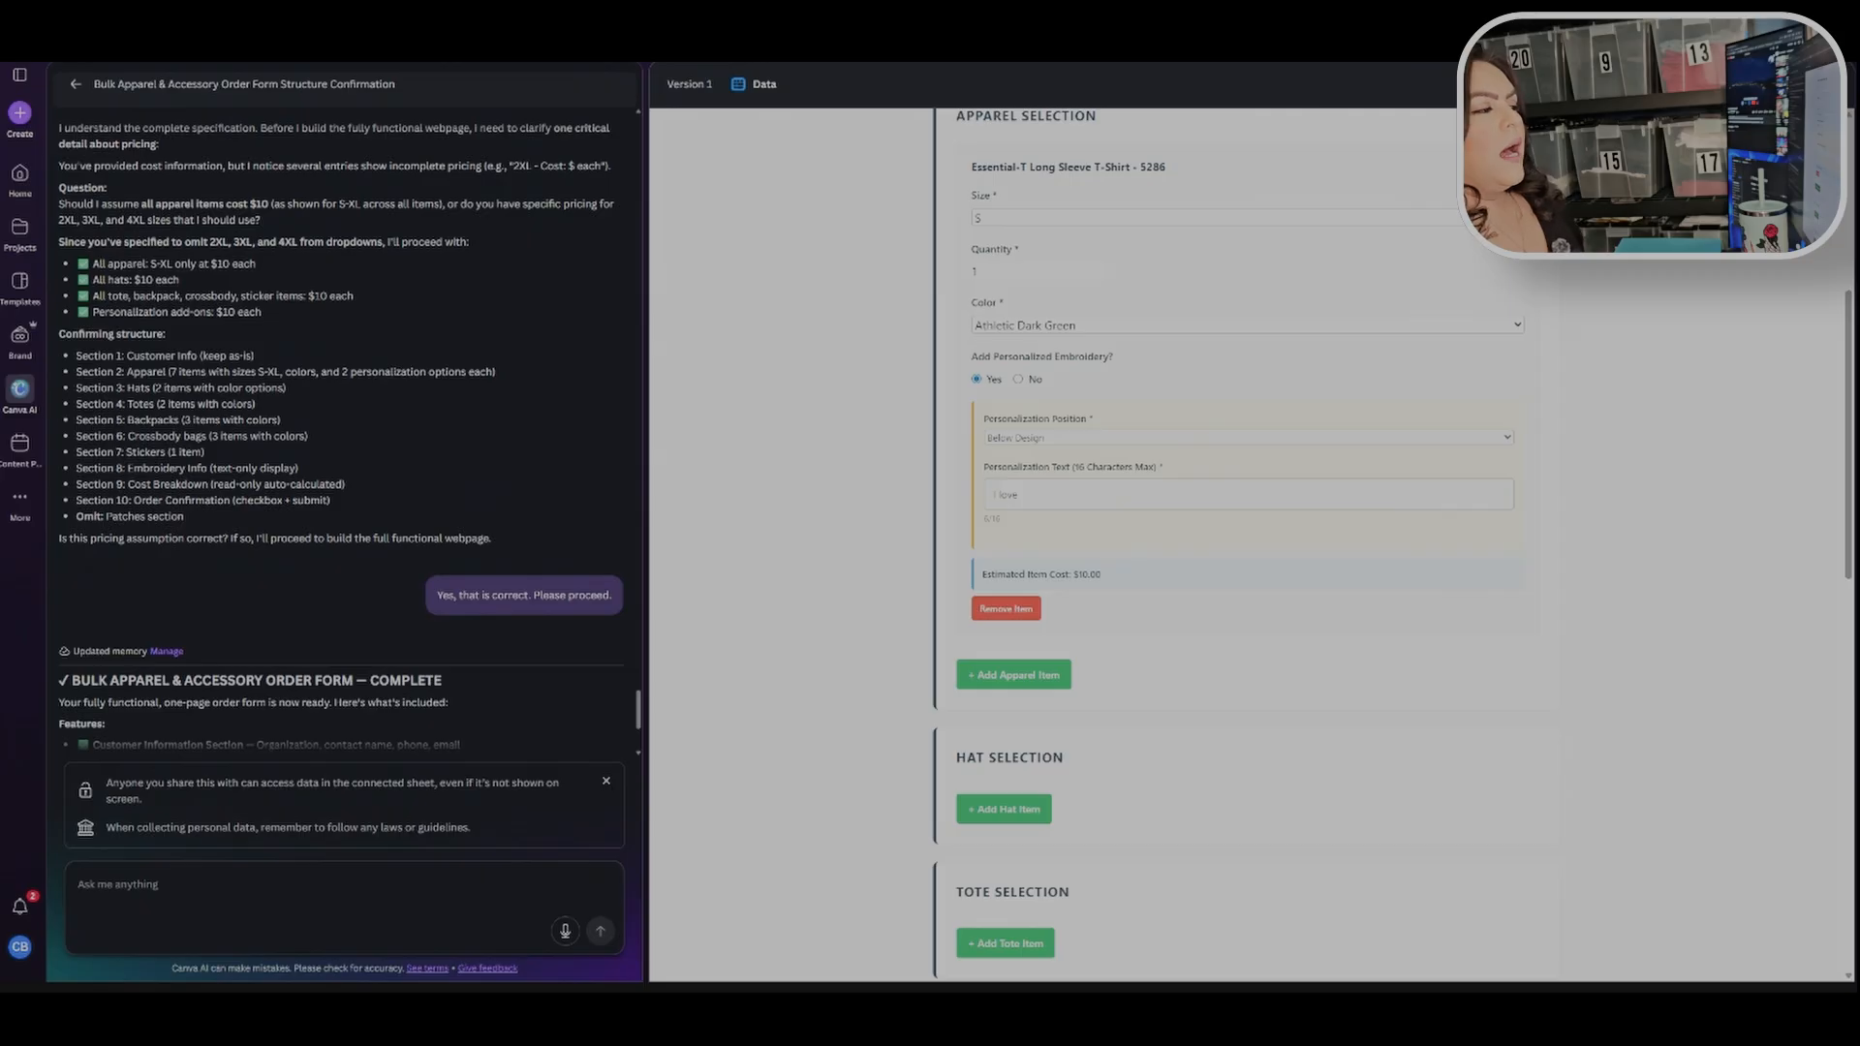
{"action": "left_click", "coordinate": [1077, 496]}
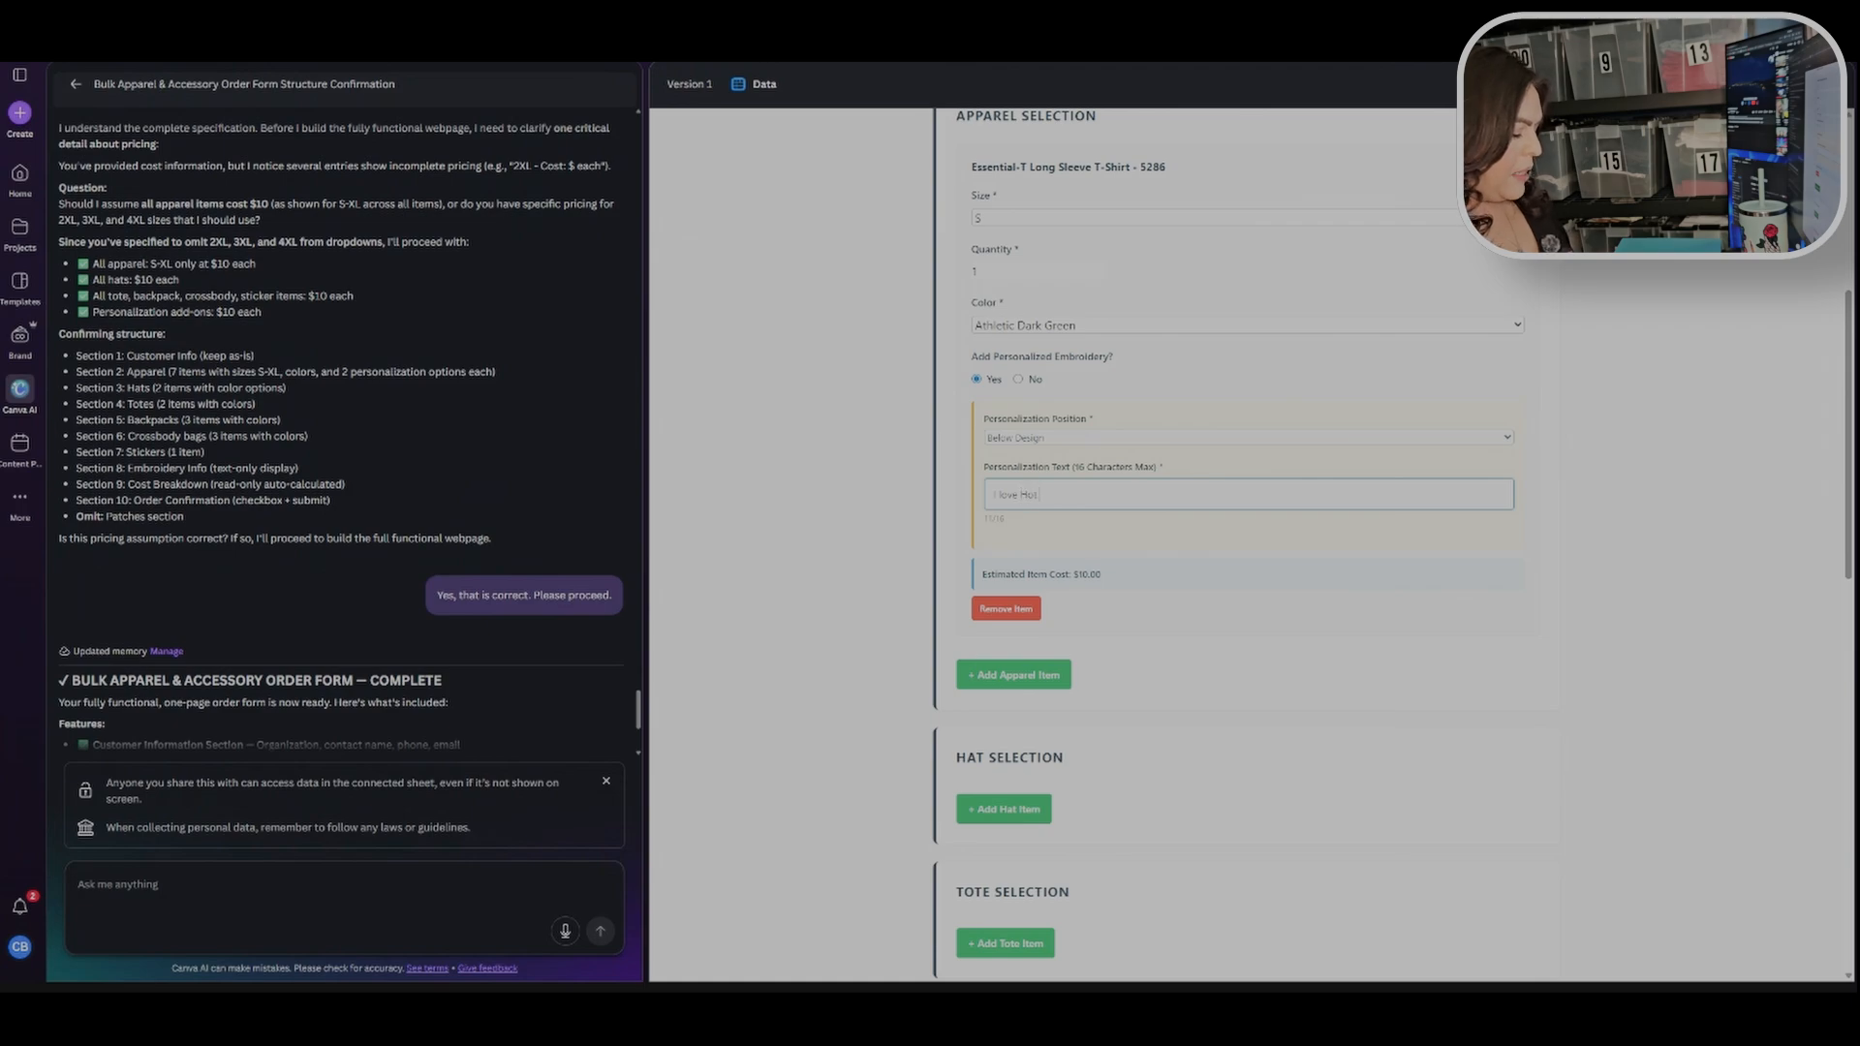
{"action": "type", "text": "Hot moms!"}
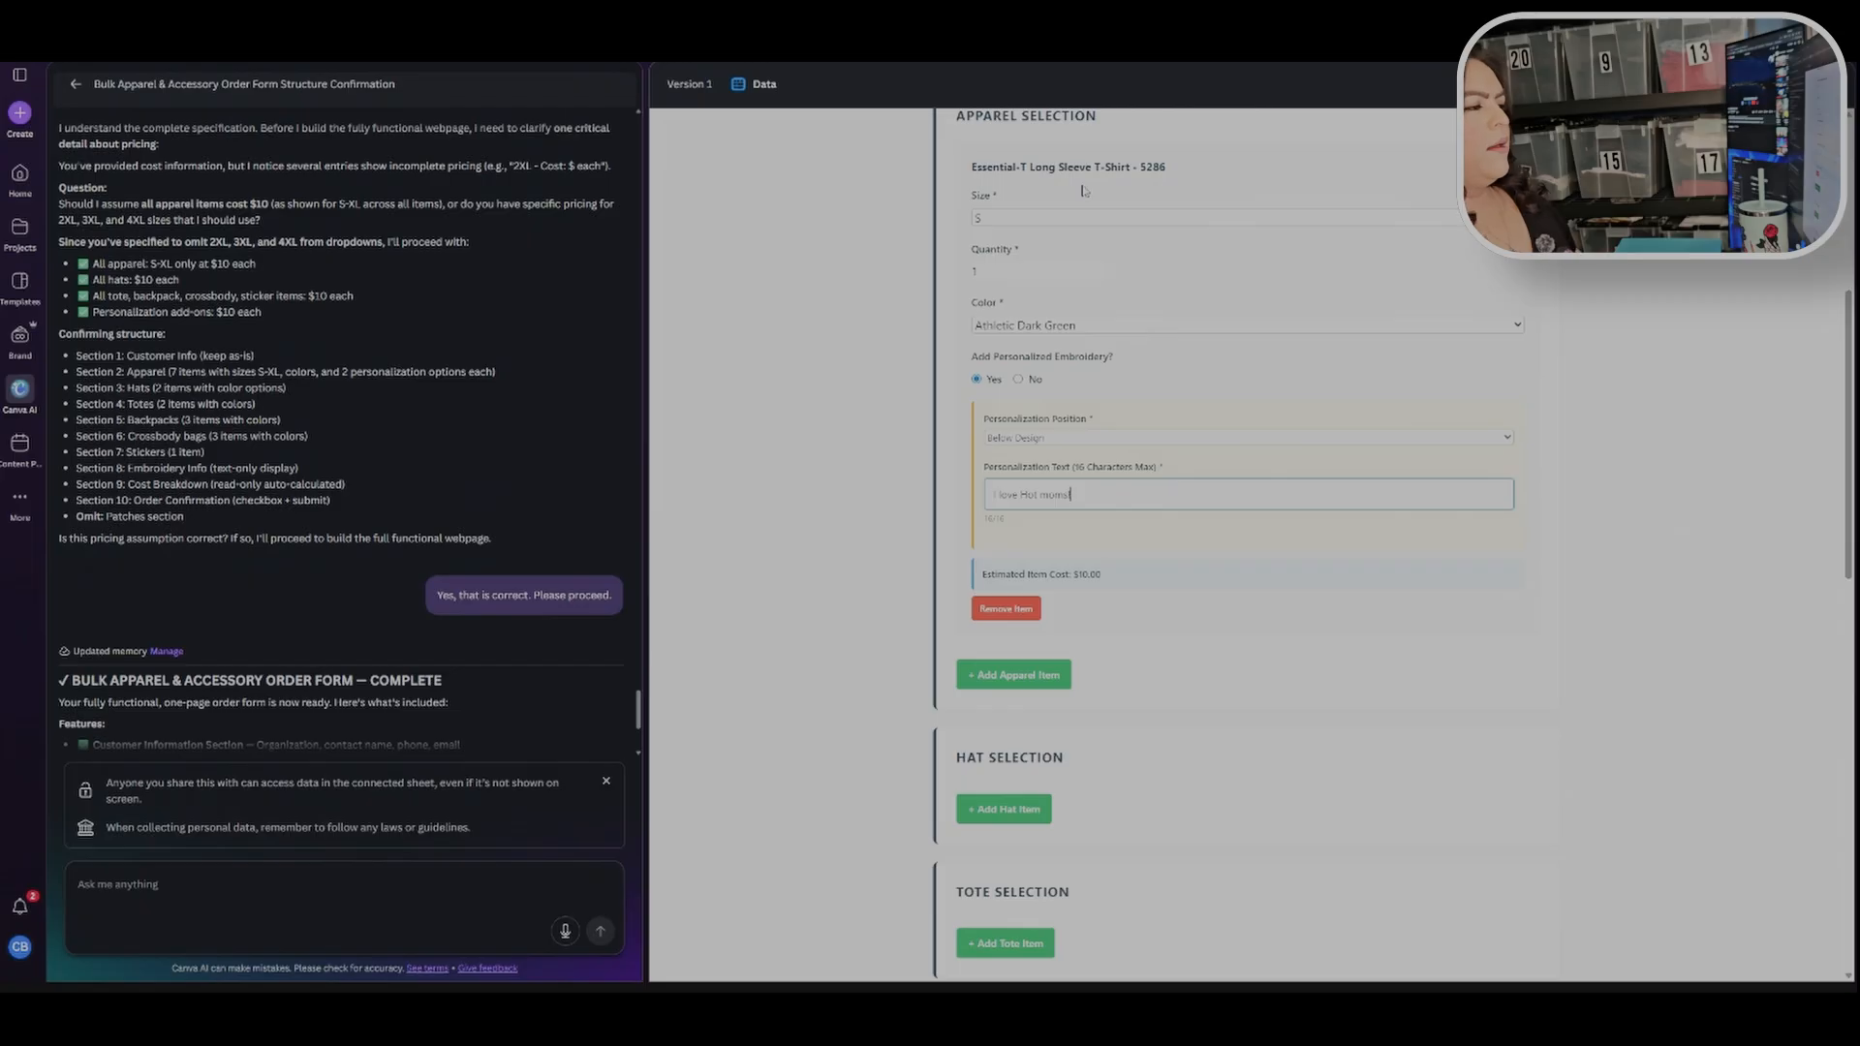
Step: Check the order summary and cost breakdown section for the added T-shirt item
{"action": "left_click", "coordinate": [1604, 542]}
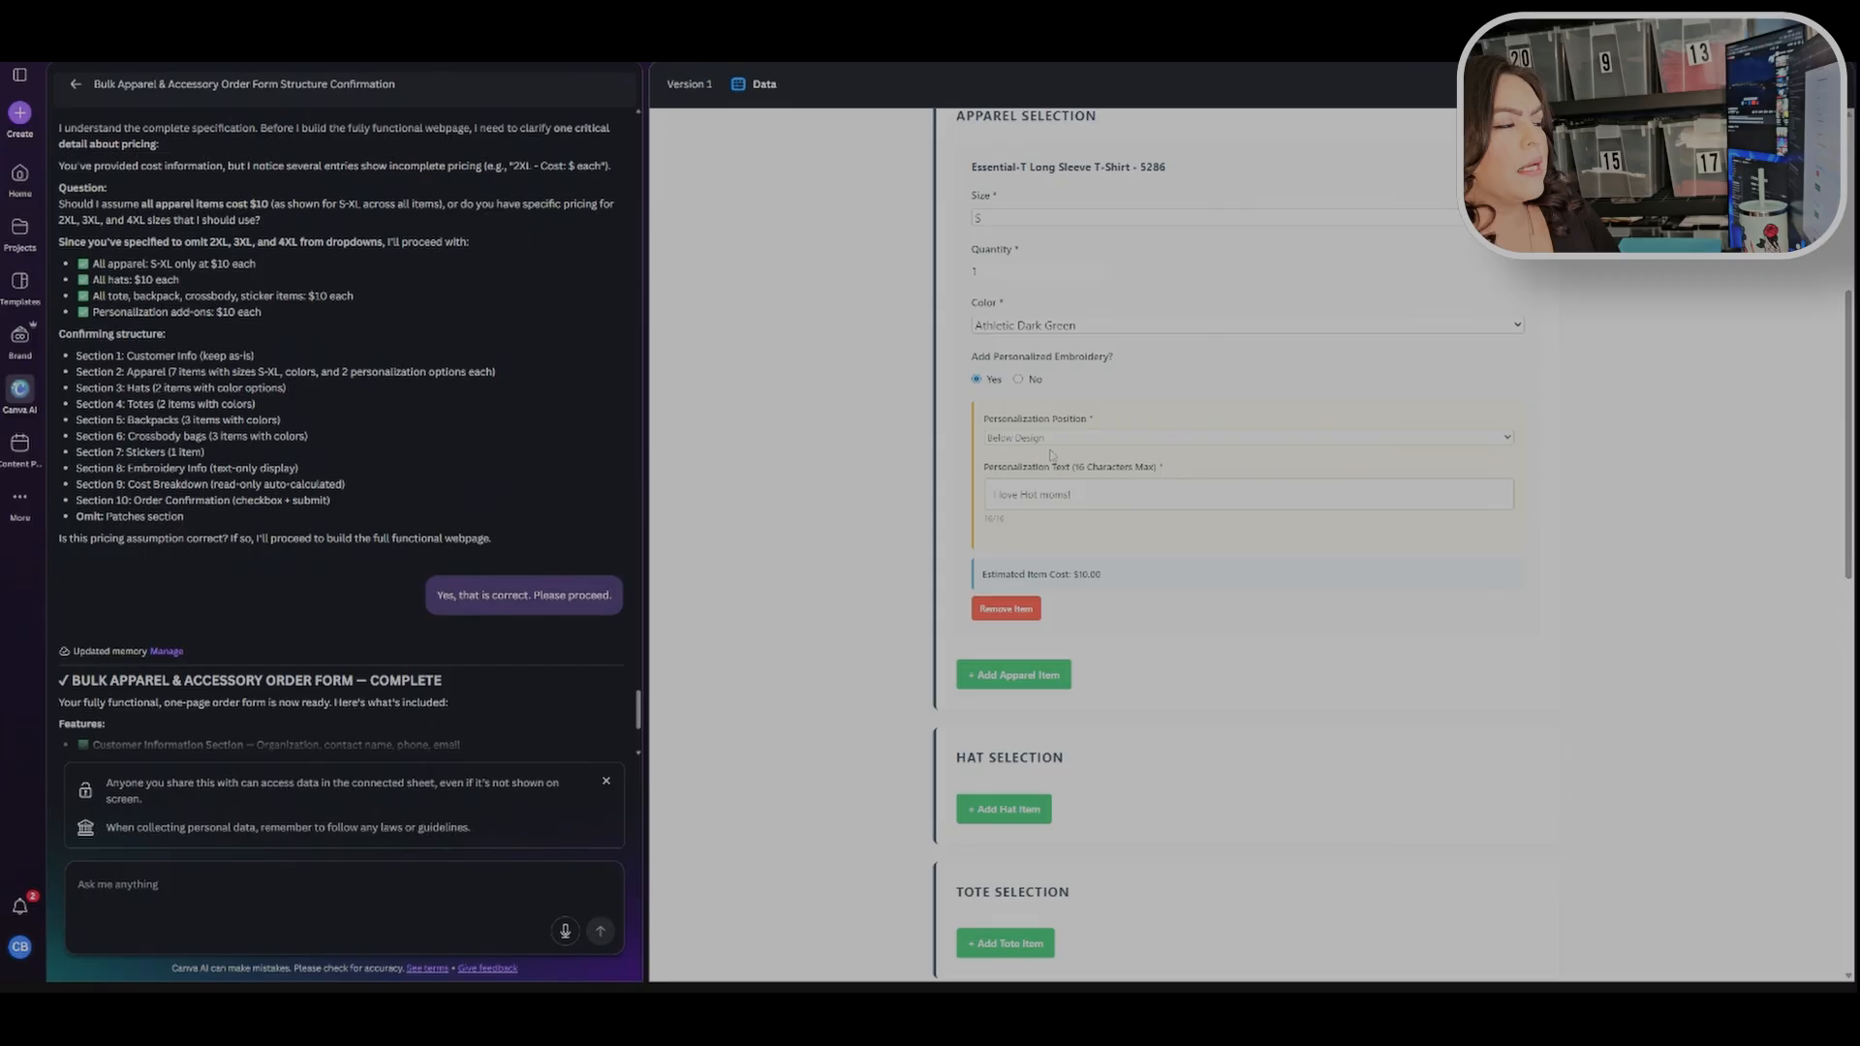
{"action": "scroll", "coordinate": [1607, 617], "scroll_direction": "down", "scroll_amount": 12}
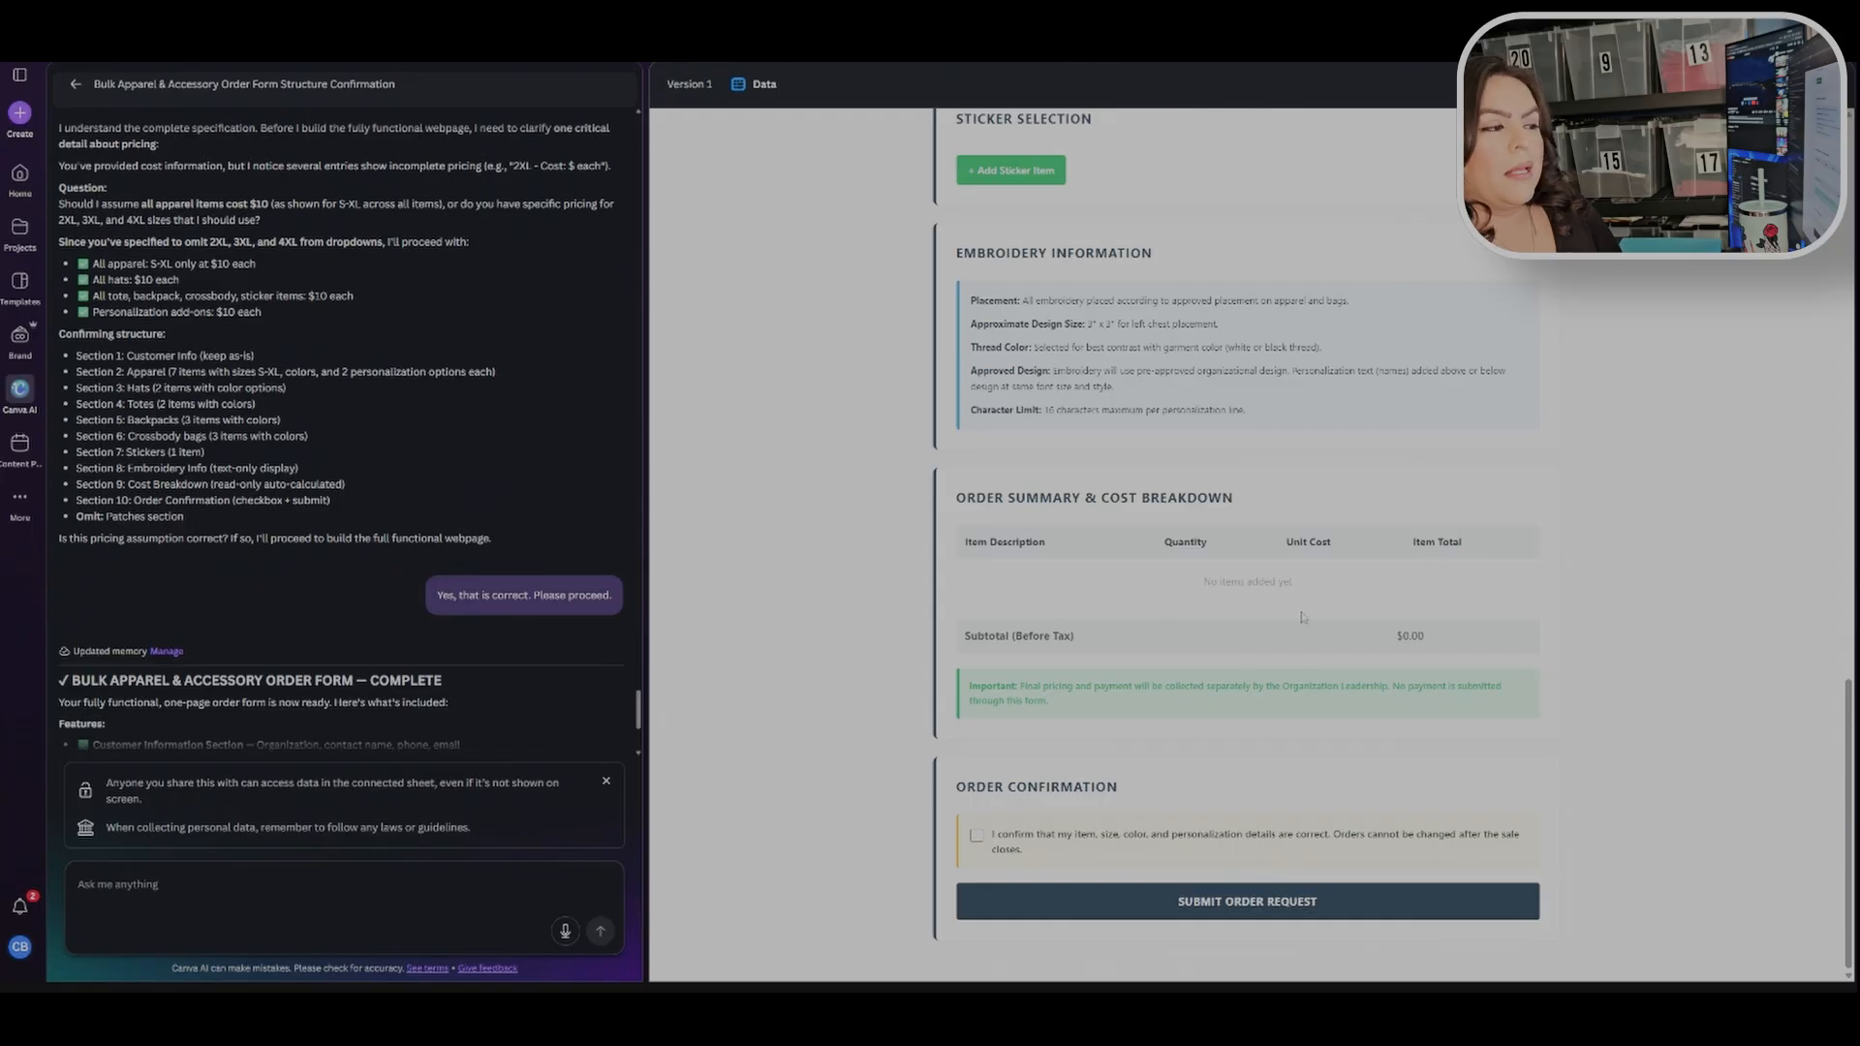
{"action": "scroll", "coordinate": [771, 560], "scroll_direction": "up", "scroll_amount": 15}
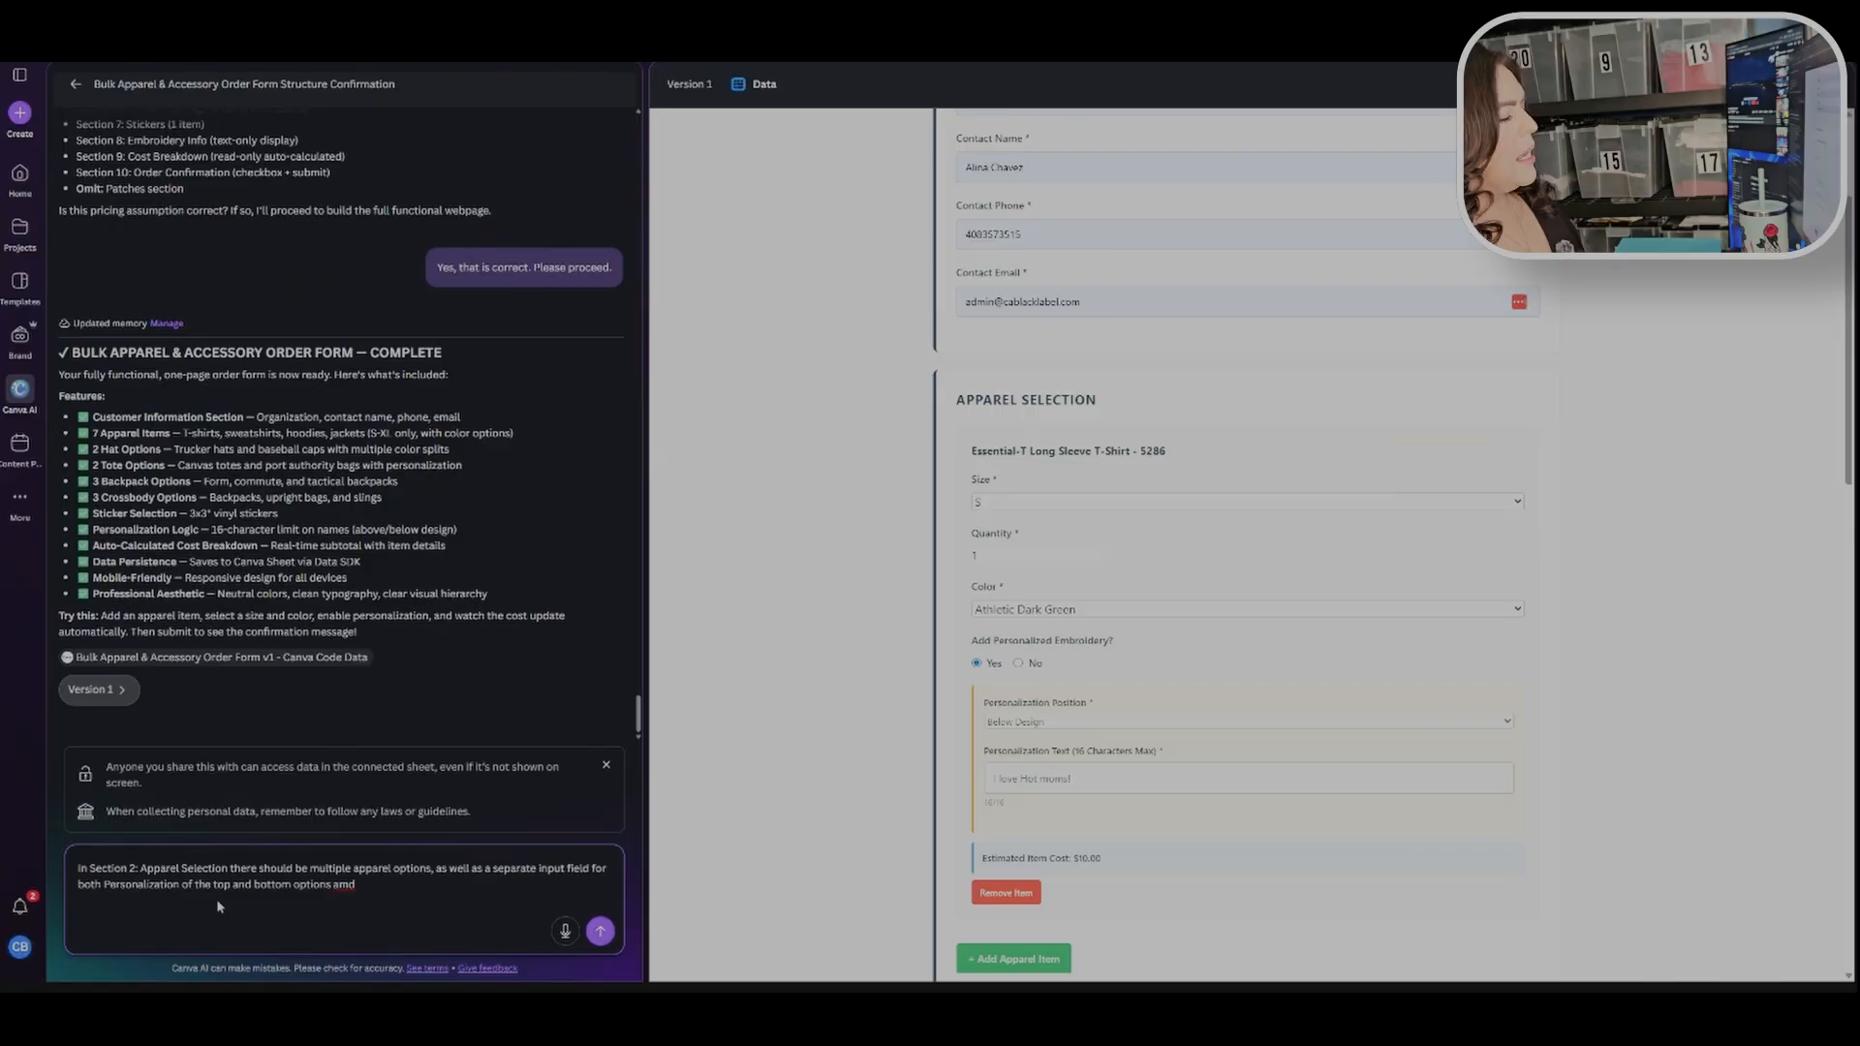
Step: Edit the drafted chat prompt to begin "In Section 2, Apparel Selection:" and add "as provided" after multiple apparel options
{"action": "key", "text": "BackSpace"}
{"action": "type", "text": ","}
{"action": "key", "text": "Right"}
{"action": "key", "text": "Right"}
{"action": "key", "text": "Right"}
{"action": "key", "text": "Right"}
{"action": "key", "text": "Right"}
{"action": "key", "text": "Right"}
{"action": "key", "text": "Right"}
{"action": "key", "text": "Right"}
{"action": "key", "text": "Right"}
{"action": "key", "text": "Right"}
{"action": "key", "text": "Right"}
{"action": "key", "text": "Right"}
{"action": "key", "text": "Right"}
{"action": "key", "text": "Right"}
{"action": "key", "text": "Right"}
{"action": "key", "text": "Right"}
{"action": "key", "text": "Right"}
{"action": "key", "text": "Right"}
{"action": "type", "text": ":"}
{"action": "key", "text": "Right"}
{"action": "key", "text": "Right"}
{"action": "key", "text": "Right"}
{"action": "key", "text": "Right"}
{"action": "key", "text": "Right"}
{"action": "key", "text": "Right"}
{"action": "key", "text": "Right"}
{"action": "key", "text": "Right"}
{"action": "key", "text": "Right"}
{"action": "key", "text": "Right"}
{"action": "key", "text": "Right"}
{"action": "key", "text": "Right"}
{"action": "key", "text": "Right"}
{"action": "key", "text": "Right"}
{"action": "key", "text": "Right"}
{"action": "key", "text": "Right"}
{"action": "key", "text": "Right"}
{"action": "key", "text": "Right"}
{"action": "key", "text": "Right"}
{"action": "key", "text": "Right"}
{"action": "key", "text": "Right"}
{"action": "key", "text": "Right"}
{"action": "key", "text": "Right"}
{"action": "key", "text": "Right"}
{"action": "key", "text": "Right"}
{"action": "key", "text": "Right"}
{"action": "key", "text": "Right"}
{"action": "key", "text": "Right"}
{"action": "key", "text": "Right"}
{"action": "key", "text": "Right"}
{"action": "key", "text": "Right"}
{"action": "key", "text": "Right"}
{"action": "key", "text": "Right"}
{"action": "key", "text": "Right"}
{"action": "key", "text": "Right"}
{"action": "key", "text": "Right"}
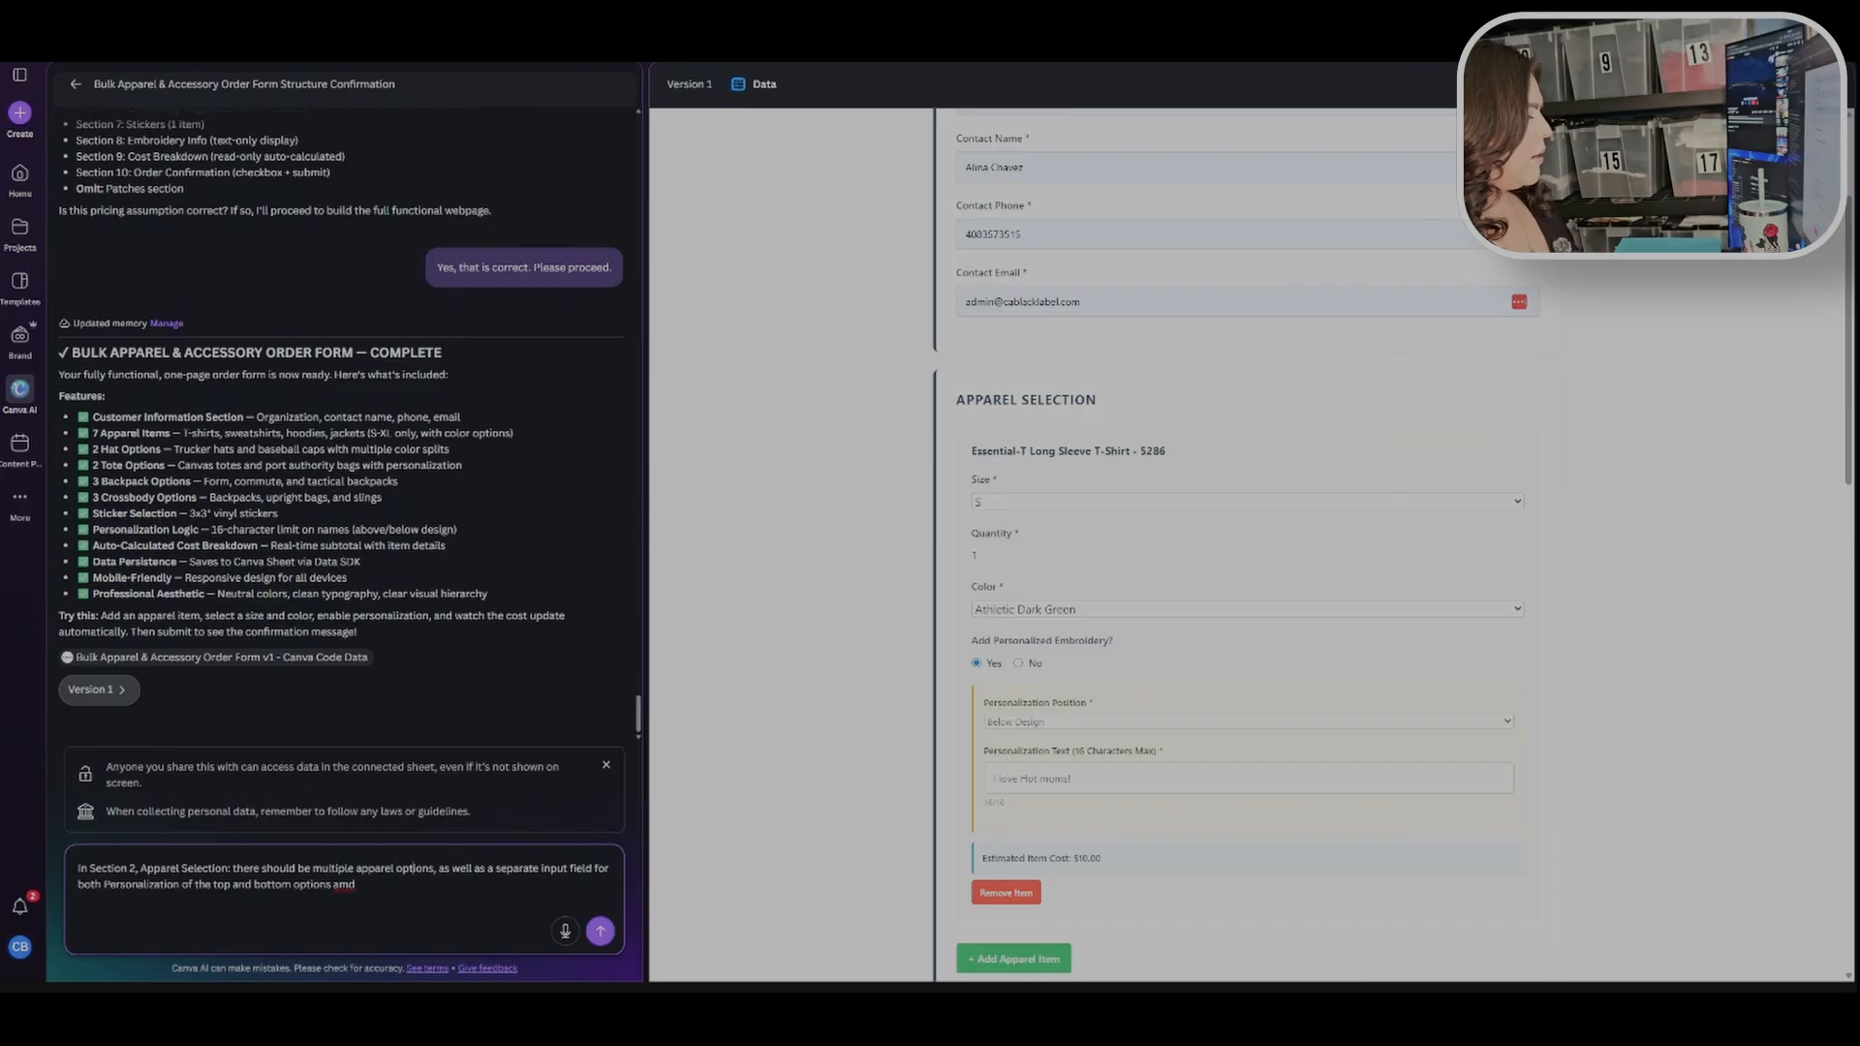
{"action": "key", "text": "Right"}
{"action": "key", "text": "Right"}
{"action": "key", "text": "Right"}
{"action": "key", "text": "Right"}
{"action": "key", "text": "Right"}
{"action": "key", "text": "BackSpace"}
{"action": "type", "text": "as provided"}
{"action": "key", "text": "Right"}
{"action": "key", "text": "Right"}
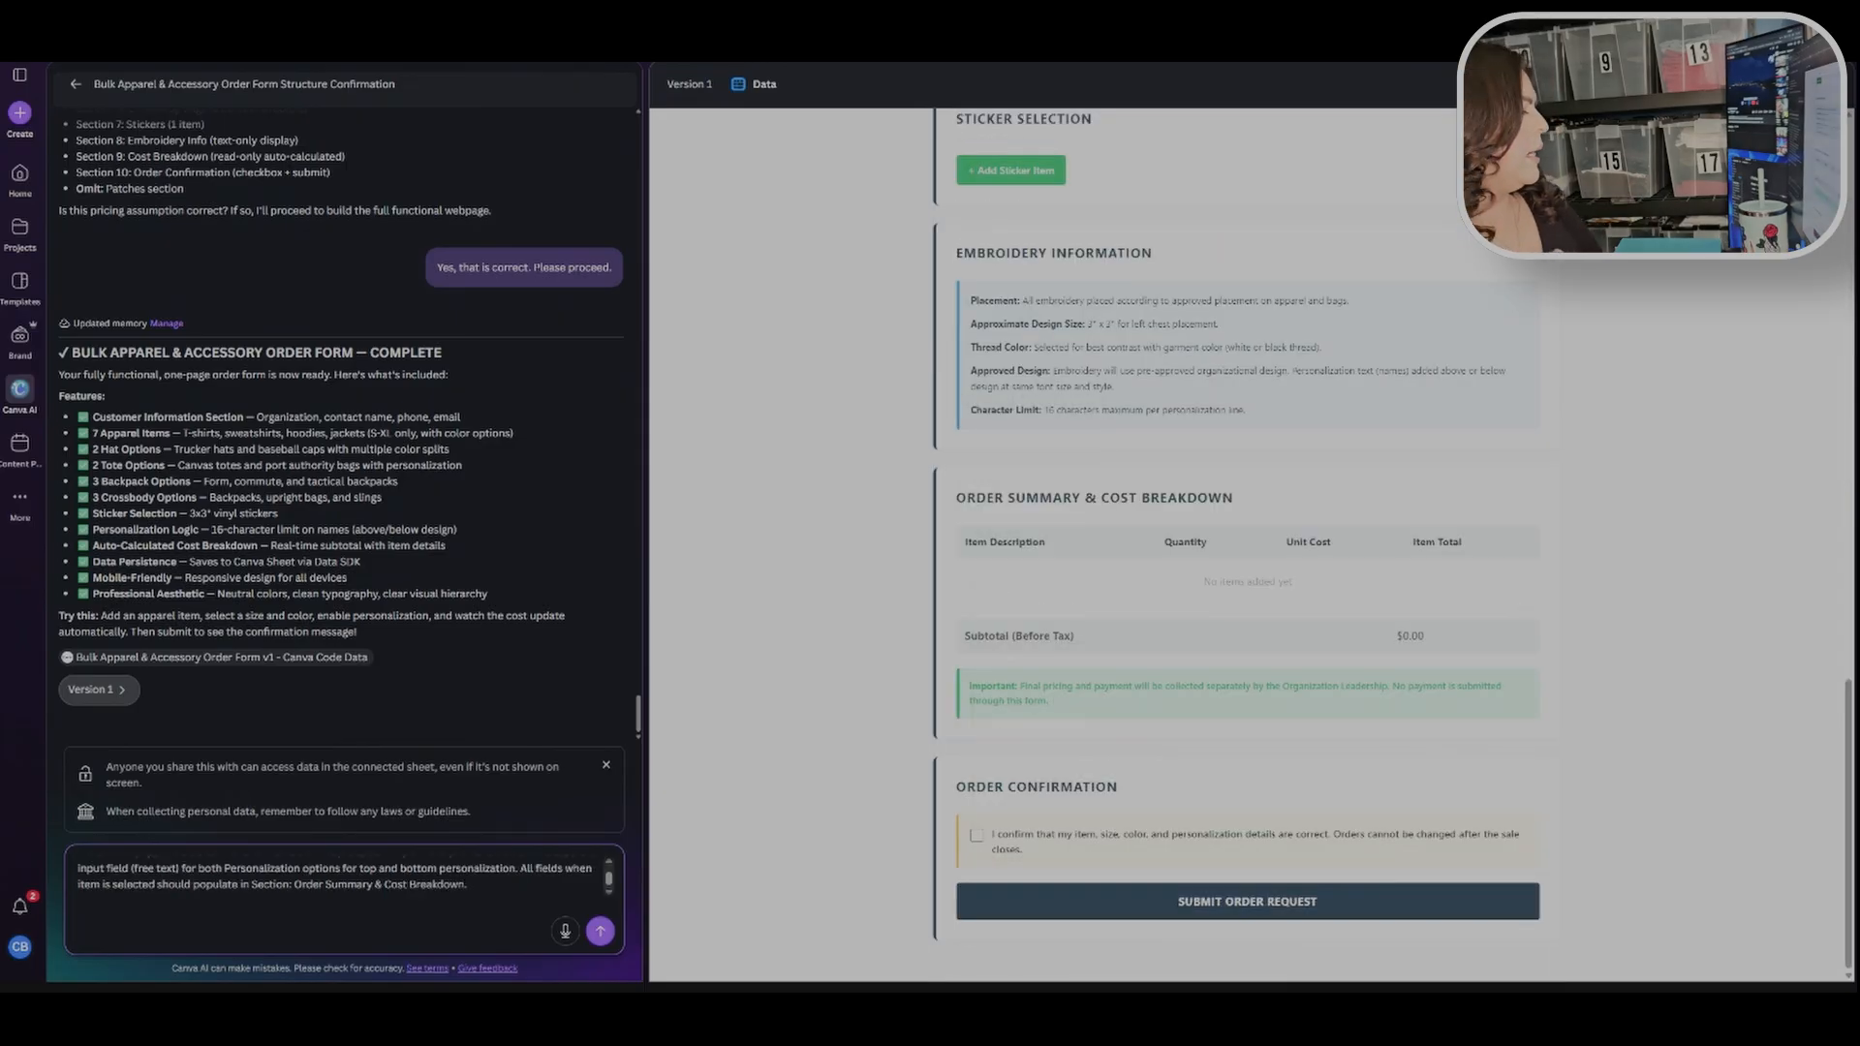
Step: Finish the prompt requesting personalization fields when selected and a subtotal of cost for all selected items, then send it
{"action": "scroll", "coordinate": [362, 909], "scroll_direction": "up", "scroll_amount": 1}
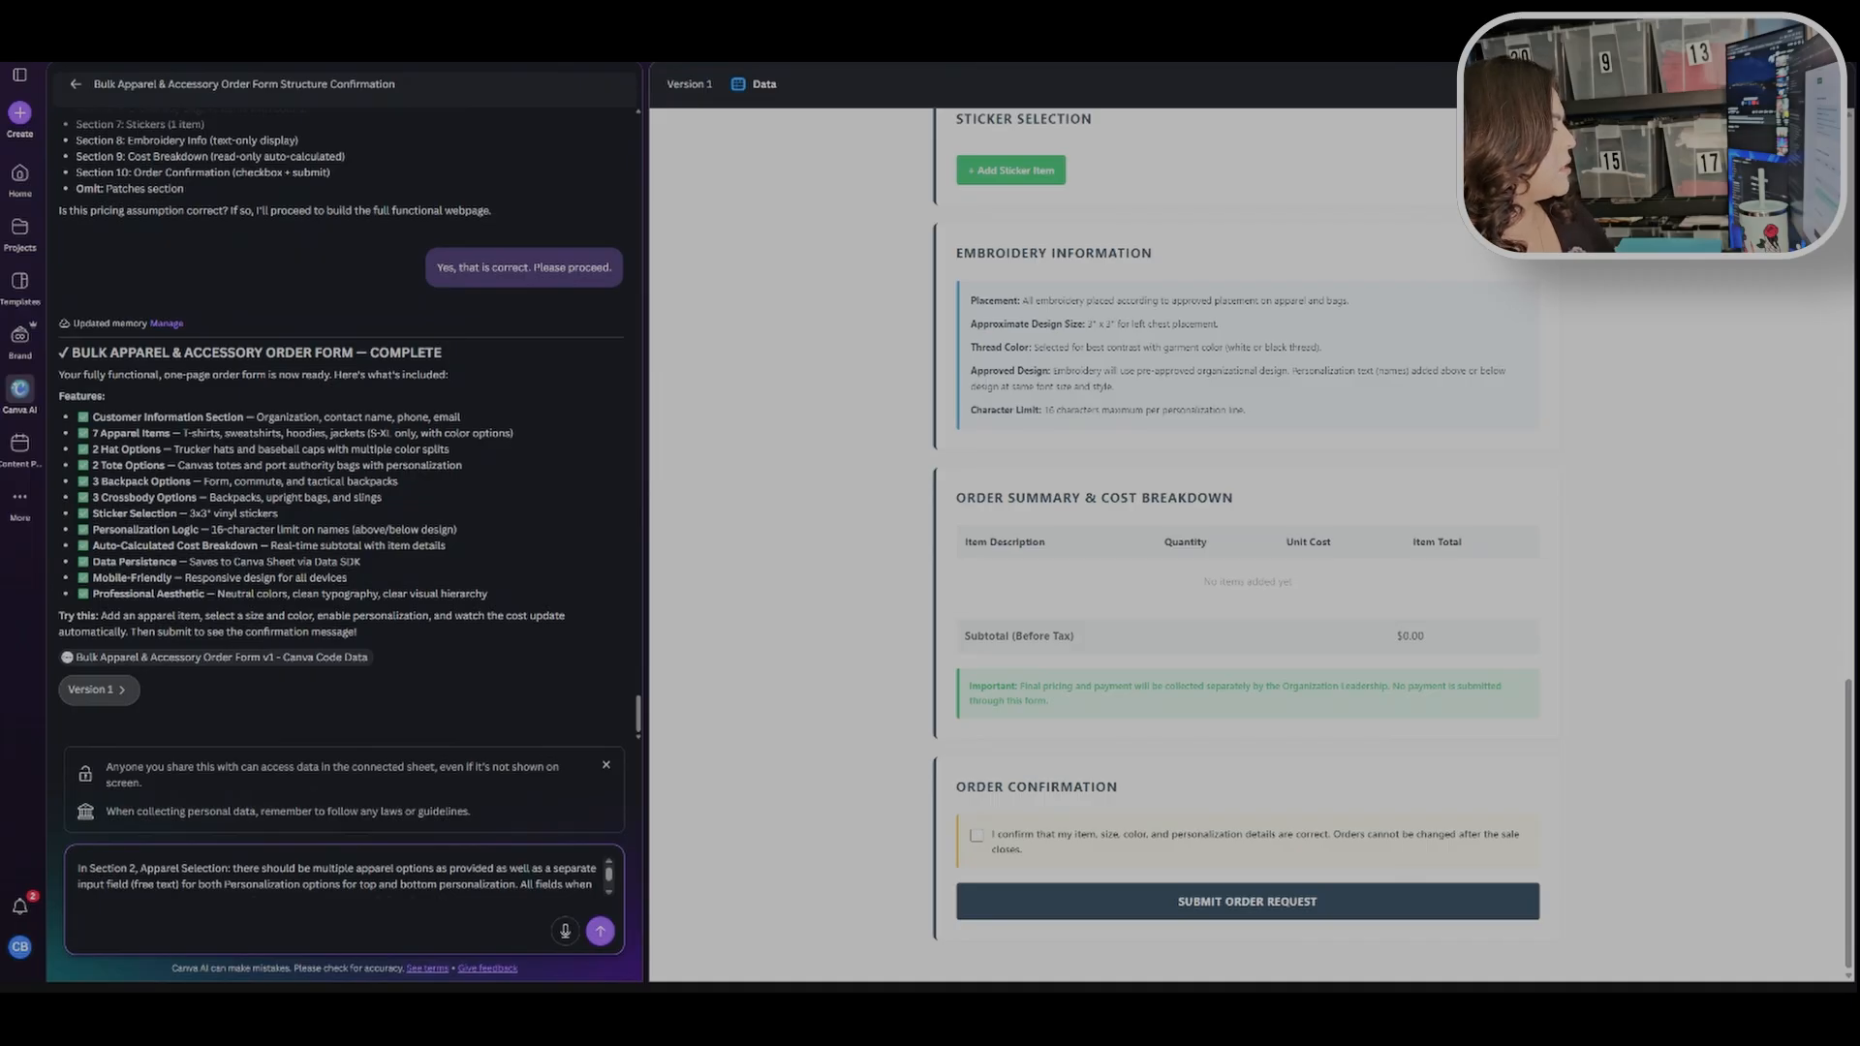
{"action": "scroll", "coordinate": [337, 876], "scroll_direction": "down", "scroll_amount": 1}
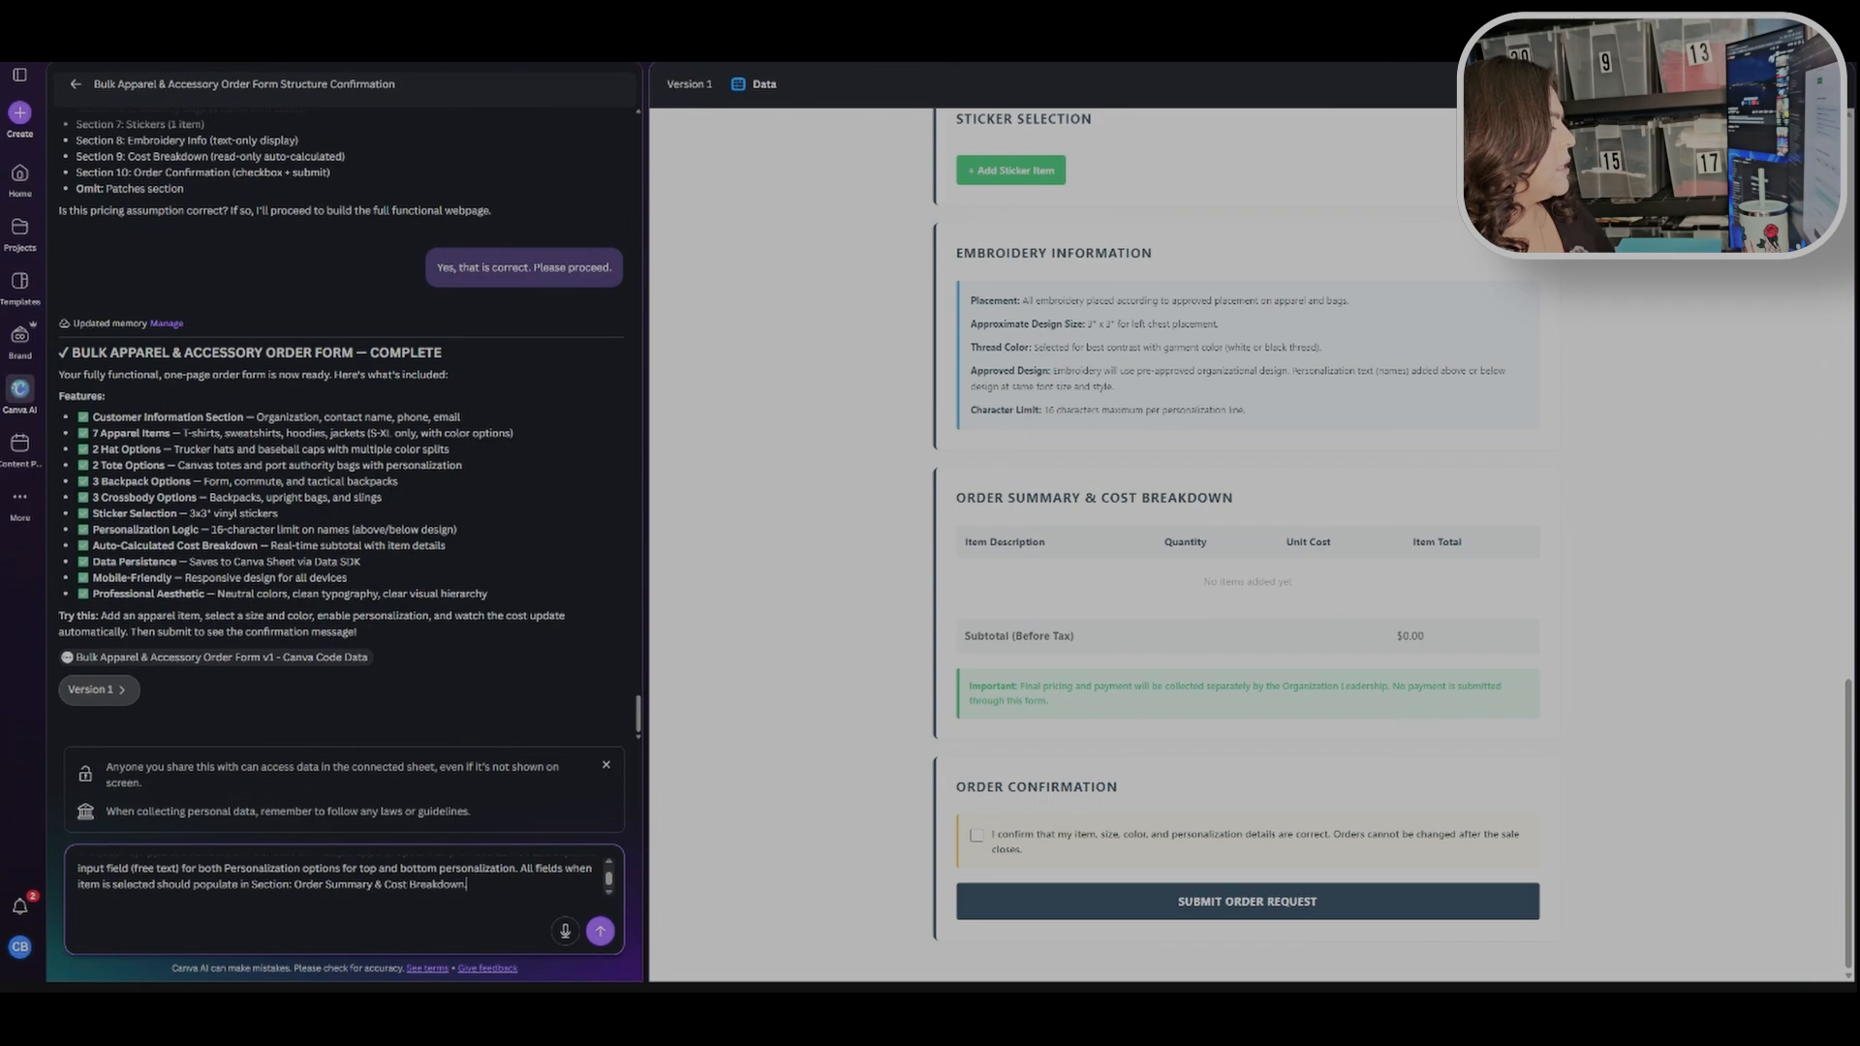
{"action": "type", "text": "when selecte"}
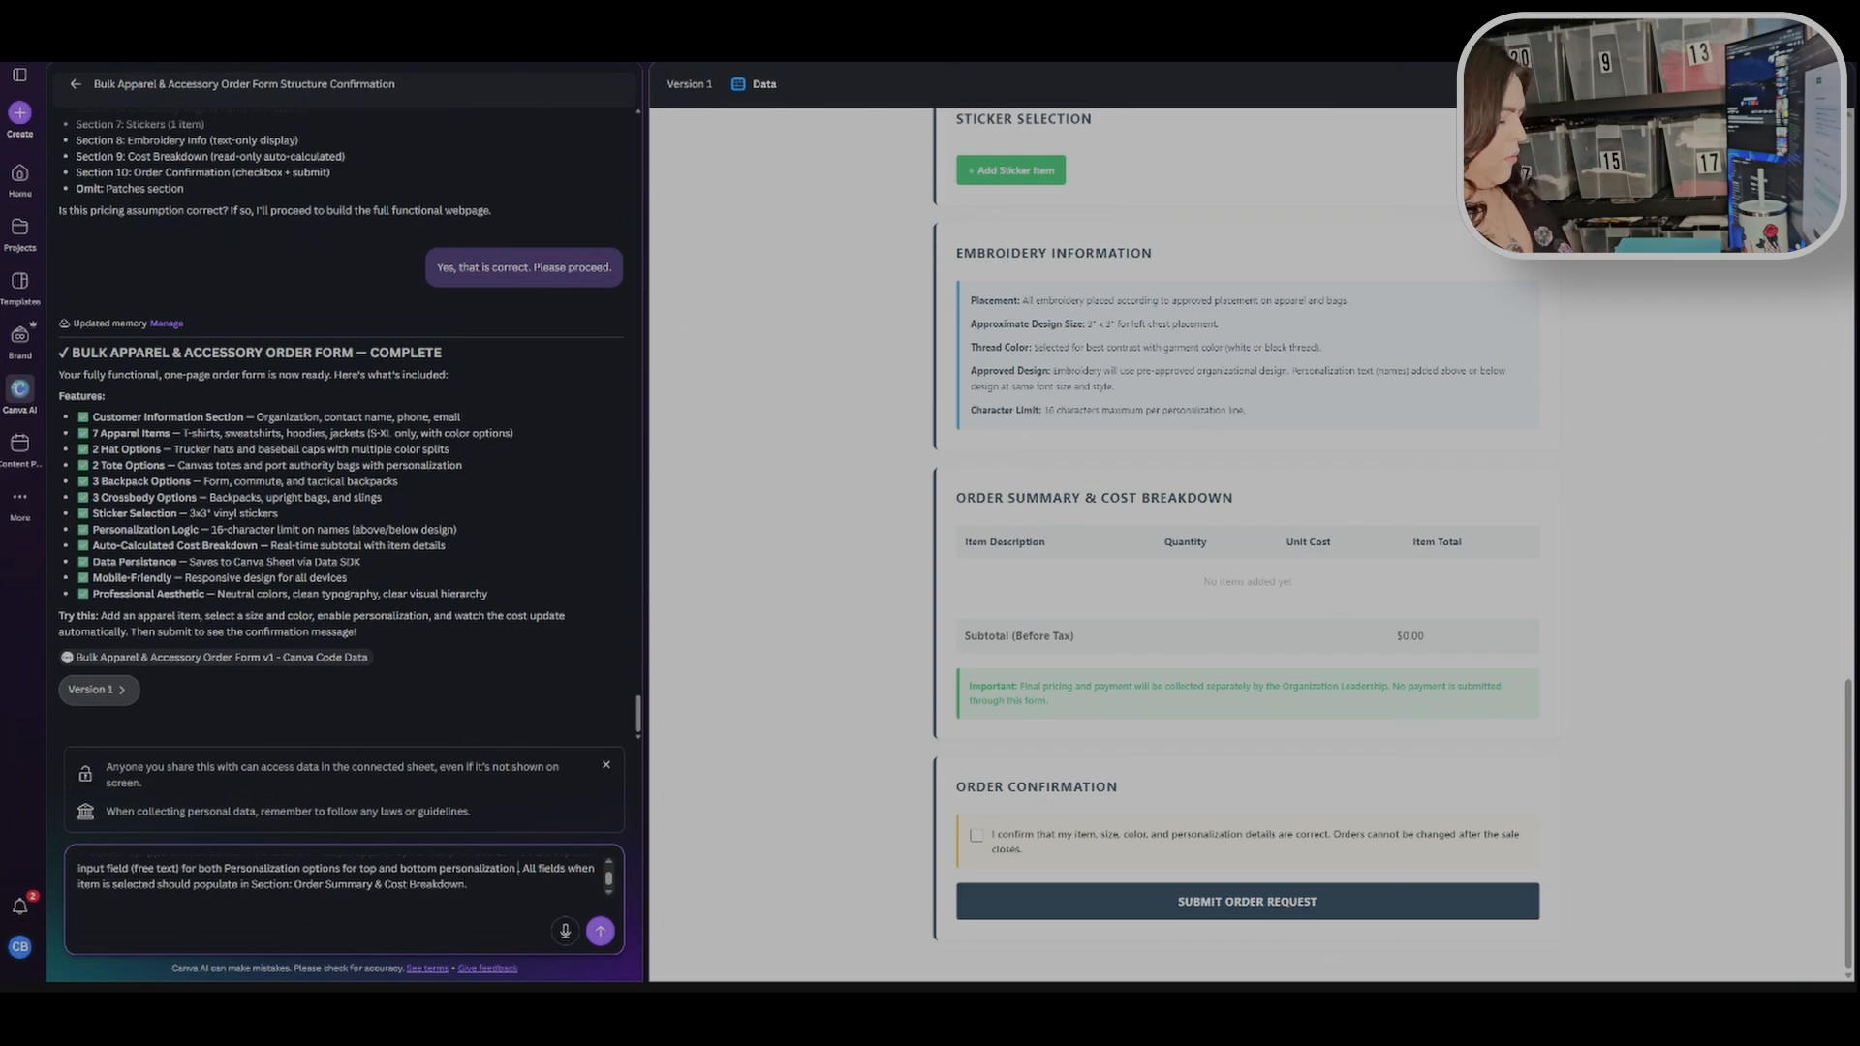
{"action": "type", "text": "d."}
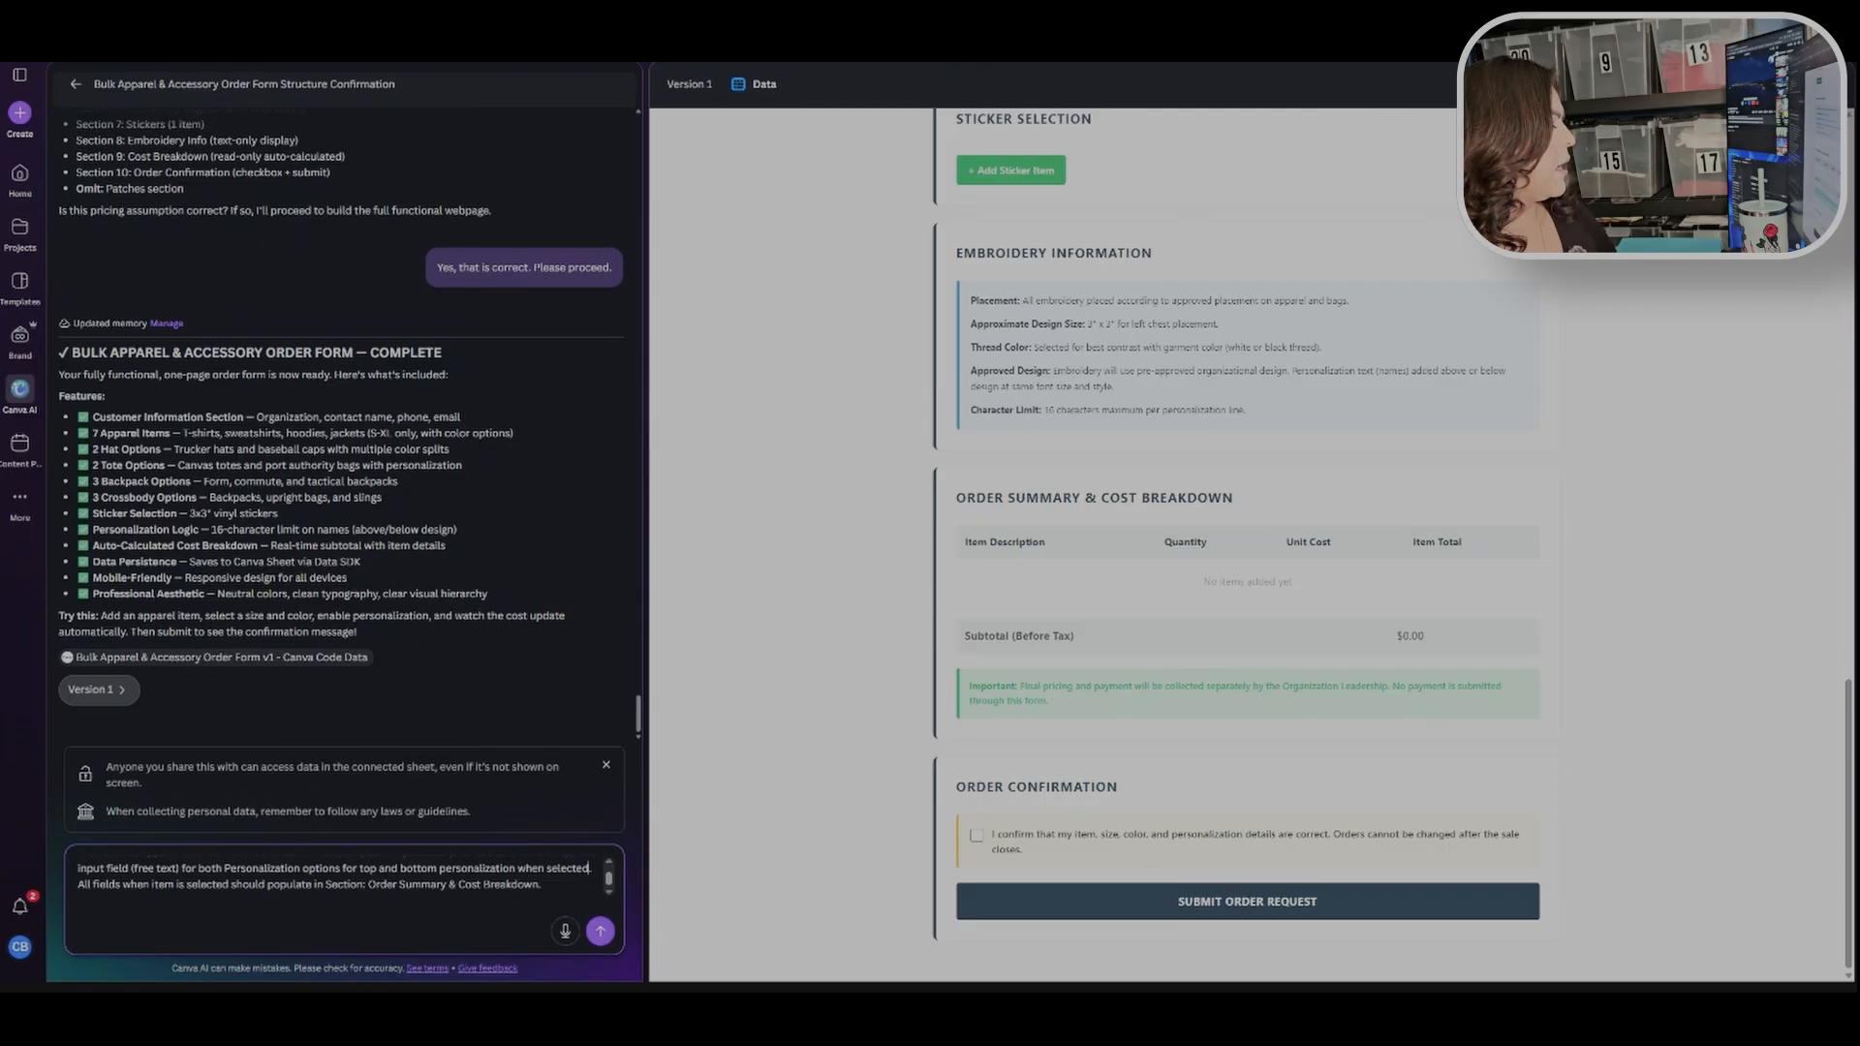
{"action": "type", "text": "to give"}
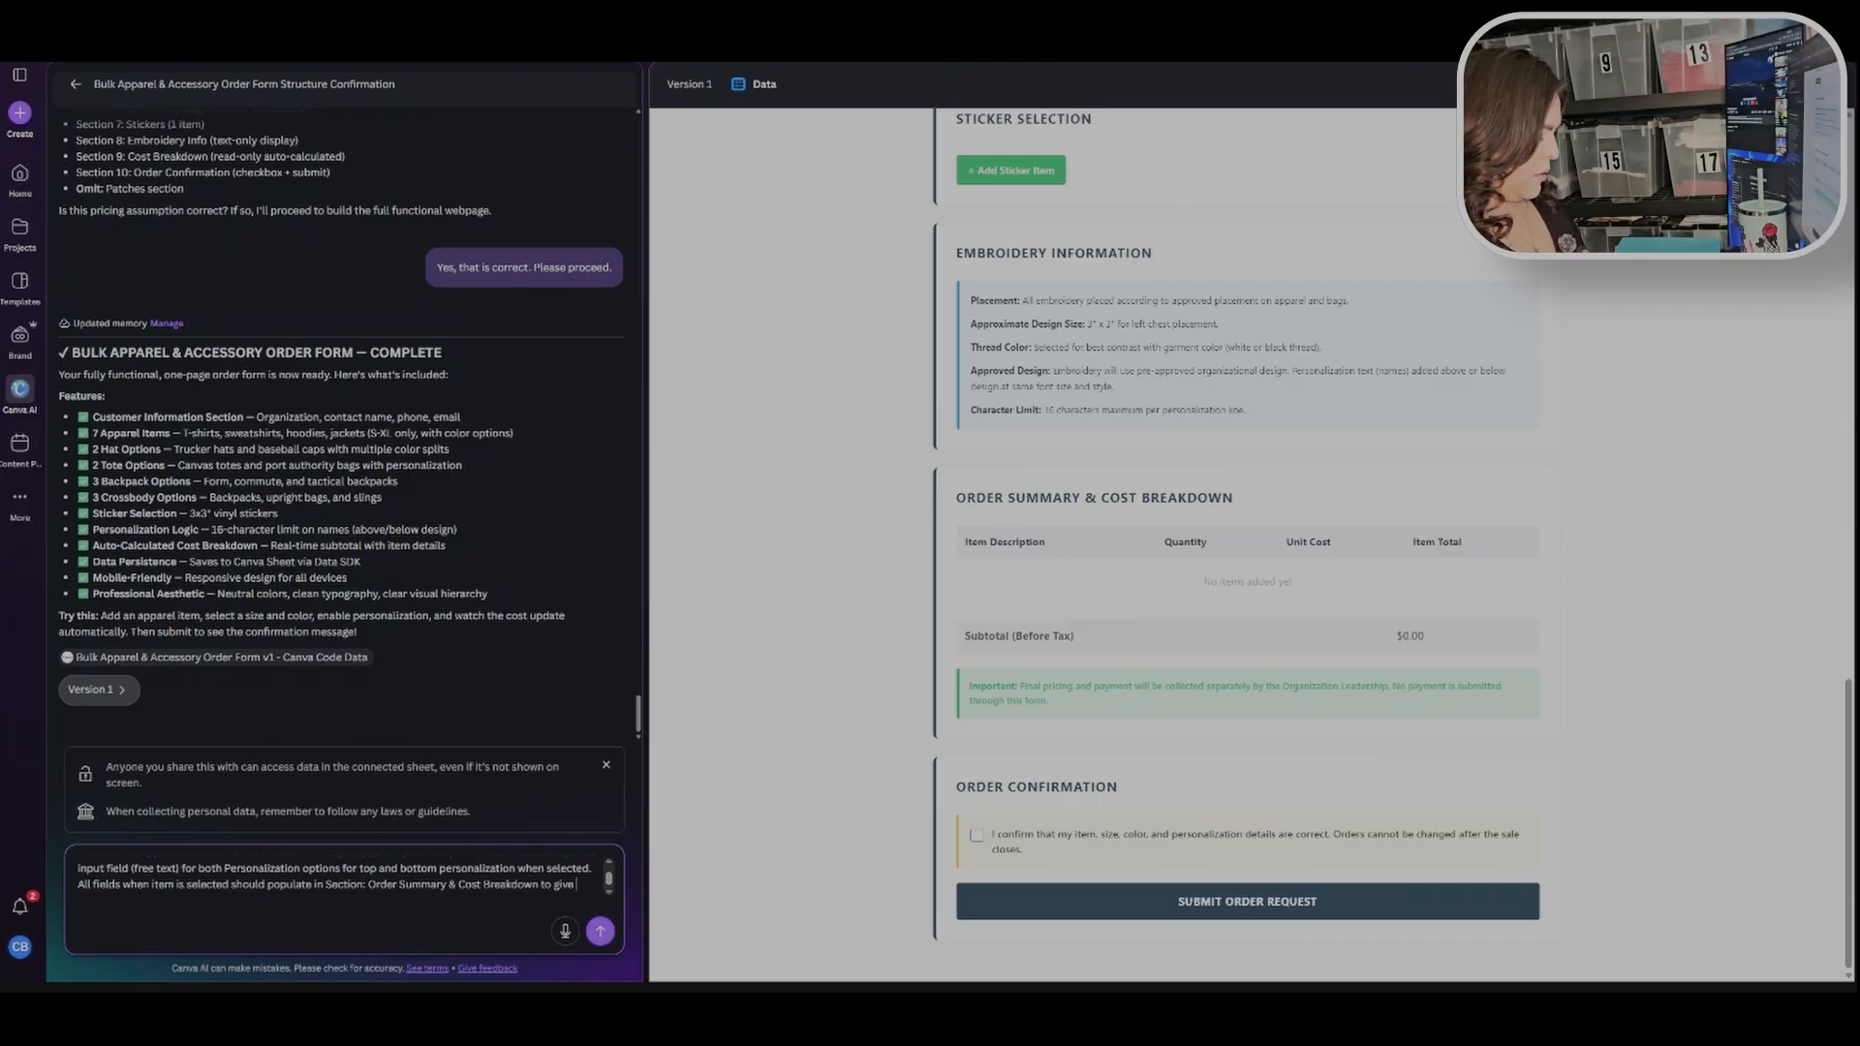
{"action": "type", "text": " subtotal"}
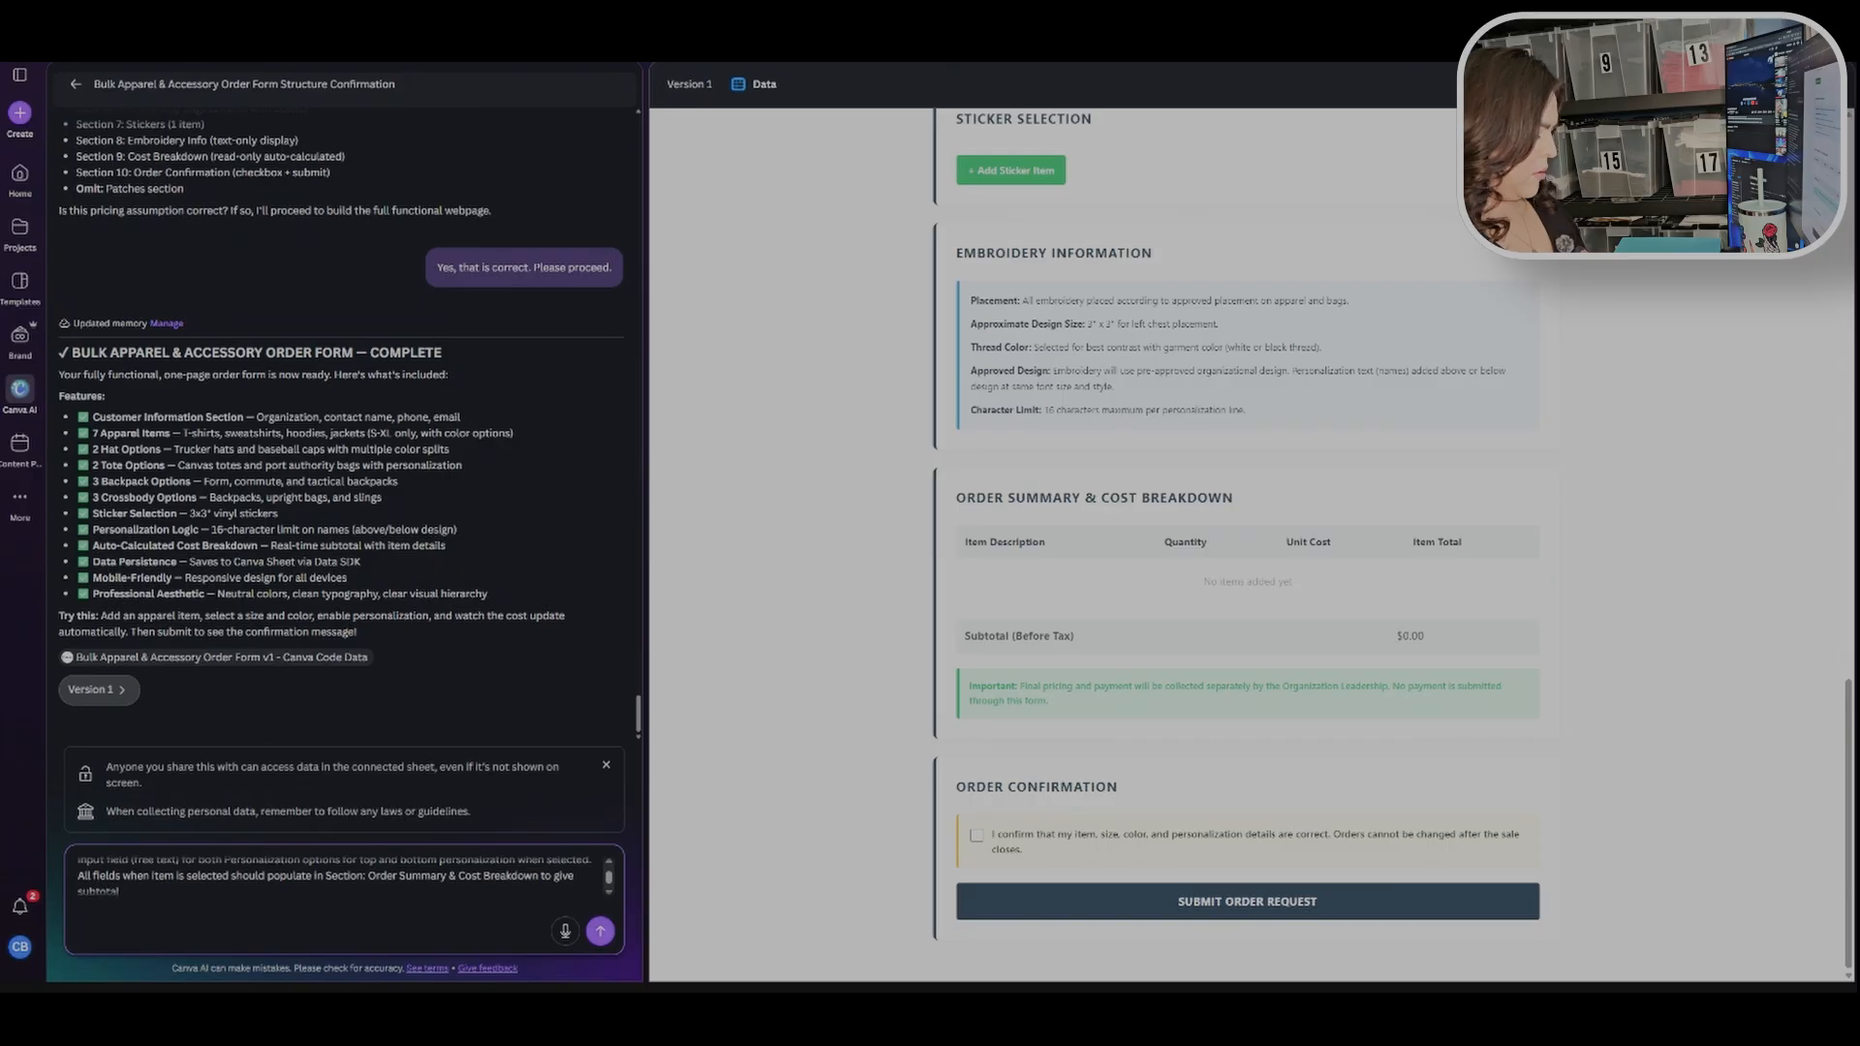
{"action": "type", "text": " of cost"}
{"action": "type", "text": " for each se"}
{"action": "type", "text": "lecte"}
{"action": "key", "text": "BackSpace"}
{"action": "key", "text": "BackSpace"}
{"action": "key", "text": "BackSpace"}
{"action": "key", "text": "BackSpace"}
{"action": "key", "text": "BackSpace"}
{"action": "key", "text": "BackSpace"}
{"action": "key", "text": "BackSpace"}
{"action": "key", "text": "BackSpace"}
{"action": "key", "text": "BackSpace"}
{"action": "key", "text": "BackSpace"}
{"action": "key", "text": "BackSpace"}
{"action": "key", "text": "BackSpace"}
{"action": "key", "text": "BackSpace"}
{"action": "key", "text": "BackSpace"}
{"action": "key", "text": "BackSpace"}
{"action": "key", "text": "BackSpace"}
{"action": "key", "text": "BackSpace"}
{"action": "key", "text": "BackSpace"}
{"action": "type", "text": "for a"}
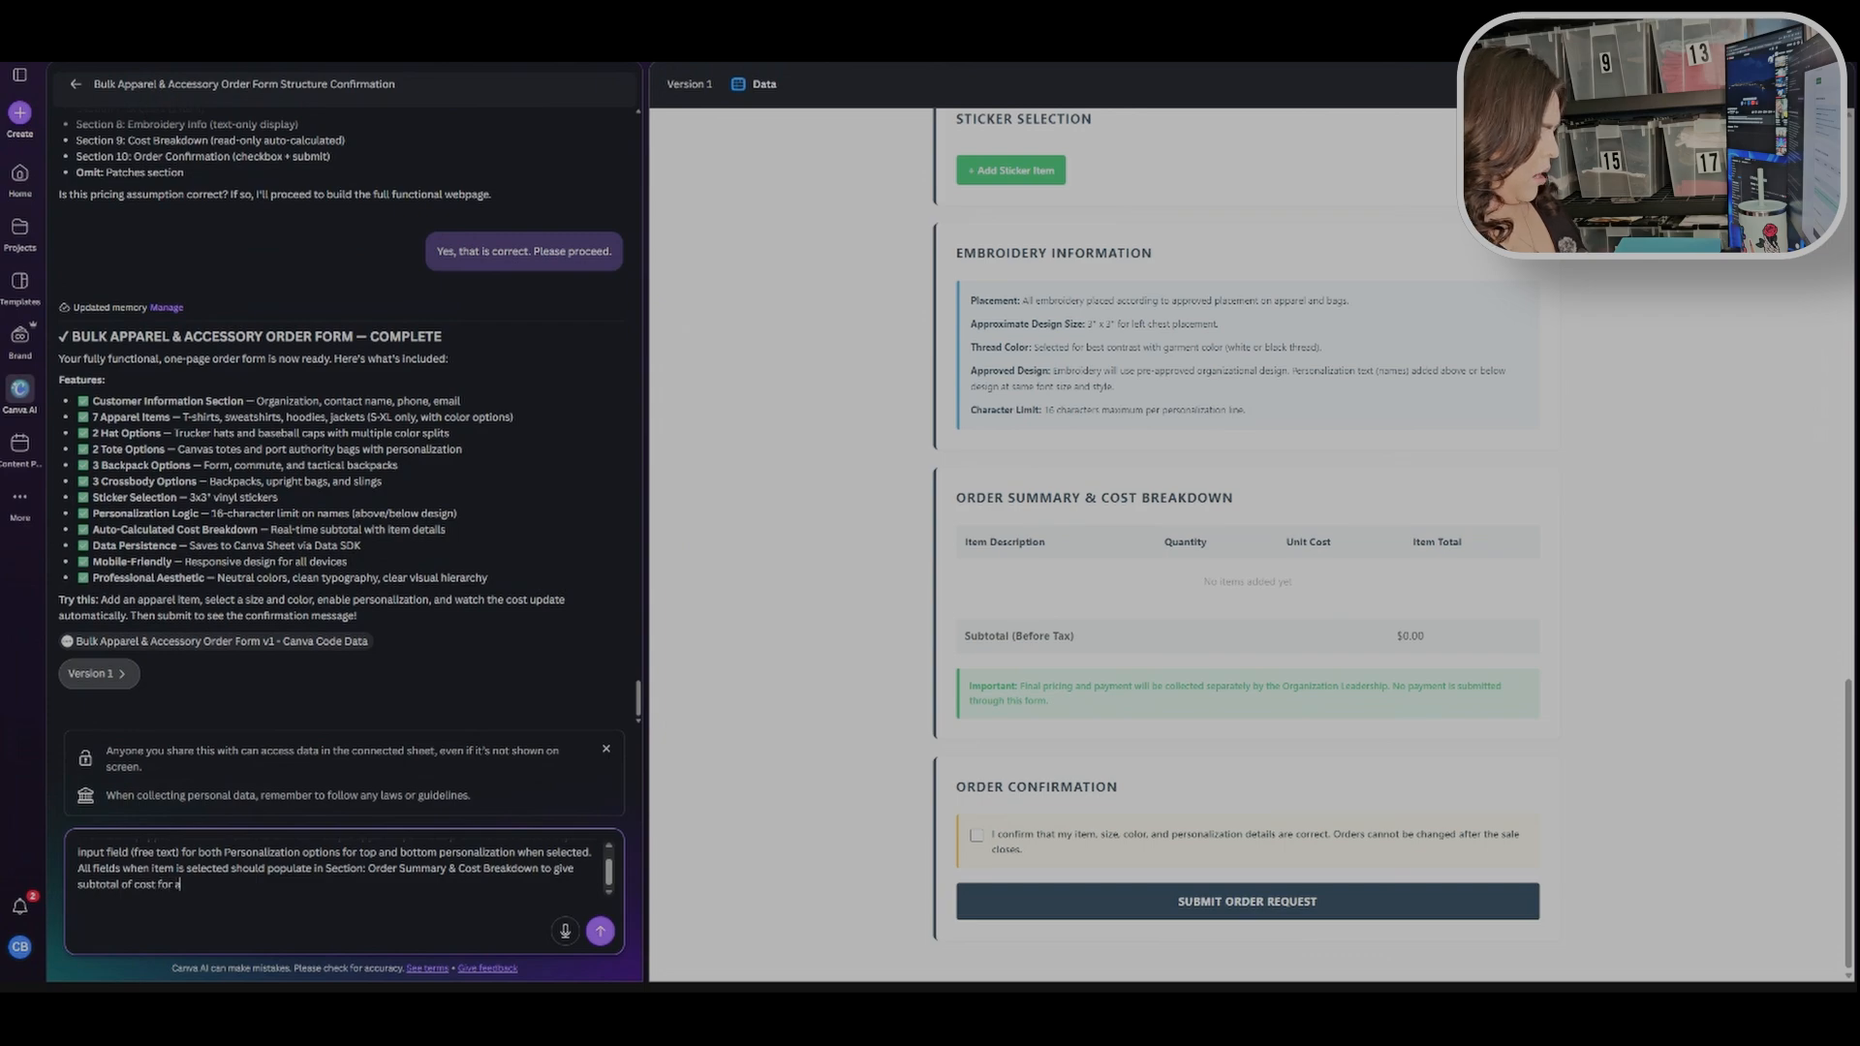
{"action": "type", "text": "ll selecte"}
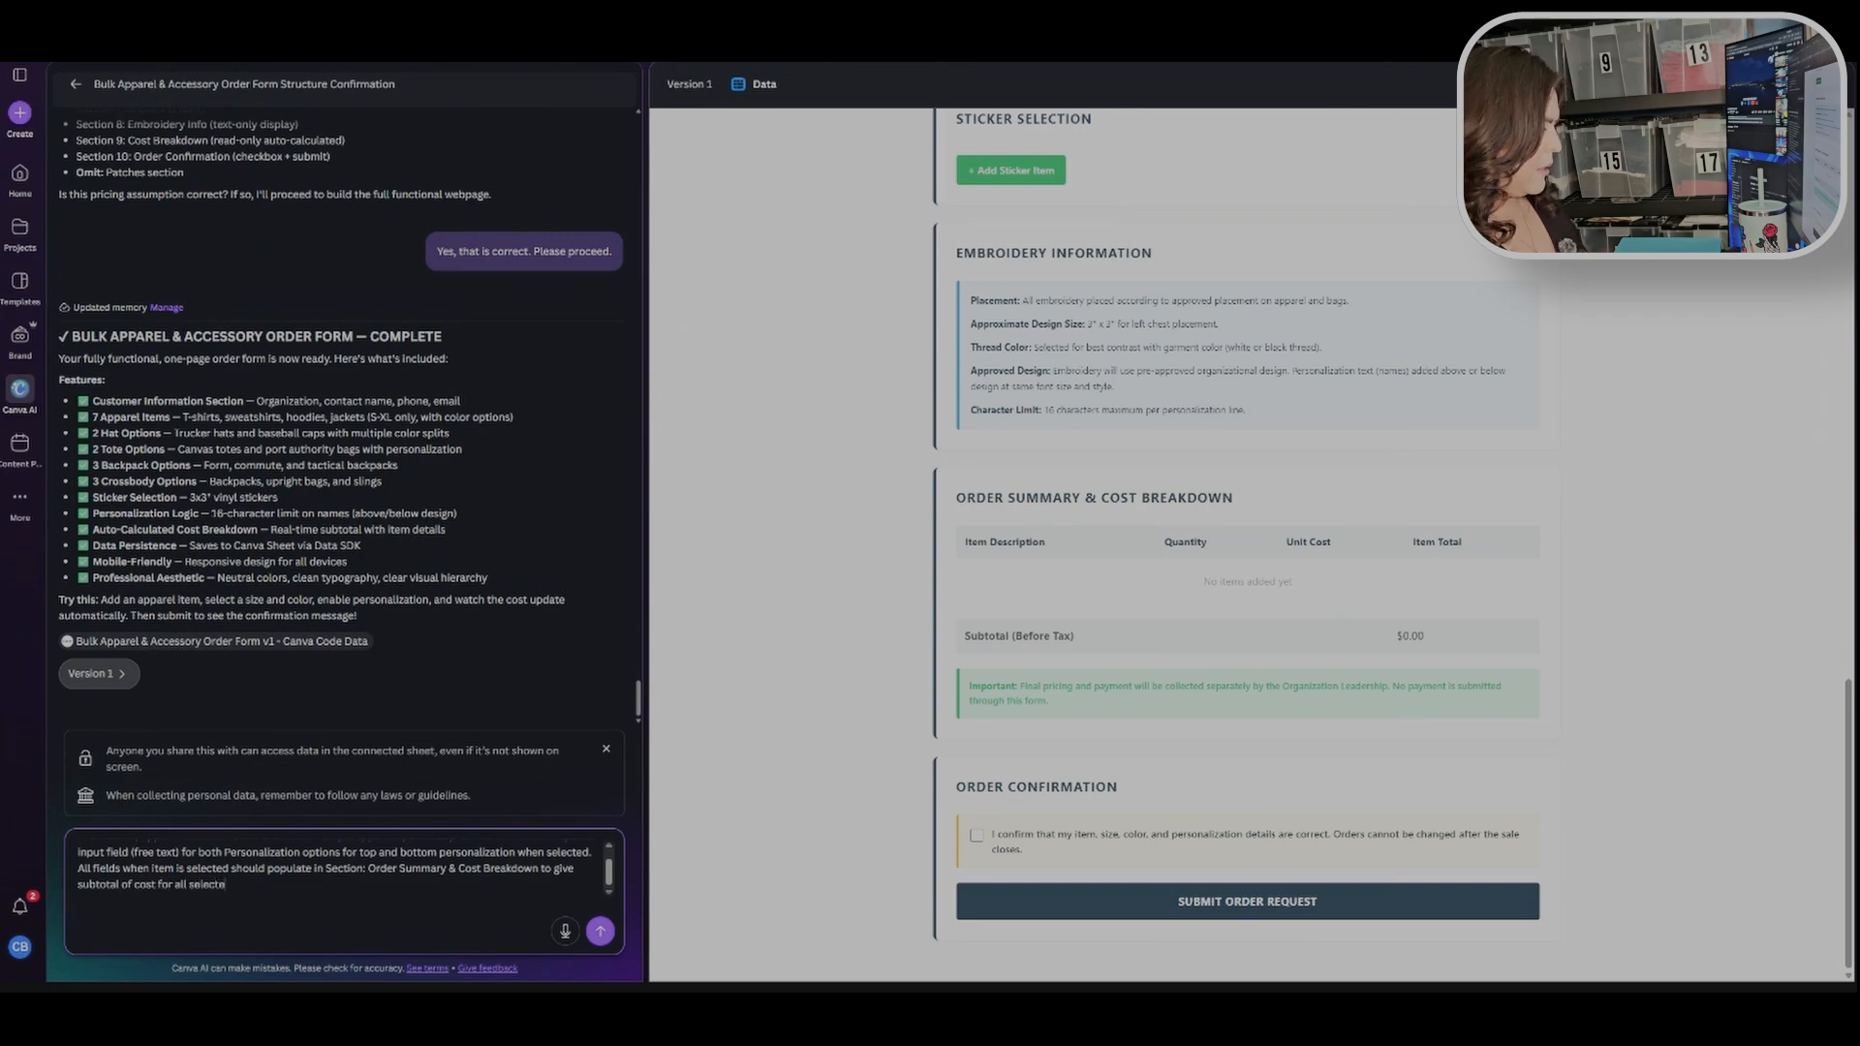
{"action": "type", "text": "d items"}
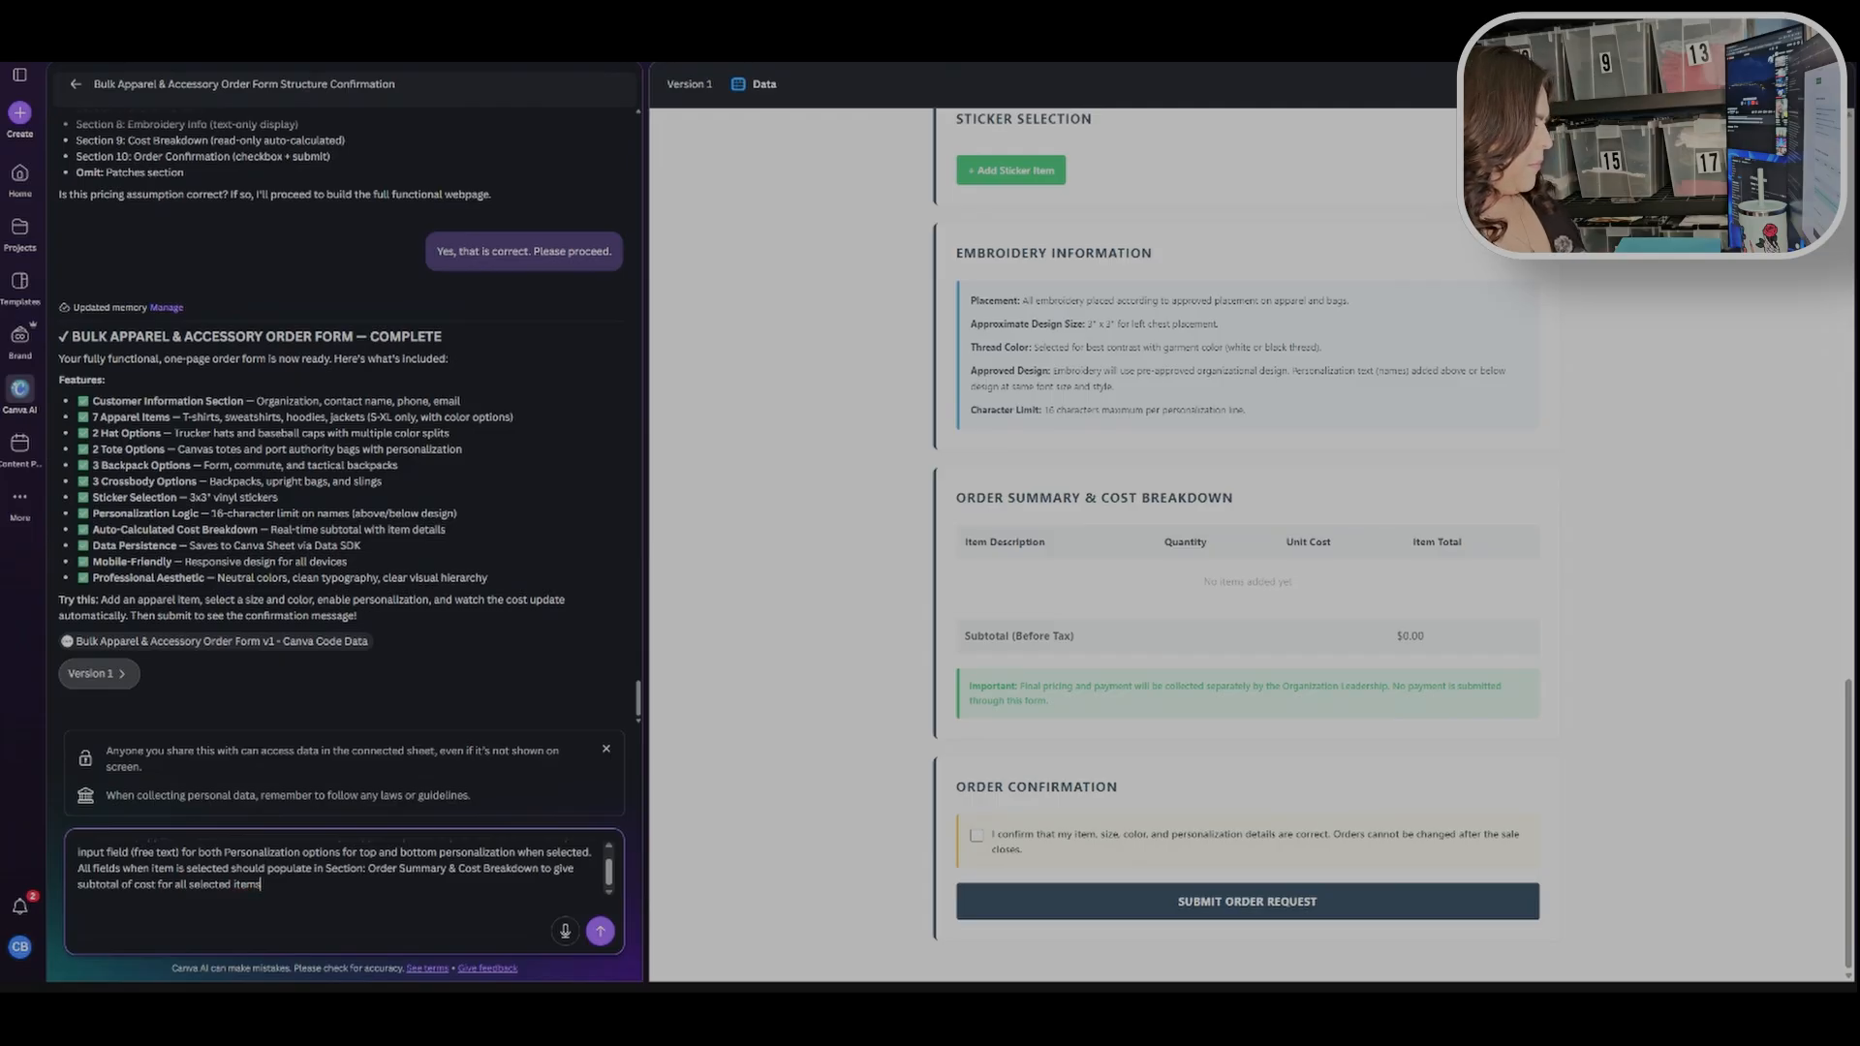
{"action": "type", "text": "."}
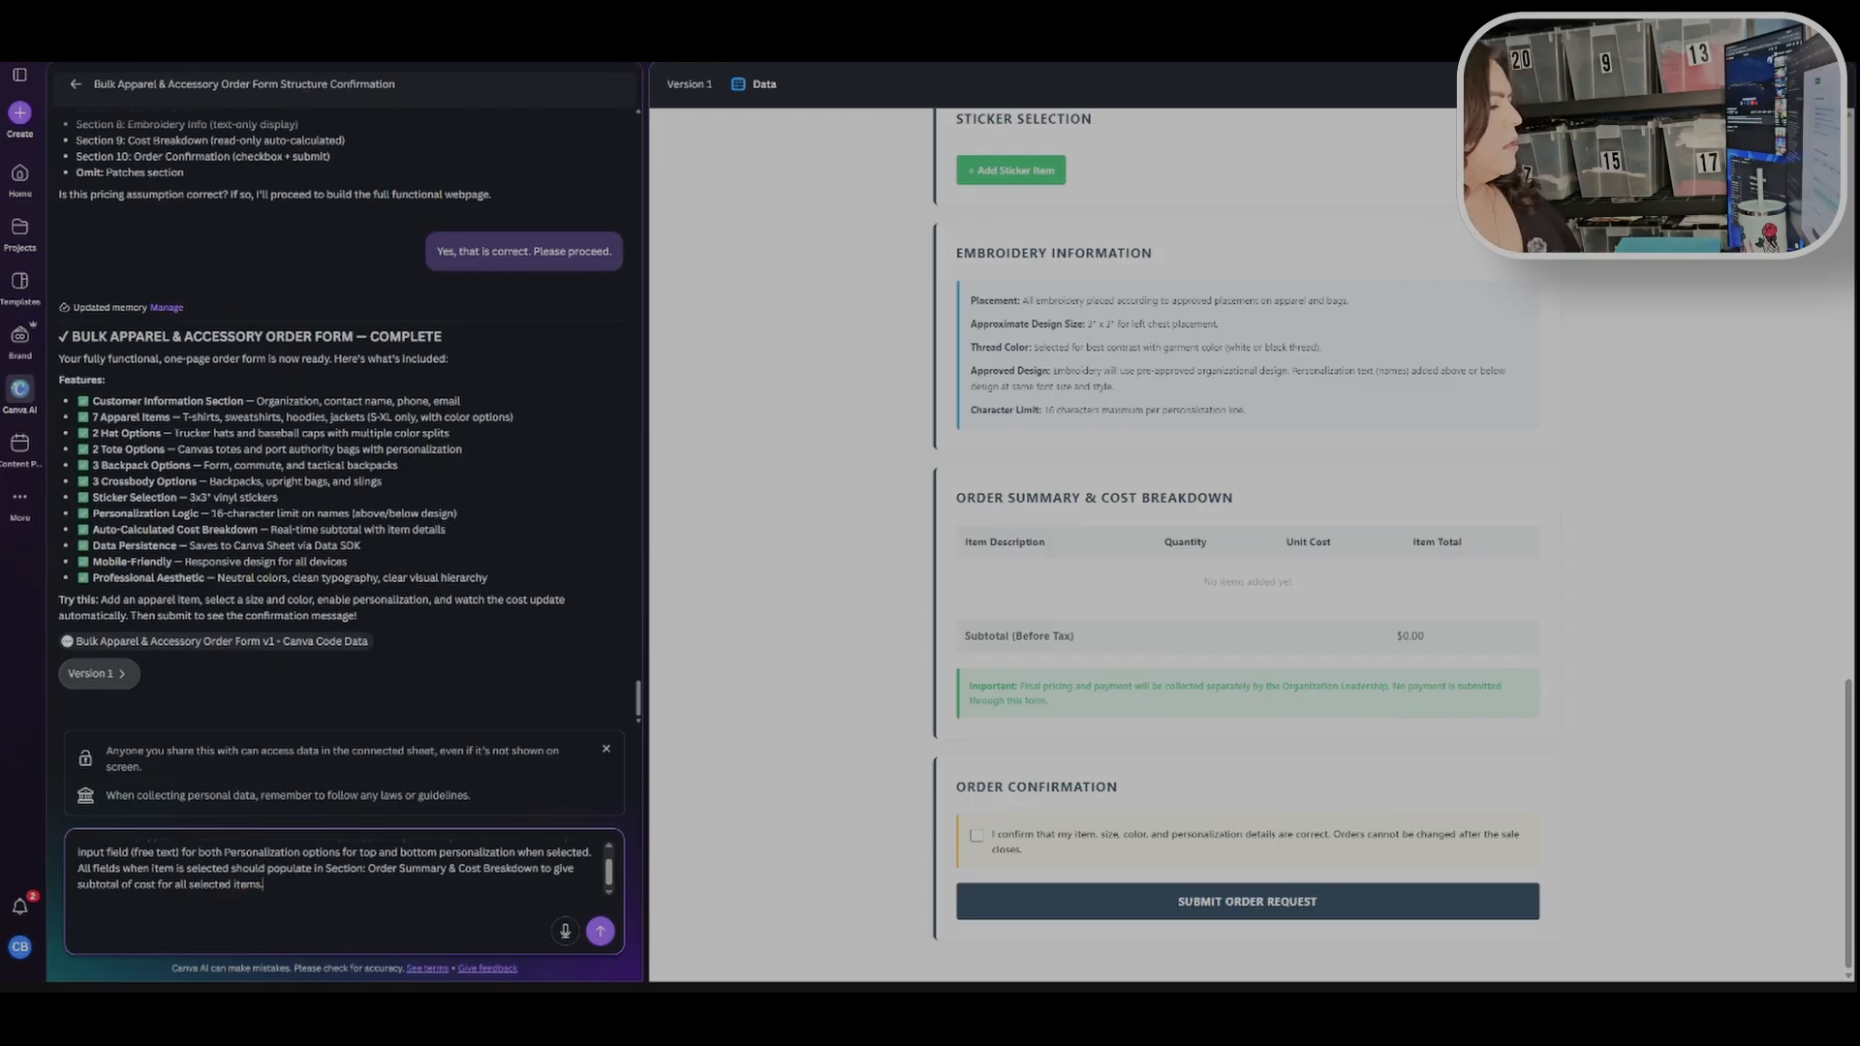
{"action": "key", "text": "Return"}
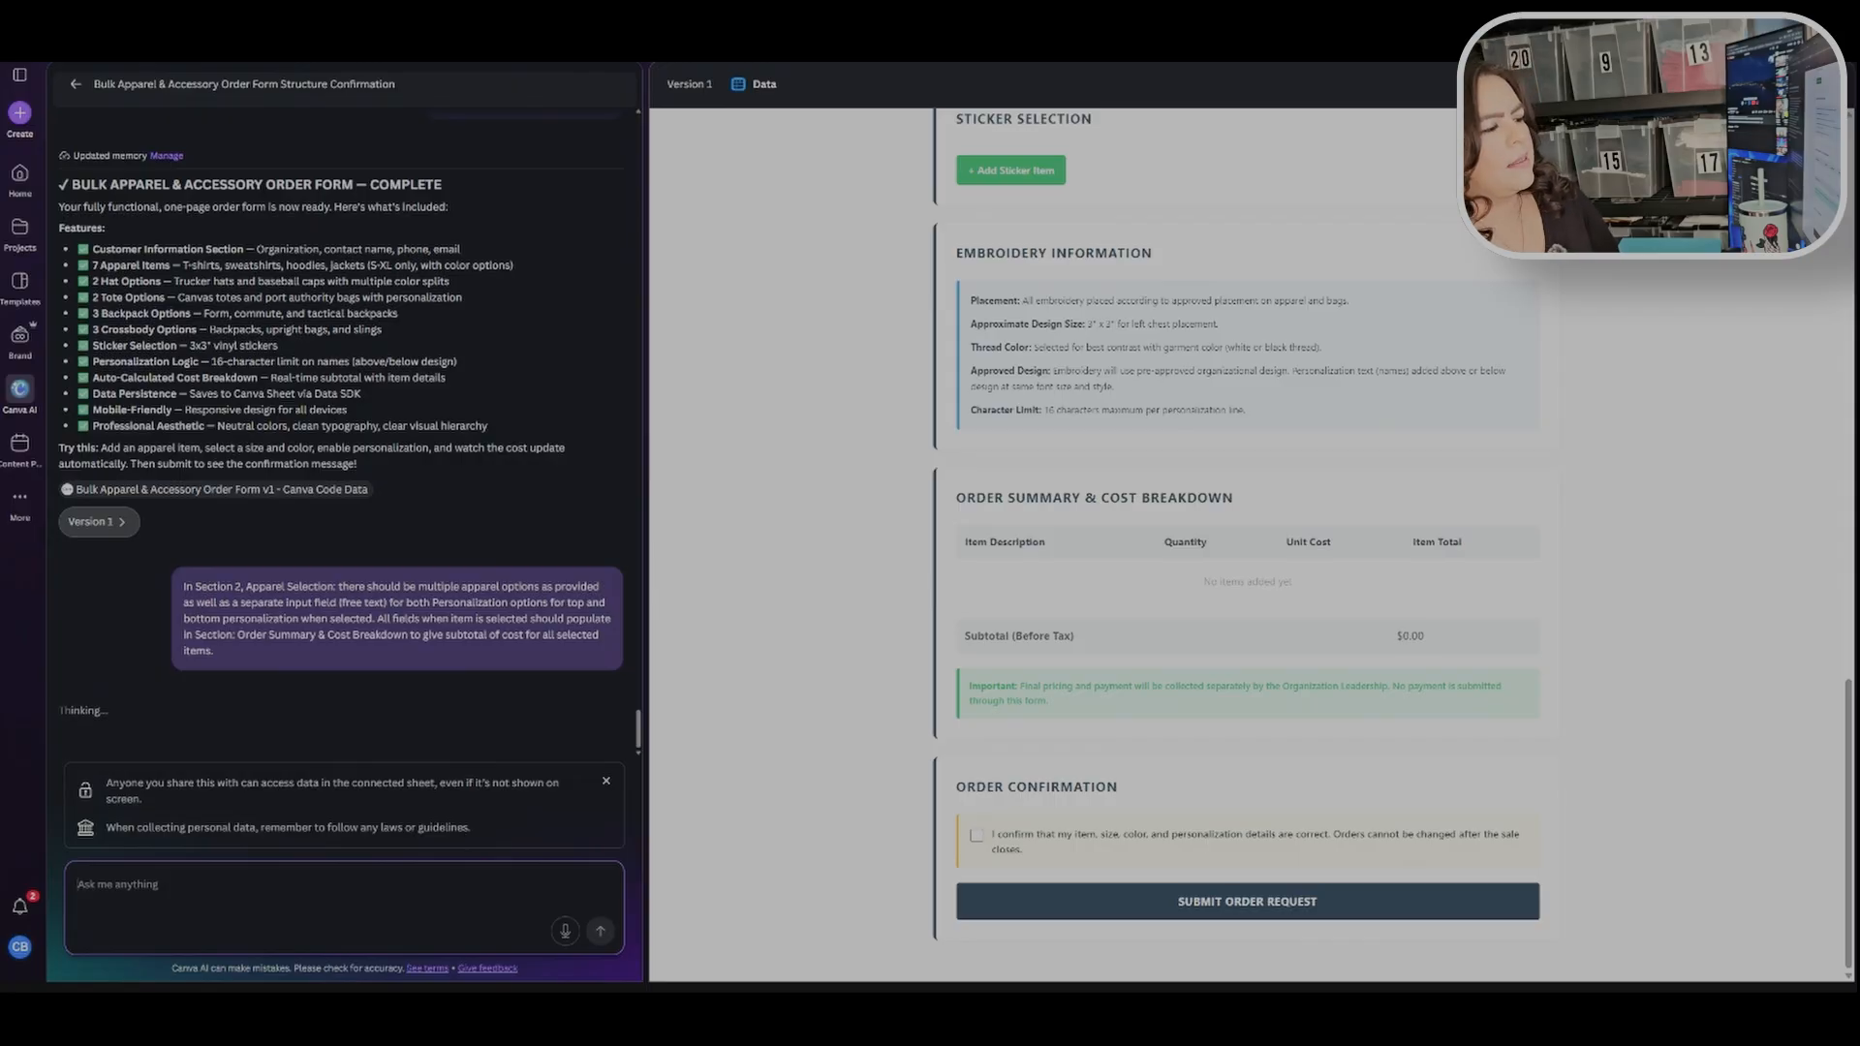
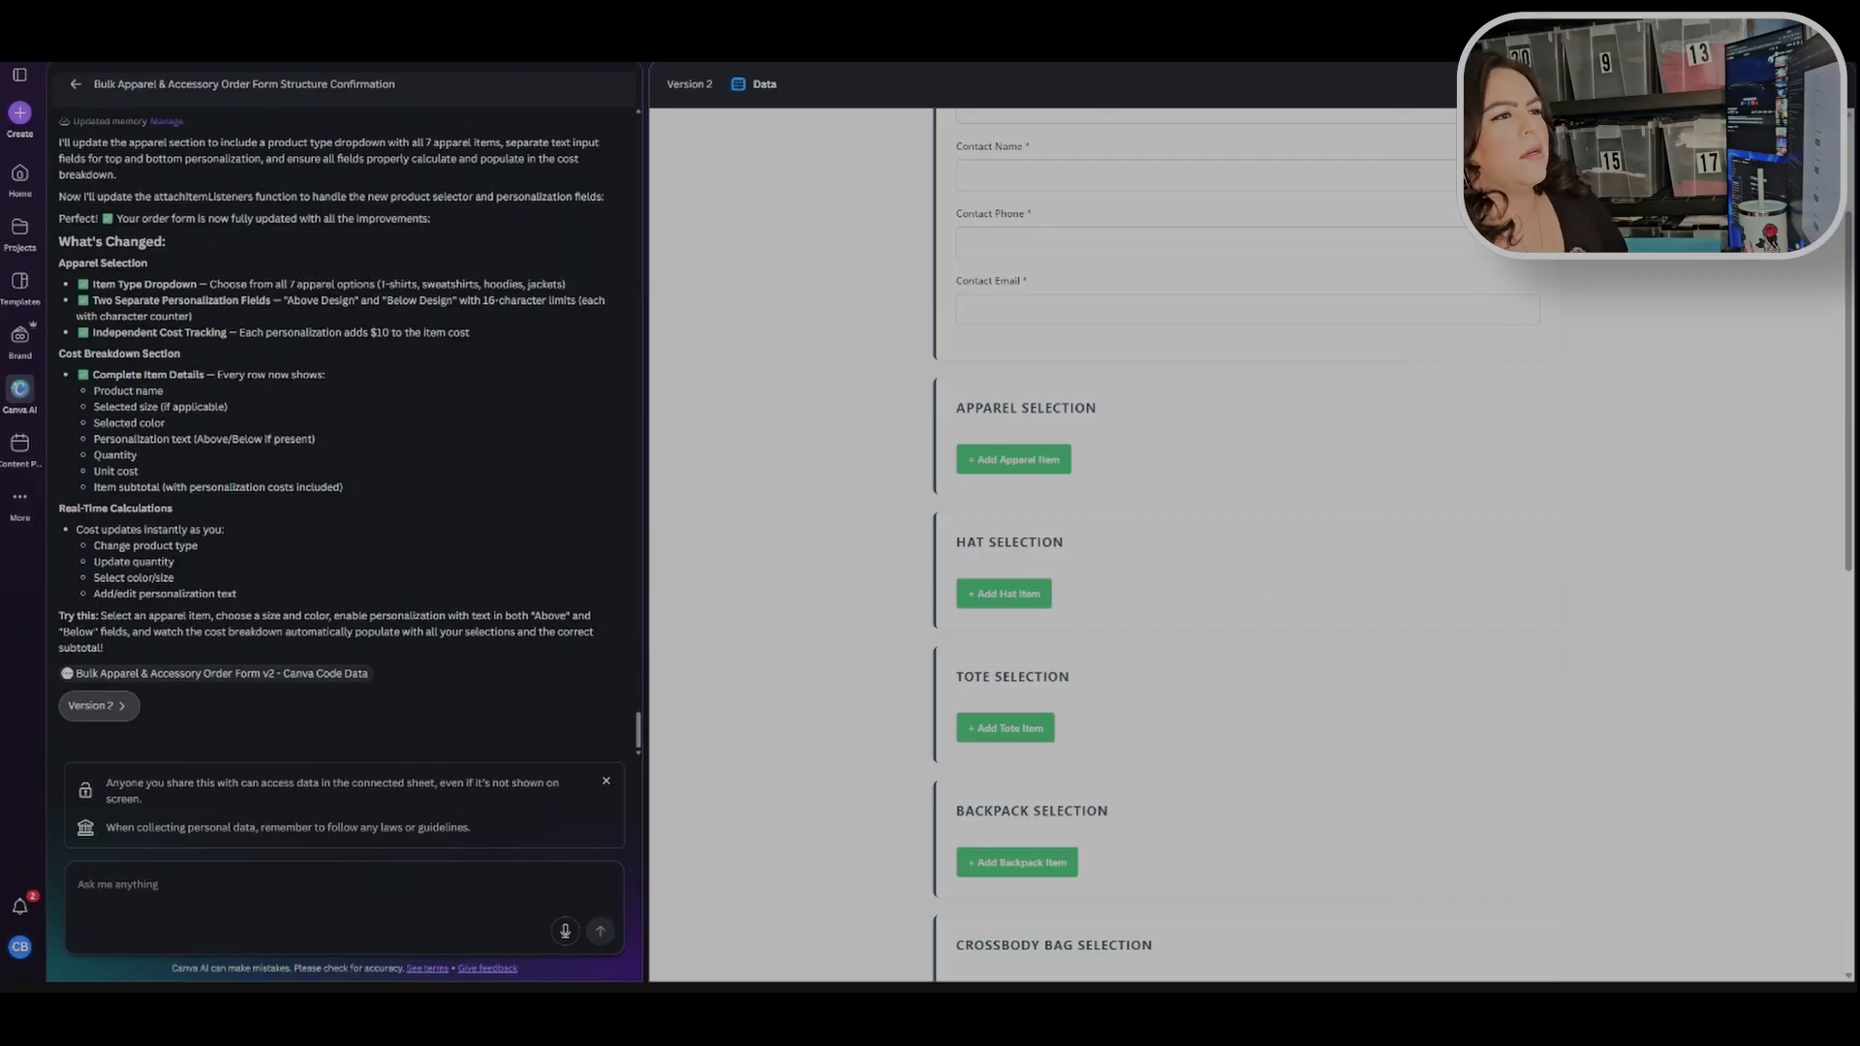
Step: Switch to the code view of the generated form, scroll through the HTML and CSS, and return to the preview
{"action": "left_click", "coordinate": [1637, 84]}
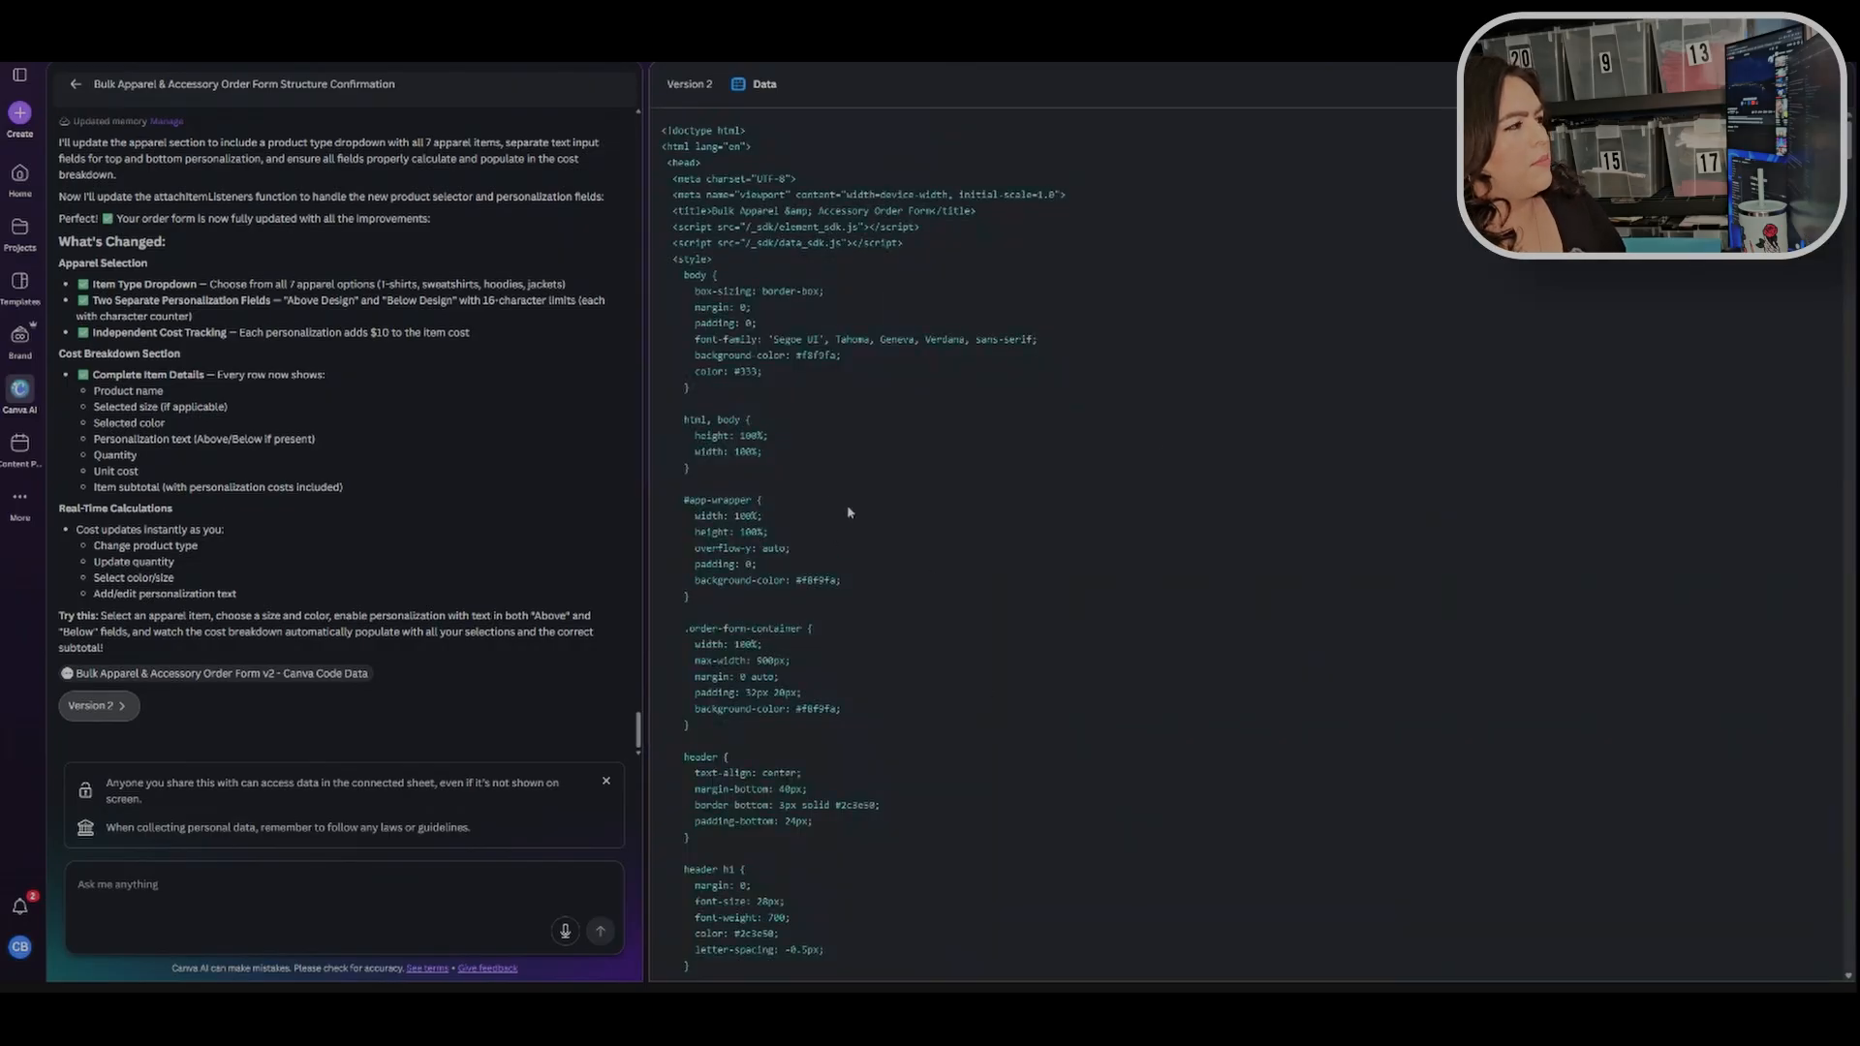
{"action": "scroll", "coordinate": [841, 522], "scroll_direction": "down", "scroll_amount": 15}
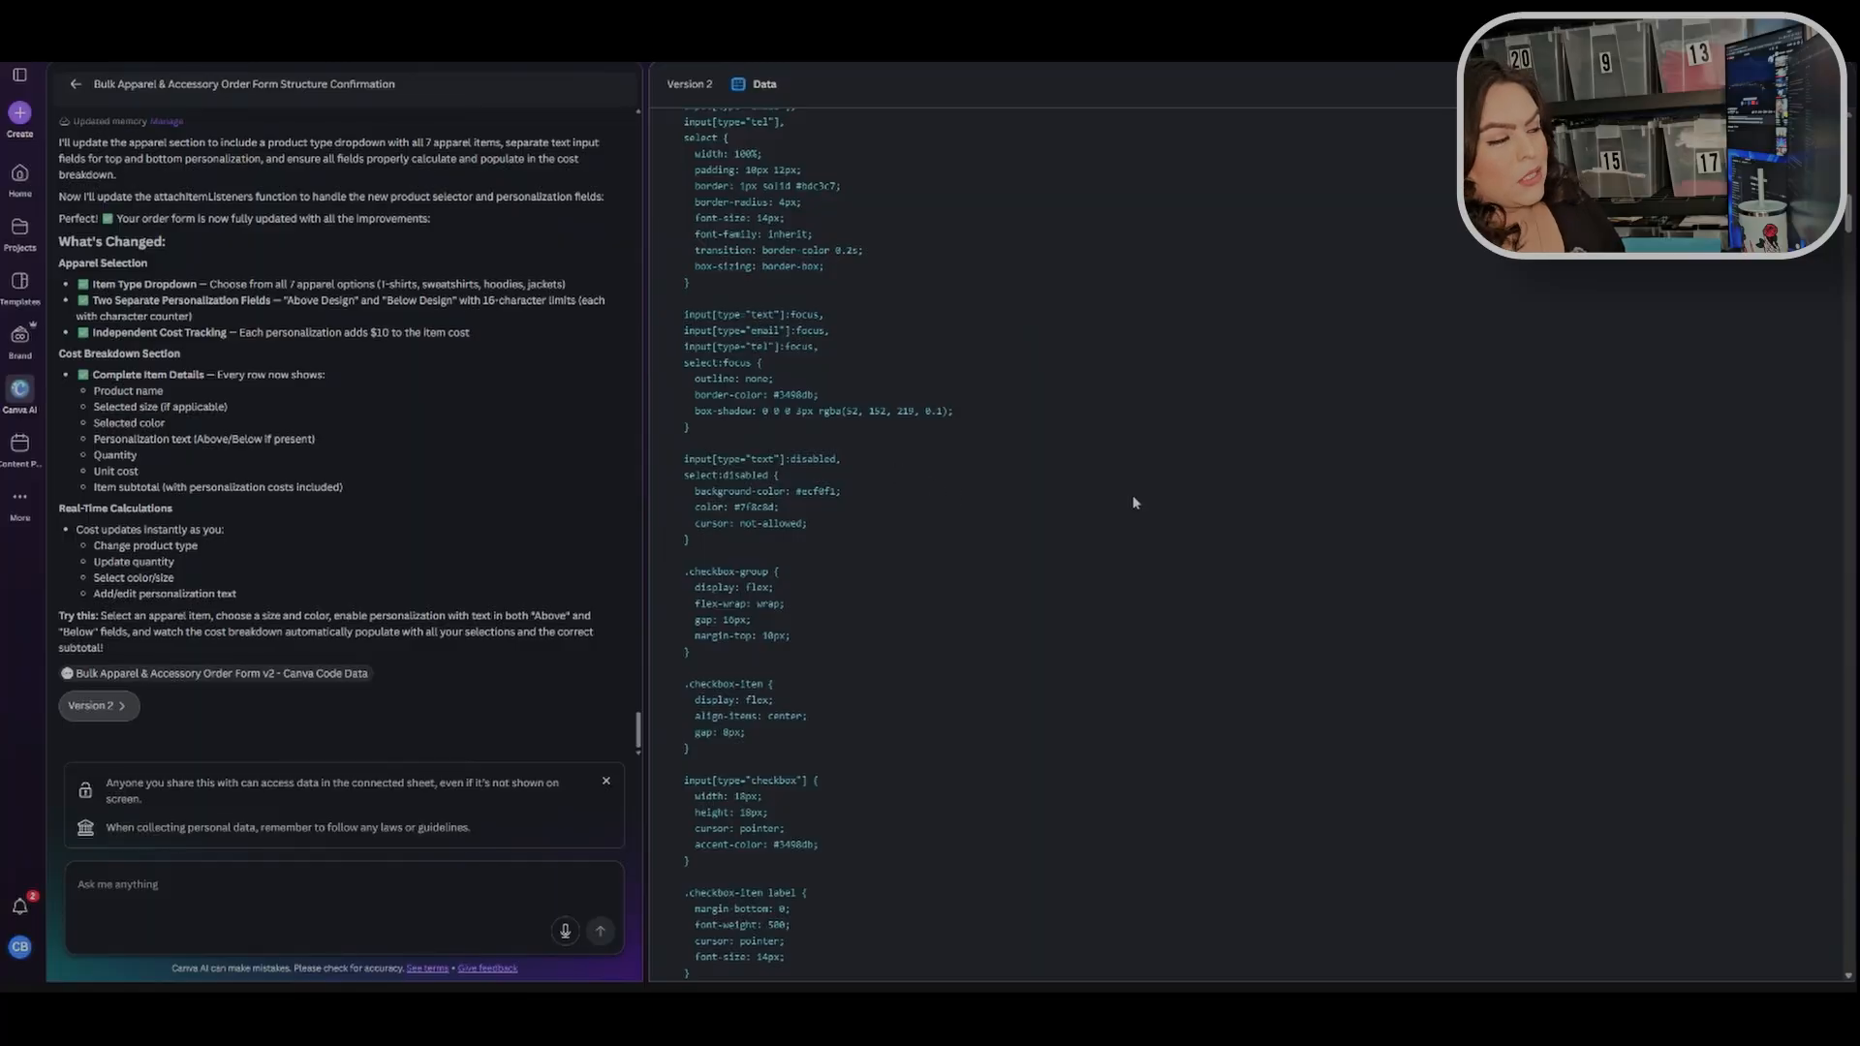
{"action": "left_click", "coordinate": [1637, 85]}
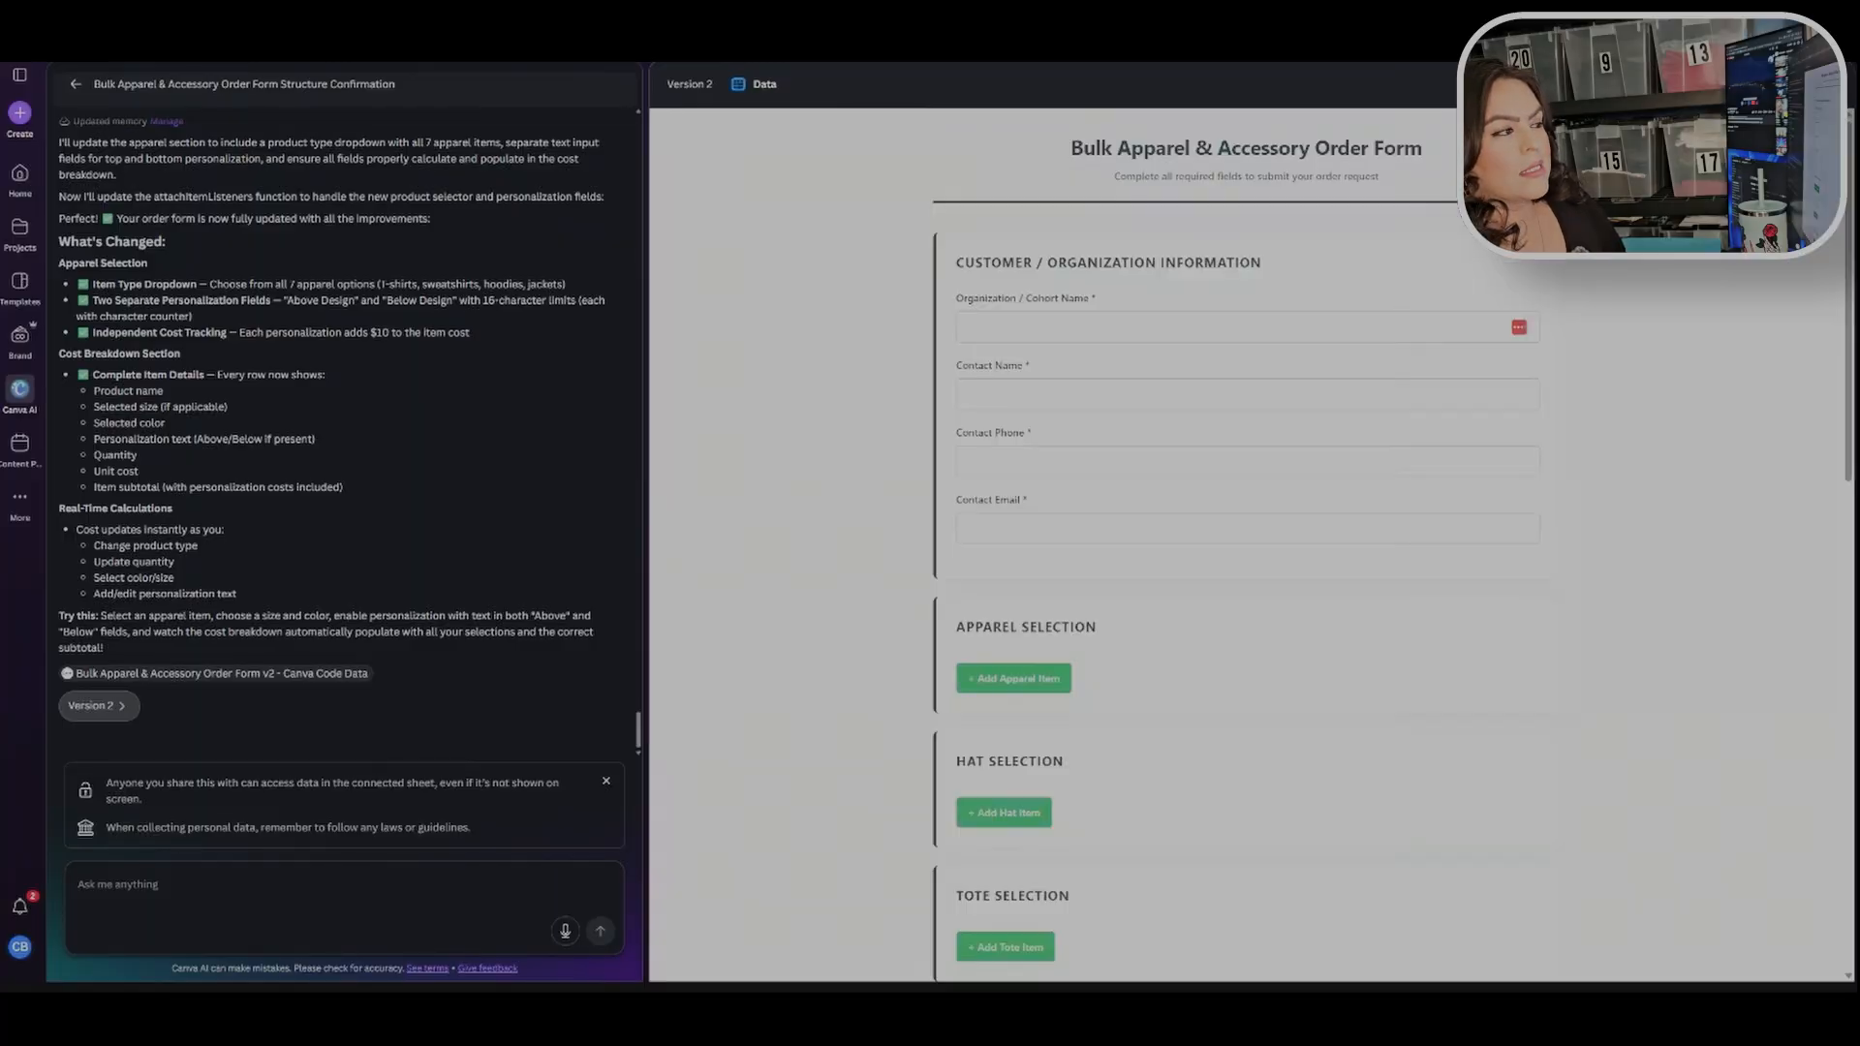
Step: Autofill the customer and contact information fields of the order form with saved contact details
{"action": "scroll", "coordinate": [969, 407], "scroll_direction": "down", "scroll_amount": 3}
{"action": "scroll", "coordinate": [1009, 352], "scroll_direction": "up", "scroll_amount": 3}
{"action": "left_click", "coordinate": [1010, 334]}
{"action": "left_click", "coordinate": [1008, 373]}
{"action": "scroll", "coordinate": [872, 415], "scroll_direction": "down", "scroll_amount": 3}
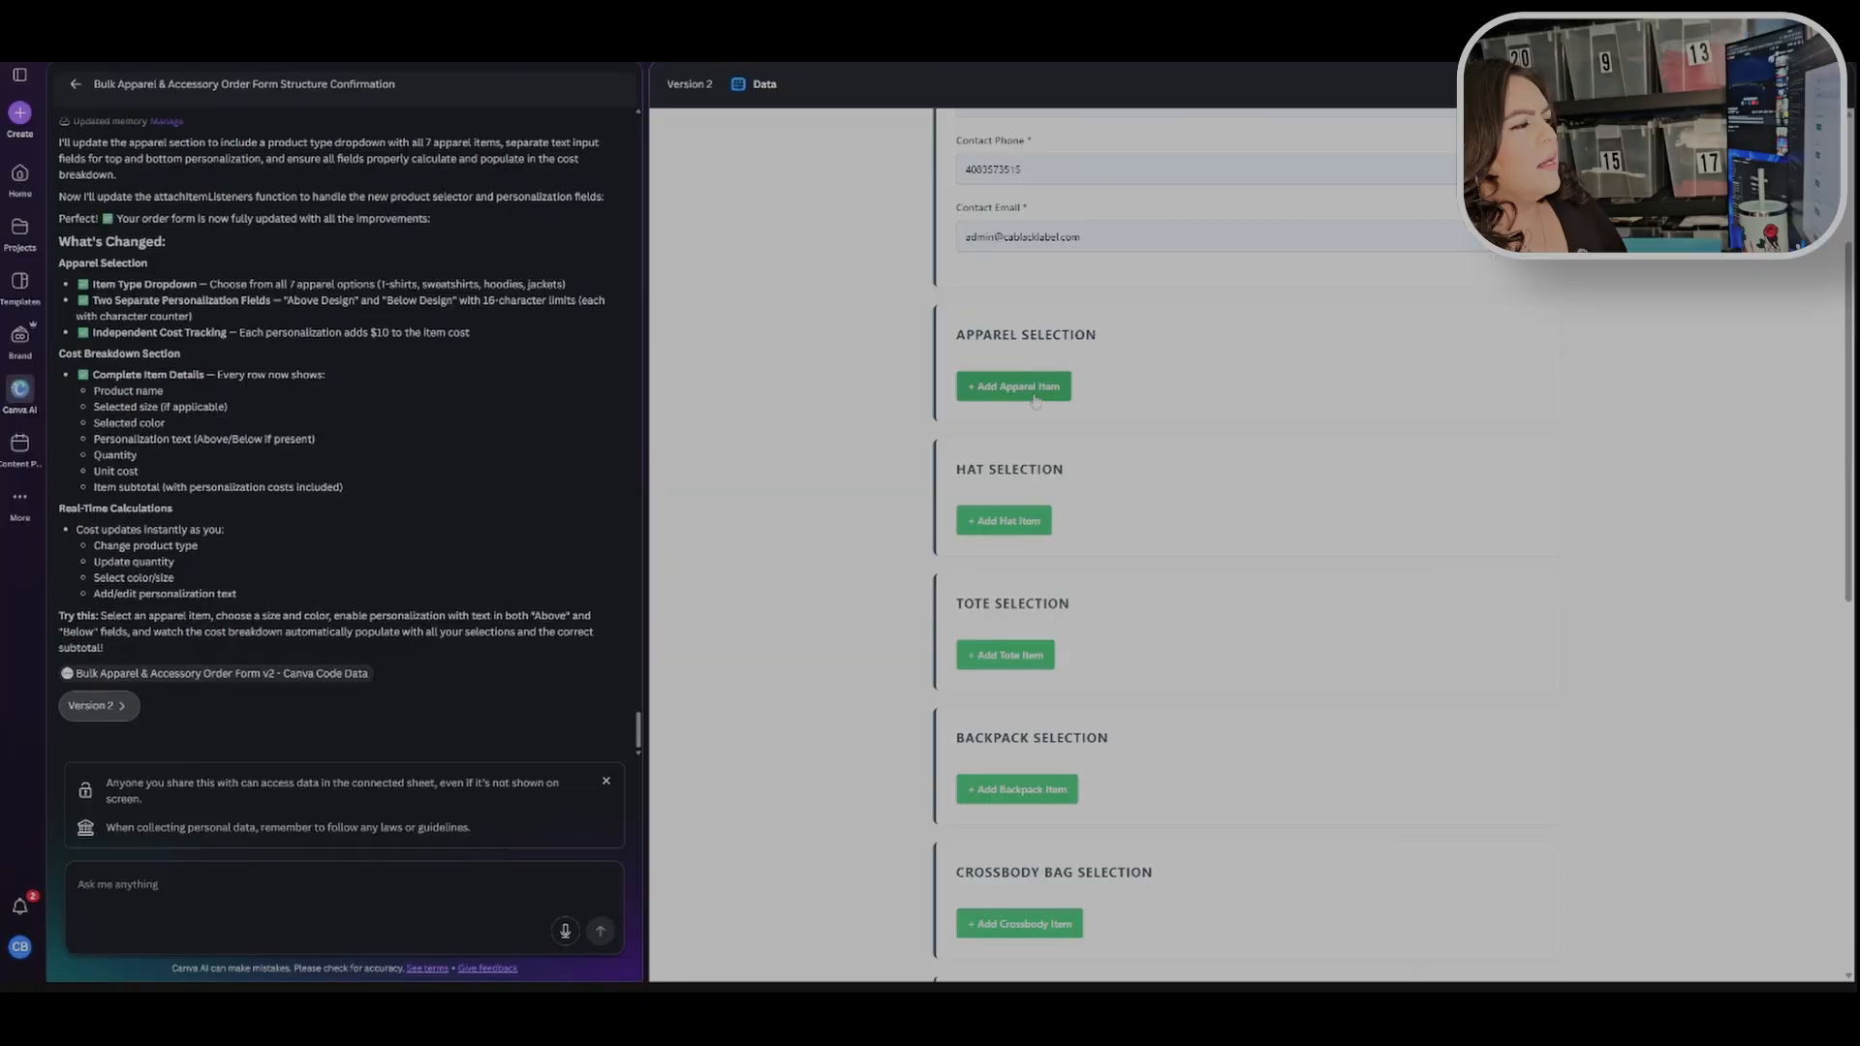
Step: Add an apparel item as a Gildan Heavy Blend Hooded Sweatshirt - 18500, choosing a size and the Athletic Purple color
{"action": "left_click", "coordinate": [1037, 389]}
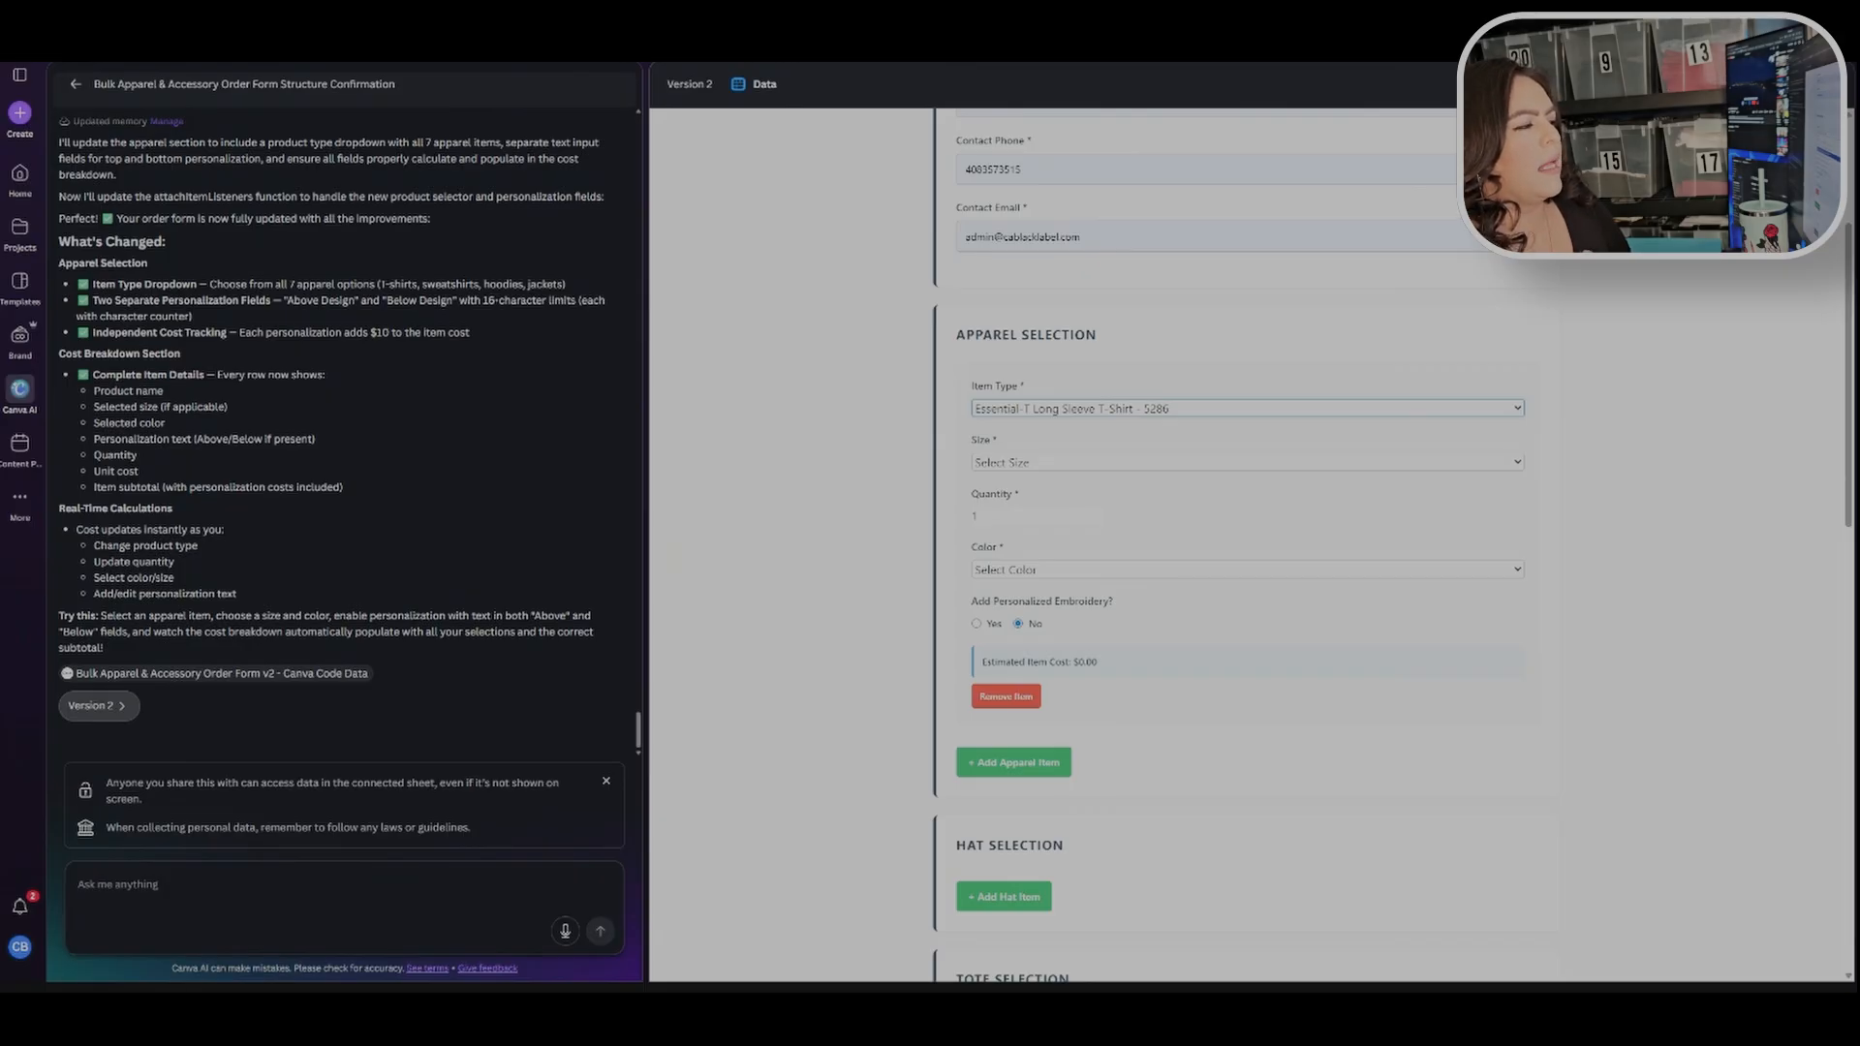
{"action": "left_click", "coordinate": [1173, 481]}
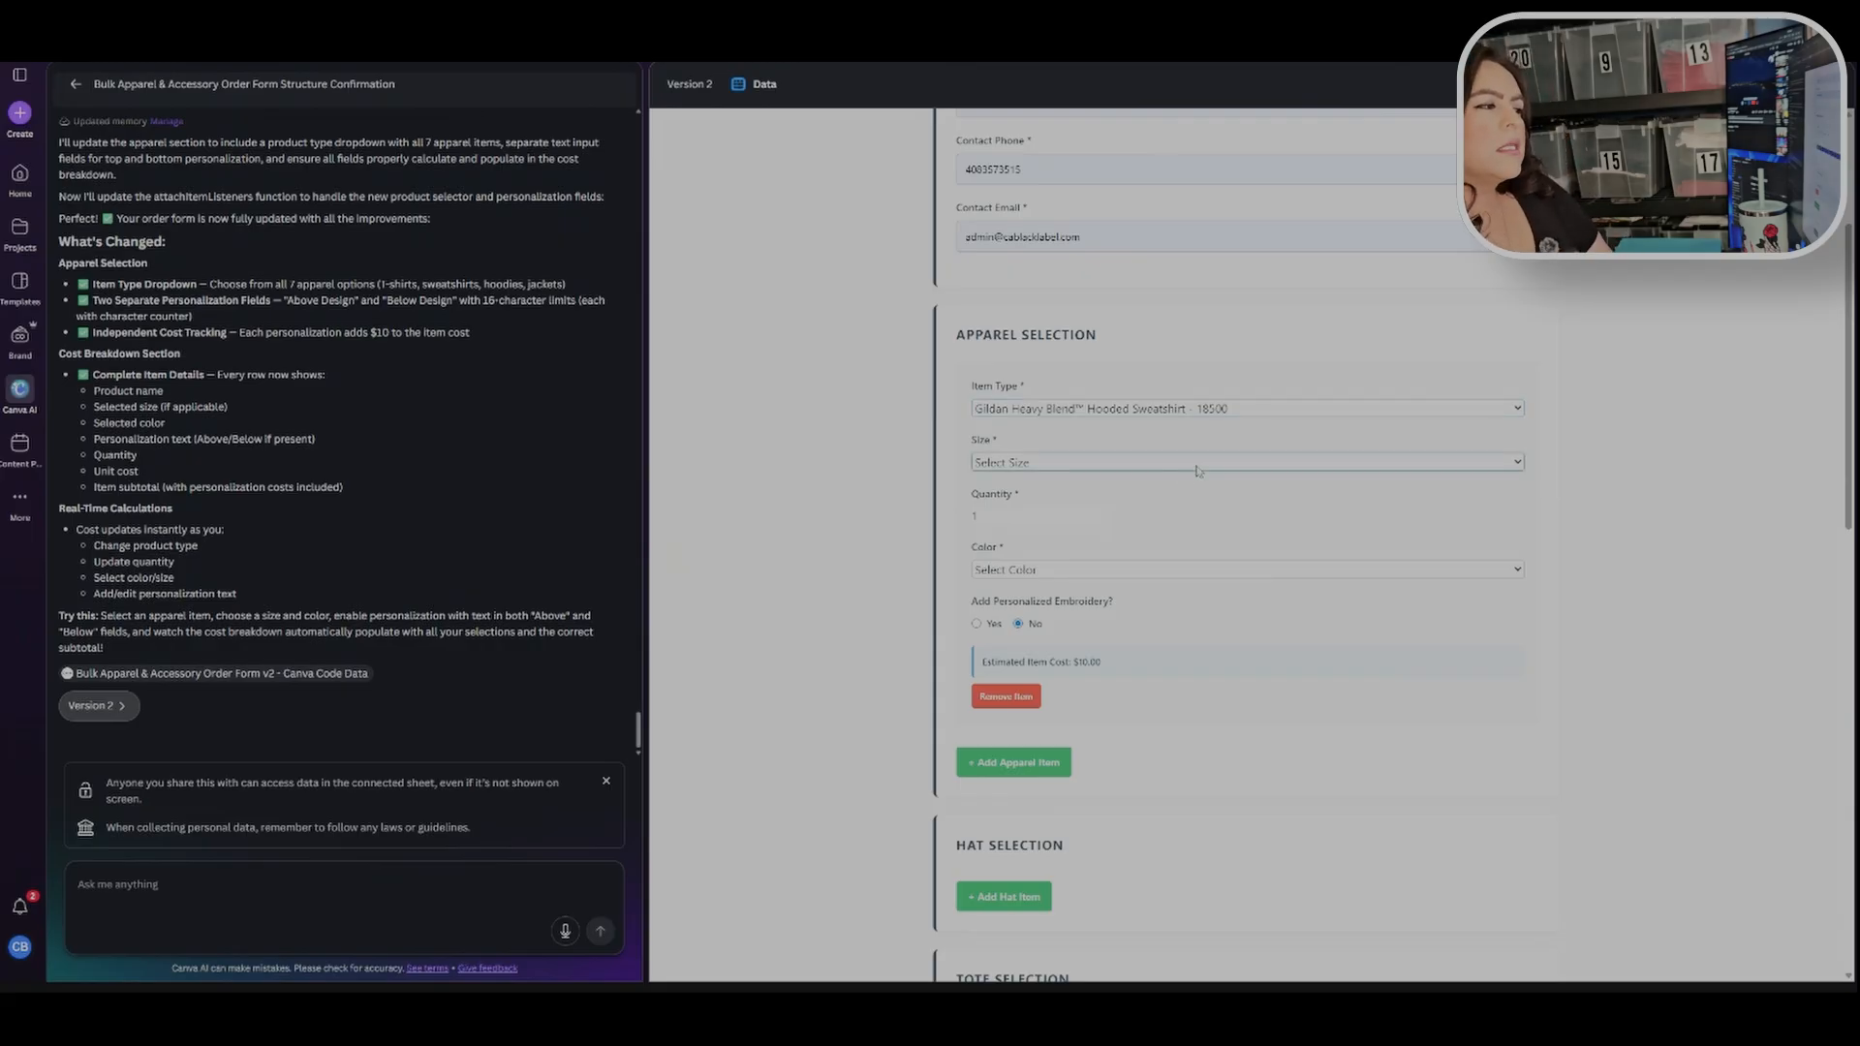
{"action": "left_click", "coordinate": [1196, 469]}
{"action": "left_click", "coordinate": [1196, 528]}
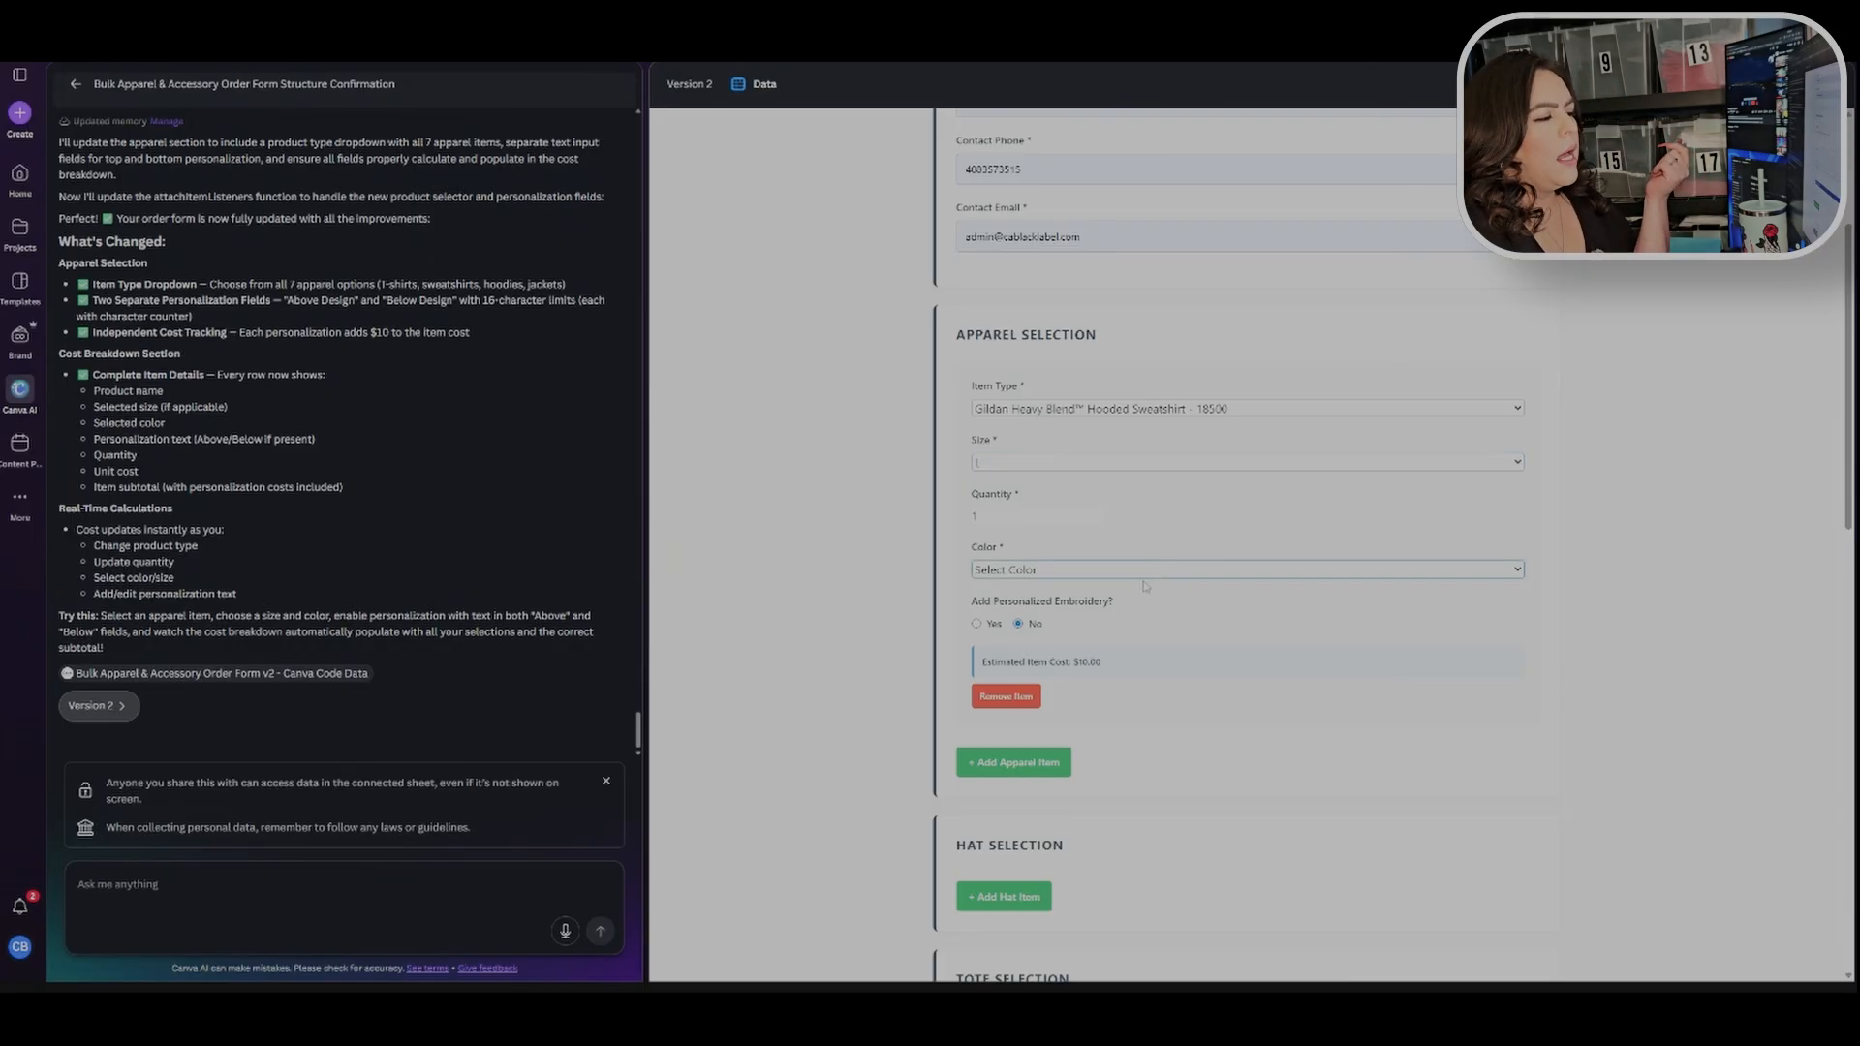
{"action": "left_click", "coordinate": [1013, 603]}
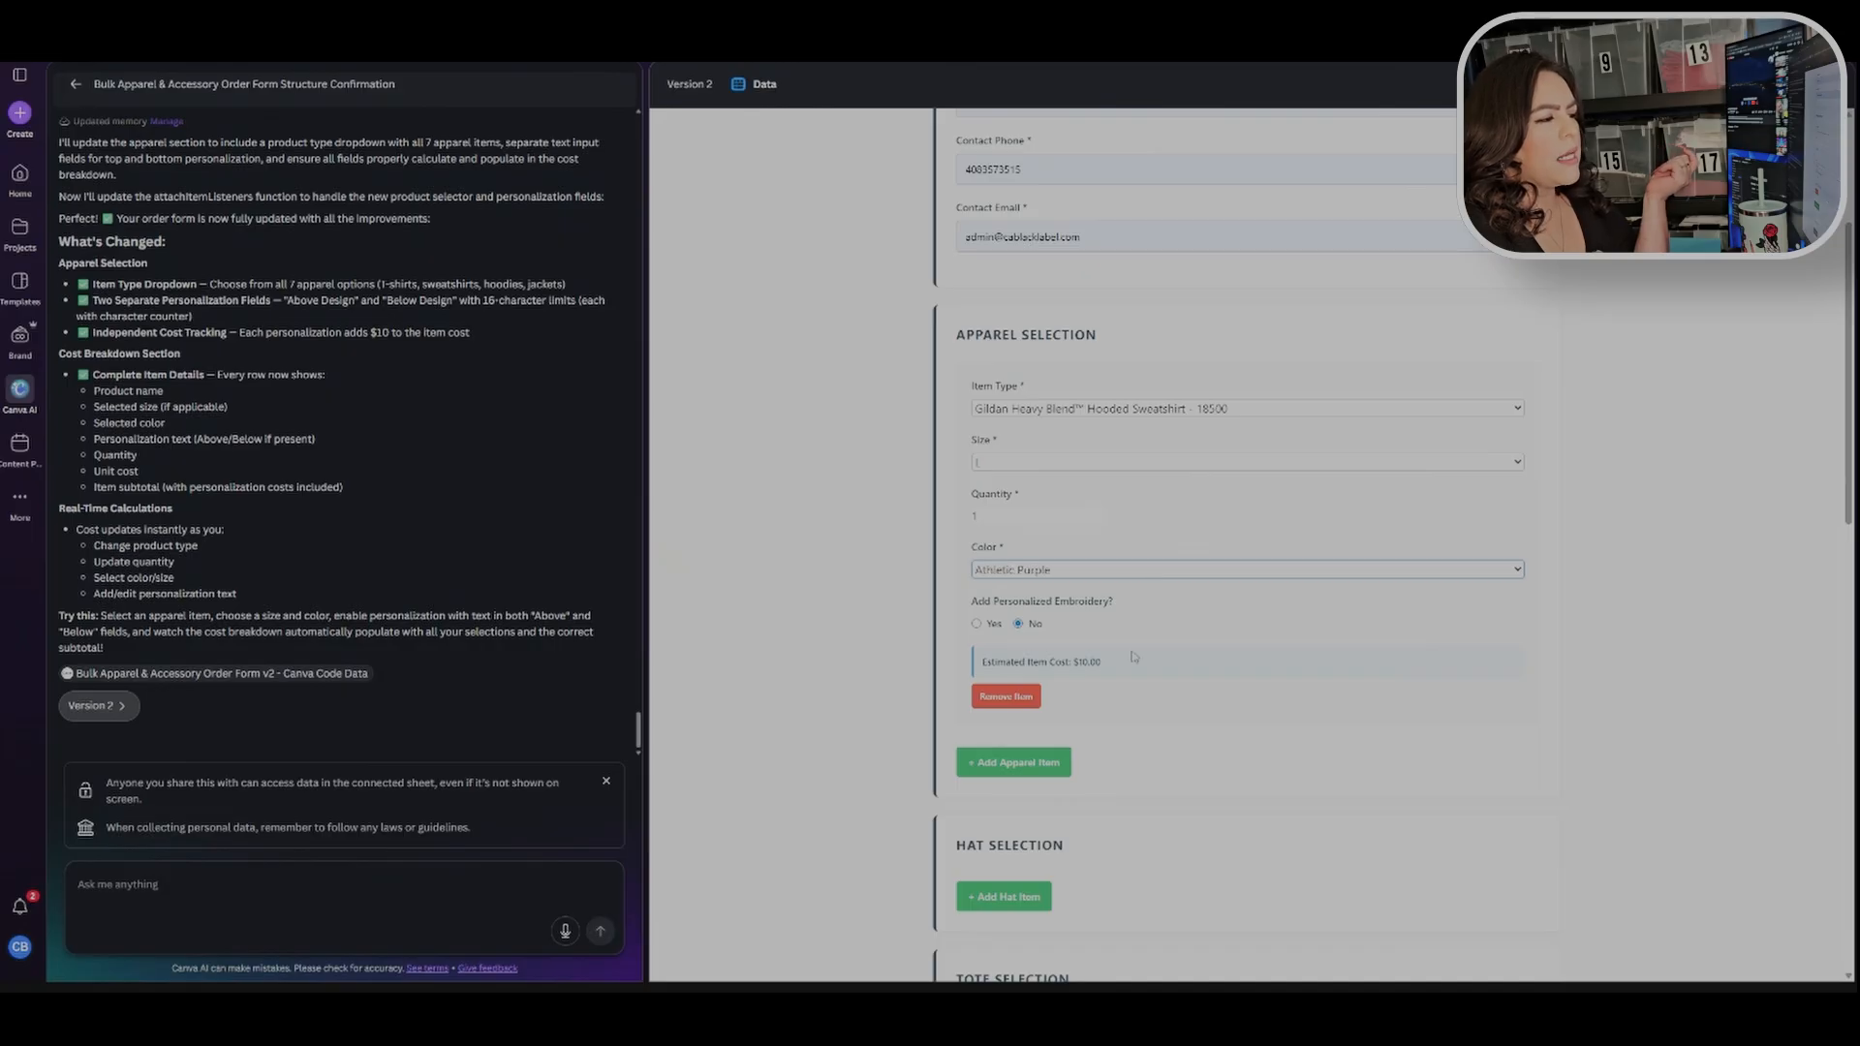
Step: Enable personalized embroidery on the sweatshirt with "I love" above the design and "Hot Dogs" below it
{"action": "scroll", "coordinate": [1069, 572], "scroll_direction": "down", "scroll_amount": 2}
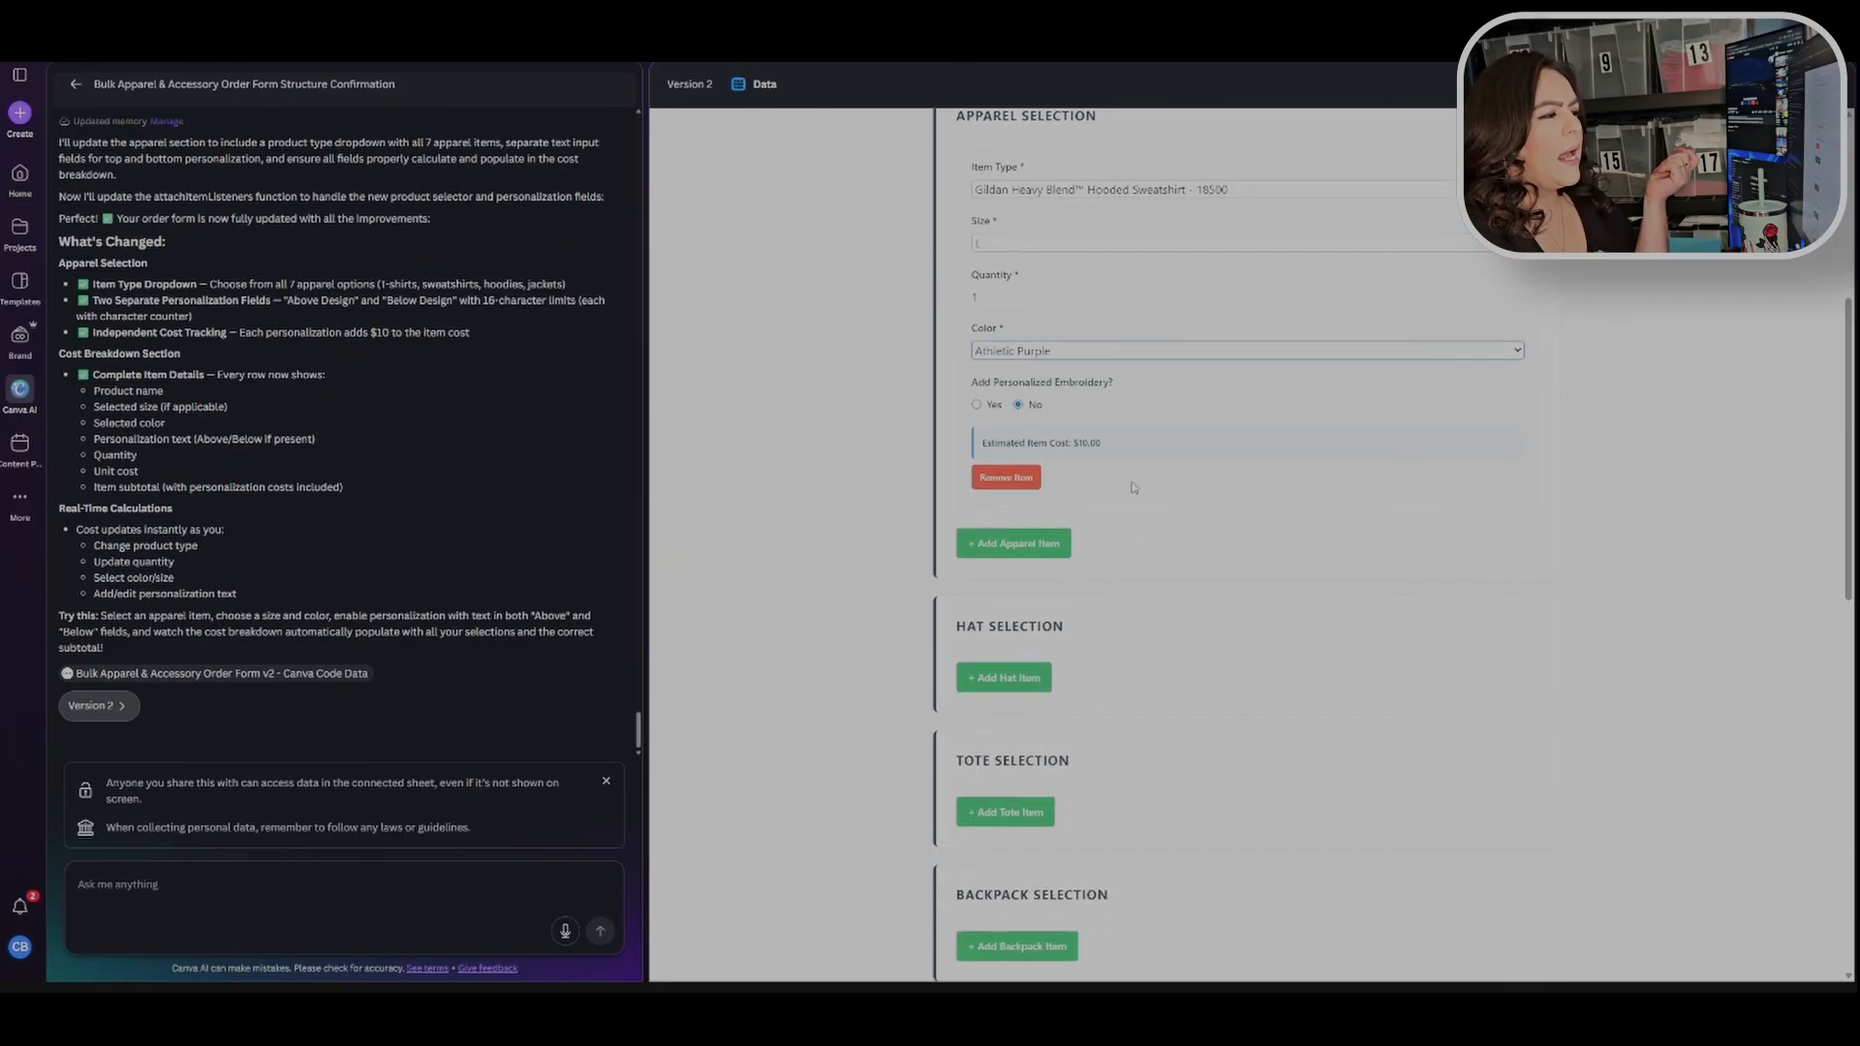
{"action": "left_click", "coordinate": [977, 406]}
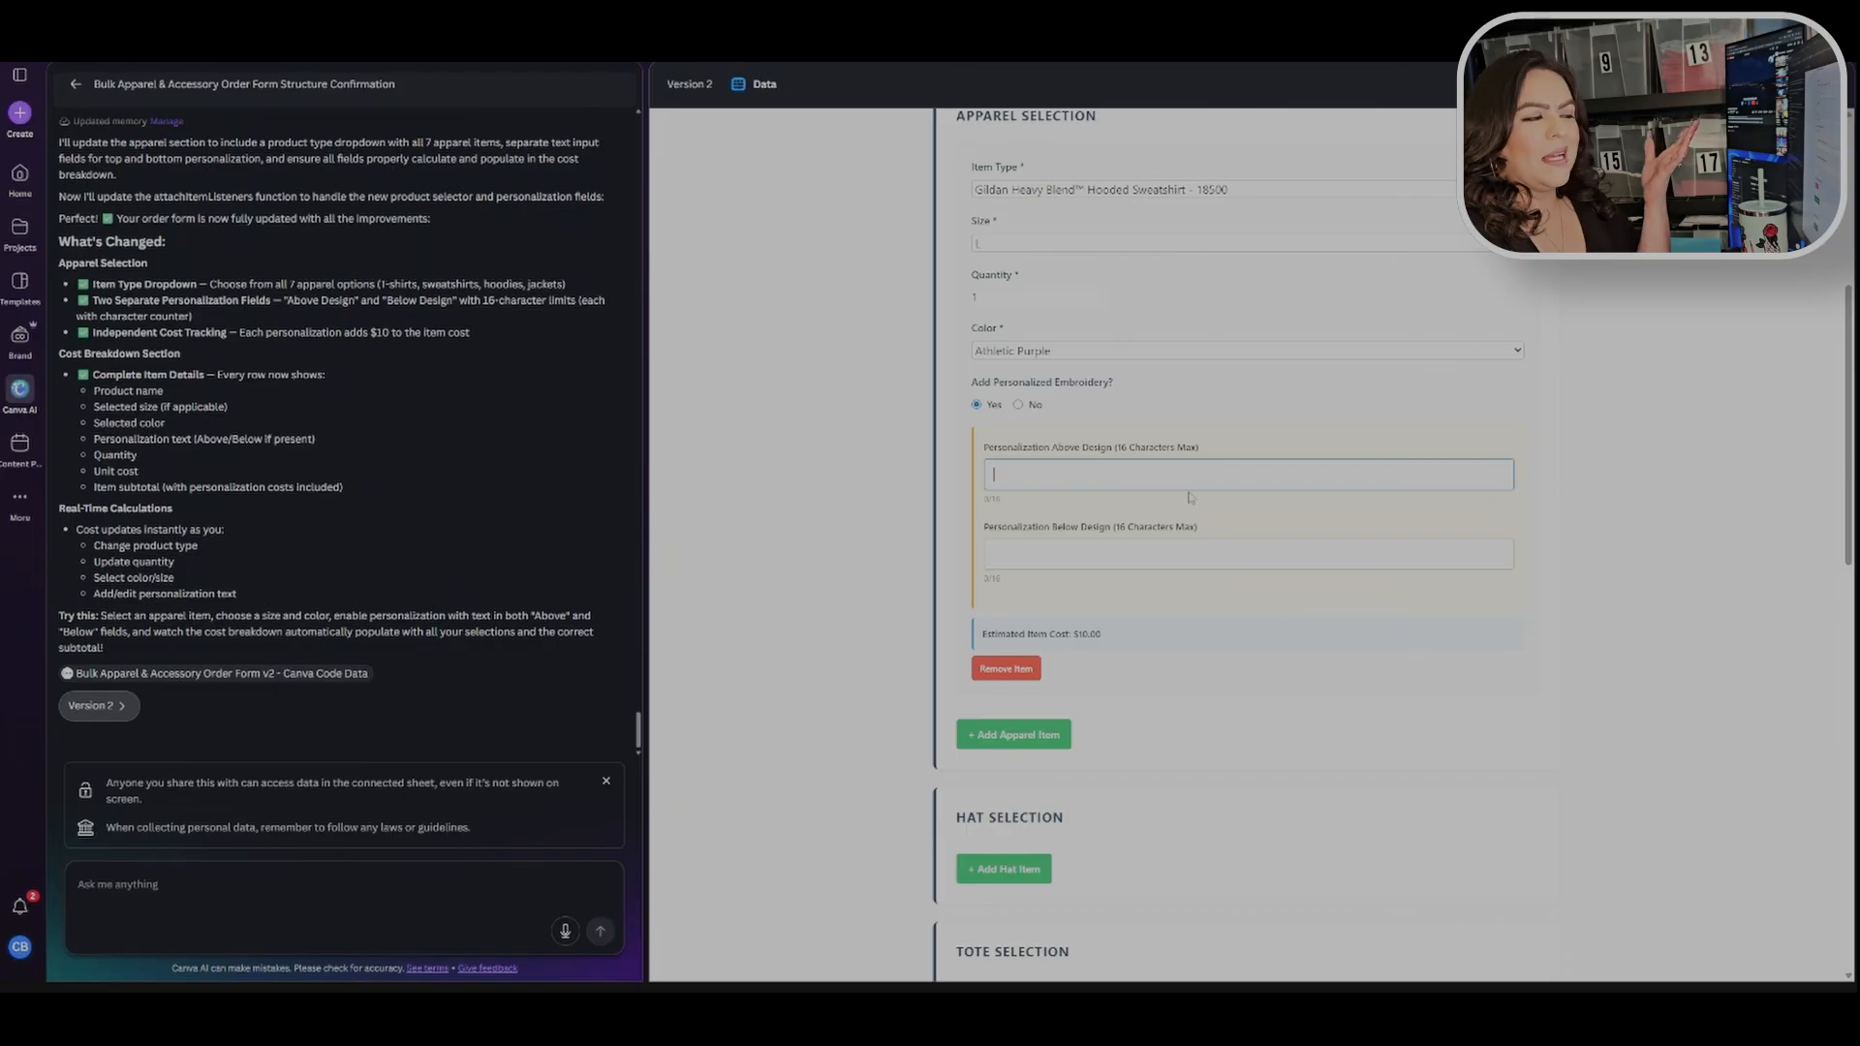
{"action": "left_click", "coordinate": [993, 554]}
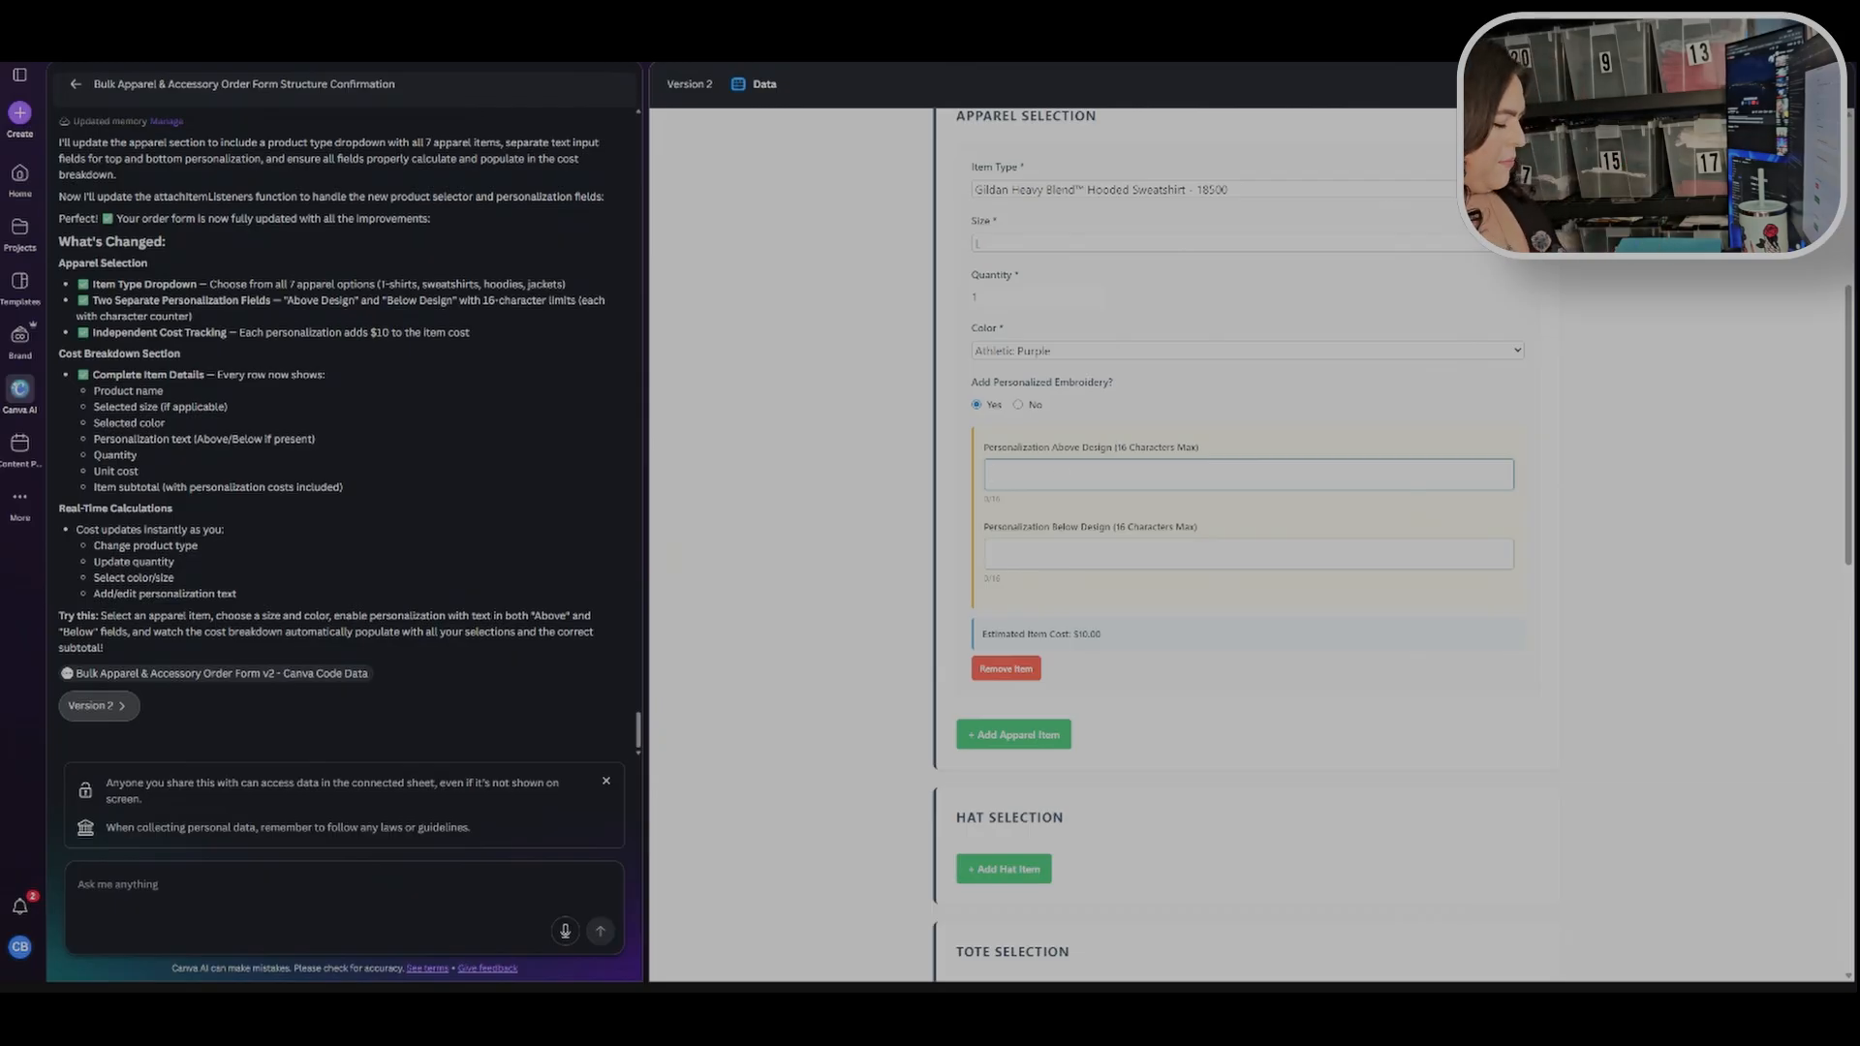
{"action": "type", "text": "love"}
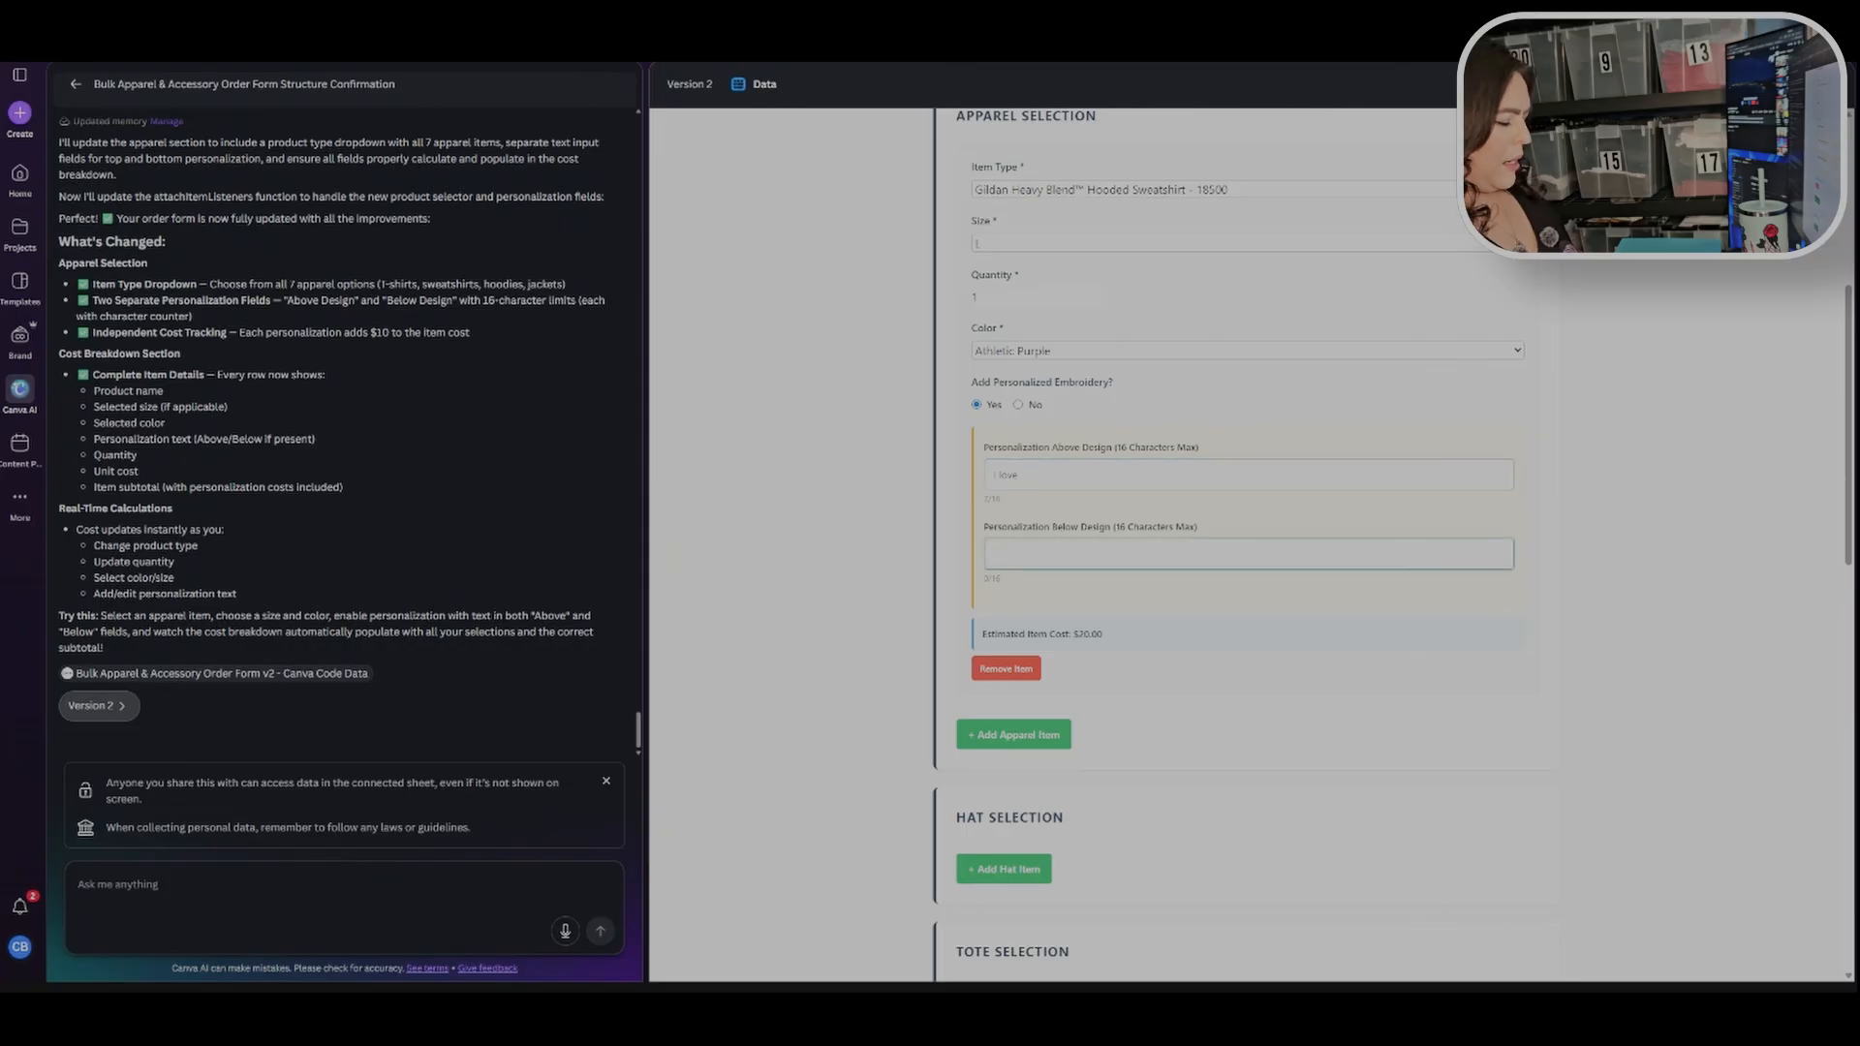
{"action": "type", "text": "You"}
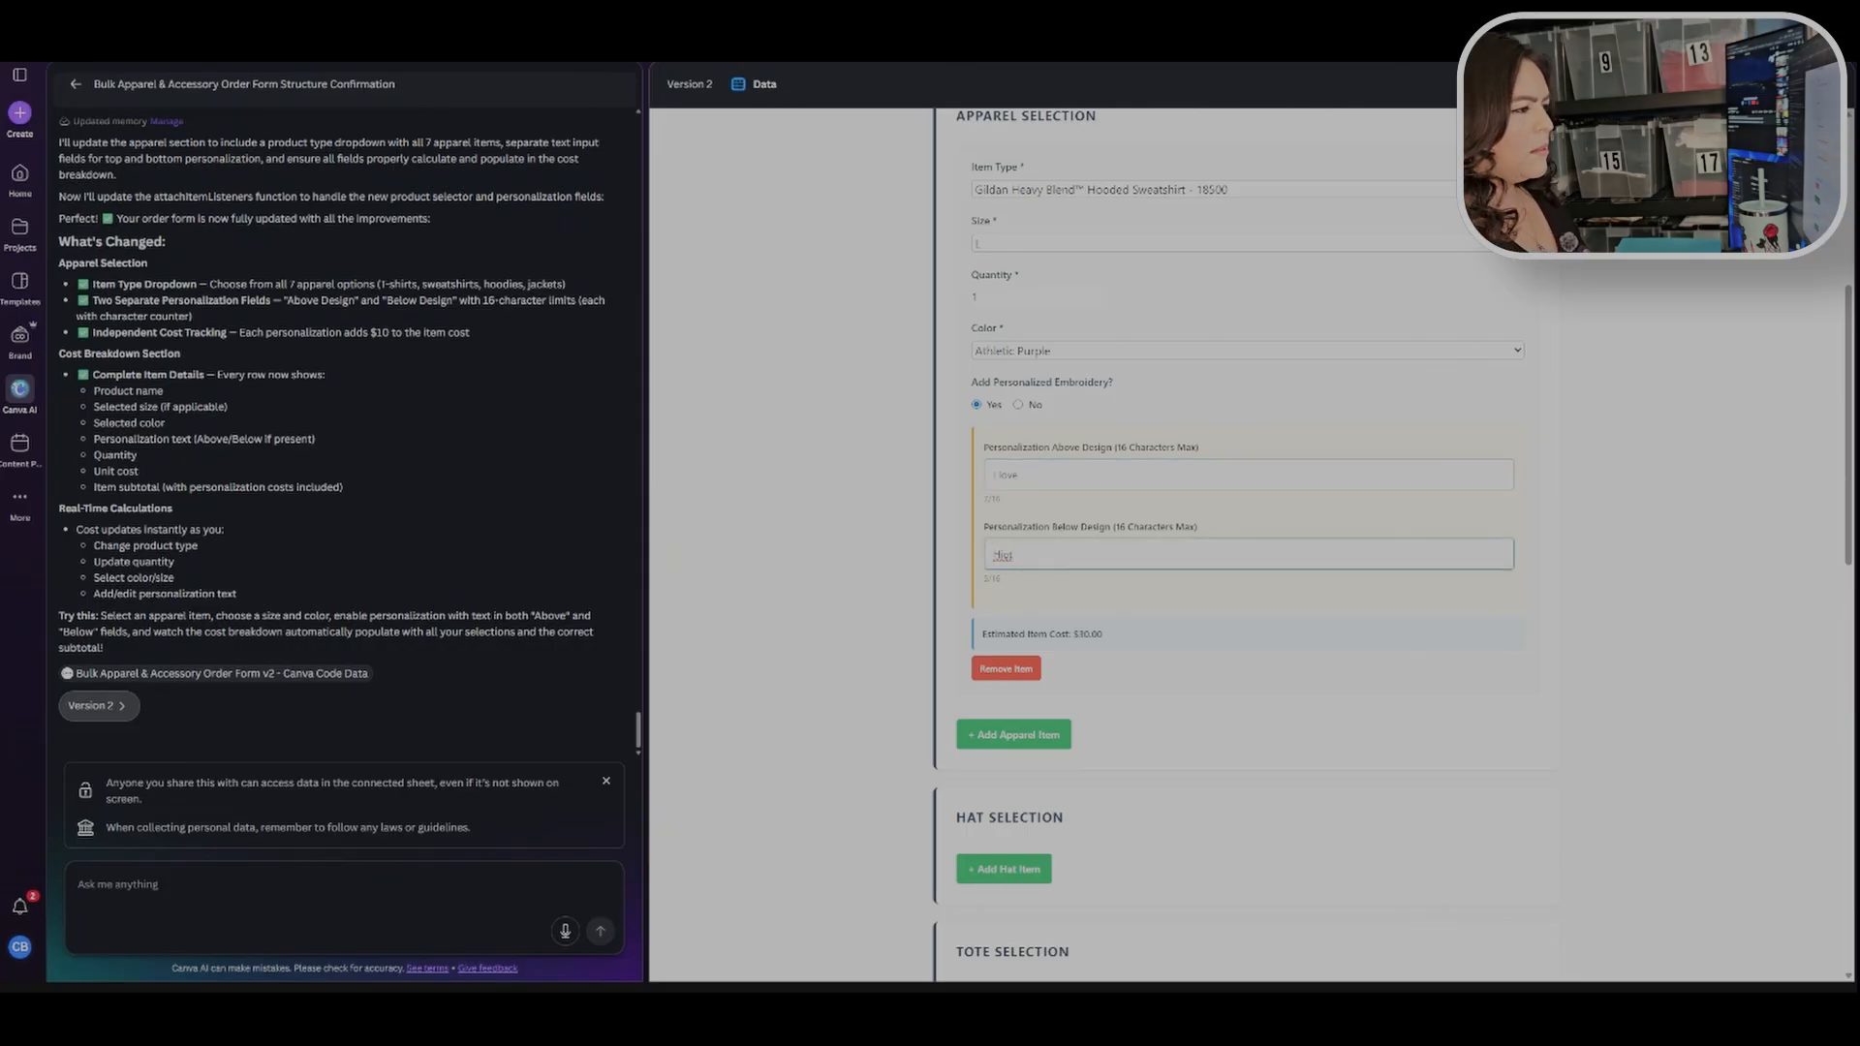
{"action": "key", "text": "BackSpace"}
{"action": "key", "text": "BackSpace"}
{"action": "type", "text": "t Dogs"}
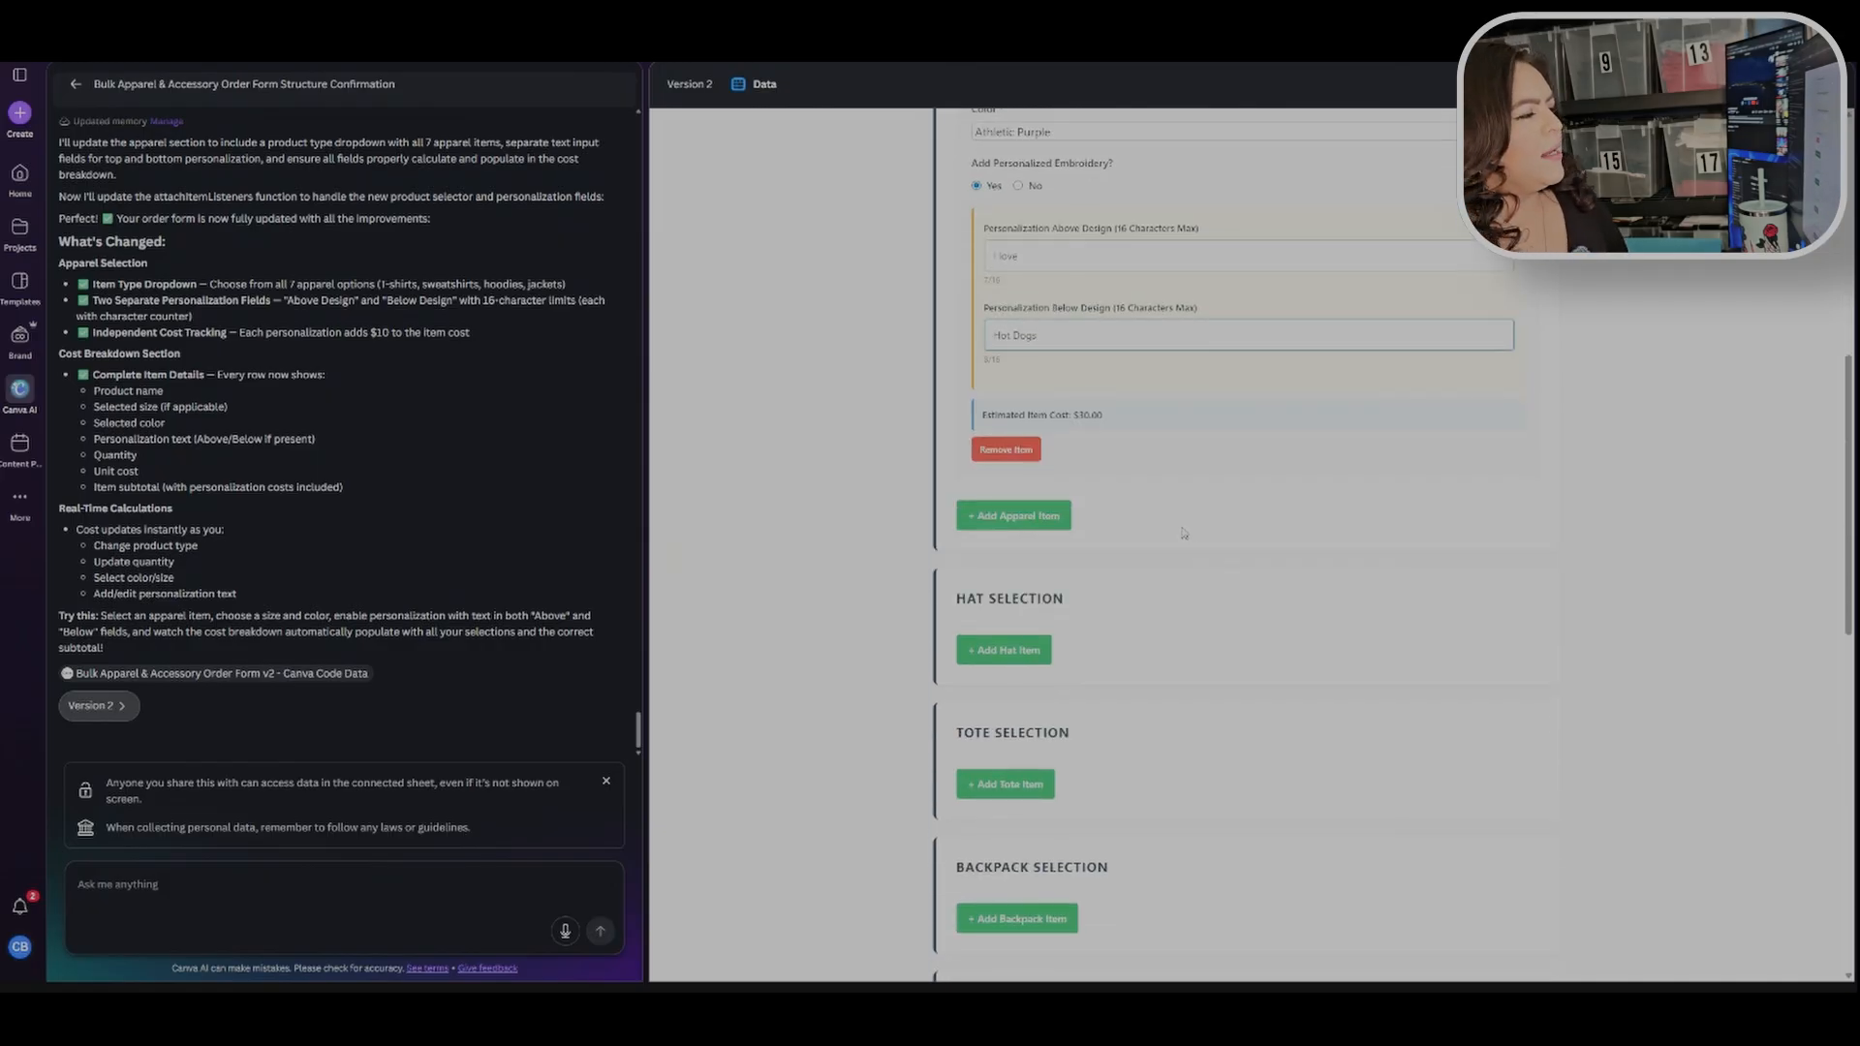
Step: Add a second apparel item and raise the sweatshirt's quantity to 2
{"action": "scroll", "coordinate": [1129, 496], "scroll_direction": "down", "scroll_amount": 2}
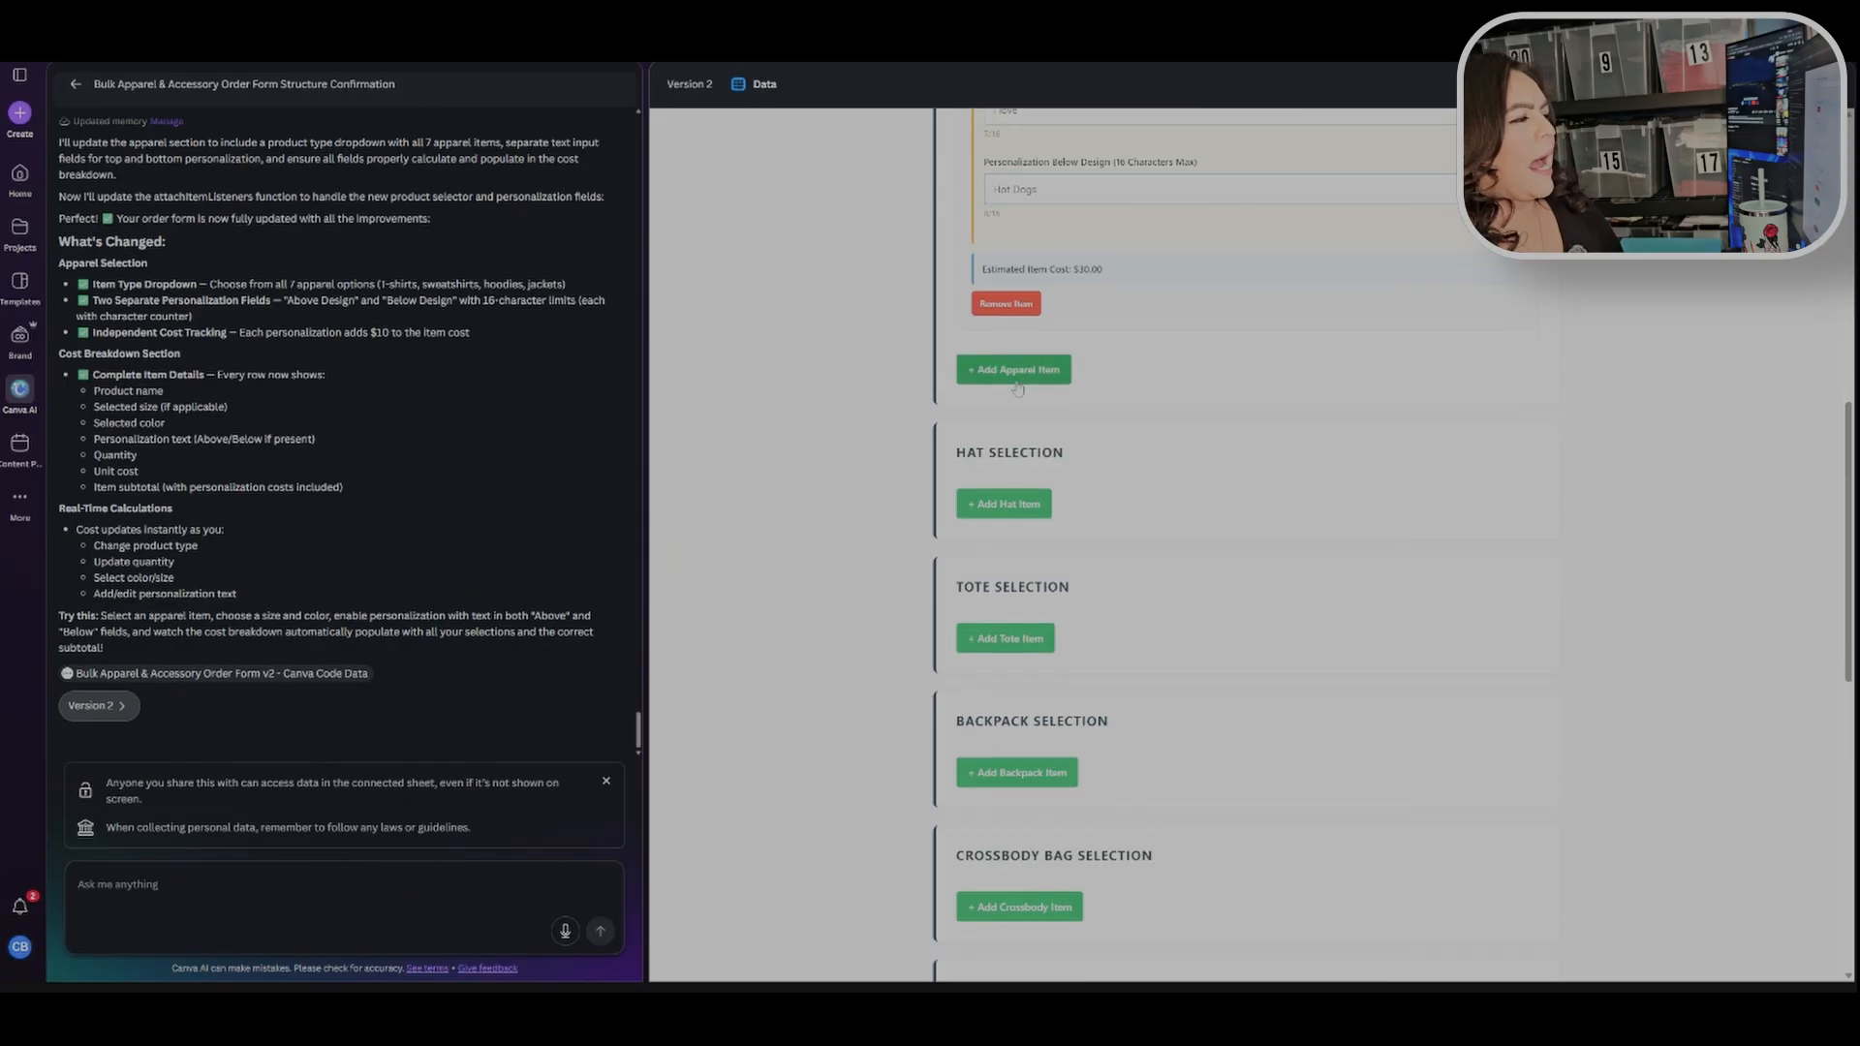
{"action": "left_click", "coordinate": [1017, 381]}
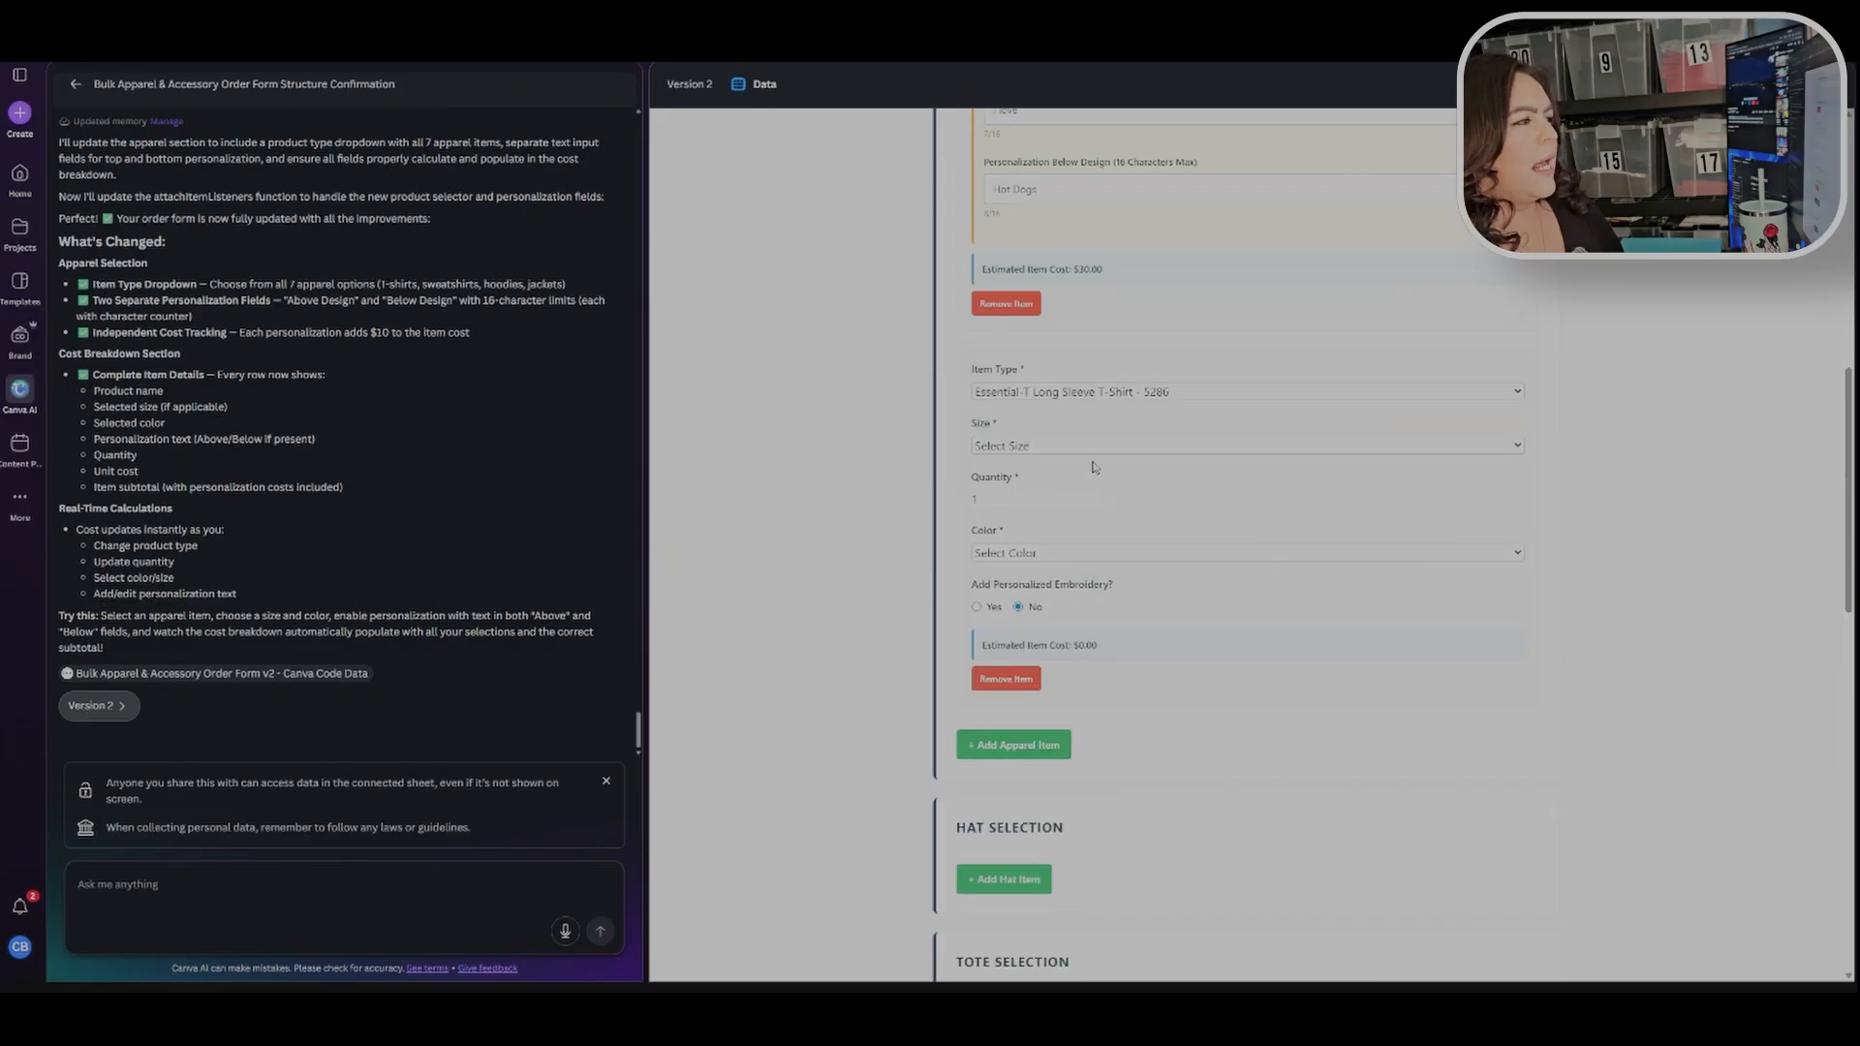
{"action": "scroll", "coordinate": [1105, 456], "scroll_direction": "up", "scroll_amount": 5}
{"action": "left_click", "coordinate": [1098, 294]}
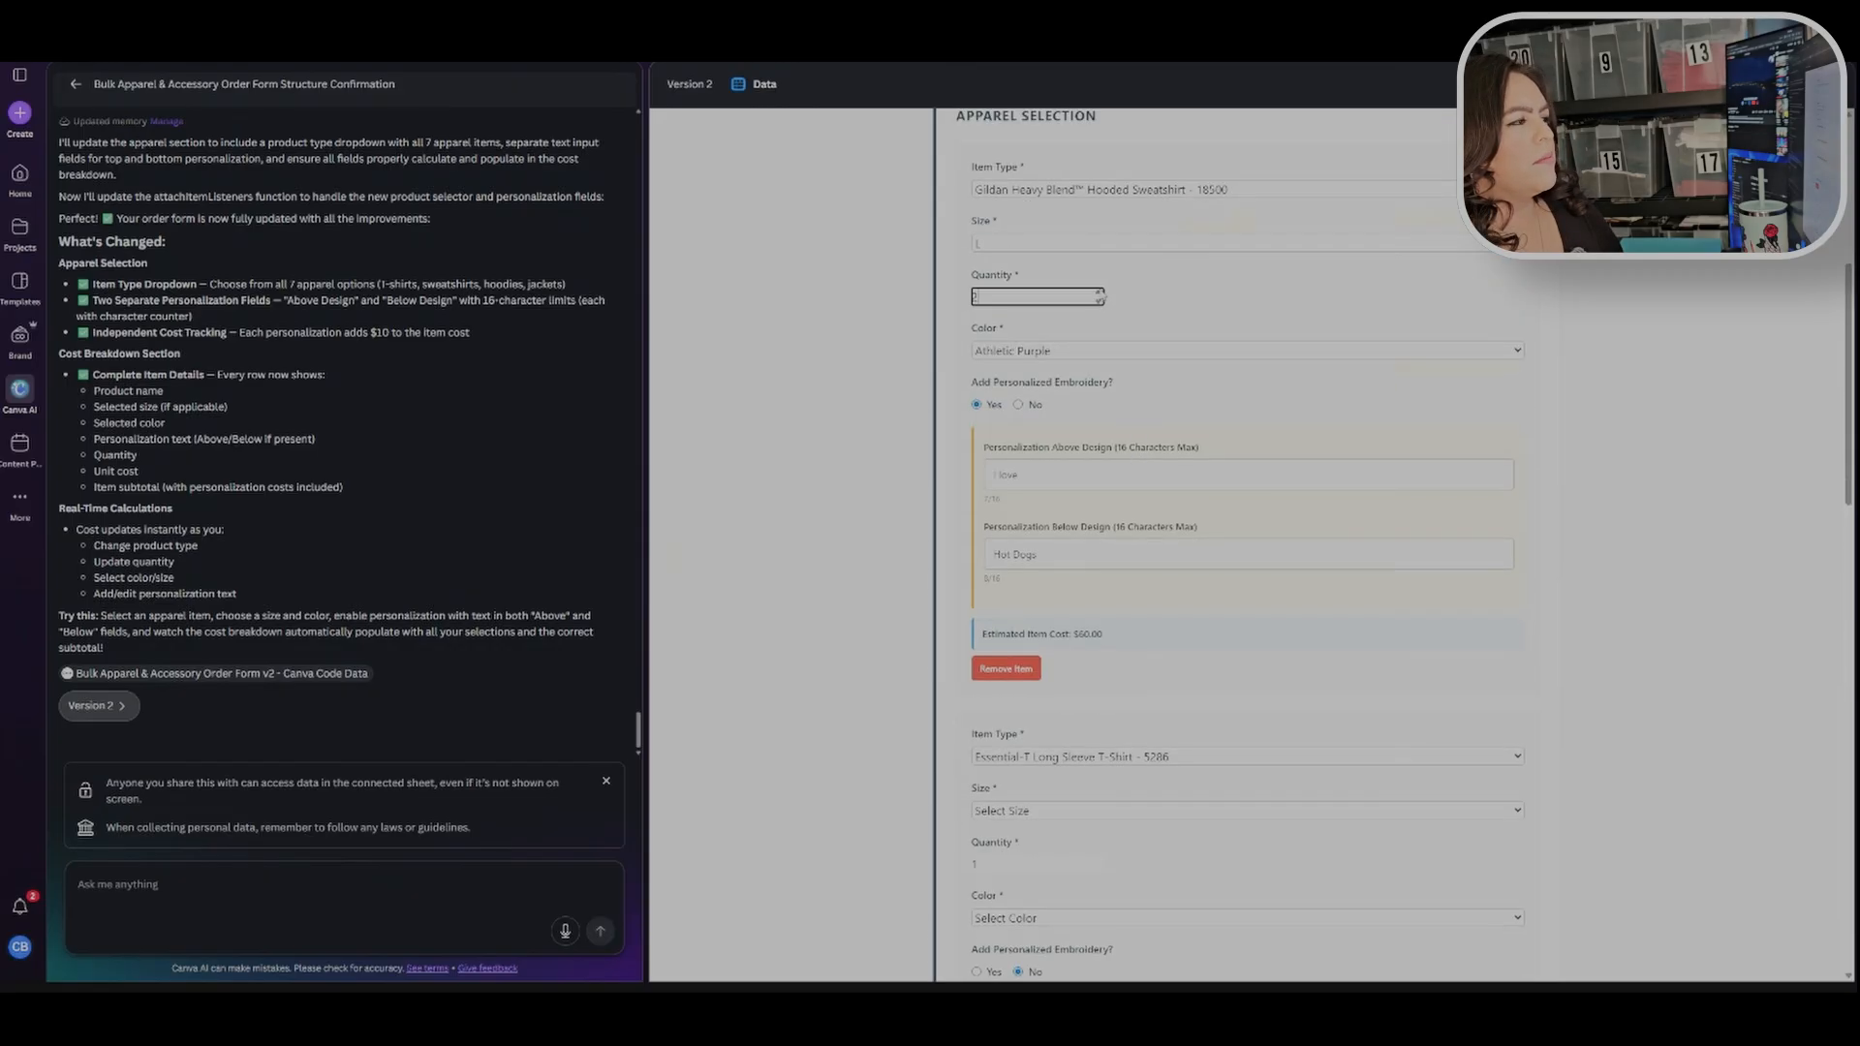
Step: Set the second item to Sport-Tek Women's Hooded Soft Shell Jacket - LST980 in size S and open its color choices
{"action": "scroll", "coordinate": [1240, 485], "scroll_direction": "down", "scroll_amount": 3}
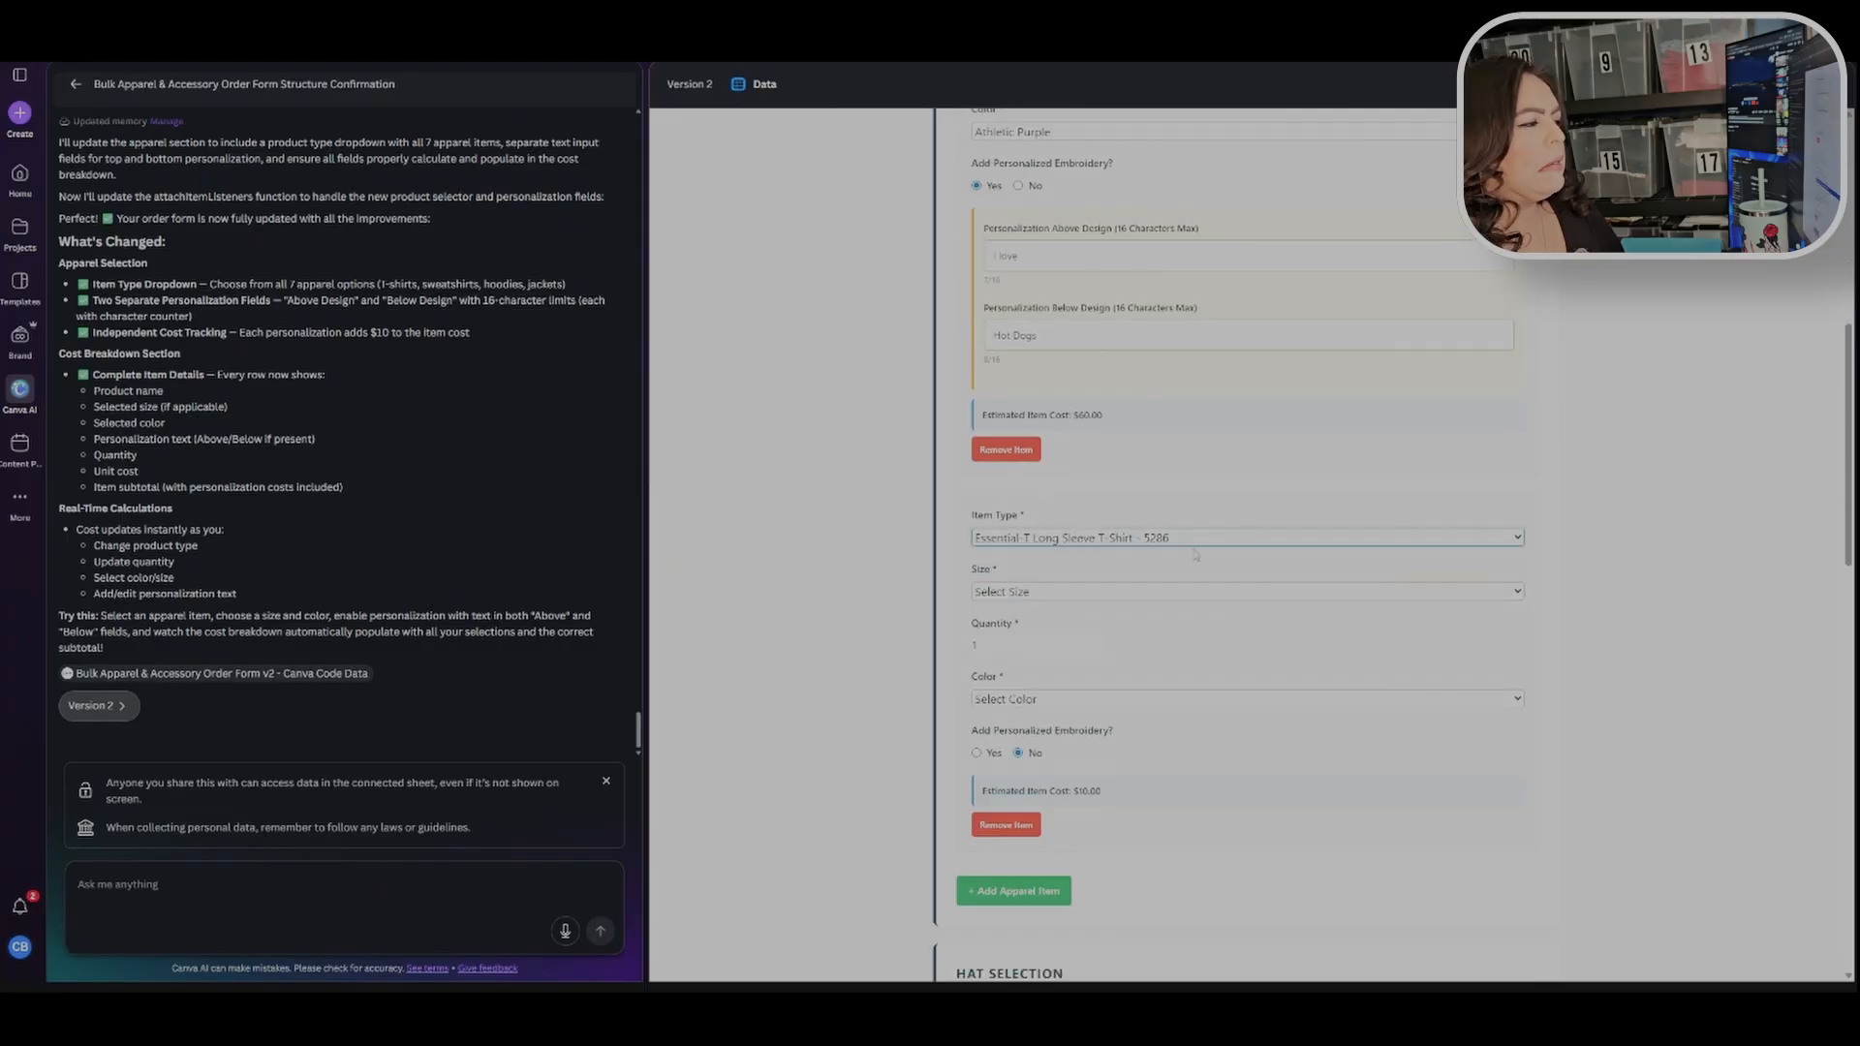
{"action": "left_click", "coordinate": [1156, 693]}
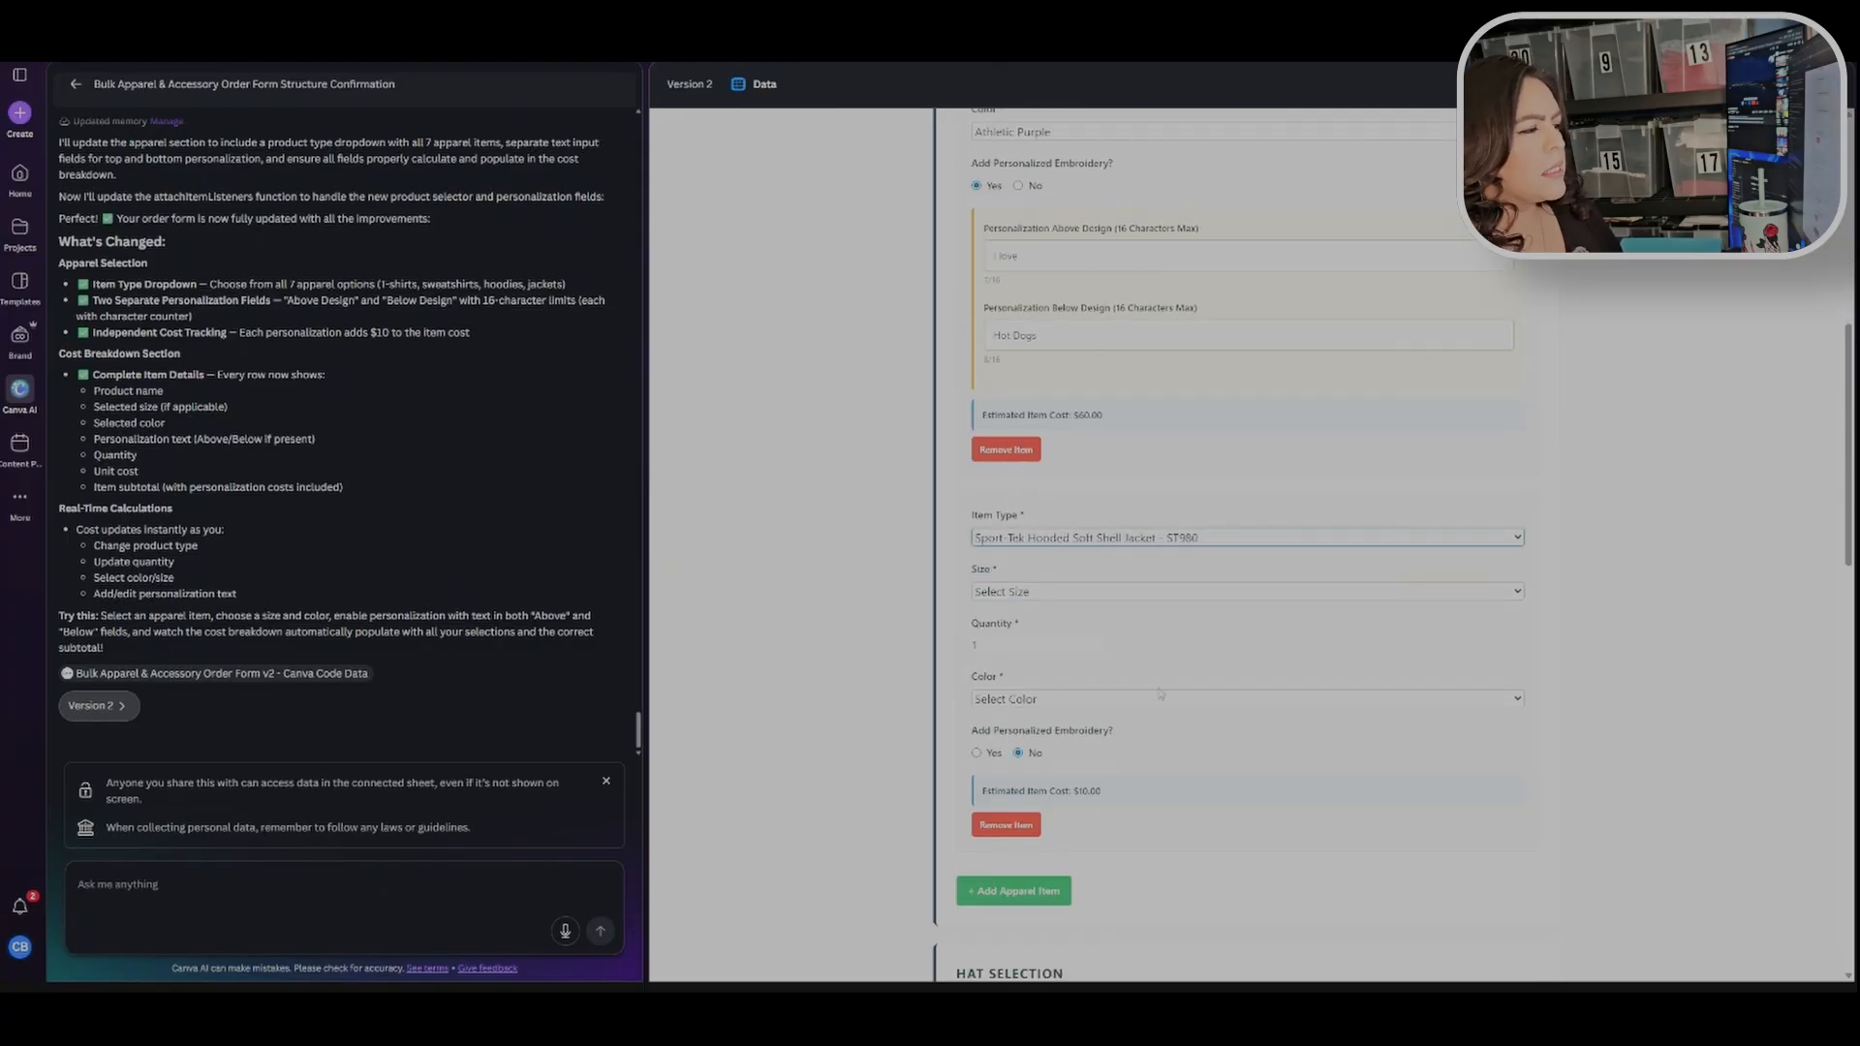
{"action": "left_click", "coordinate": [1197, 544]}
{"action": "left_click", "coordinate": [1209, 703]}
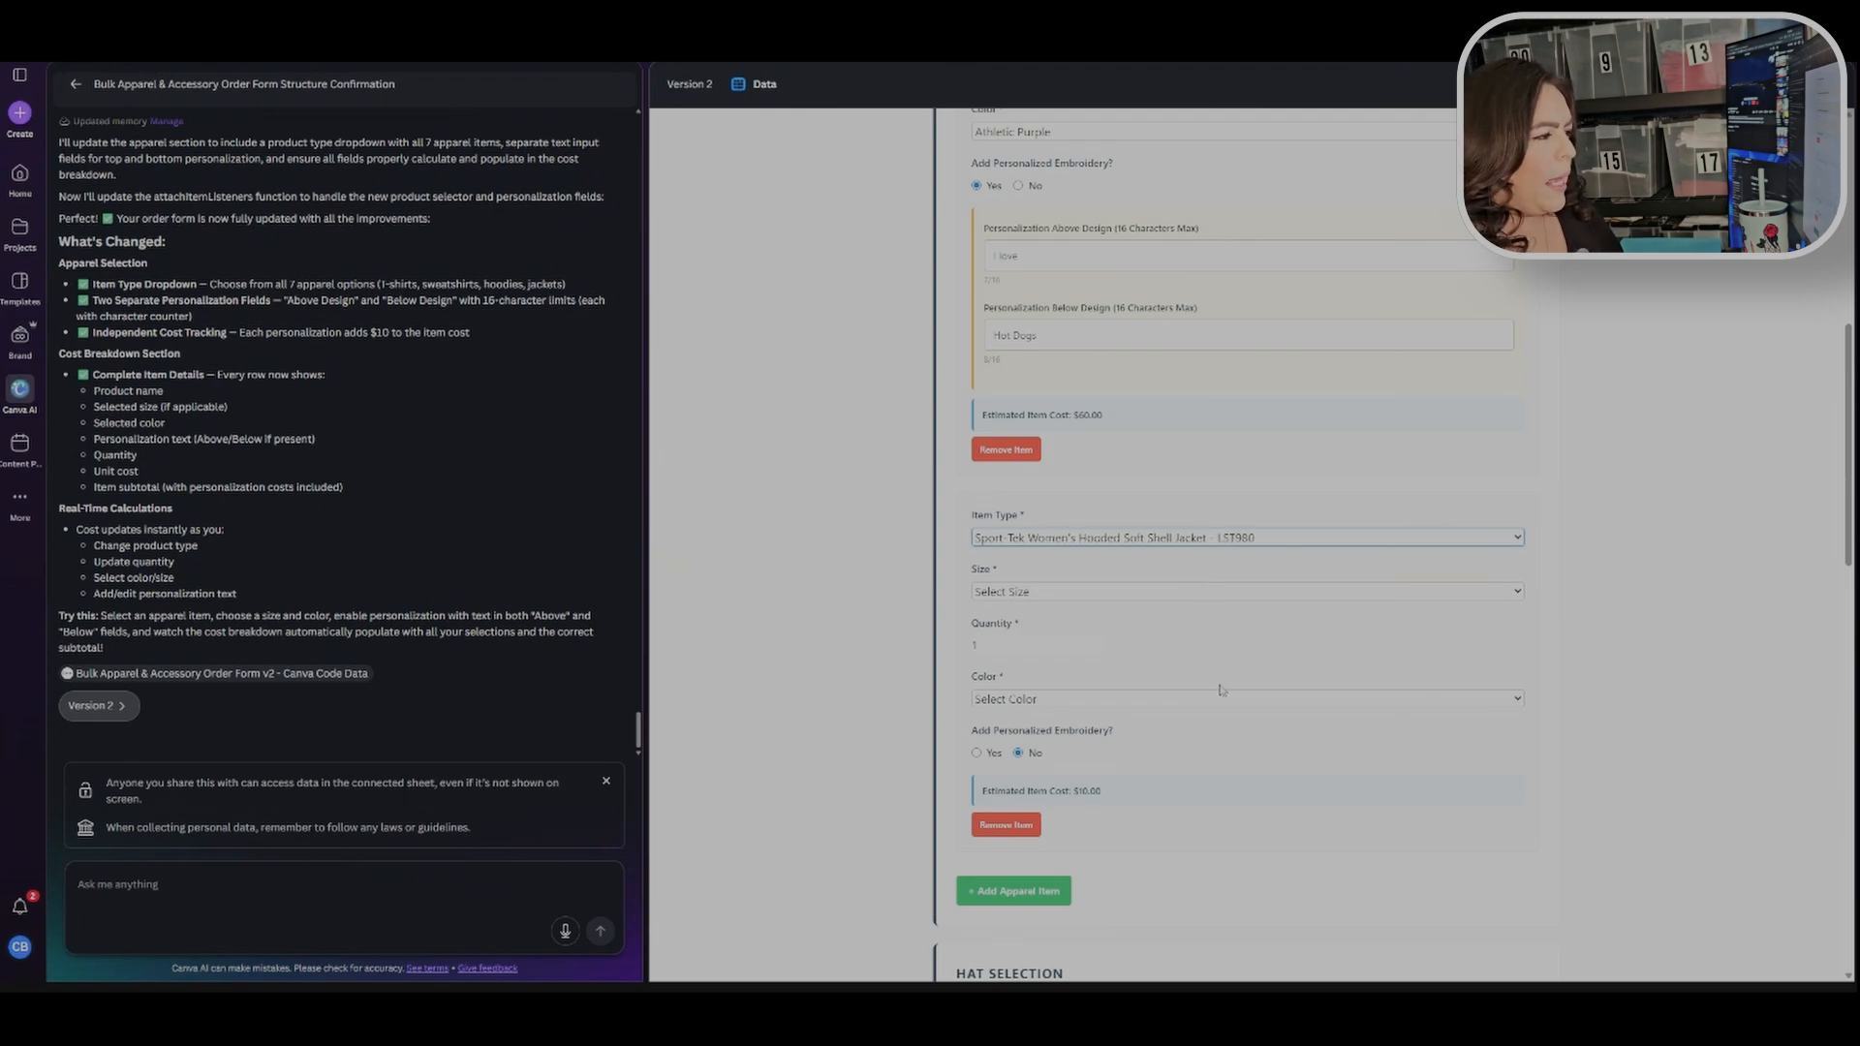
{"action": "left_click", "coordinate": [1126, 594]}
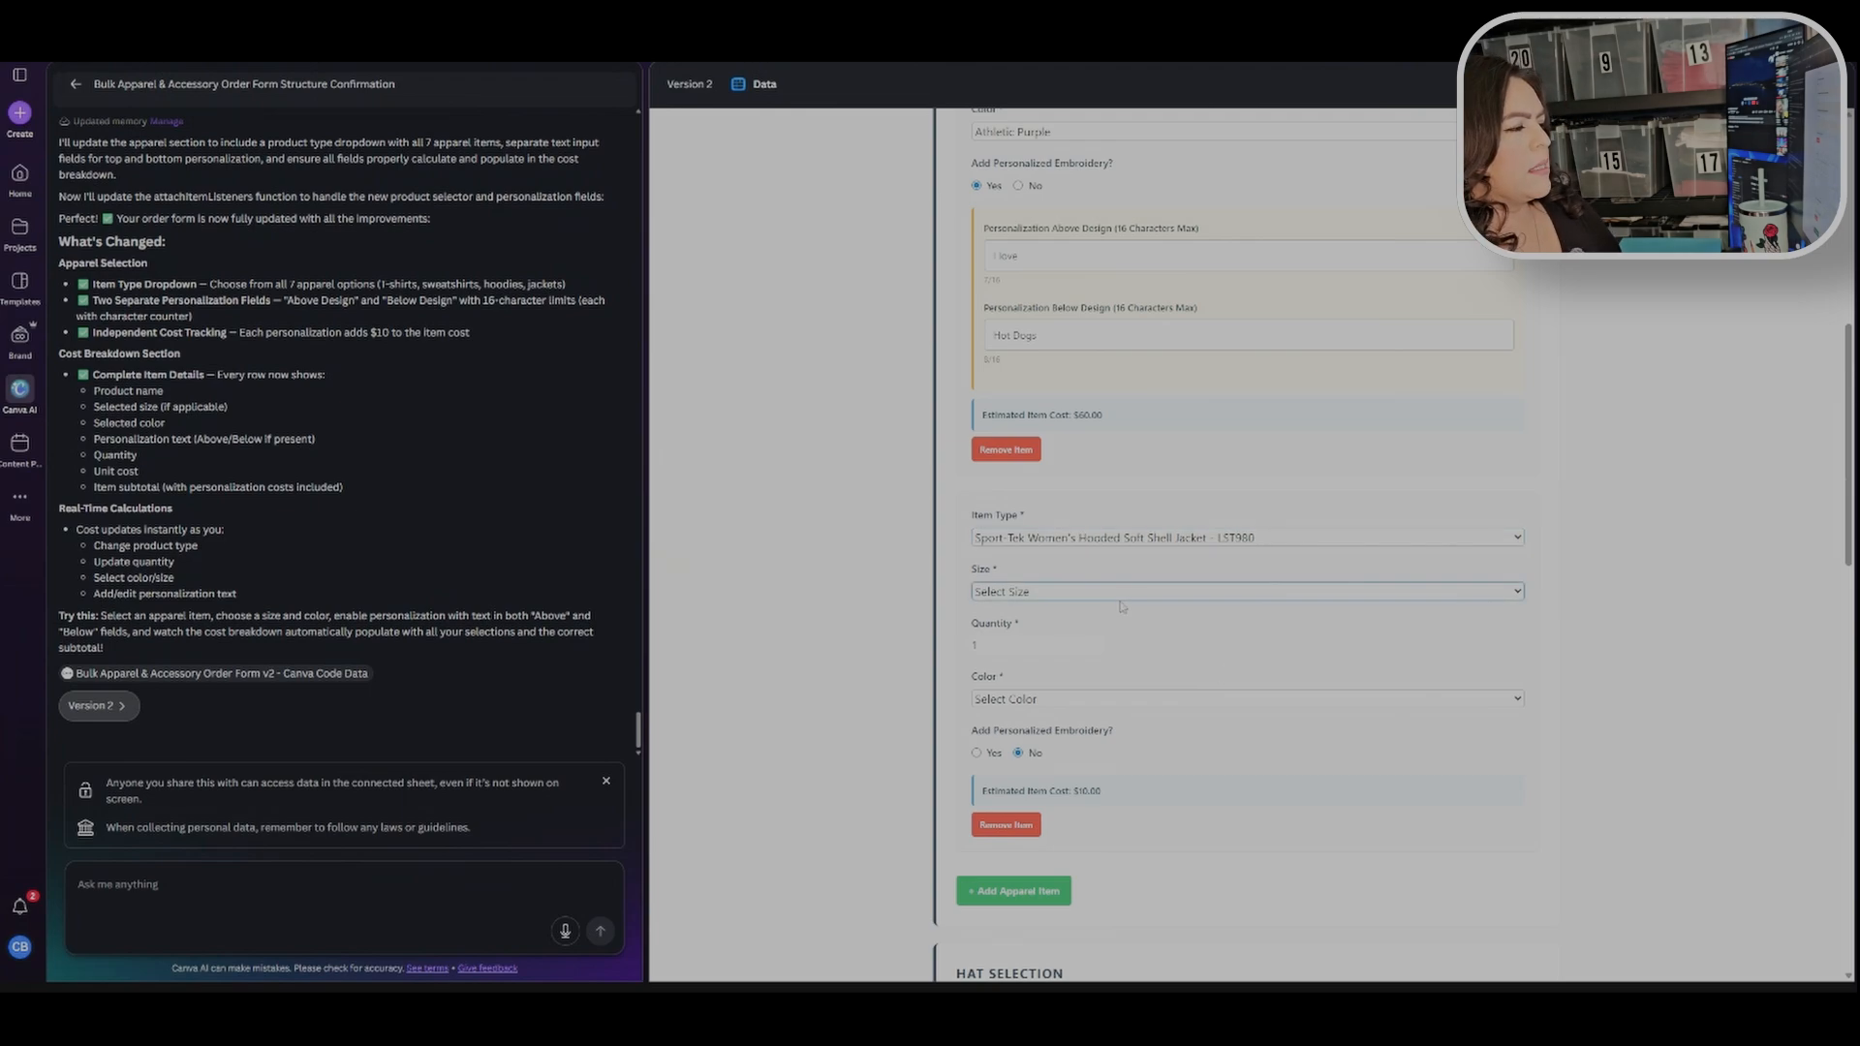
{"action": "left_click", "coordinate": [1130, 626]}
{"action": "left_click", "coordinate": [1087, 704]}
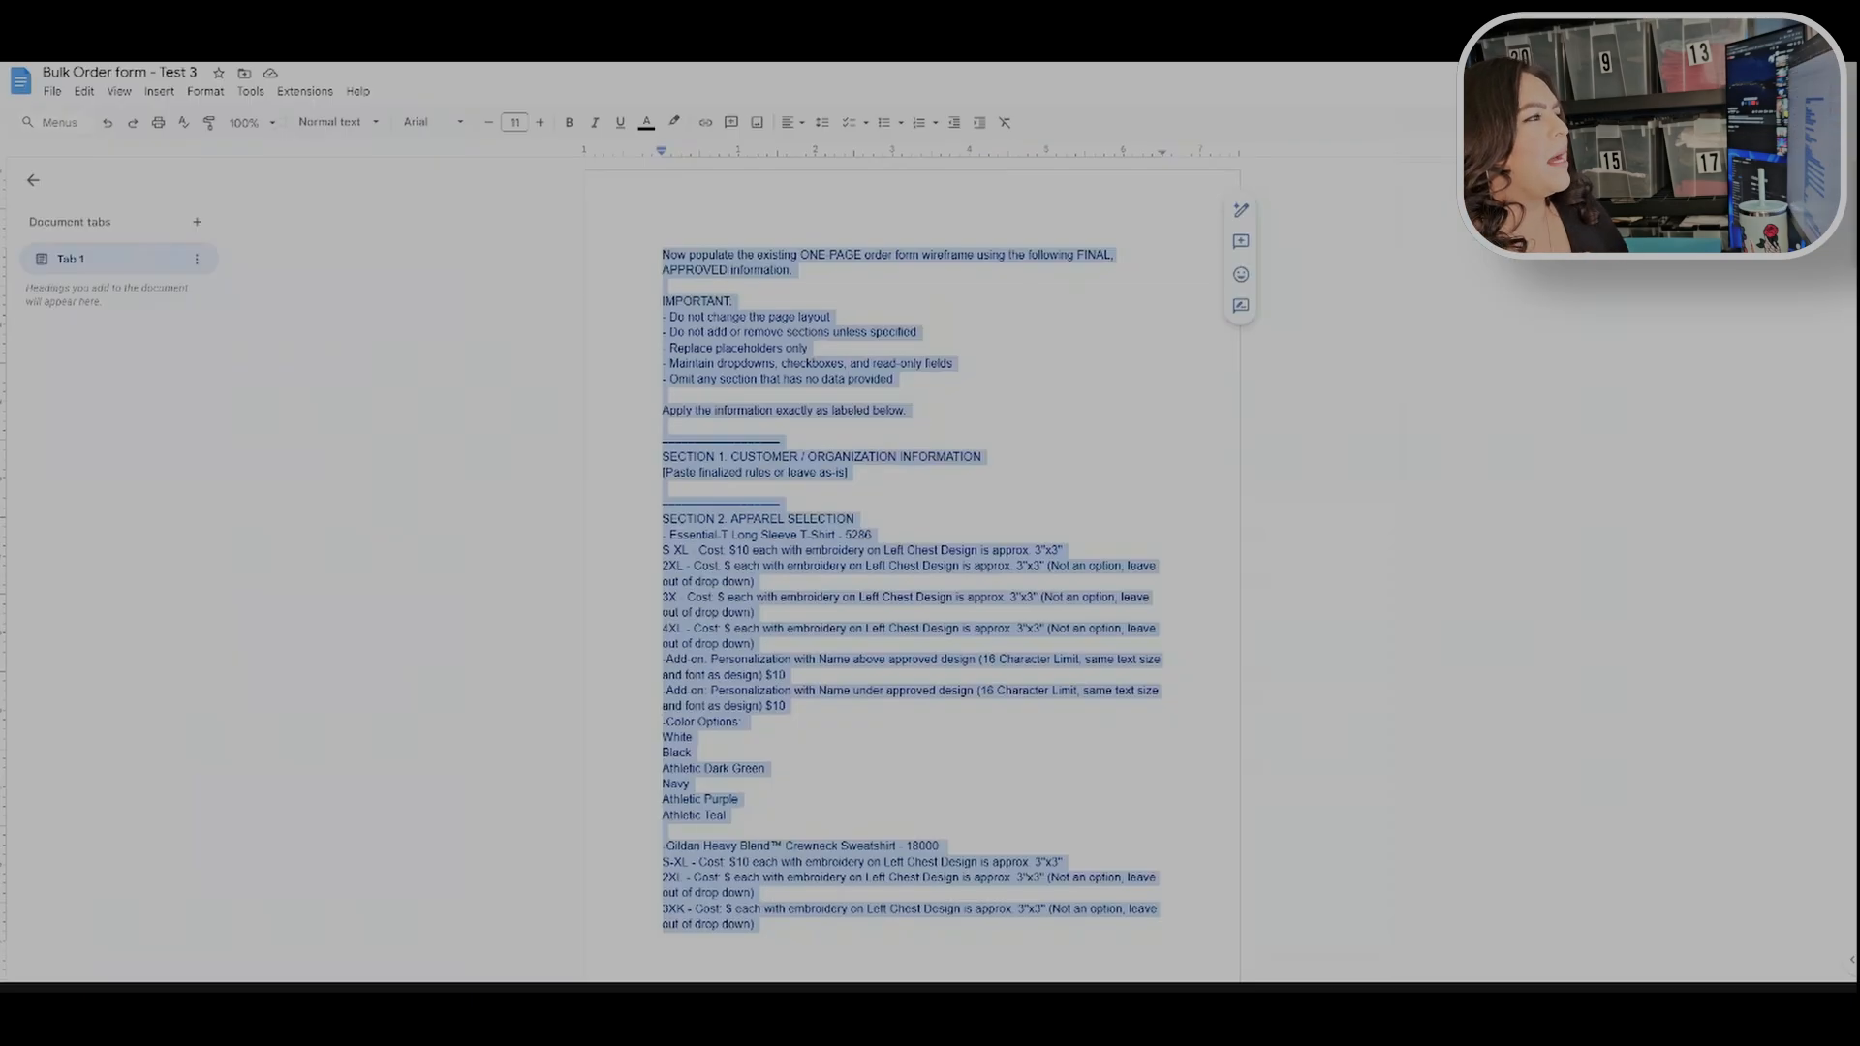
Step: In the Google Docs prompt document, review the color options listed under each apparel item in Section 2
{"action": "left_click", "coordinate": [1110, 598]}
{"action": "scroll", "coordinate": [1110, 598], "scroll_direction": "down", "scroll_amount": 3}
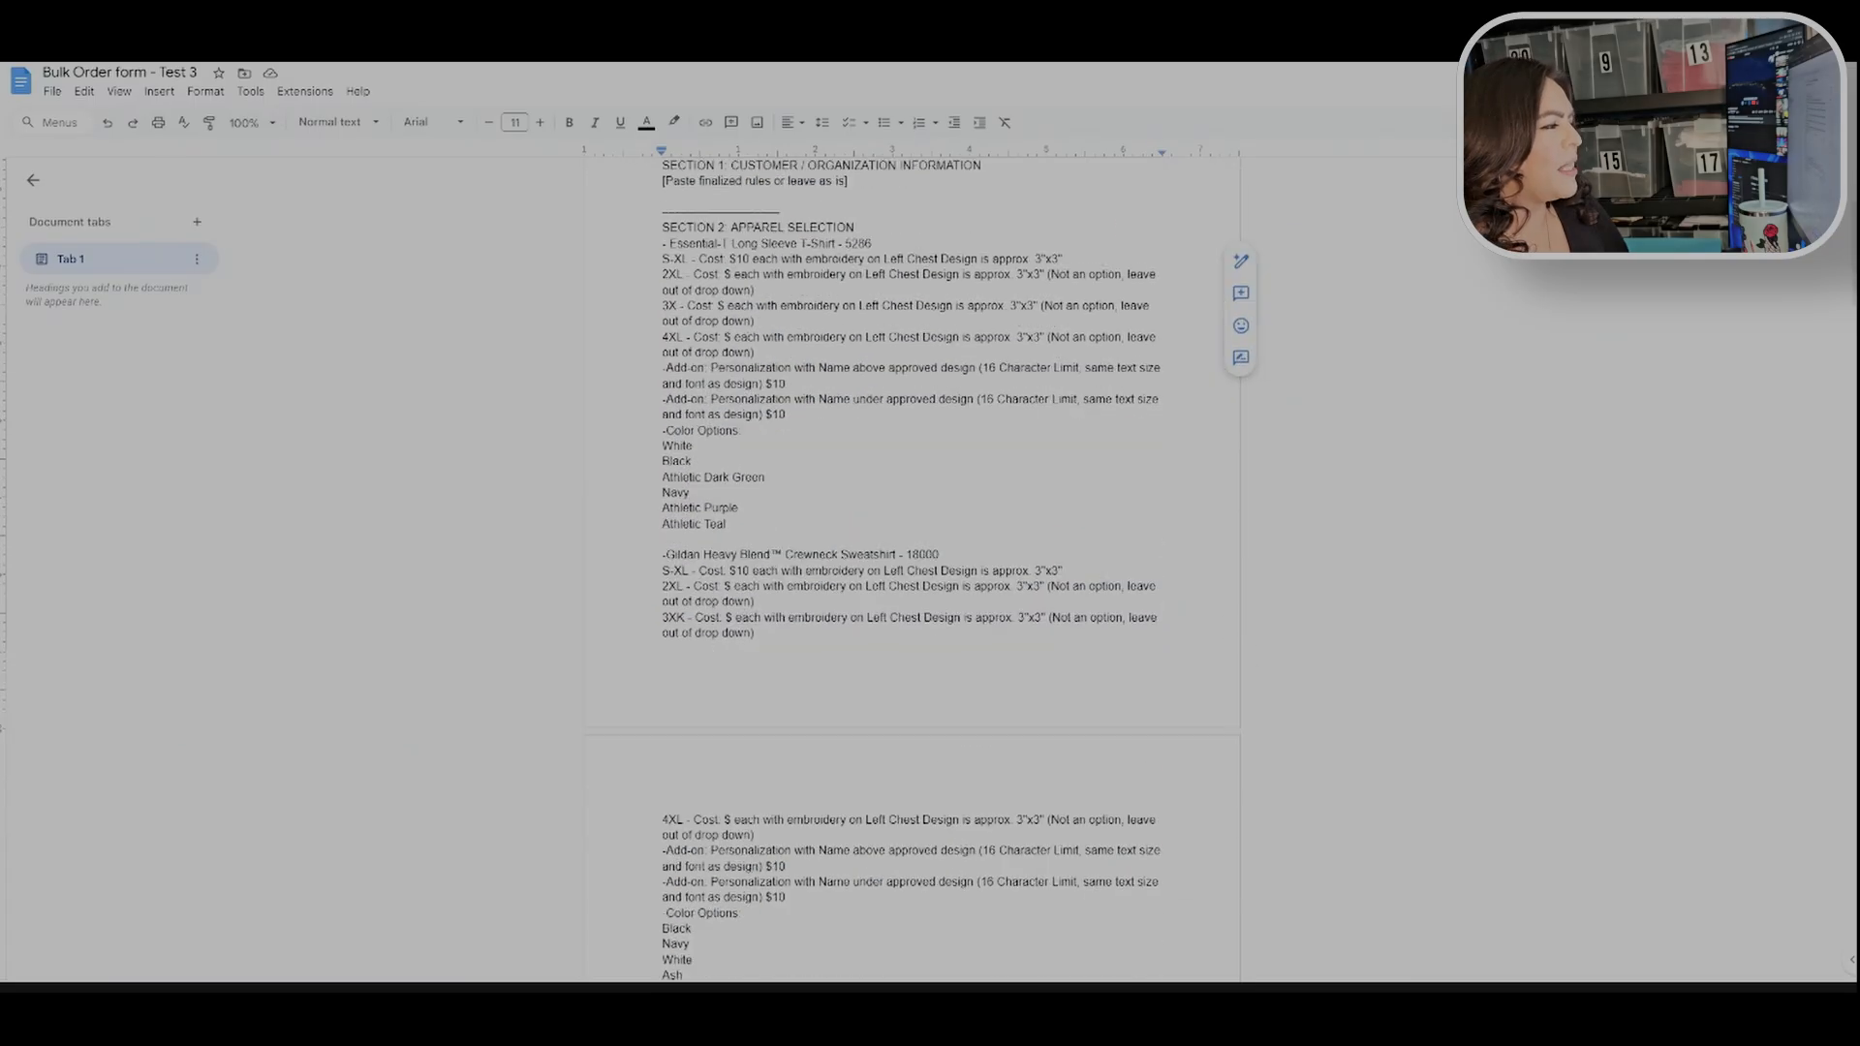
{"action": "left_click_drag", "start_coordinate": [665, 430], "coordinate": [746, 430]}
{"action": "left_click", "coordinate": [720, 274]}
{"action": "left_click_drag", "start_coordinate": [663, 243], "coordinate": [876, 243]}
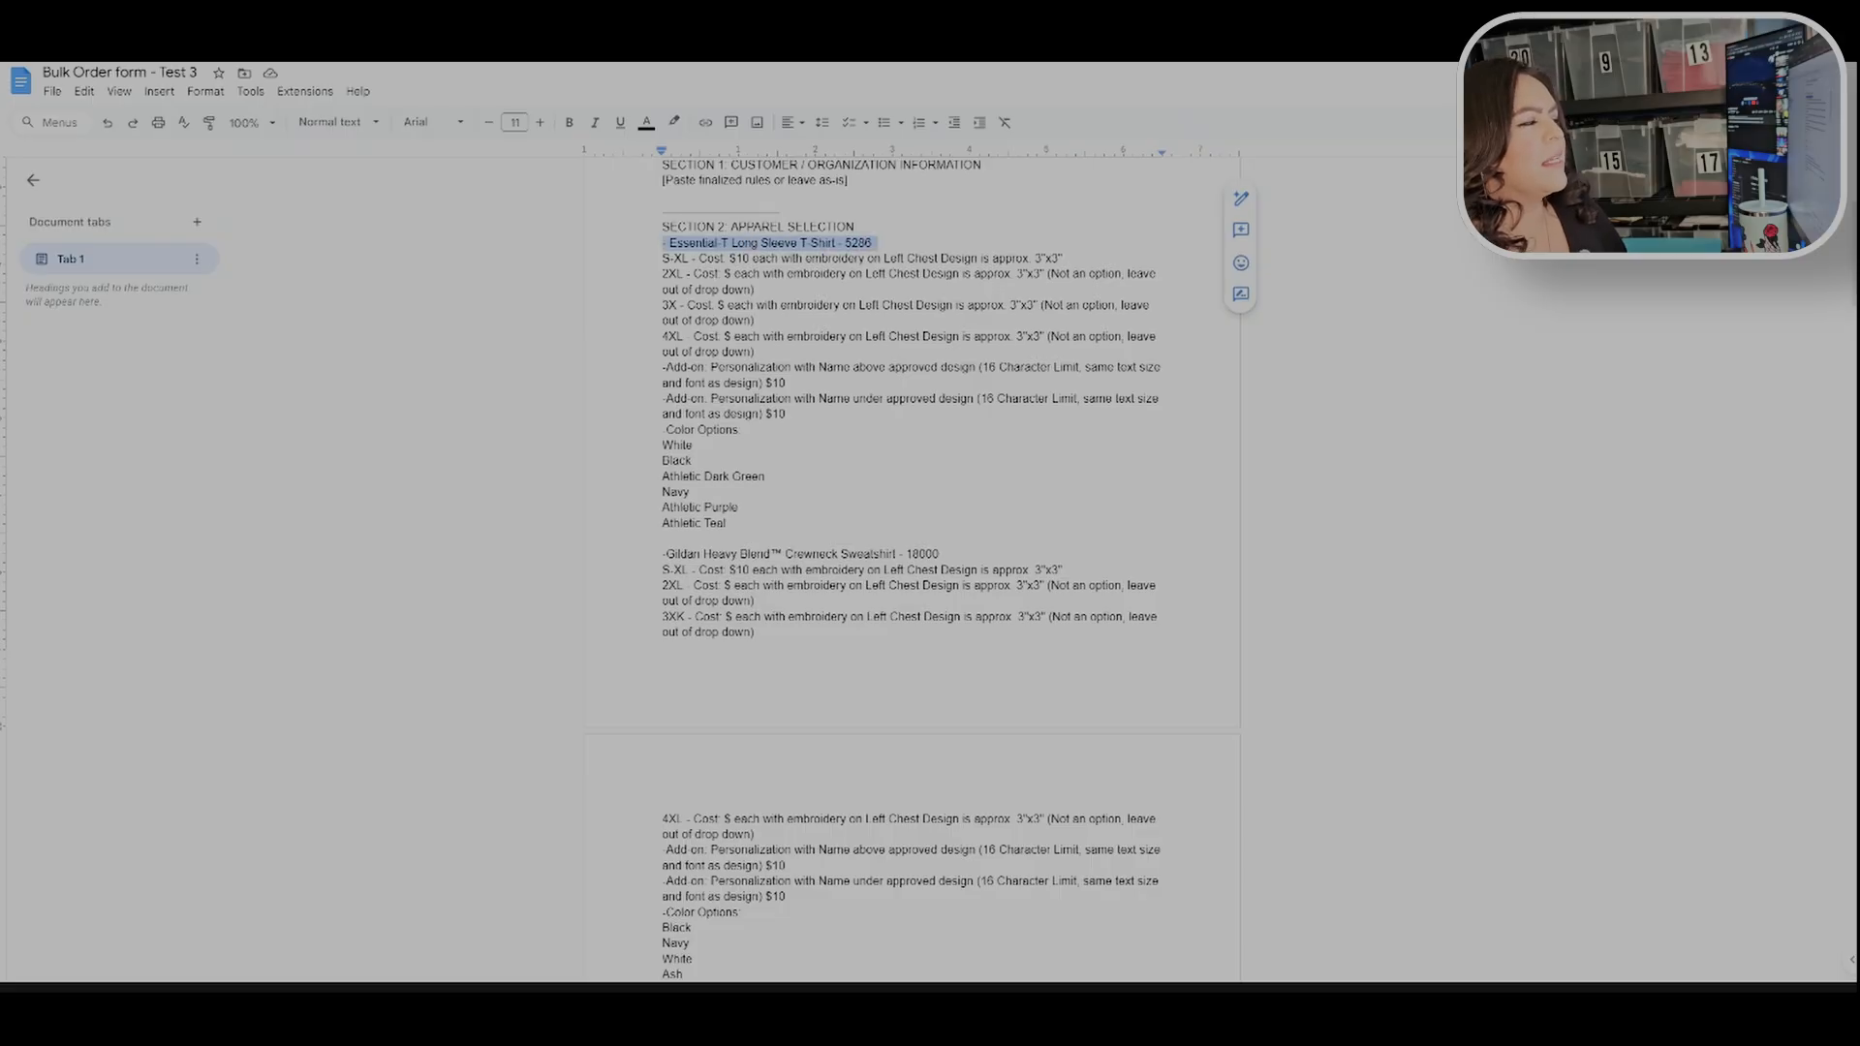
{"action": "left_click_drag", "start_coordinate": [728, 523], "coordinate": [663, 445]}
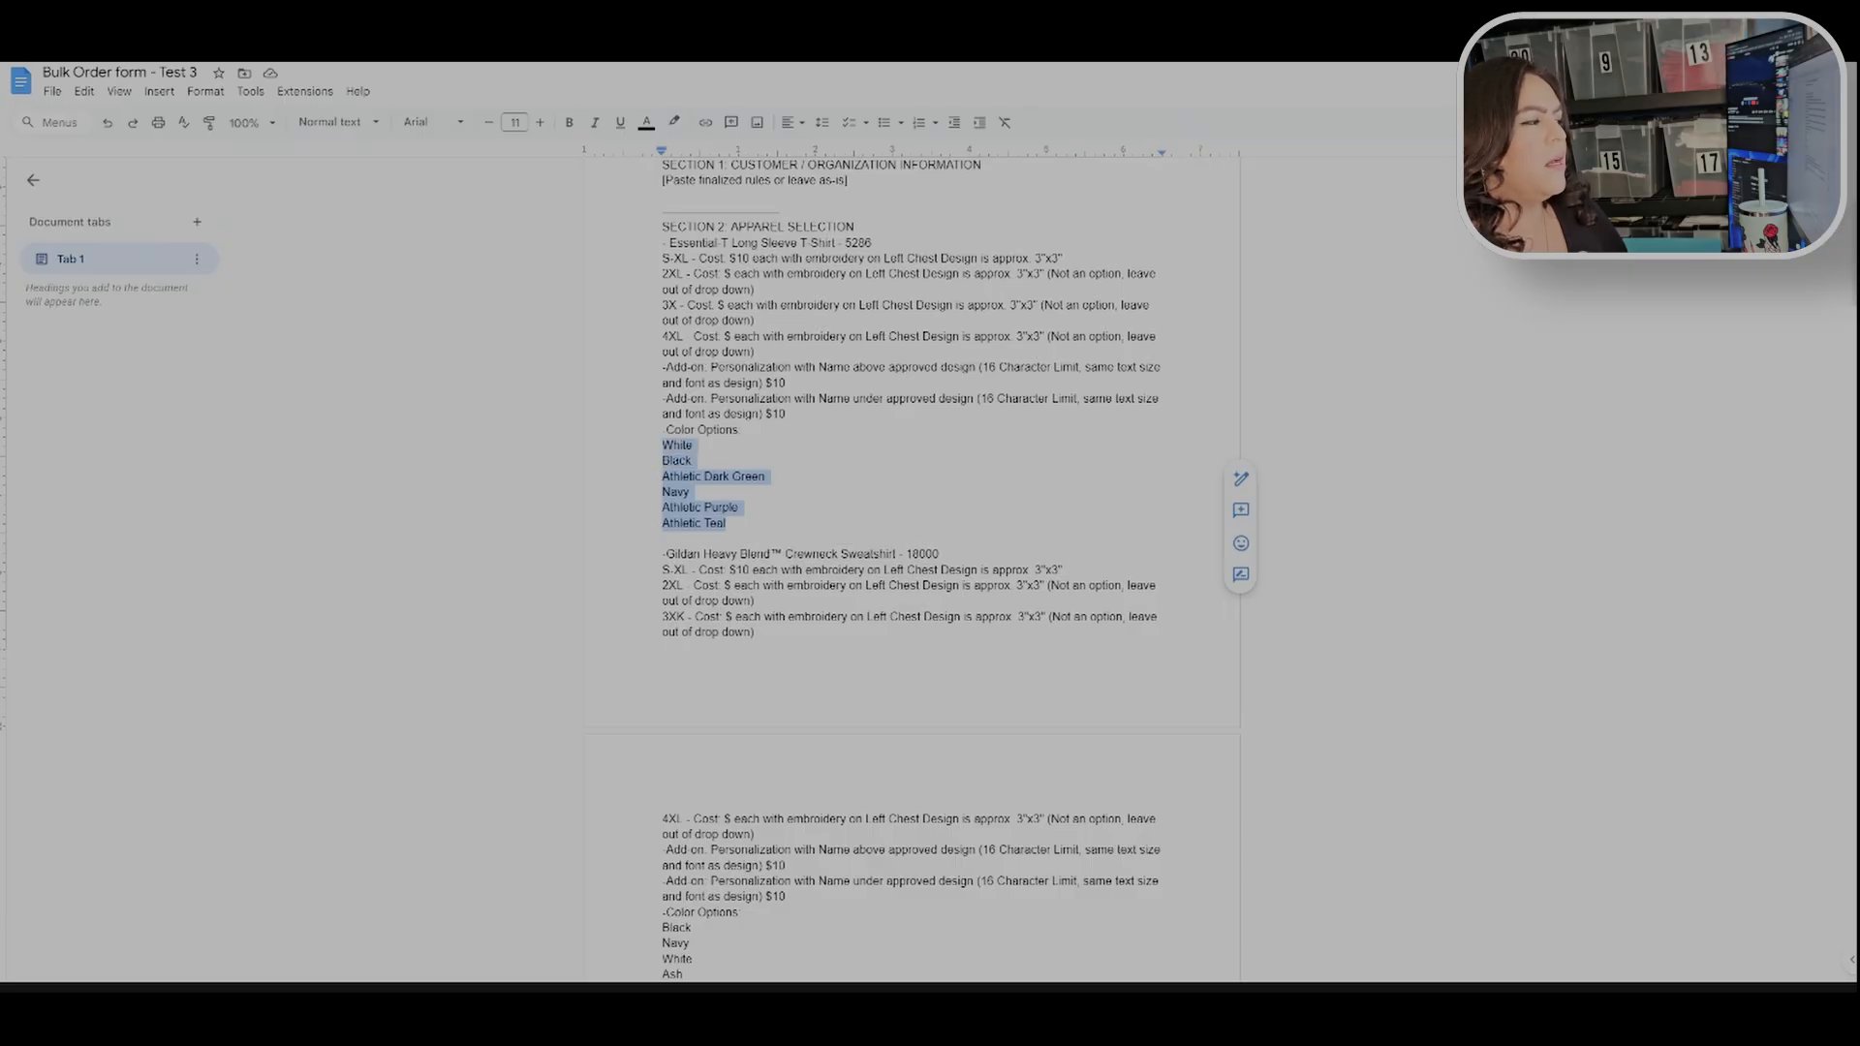
{"action": "scroll", "coordinate": [910, 572], "scroll_direction": "down", "scroll_amount": 3}
{"action": "left_click_drag", "start_coordinate": [711, 761], "coordinate": [663, 635]}
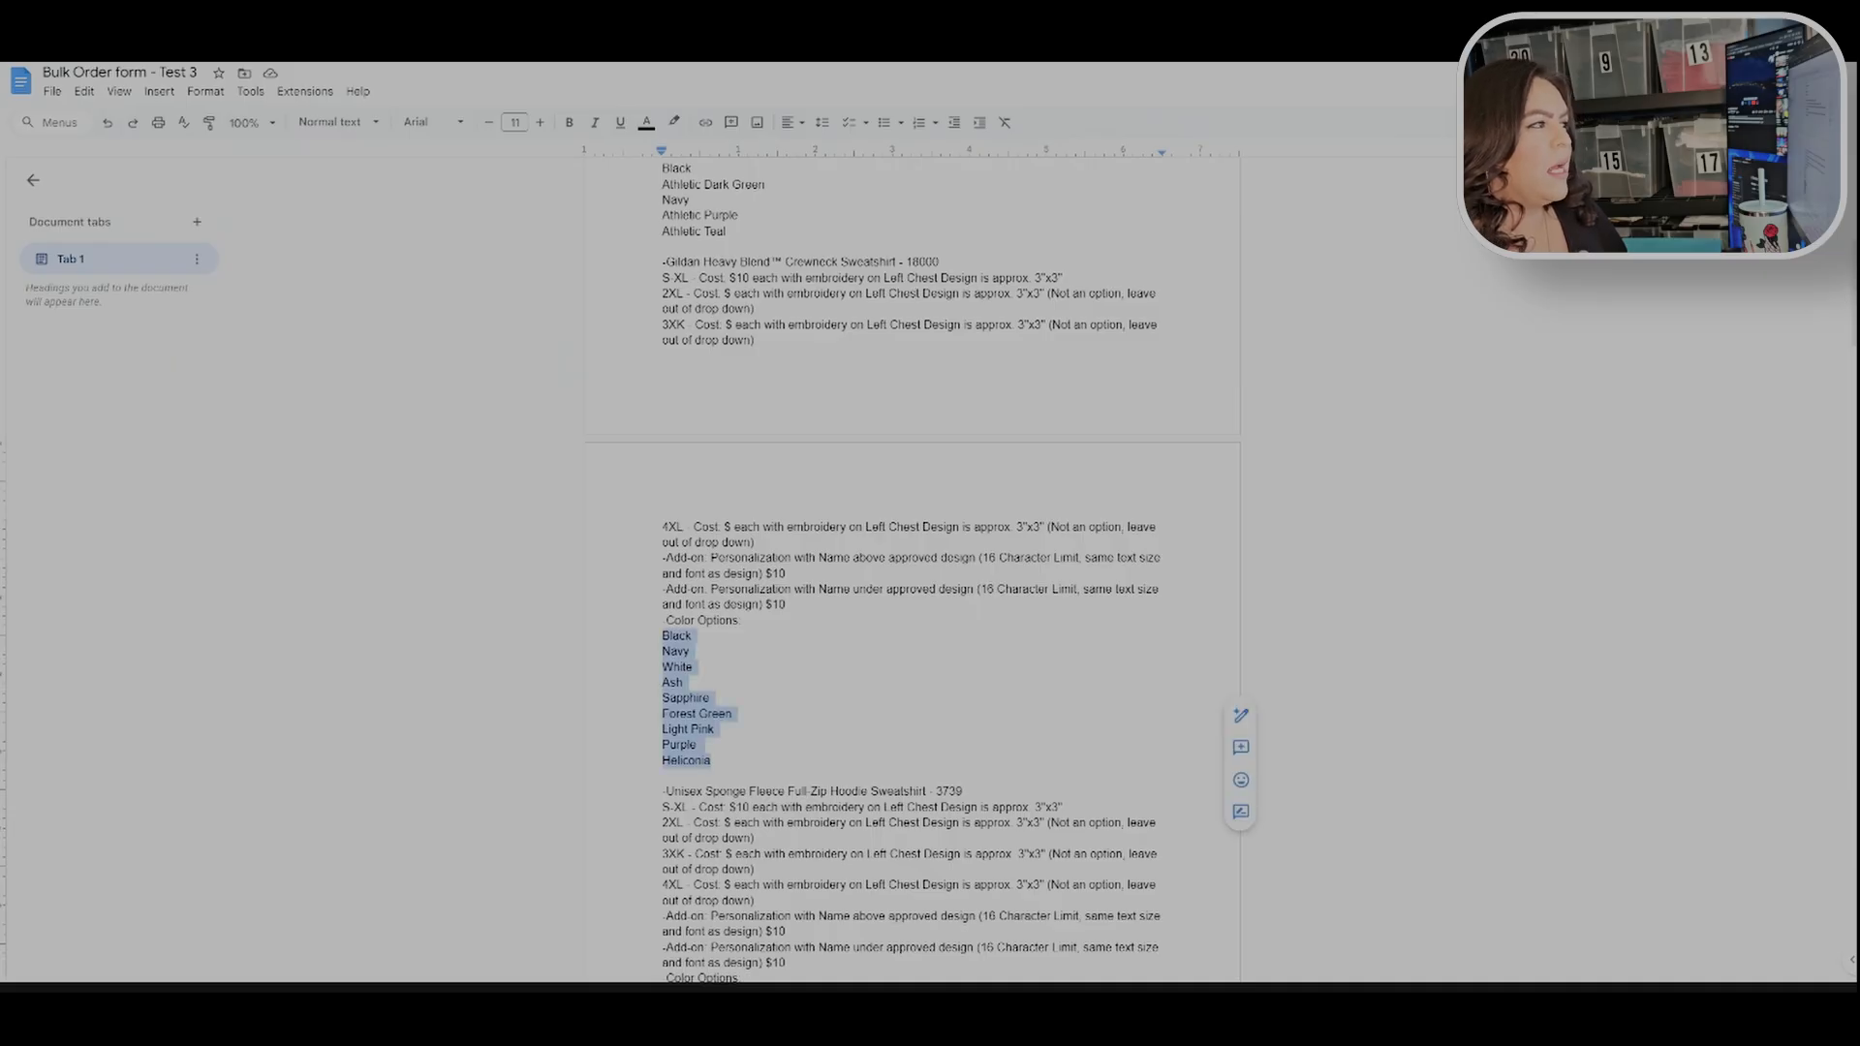
{"action": "left_click", "coordinate": [714, 730]}
{"action": "scroll", "coordinate": [714, 730], "scroll_direction": "down", "scroll_amount": 5}
{"action": "left_click", "coordinate": [687, 666]}
{"action": "left_click_drag", "start_coordinate": [687, 666], "coordinate": [662, 556]}
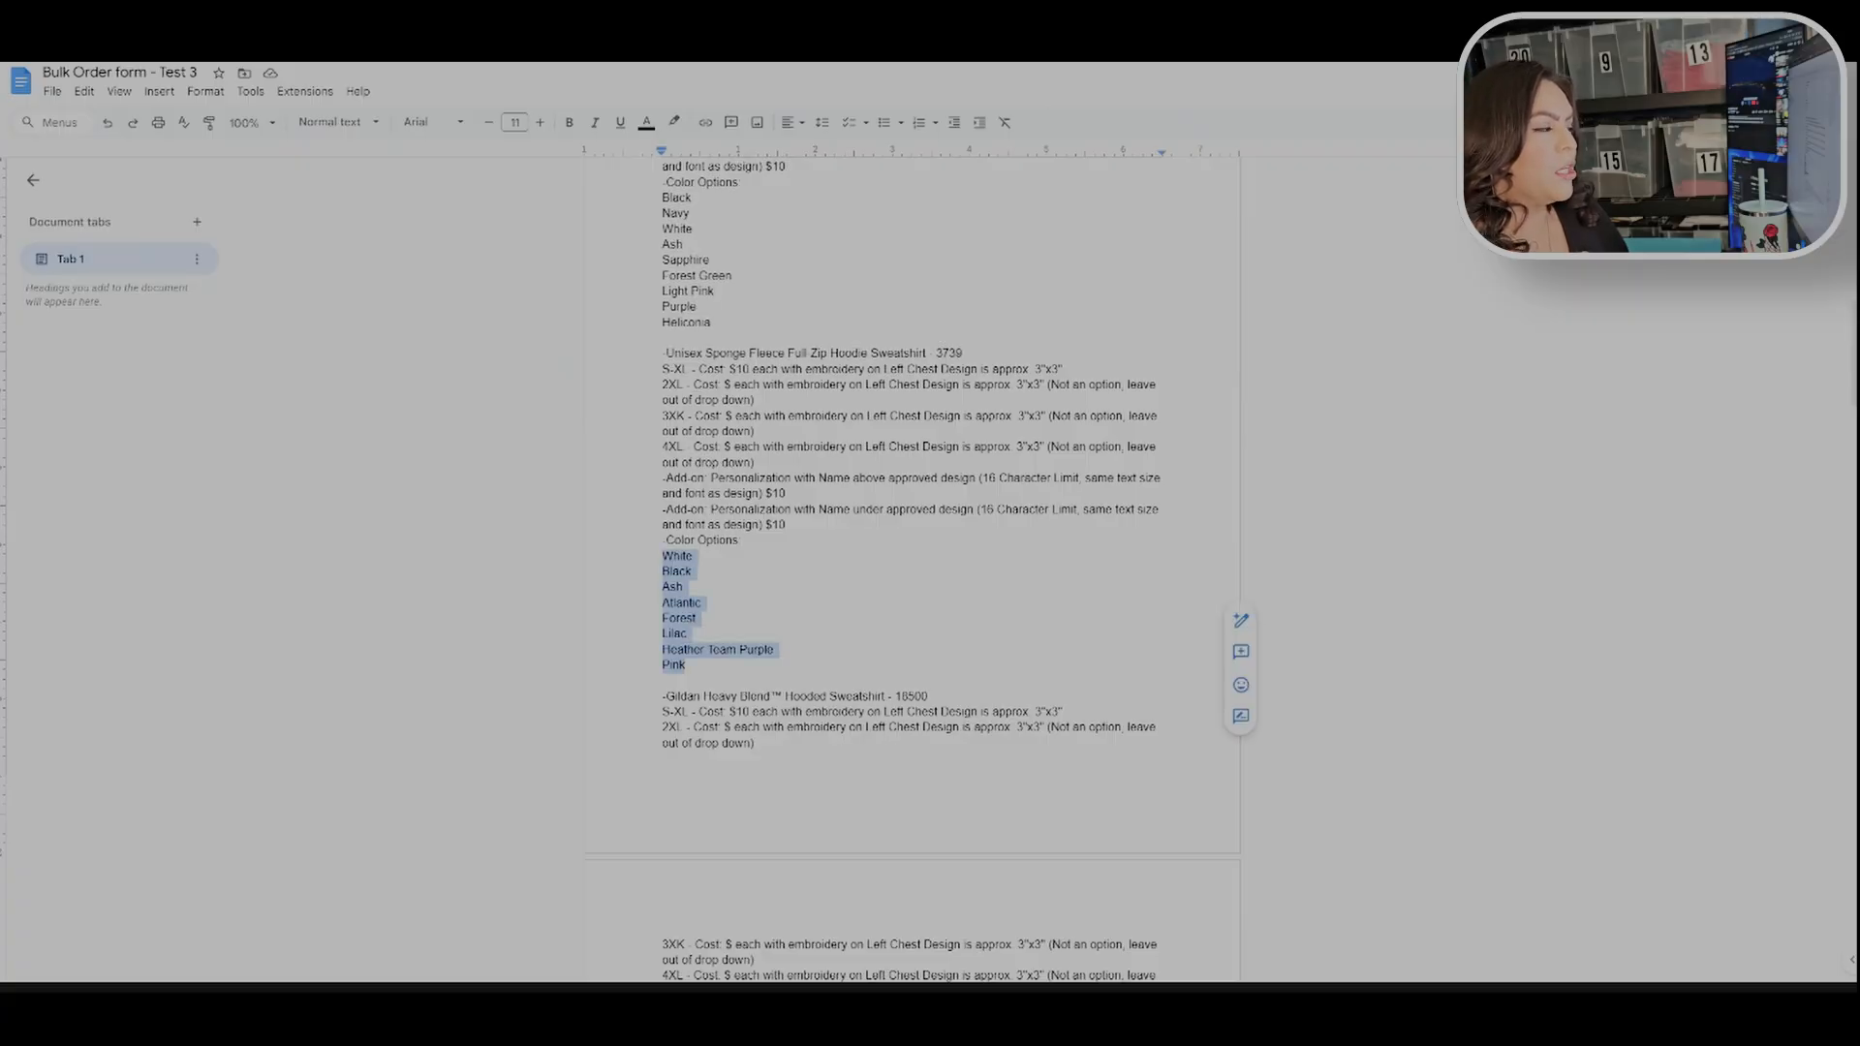
{"action": "left_click", "coordinate": [932, 696]}
{"action": "scroll", "coordinate": [932, 696], "scroll_direction": "down", "scroll_amount": 5}
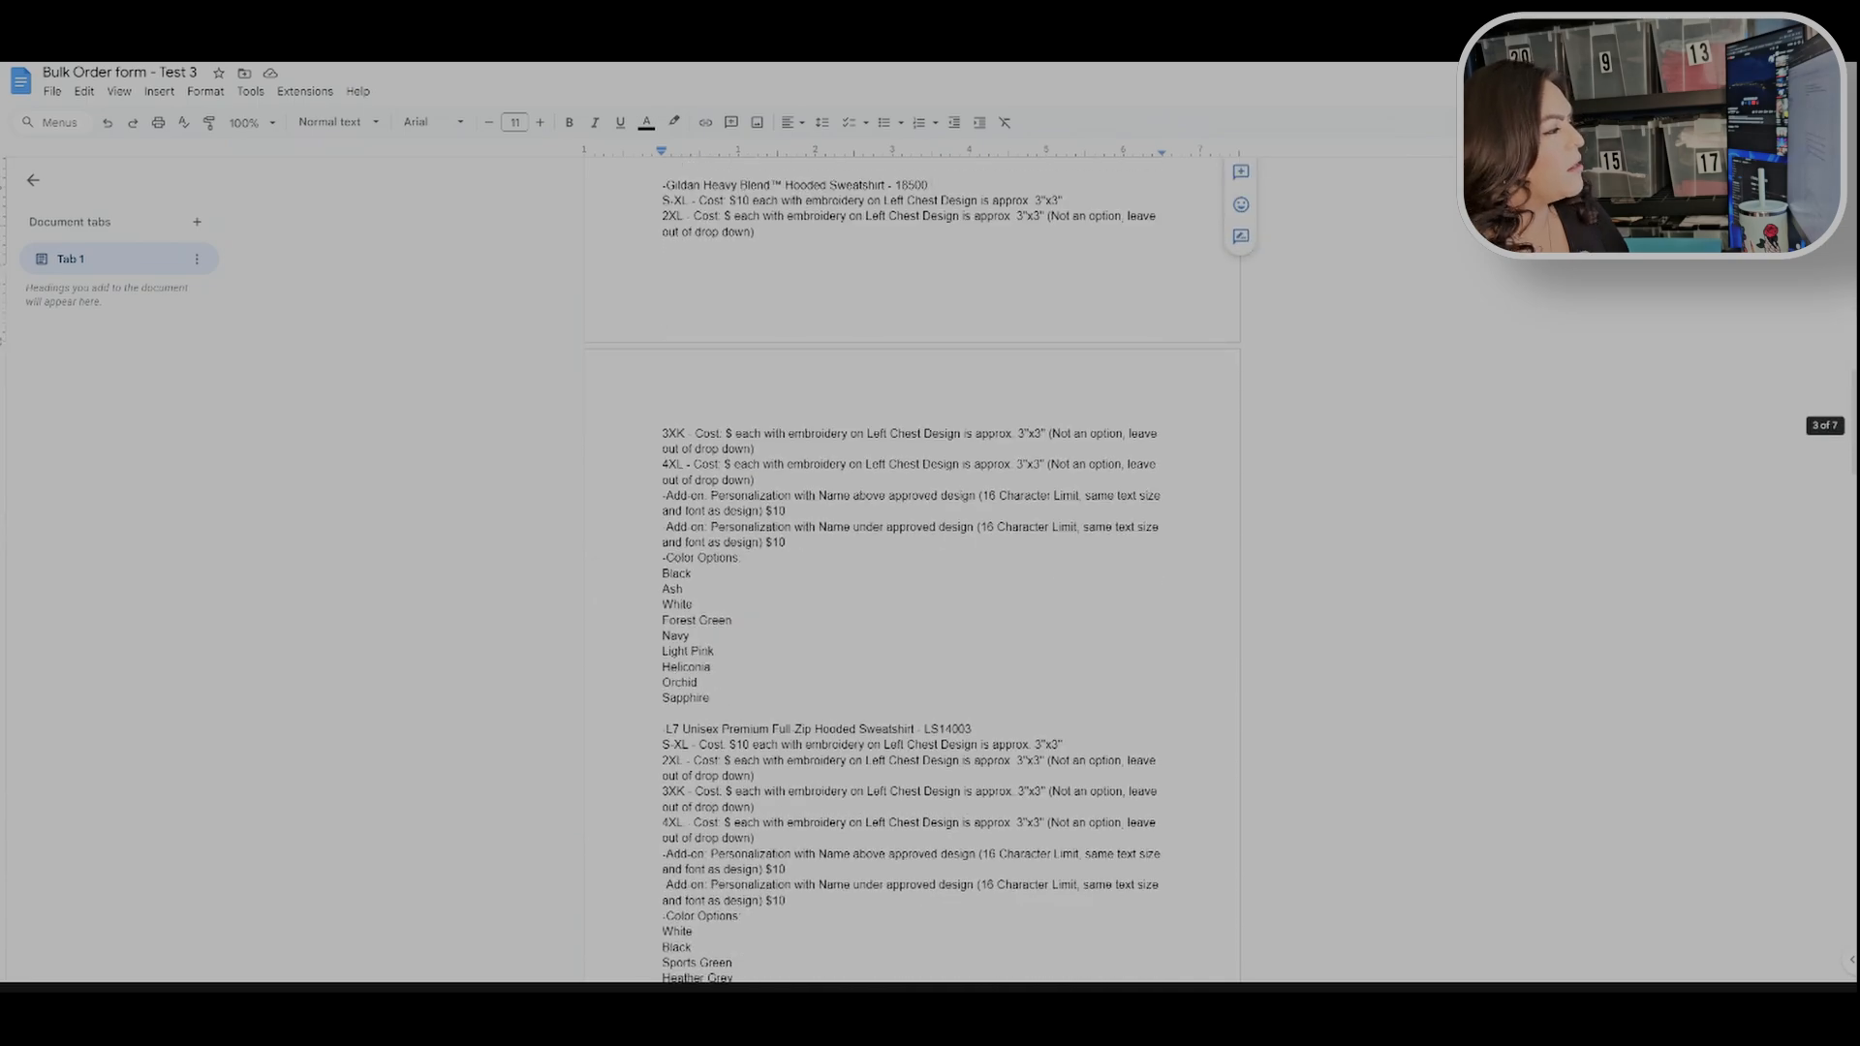
{"action": "scroll", "coordinate": [911, 571], "scroll_direction": "down", "scroll_amount": 2}
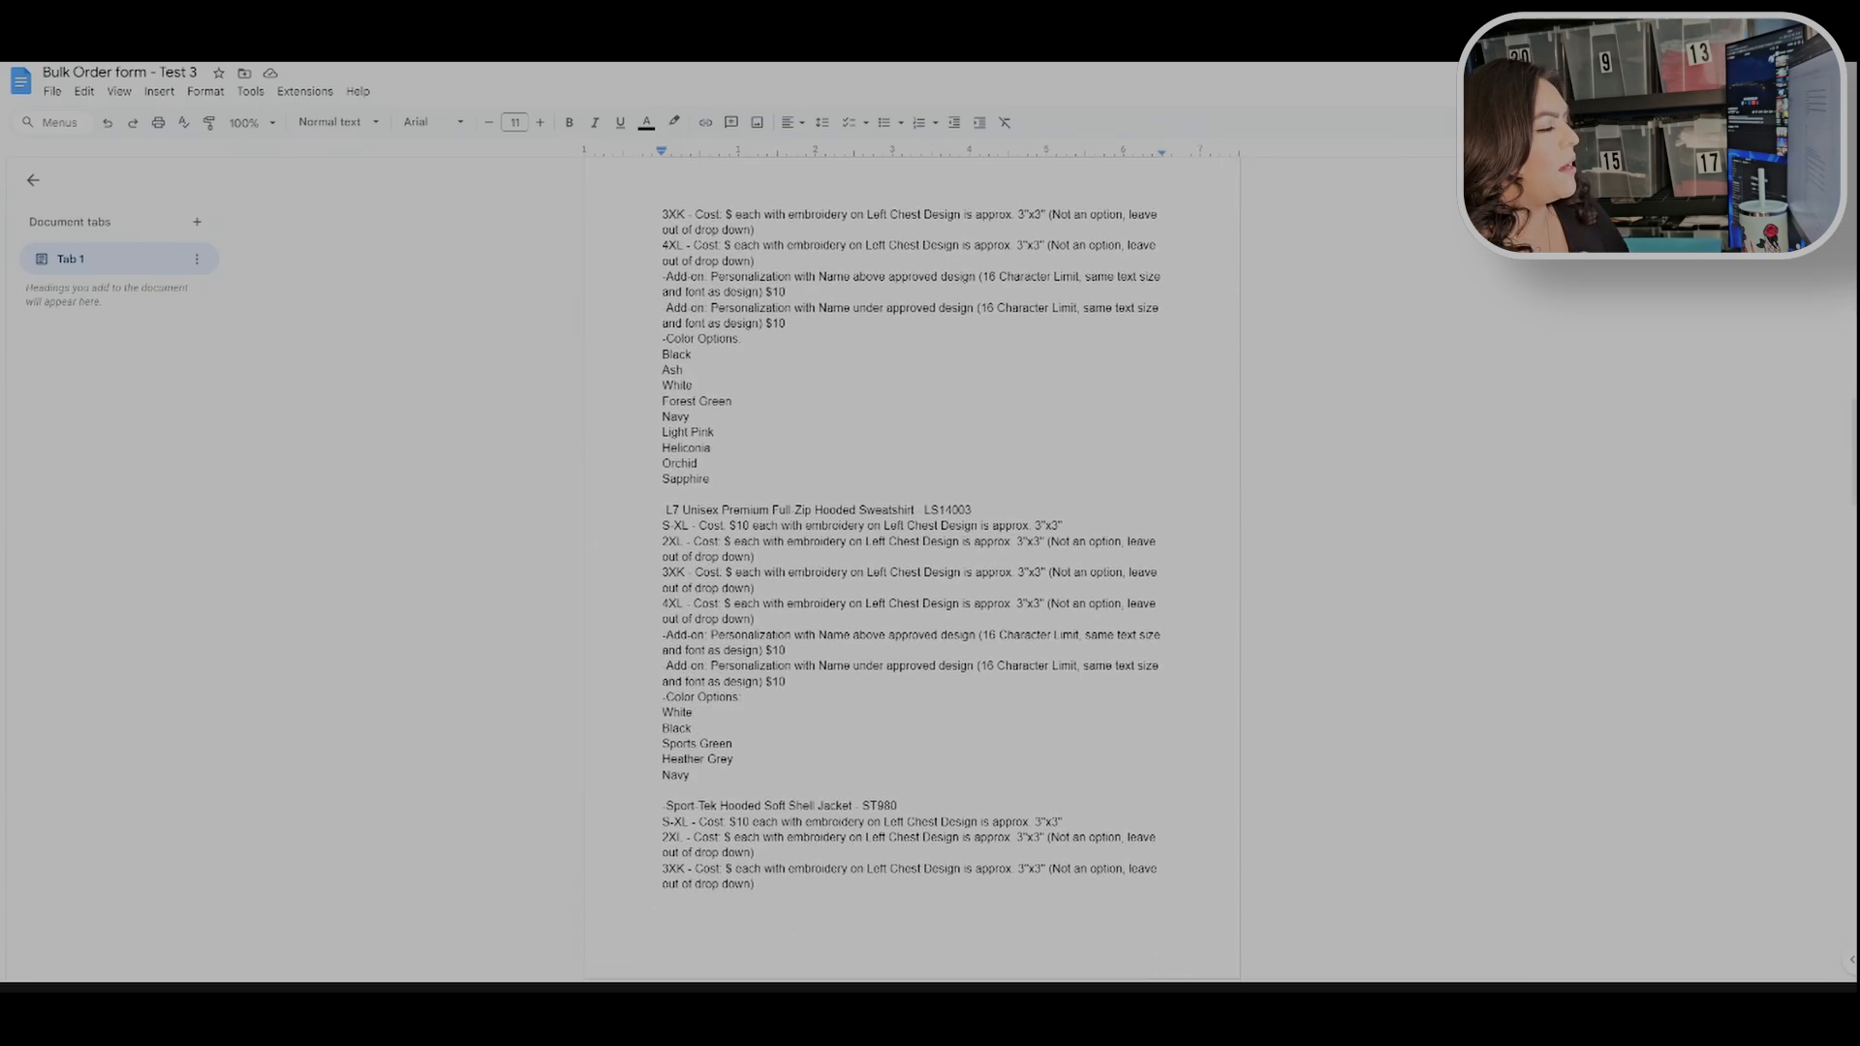
{"action": "left_click_drag", "start_coordinate": [691, 775], "coordinate": [663, 697]}
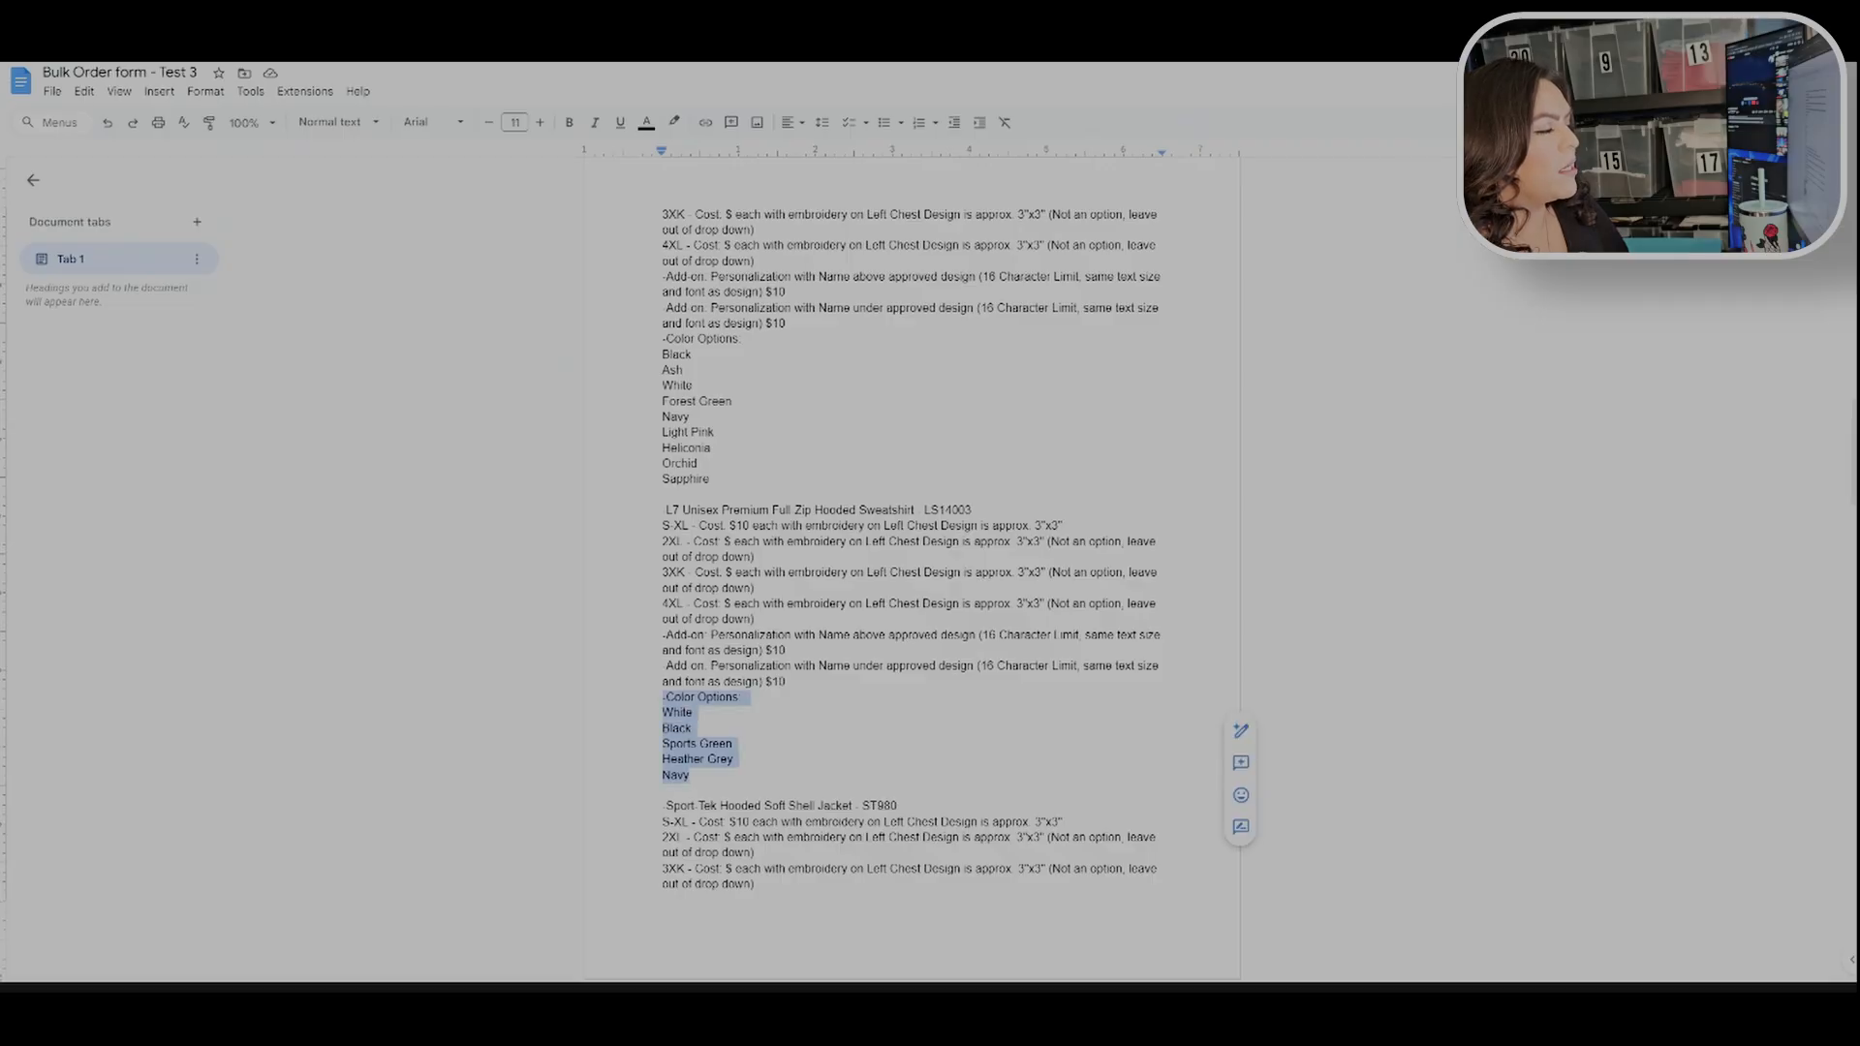
{"action": "left_click", "coordinate": [694, 713]}
{"action": "scroll", "coordinate": [911, 572], "scroll_direction": "down", "scroll_amount": 6}
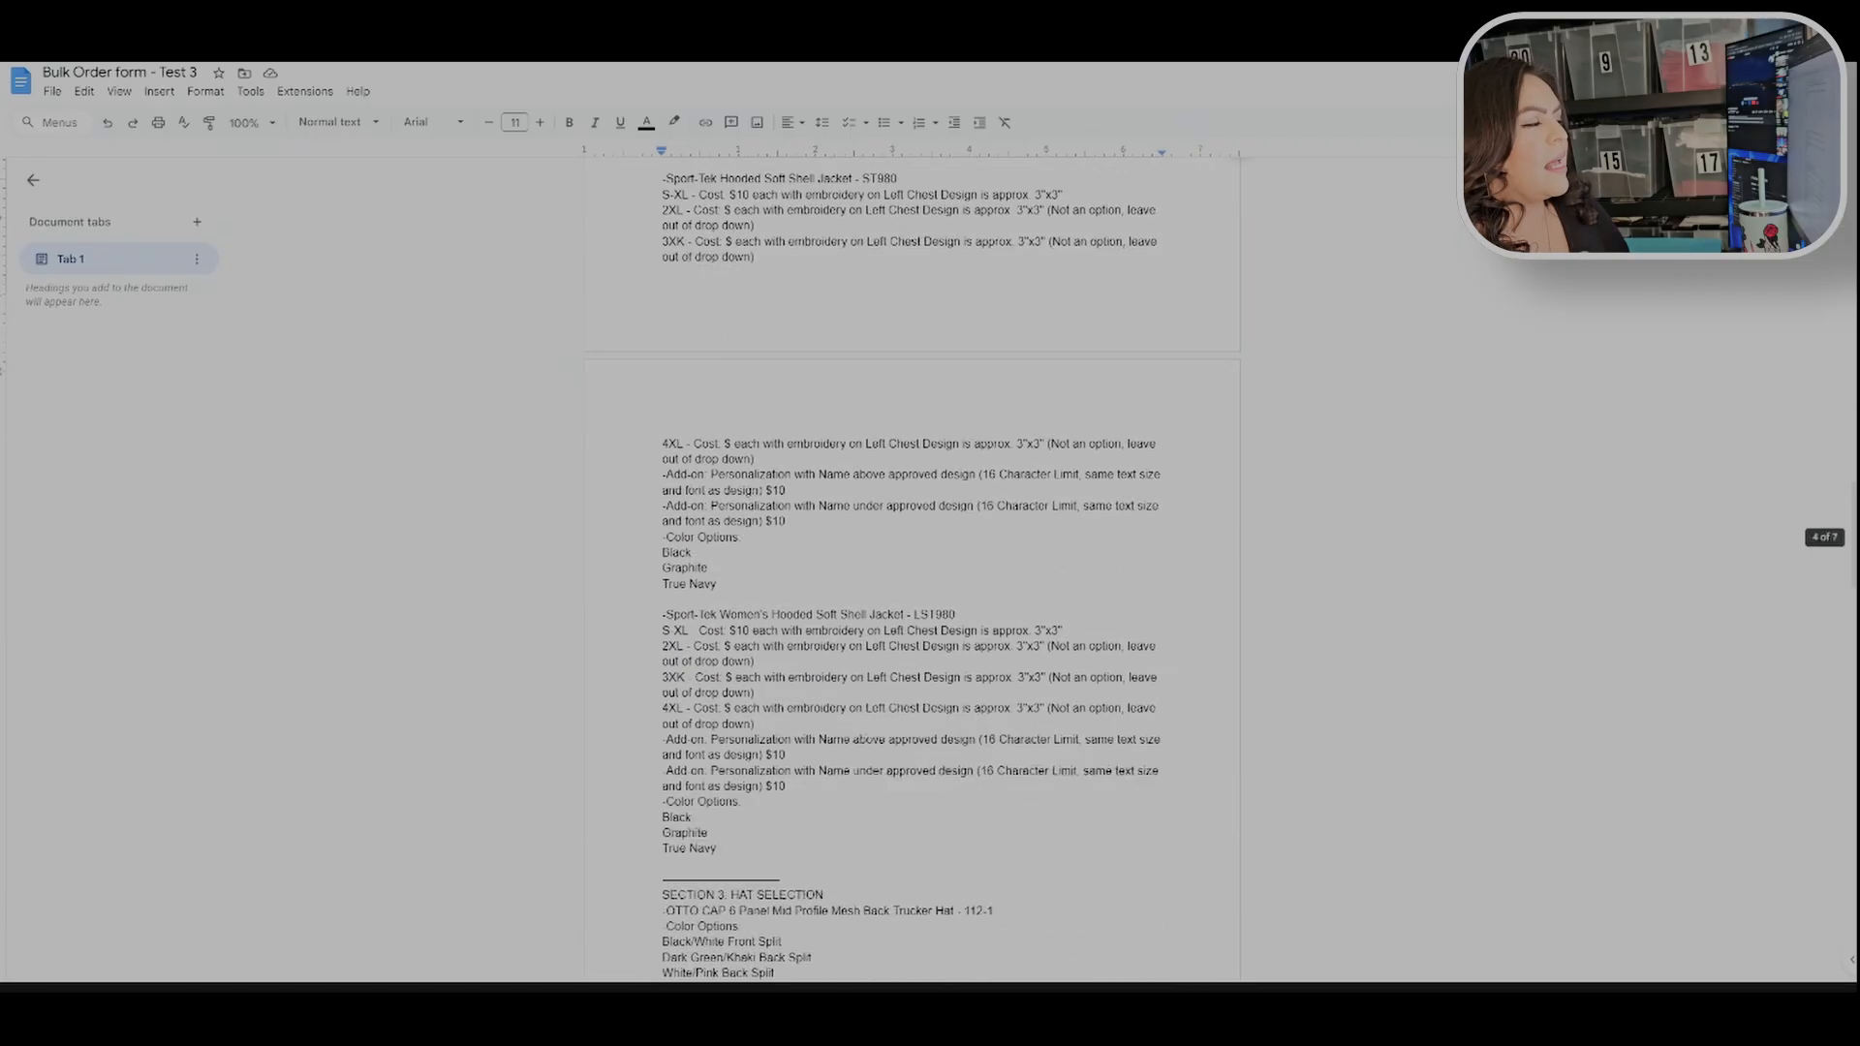
{"action": "left_click_drag", "start_coordinate": [717, 554], "coordinate": [663, 523]}
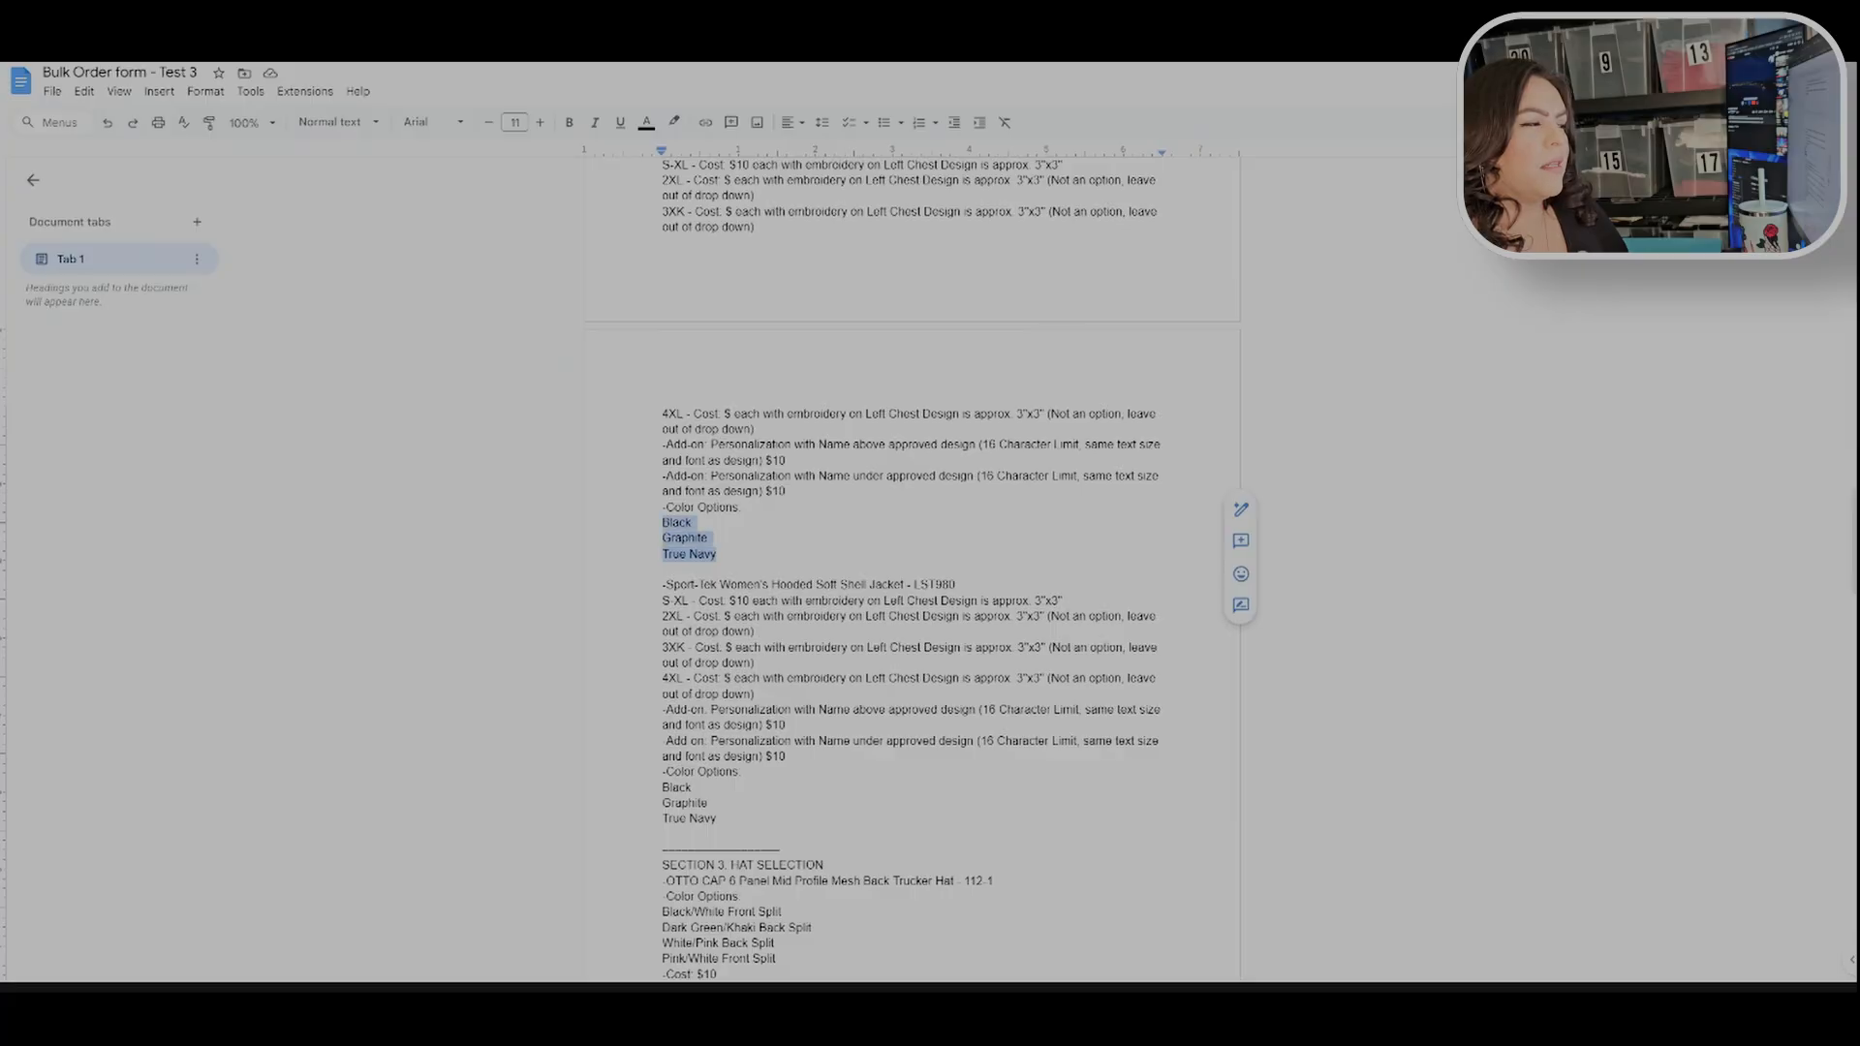
{"action": "left_click", "coordinate": [746, 507]}
{"action": "scroll", "coordinate": [911, 572], "scroll_direction": "down", "scroll_amount": 6}
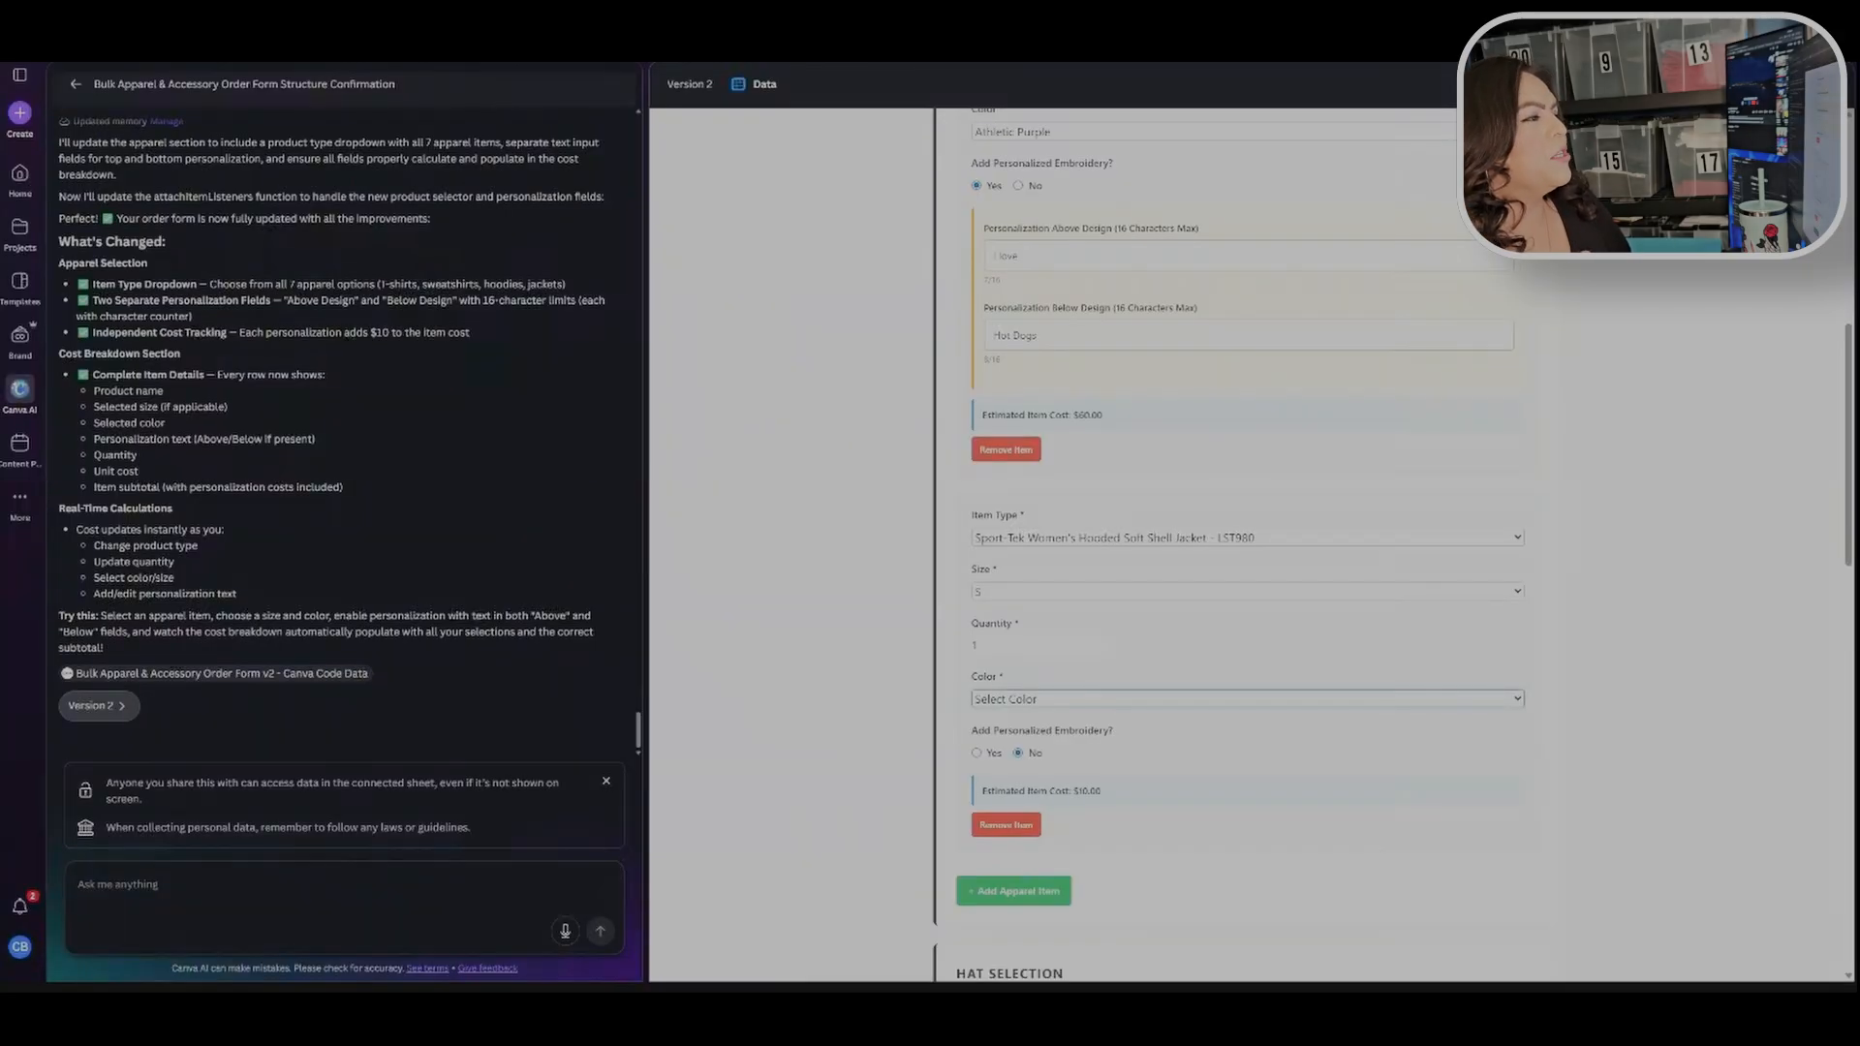
Step: Back in the Canva form, enable personalized embroidery on the jacket and enter "I love" as the above-design text
{"action": "scroll", "coordinate": [899, 487], "scroll_direction": "down", "scroll_amount": 1}
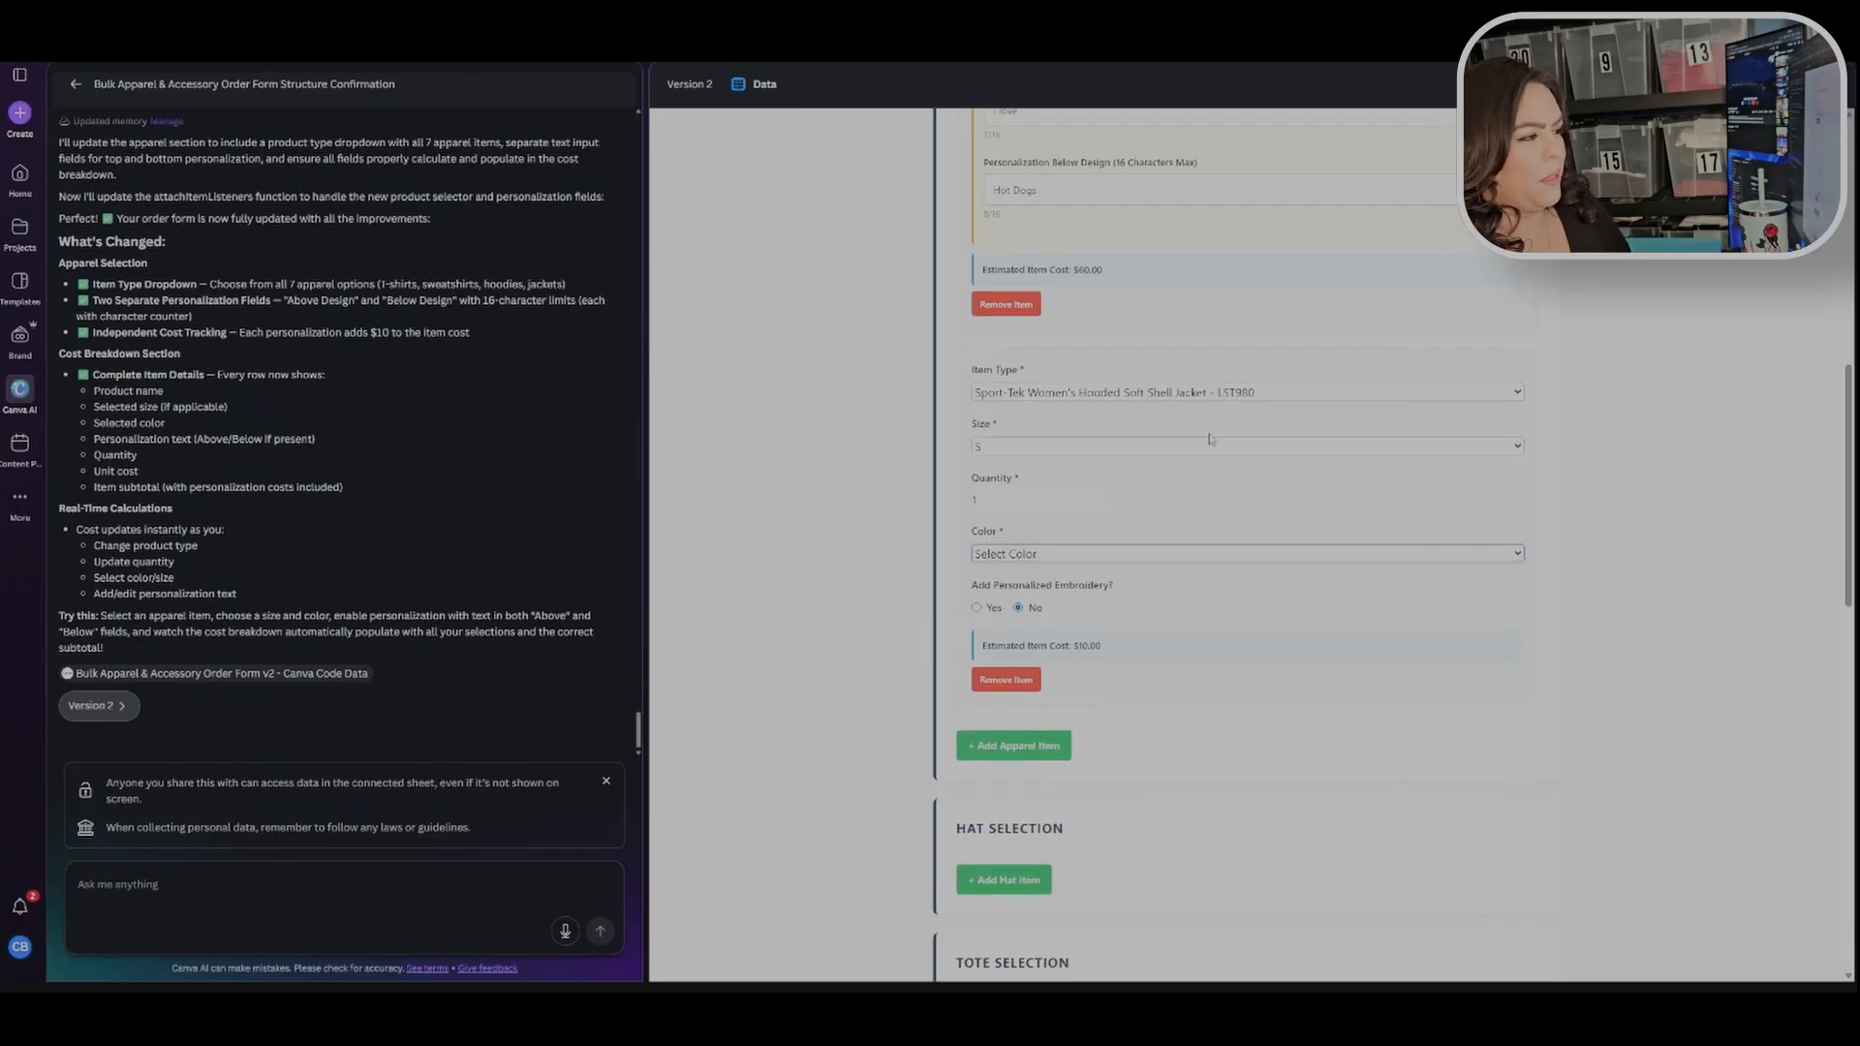
{"action": "left_click", "coordinate": [977, 753]}
{"action": "left_click", "coordinate": [1248, 777]}
{"action": "type", "text": "I love"}
{"action": "scroll", "coordinate": [1444, 475], "scroll_direction": "up", "scroll_amount": 2}
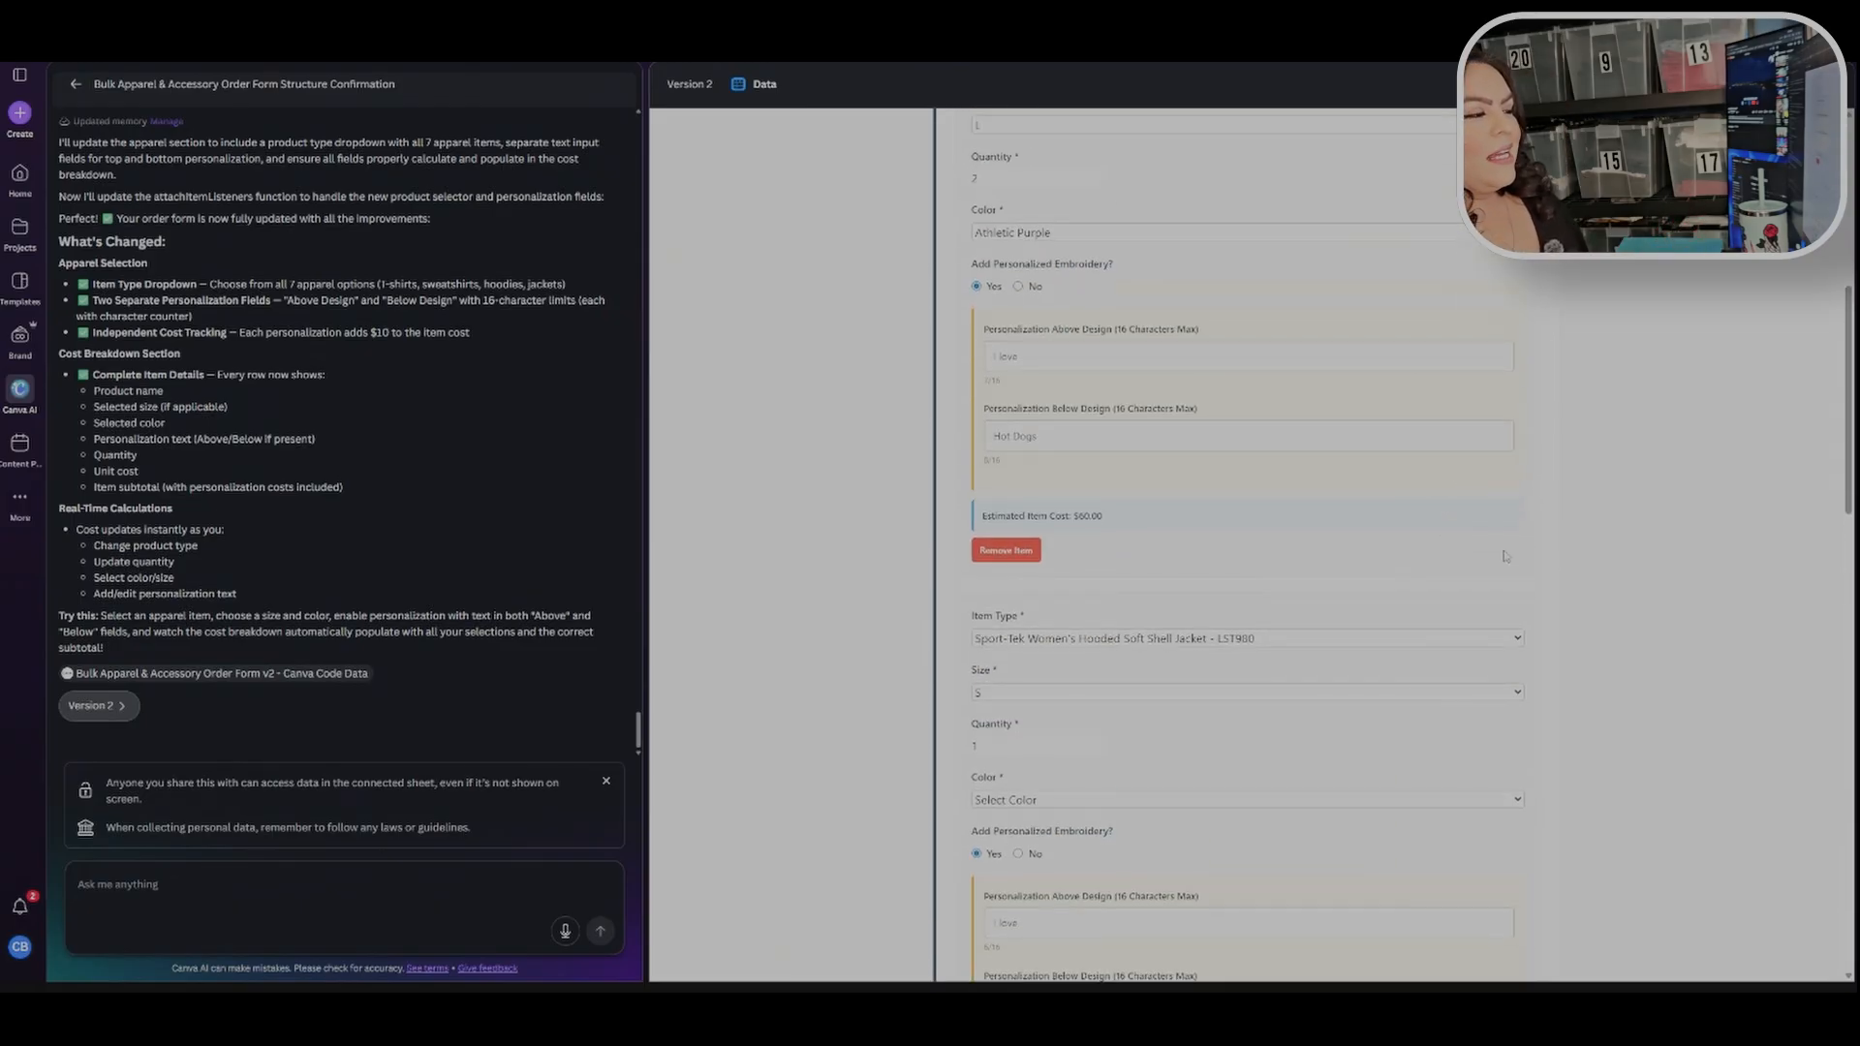
Step: Write a request to Canva AI asking it to update all color options to match each specific apparel or accessory item because colors are not populating correctly
{"action": "left_click", "coordinate": [294, 886]}
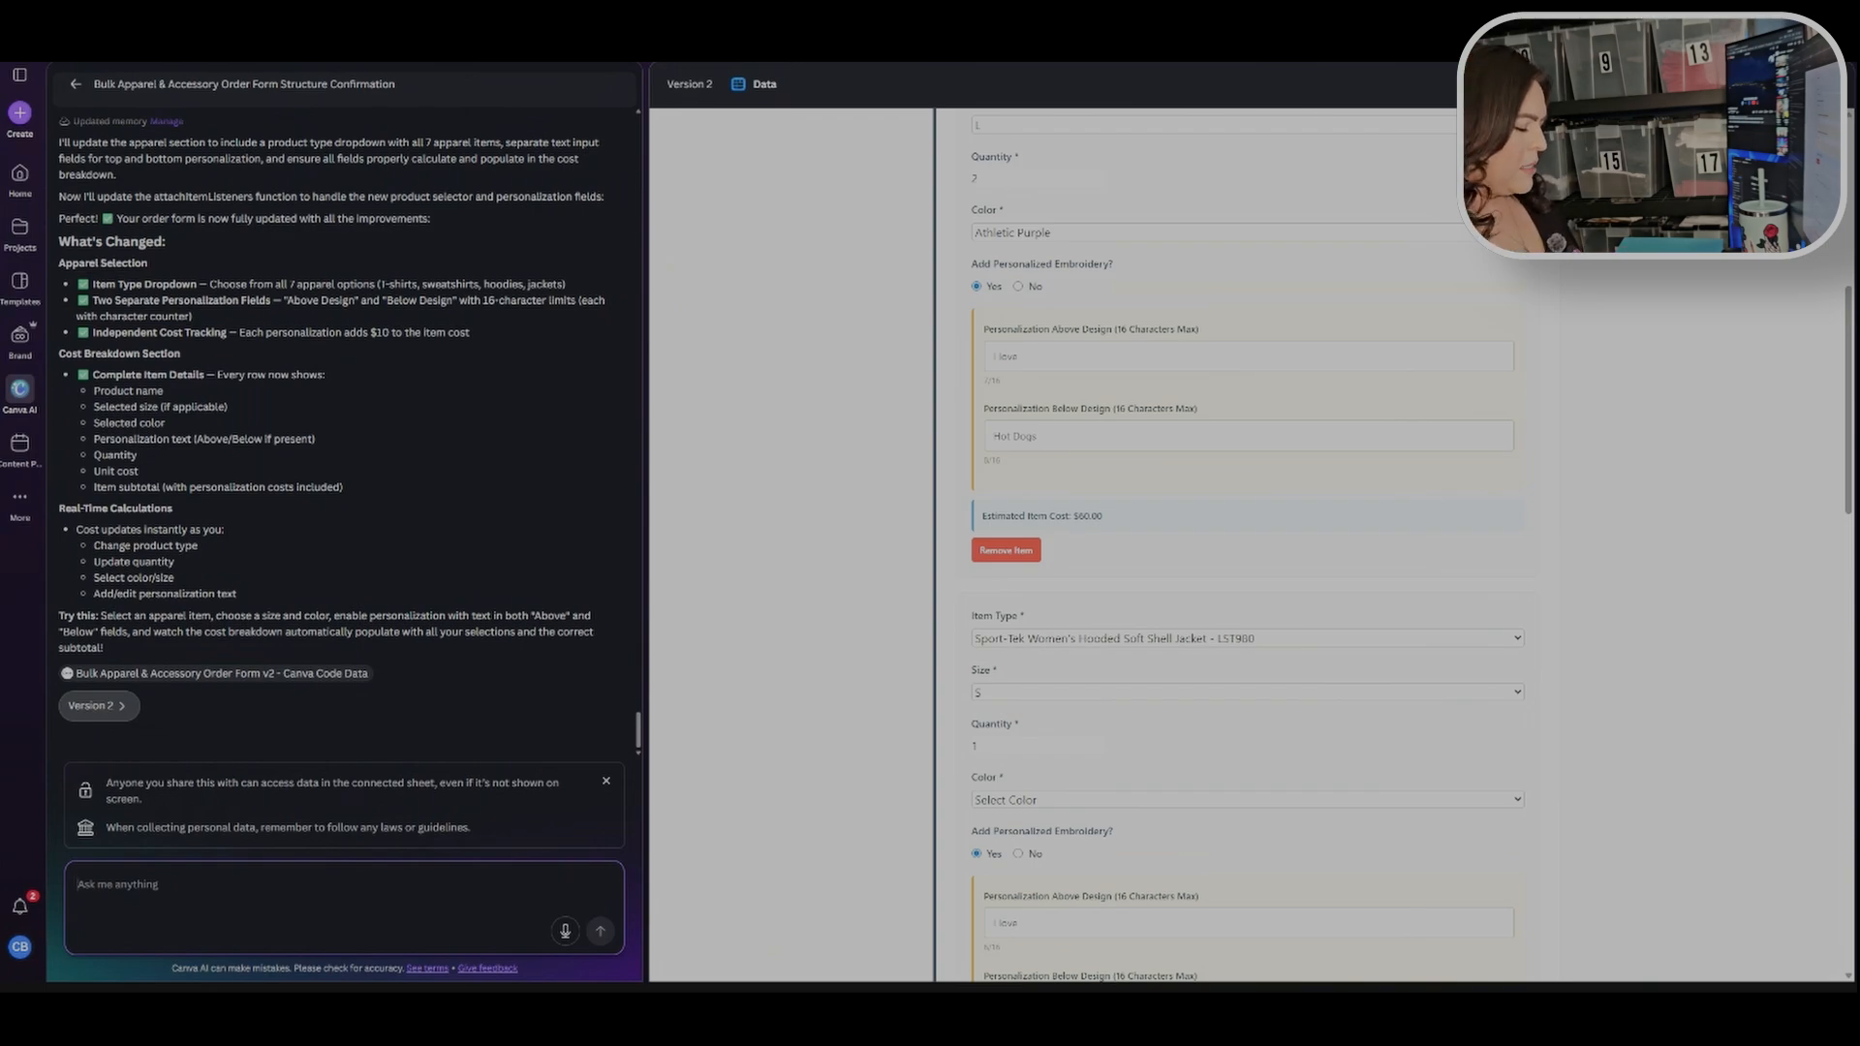
{"action": "type", "text": "C"}
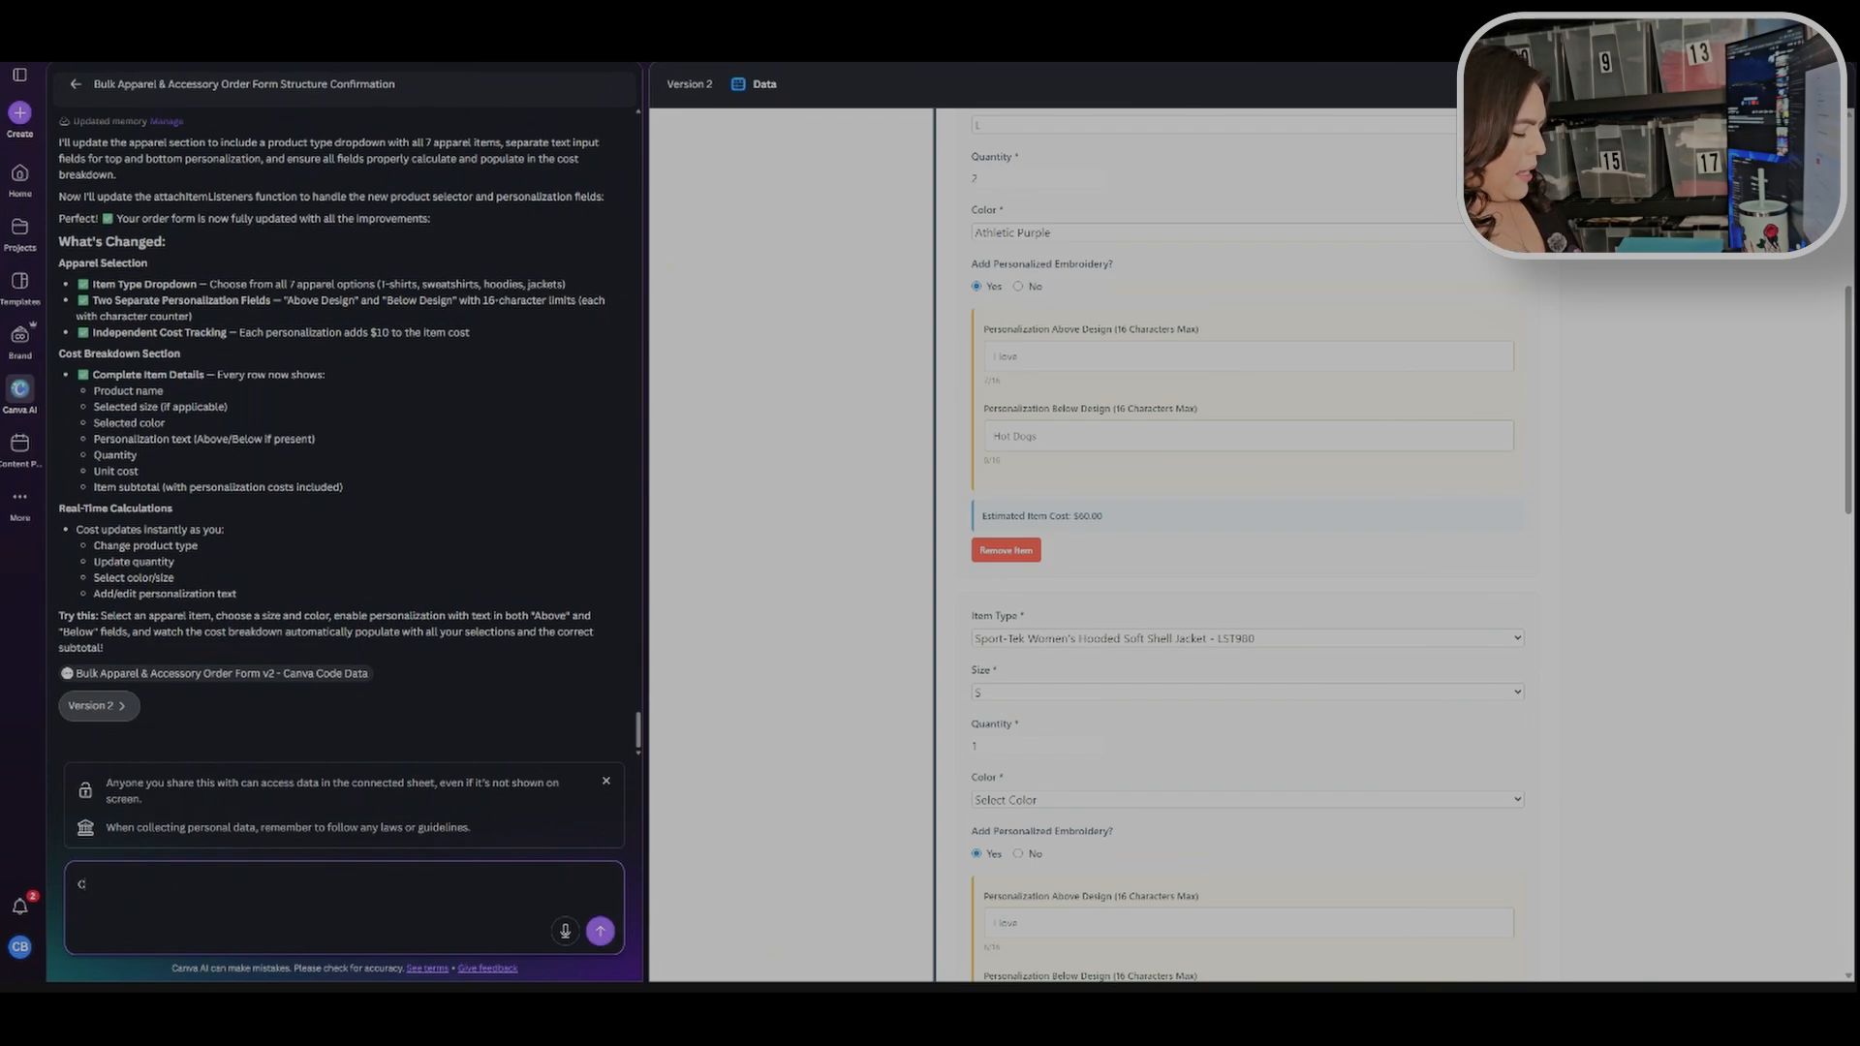
{"action": "type", "text": "an you upd"}
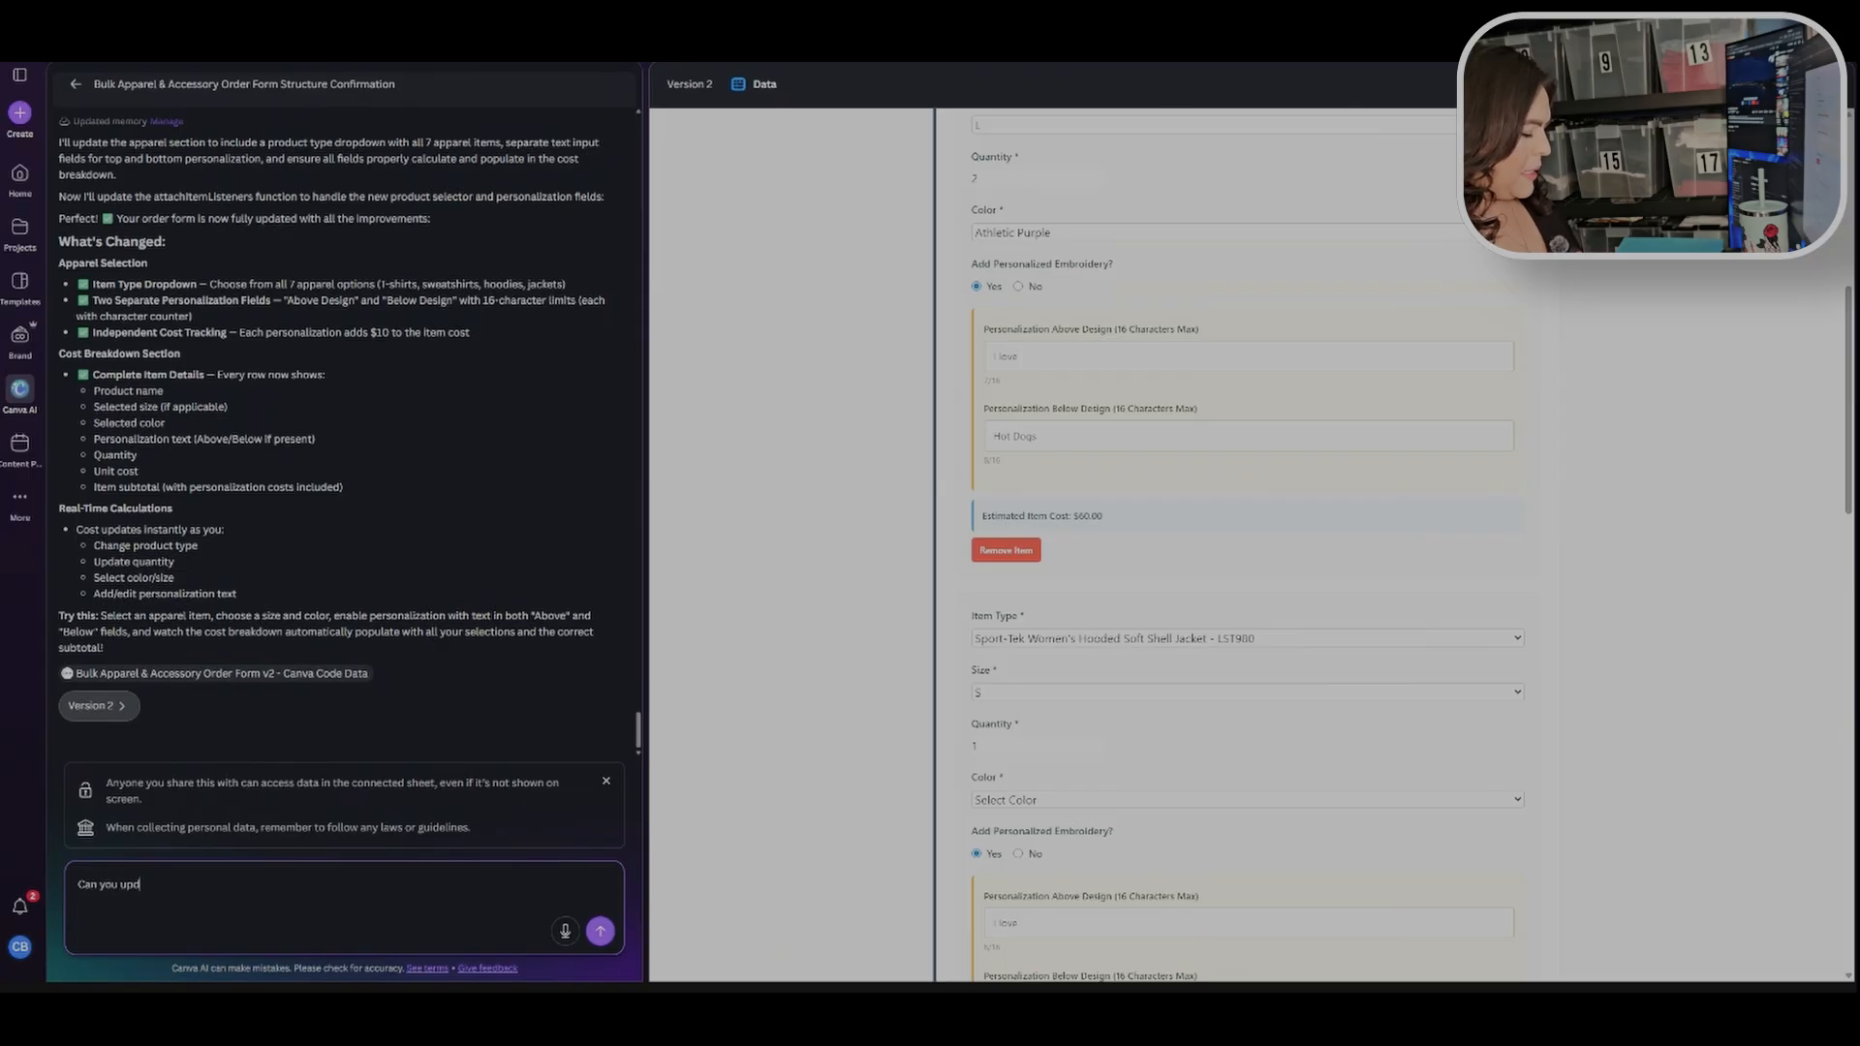
{"action": "type", "text": "ate all the color options to con"}
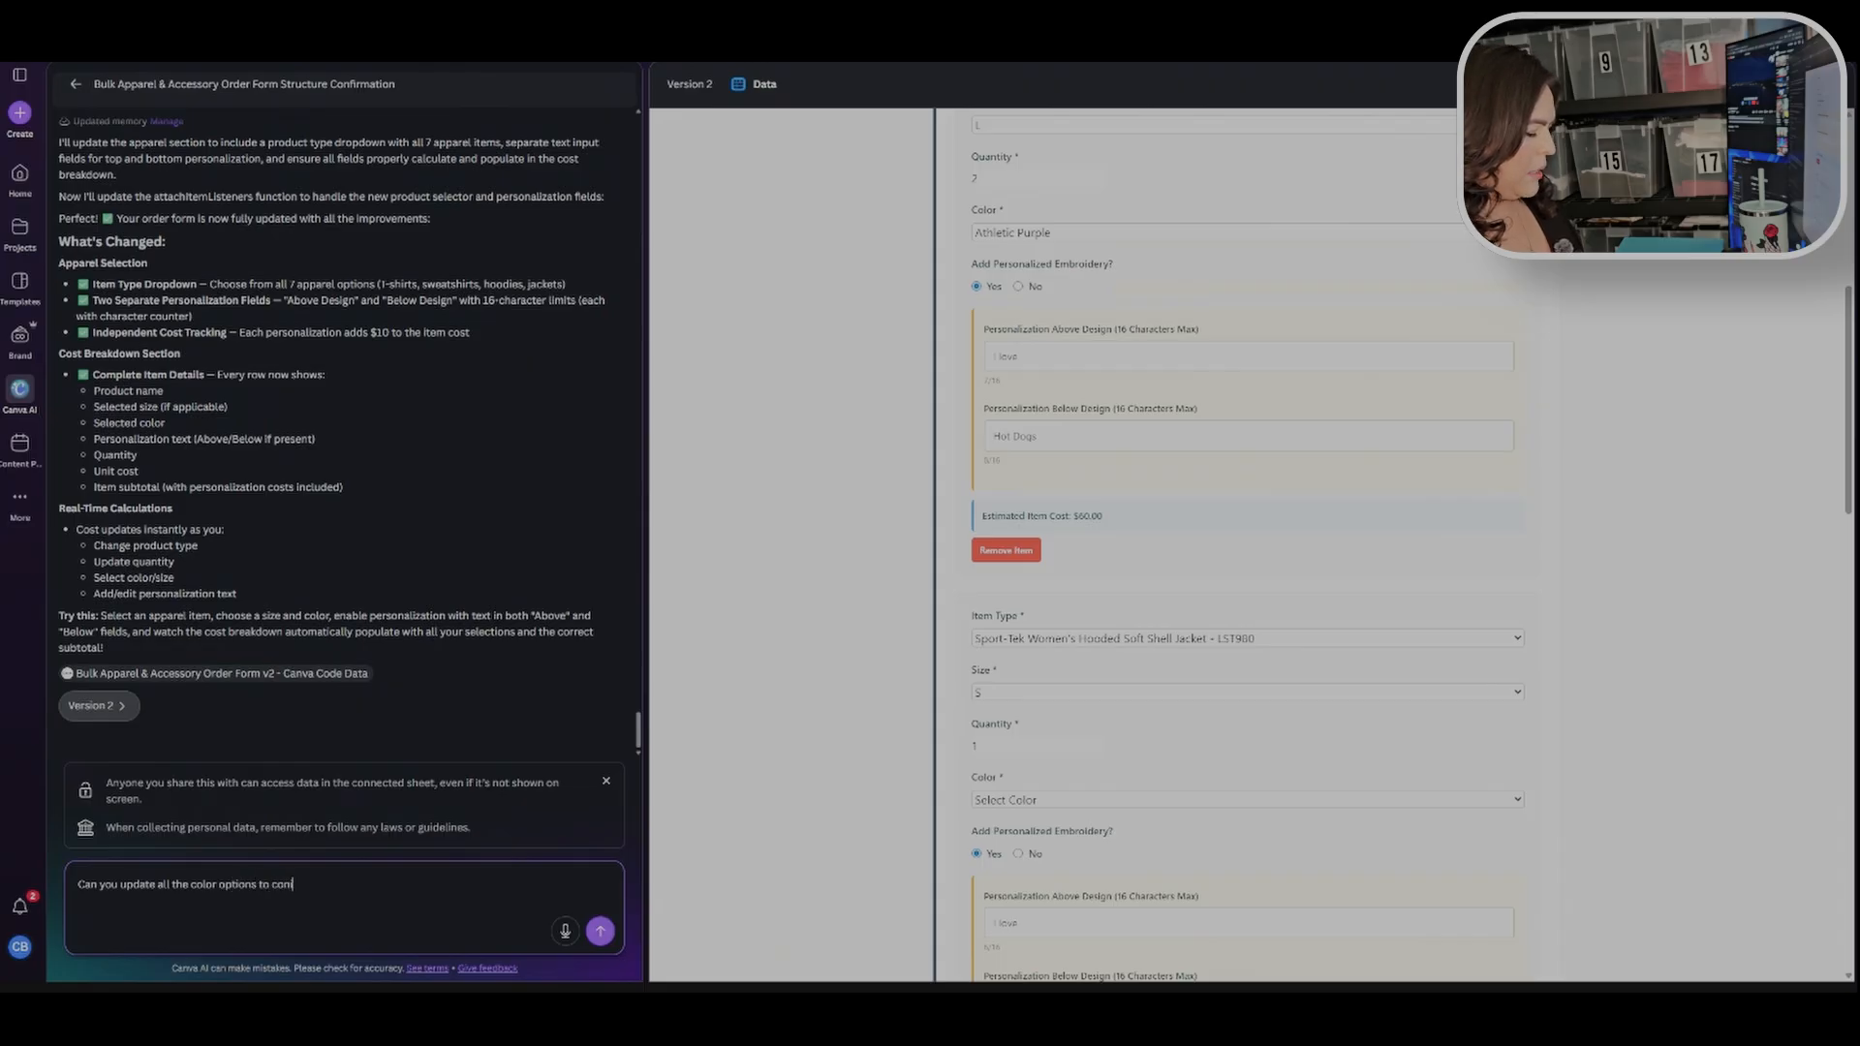
{"action": "type", "text": "incide with the"}
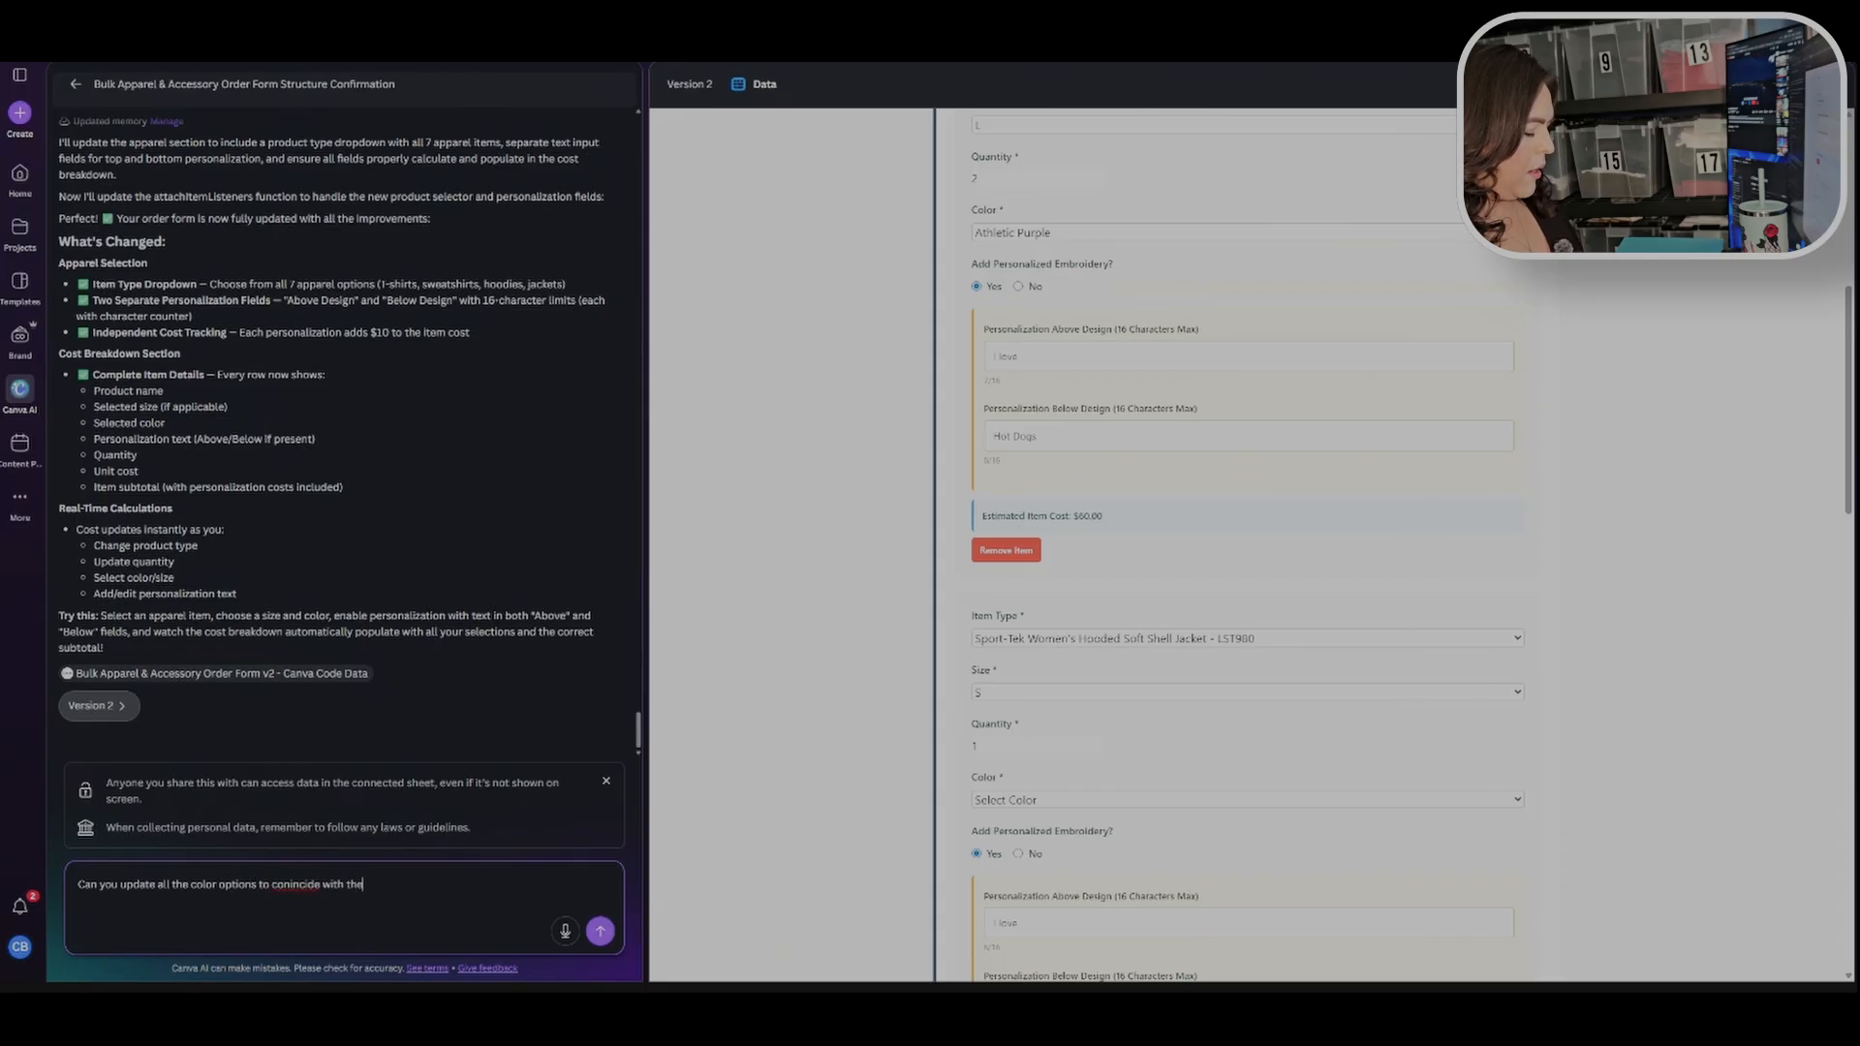
{"action": "type", "text": " specif"}
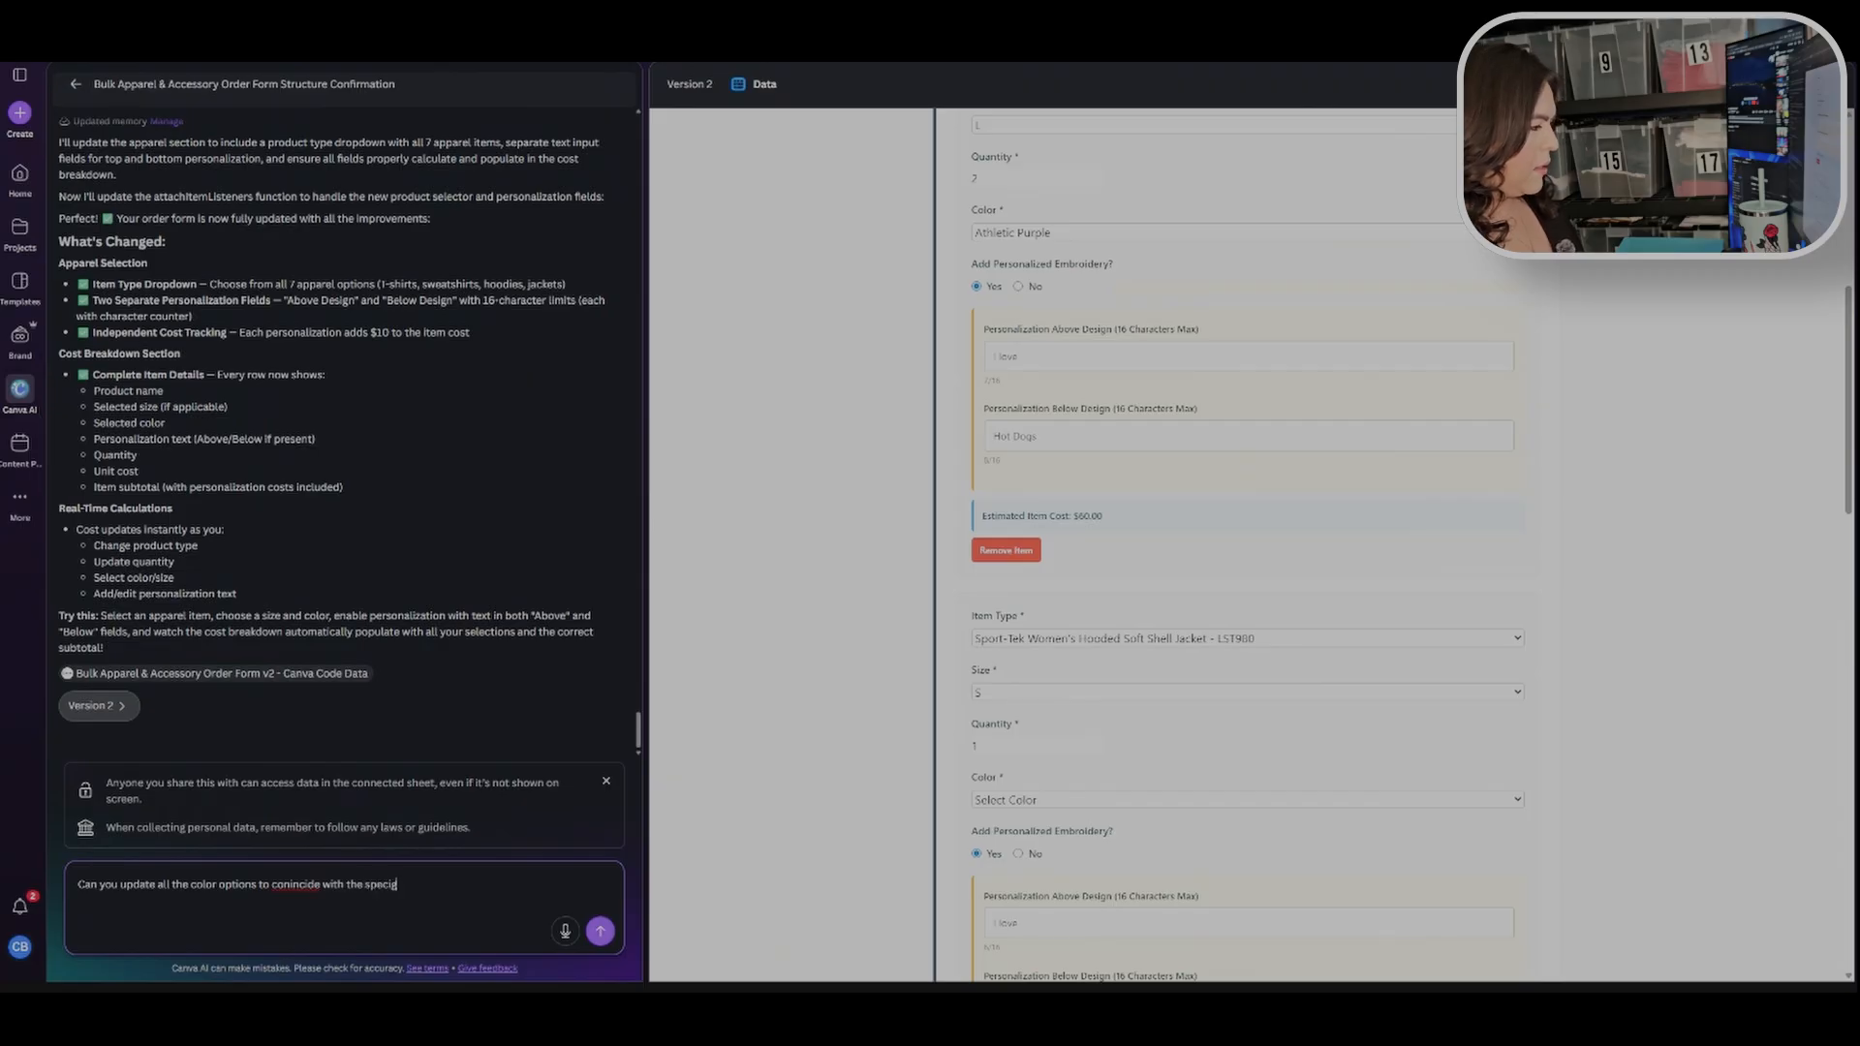
{"action": "type", "text": "ic"}
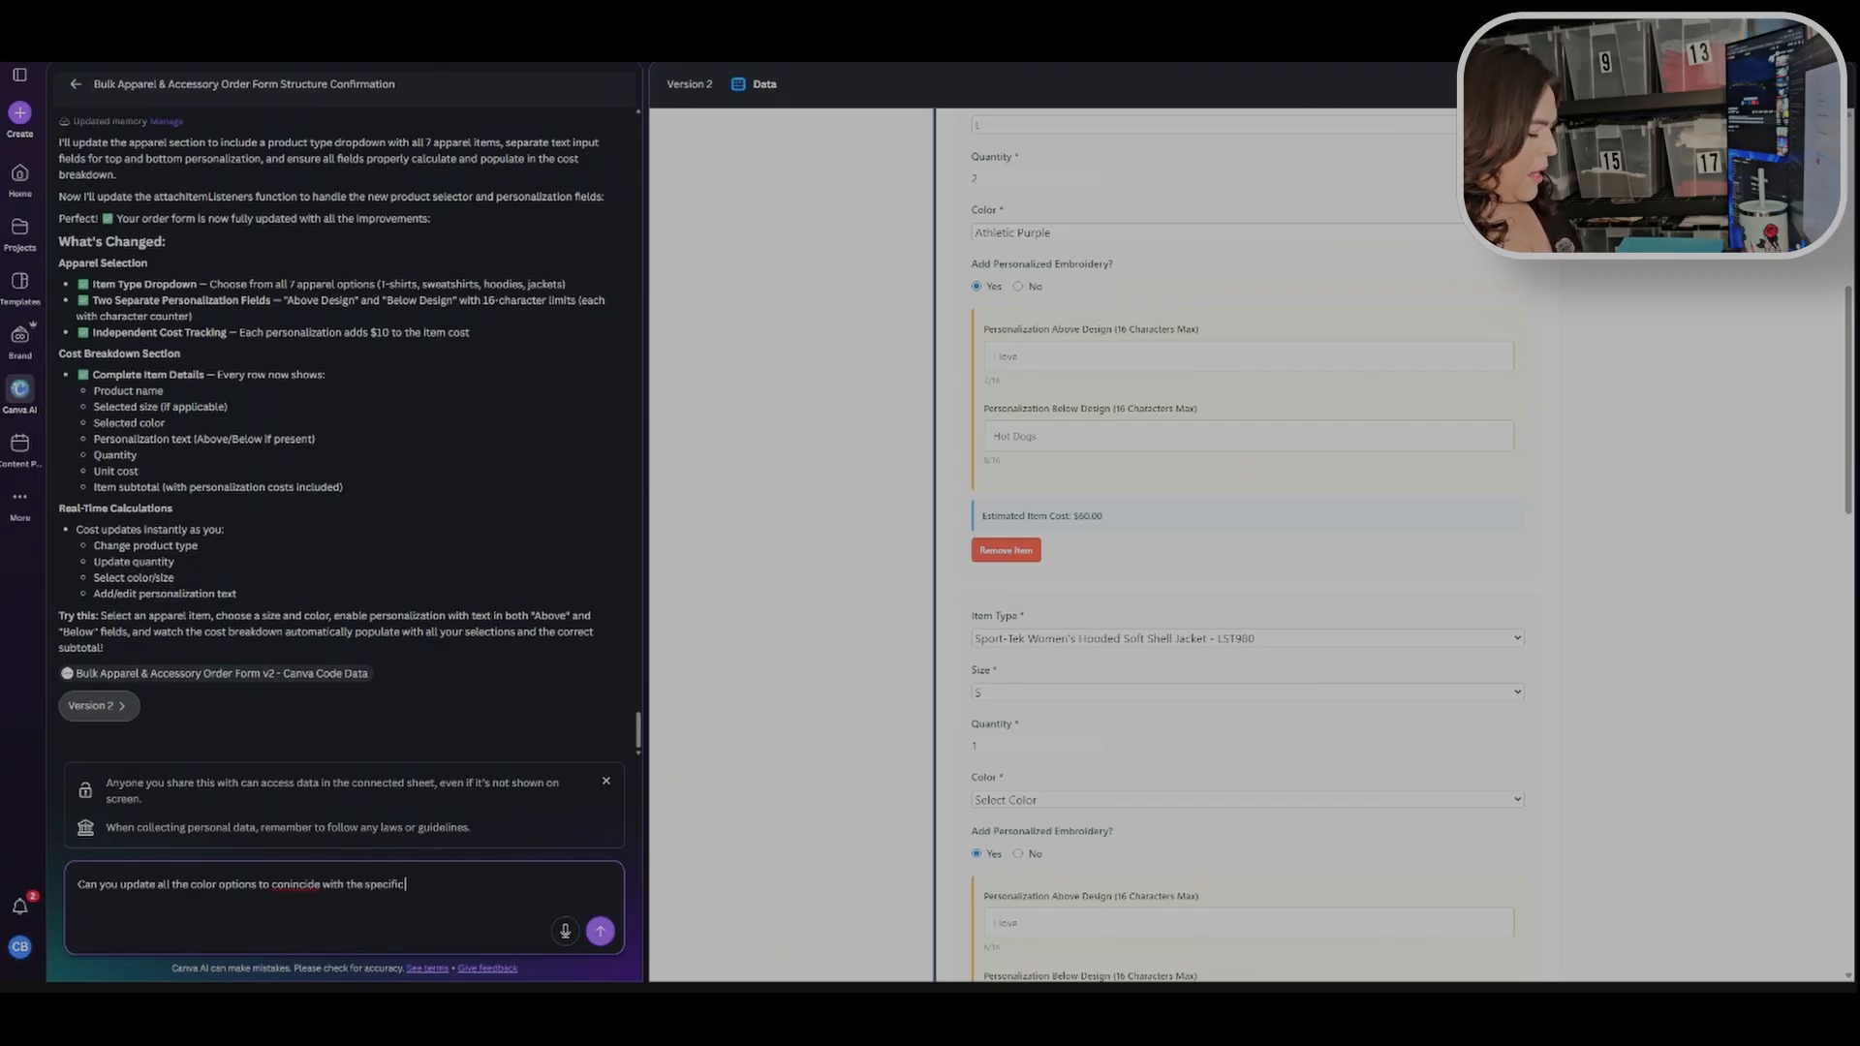
{"action": "type", "text": " apparel"}
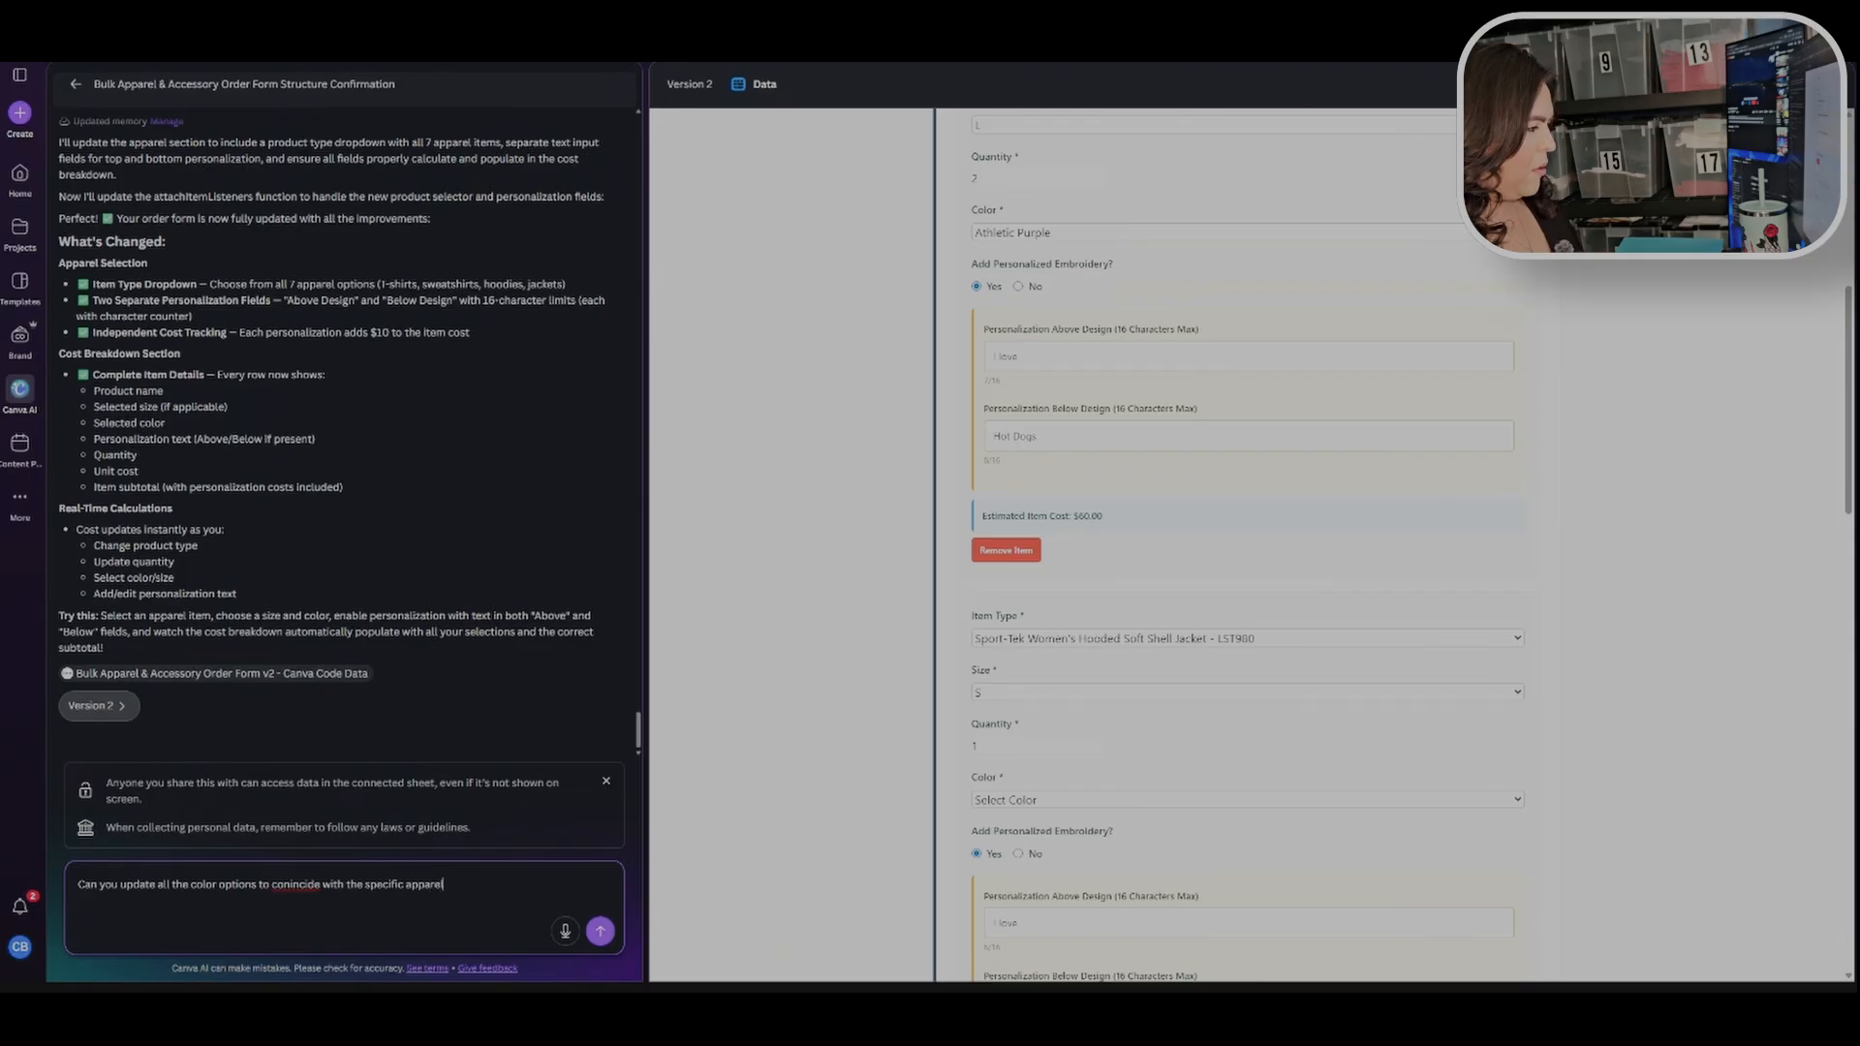
{"action": "type", "text": " or ac"}
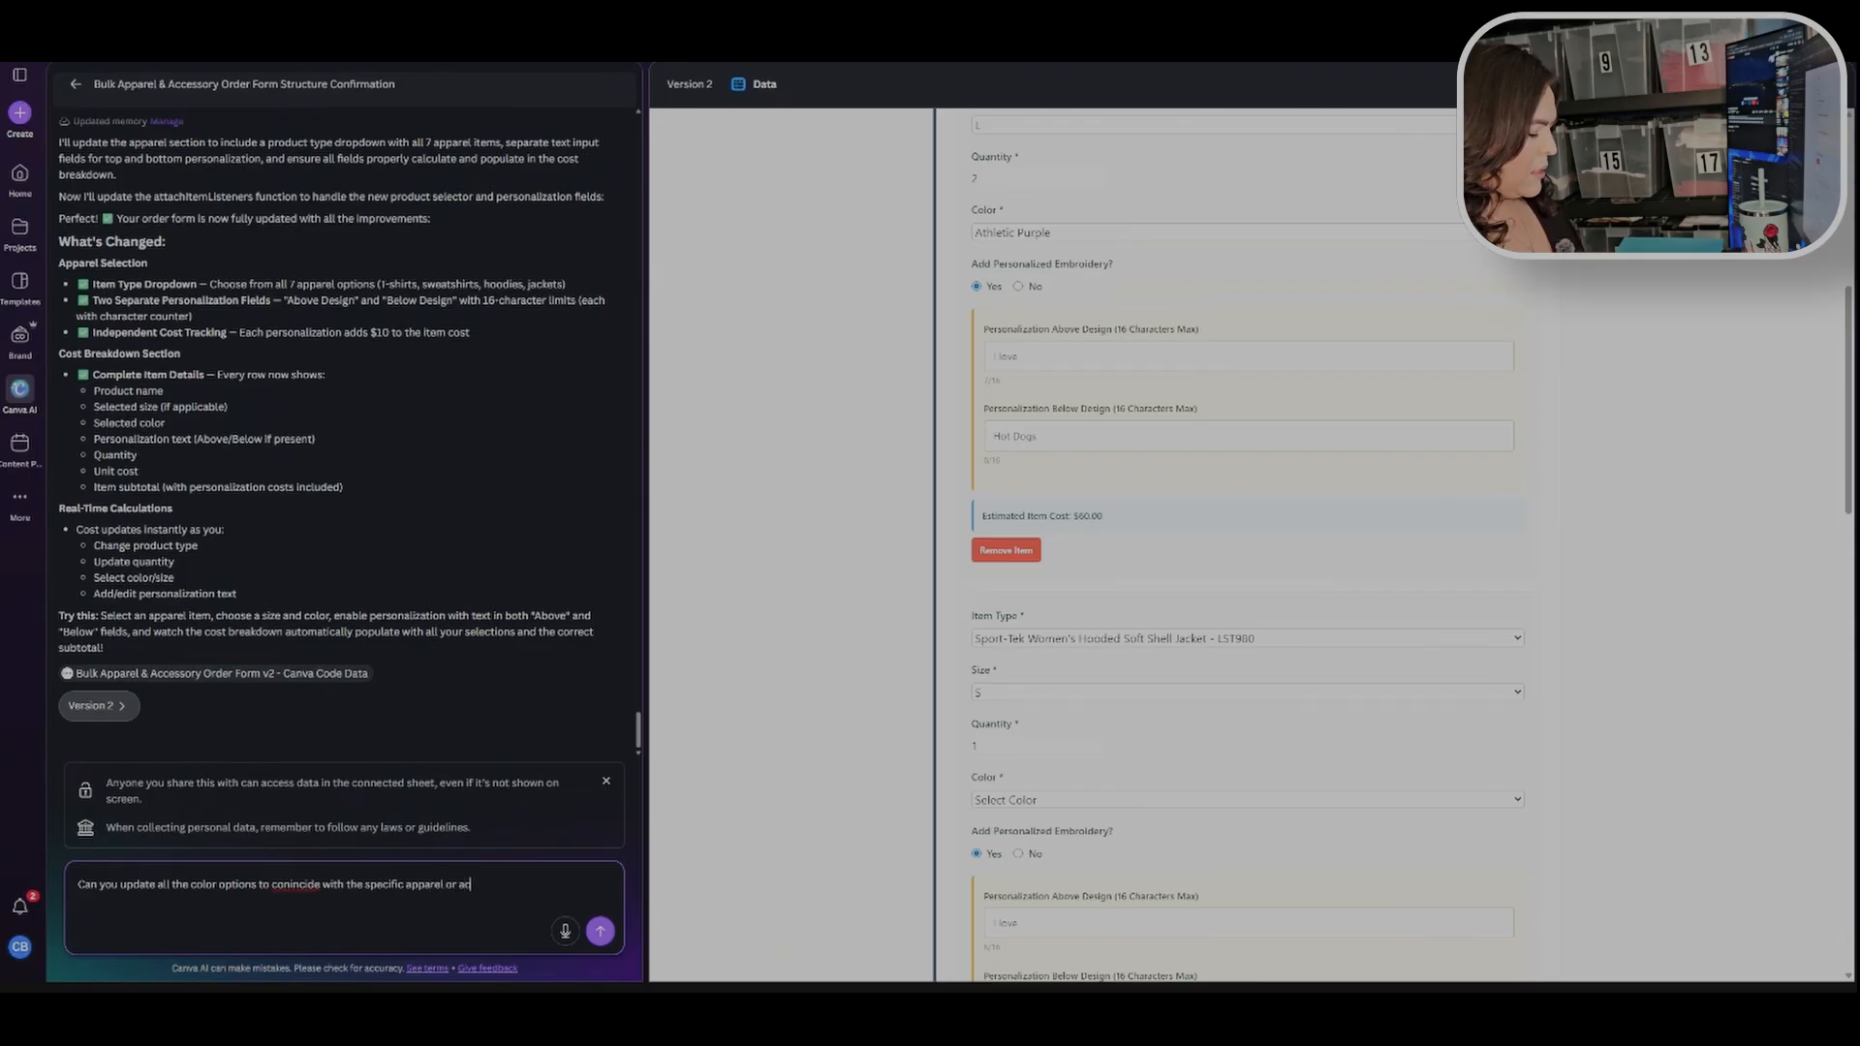
{"action": "type", "text": "cessory options"}
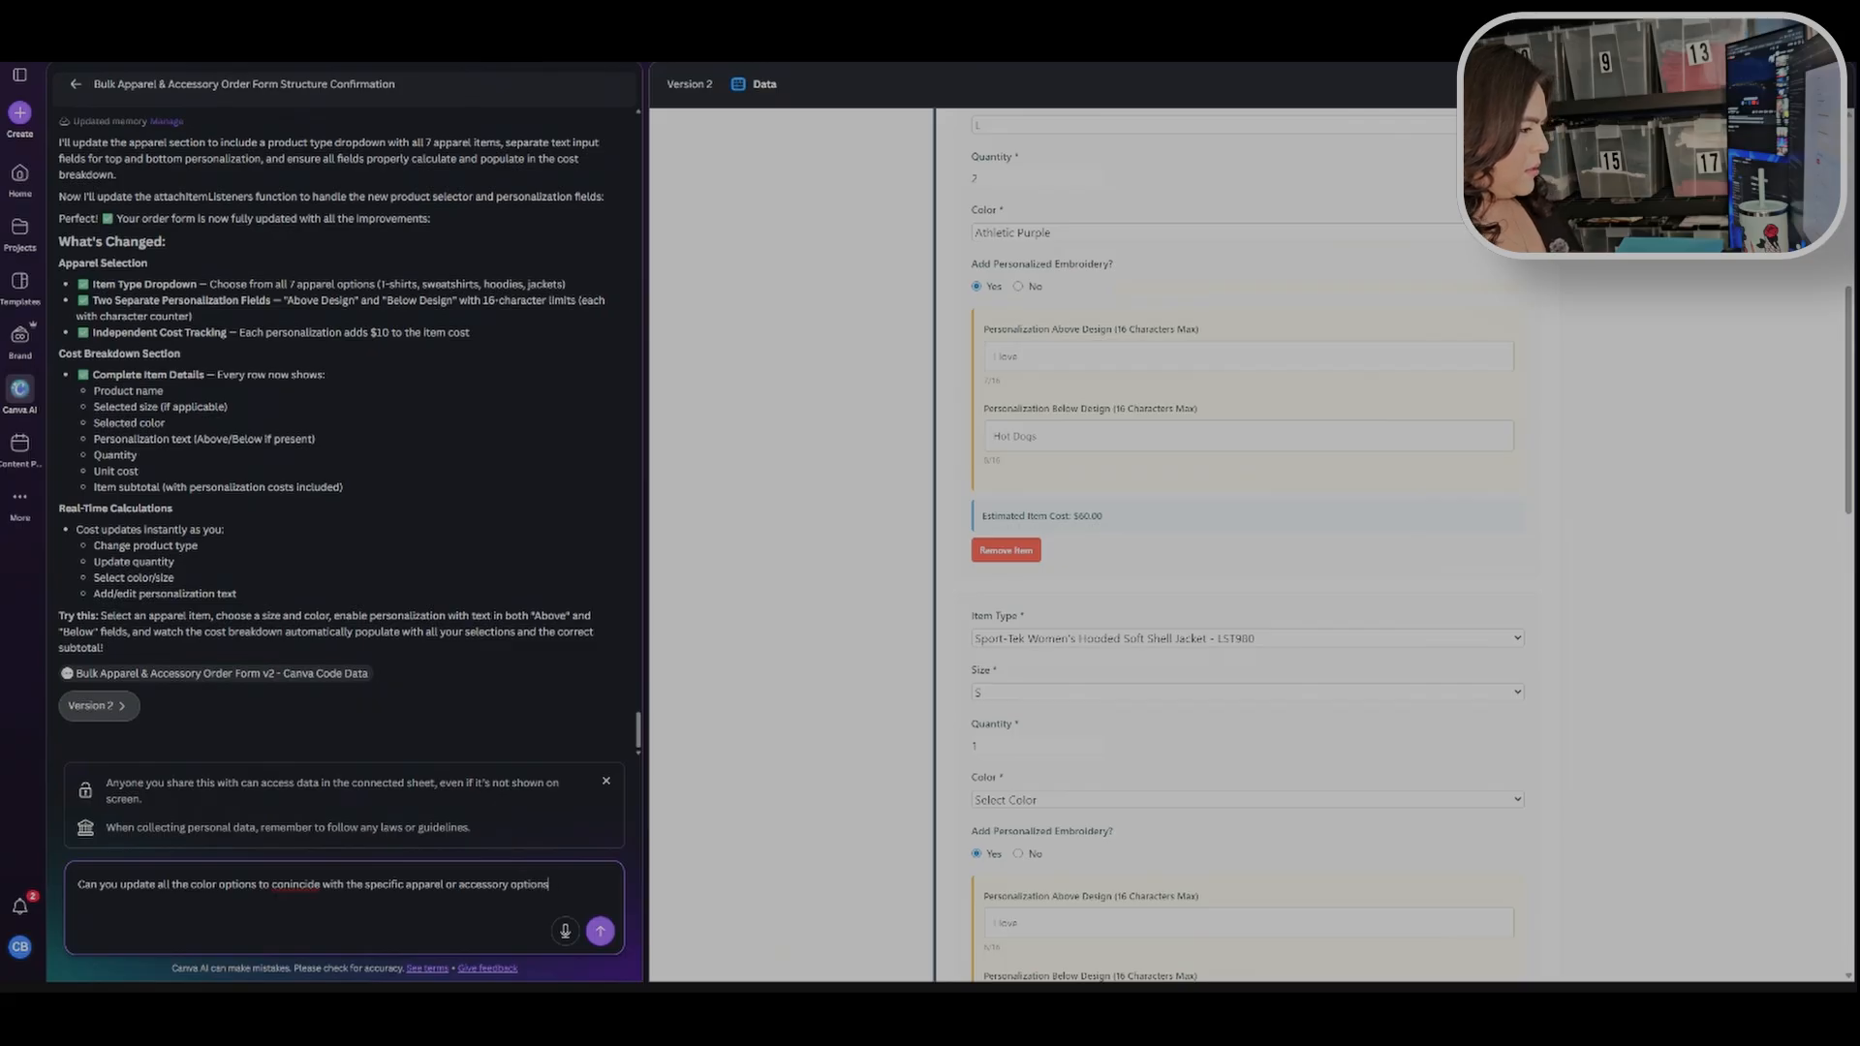
{"action": "key", "text": "BackSpace"}
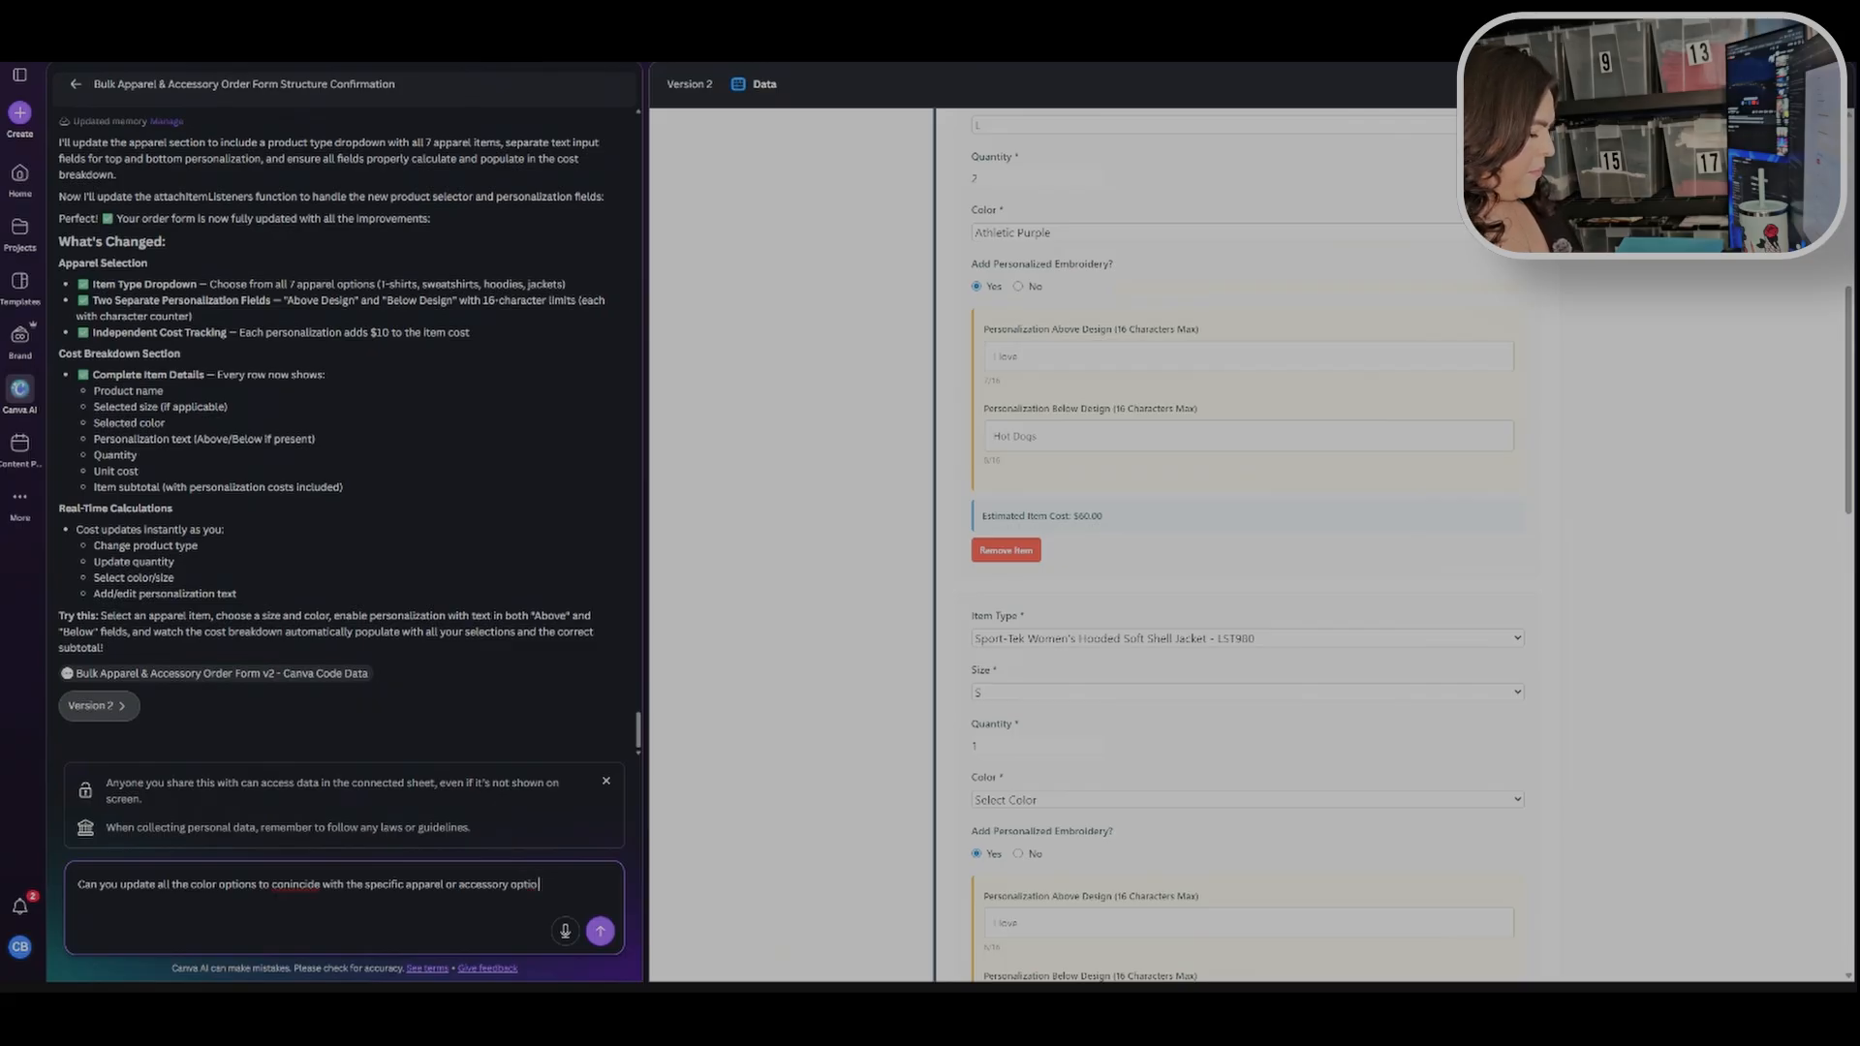
{"action": "type", "text": "becuase "}
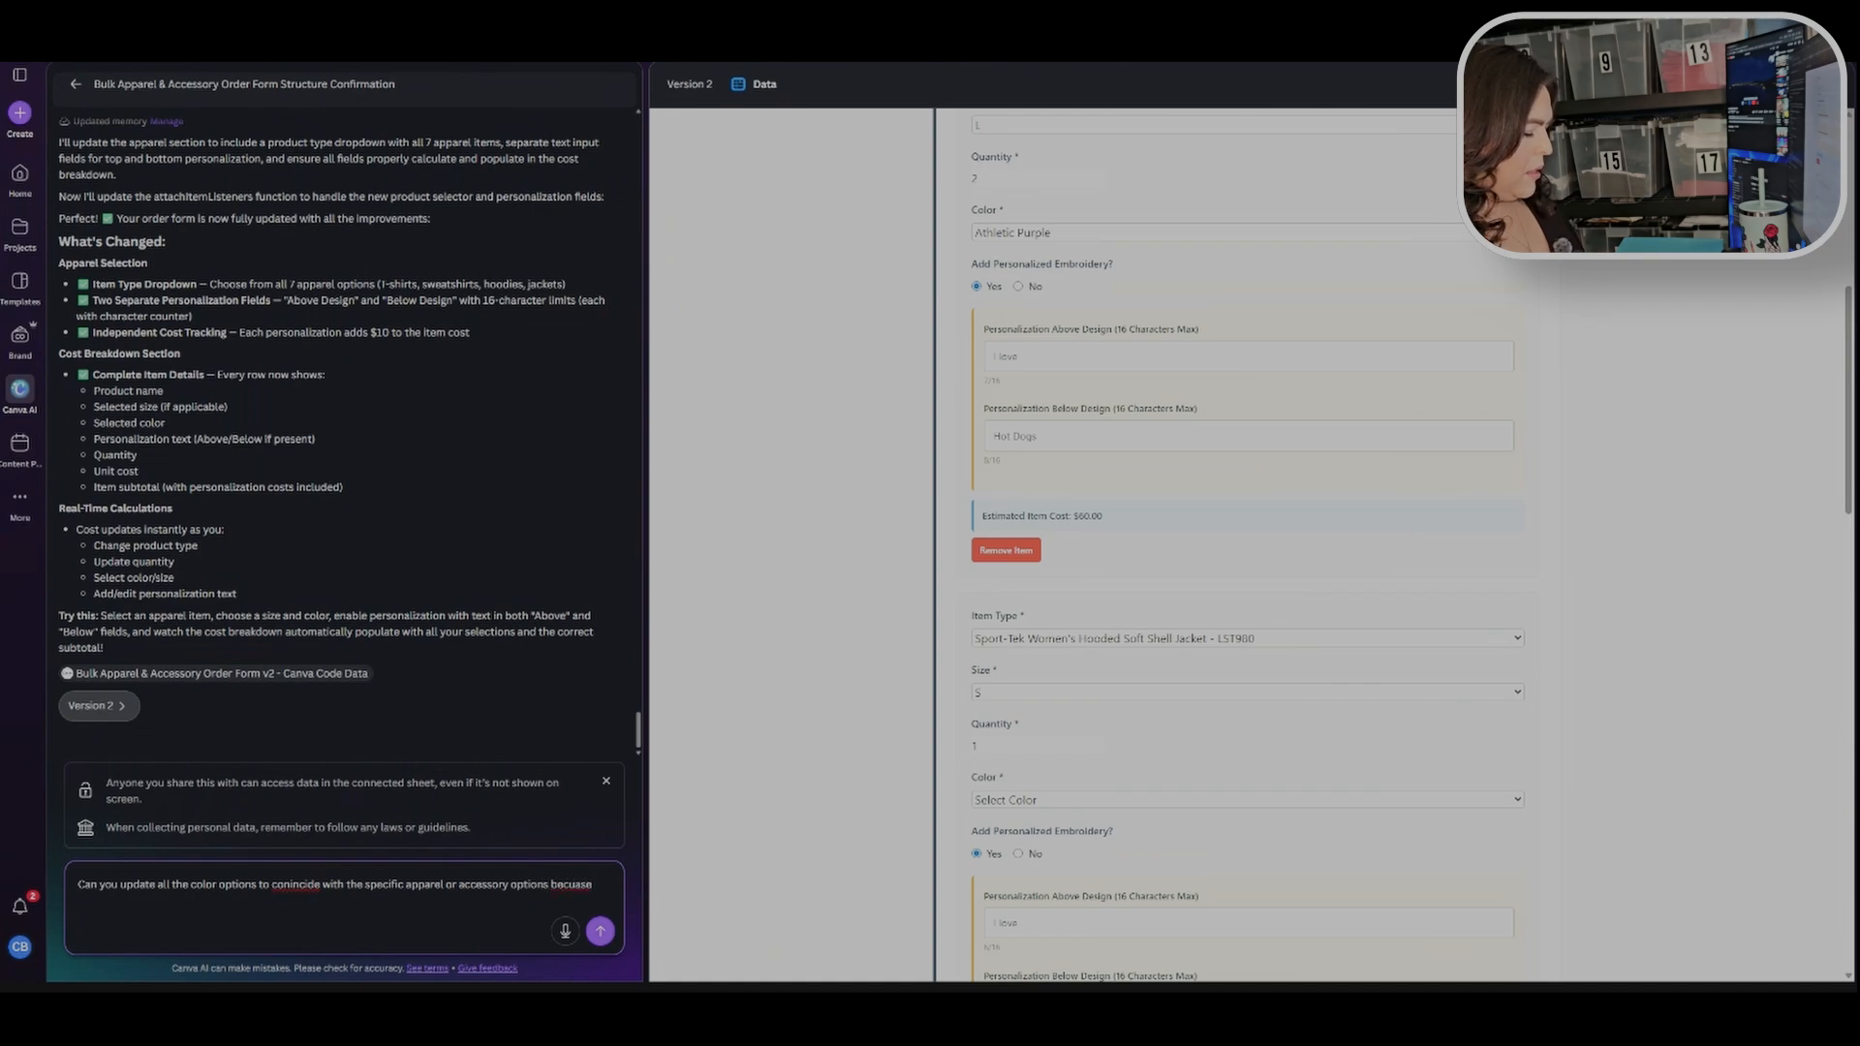
{"action": "type", "text": "the colors are not po"}
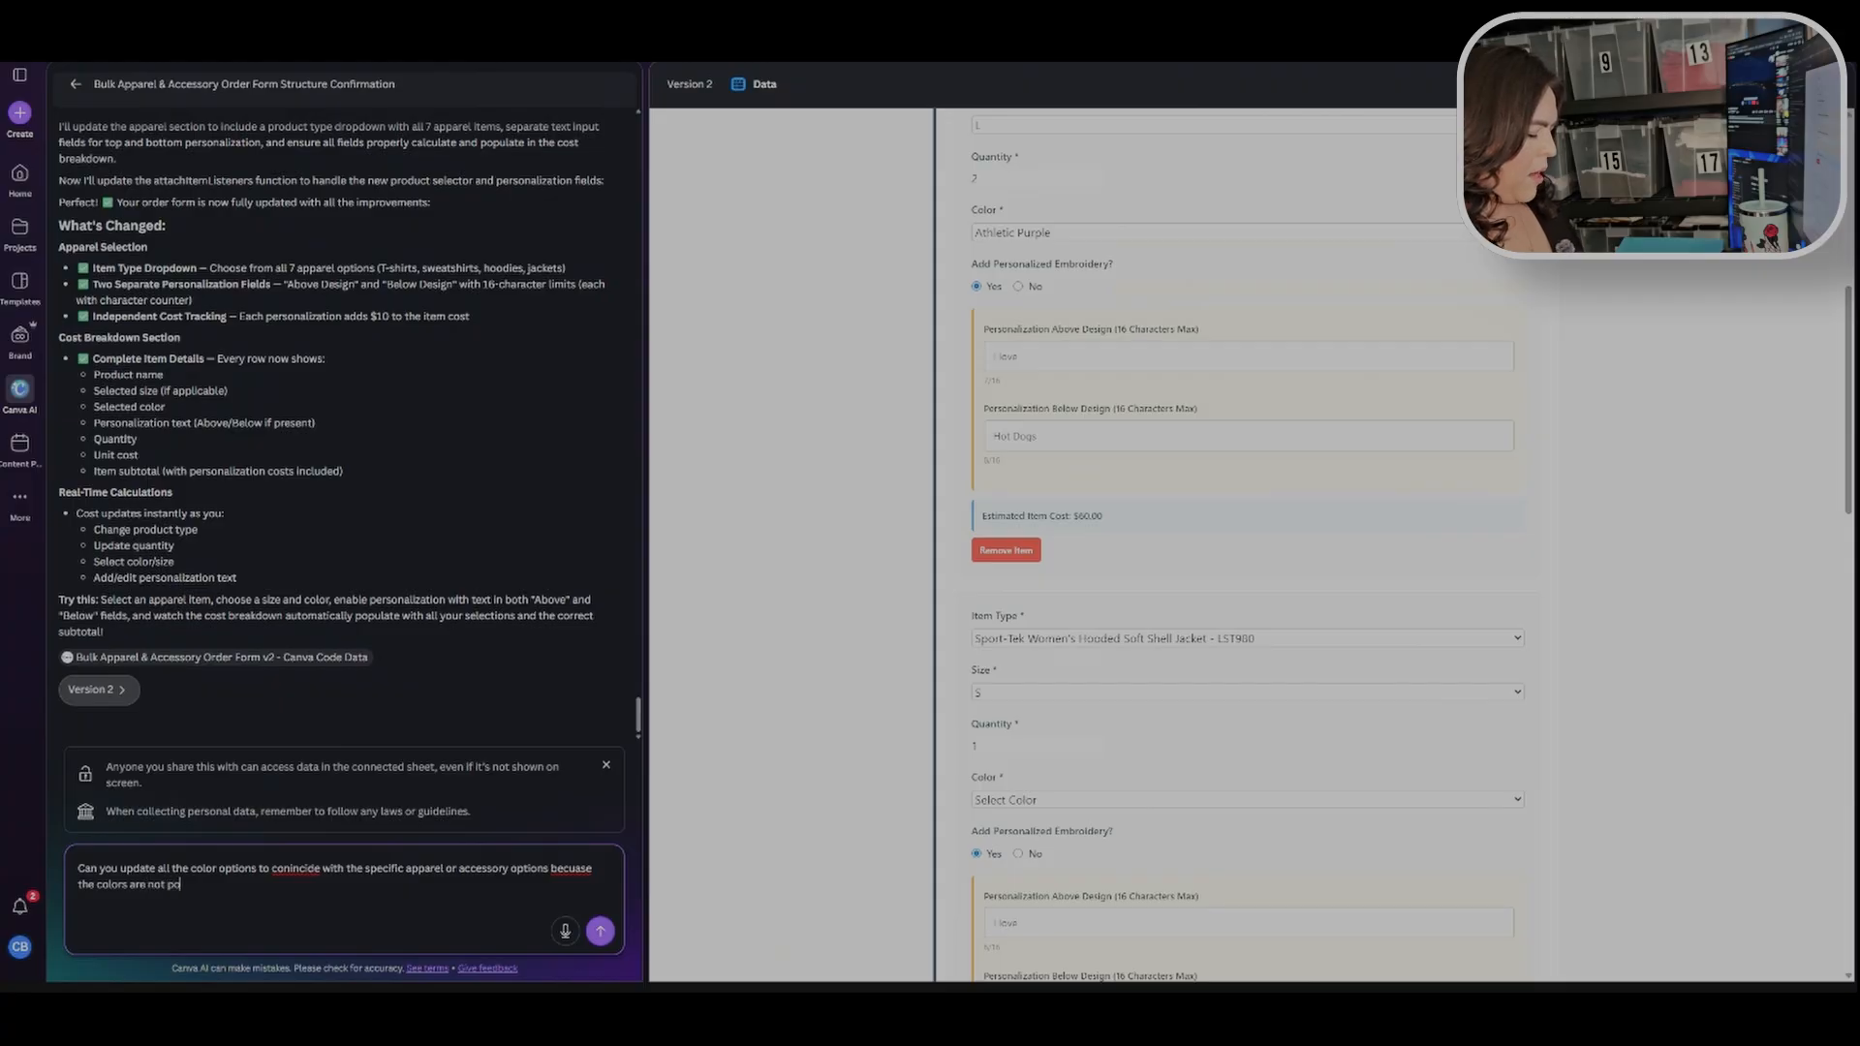
{"action": "type", "text": "puoat"}
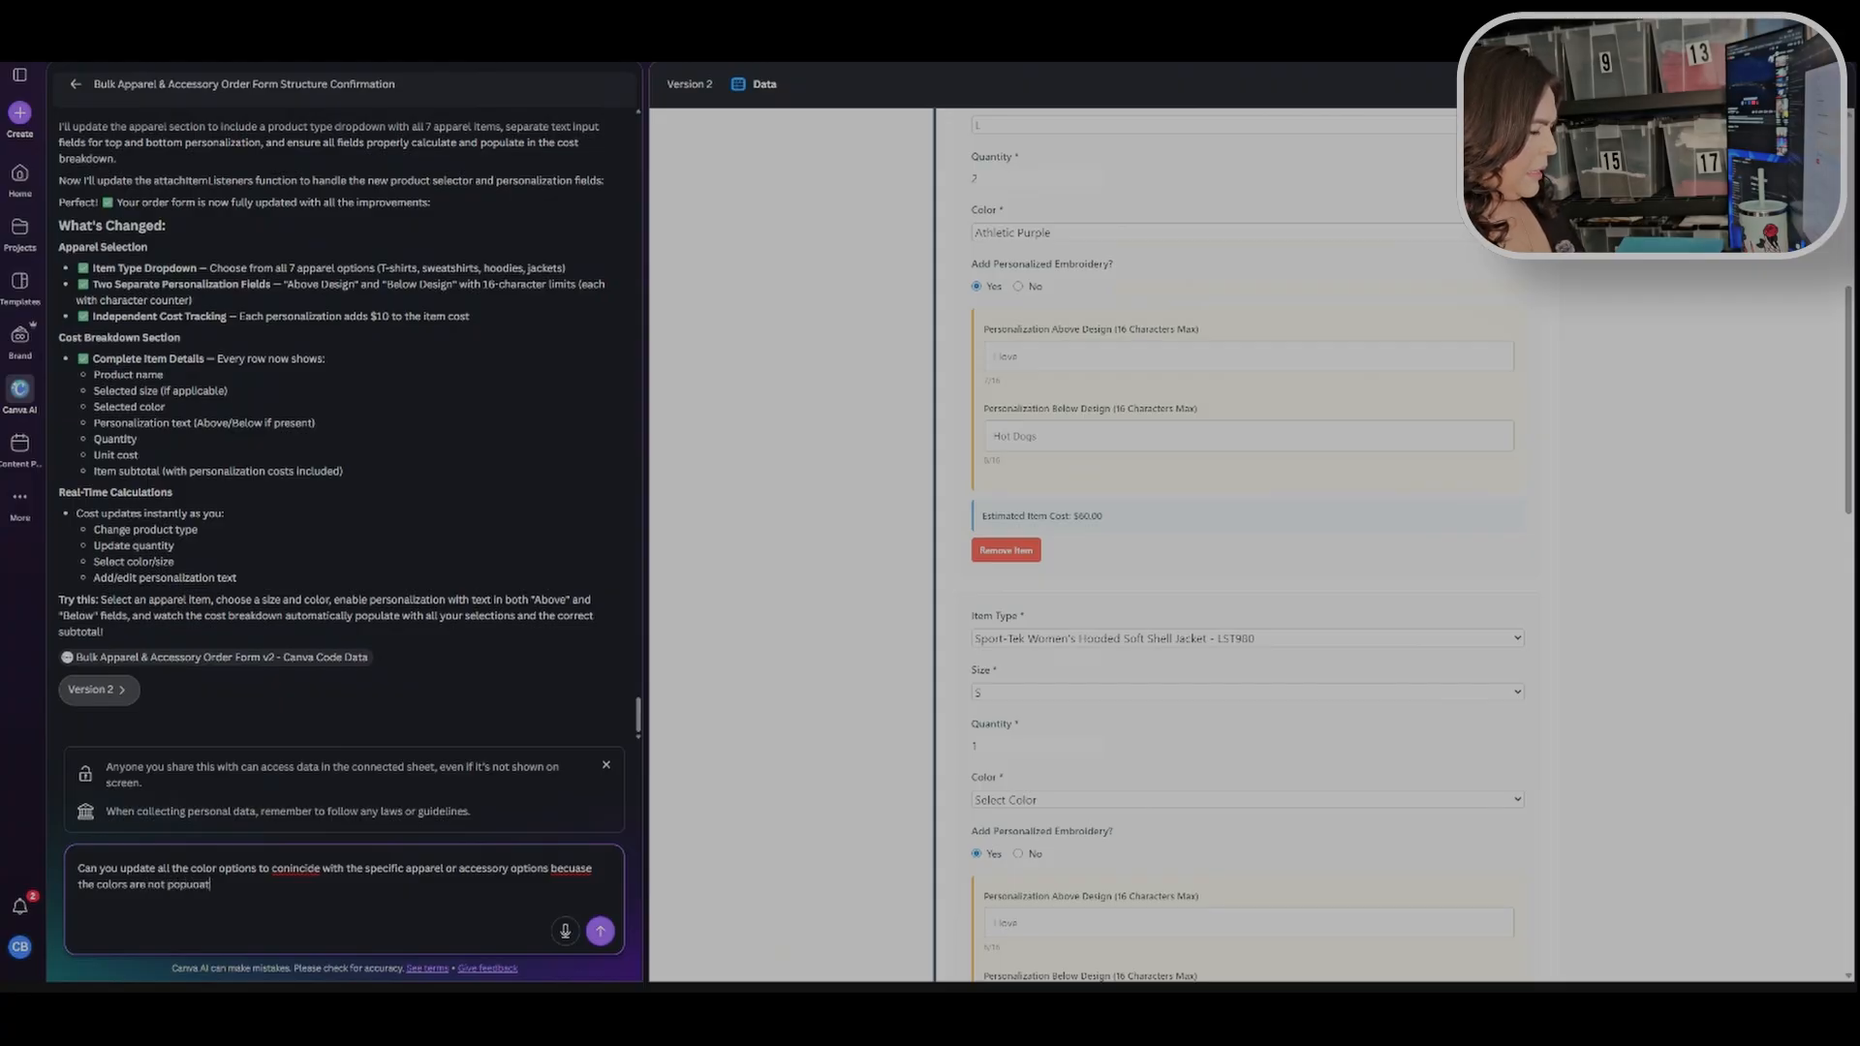
{"action": "type", "text": "ing correctly."}
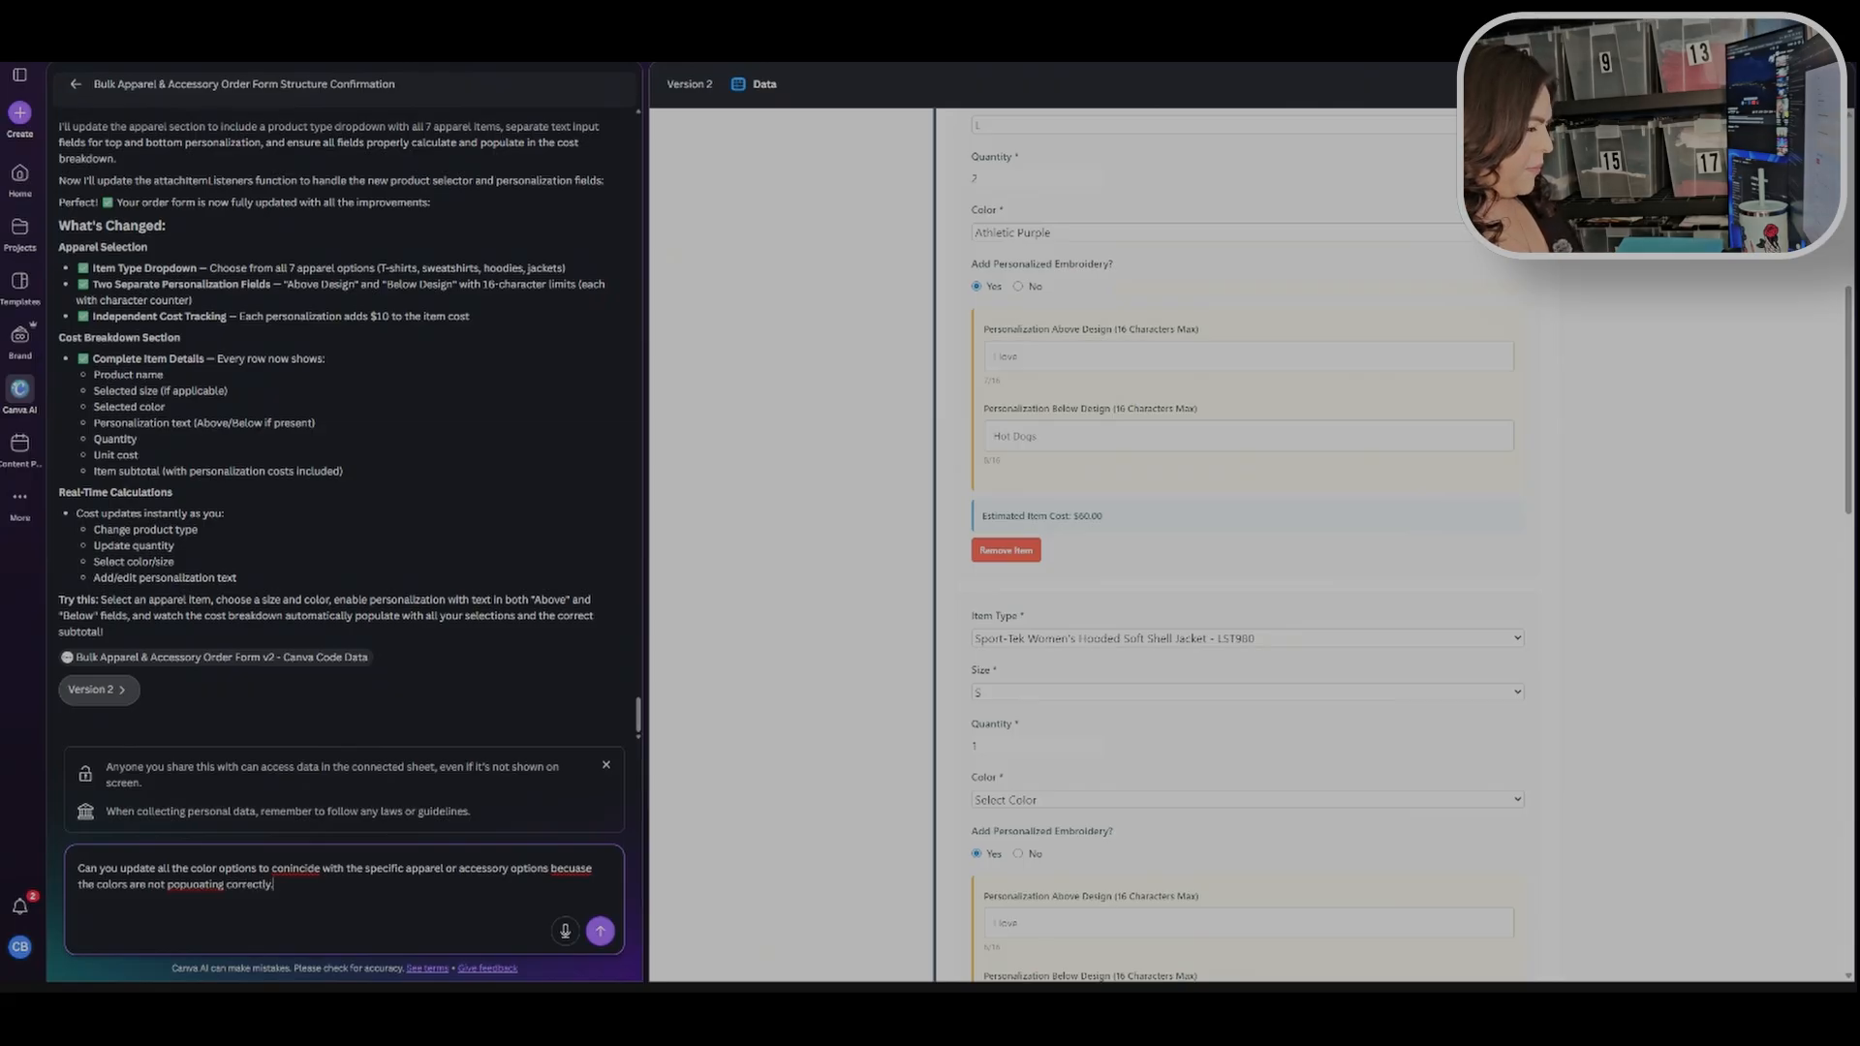
Step: Correct the spelling of "coincide", "because" and "populating" in the request and submit it
{"action": "double_click", "coordinate": [298, 869]}
{"action": "type", "text": "coincide"}
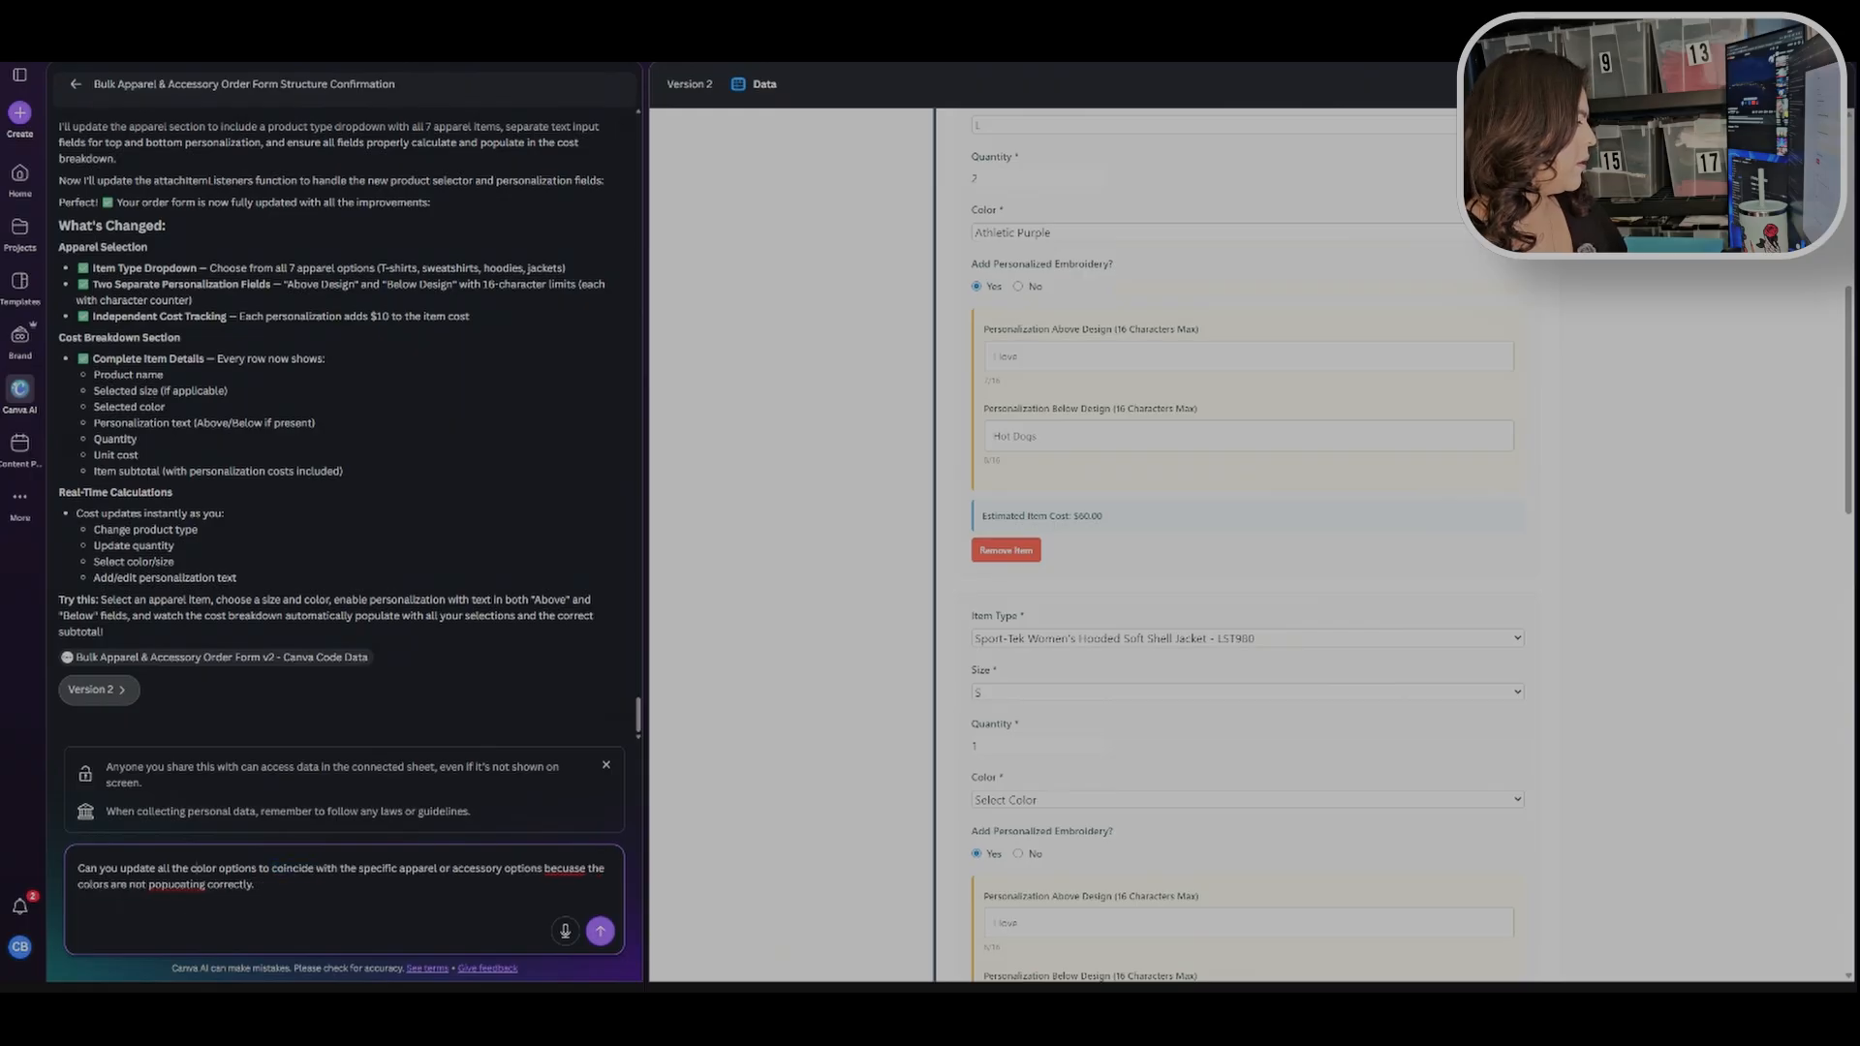
{"action": "left_click_drag", "start_coordinate": [196, 869], "coordinate": [193, 884]}
{"action": "triple_click", "coordinate": [193, 884]}
{"action": "left_click", "coordinate": [178, 885]}
{"action": "right_click", "coordinate": [179, 885]}
{"action": "left_click", "coordinate": [201, 885]}
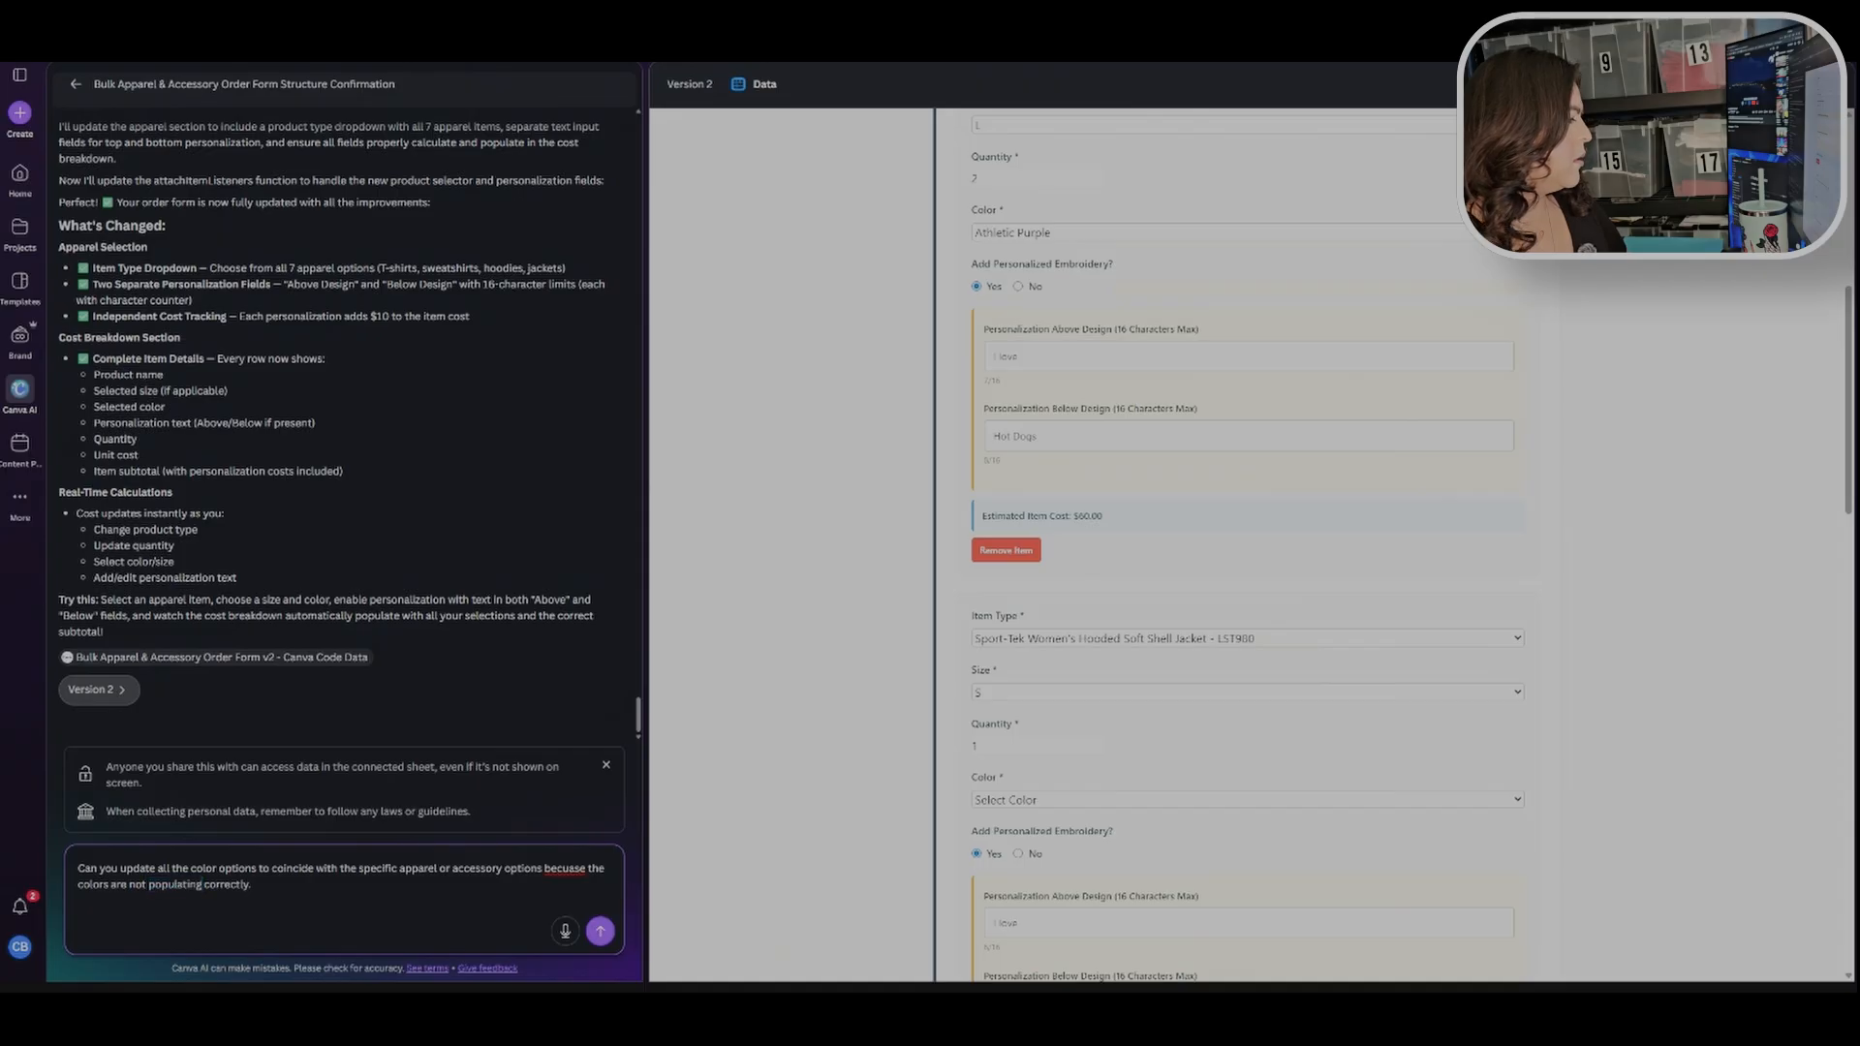
{"action": "double_click", "coordinate": [566, 869]}
{"action": "left_click", "coordinate": [569, 576]}
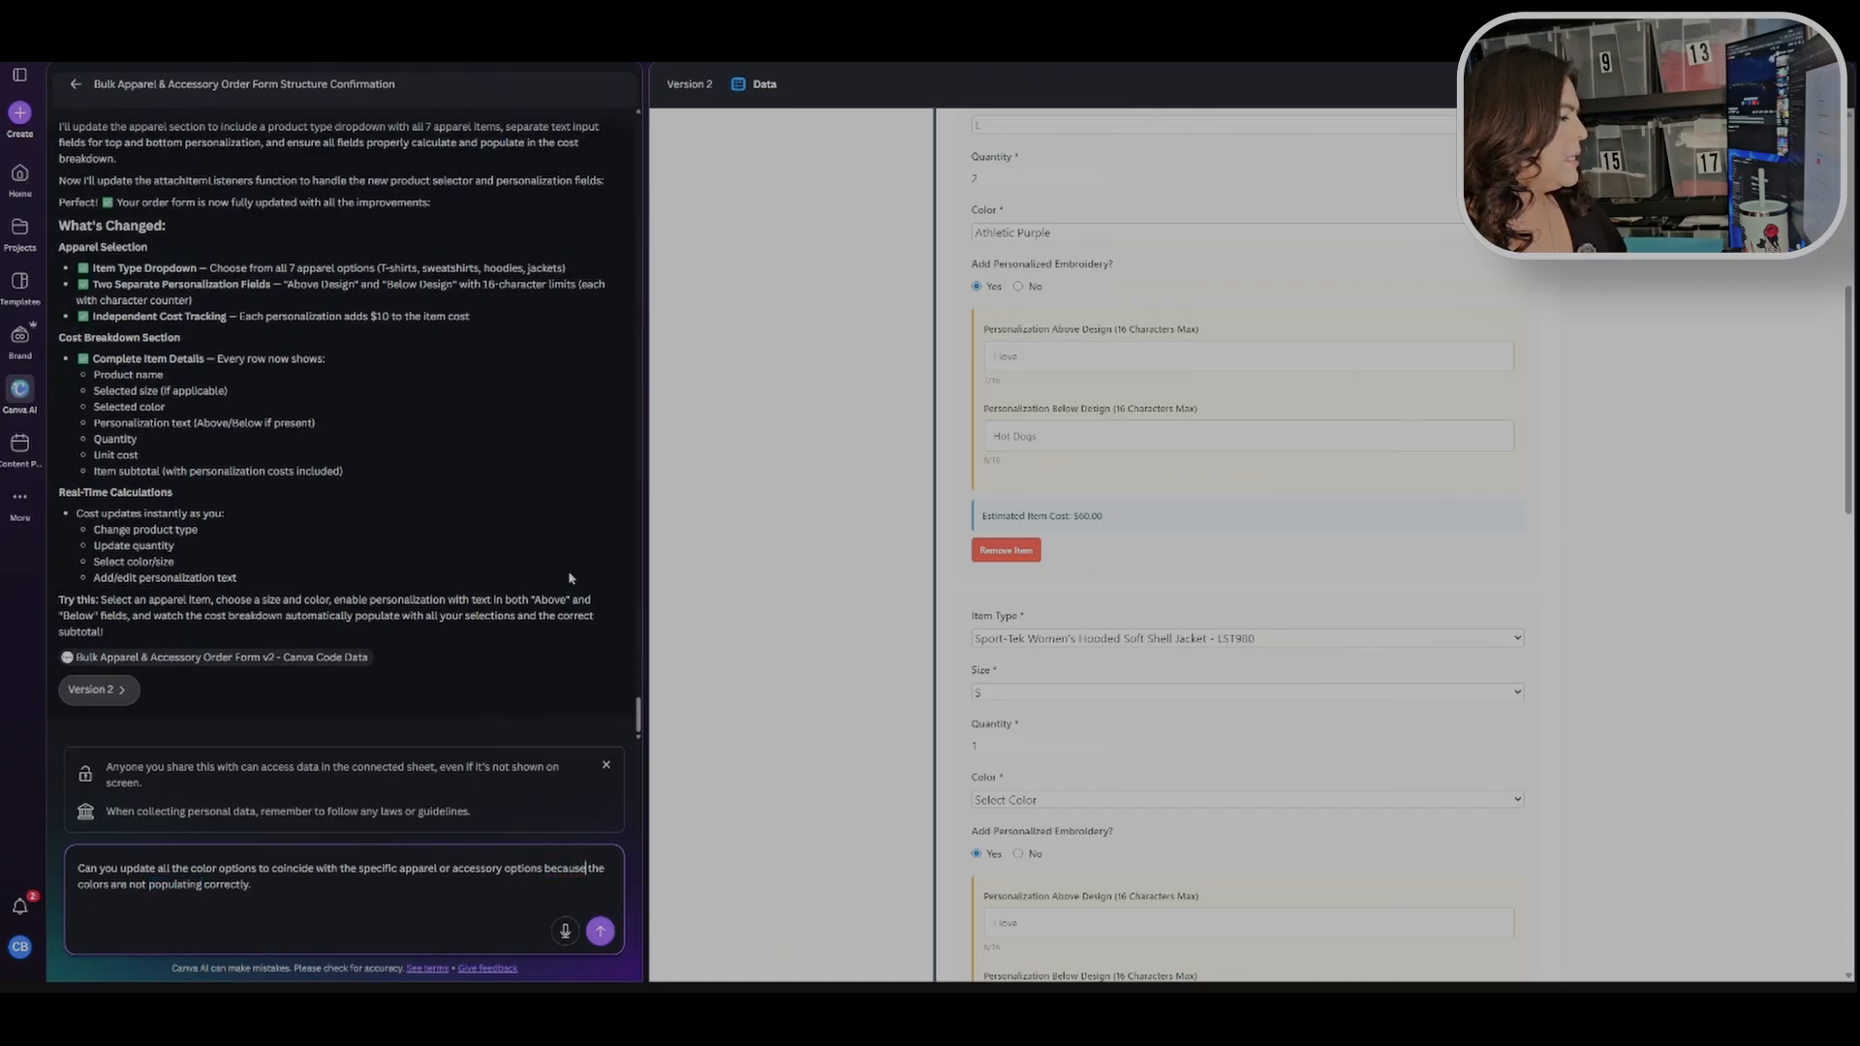
{"action": "left_click", "coordinate": [600, 931]}
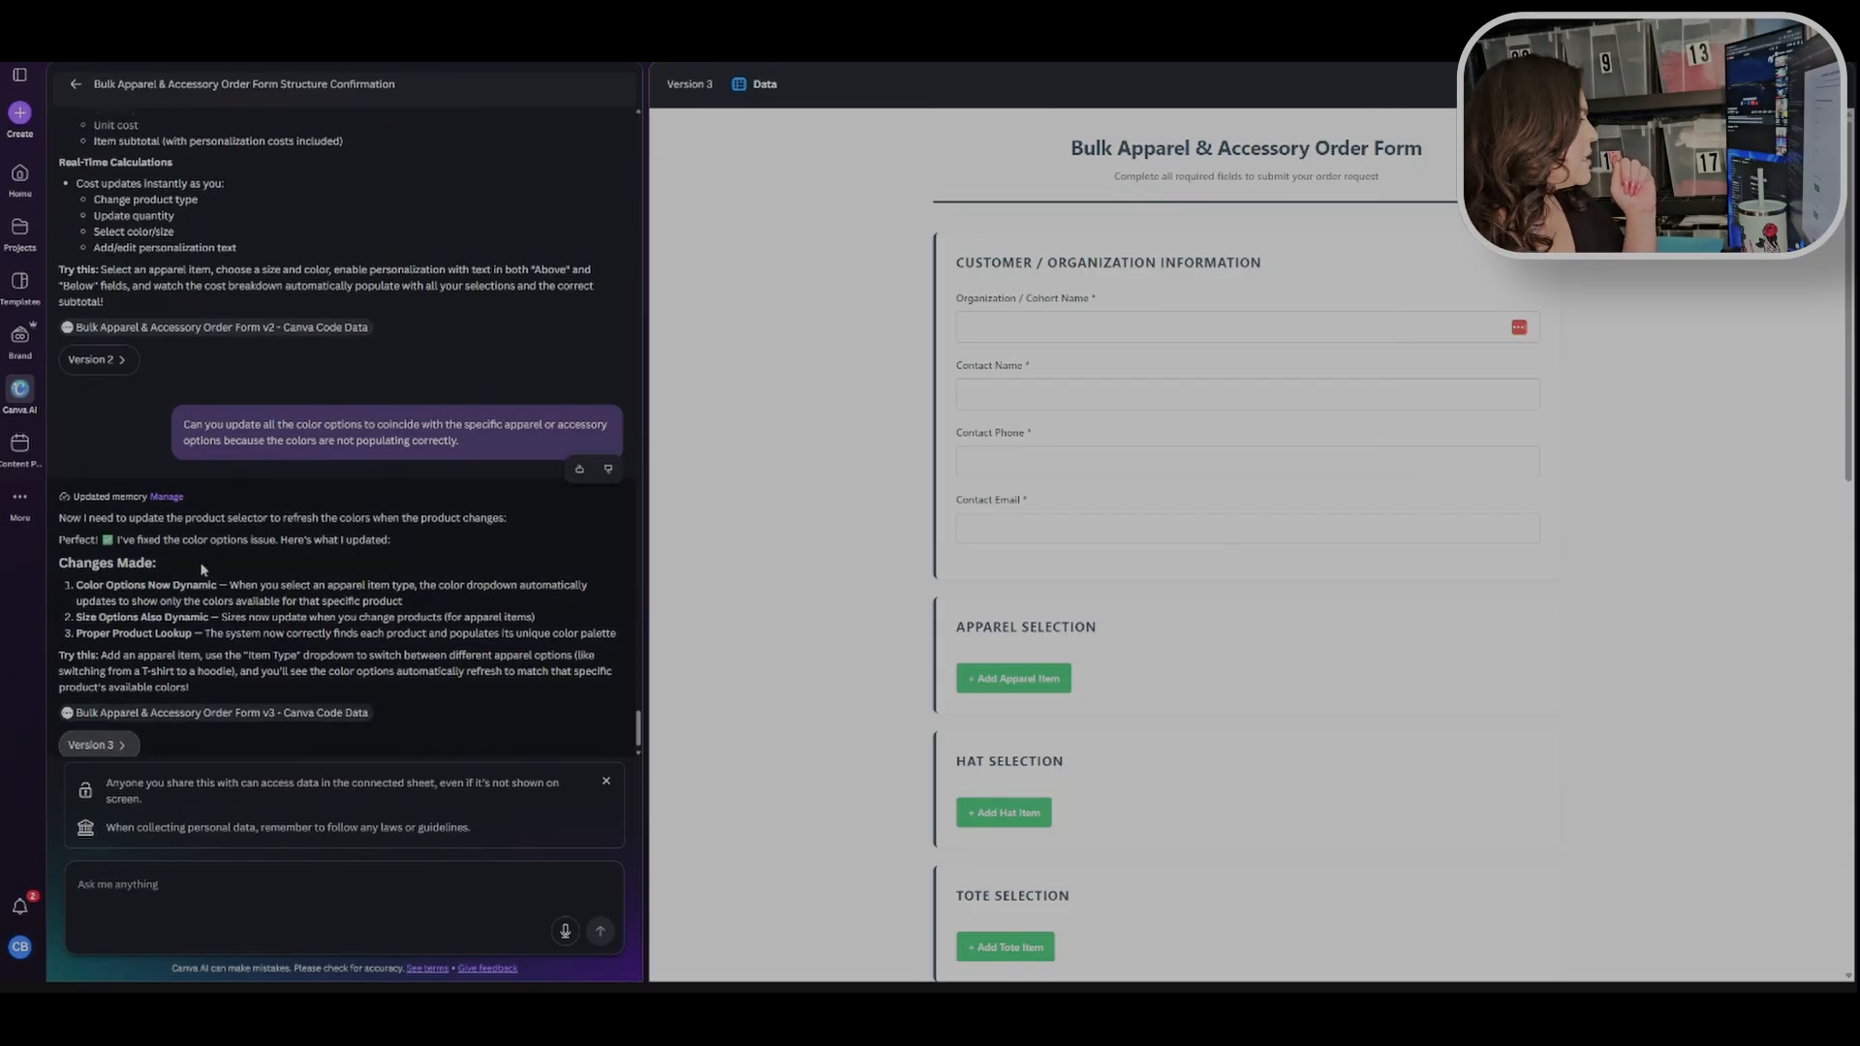
Step: In the updated form, autofill the customer and organization information fields with a saved contact
{"action": "scroll", "coordinate": [196, 556], "scroll_direction": "down", "scroll_amount": 1}
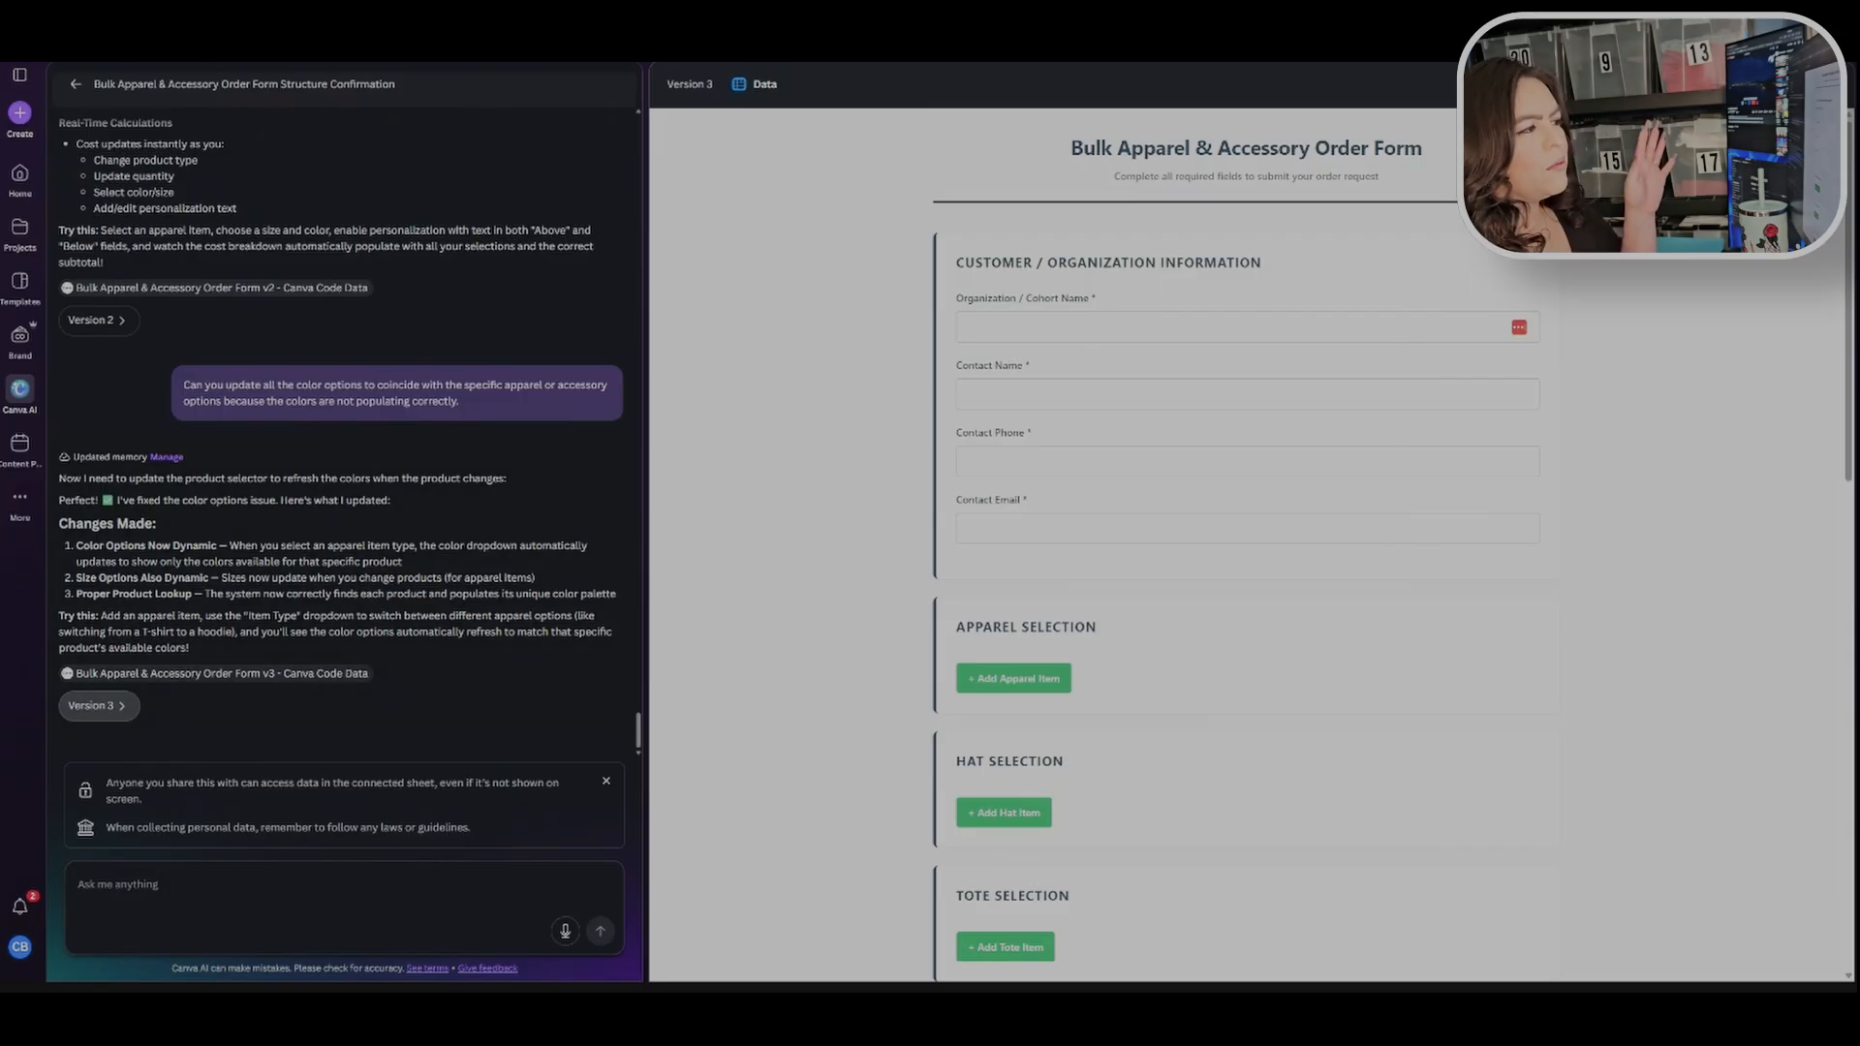
{"action": "left_click", "coordinate": [1046, 328]}
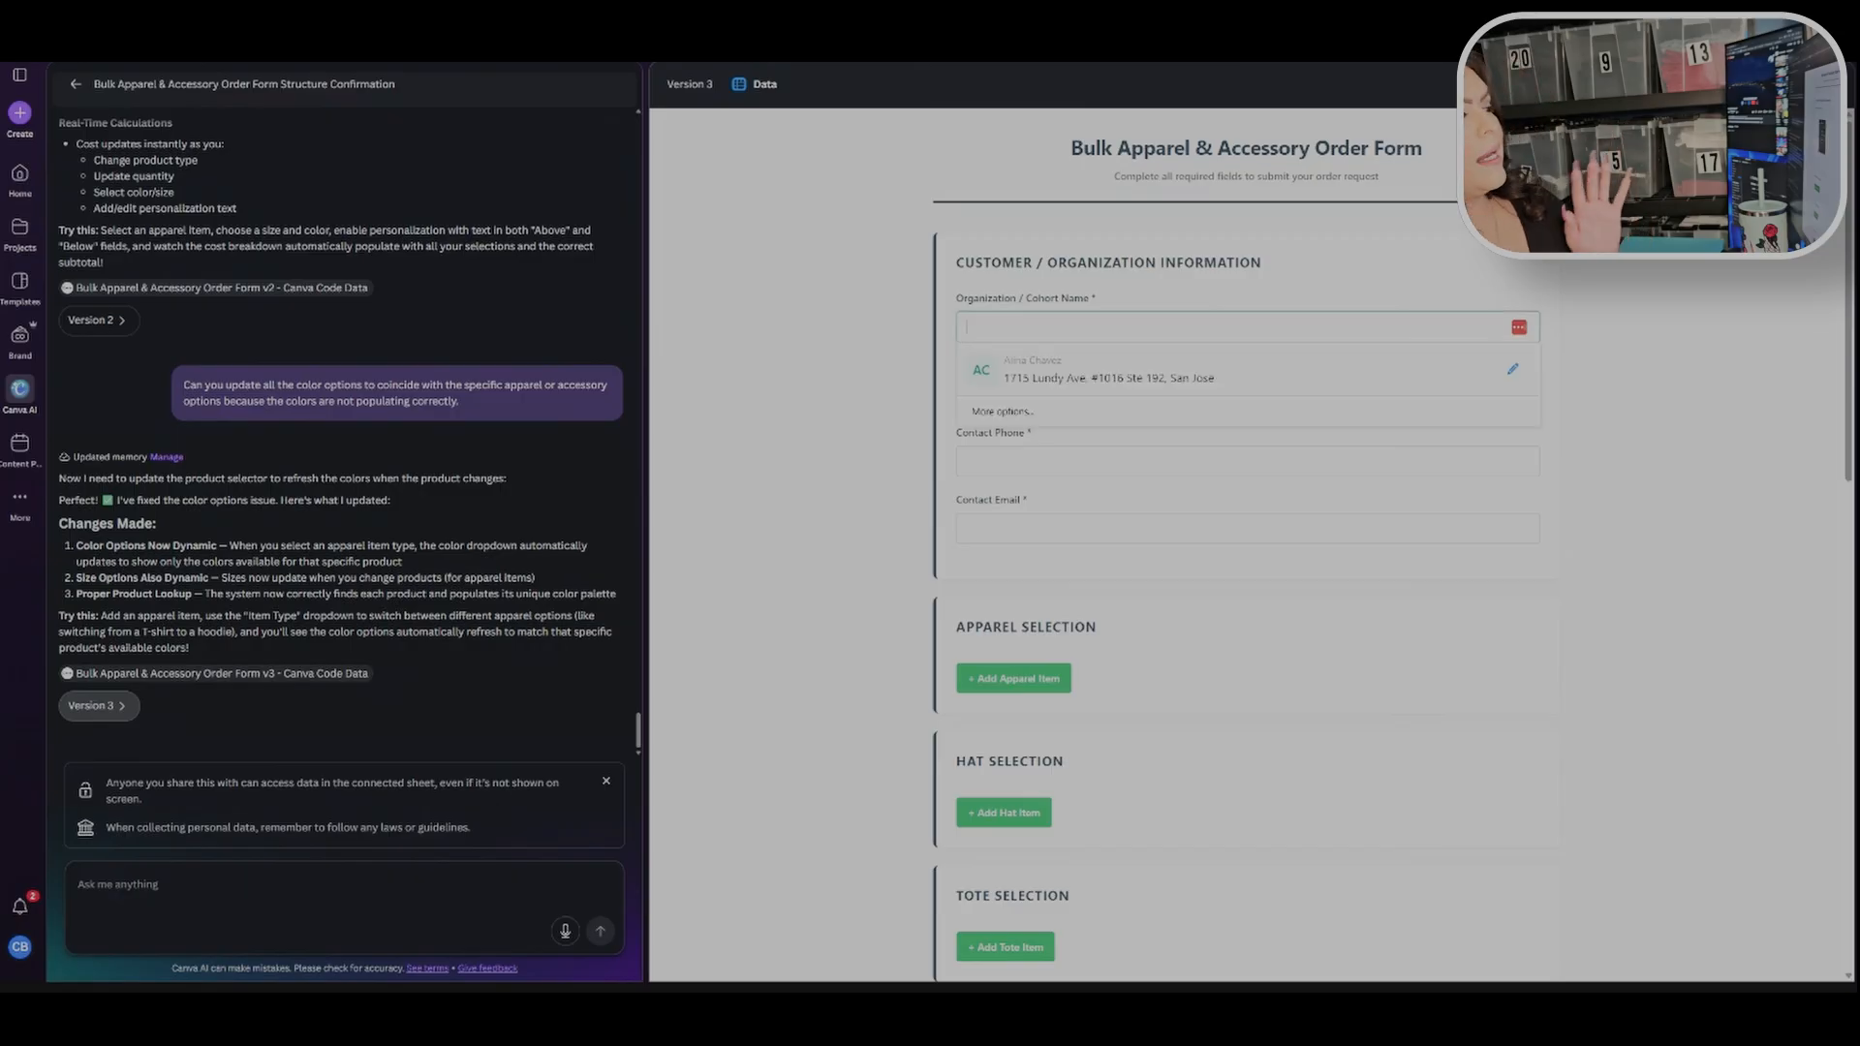
{"action": "left_click", "coordinate": [1066, 372]}
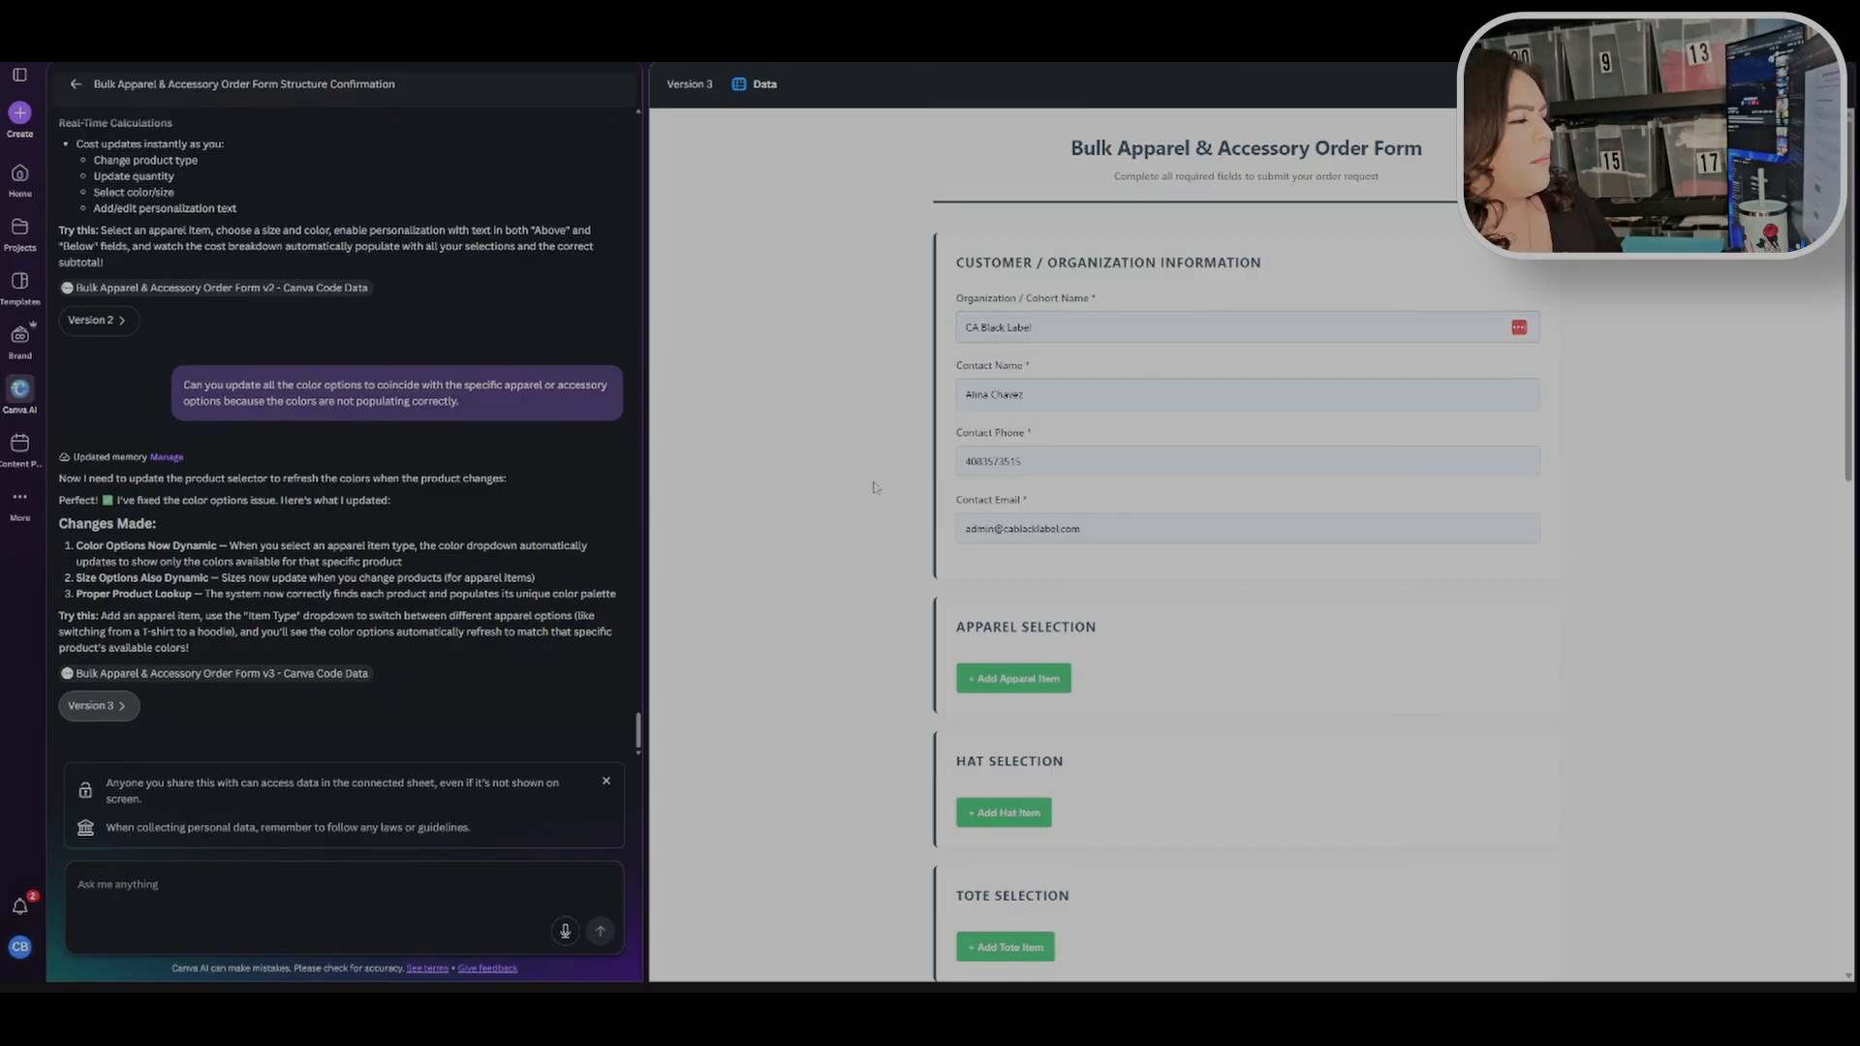
Step: Add an apparel item set to Unisex Sponge Fleece Full-Zip Hoodie Sweatshirt - 3739 in size M
{"action": "scroll", "coordinate": [825, 537], "scroll_direction": "down", "scroll_amount": 3}
{"action": "left_click", "coordinate": [1027, 389]}
{"action": "left_click", "coordinate": [1144, 411]}
{"action": "left_click", "coordinate": [1124, 509]}
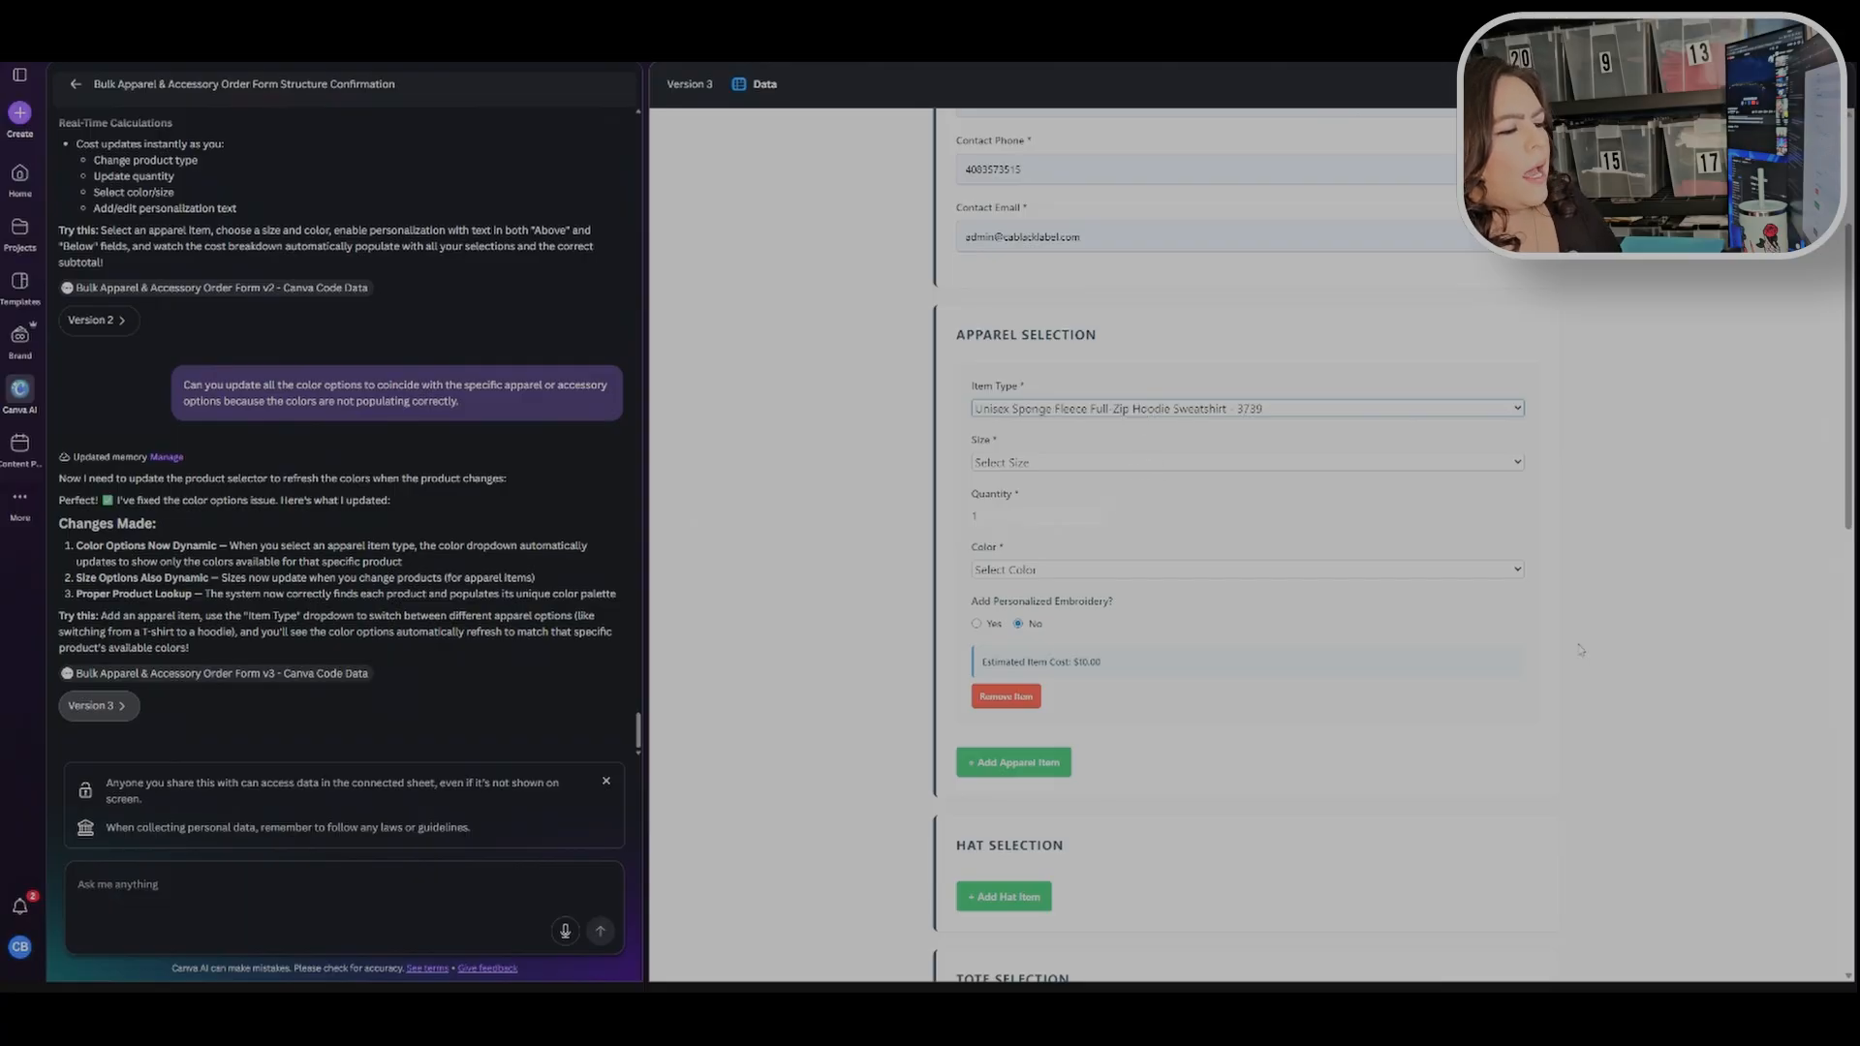
{"action": "left_click", "coordinate": [1048, 463]}
{"action": "left_click", "coordinate": [1084, 549]}
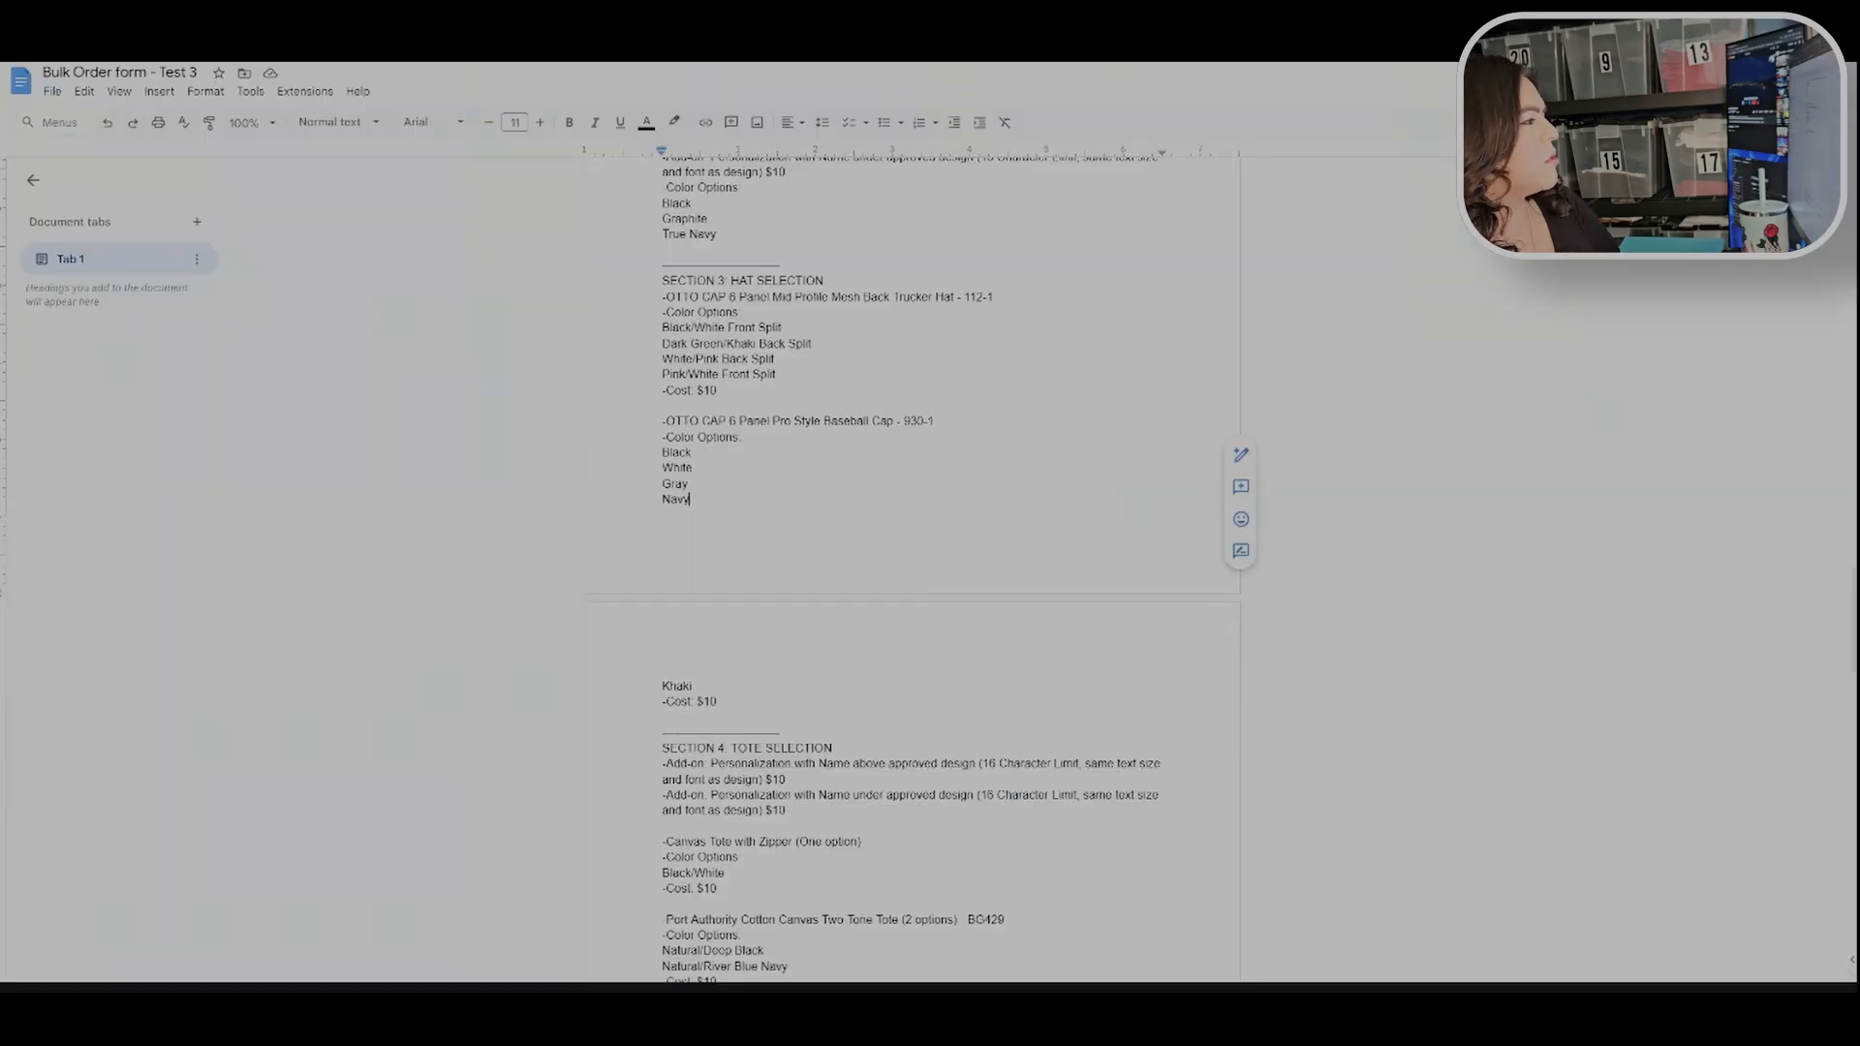
Step: In the Google Docs prompt document, review the apparel items and color options listed in Section 2
{"action": "scroll", "coordinate": [911, 567], "scroll_direction": "up", "scroll_amount": 7}
{"action": "scroll", "coordinate": [911, 567], "scroll_direction": "up", "scroll_amount": 6}
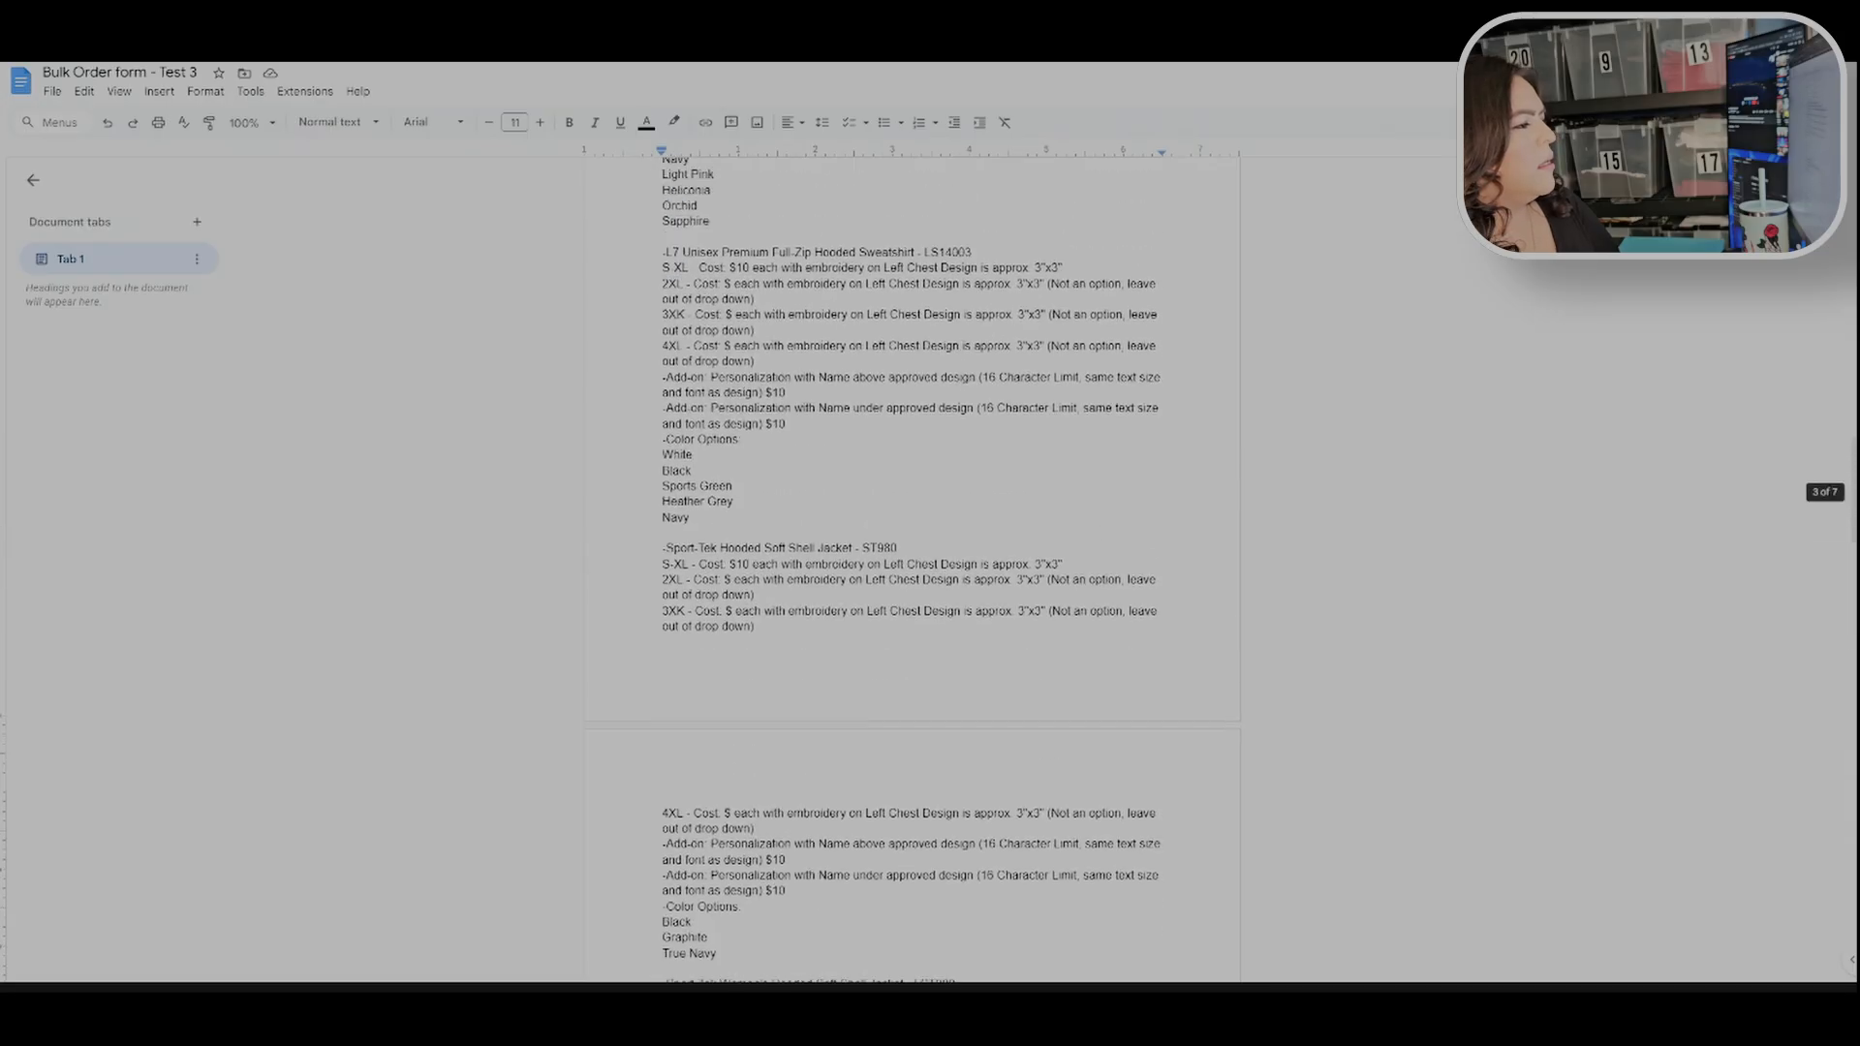
{"action": "scroll", "coordinate": [911, 567], "scroll_direction": "up", "scroll_amount": 10}
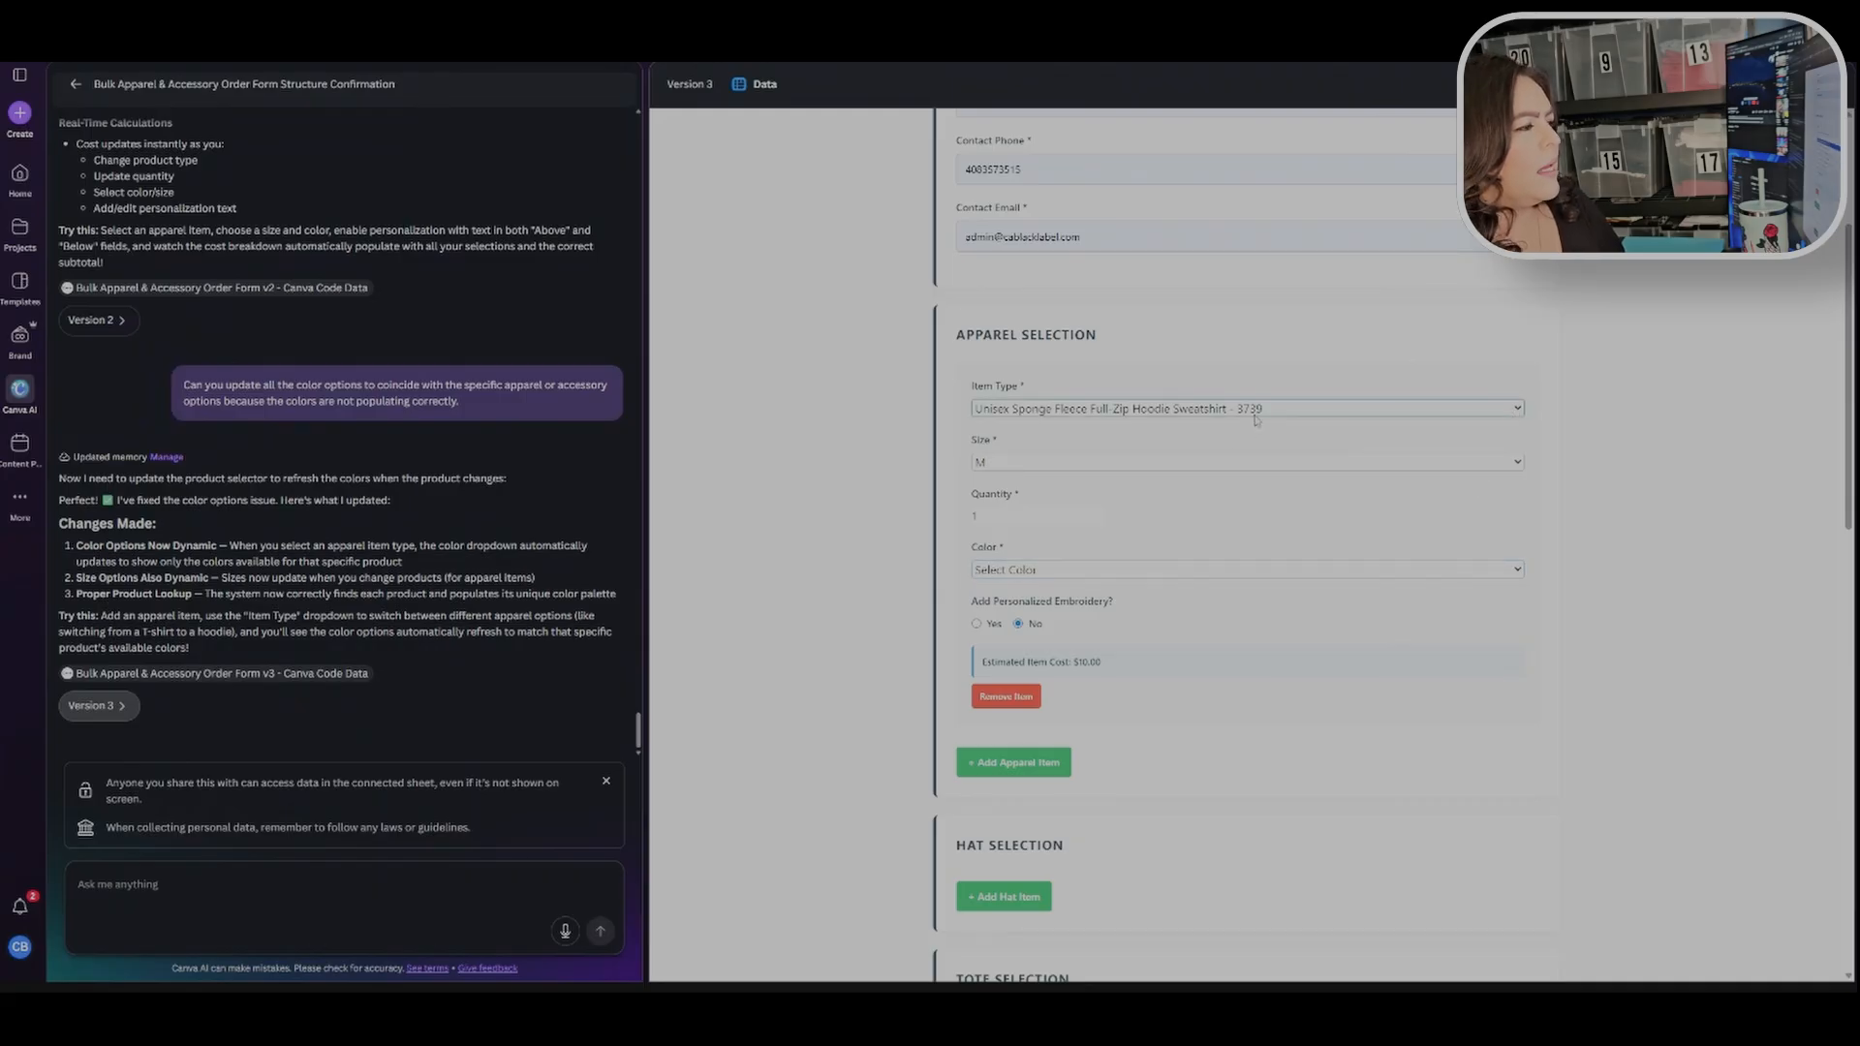
Step: Change the apparel item to Sport-Tek Hooded Soft Shell Jacket - ST980 in size M
{"action": "left_click", "coordinate": [1258, 472]}
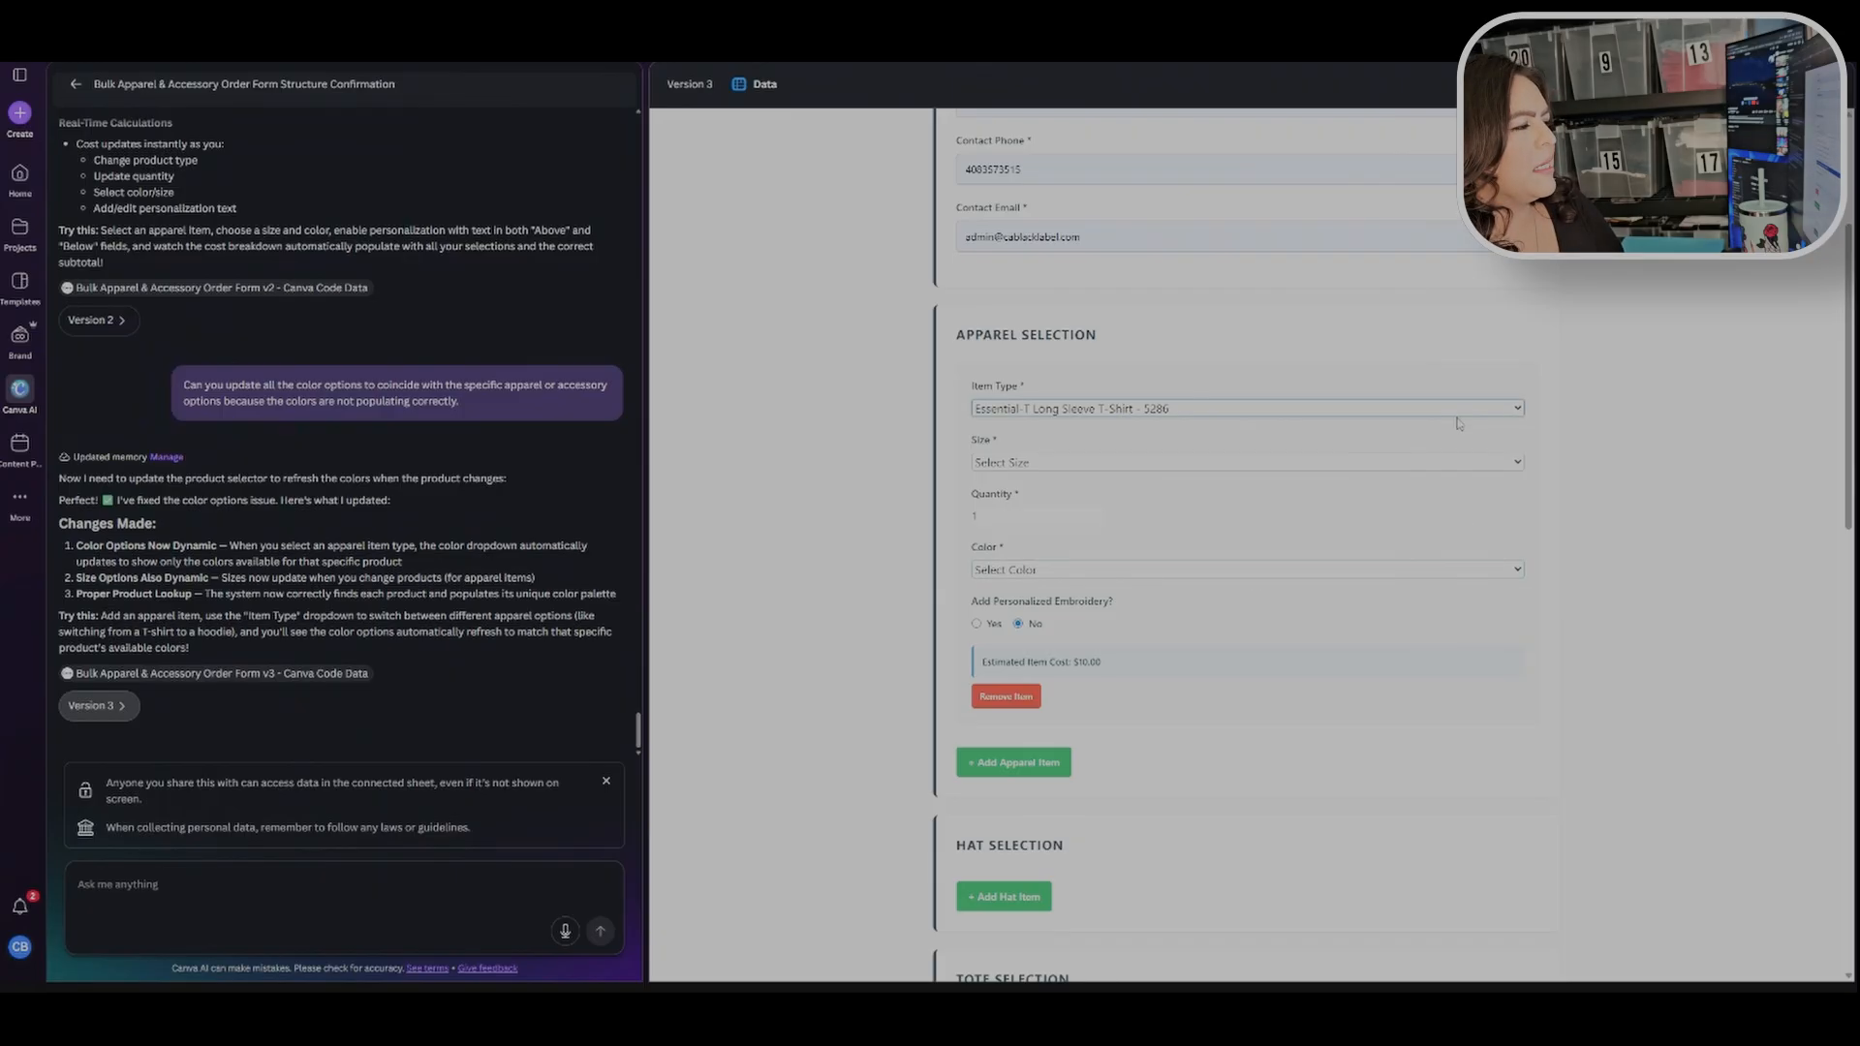
{"action": "left_click", "coordinate": [1246, 538]}
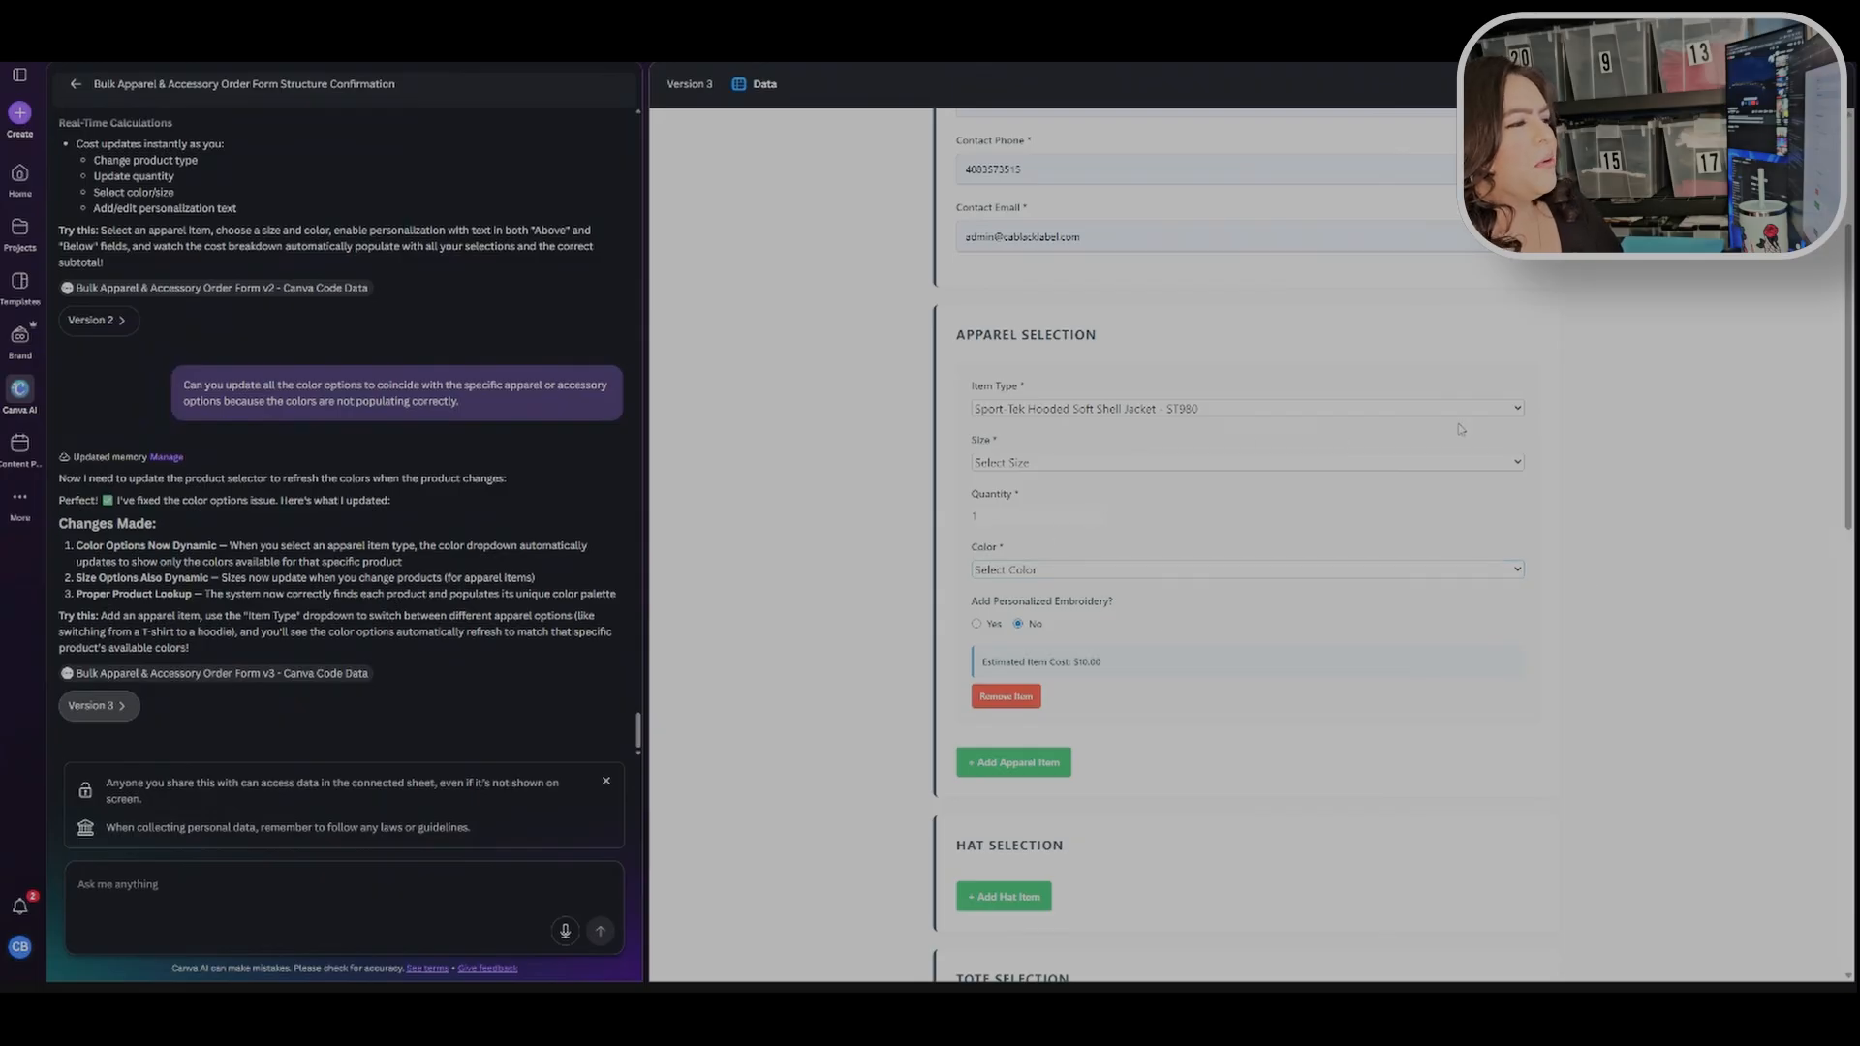
{"action": "left_click", "coordinate": [1283, 470]}
{"action": "left_click", "coordinate": [988, 526]}
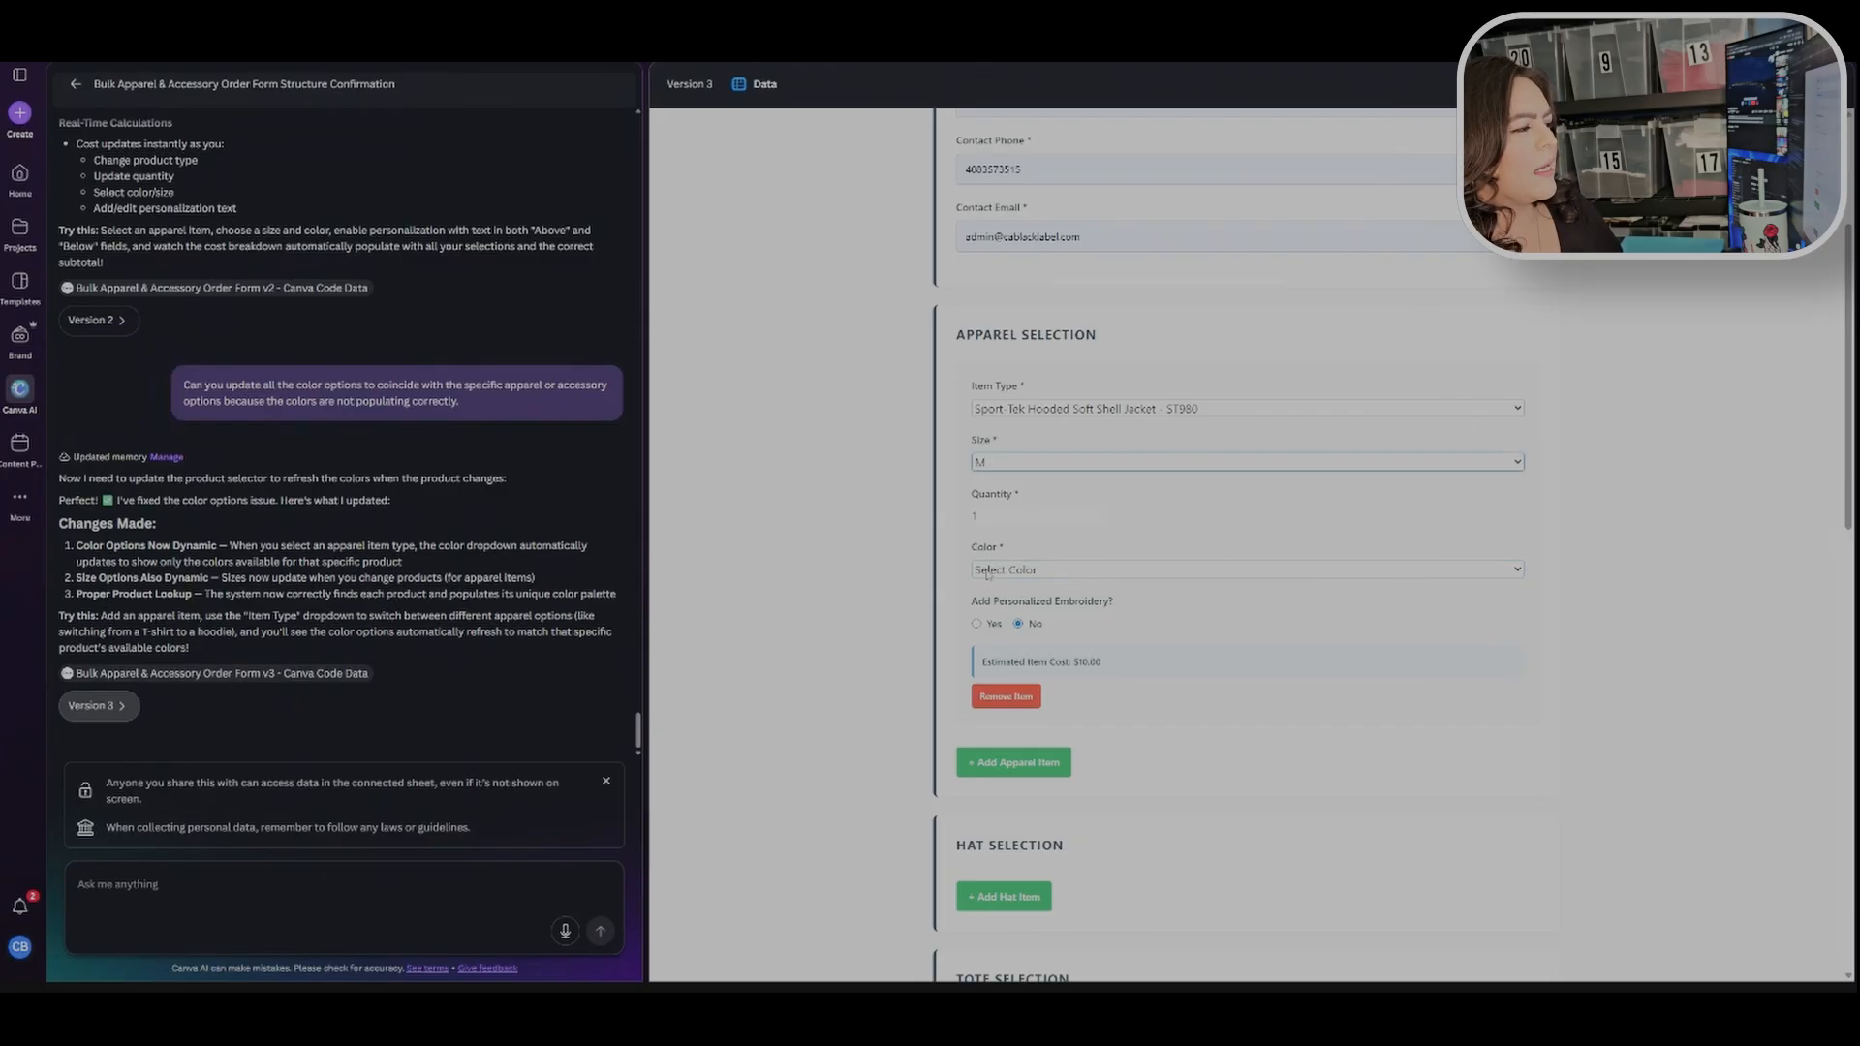
Step: Set the jacket's quantity to 2 and its color to Graphite
{"action": "left_click", "coordinate": [1099, 513]}
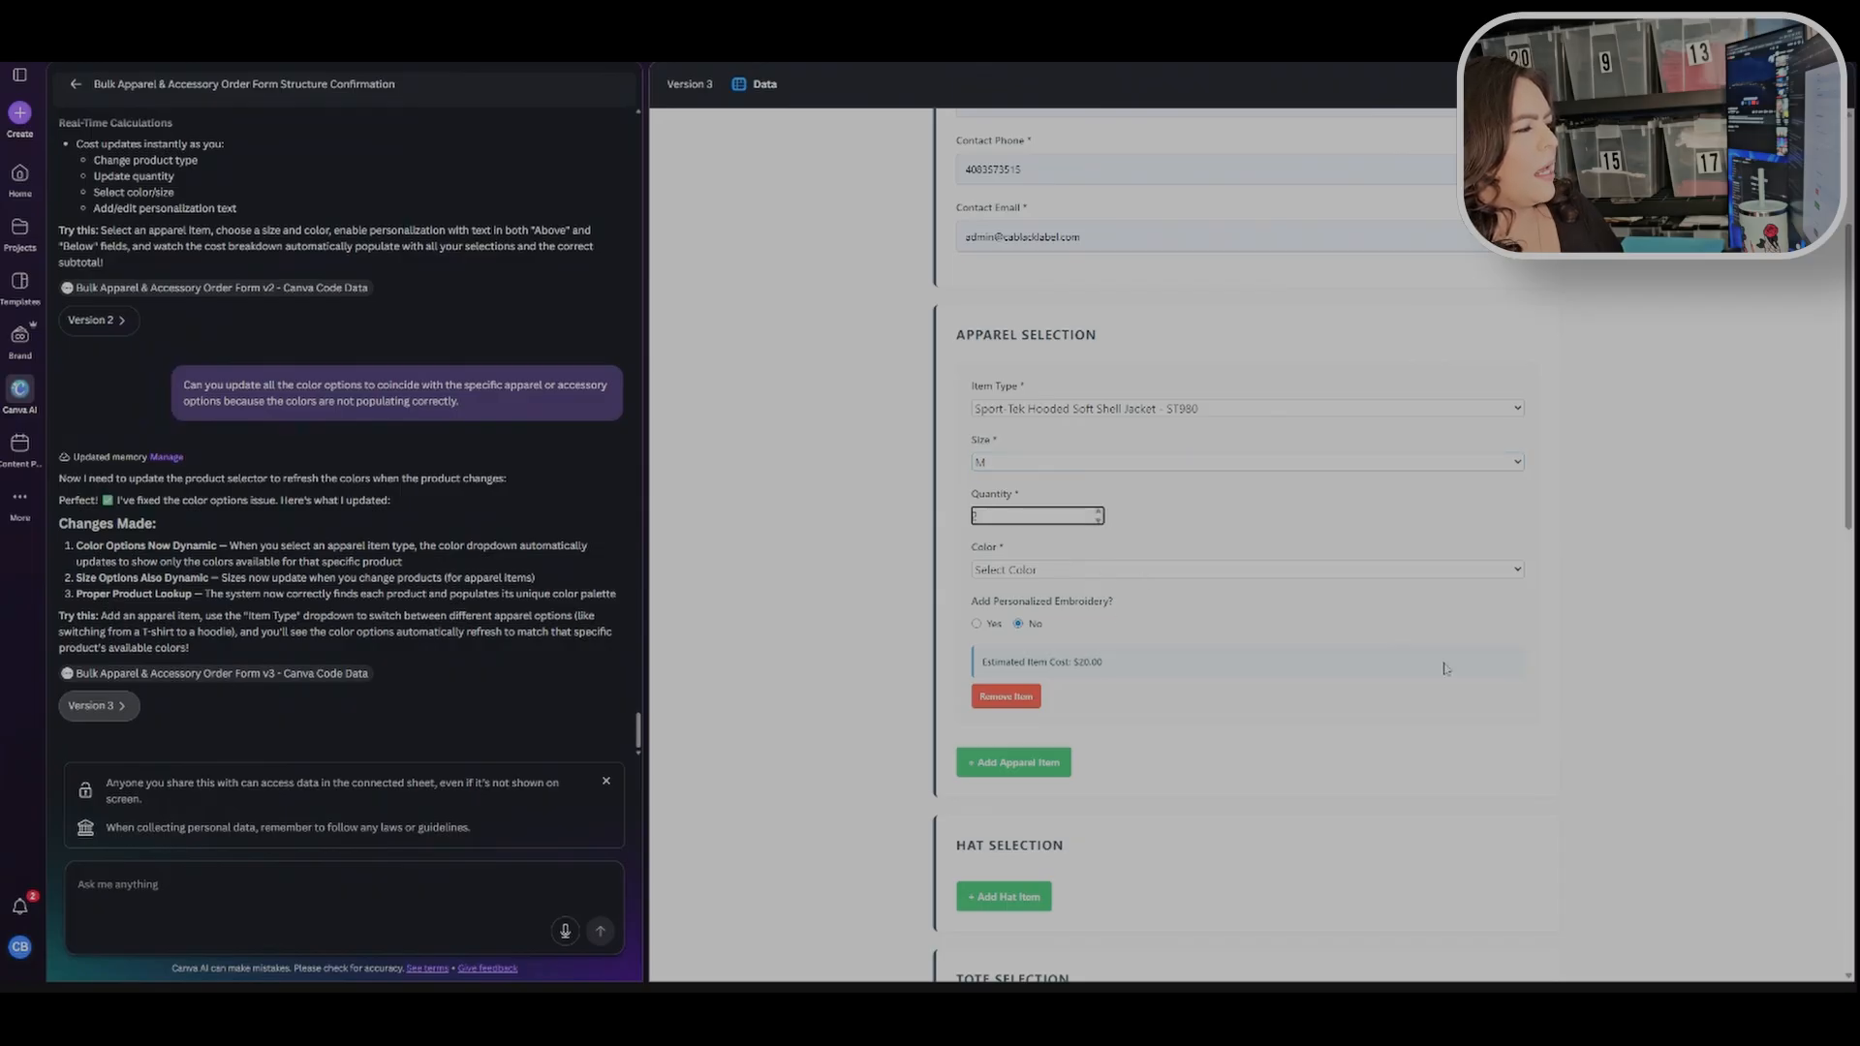
{"action": "left_click", "coordinate": [1337, 571]}
{"action": "left_click", "coordinate": [1262, 584]}
Step: Enable personalized embroidery on the jacket and enter "Hello" as the above-design text
{"action": "left_click", "coordinate": [977, 624]}
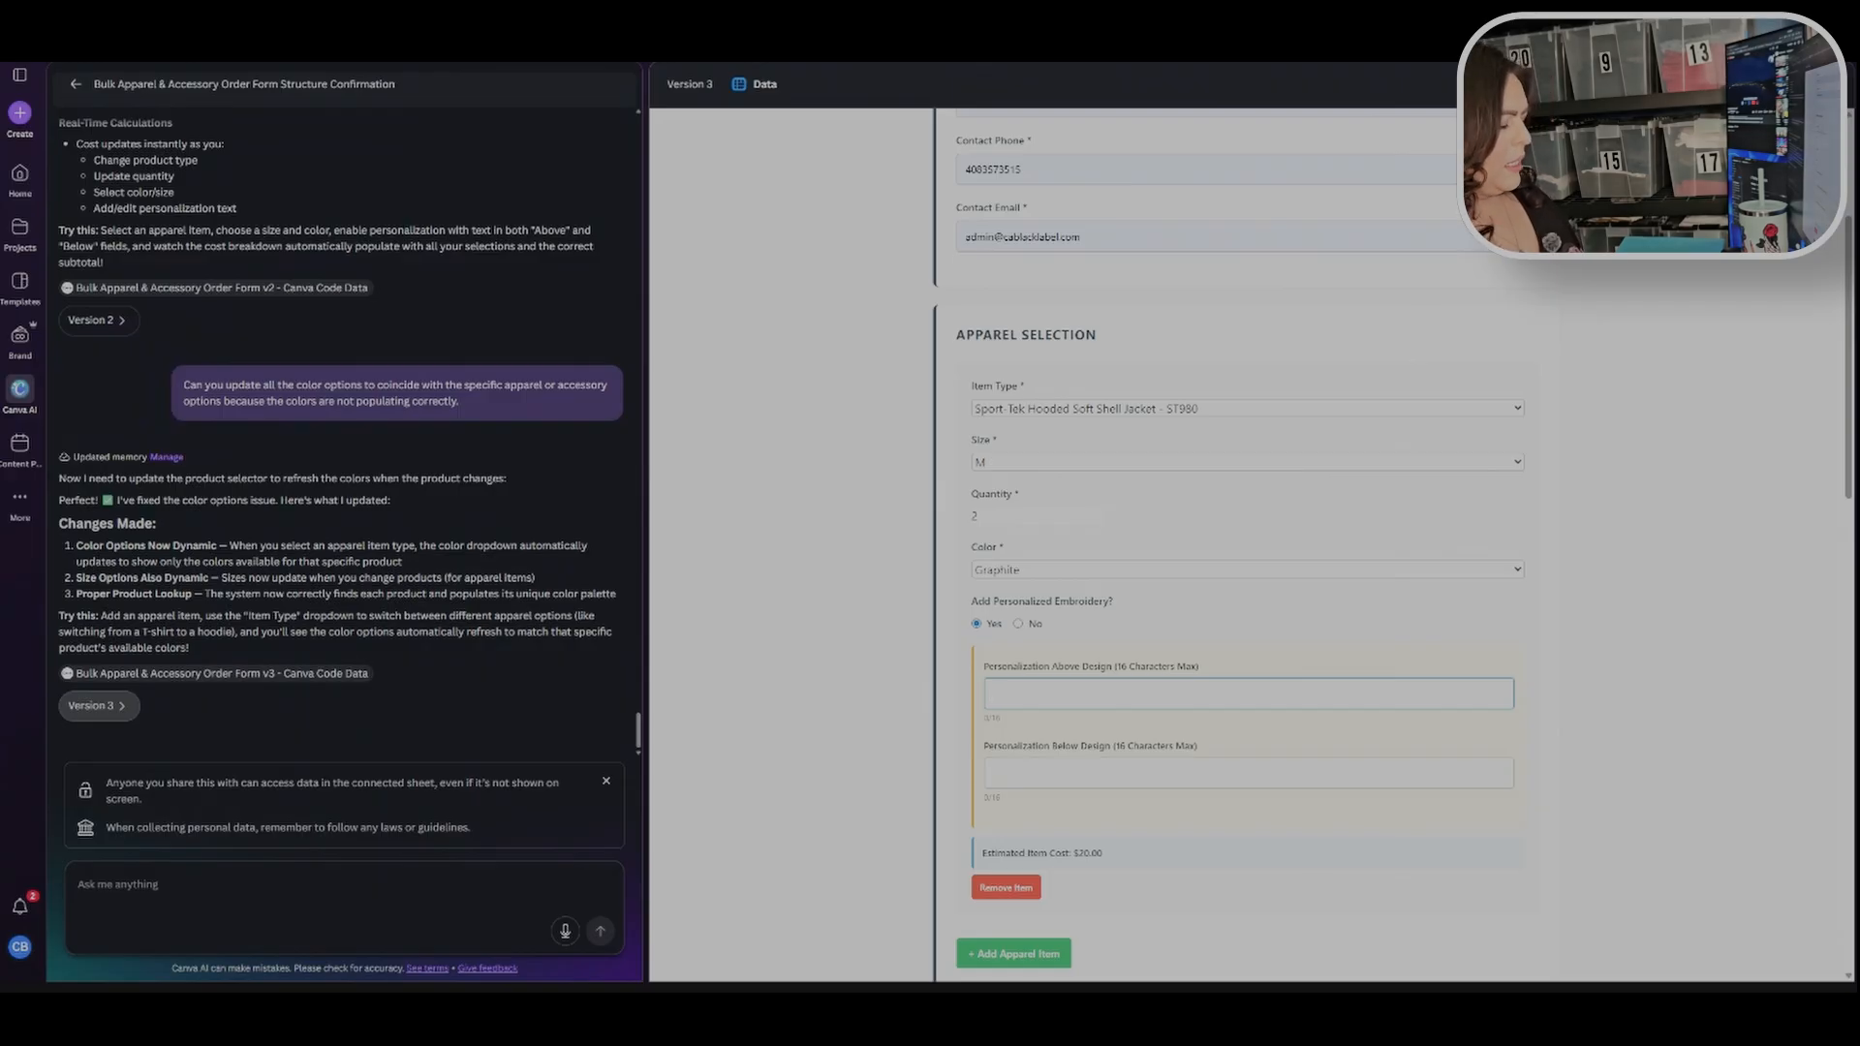
{"action": "type", "text": "Hello"}
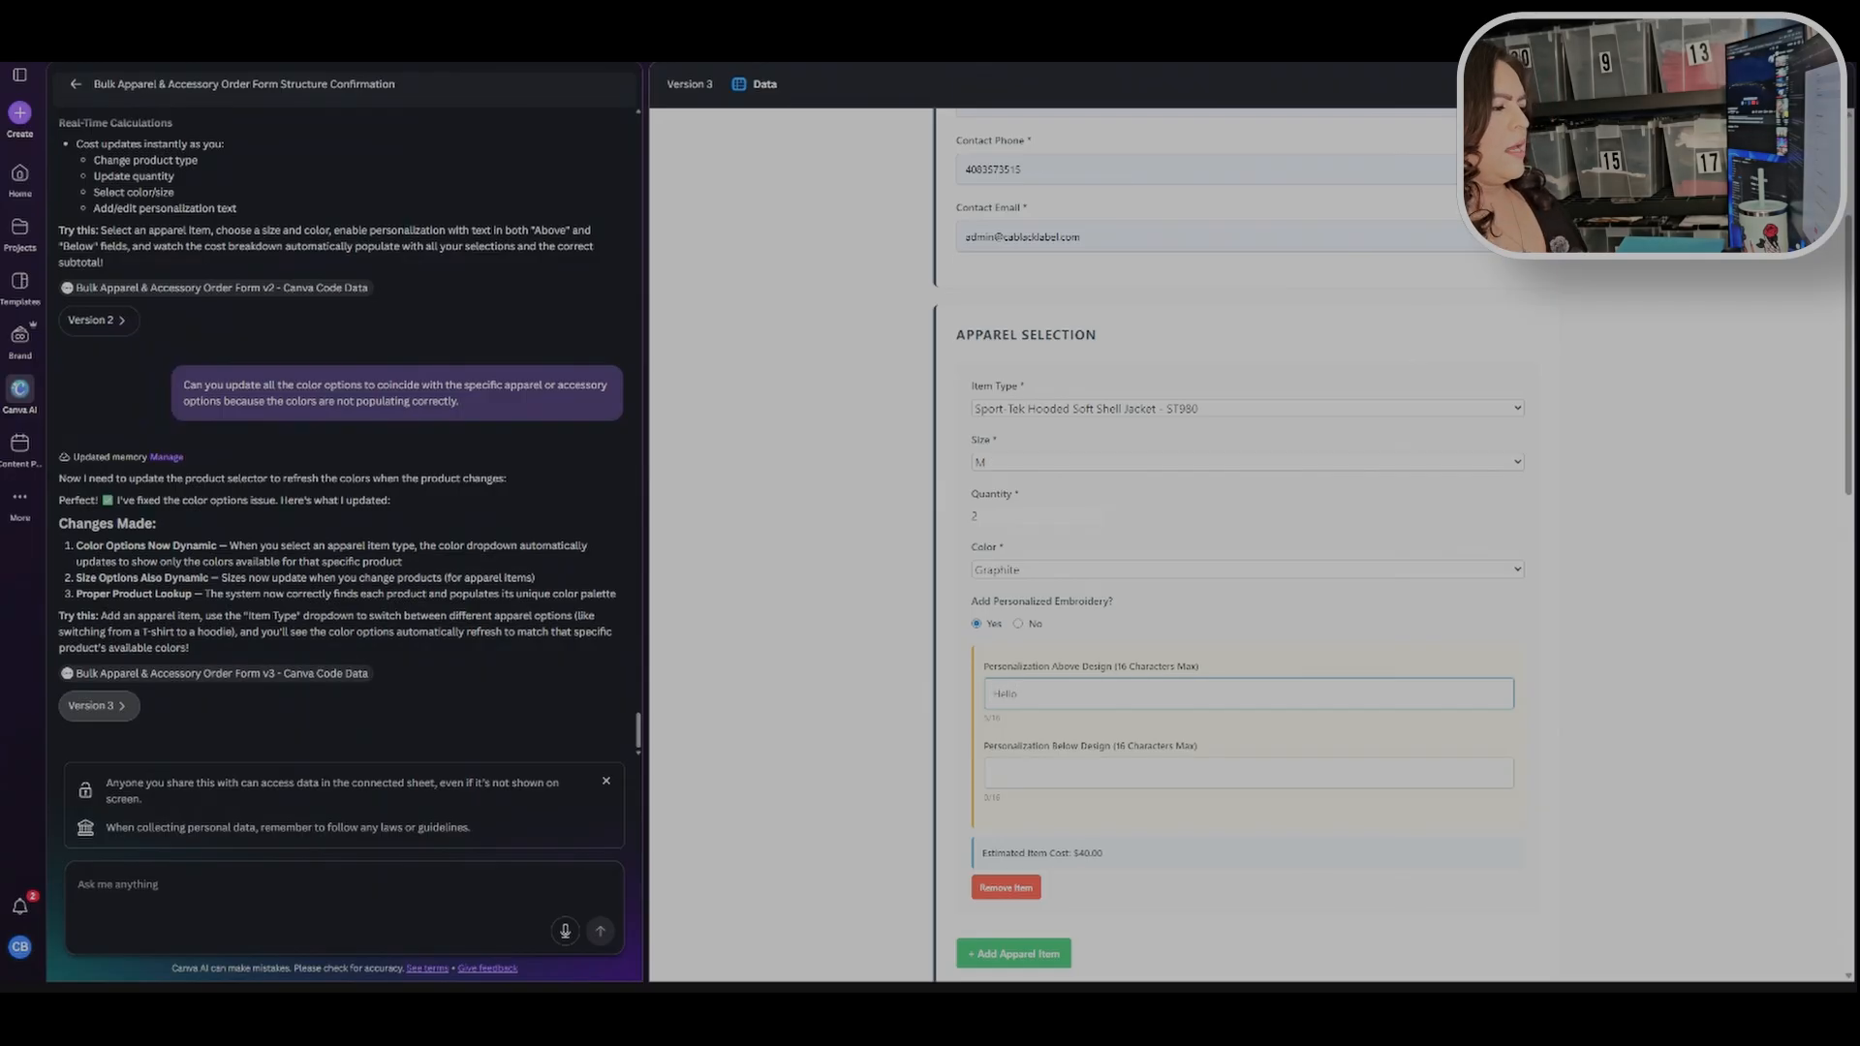
{"action": "left_click", "coordinate": [901, 690]}
Step: Add a hat item and set its type to OTTO CAP 6 Panel Pro Style Baseball Cap - 930-1
{"action": "scroll", "coordinate": [1059, 501], "scroll_direction": "down", "scroll_amount": 5}
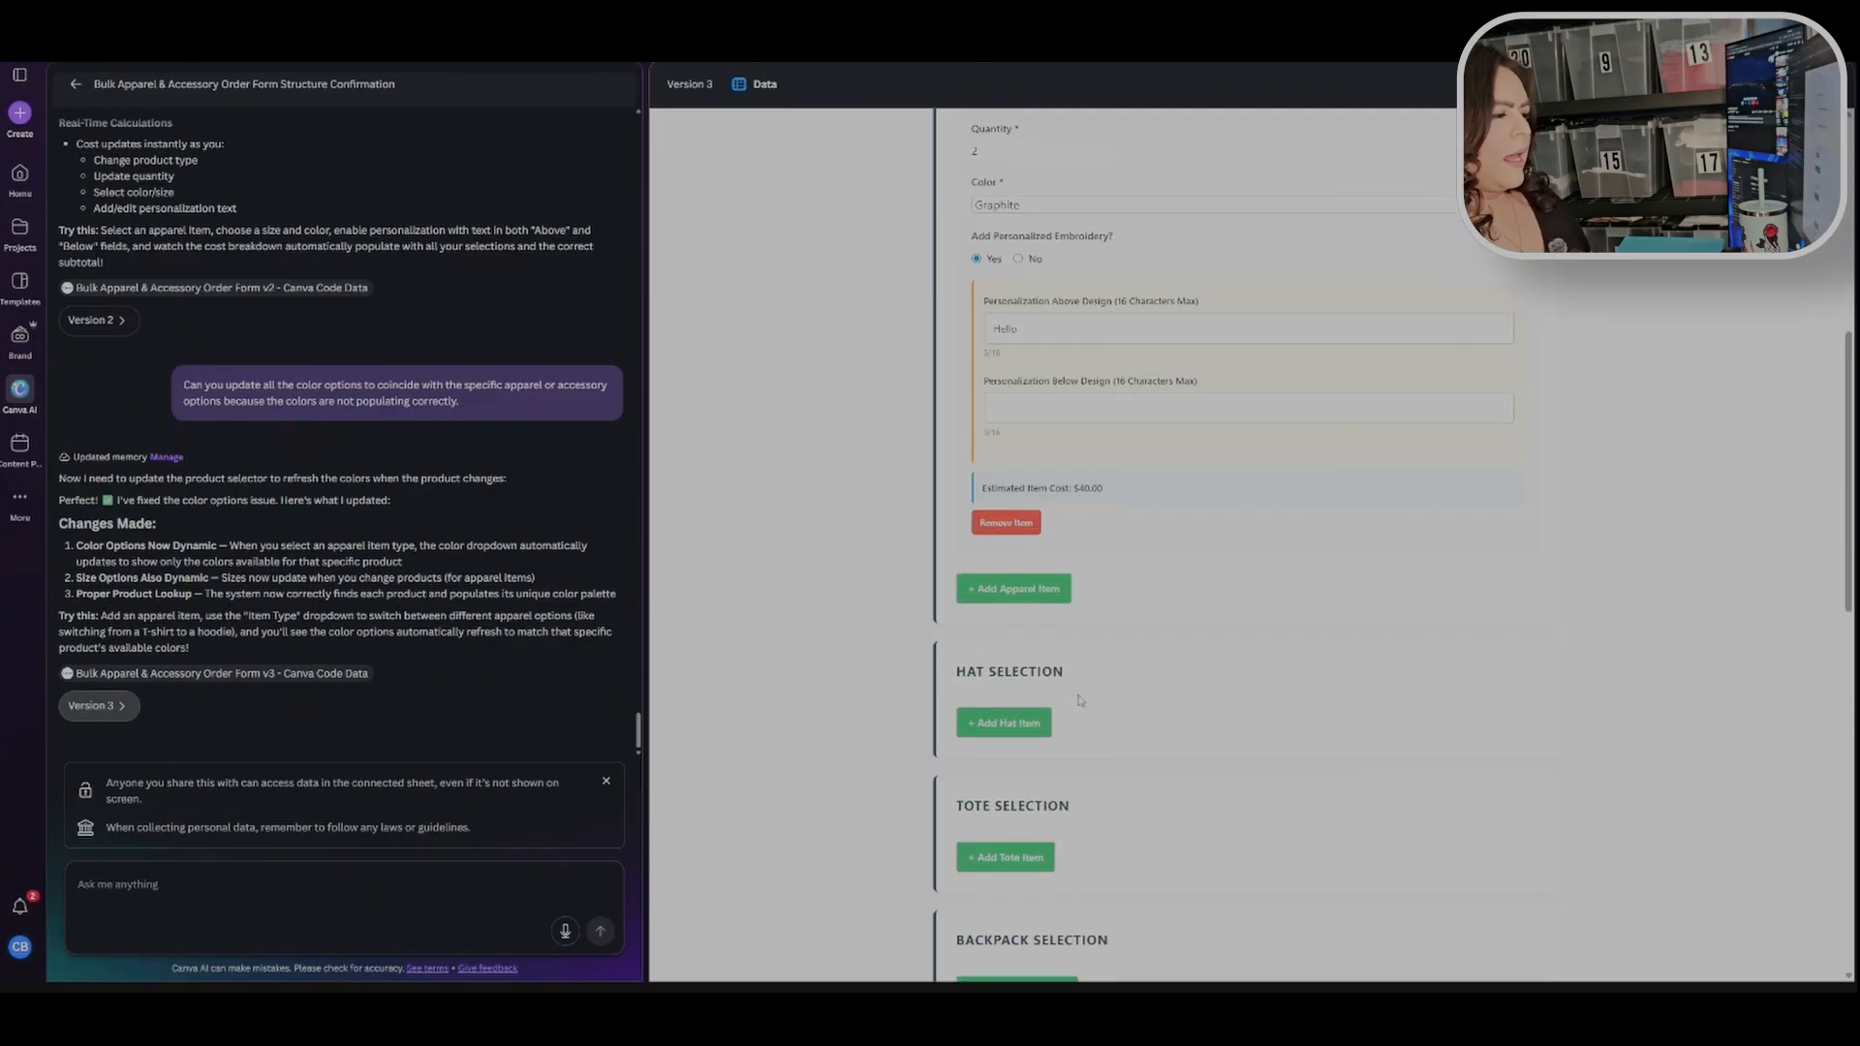
{"action": "left_click", "coordinate": [1004, 576]}
{"action": "scroll", "coordinate": [1415, 456], "scroll_direction": "down", "scroll_amount": 2}
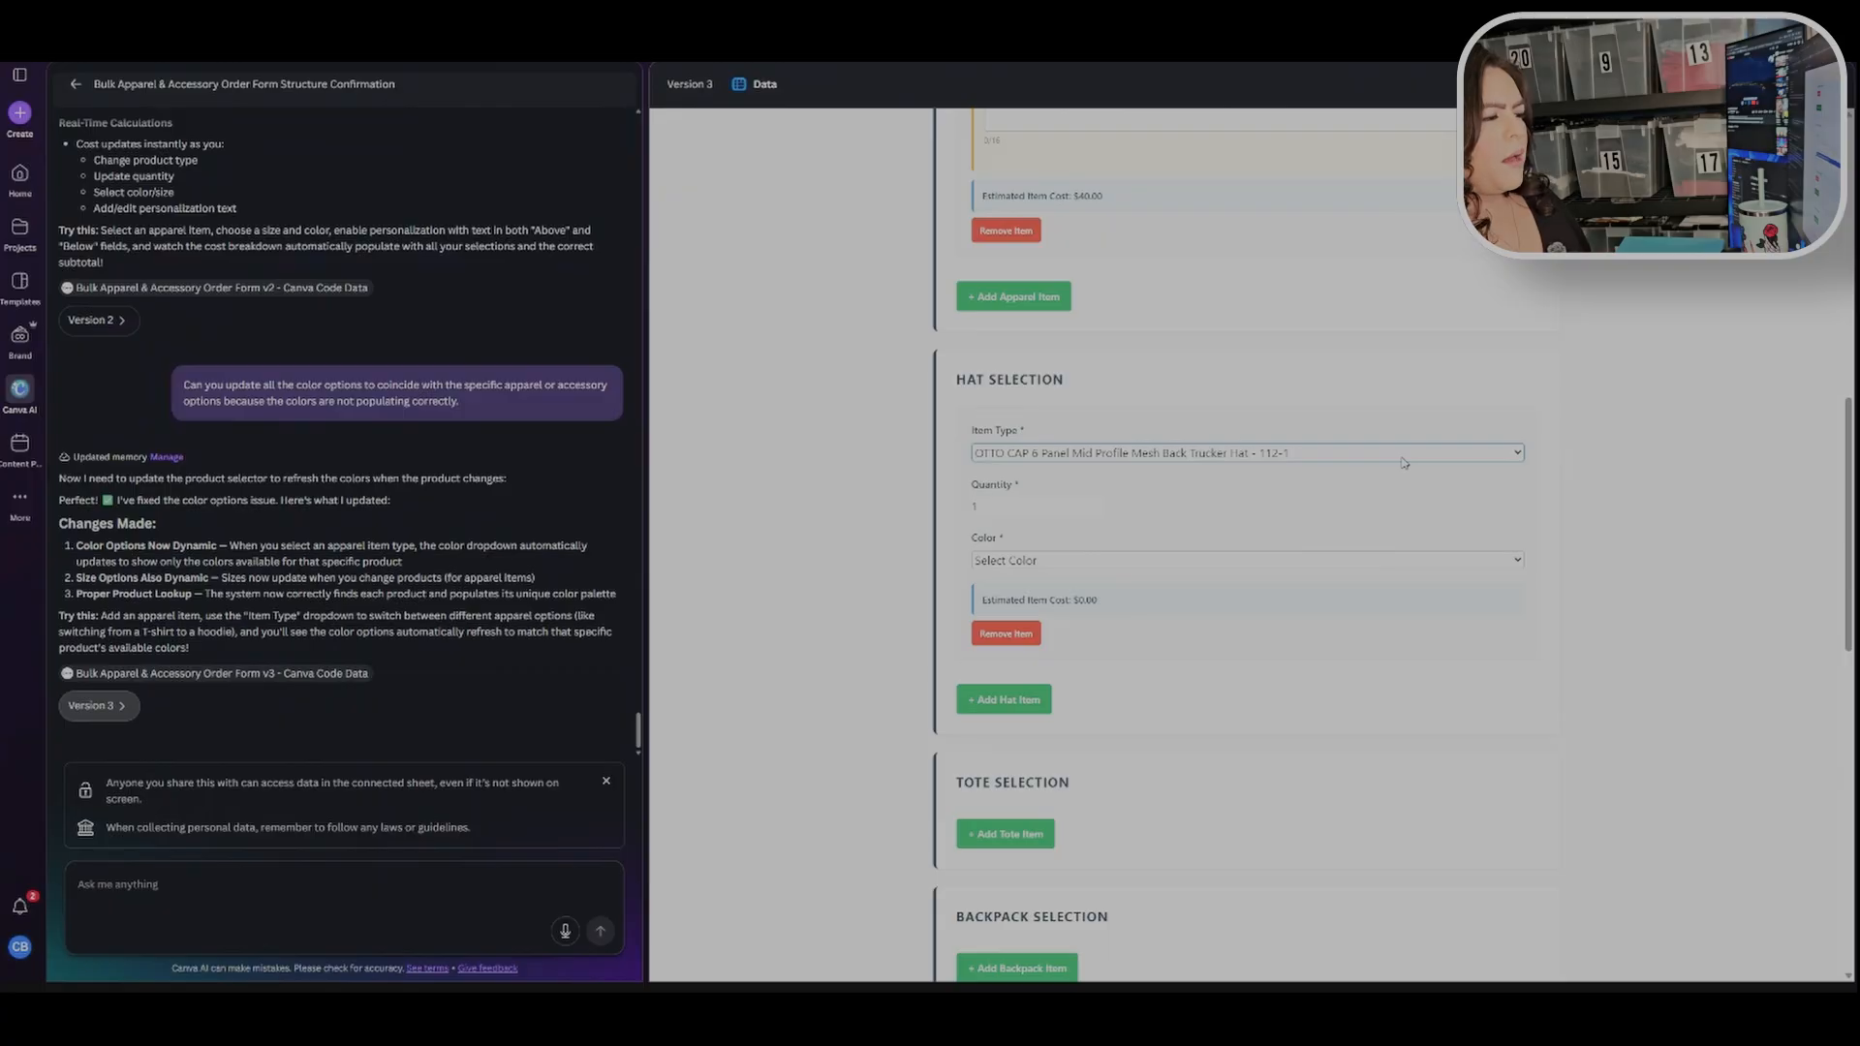
{"action": "left_click", "coordinate": [1364, 487]}
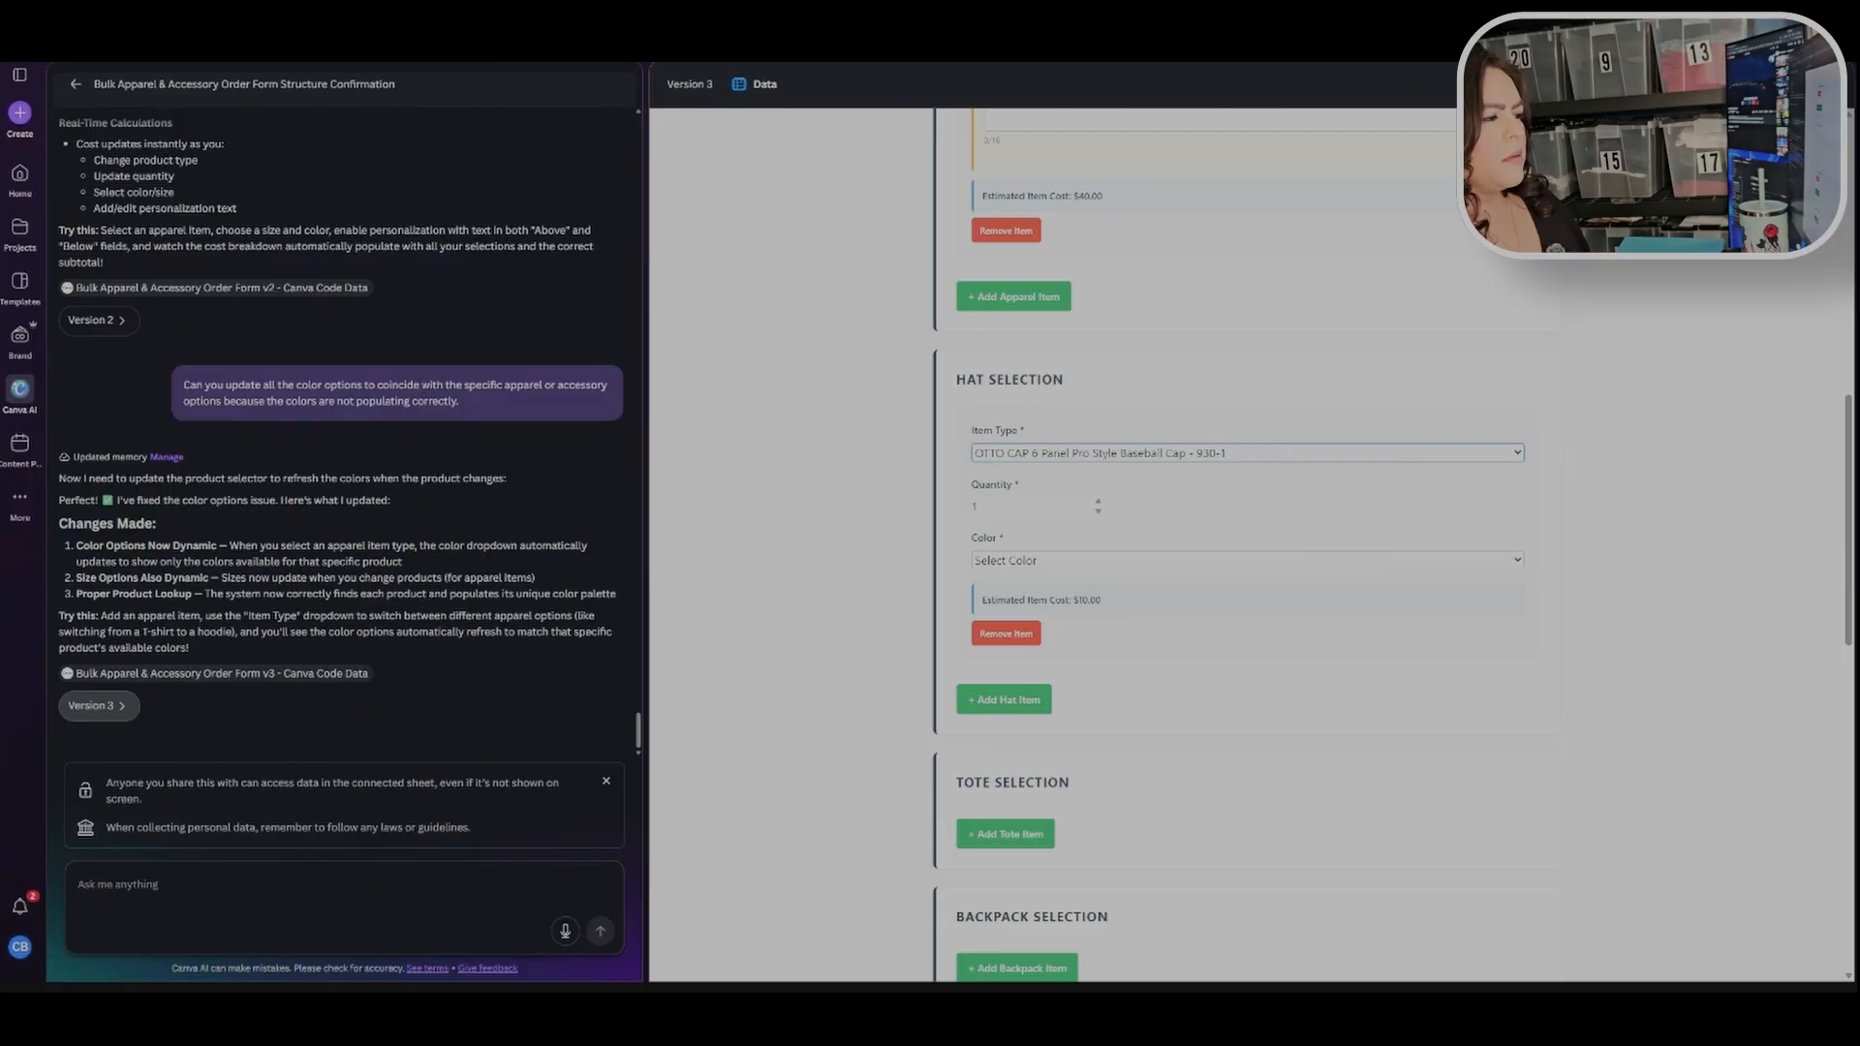
Step: Set the baseball cap's color to Gray and add an OTTO CAP 6 Panel Mid Profile Mesh Back Trucker Hat - 112-1 in White/Pink Back Split
{"action": "left_click", "coordinate": [1101, 562]}
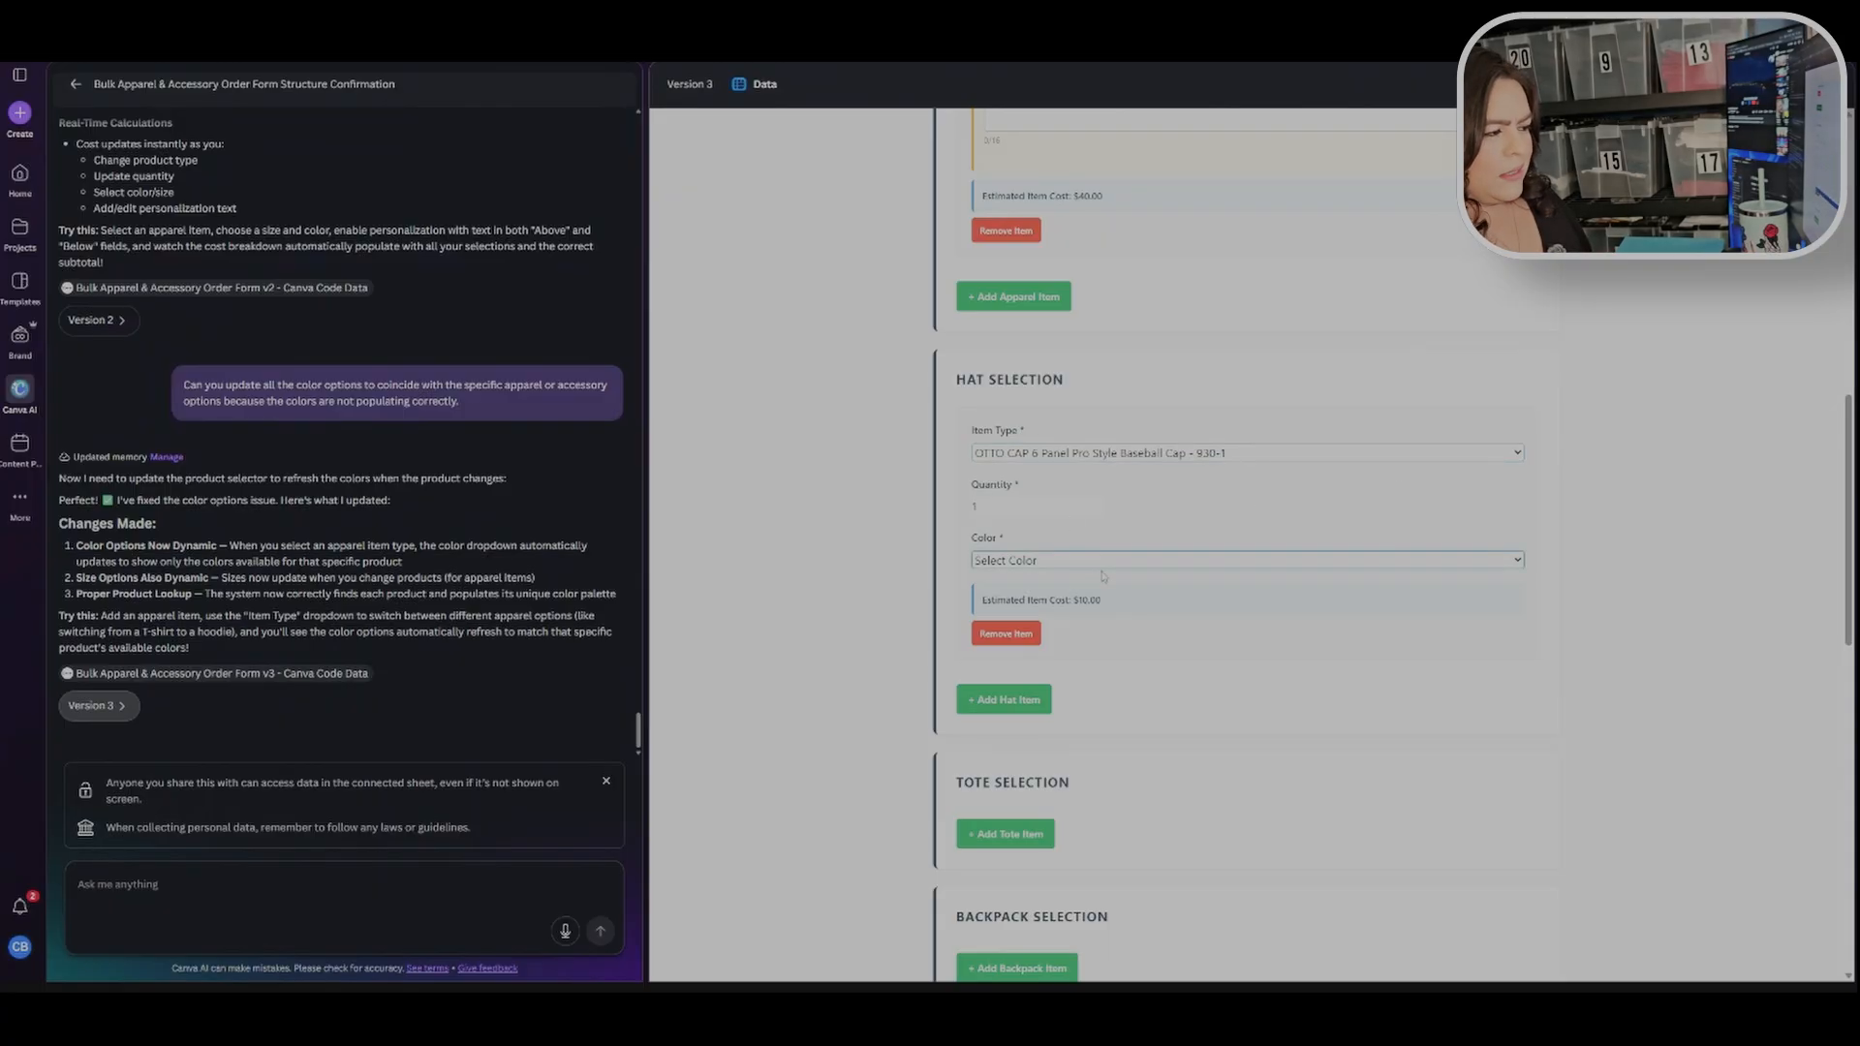
{"action": "left_click", "coordinate": [1139, 641]}
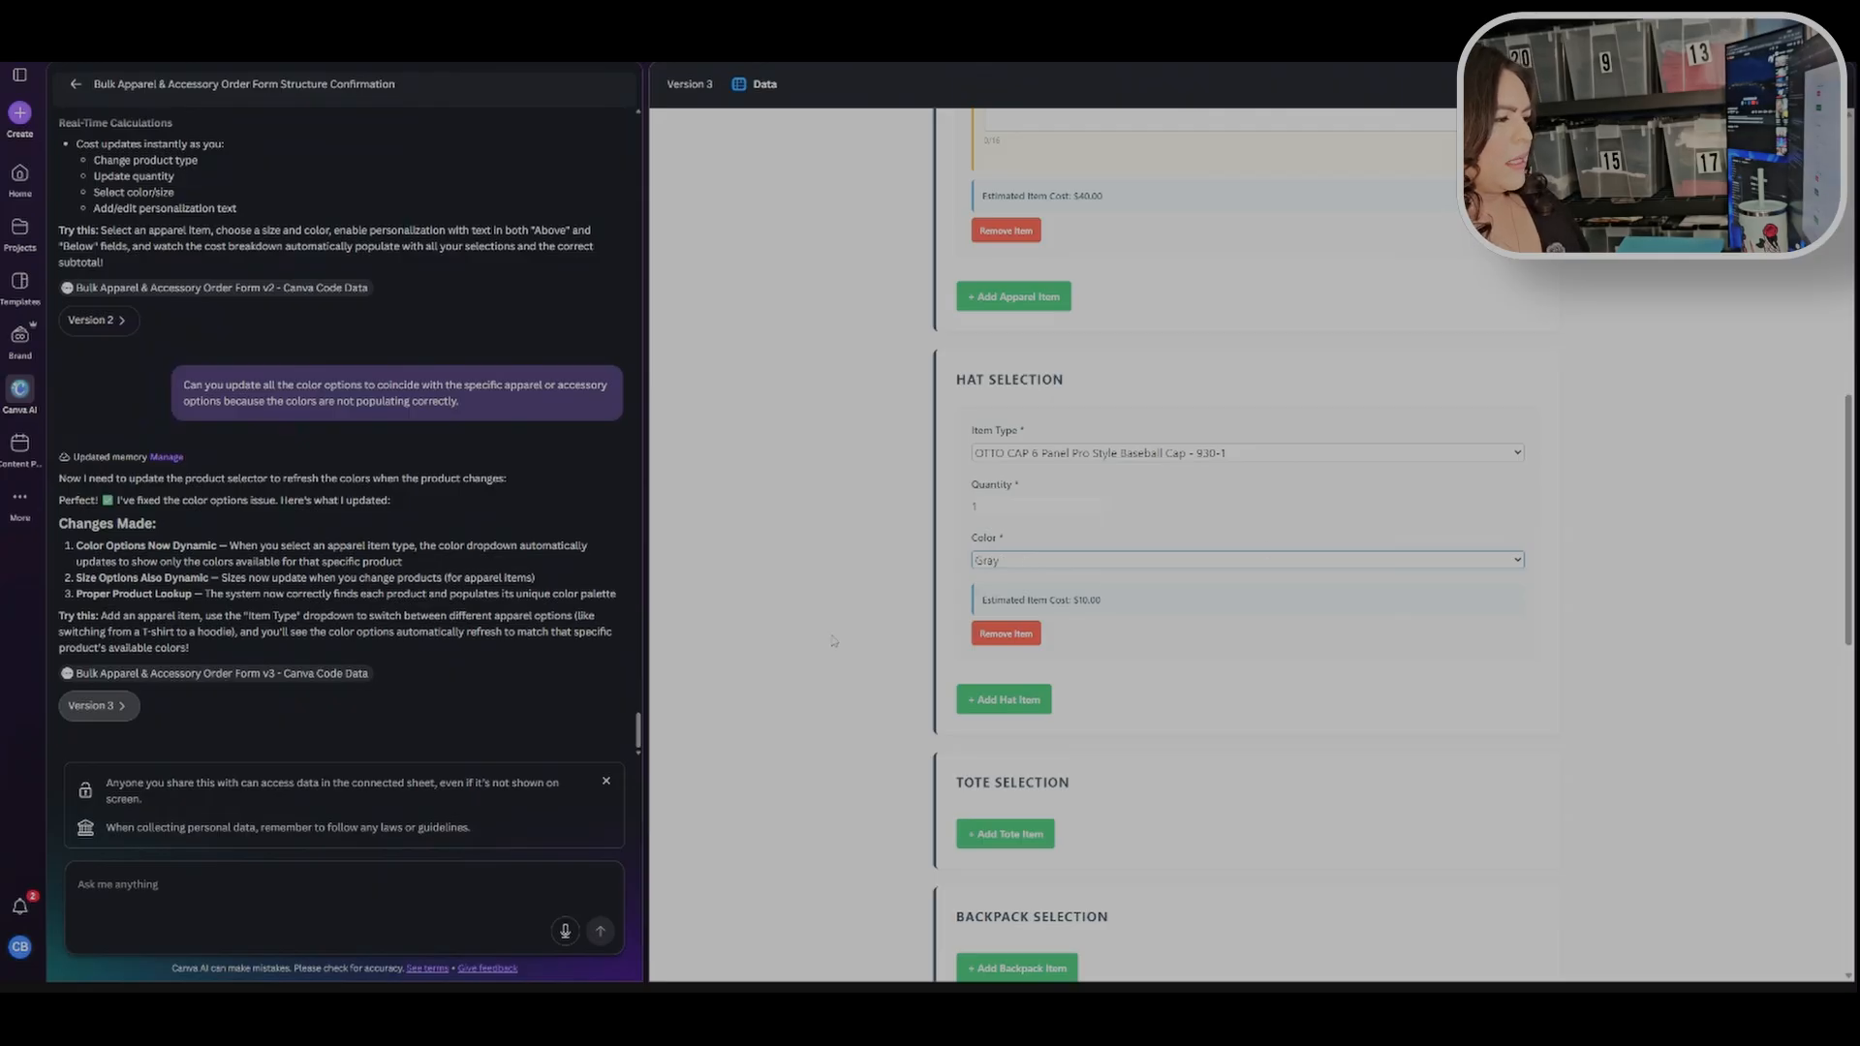
{"action": "scroll", "coordinate": [852, 625], "scroll_direction": "down", "scroll_amount": 3}
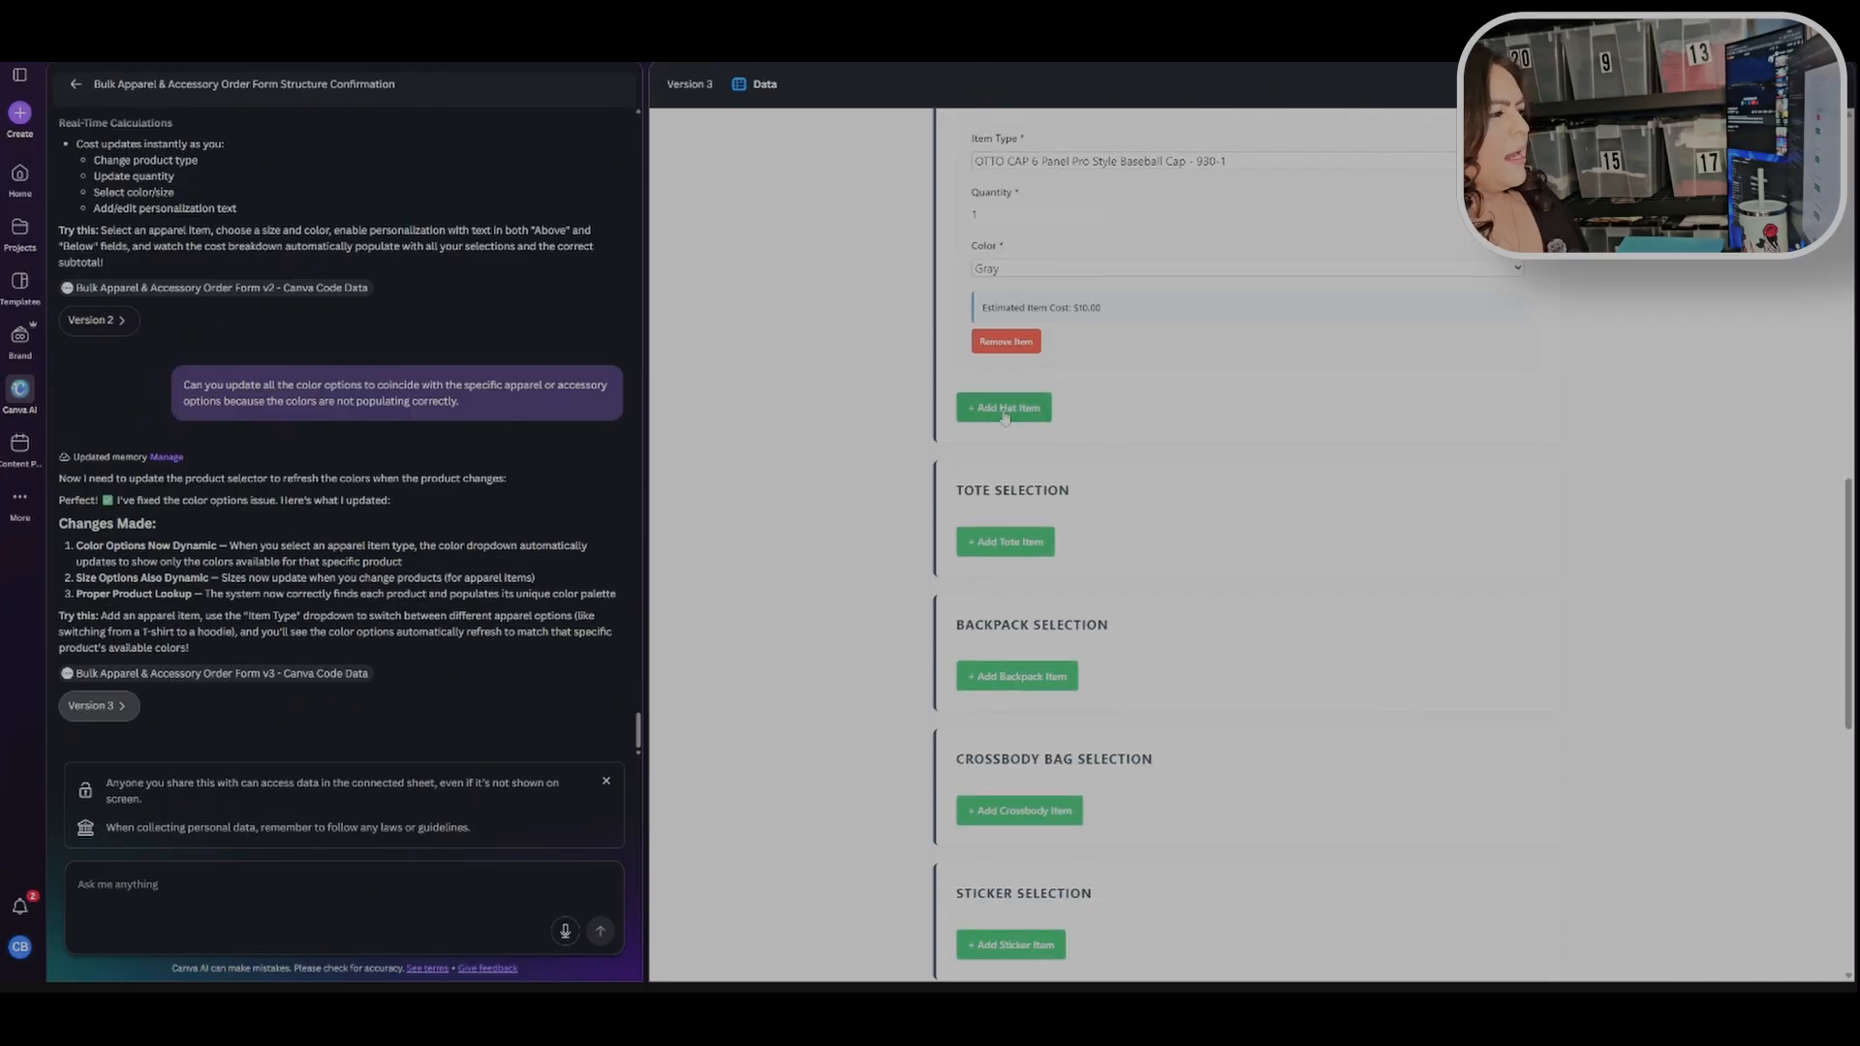
{"action": "scroll", "coordinate": [998, 412], "scroll_direction": "up", "scroll_amount": 2}
{"action": "left_click", "coordinate": [1012, 557]}
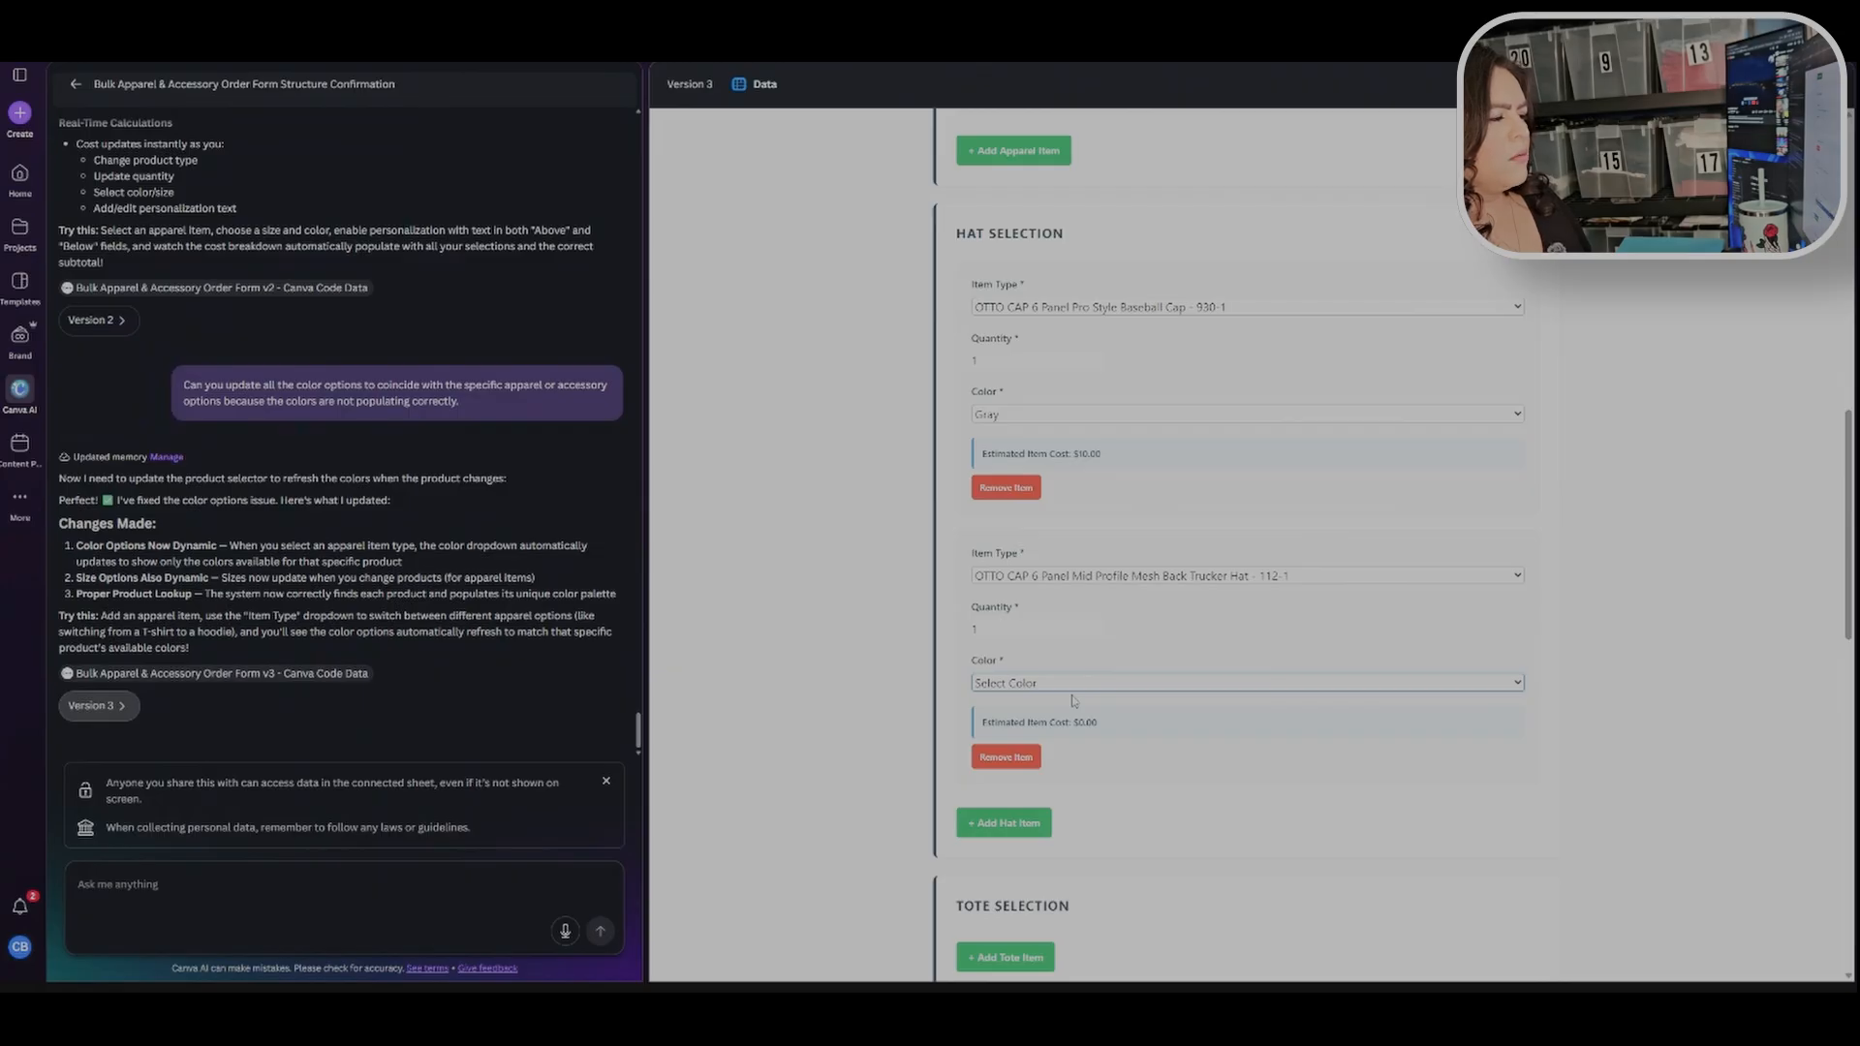
{"action": "left_click", "coordinate": [1074, 736]}
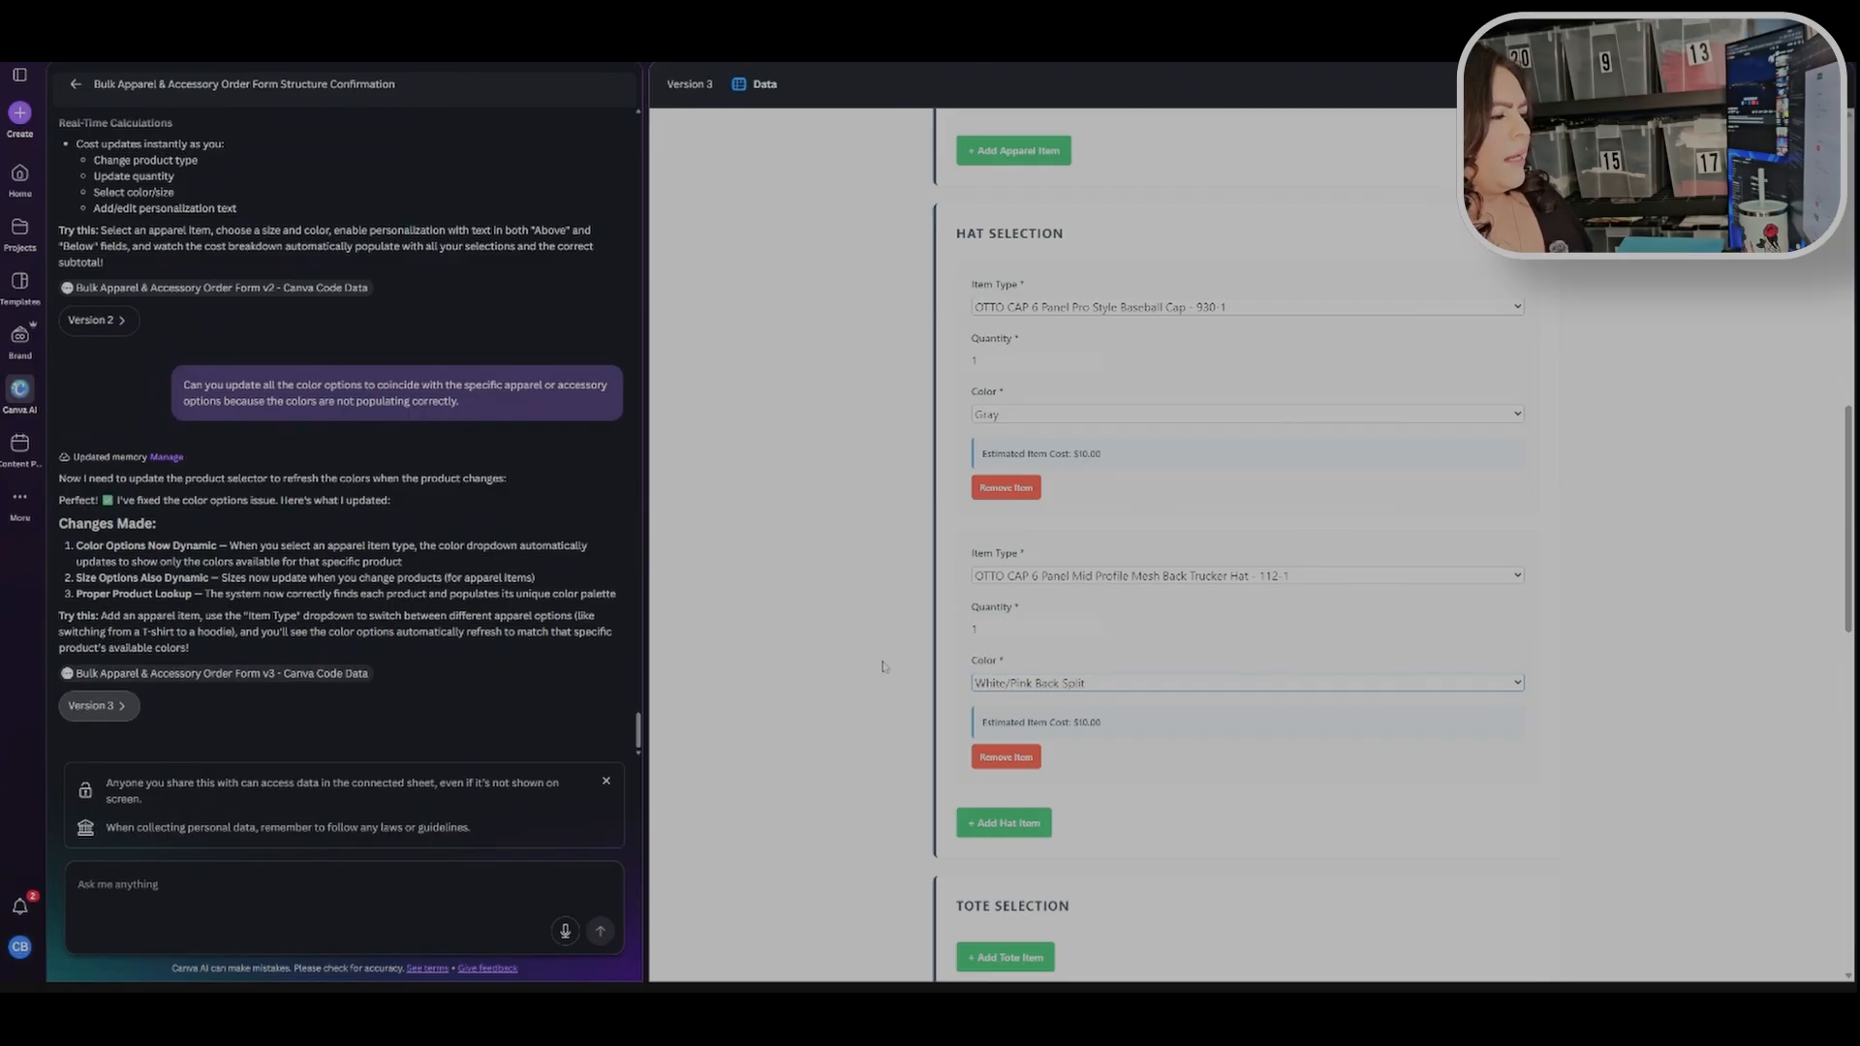
Step: Add a tote item set to Port Authority Cotton Canvas Two-Tone Tote - BG429 in Natural/Deep Black
{"action": "scroll", "coordinate": [969, 644], "scroll_direction": "down", "scroll_amount": 3}
{"action": "scroll", "coordinate": [1059, 571], "scroll_direction": "down", "scroll_amount": 2}
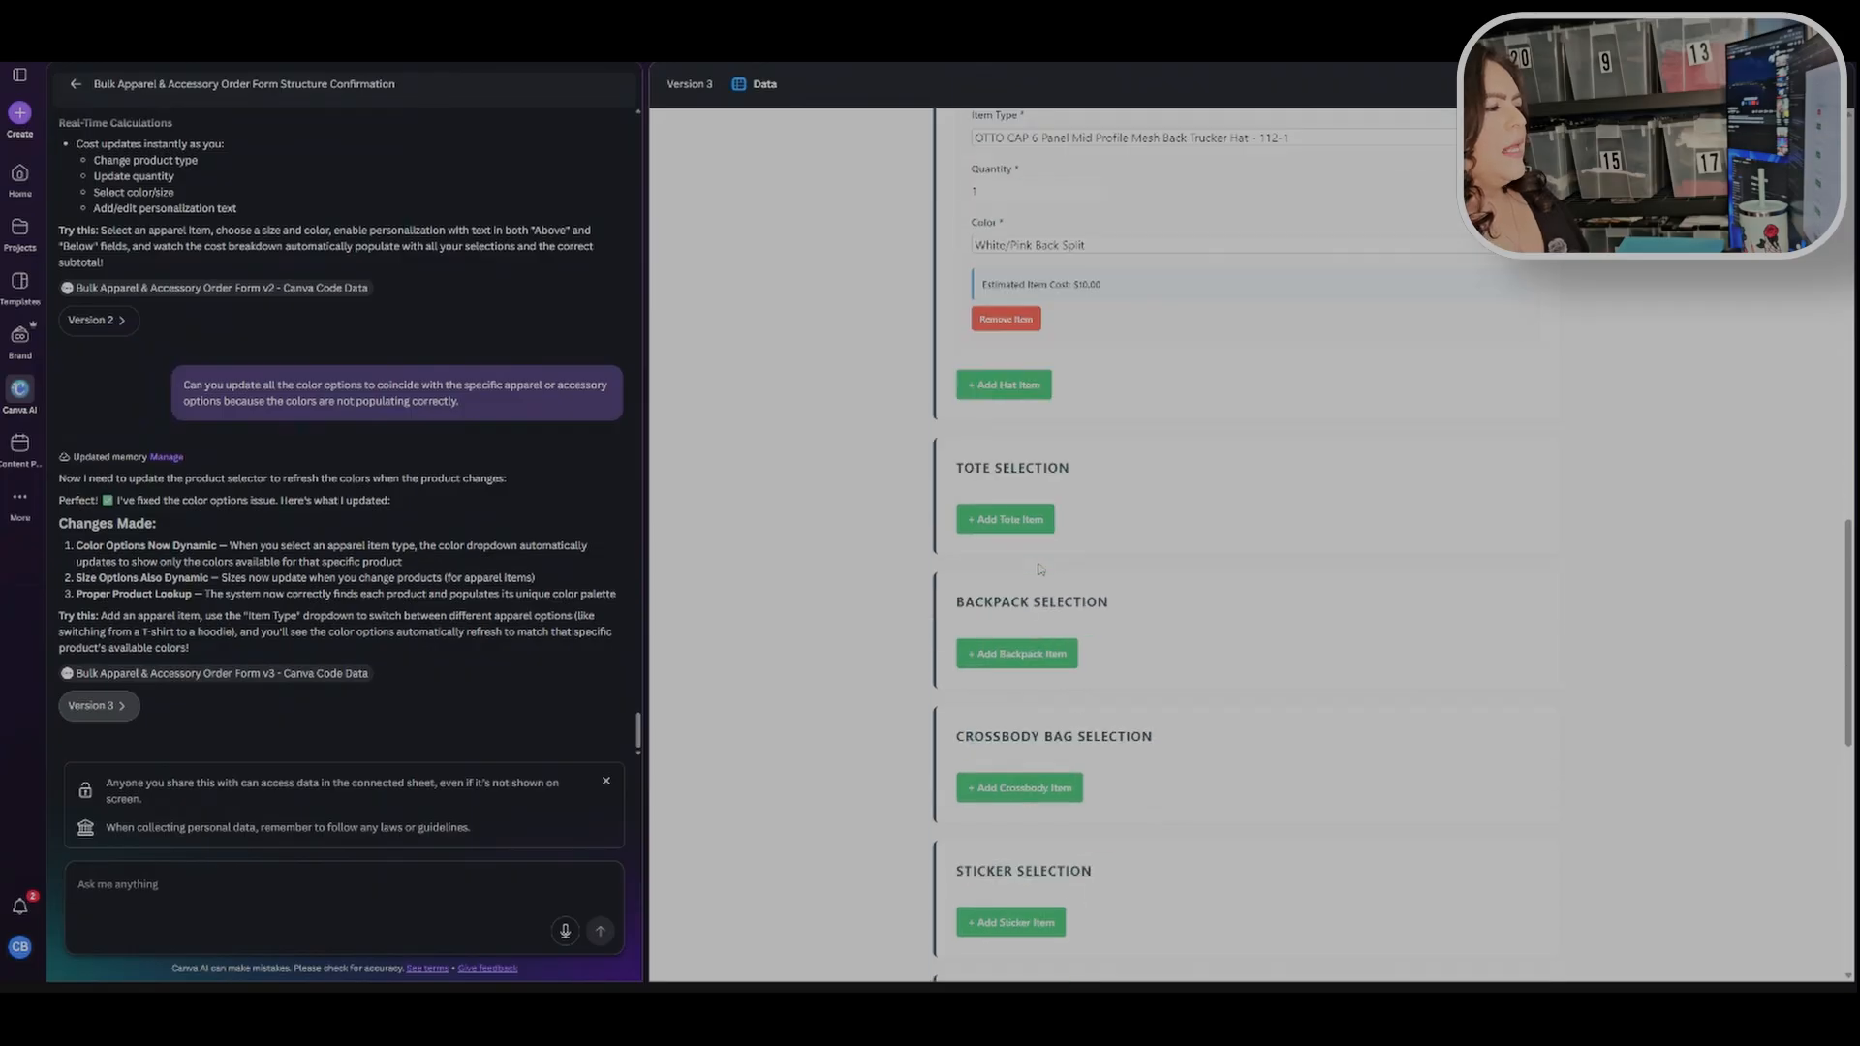
{"action": "left_click", "coordinate": [1027, 523]}
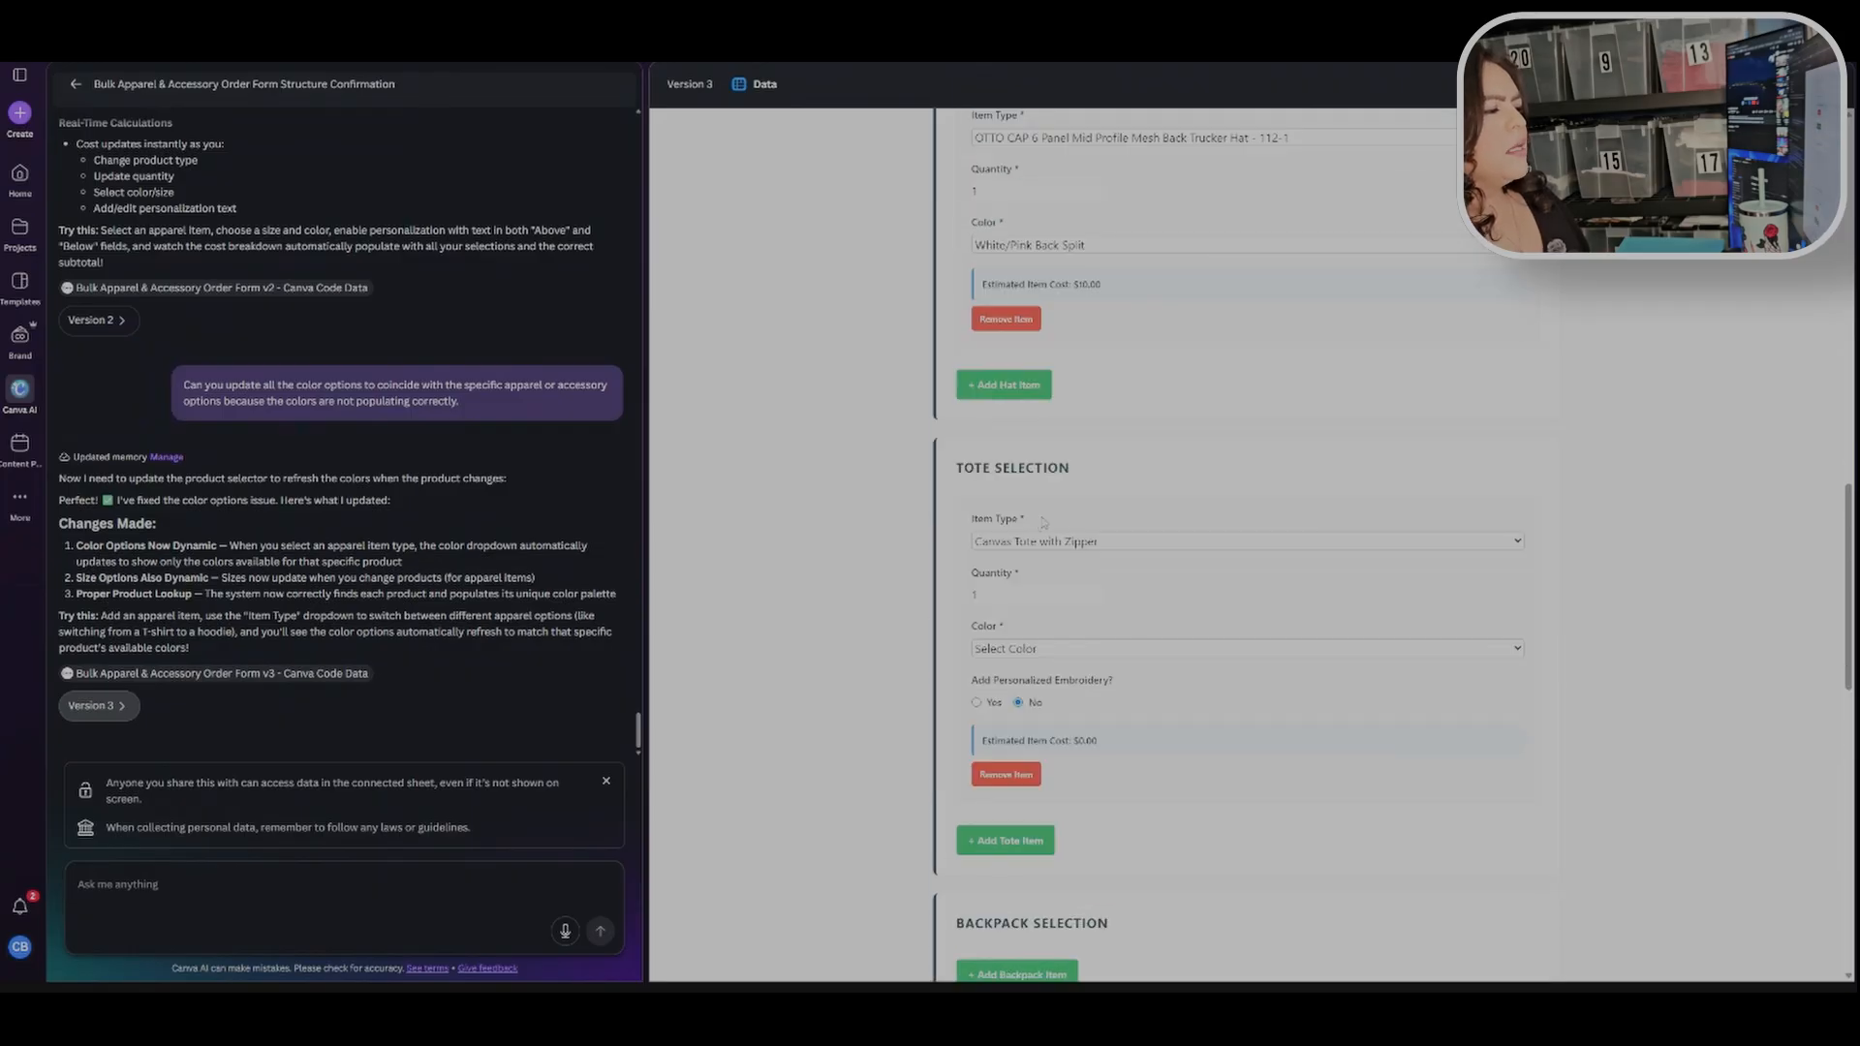
{"action": "left_click", "coordinate": [1105, 556]}
{"action": "left_click", "coordinate": [1167, 655]}
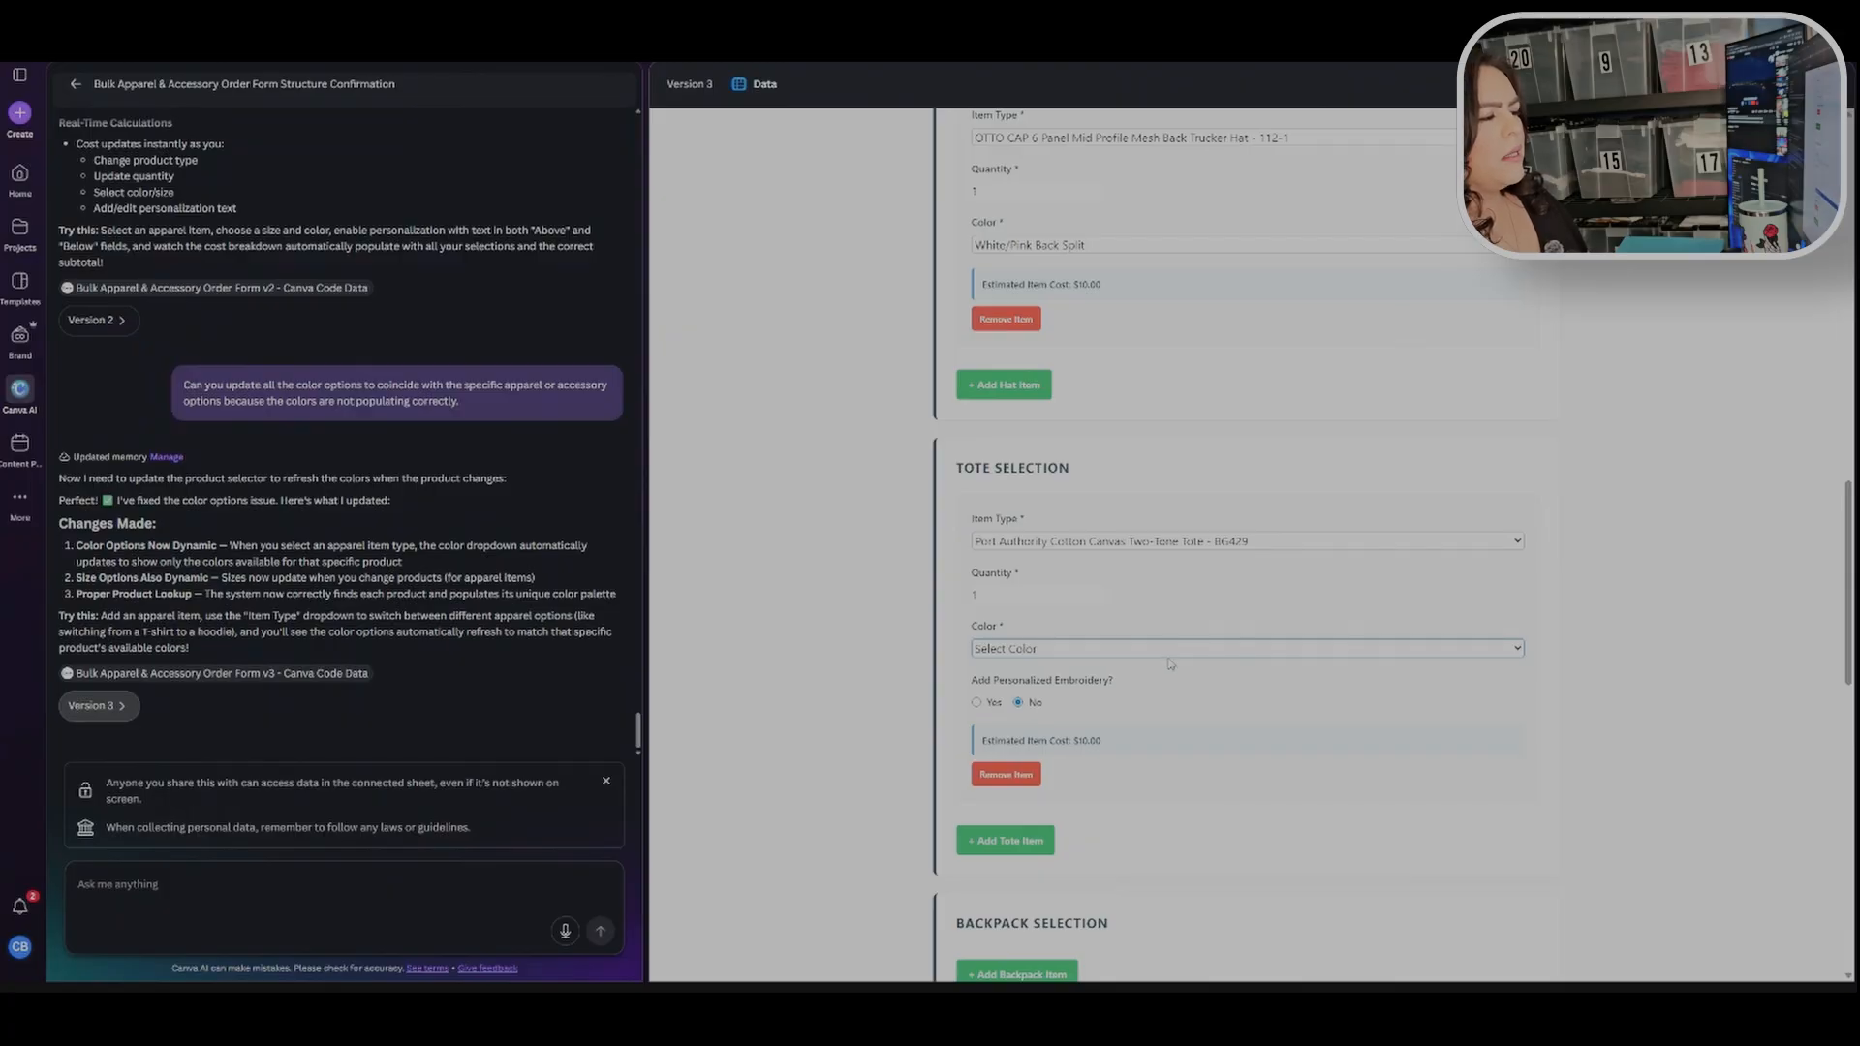
{"action": "left_click", "coordinate": [1169, 664]}
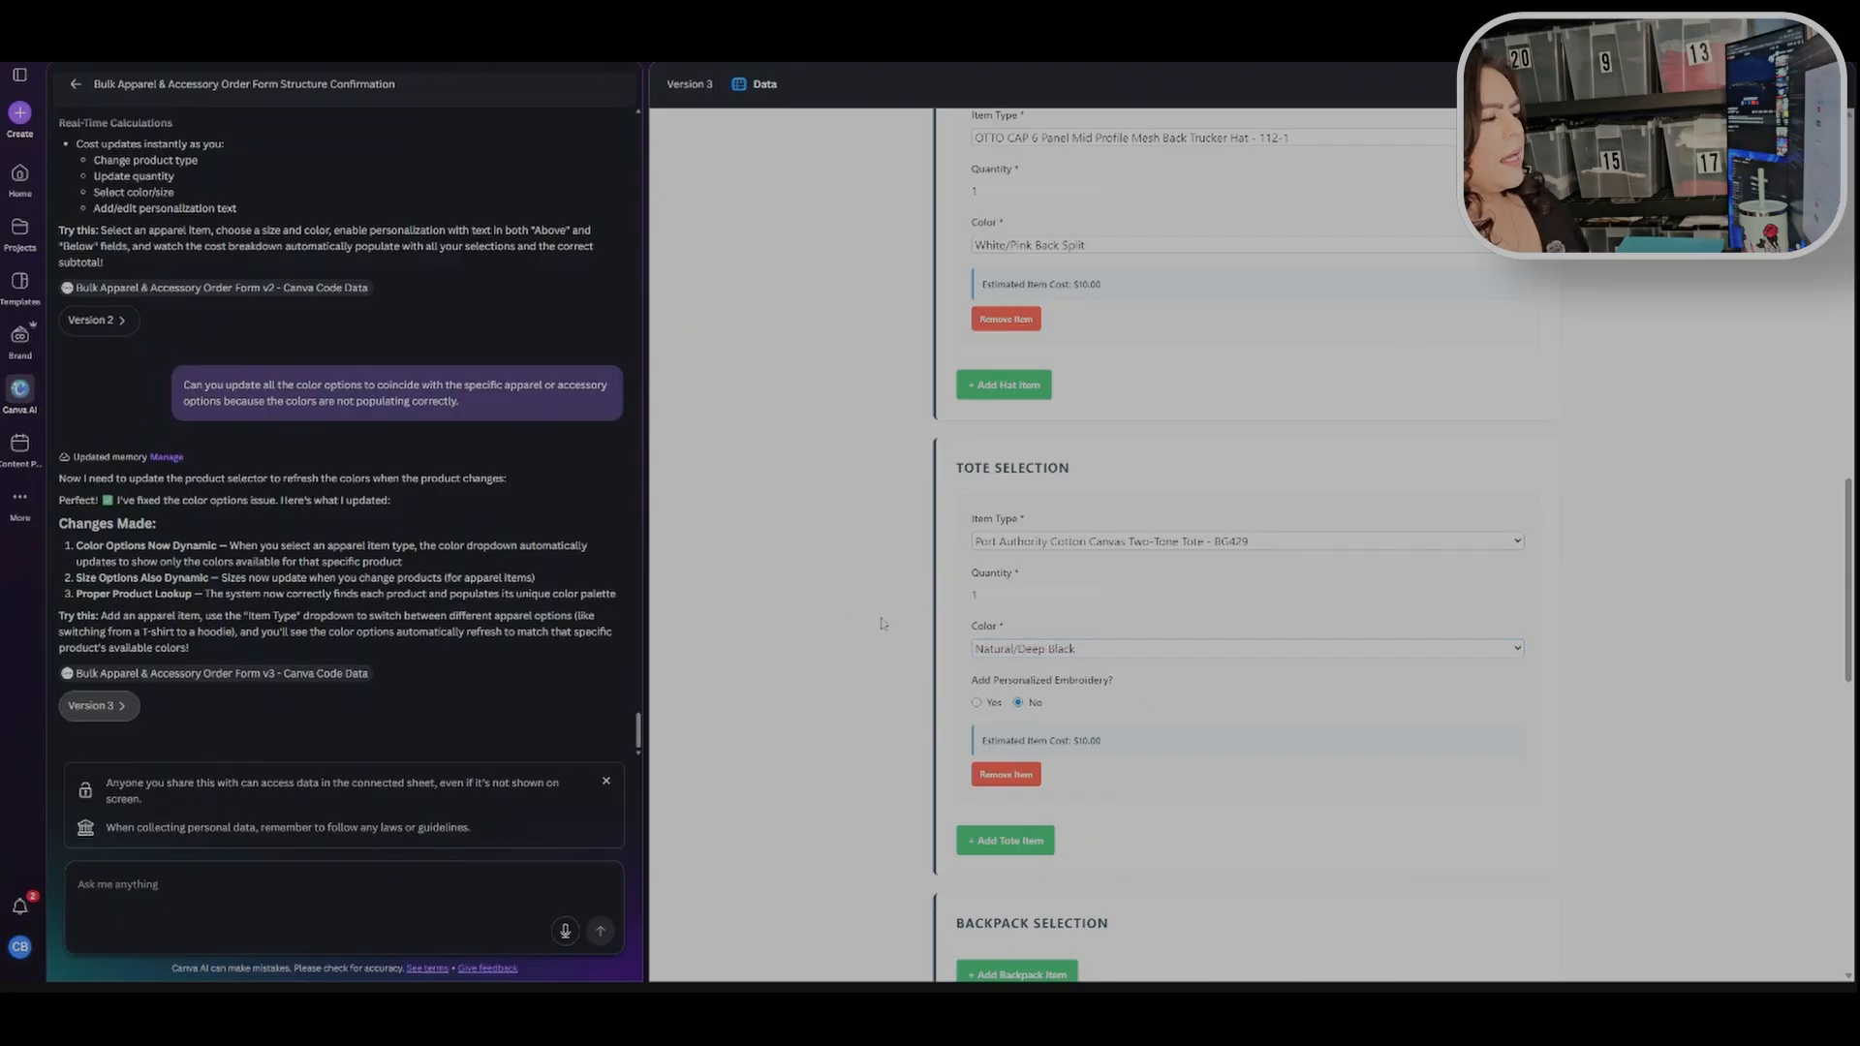
Step: Enable personalized embroidery on the tote and enter "Hello" as the below-design text
{"action": "scroll", "coordinate": [969, 542], "scroll_direction": "down", "scroll_amount": 2}
{"action": "left_click", "coordinate": [976, 484]}
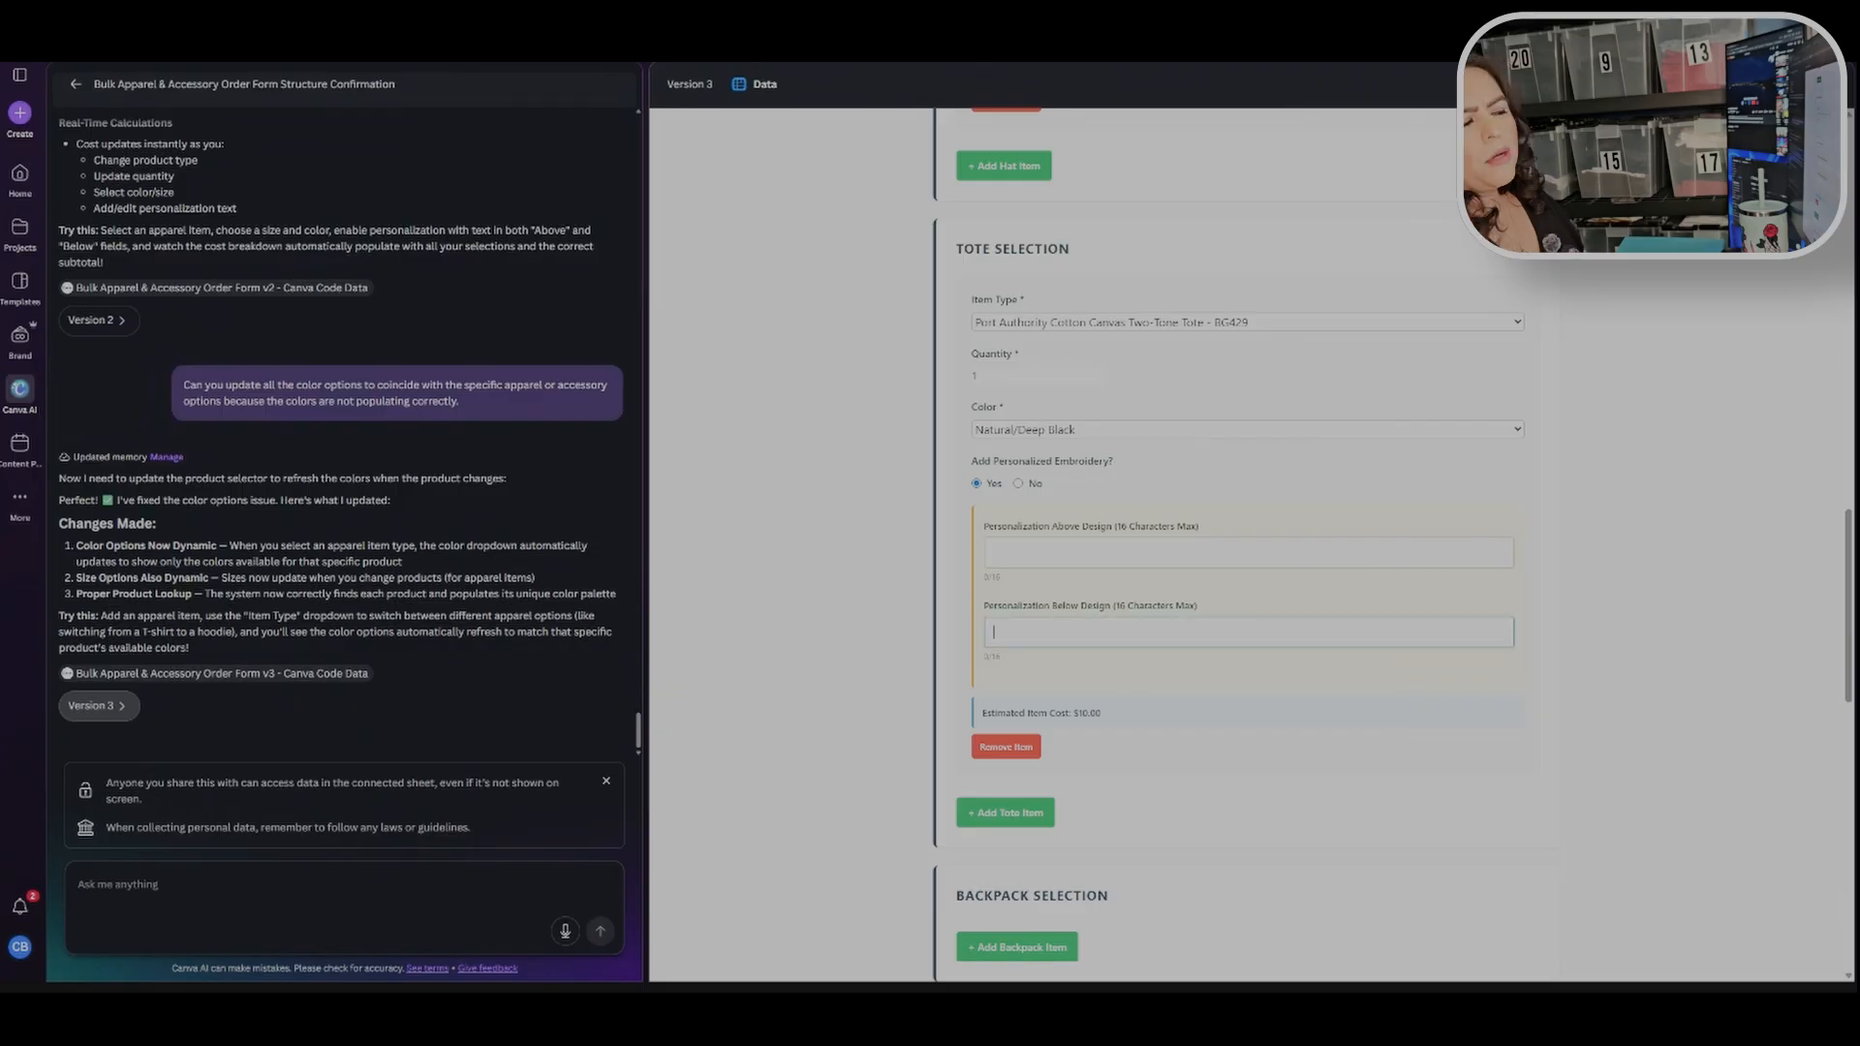
{"action": "type", "text": "lo"}
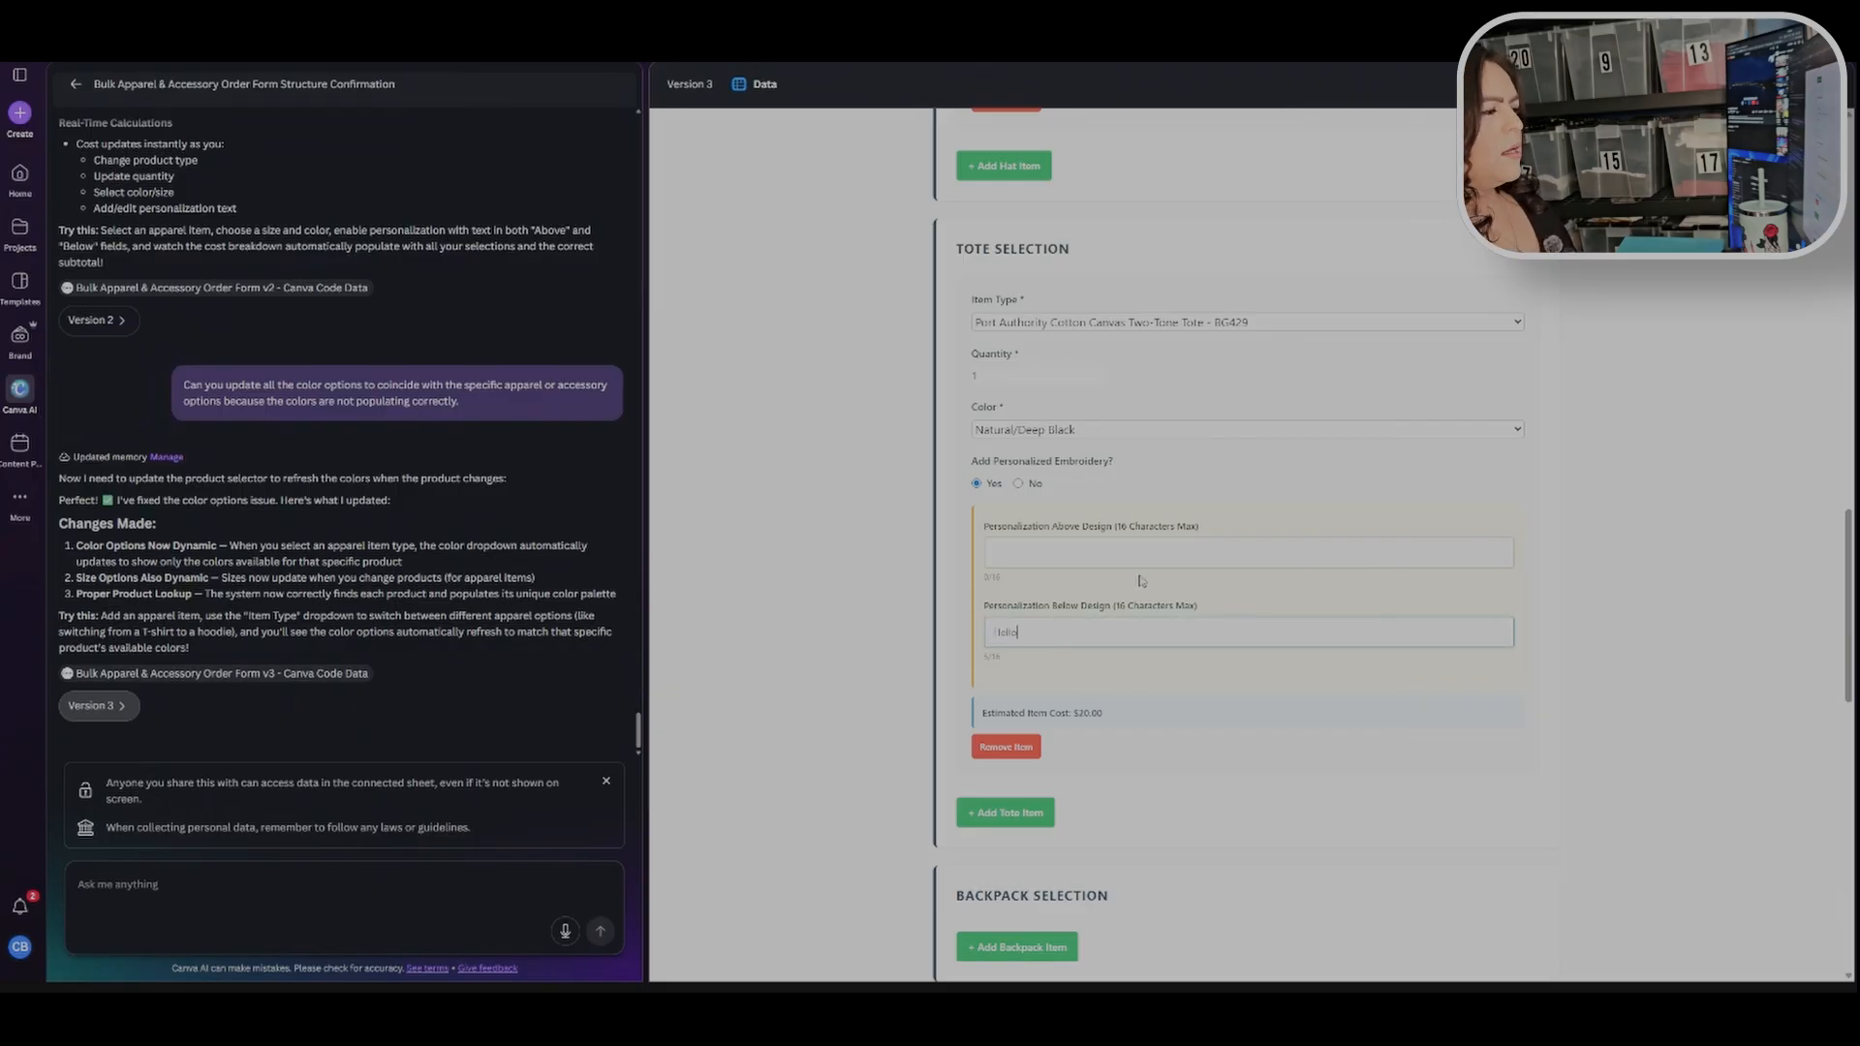
{"action": "left_click", "coordinate": [895, 669]}
Step: Add a backpack item set to CornerStone Tactical Backpack - CSB205 in Black
{"action": "scroll", "coordinate": [819, 706], "scroll_direction": "down", "scroll_amount": 5}
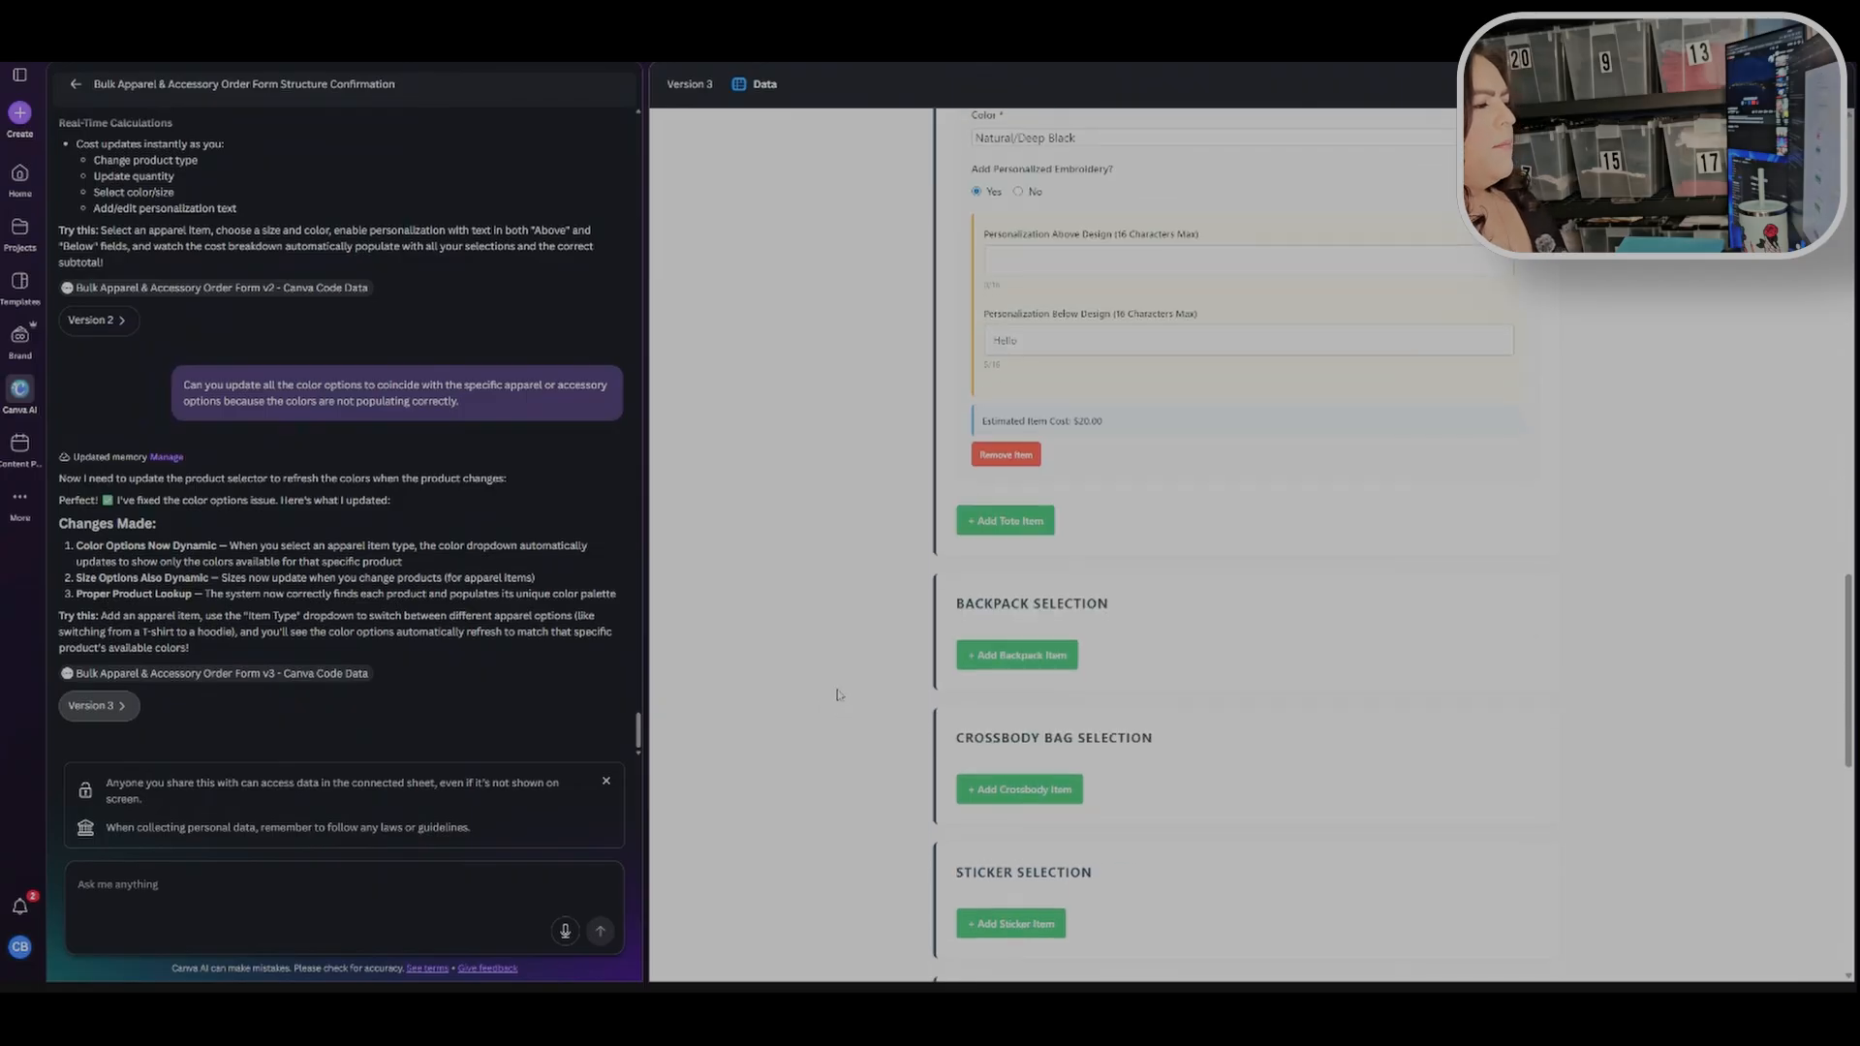
{"action": "left_click", "coordinate": [988, 509]}
{"action": "scroll", "coordinate": [1099, 562], "scroll_direction": "down", "scroll_amount": 2}
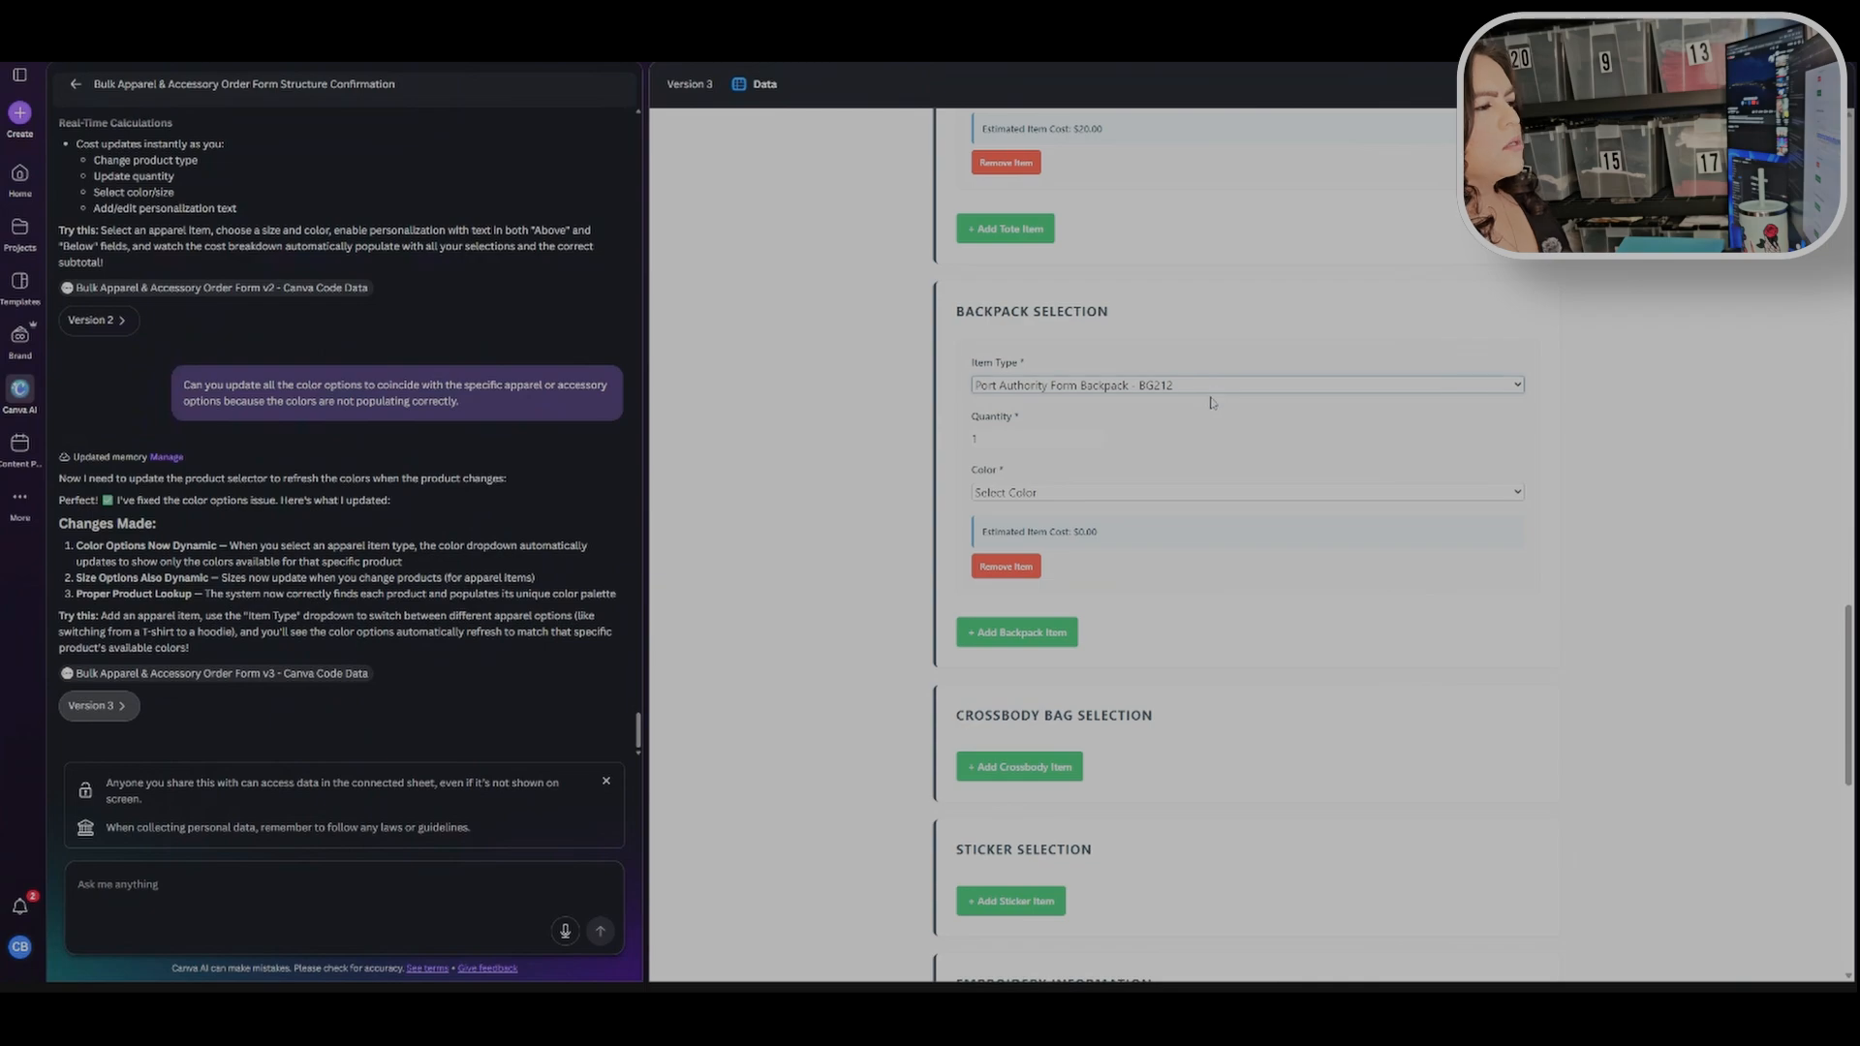
{"action": "left_click", "coordinate": [1212, 457]}
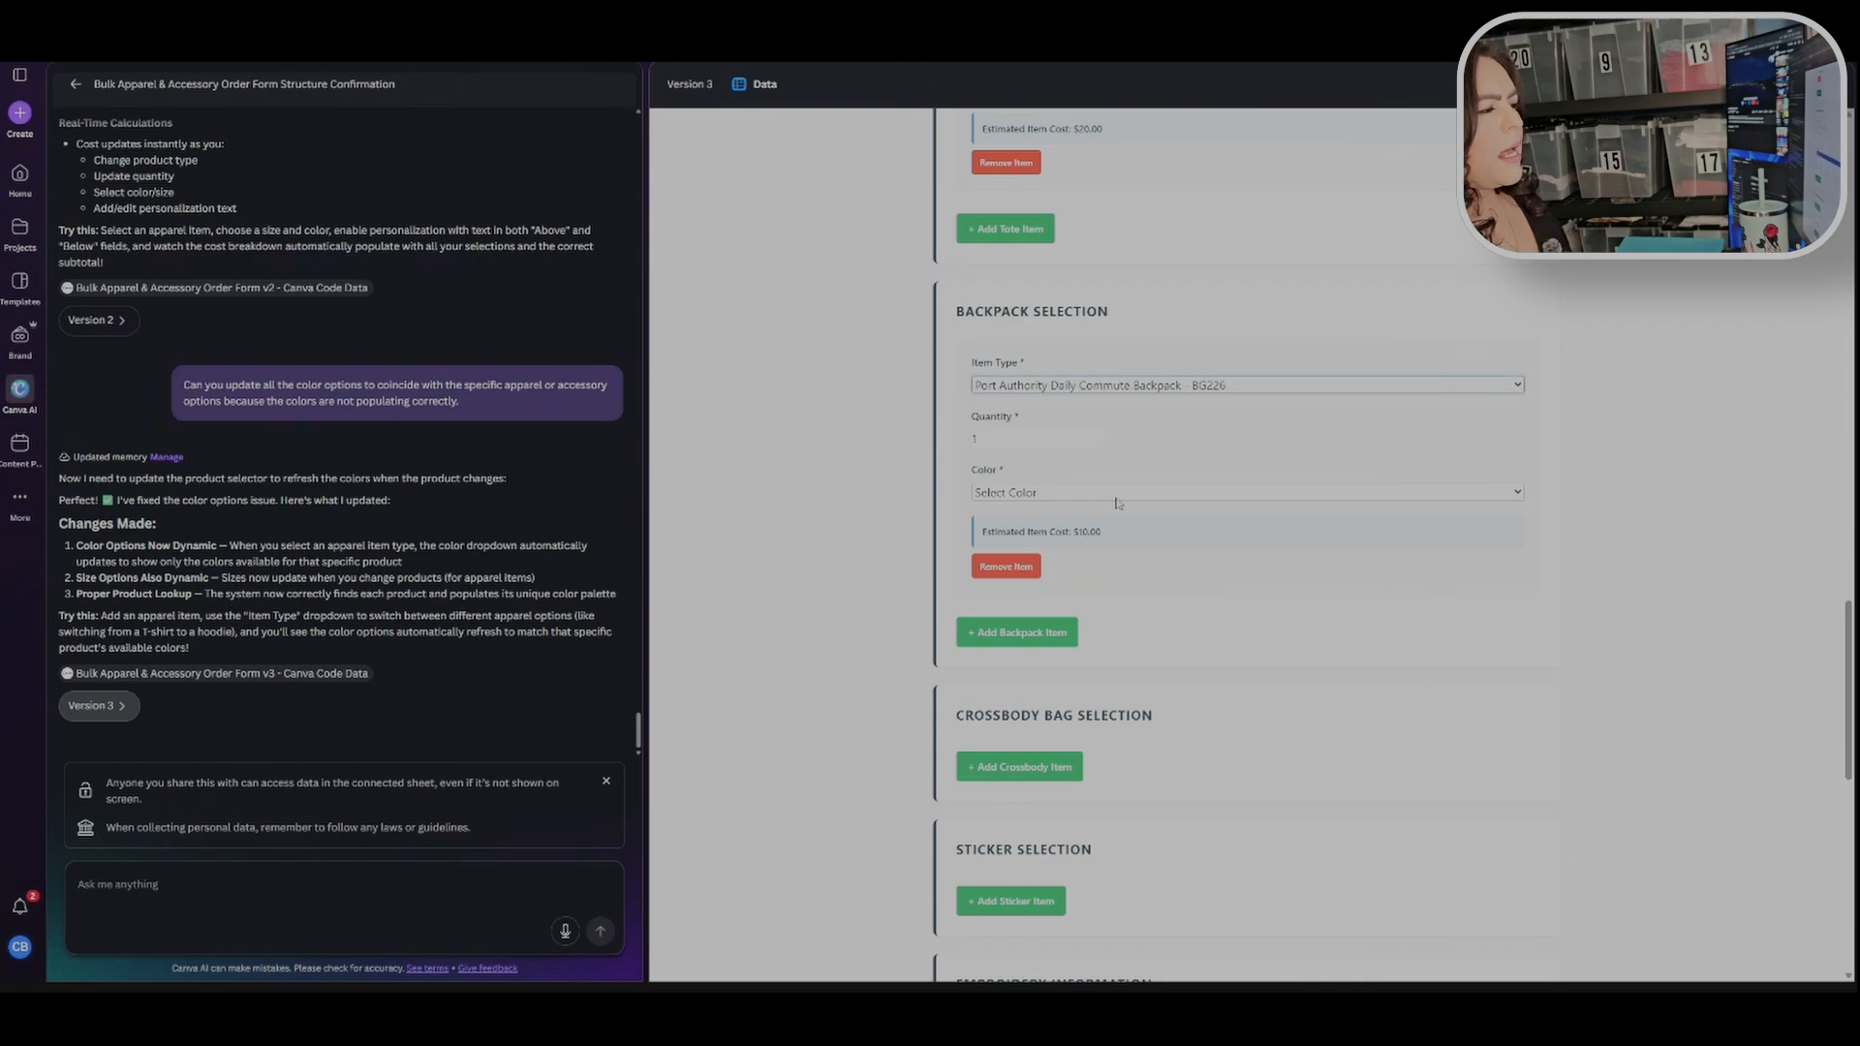
{"action": "left_click", "coordinate": [1243, 390]}
{"action": "left_click", "coordinate": [1223, 403]}
{"action": "left_click", "coordinate": [1099, 494]}
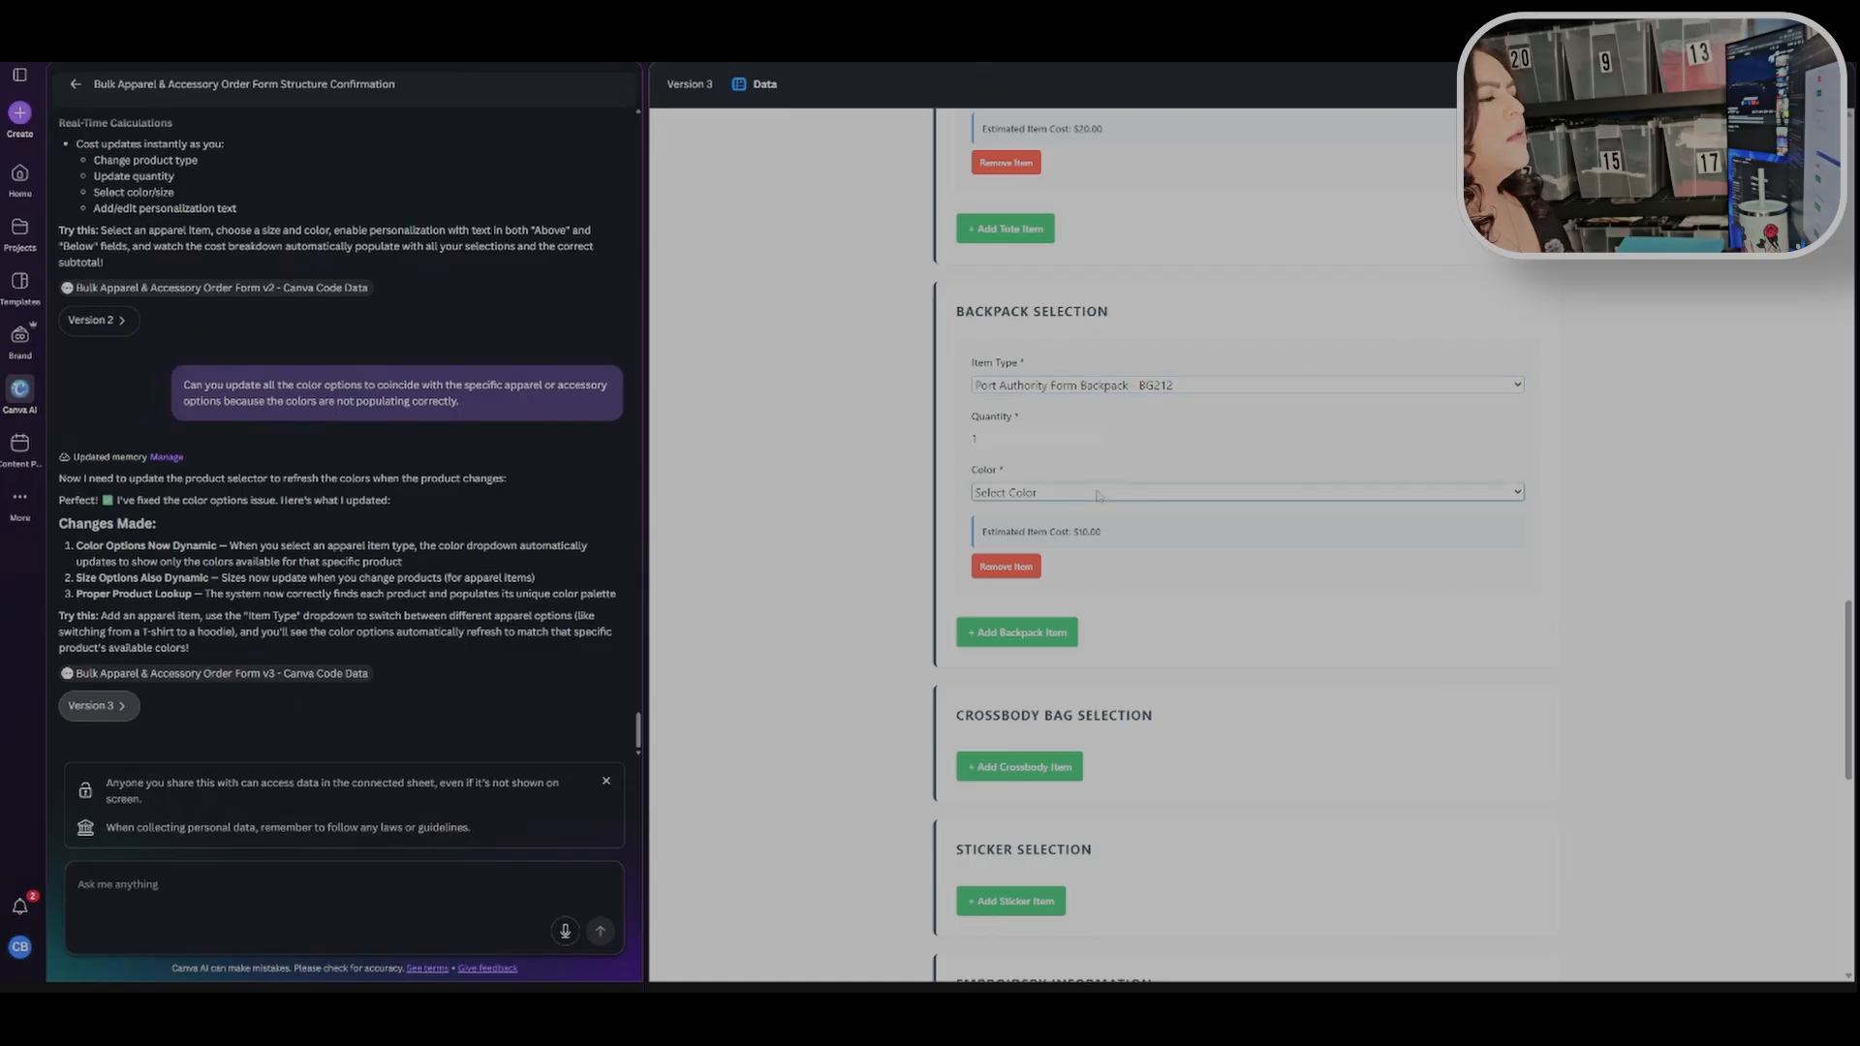
{"action": "left_click", "coordinate": [1224, 388]}
{"action": "left_click", "coordinate": [1154, 482]}
{"action": "left_click", "coordinate": [1129, 496]}
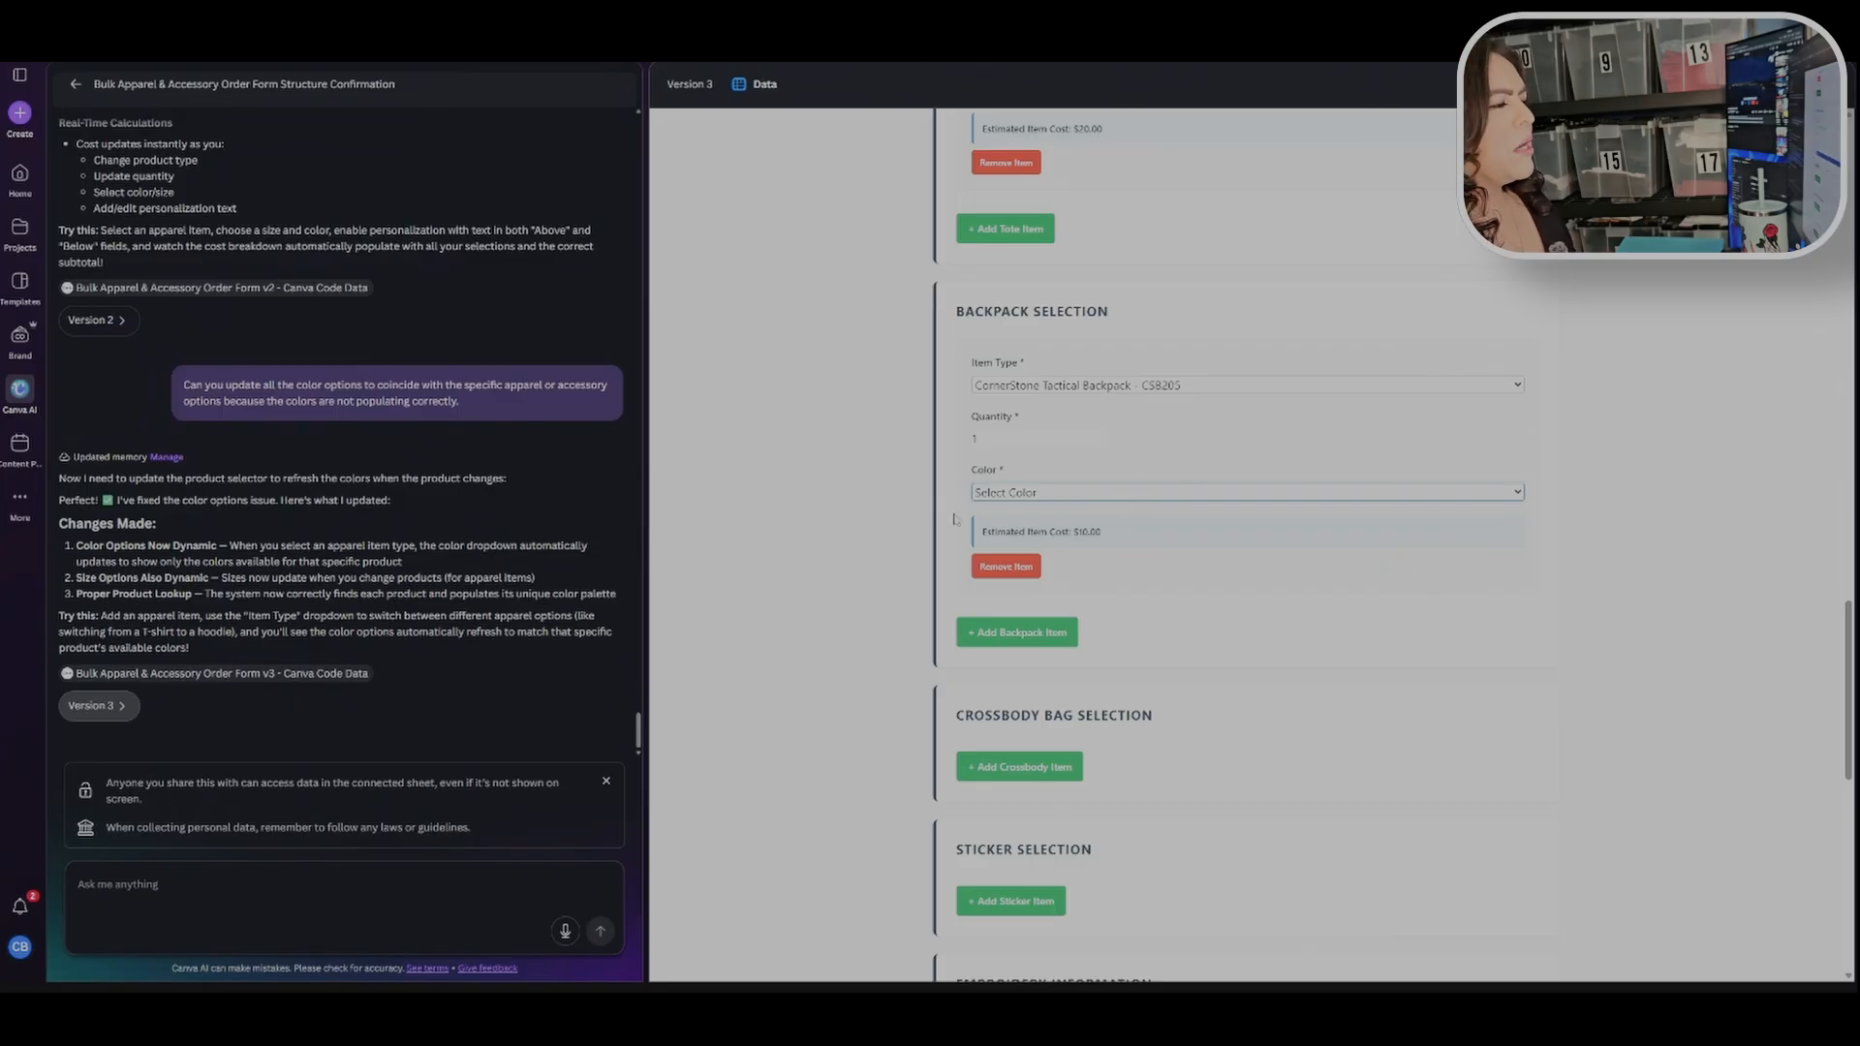
{"action": "left_click", "coordinate": [1054, 522]}
{"action": "left_click", "coordinate": [806, 509]}
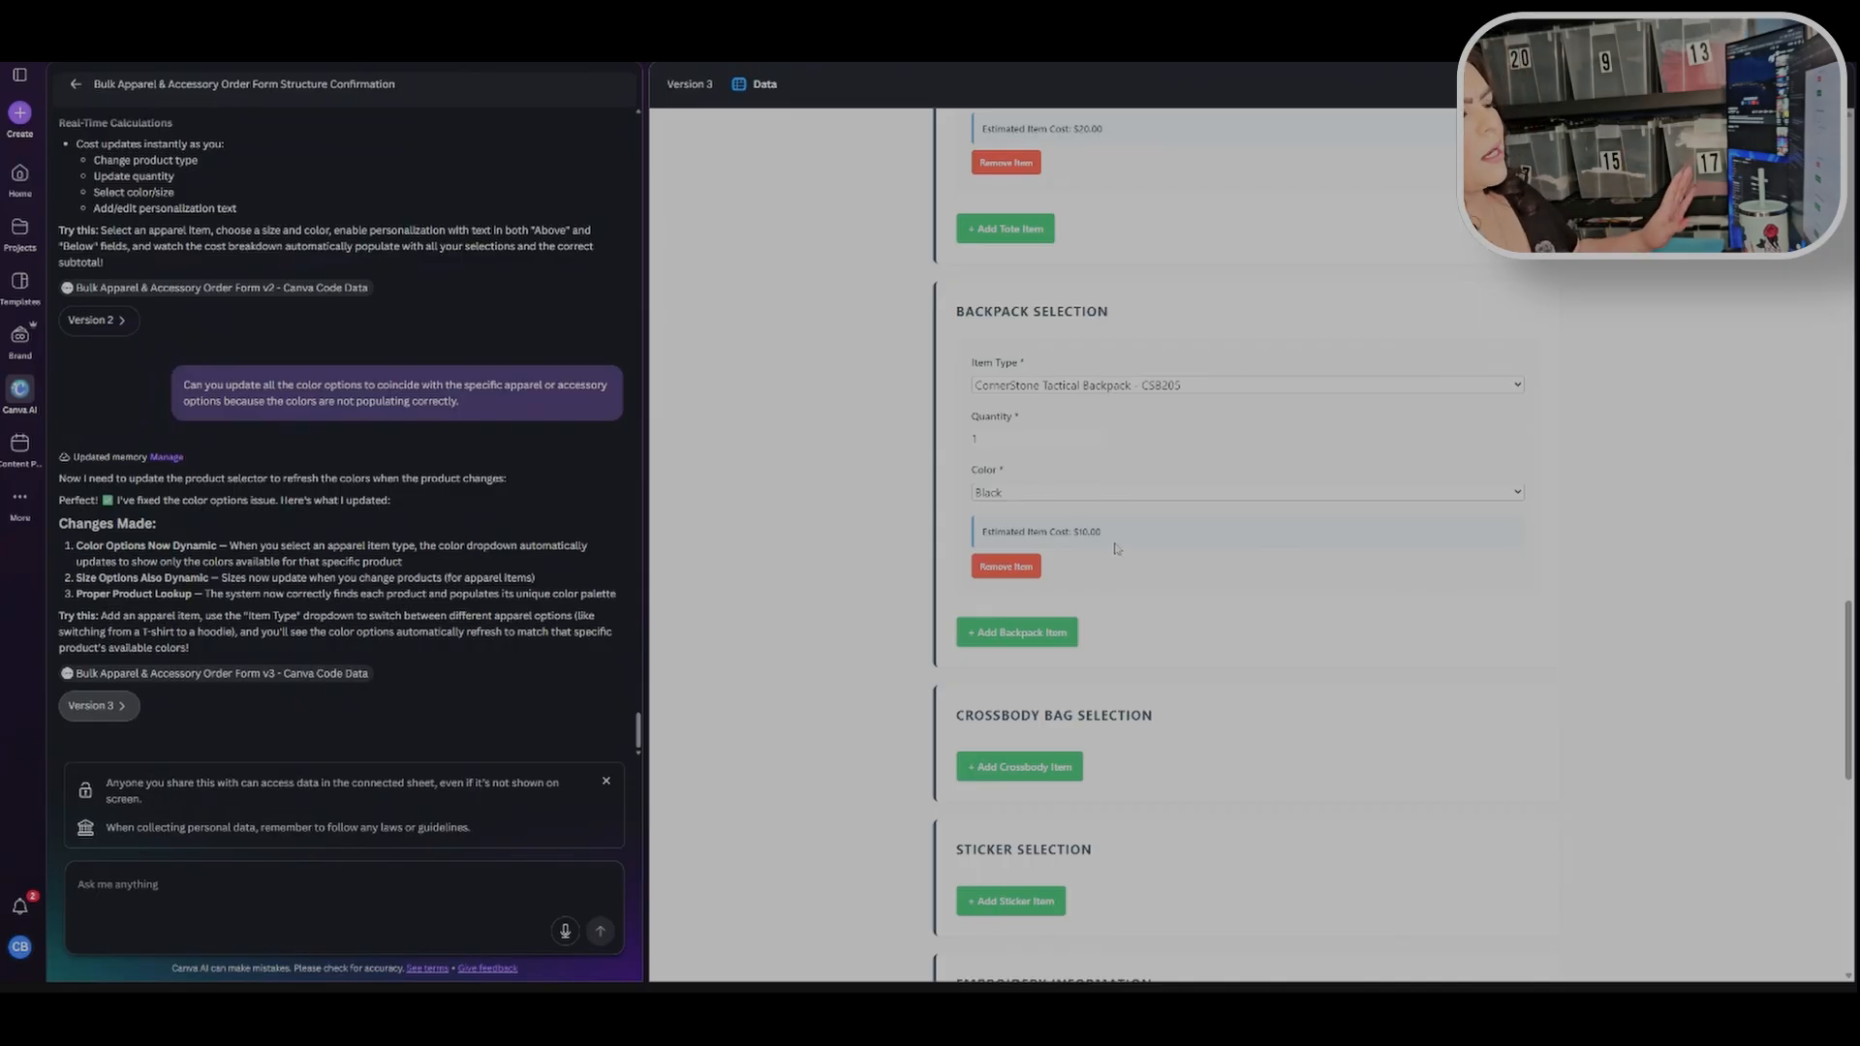
Step: Add a crossbody bag item, Port Authority Crossbody Backpack - BG228, with quantity 10 in Dusty Grey Heather
{"action": "scroll", "coordinate": [872, 571], "scroll_direction": "down", "scroll_amount": 4}
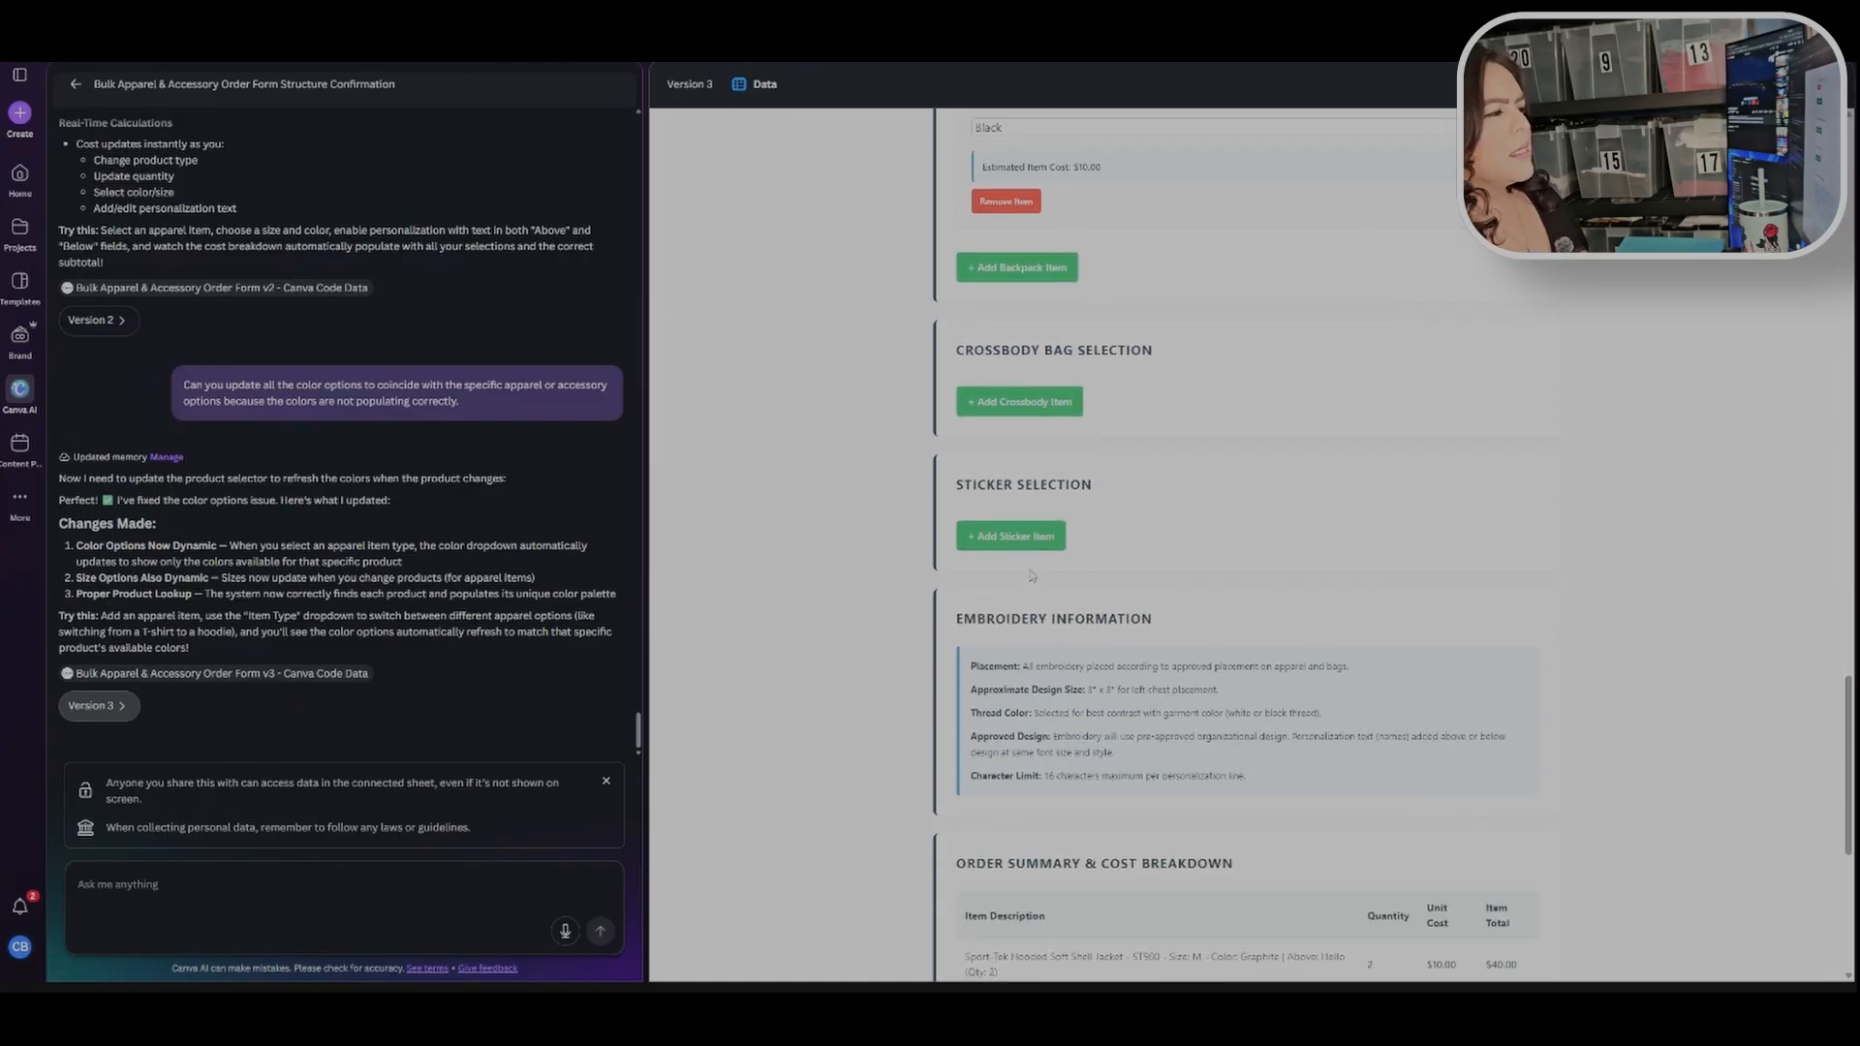
{"action": "scroll", "coordinate": [1094, 416], "scroll_direction": "down", "scroll_amount": 3}
{"action": "scroll", "coordinate": [1084, 347], "scroll_direction": "up", "scroll_amount": 3}
{"action": "left_click", "coordinate": [1019, 402]}
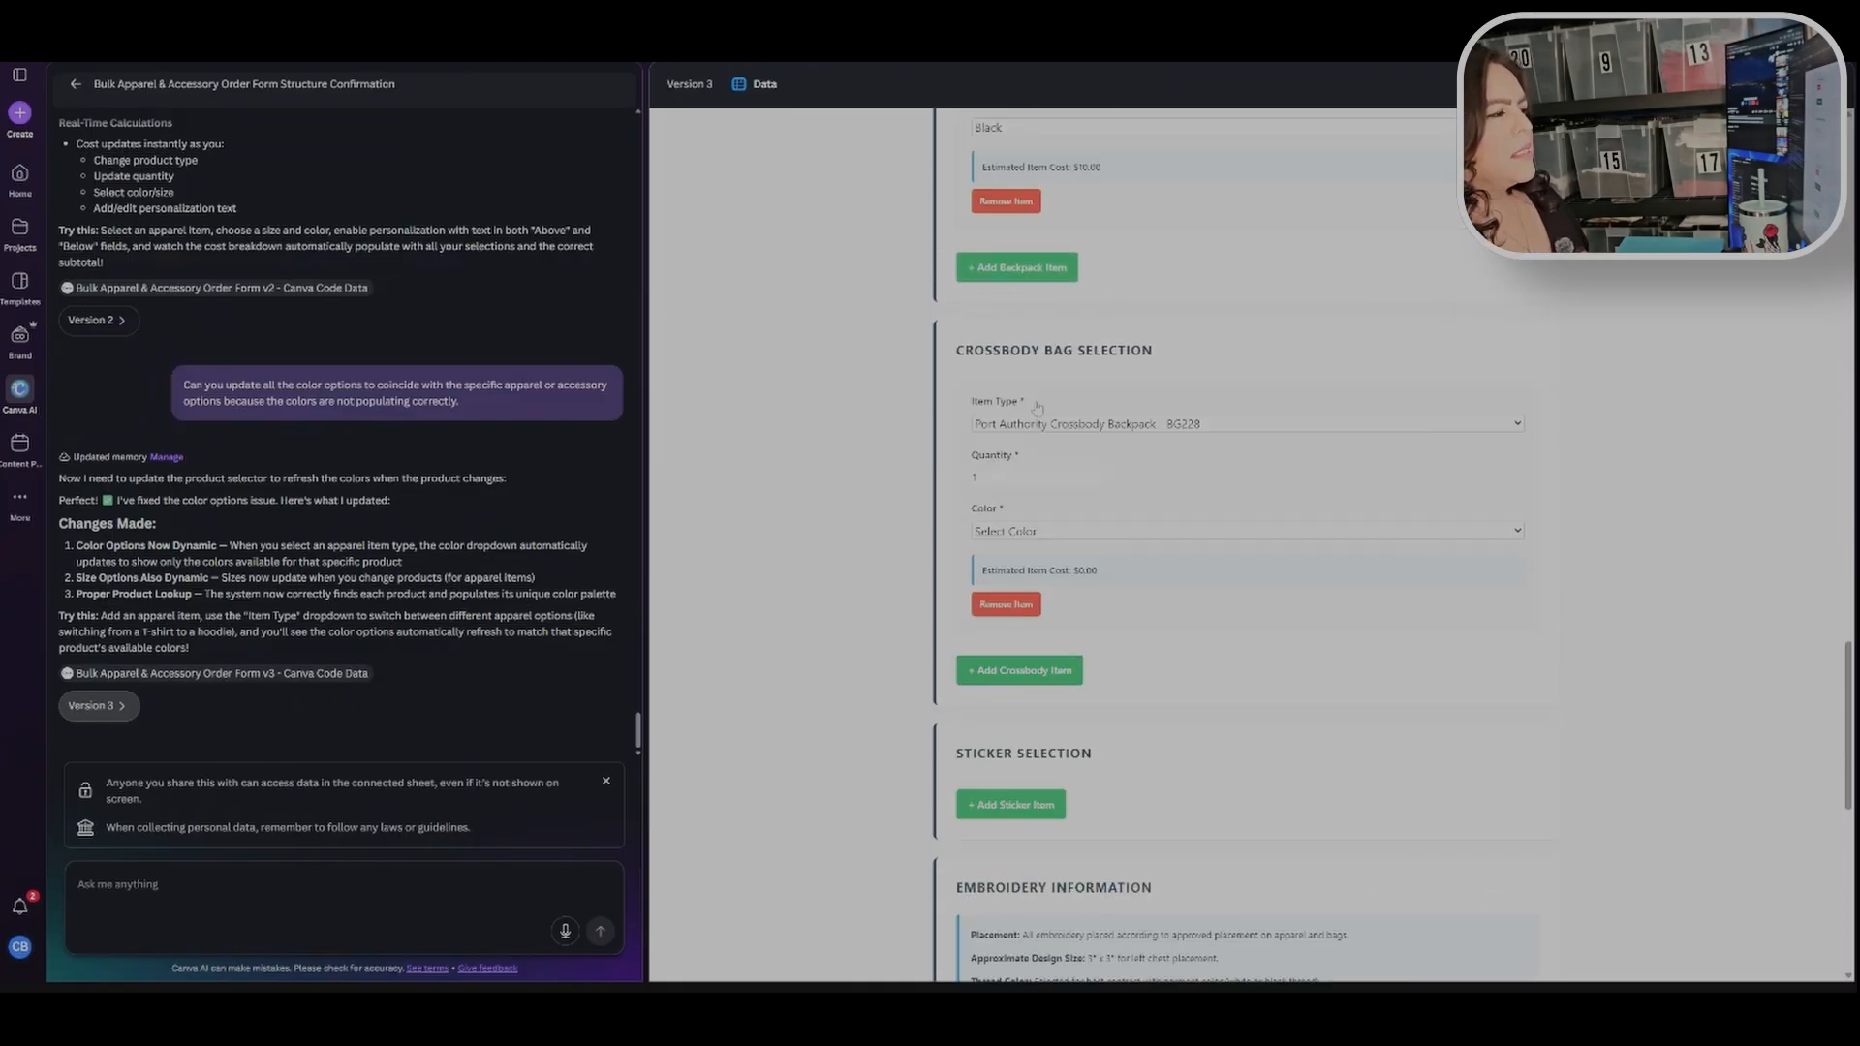
{"action": "left_click", "coordinate": [1100, 473]}
{"action": "left_click", "coordinate": [1101, 474]}
{"action": "left_click", "coordinate": [989, 536]}
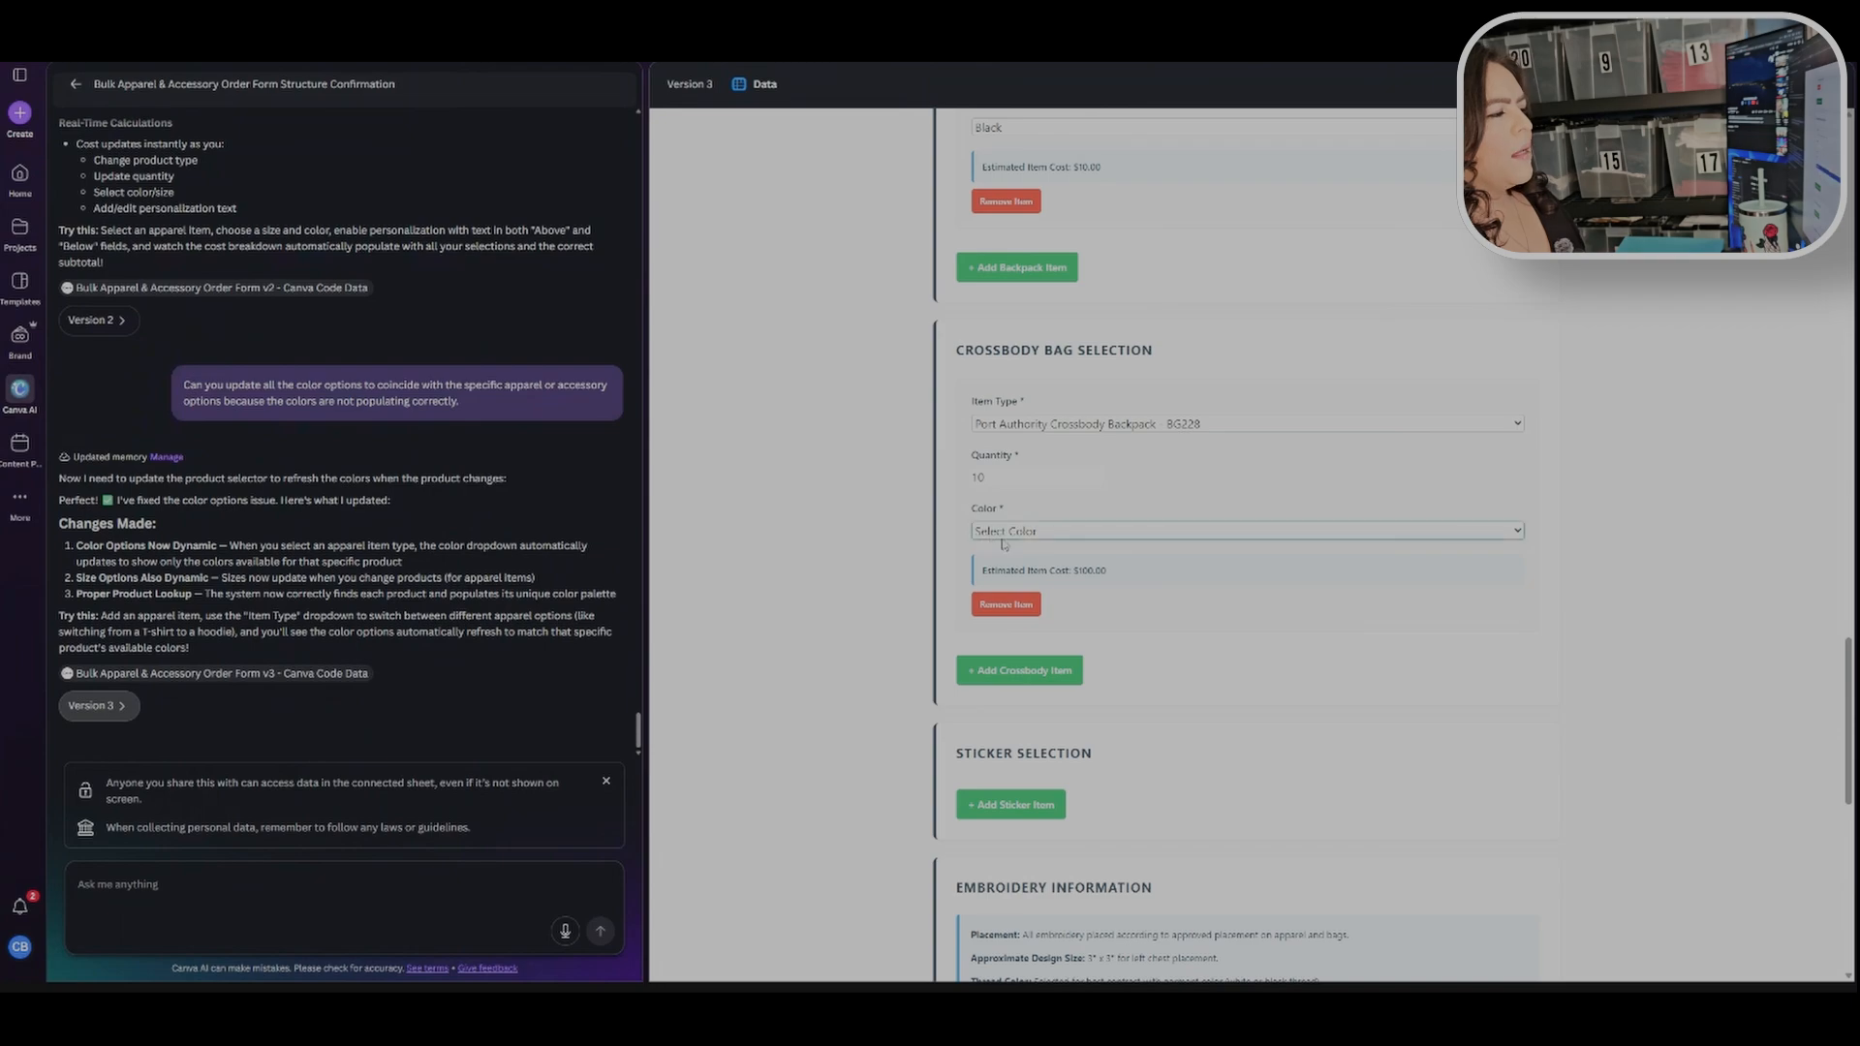
{"action": "left_click", "coordinate": [1004, 546]}
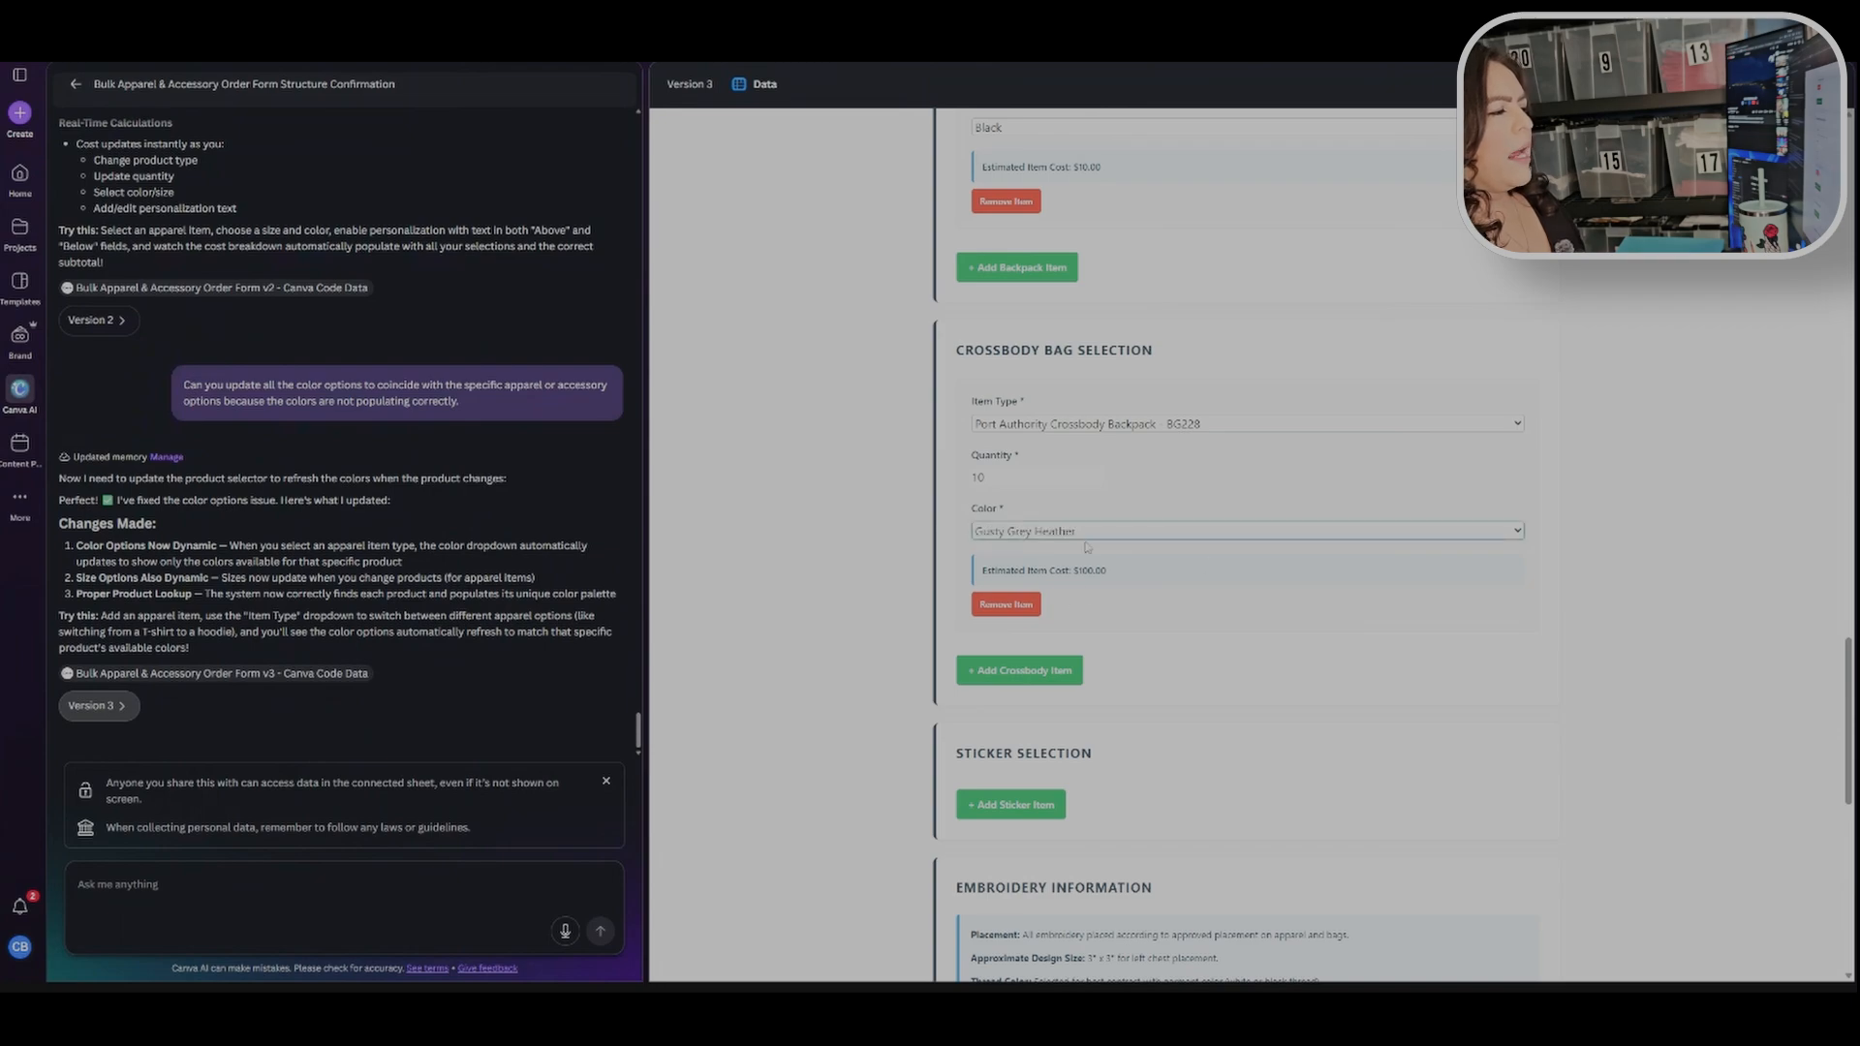
Step: Review the added items and their estimated item costs throughout the form
{"action": "scroll", "coordinate": [946, 556], "scroll_direction": "down", "scroll_amount": 2}
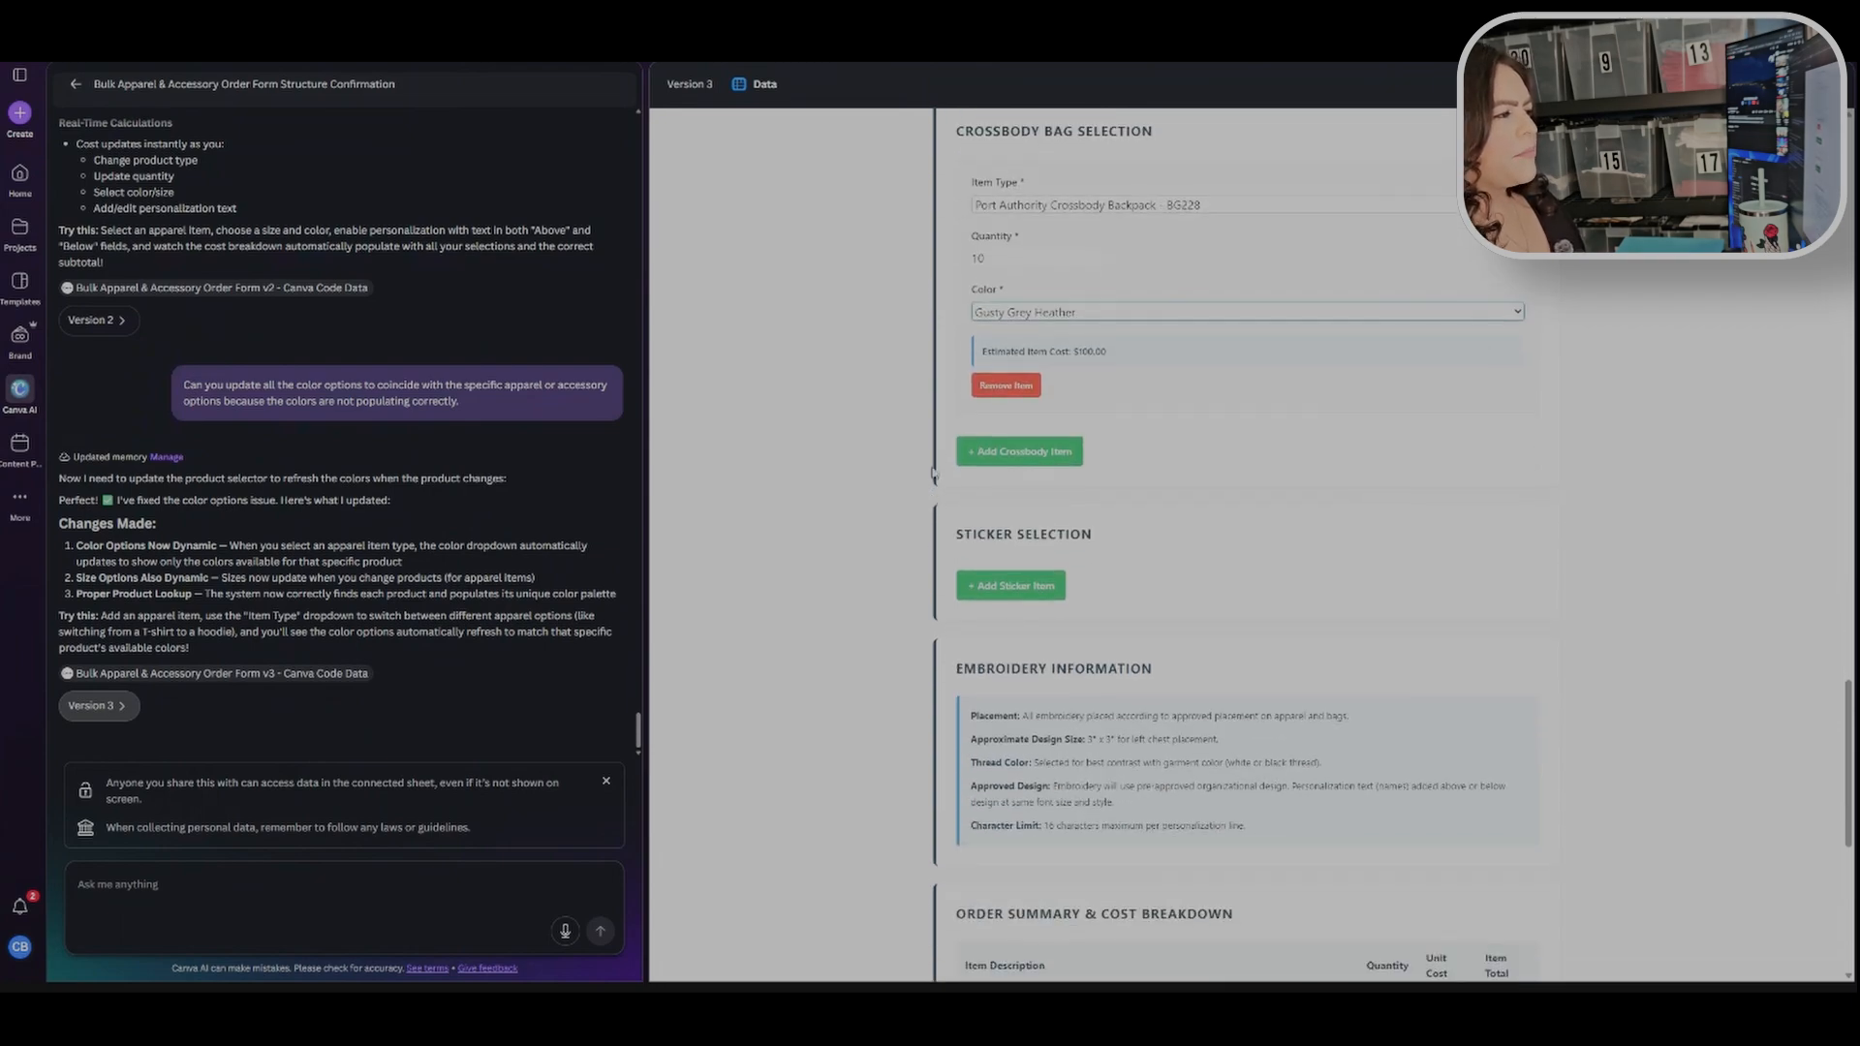
{"action": "scroll", "coordinate": [855, 365], "scroll_direction": "up", "scroll_amount": 4}
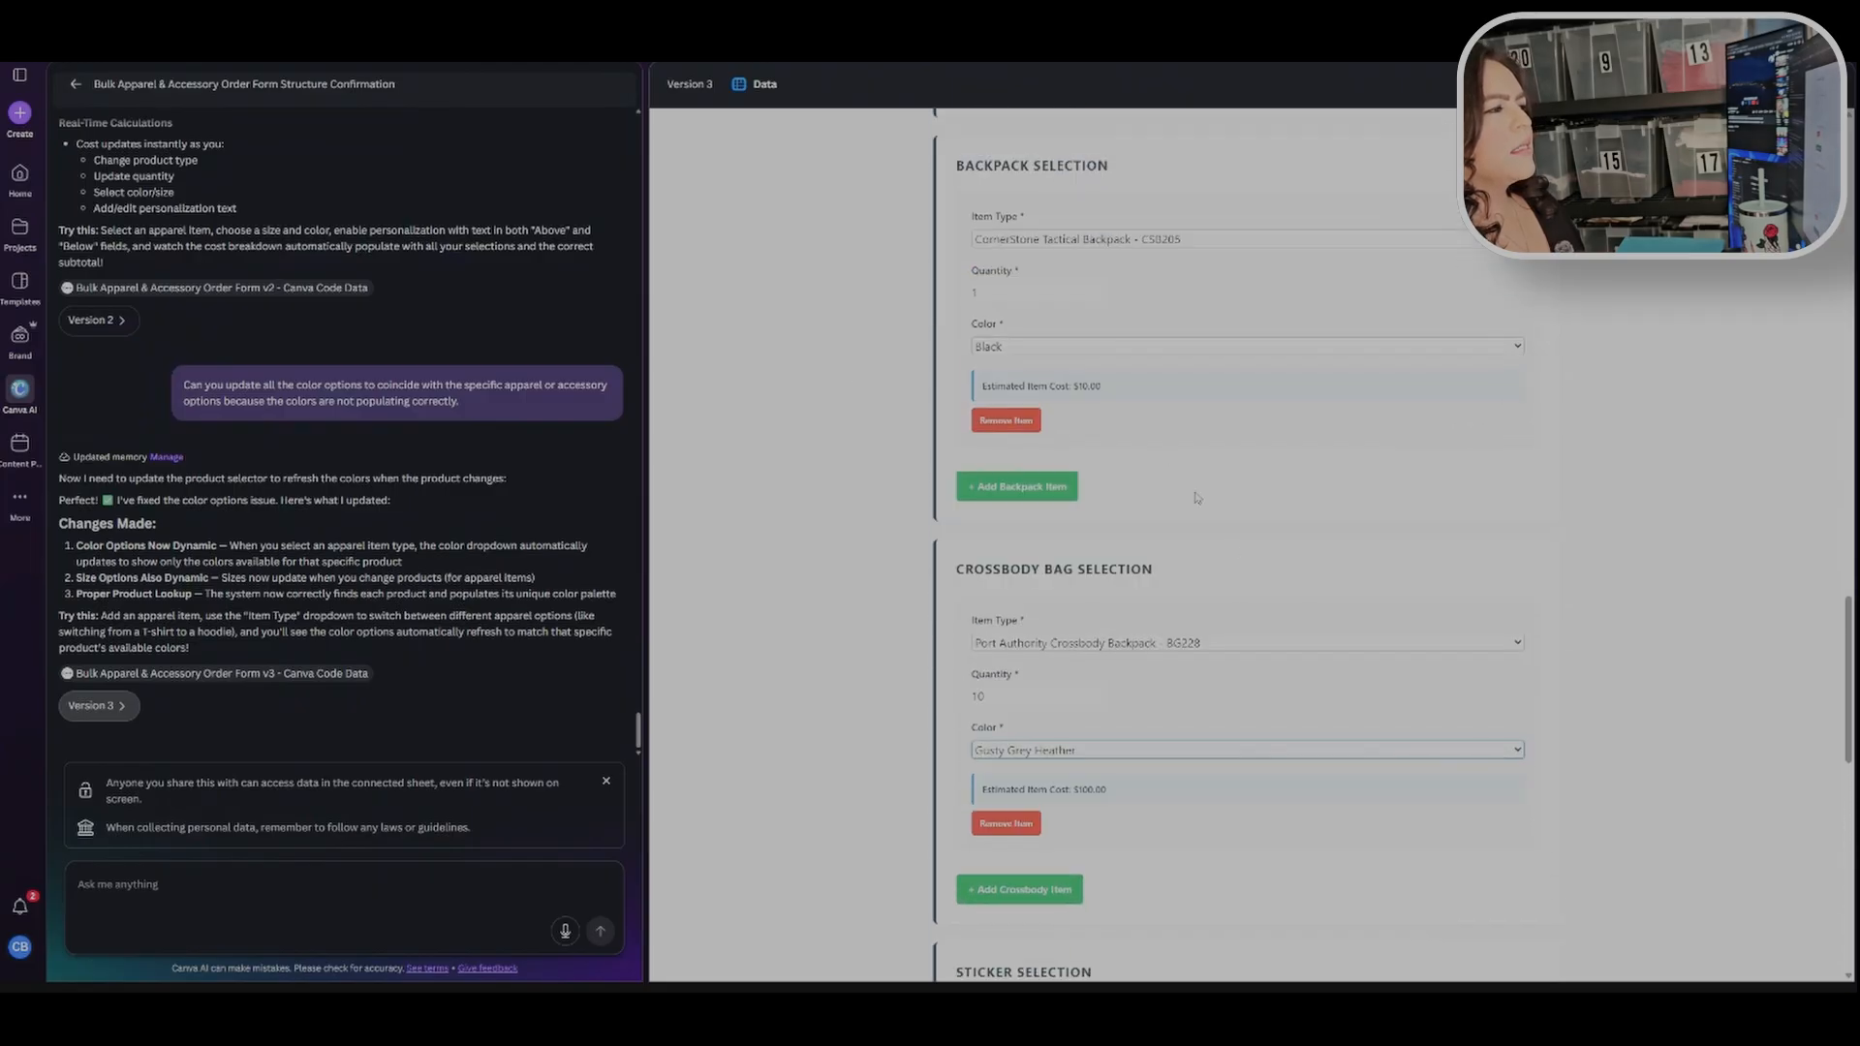
{"action": "scroll", "coordinate": [1092, 360], "scroll_direction": "down", "scroll_amount": 2}
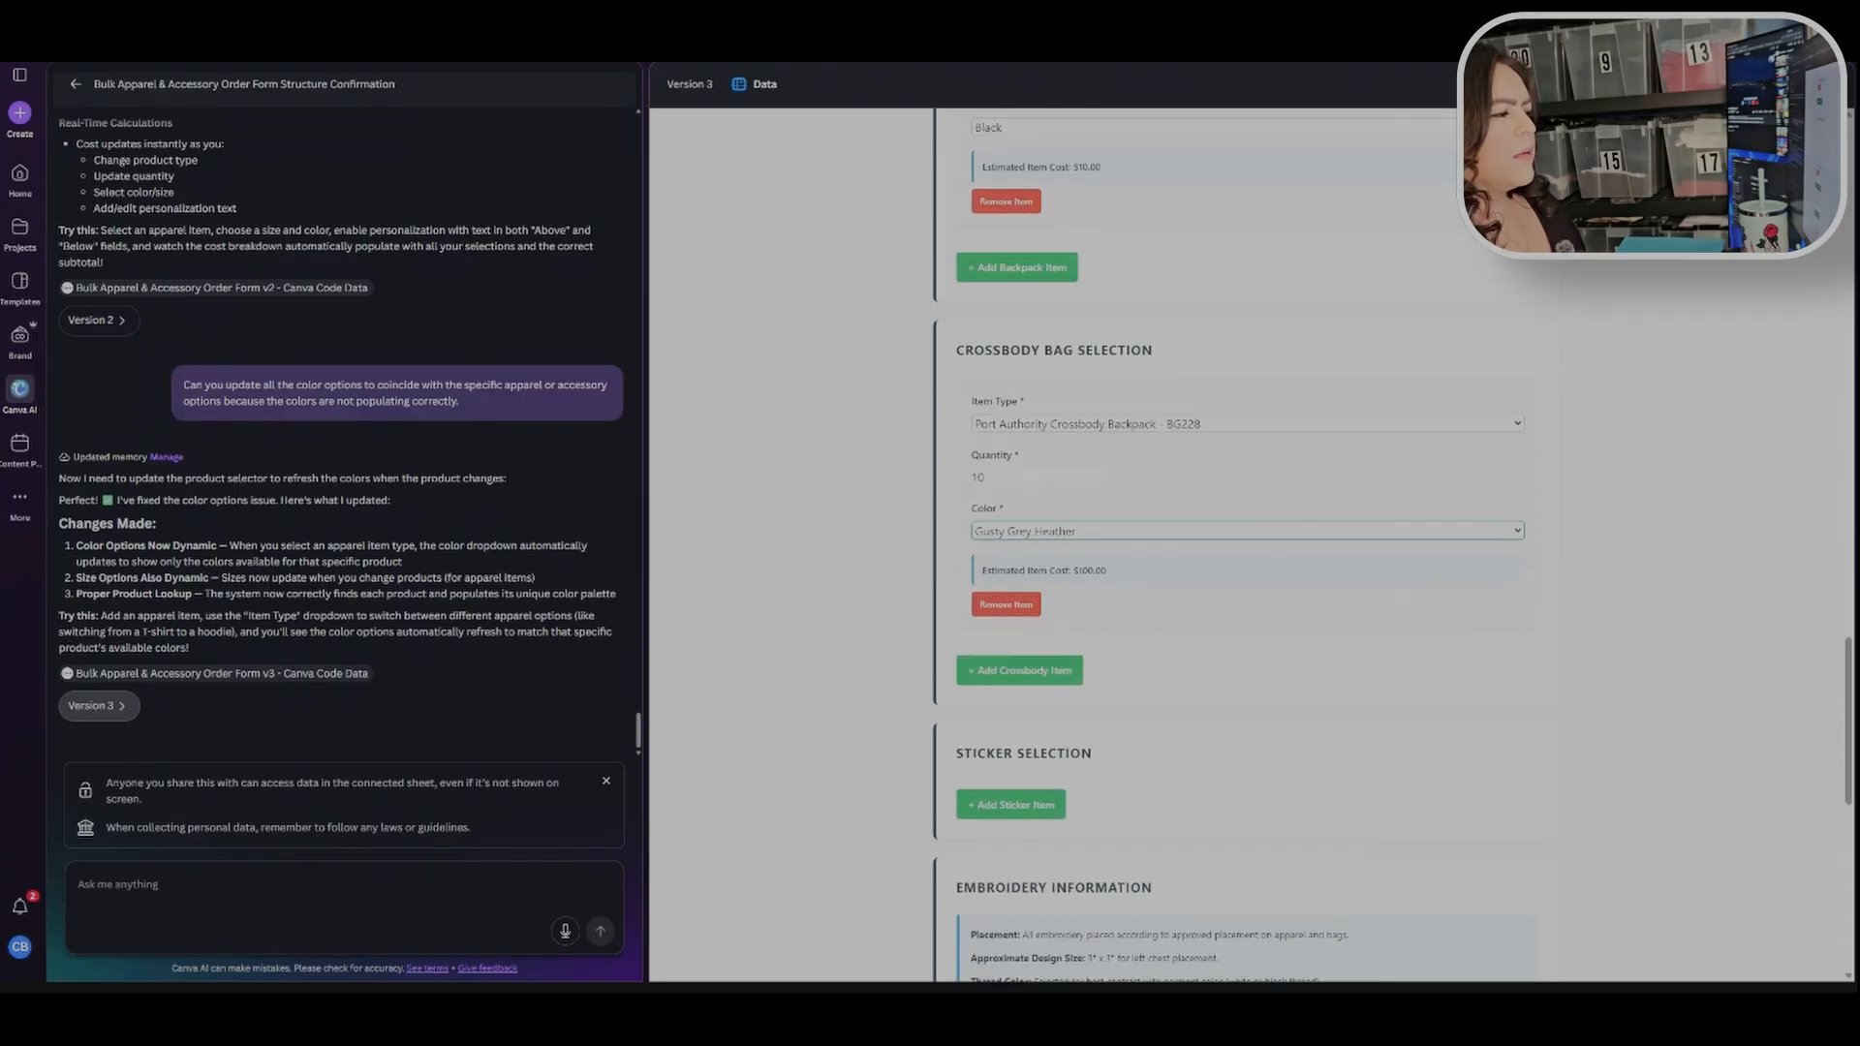
{"action": "left_click_drag", "start_coordinate": [1114, 575], "coordinate": [981, 579]}
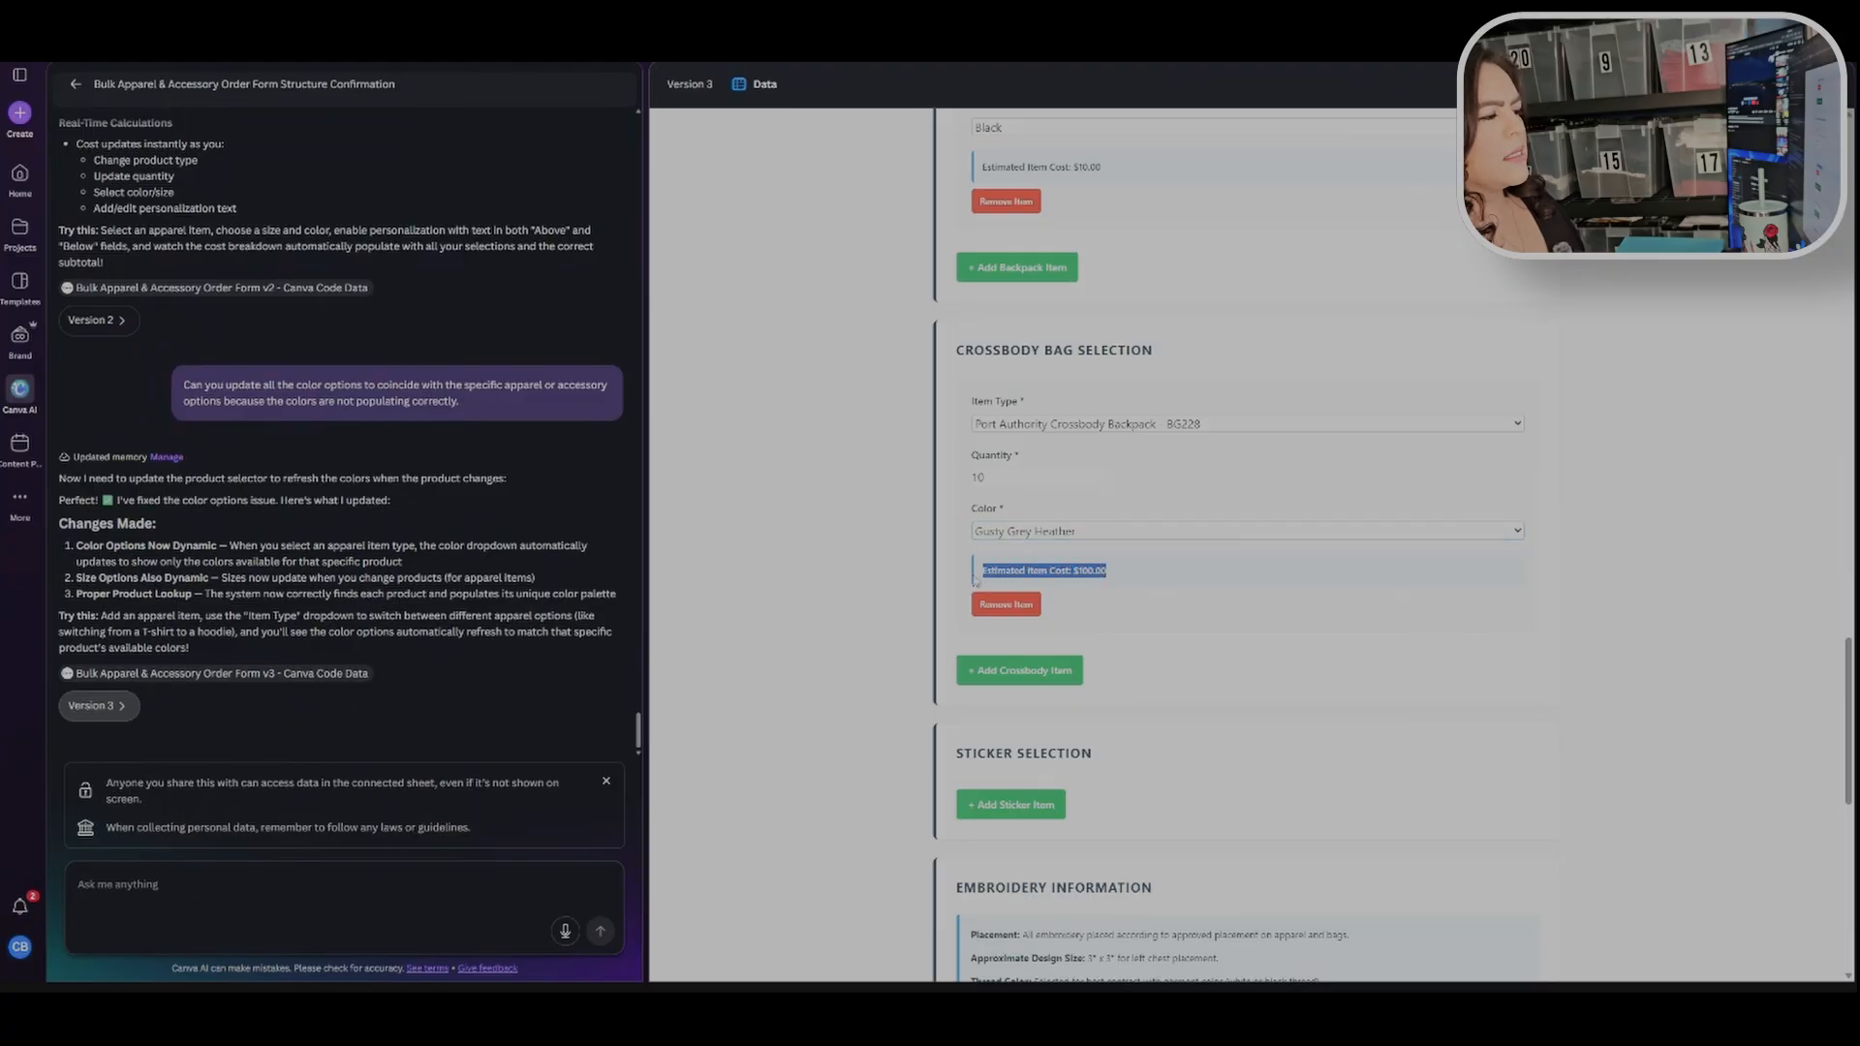
{"action": "left_click", "coordinate": [976, 579]}
{"action": "scroll", "coordinate": [1343, 618], "scroll_direction": "up", "scroll_amount": 10}
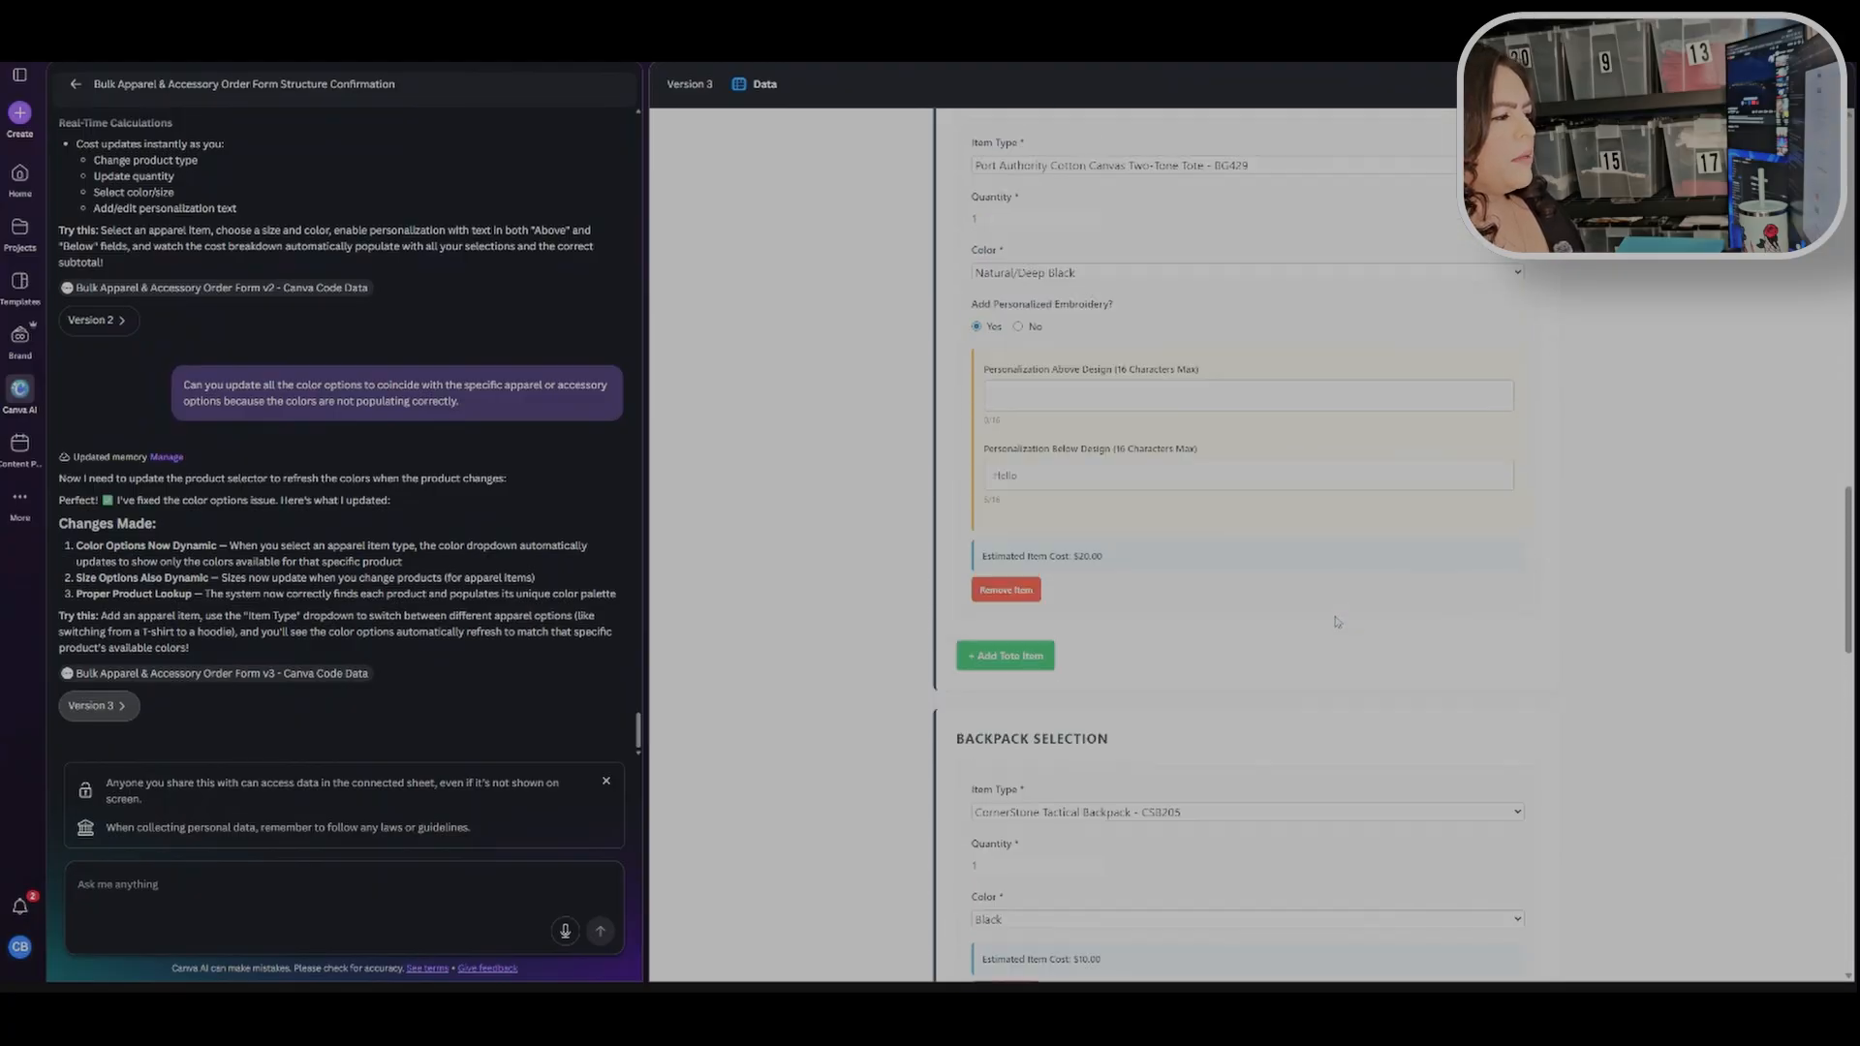
{"action": "scroll", "coordinate": [1340, 620], "scroll_direction": "up", "scroll_amount": 3}
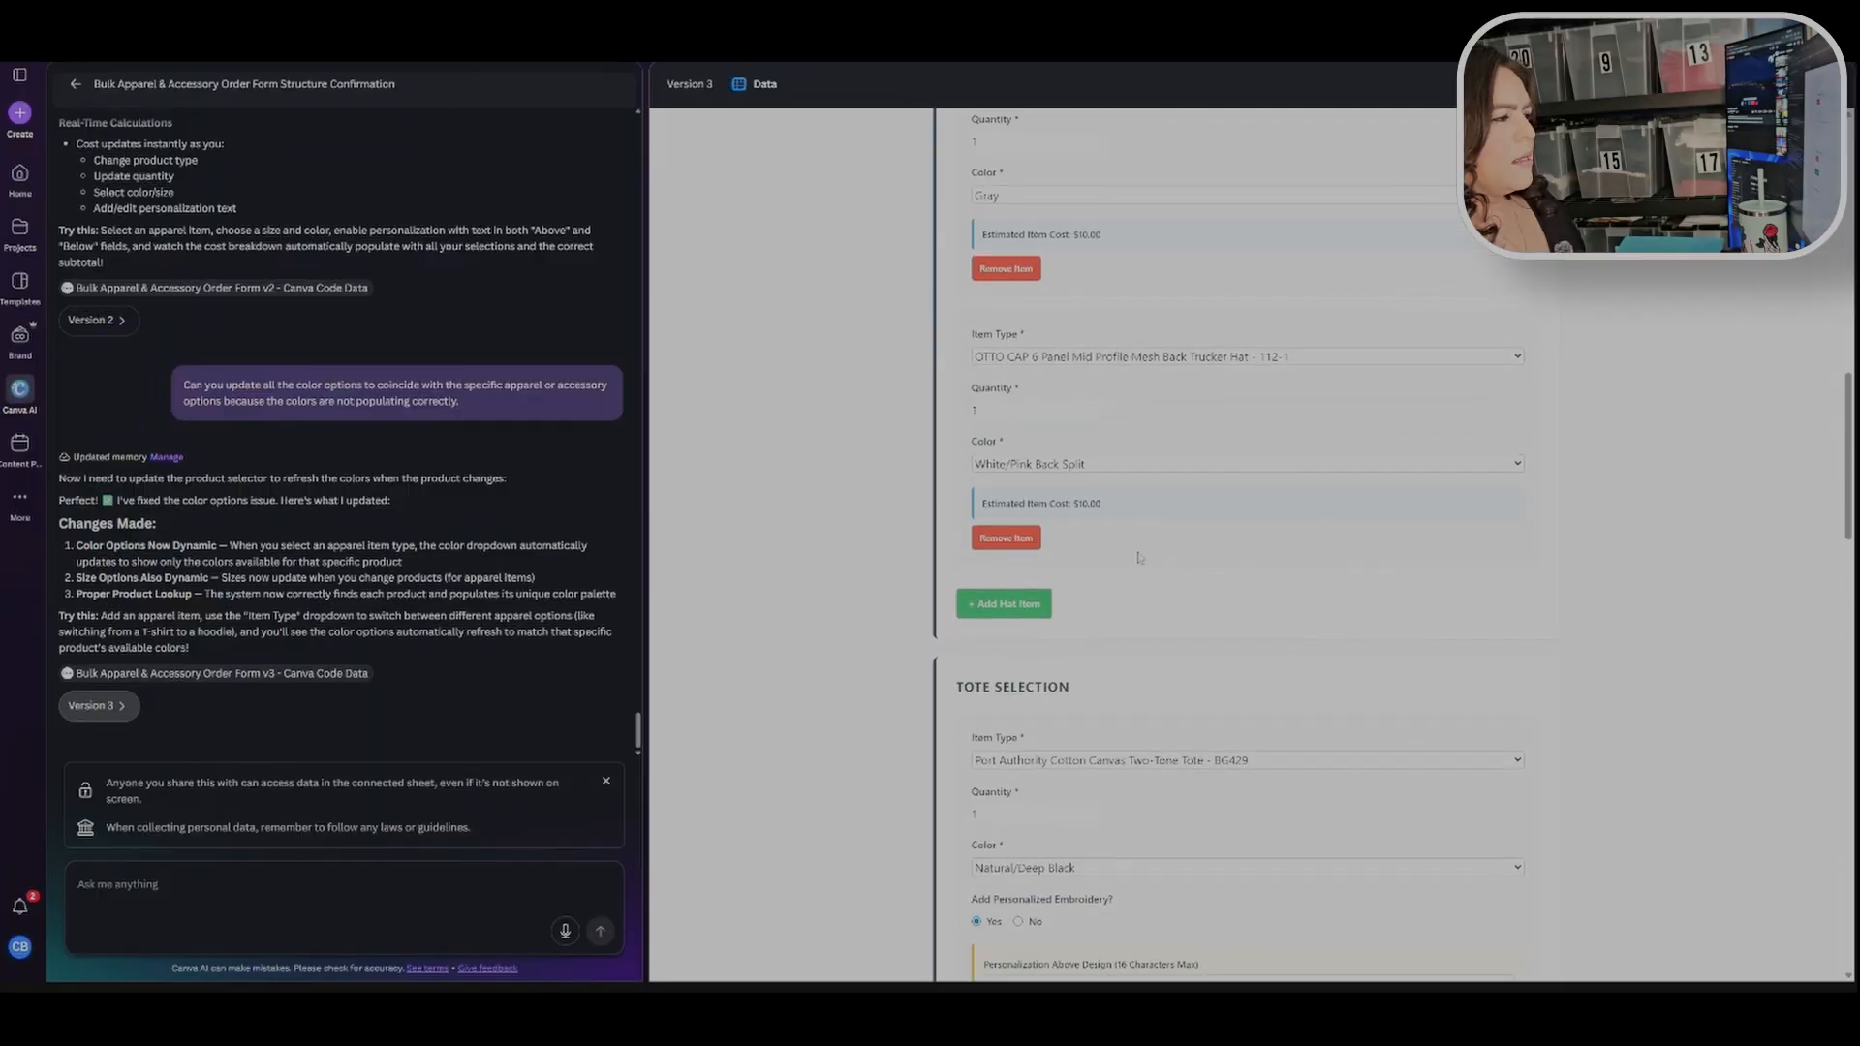
{"action": "scroll", "coordinate": [1100, 524], "scroll_direction": "up", "scroll_amount": 4}
{"action": "scroll", "coordinate": [1110, 601], "scroll_direction": "up", "scroll_amount": 5}
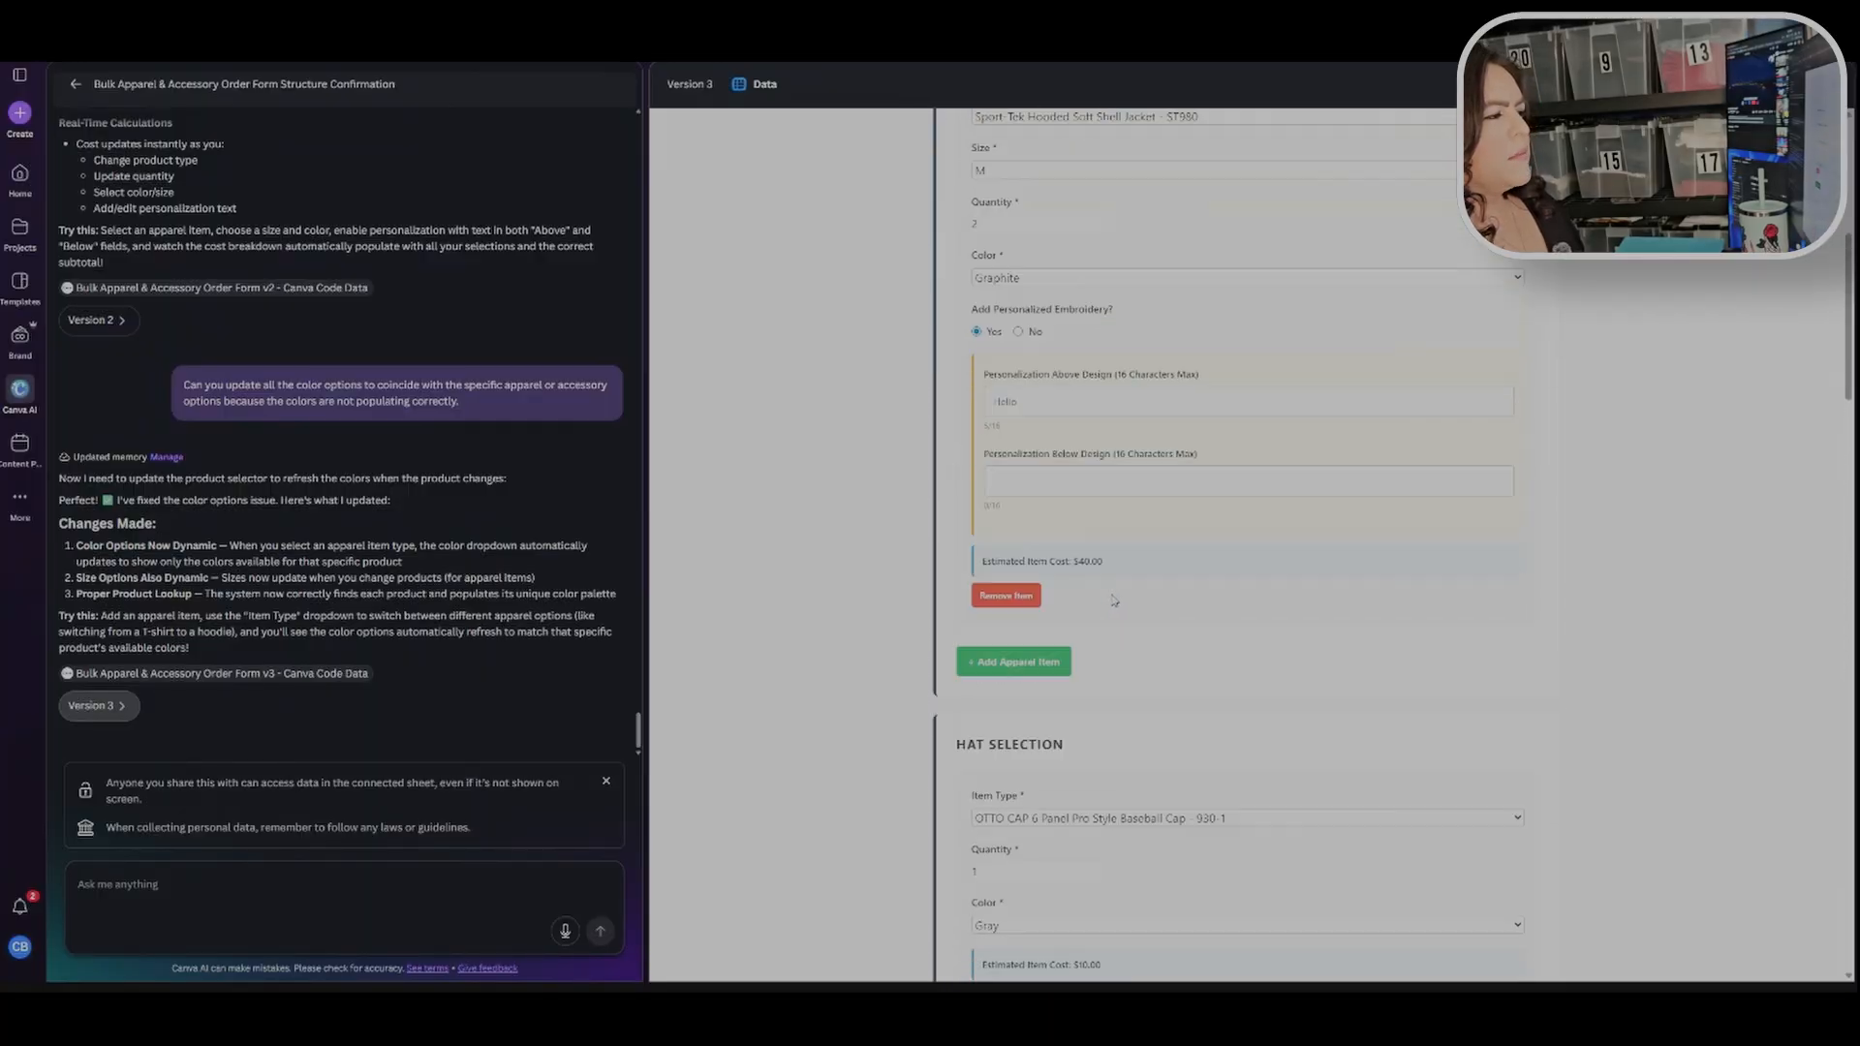
{"action": "scroll", "coordinate": [1178, 573], "scroll_direction": "down", "scroll_amount": 9}
{"action": "scroll", "coordinate": [1189, 576], "scroll_direction": "down", "scroll_amount": 15}
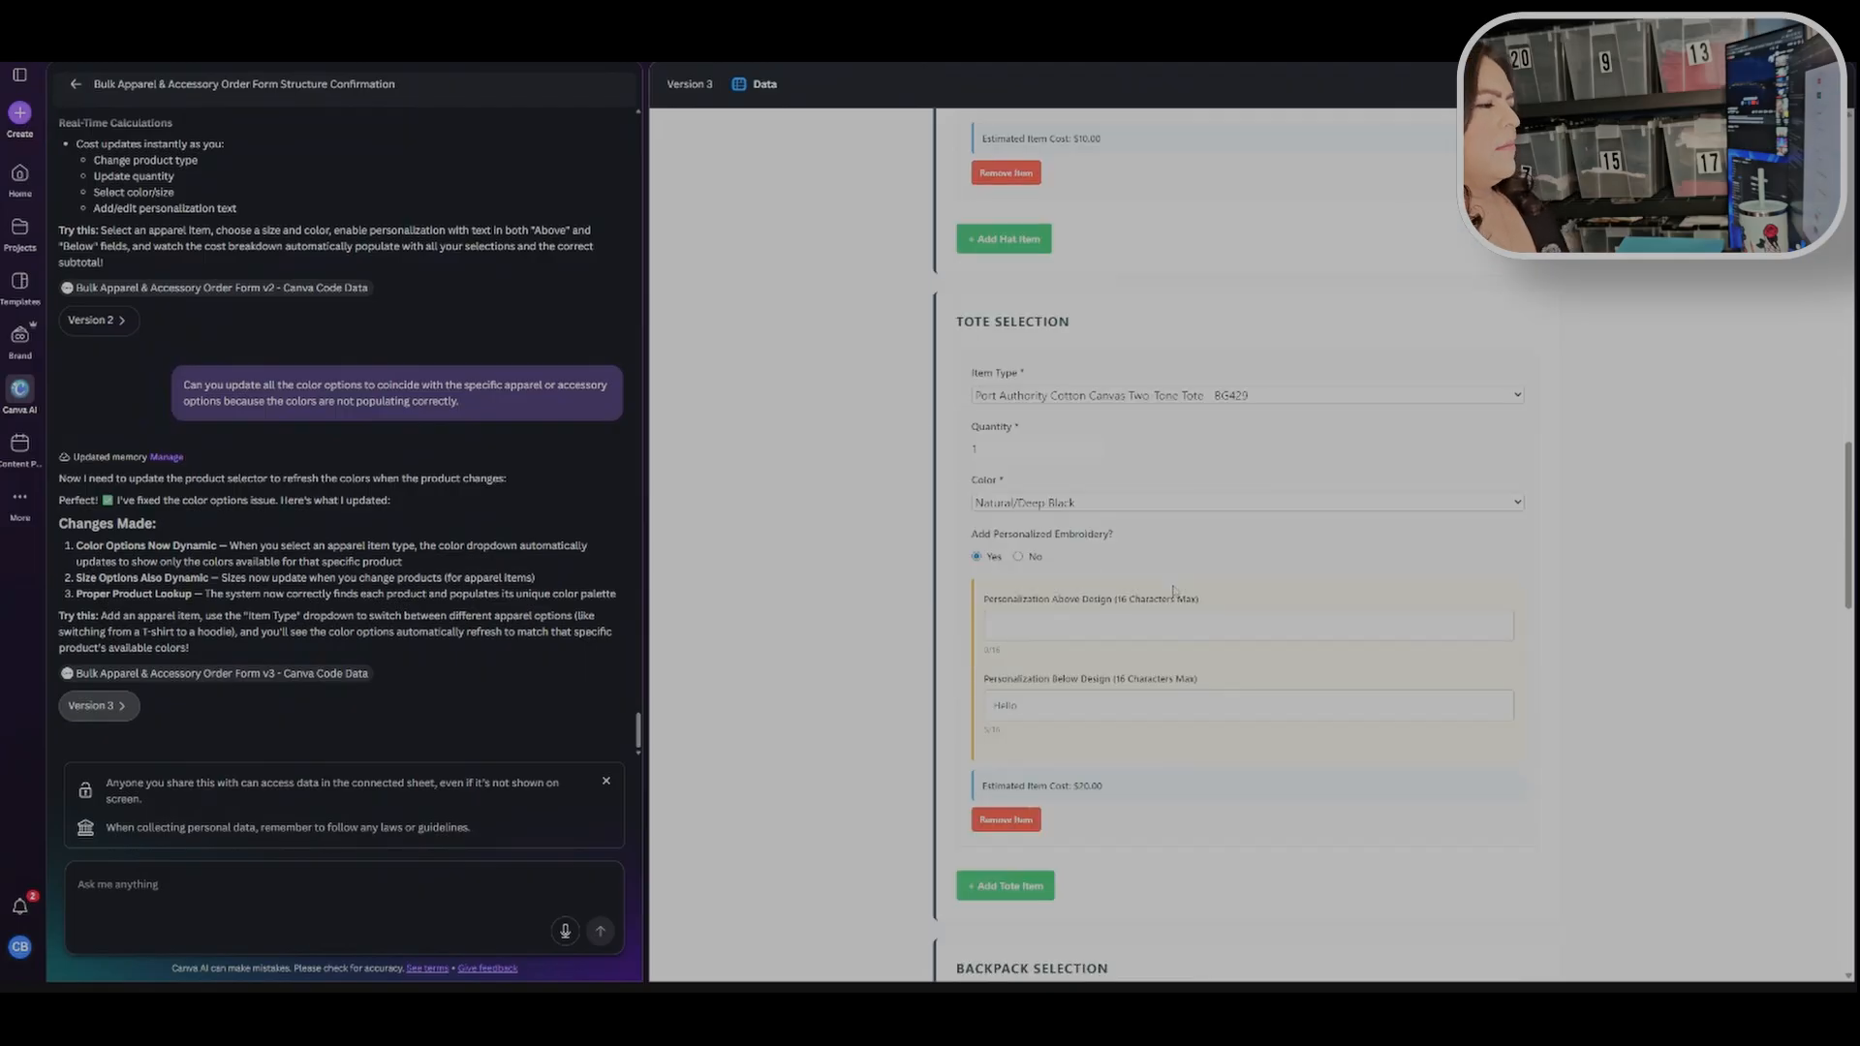
{"action": "scroll", "coordinate": [1138, 617], "scroll_direction": "down", "scroll_amount": 4}
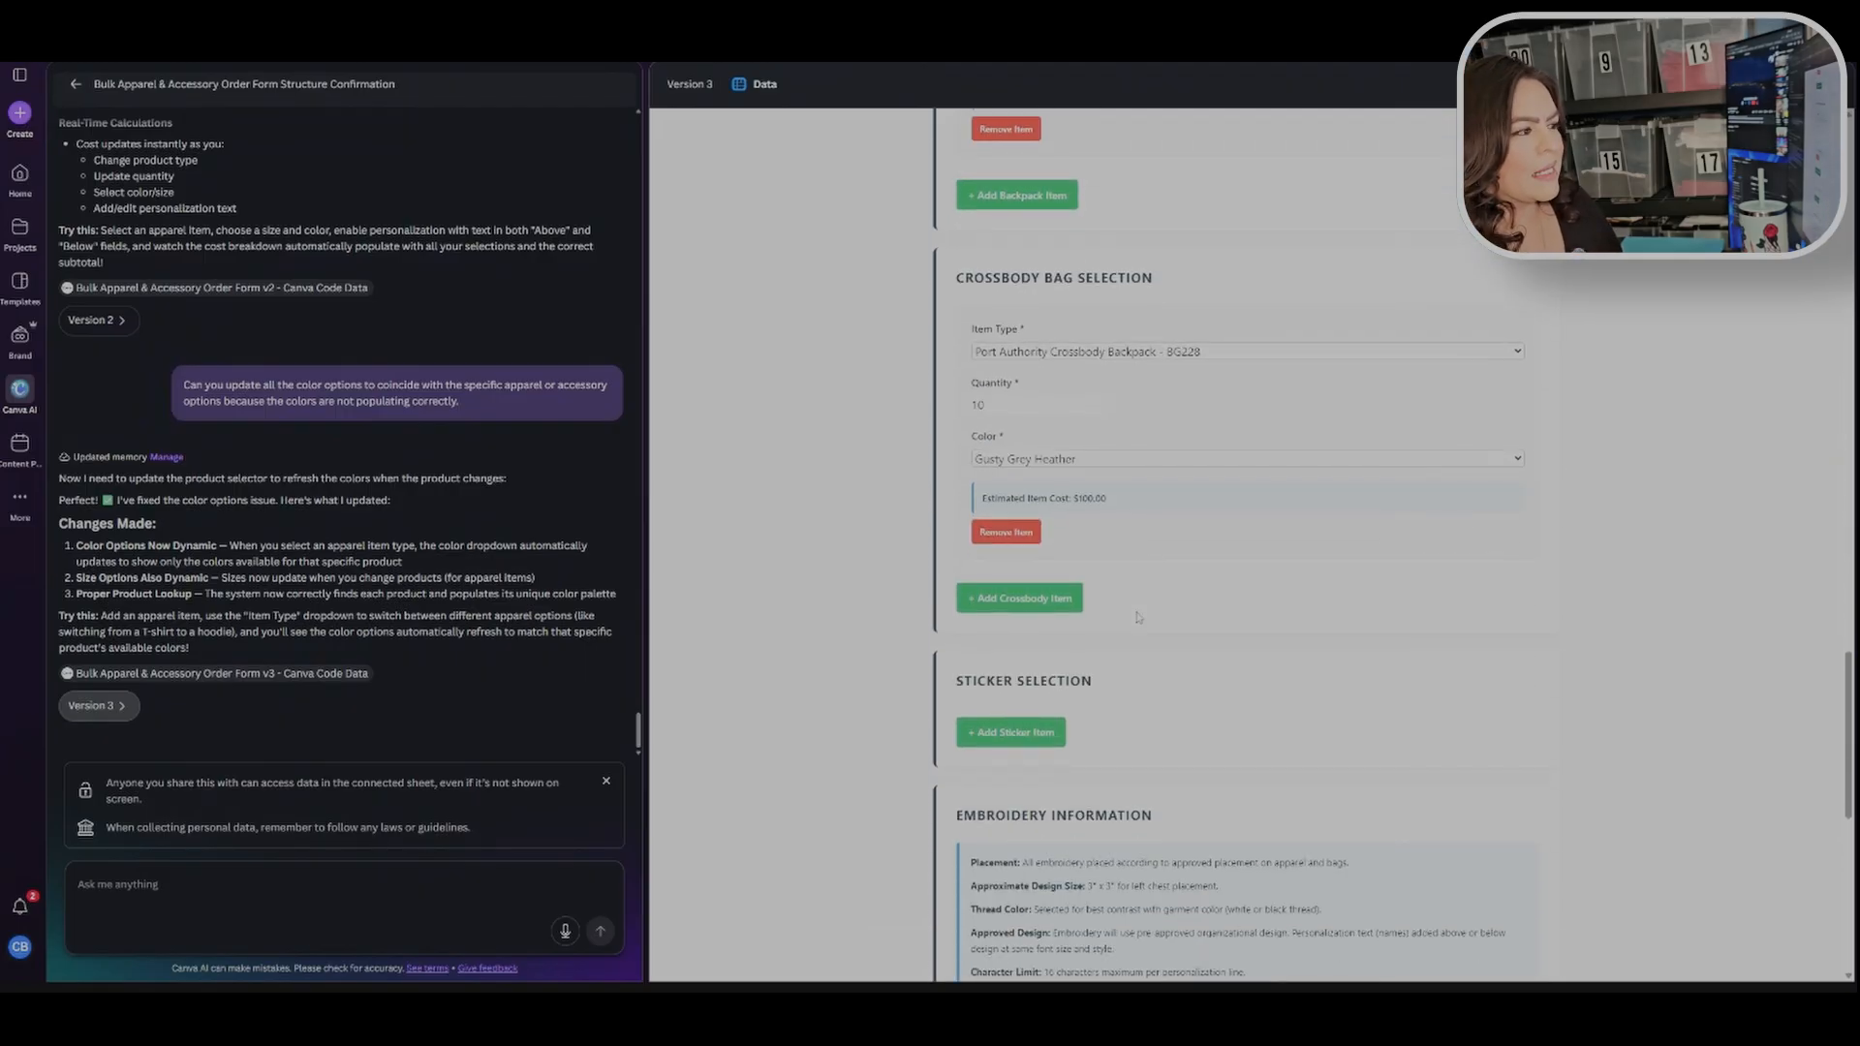
Step: Add a sticker item and set its quantity to 5
{"action": "left_click", "coordinate": [1043, 521]}
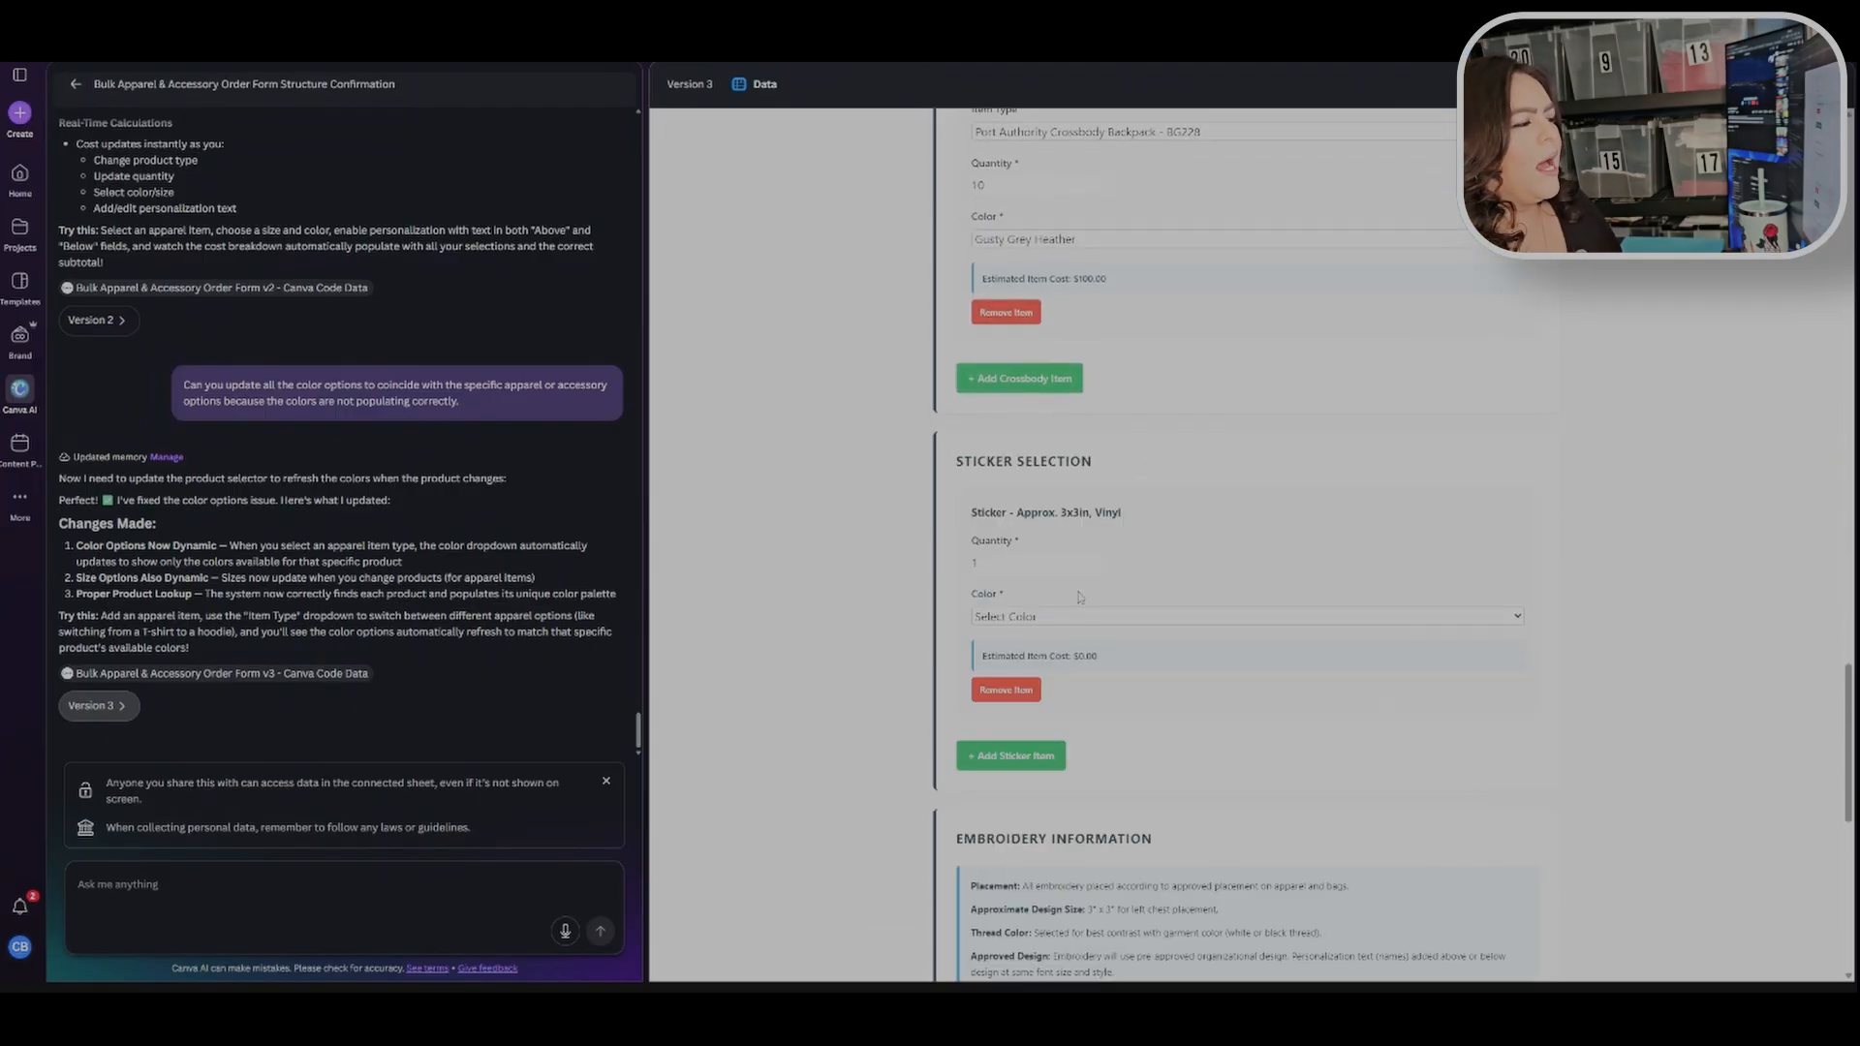
{"action": "triple_click", "coordinate": [1100, 559]}
{"action": "left_click", "coordinate": [1073, 621]}
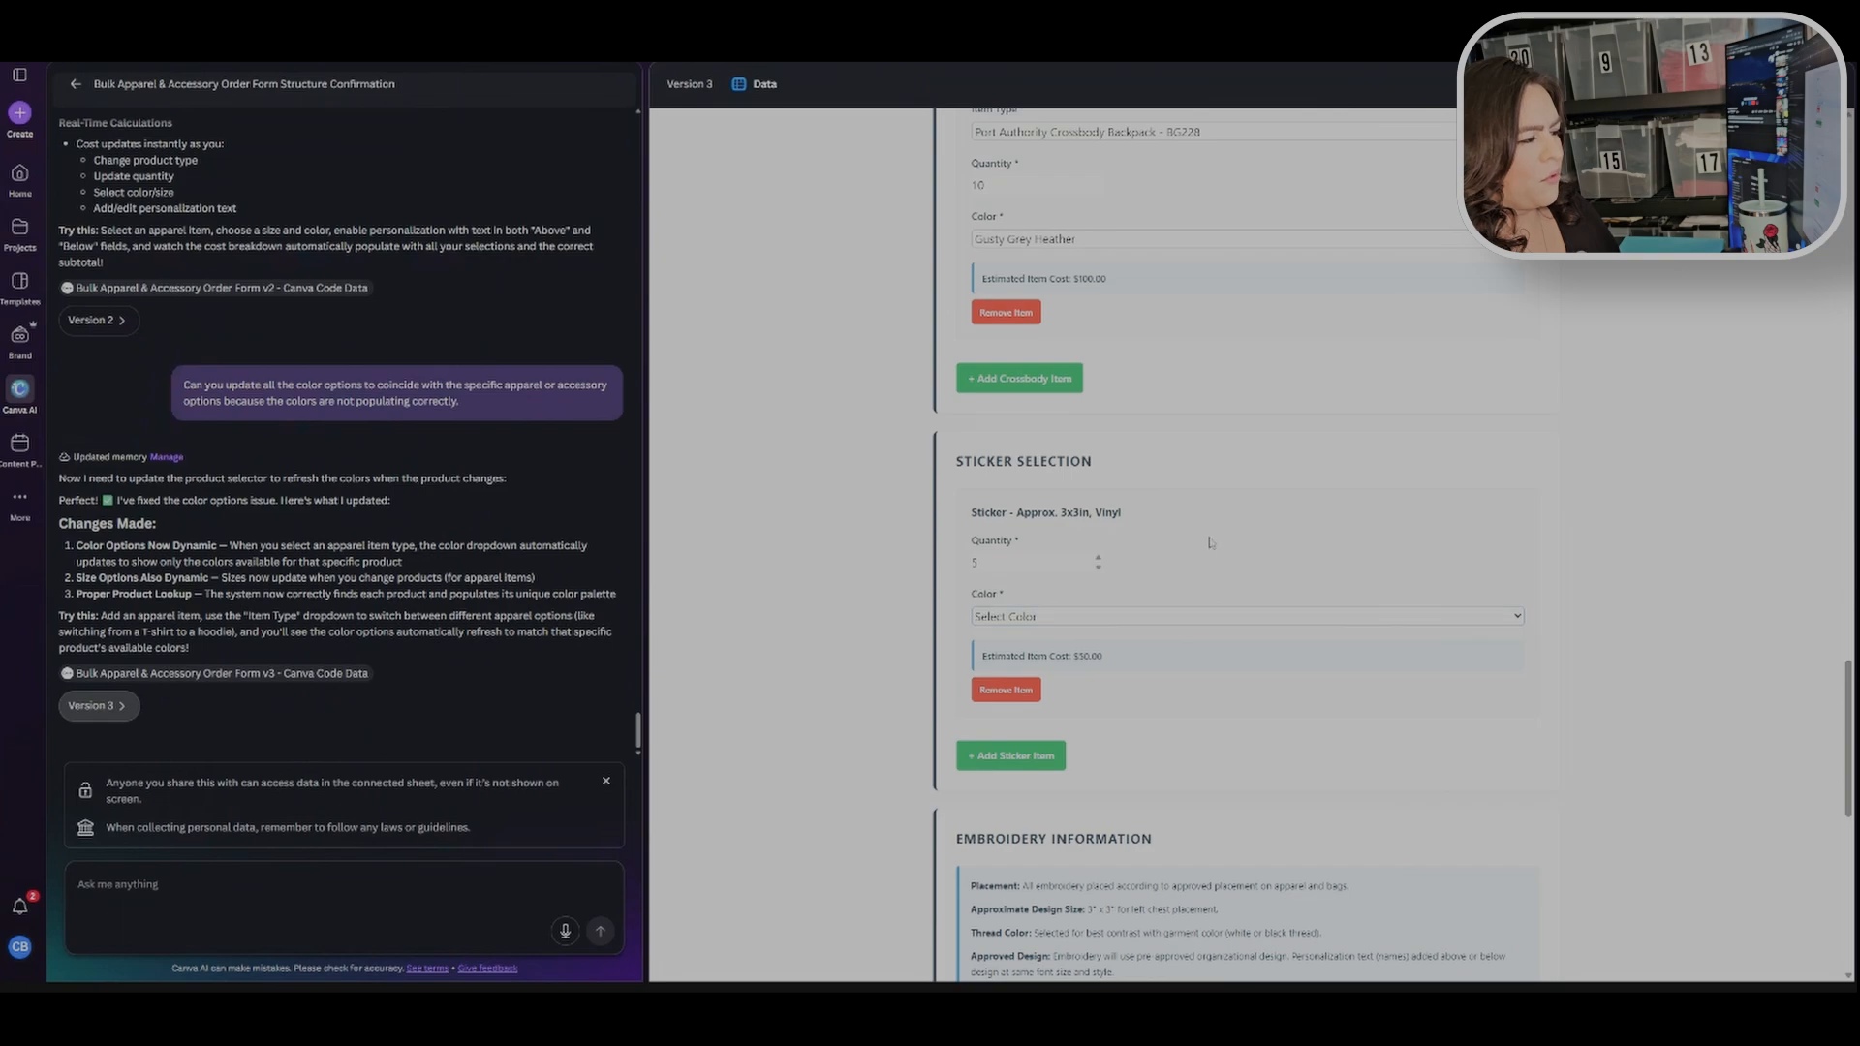
Step: Review the order summary and cost breakdown table at the end of the form
{"action": "scroll", "coordinate": [1210, 543], "scroll_direction": "down", "scroll_amount": 2}
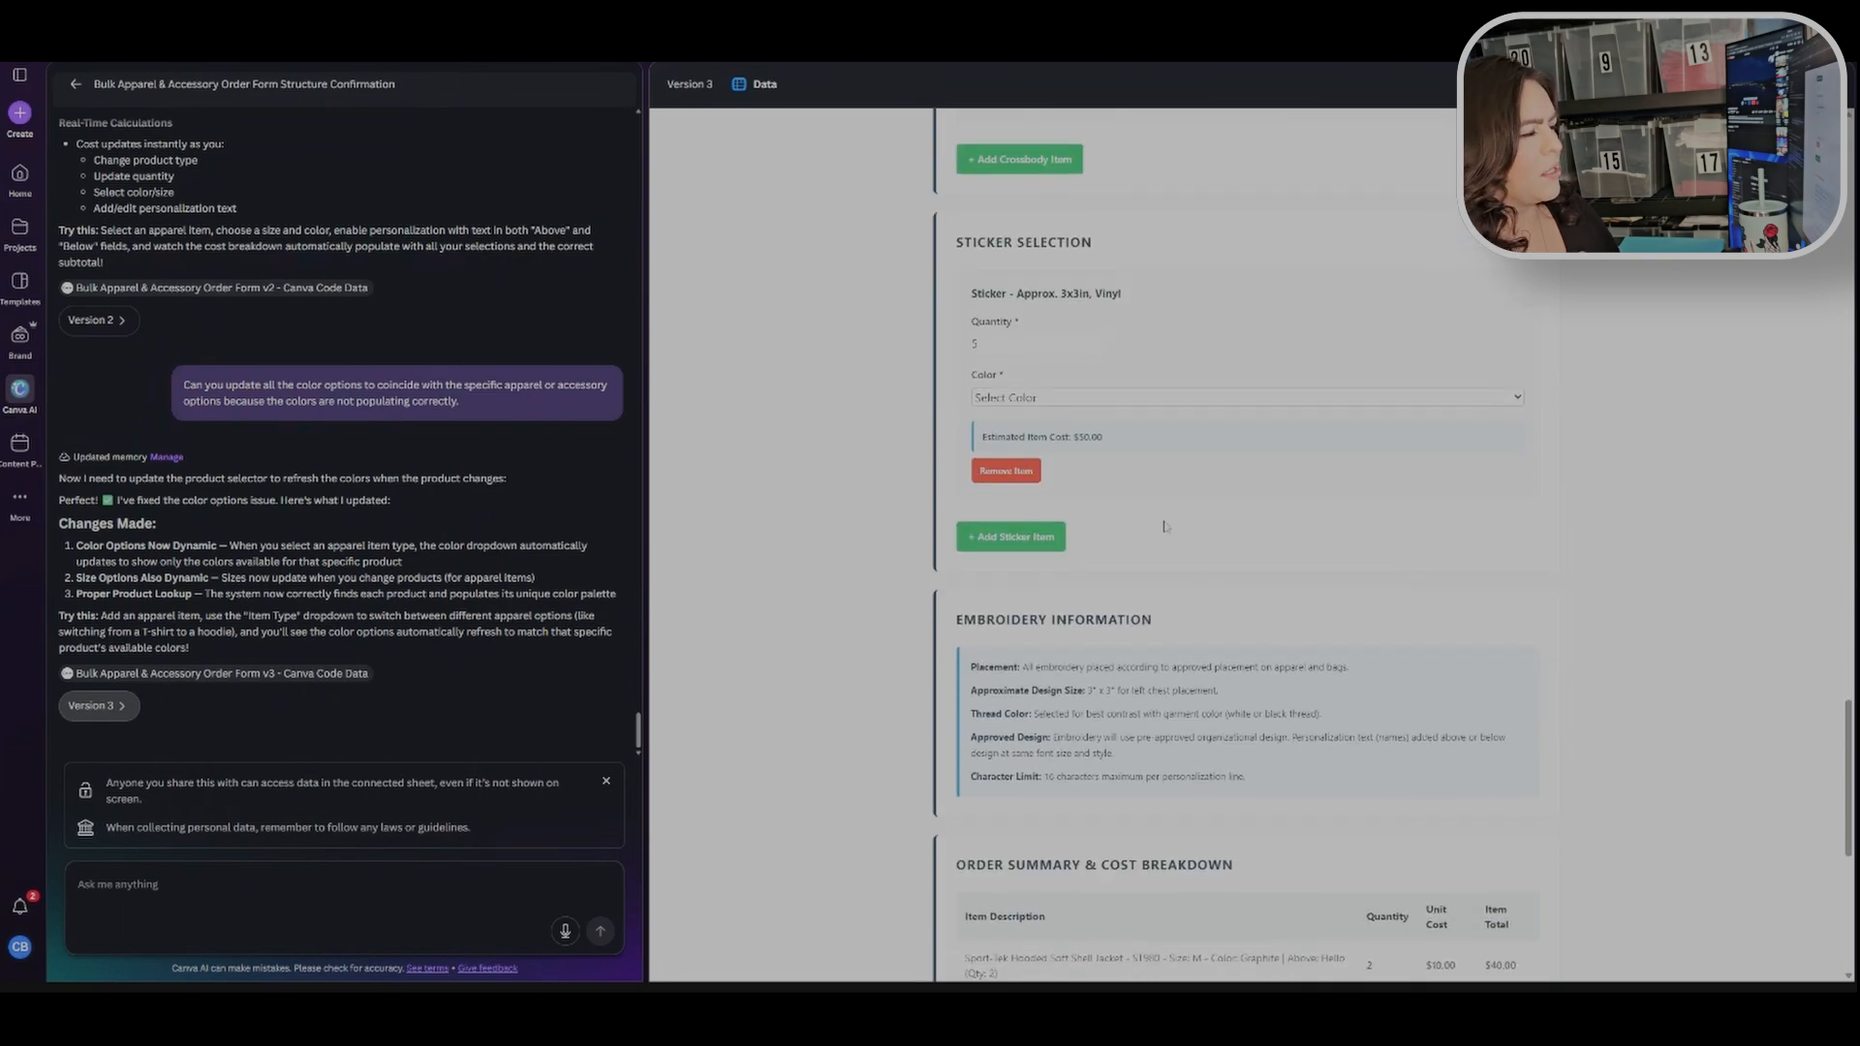
{"action": "scroll", "coordinate": [907, 514], "scroll_direction": "down", "scroll_amount": 2}
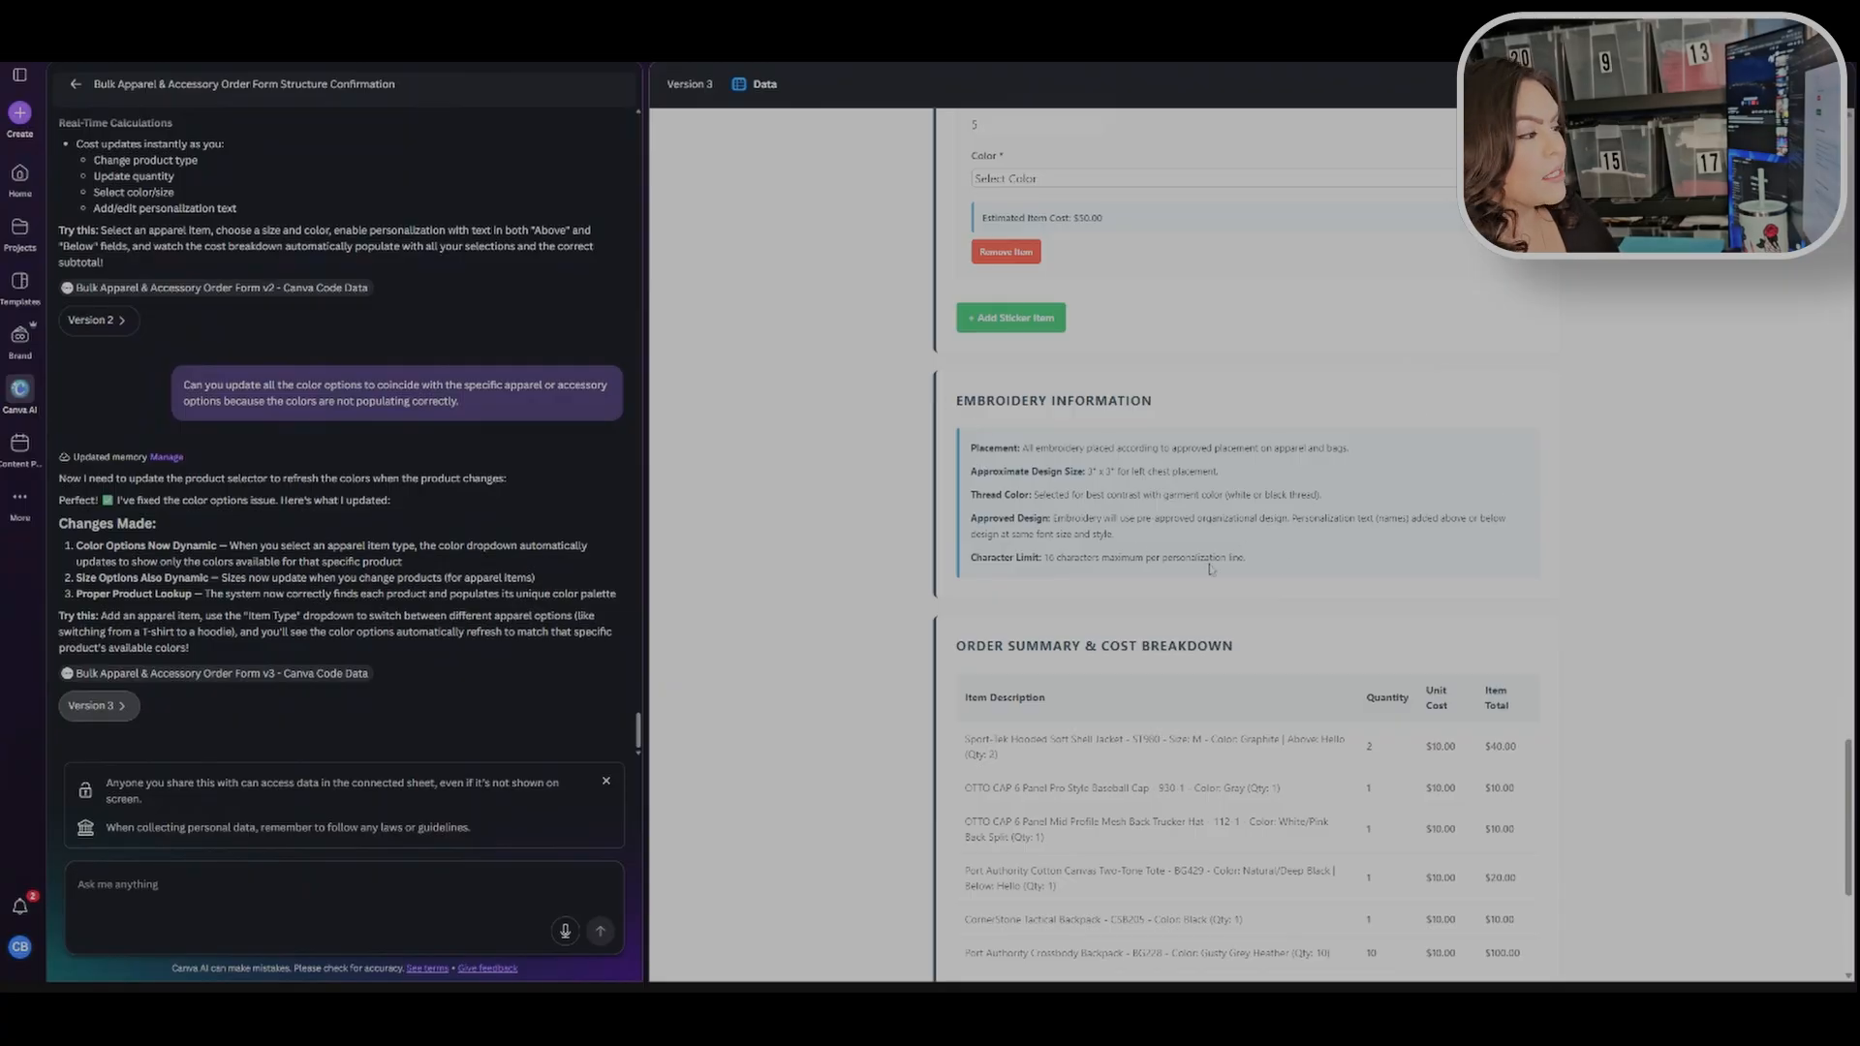
{"action": "scroll", "coordinate": [1325, 476], "scroll_direction": "down", "scroll_amount": 3}
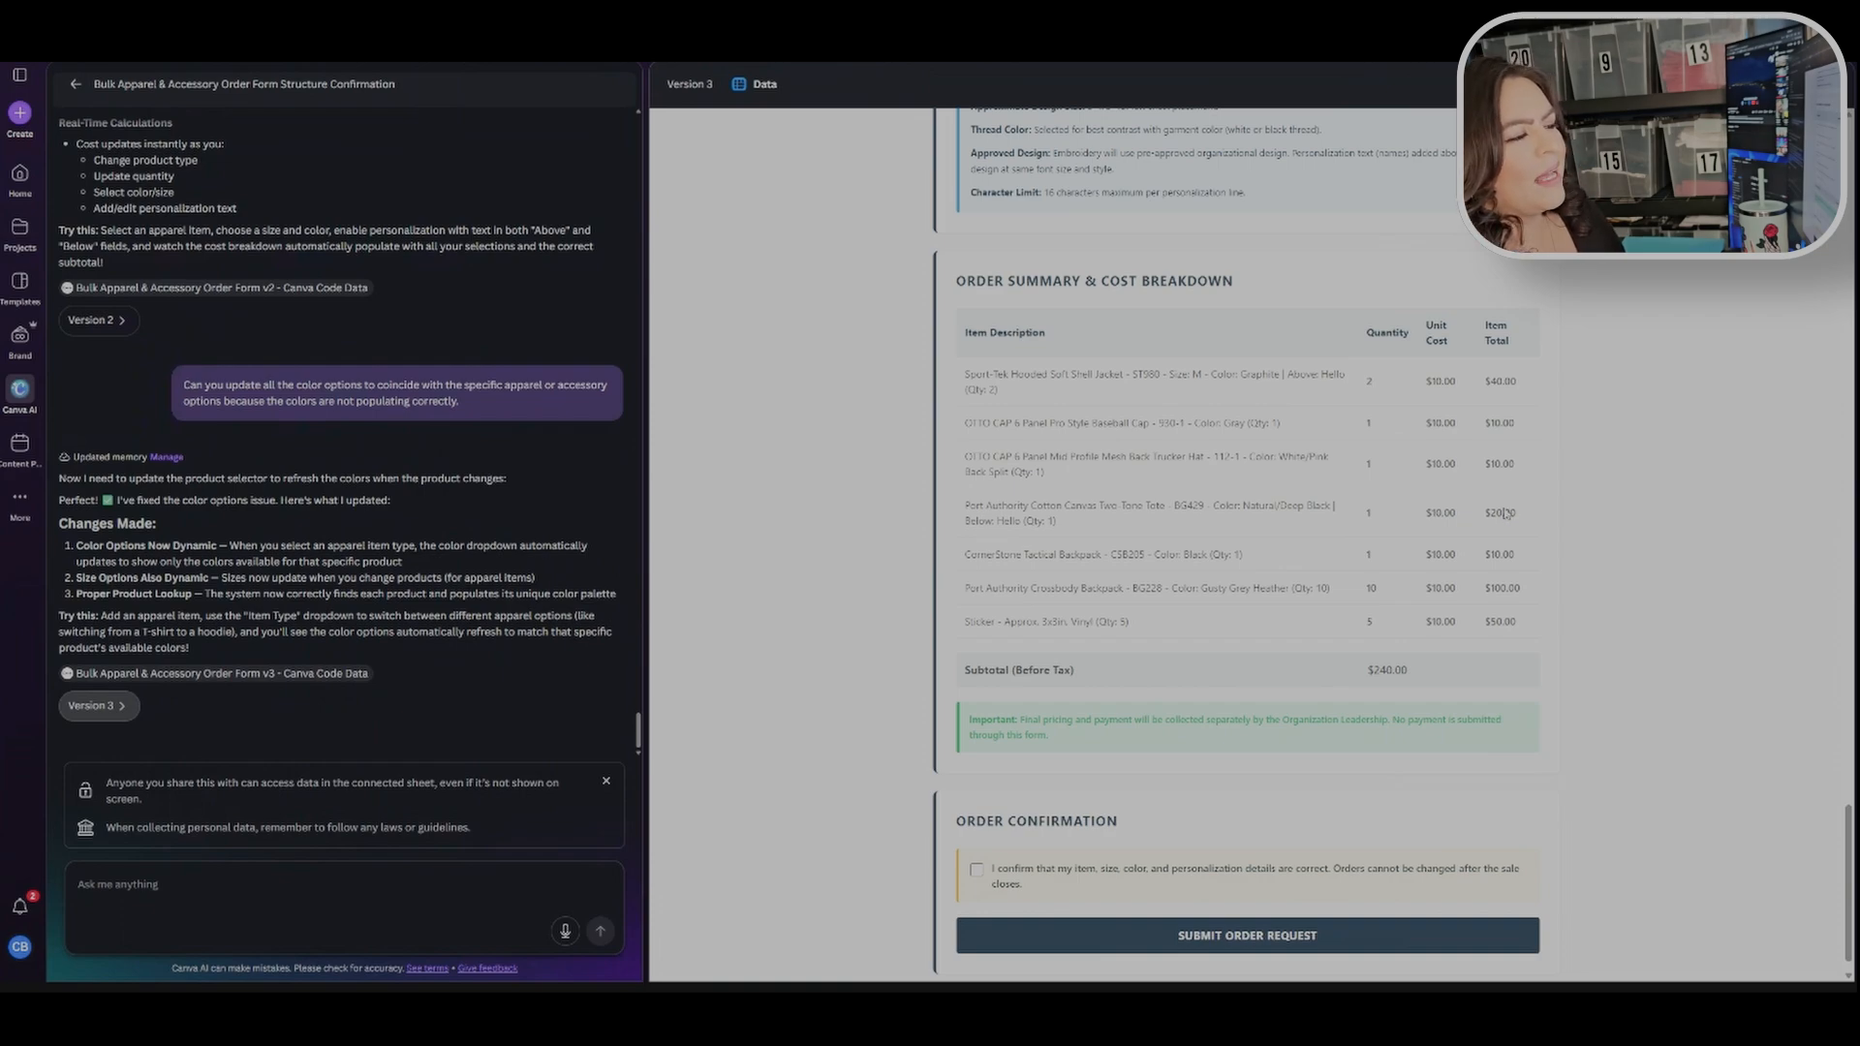
Step: Tick the order confirmation checkbox at the bottom of the form
{"action": "scroll", "coordinate": [1480, 610], "scroll_direction": "down", "scroll_amount": 1}
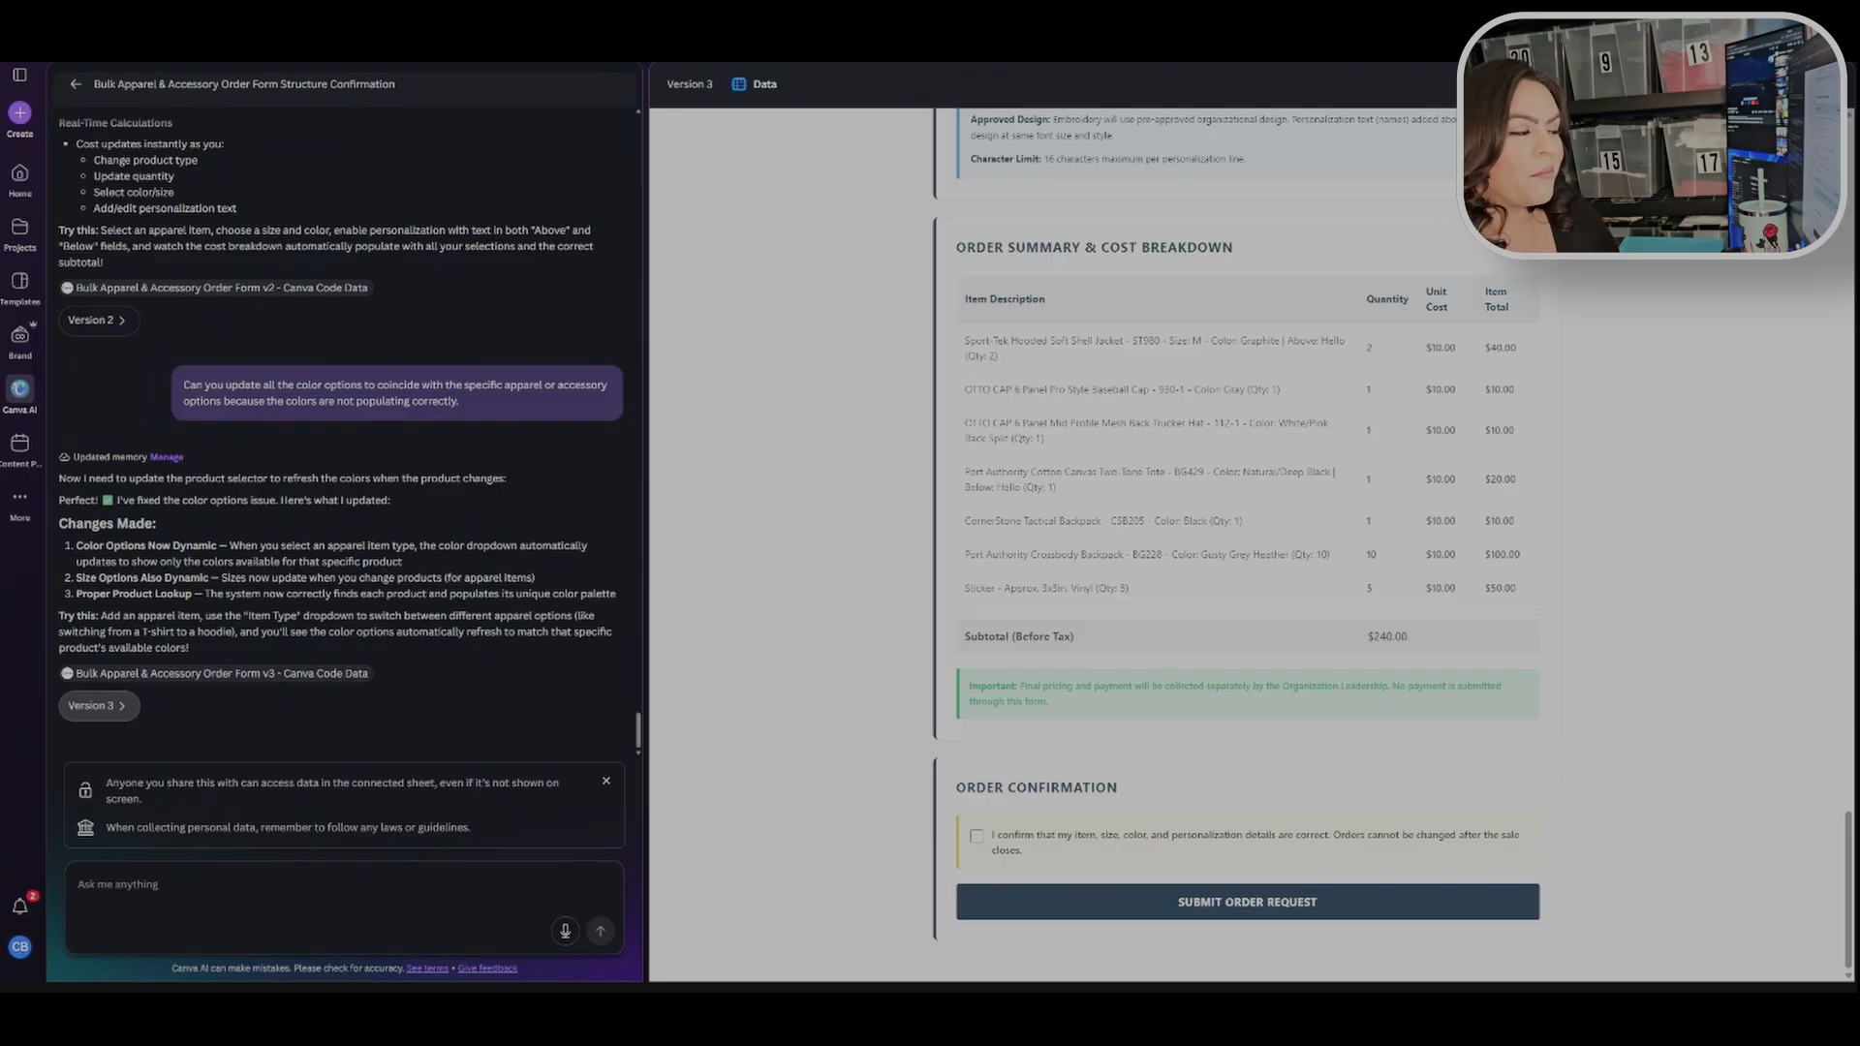
{"action": "left_click", "coordinate": [977, 836]}
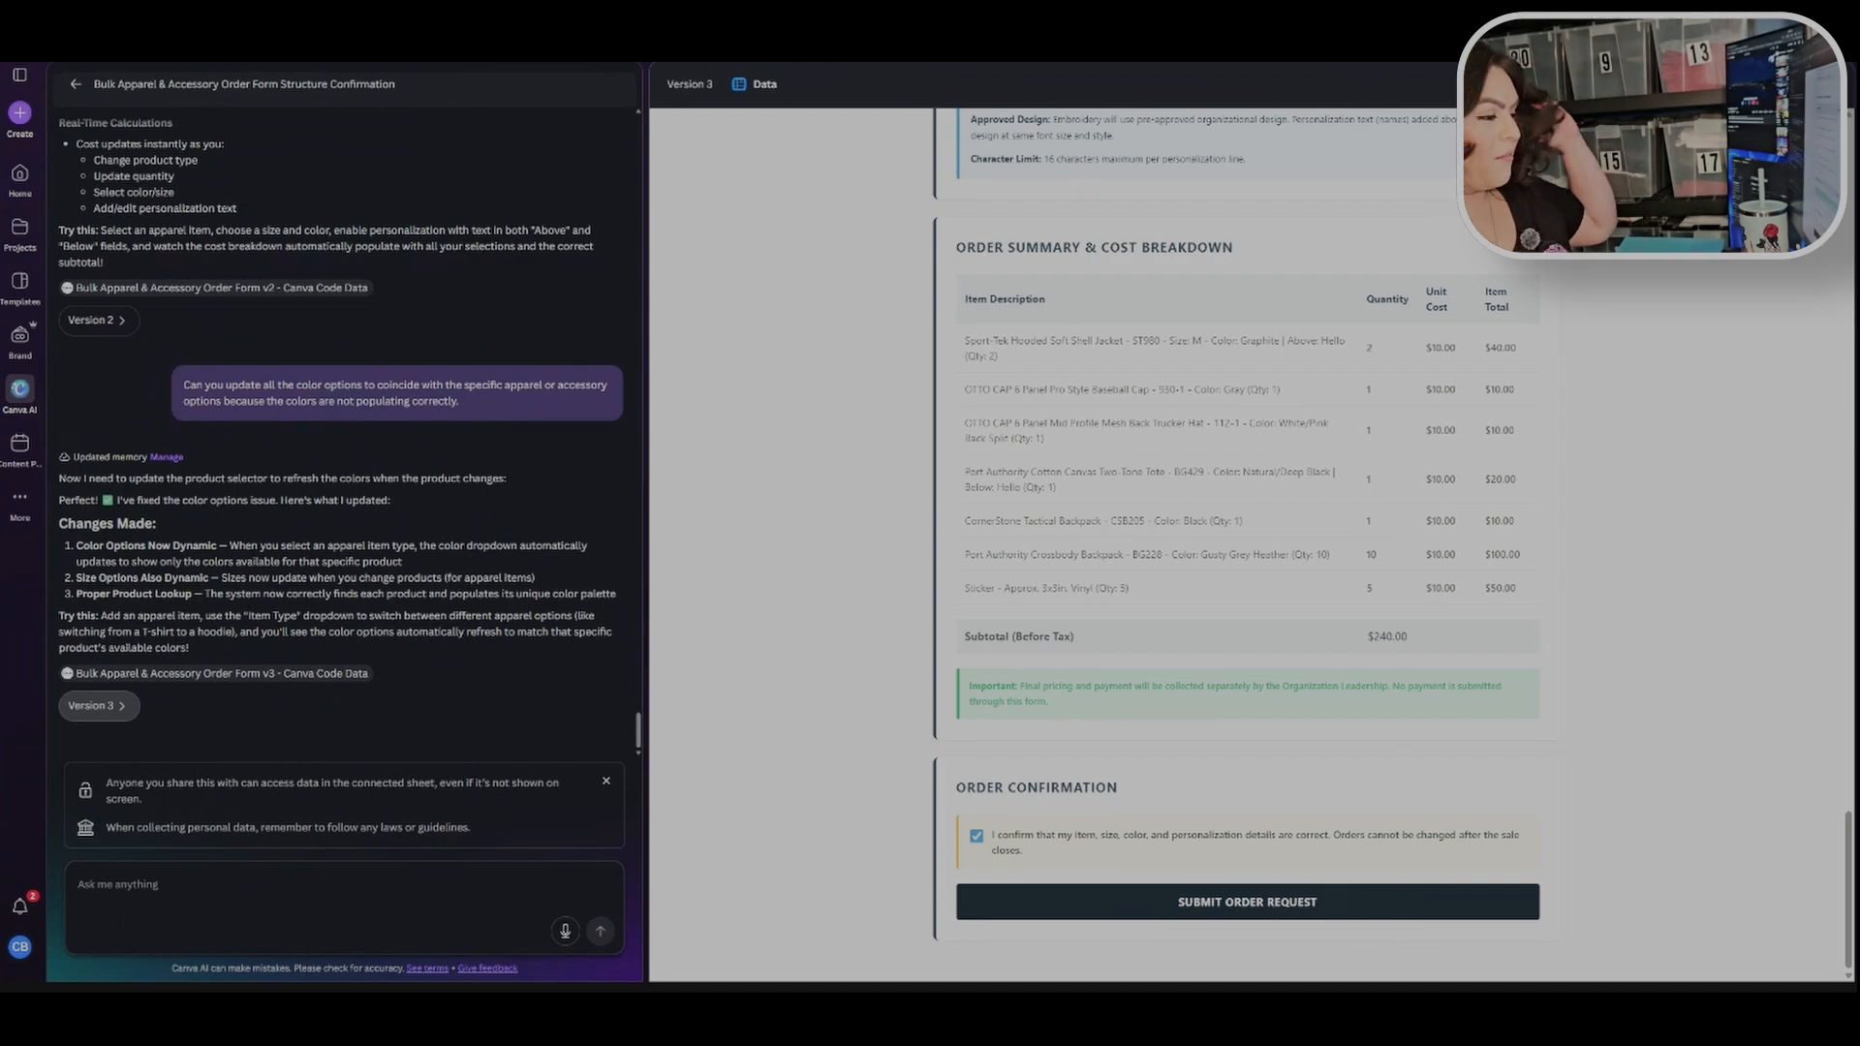
Step: Ask Canva AI to make the form pride themed with vibrant rainbow colors but still professional
{"action": "left_click", "coordinate": [189, 879]}
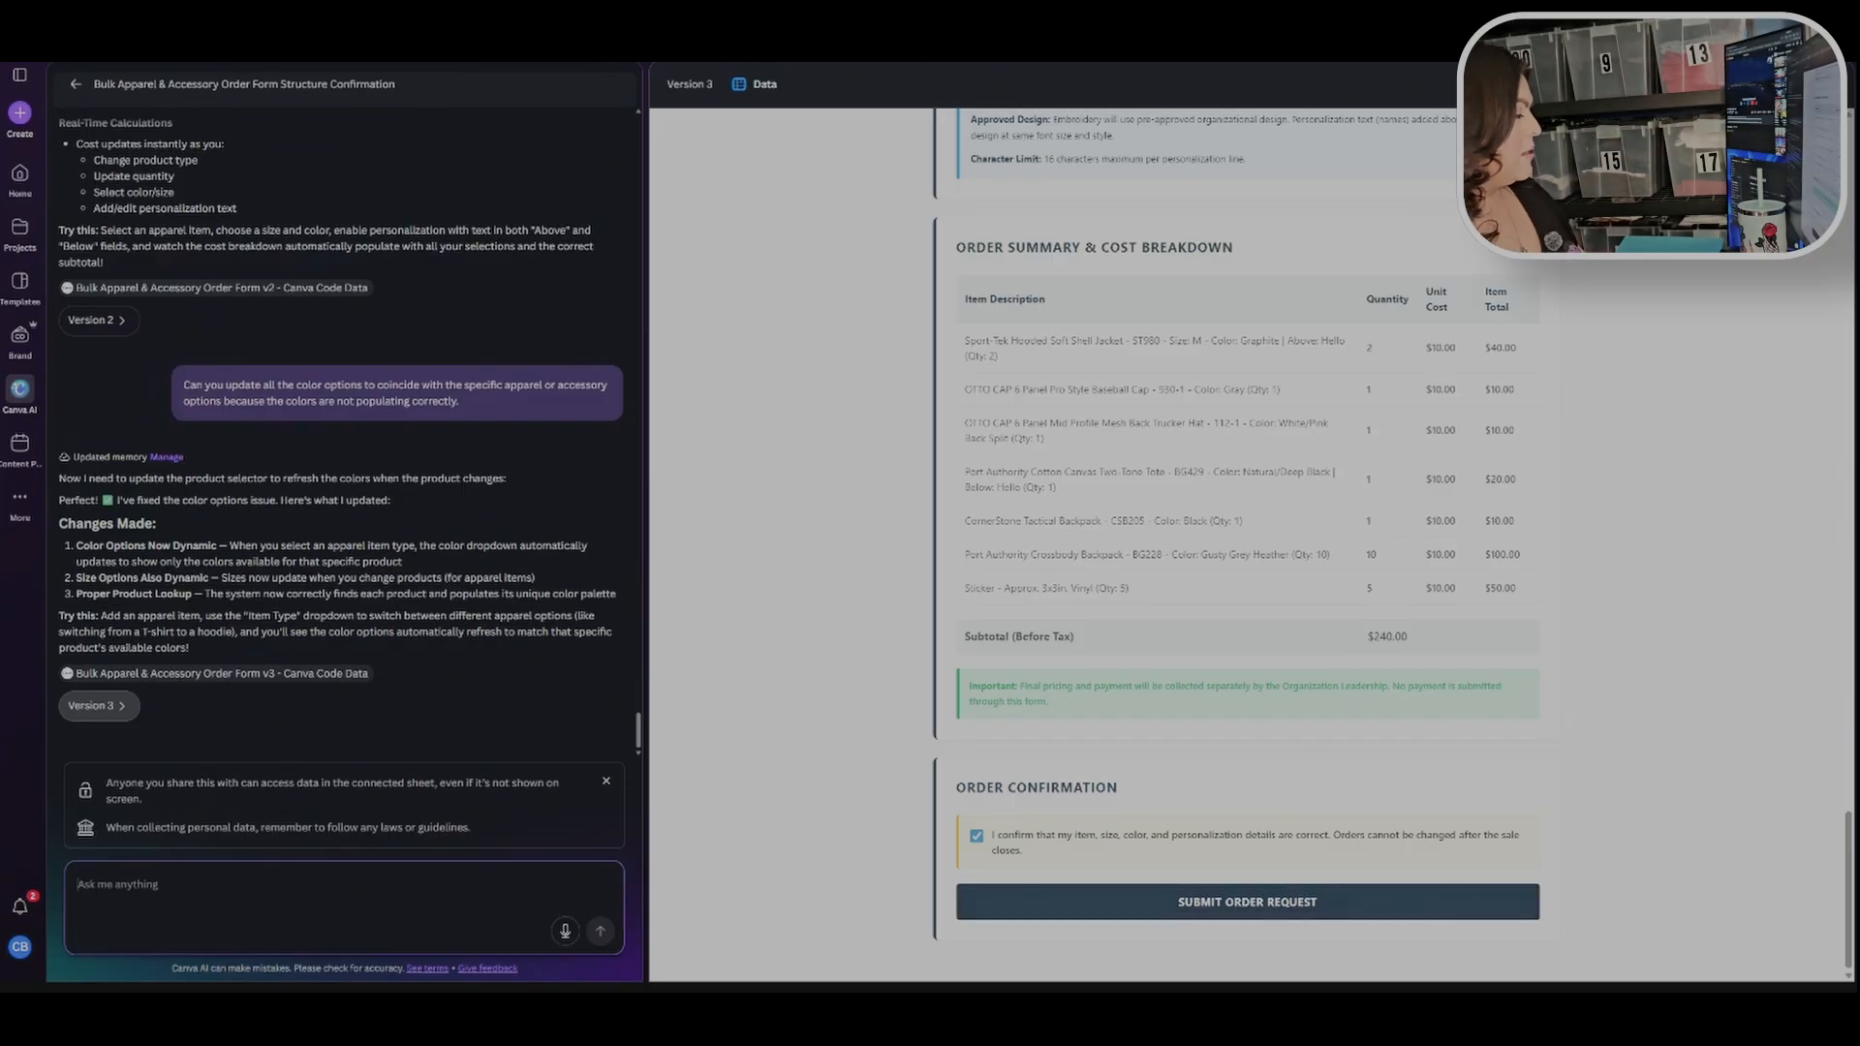
{"action": "type", "text": "Can you "}
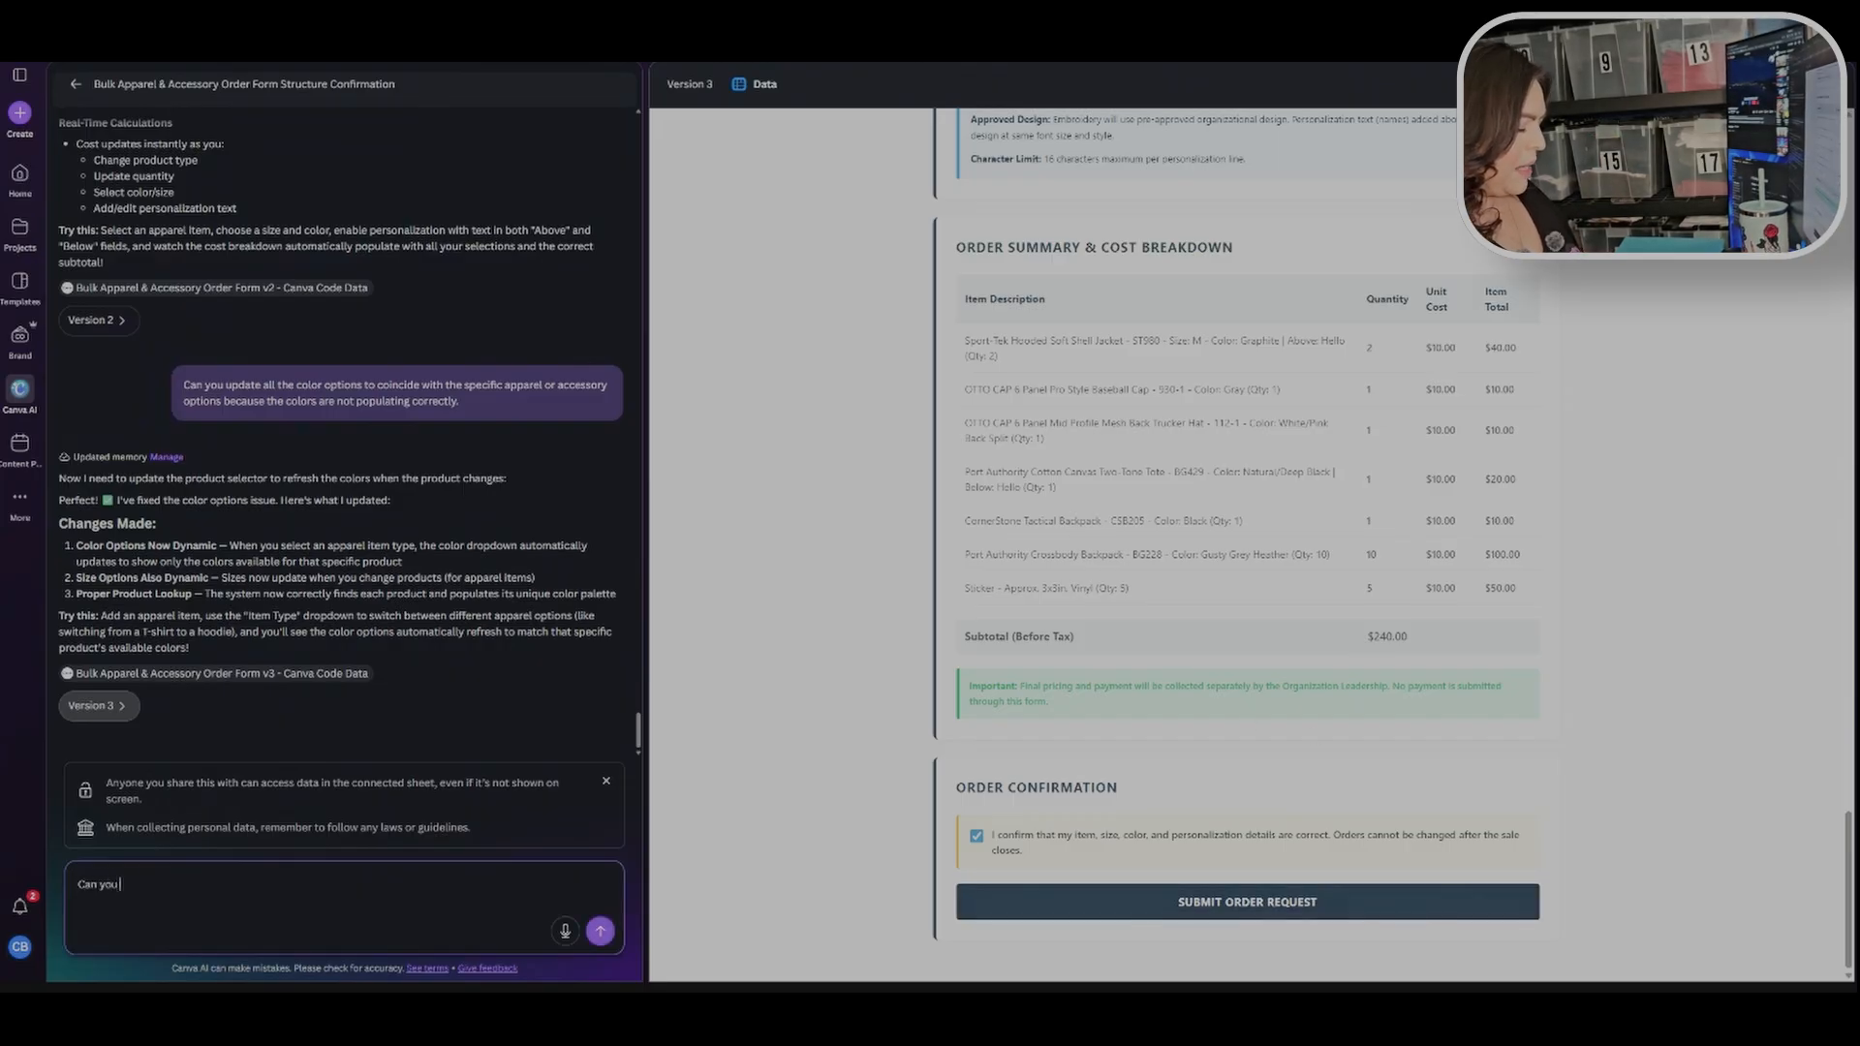
{"action": "type", "text": "make this to be pride "}
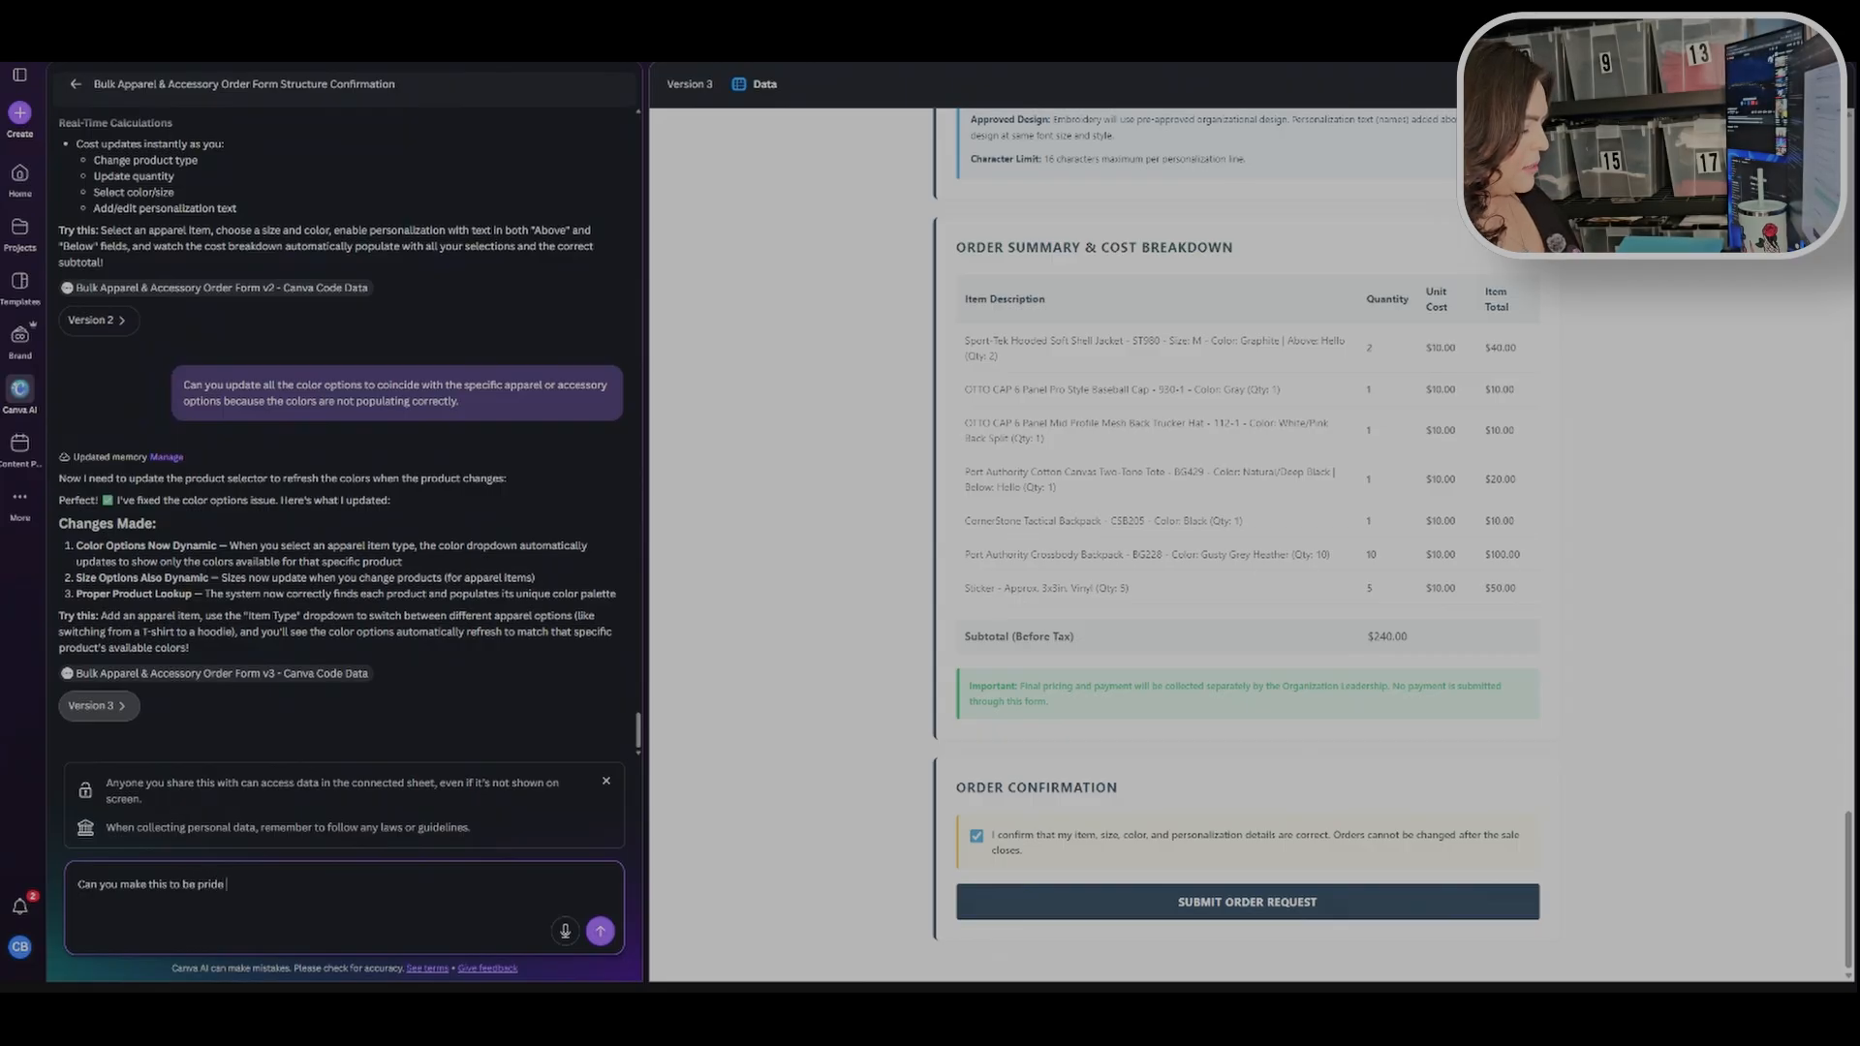
{"action": "type", "text": "themed with vibrant rainbow colors but still professional"}
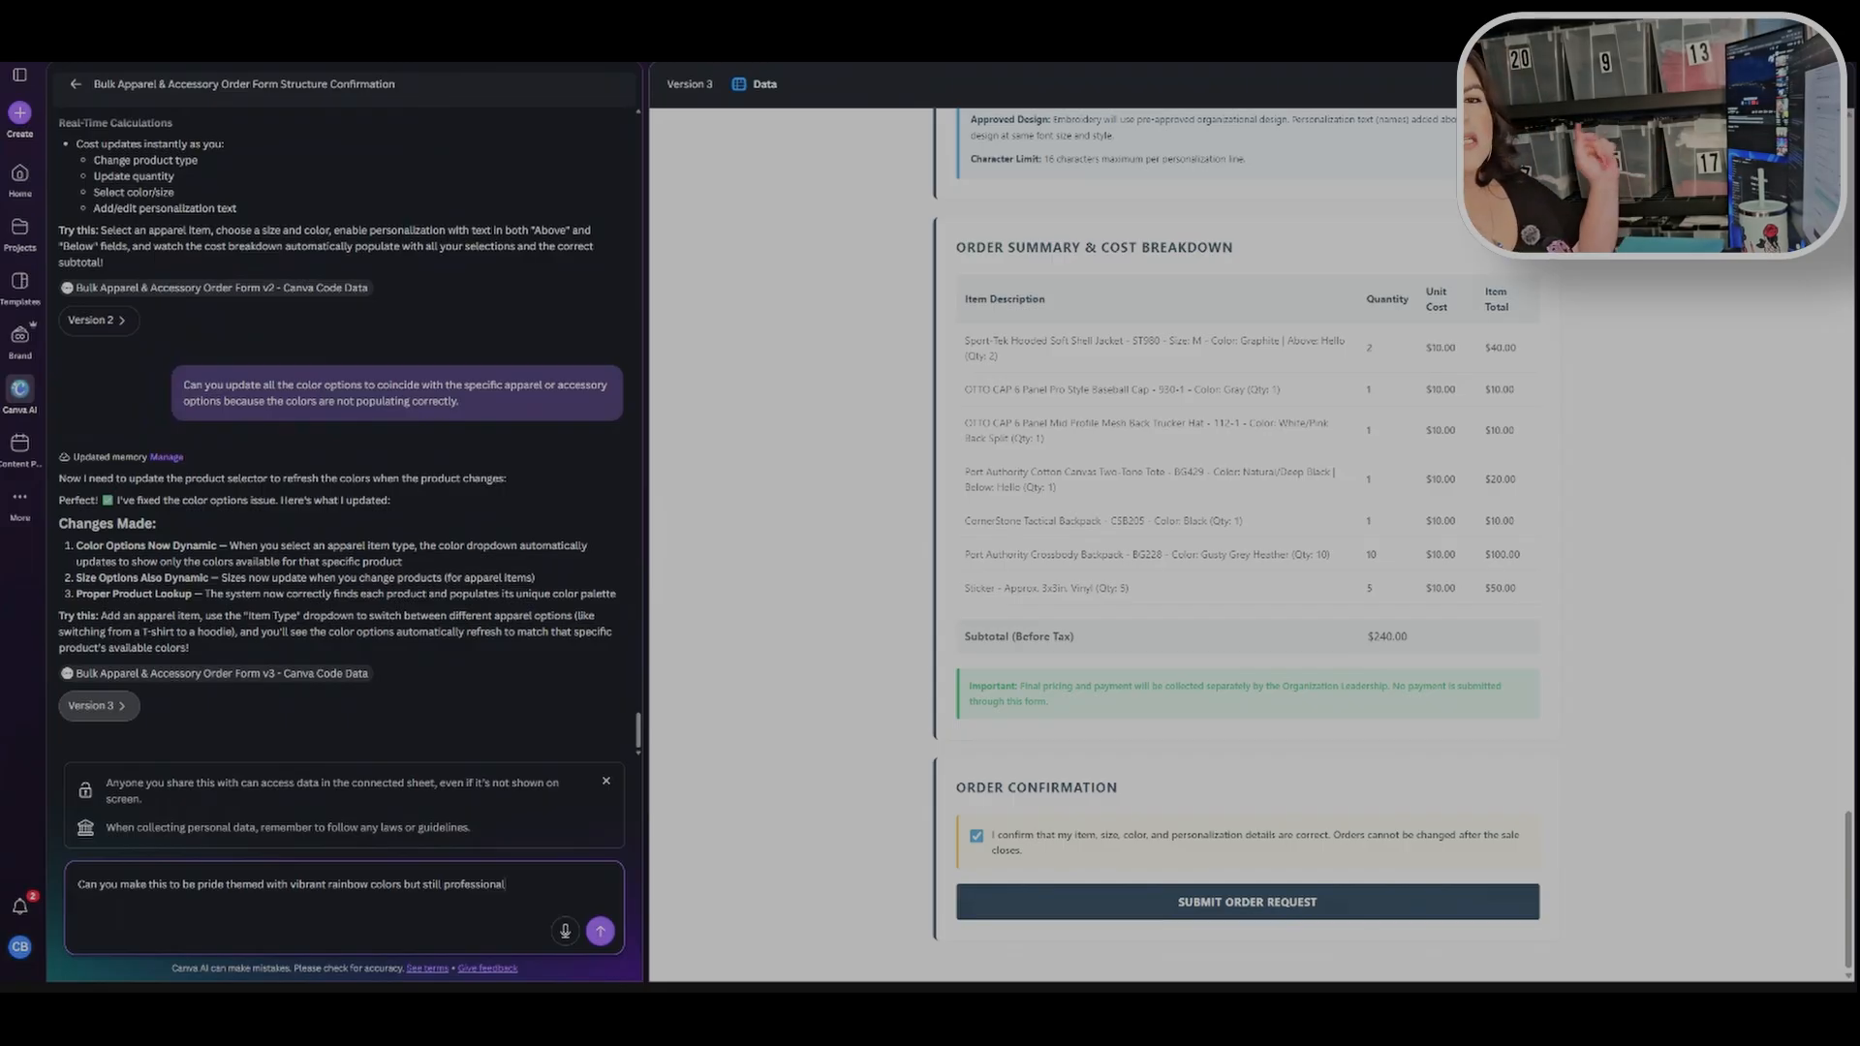
{"action": "key", "text": "Return"}
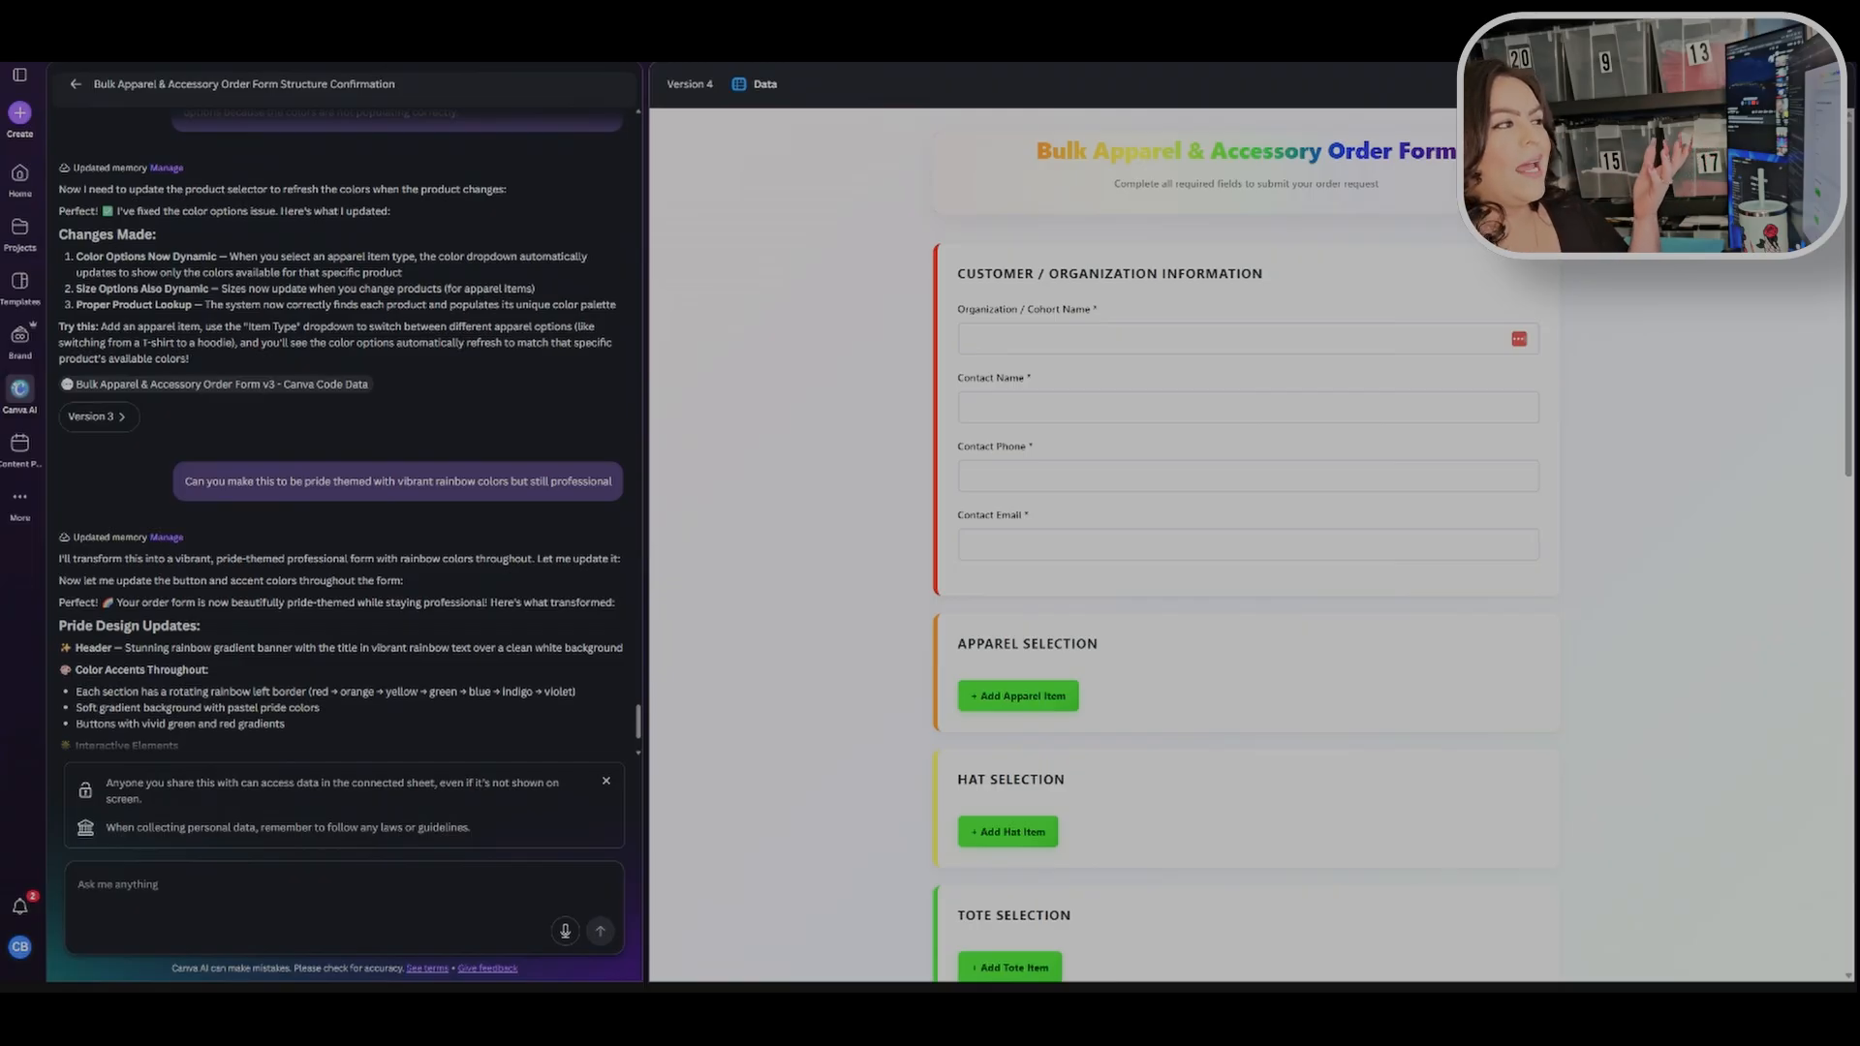
Step: Scroll through the regenerated Version 4 form to examine its new rainbow styling across all sections
{"action": "scroll", "coordinate": [764, 539], "scroll_direction": "down", "scroll_amount": 5}
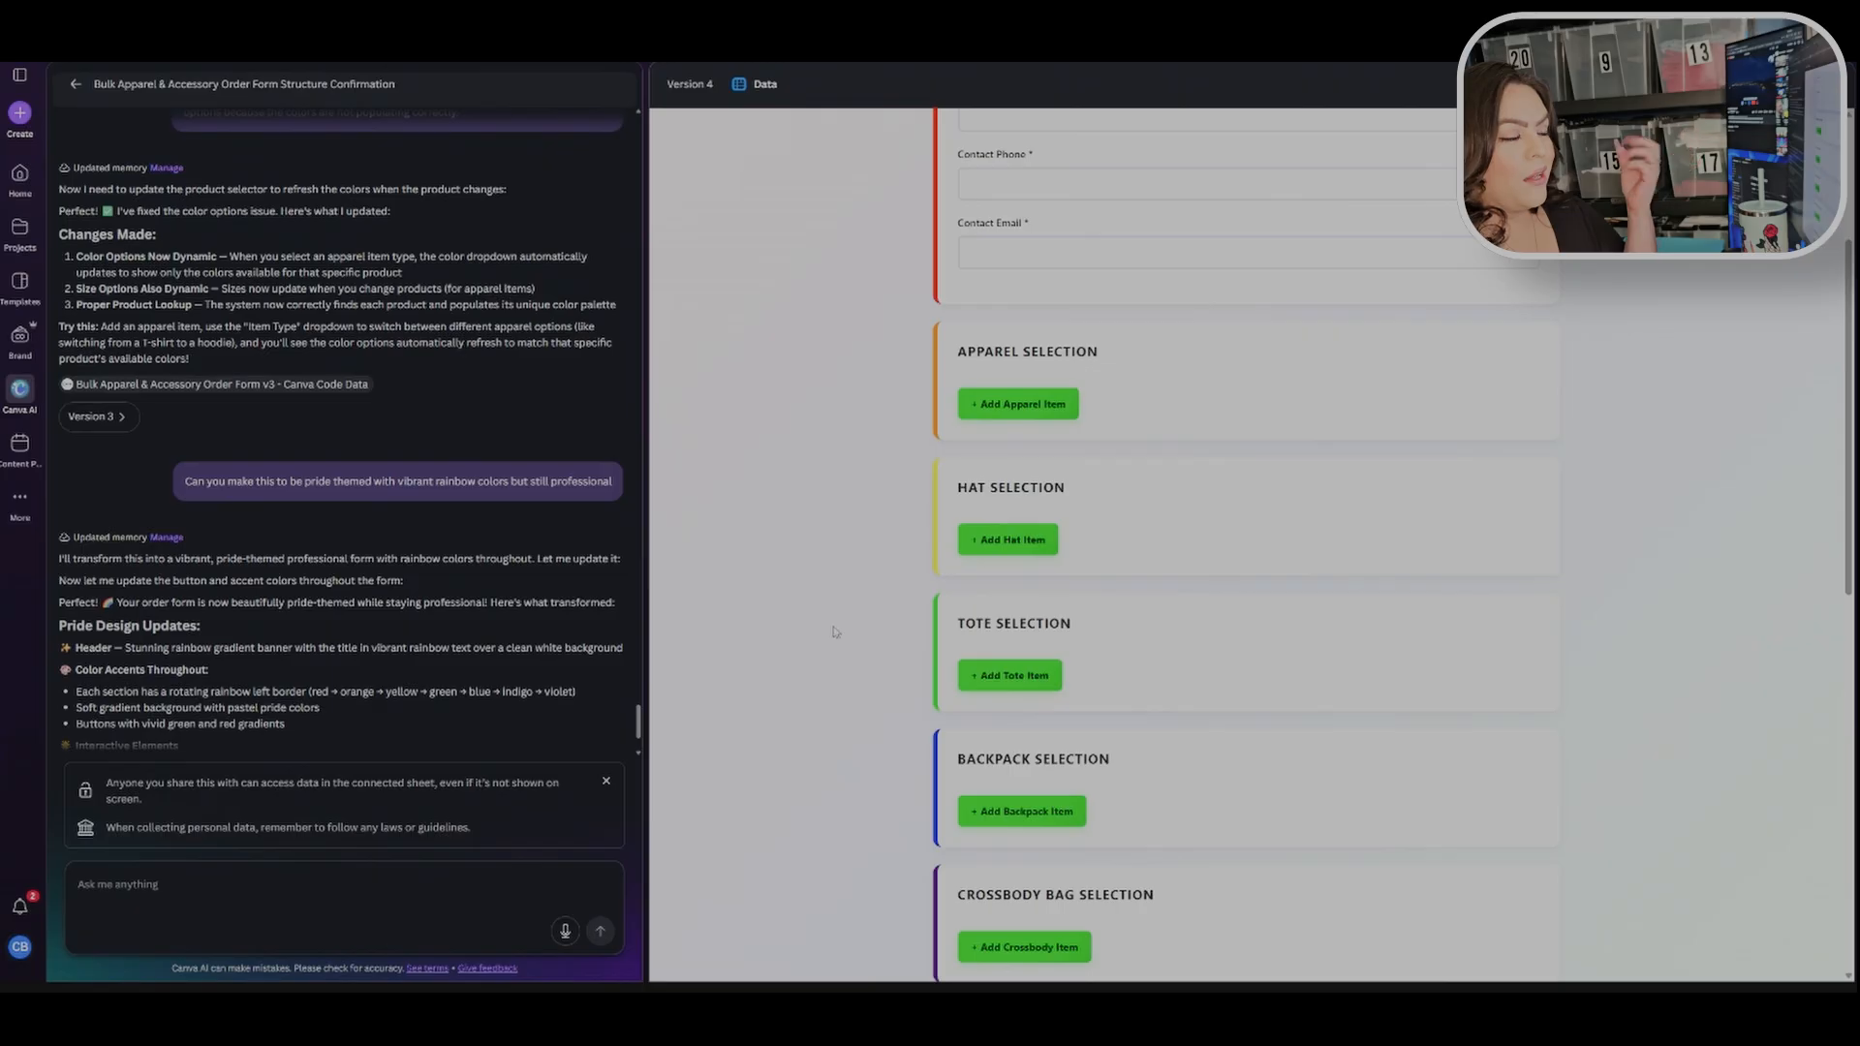
{"action": "scroll", "coordinate": [837, 624], "scroll_direction": "down", "scroll_amount": 6}
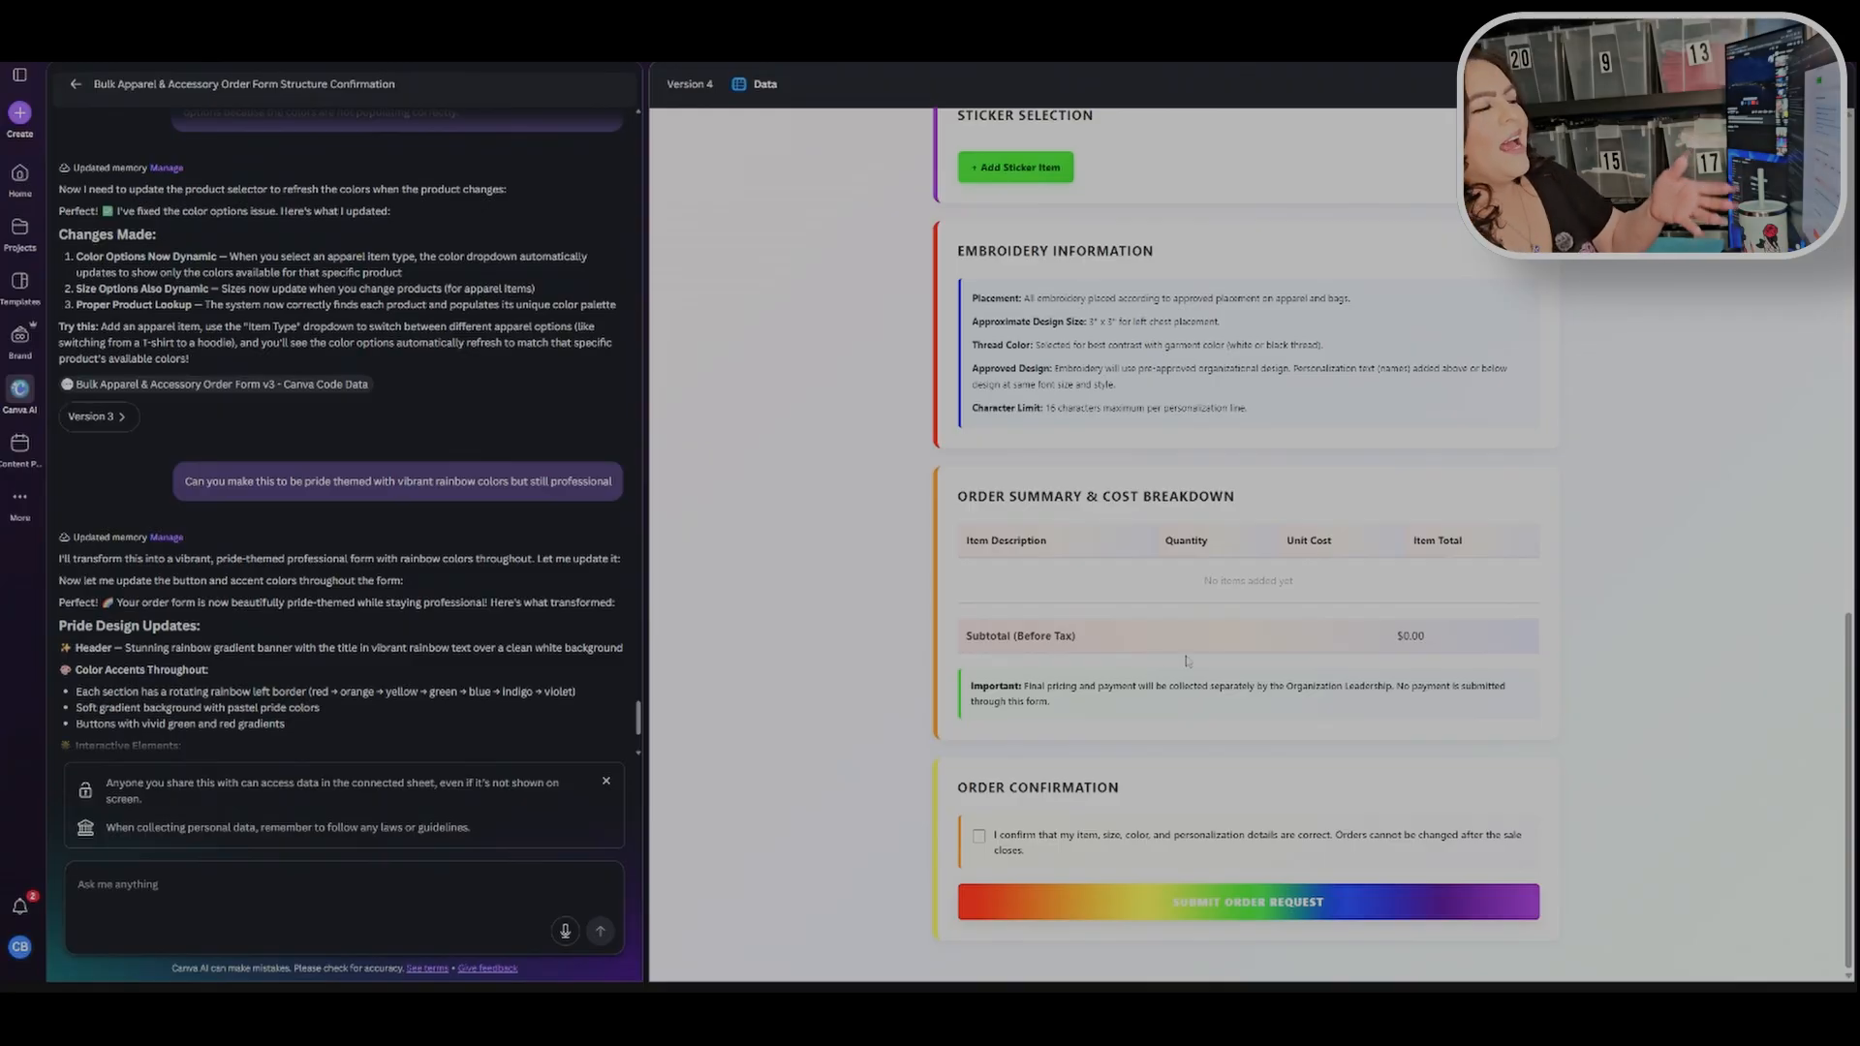
{"action": "scroll", "coordinate": [863, 485], "scroll_direction": "up", "scroll_amount": 2}
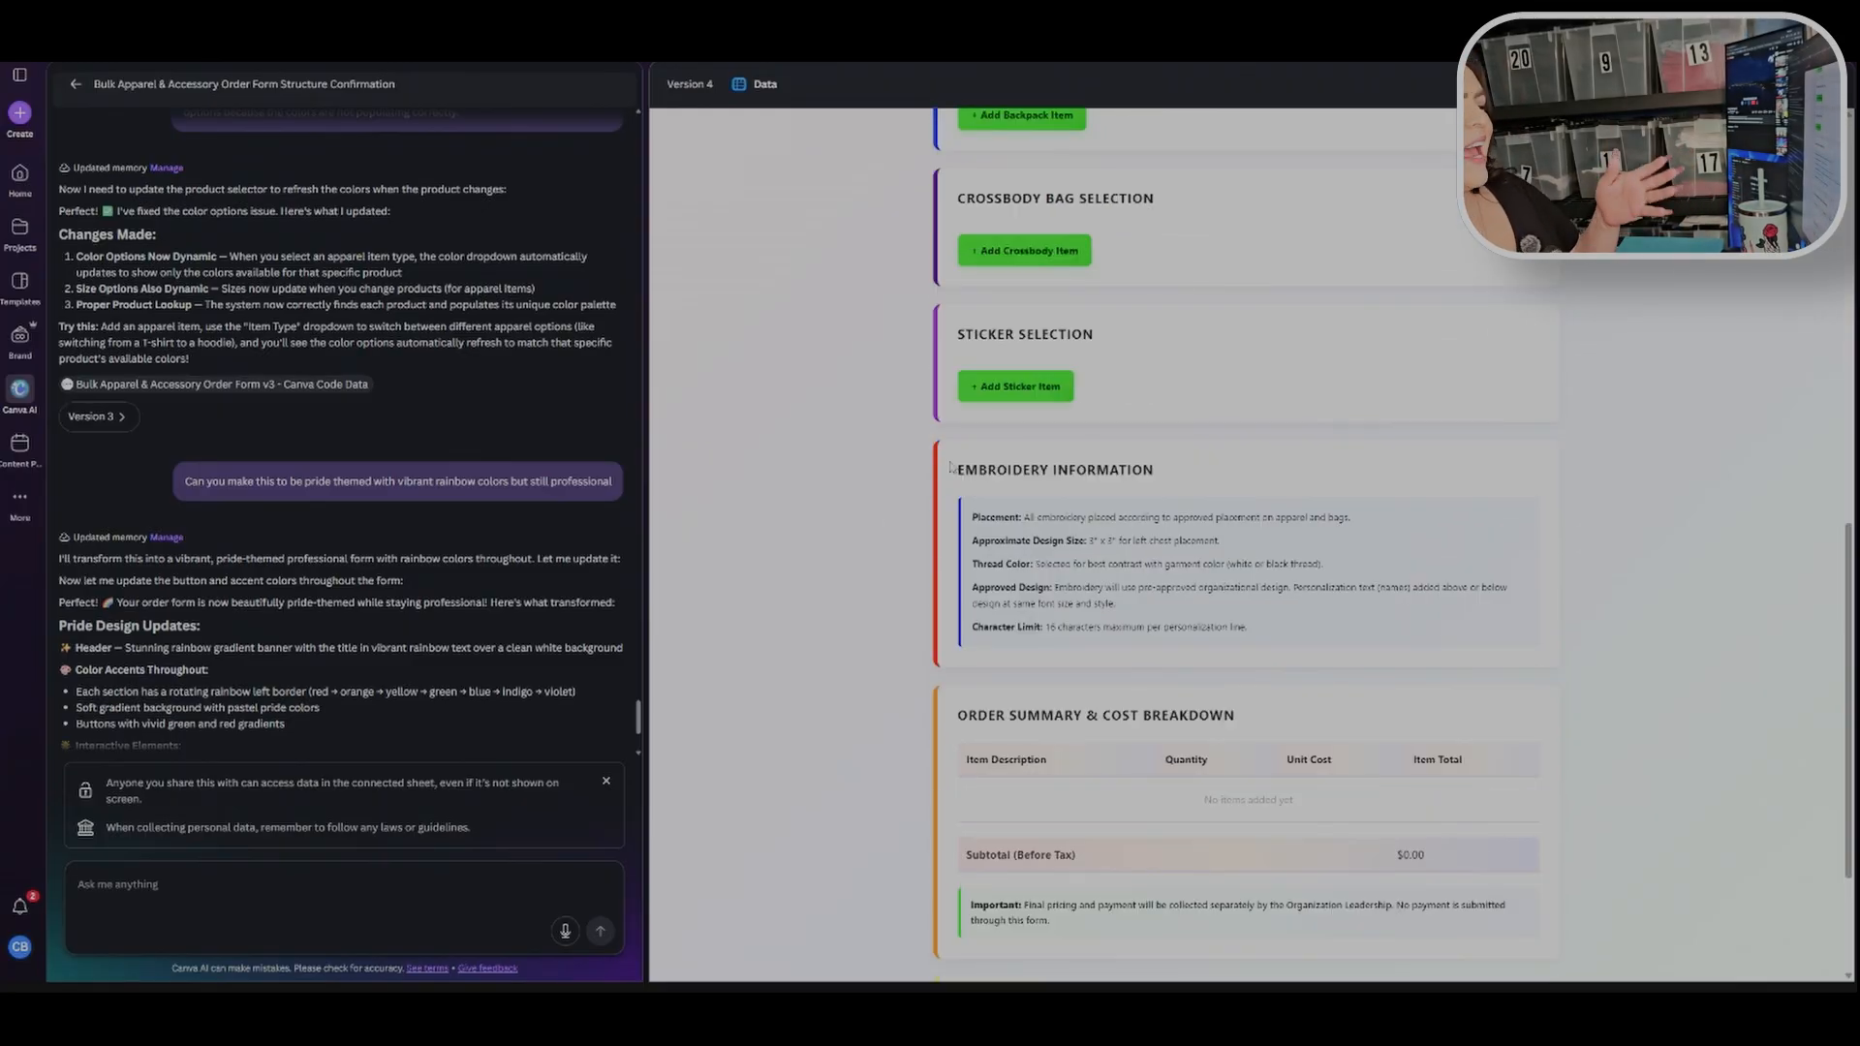
{"action": "scroll", "coordinate": [1277, 539], "scroll_direction": "down", "scroll_amount": 2}
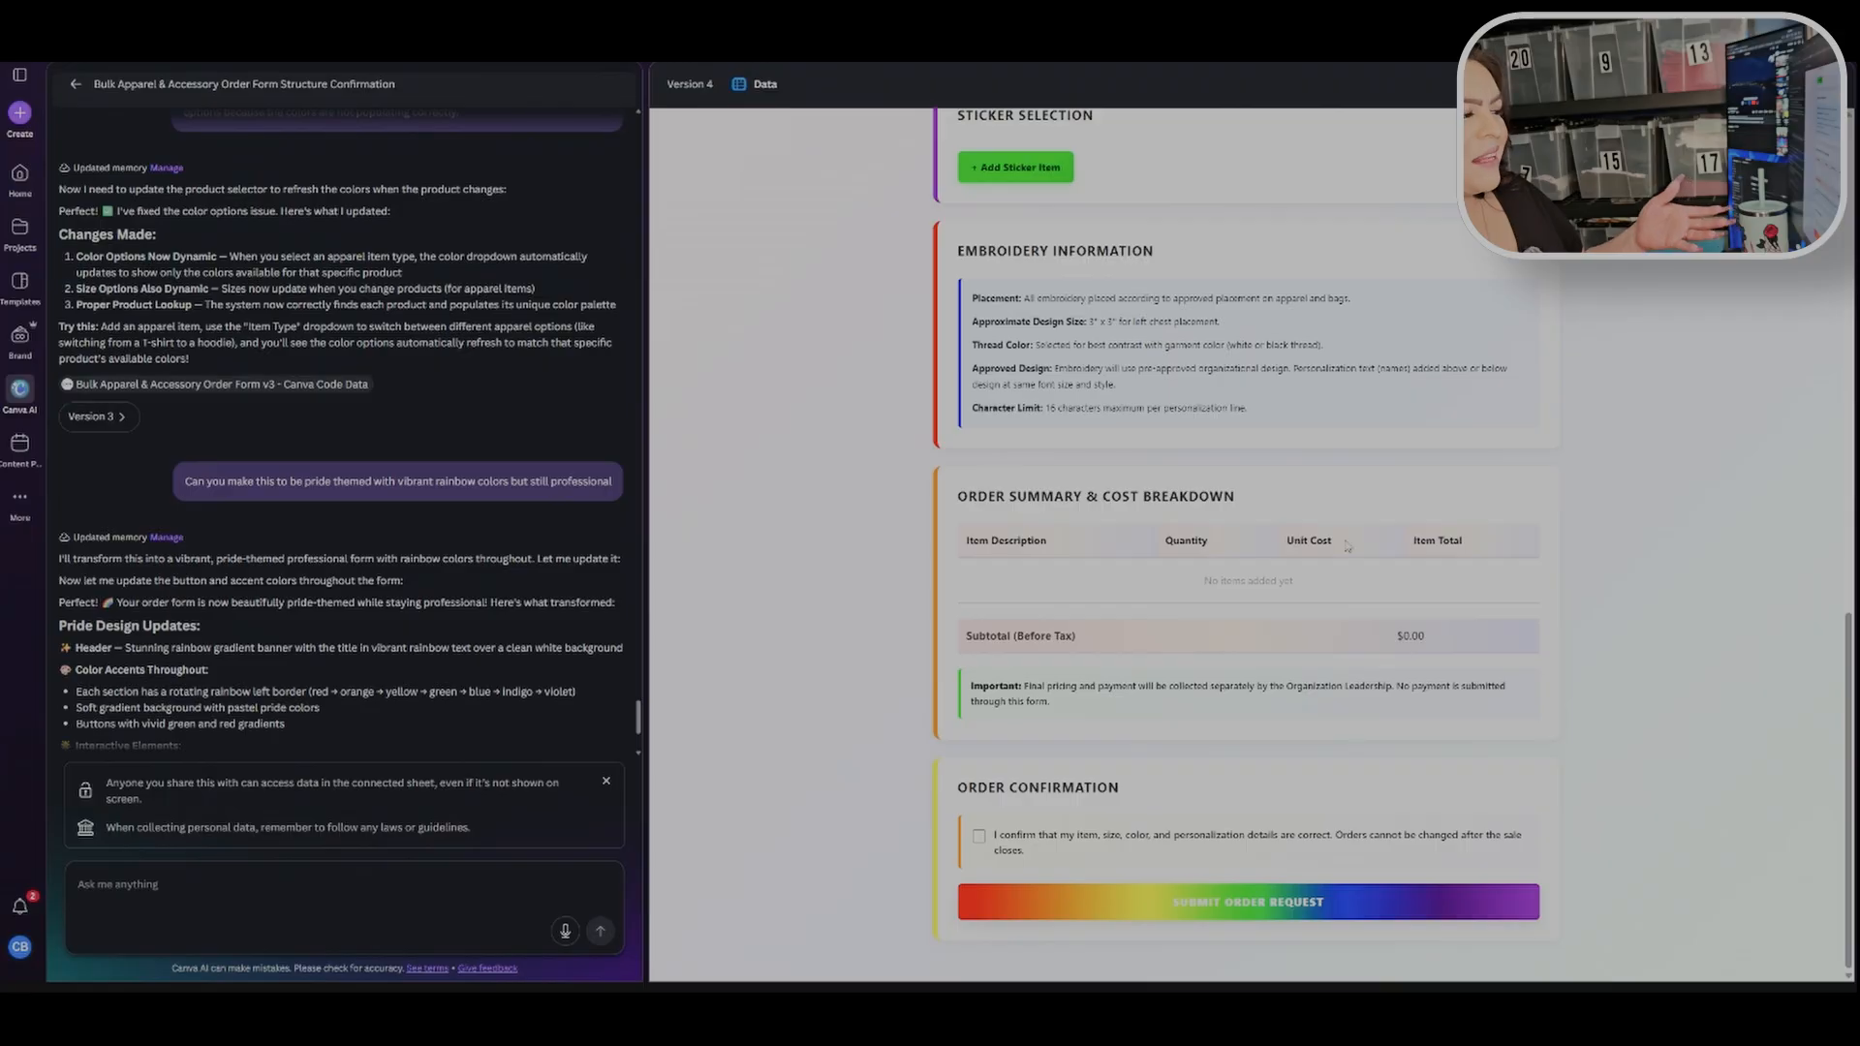
{"action": "scroll", "coordinate": [1347, 545], "scroll_direction": "up", "scroll_amount": 5}
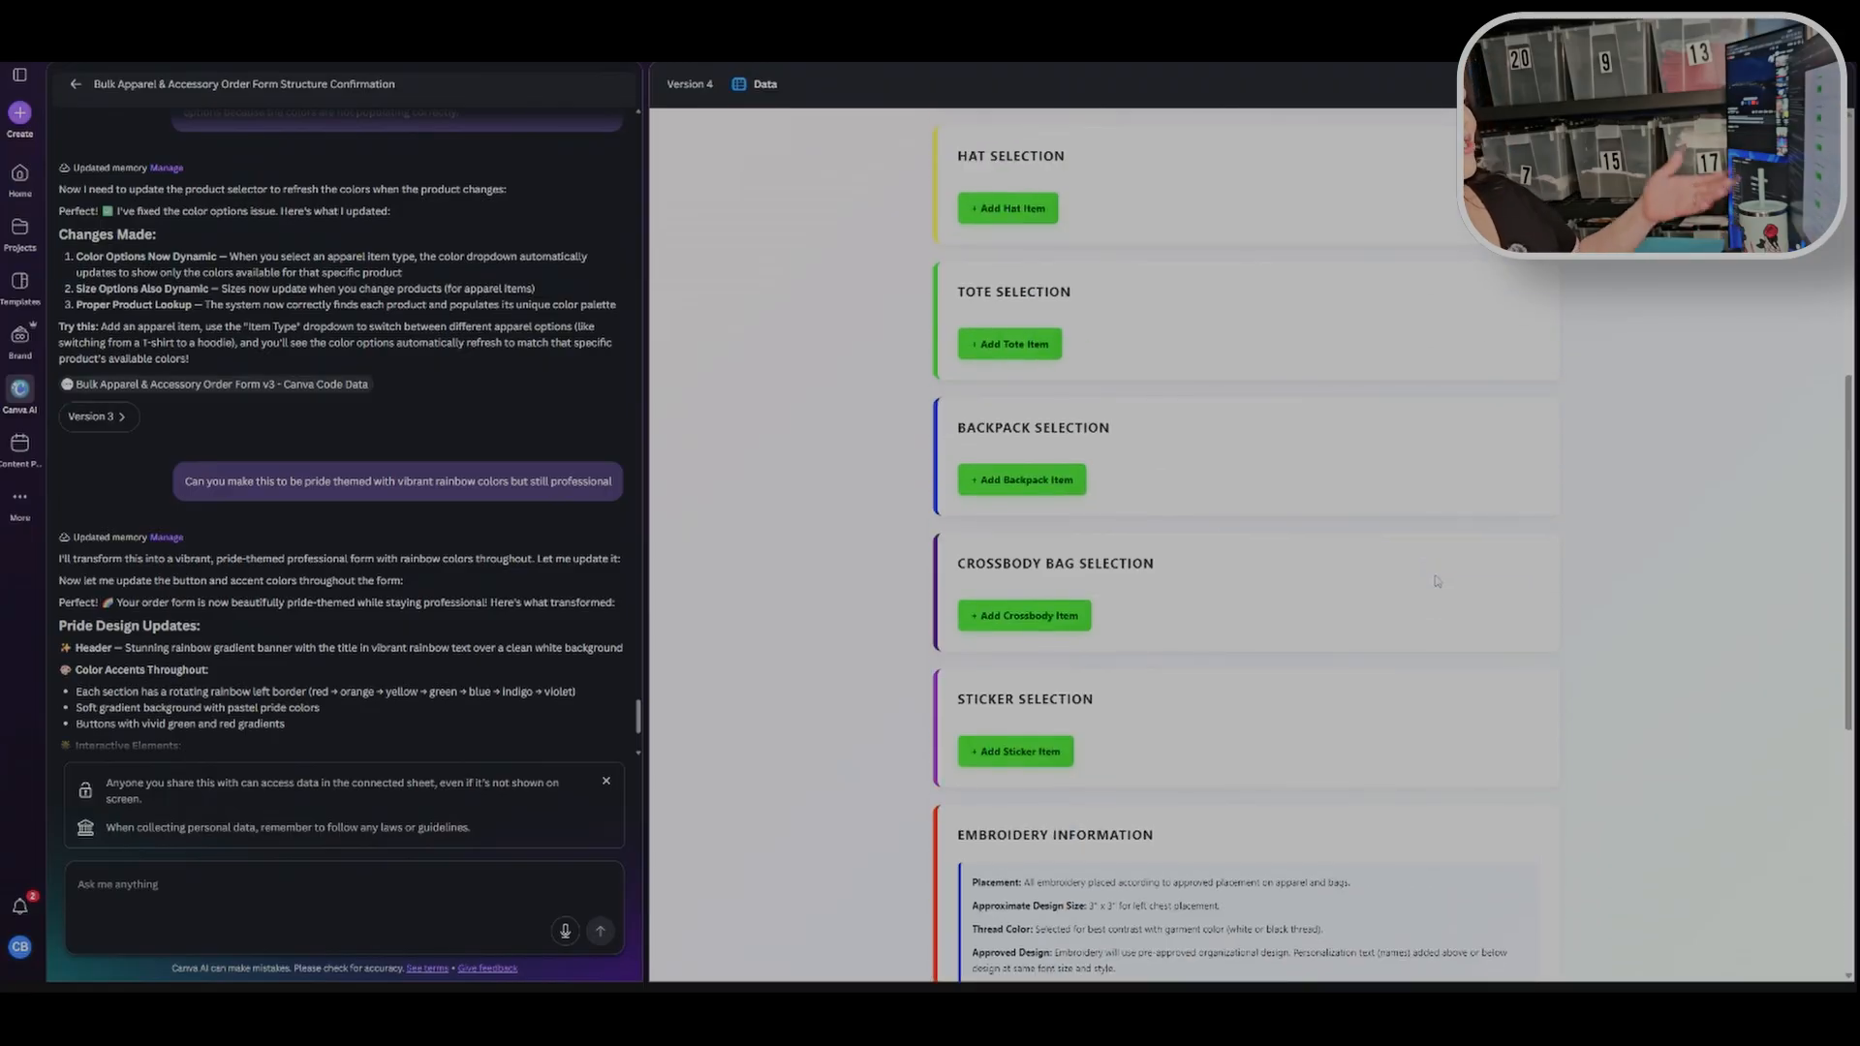
{"action": "scroll", "coordinate": [1437, 581], "scroll_direction": "up", "scroll_amount": 6}
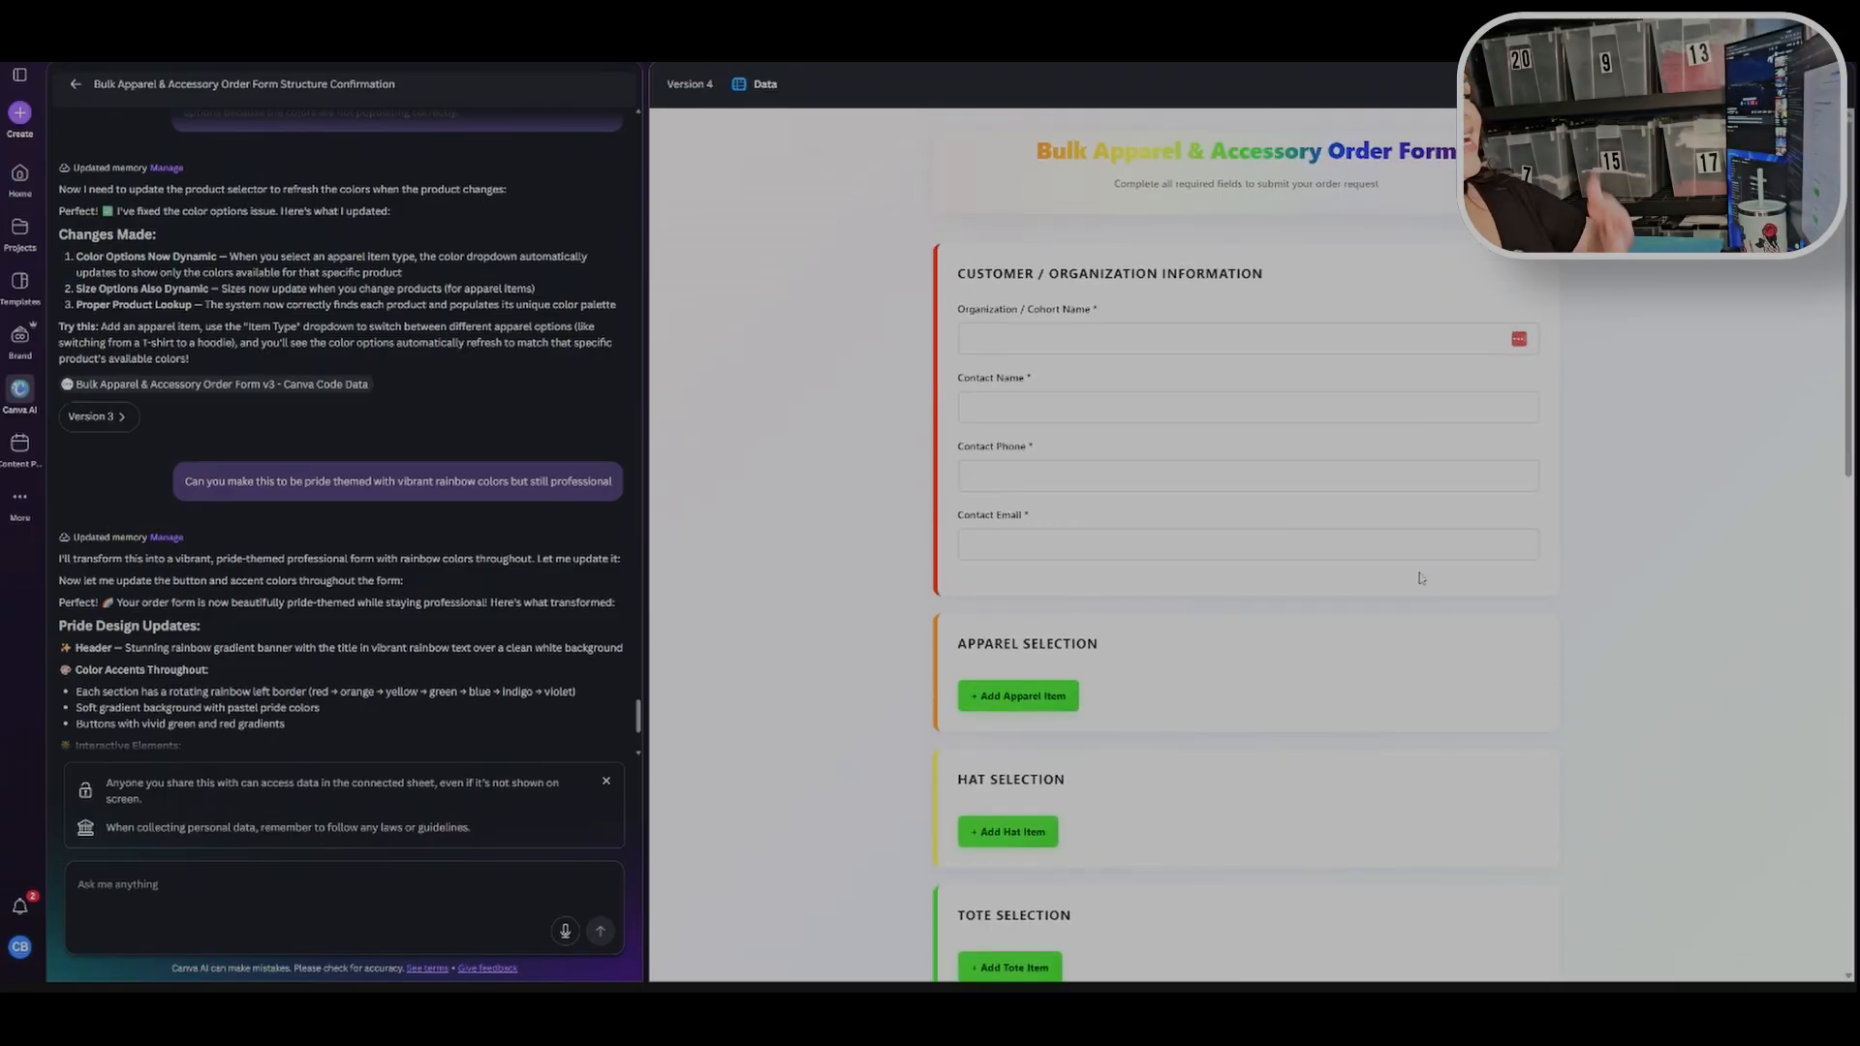
{"action": "scroll", "coordinate": [1434, 586], "scroll_direction": "down", "scroll_amount": 4}
{"action": "scroll", "coordinate": [1446, 594], "scroll_direction": "down", "scroll_amount": 6}
{"action": "scroll", "coordinate": [1446, 593], "scroll_direction": "down", "scroll_amount": 3}
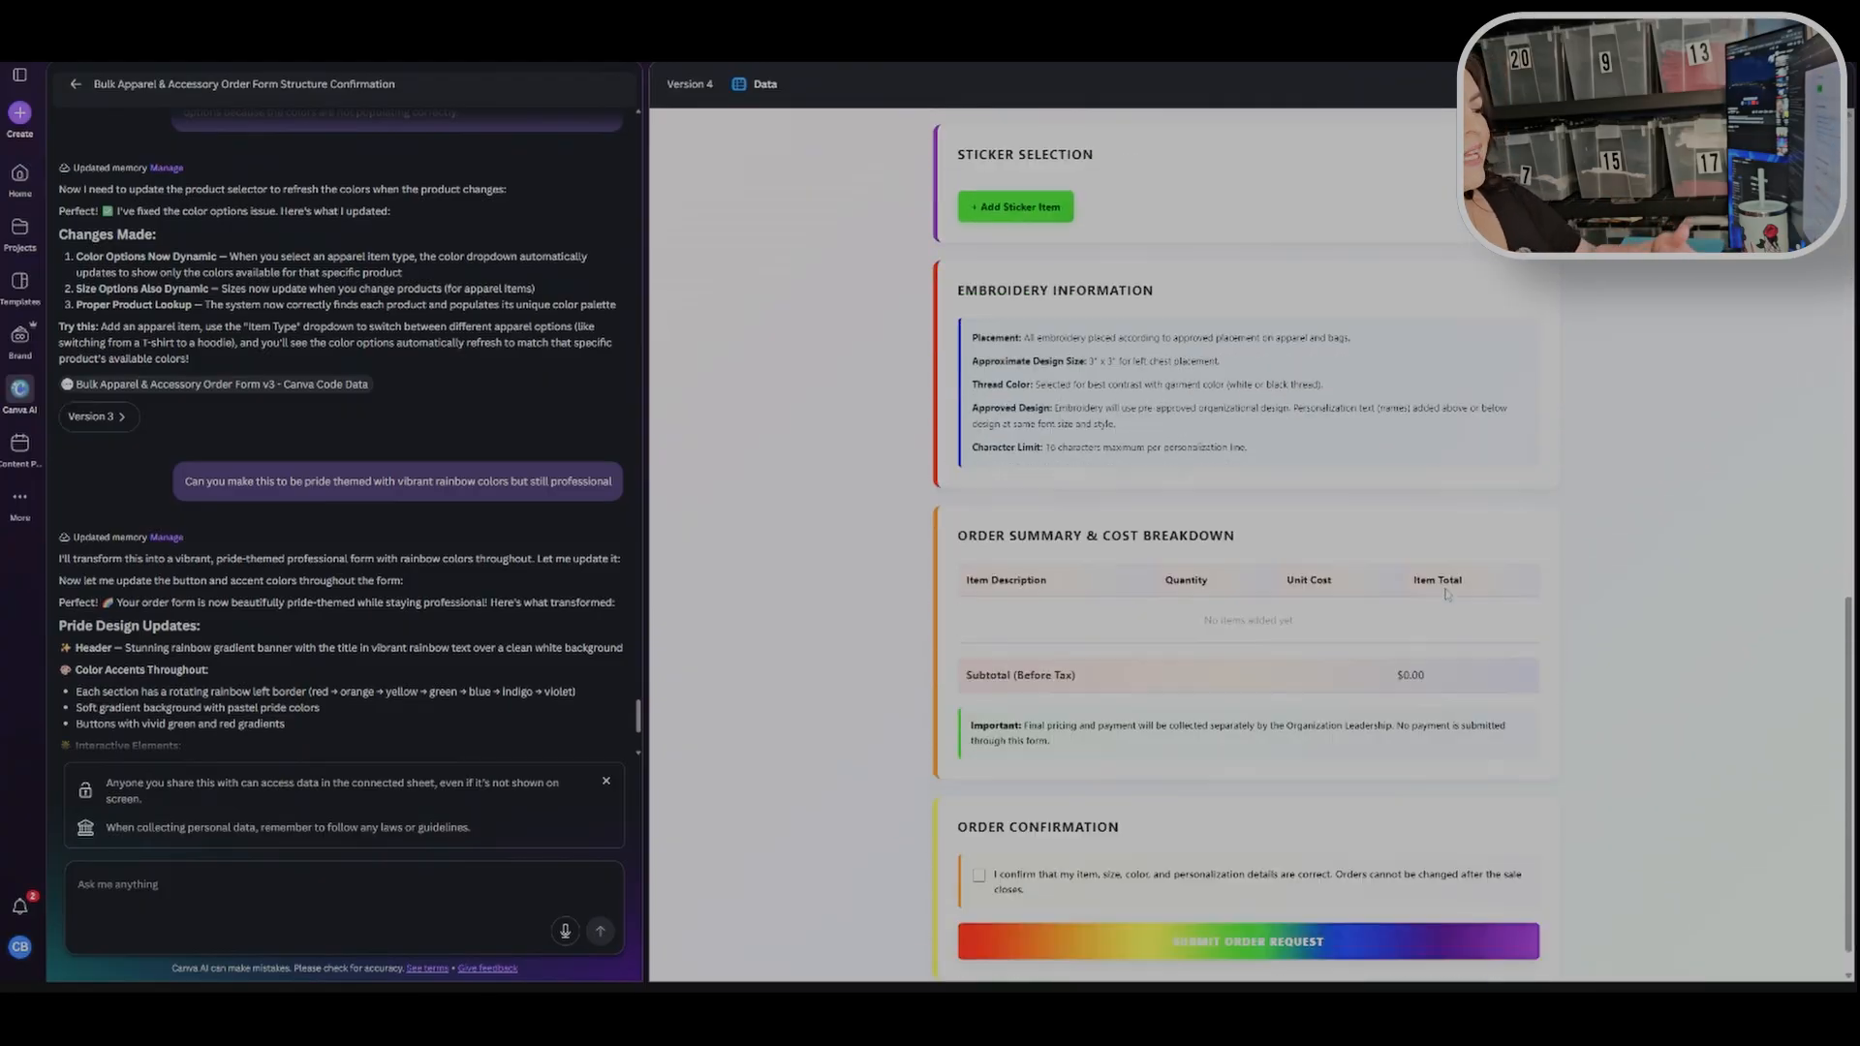
{"action": "scroll", "coordinate": [1446, 594], "scroll_direction": "down", "scroll_amount": 1}
{"action": "scroll", "coordinate": [1443, 600], "scroll_direction": "up", "scroll_amount": 6}
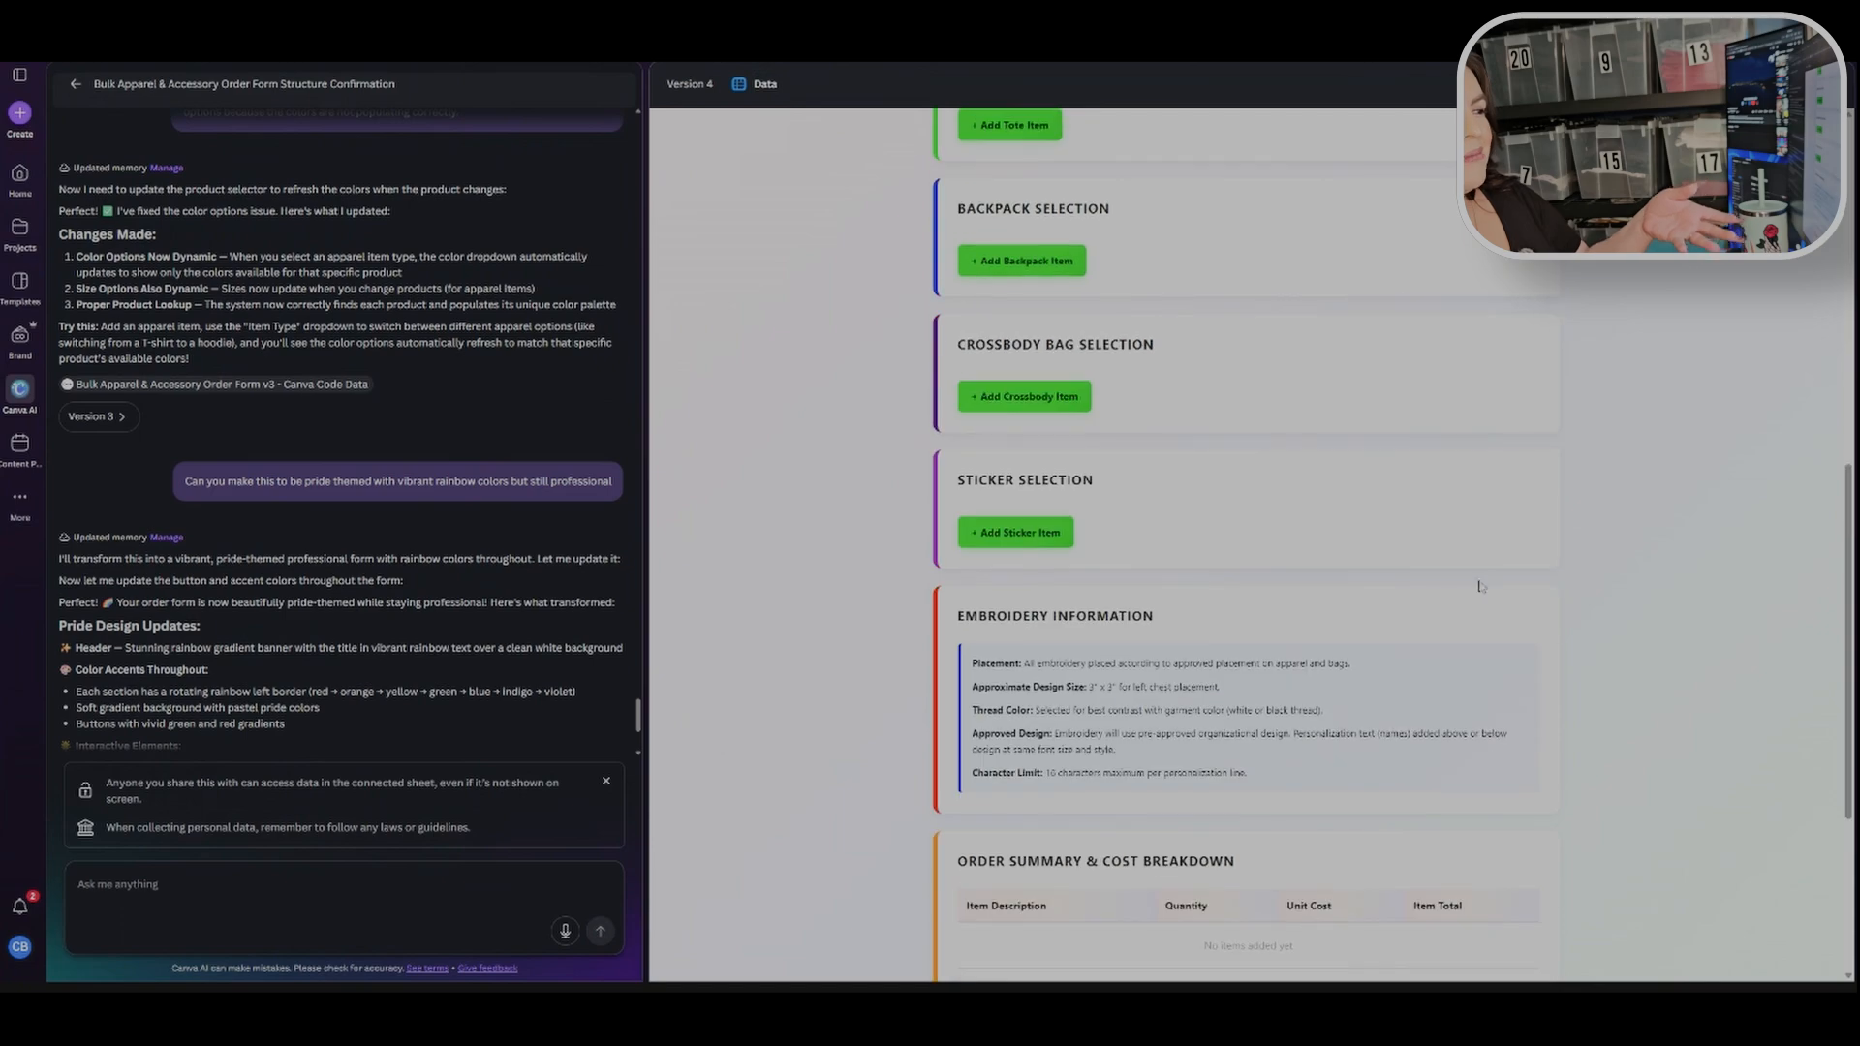
{"action": "scroll", "coordinate": [1434, 612], "scroll_direction": "down", "scroll_amount": 5}
{"action": "scroll", "coordinate": [1434, 617], "scroll_direction": "down", "scroll_amount": 1}
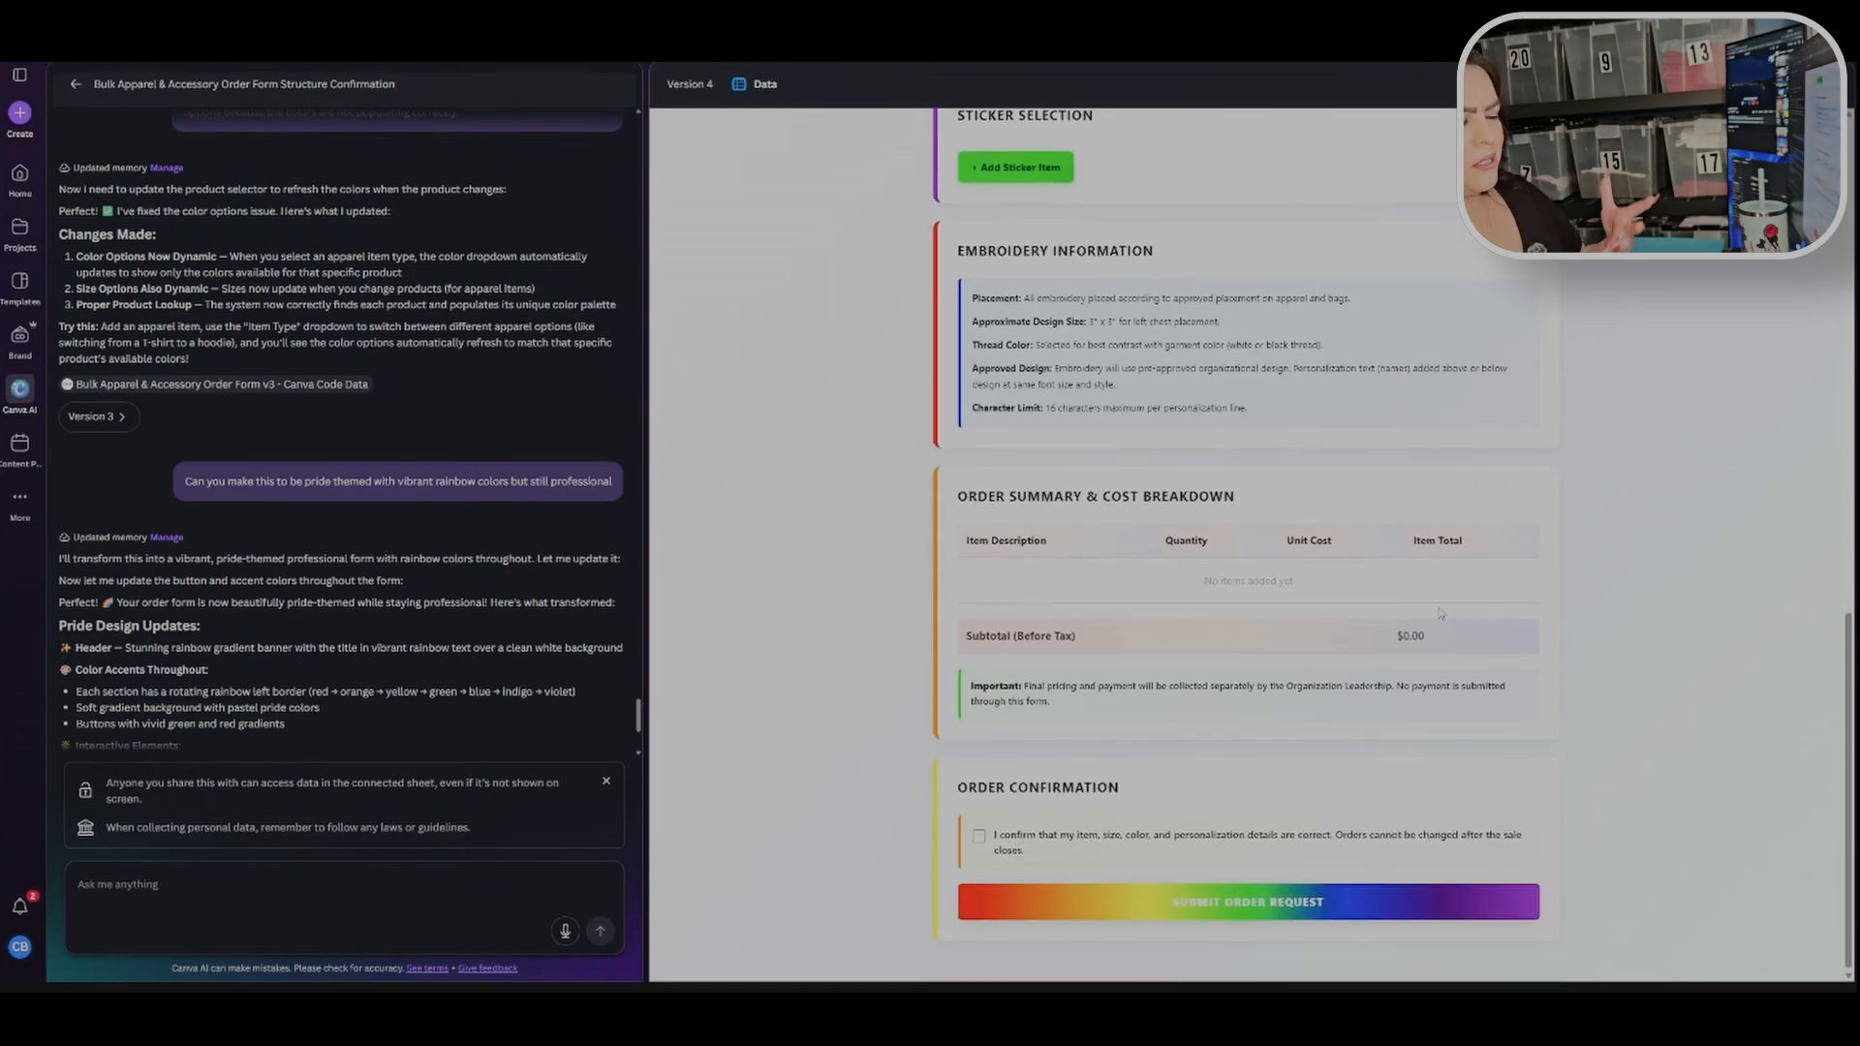